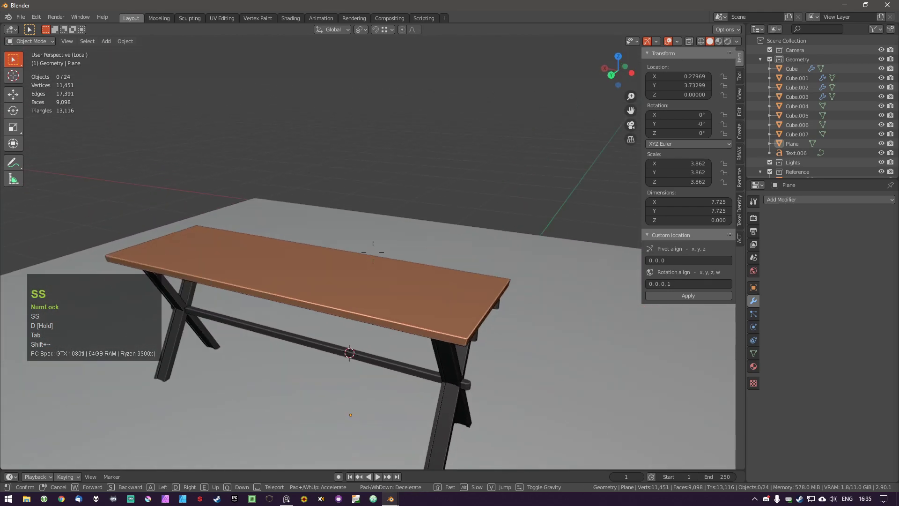
Examine the isolated table from several sides, including its crossed legs and stretcher.
key("s")
key("s")
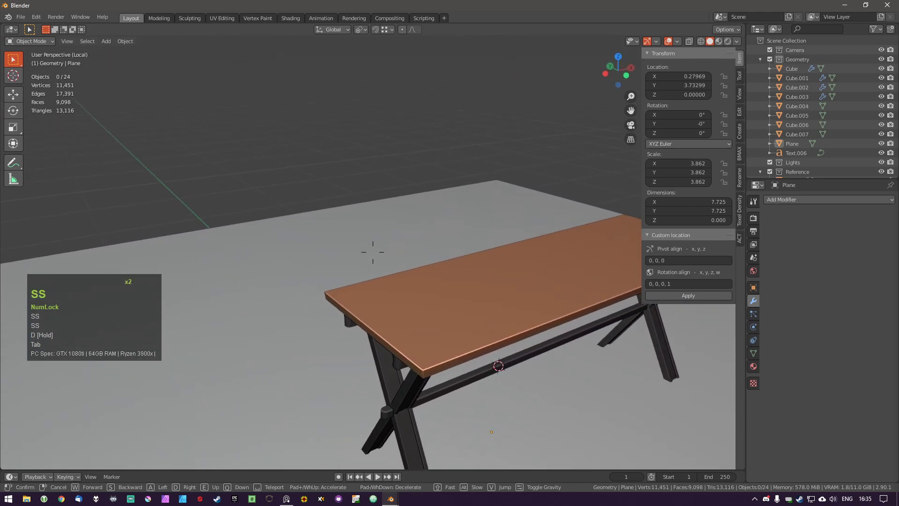
key("d")
key("d")
key("s")
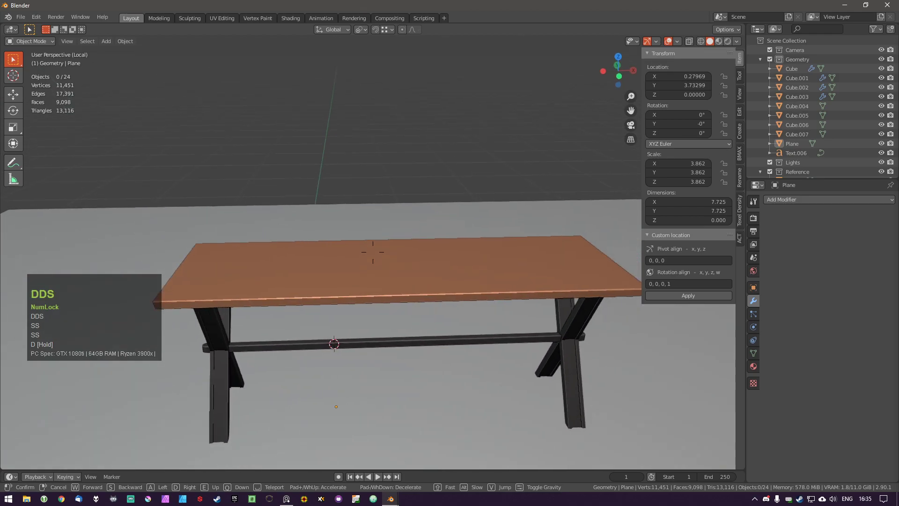
left_click(384, 330)
middle_click_drag(384, 331, 425, 320)
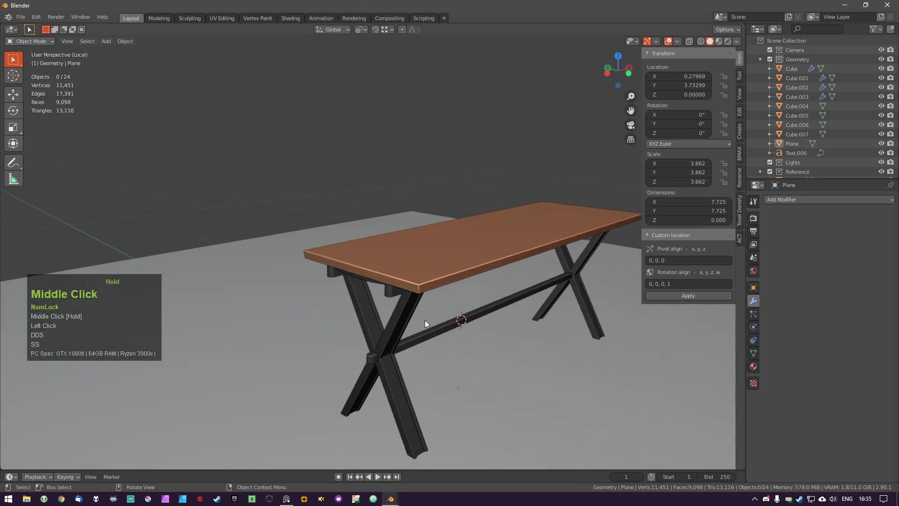
Leave local view to bring back the whole scene with the placemats, bench, chair and reference figure.
key("KP_Divide")
scroll(433, 319, "down", 2)
middle_click(442, 333)
middle_click_drag(442, 332, 400, 316, "shift")
middle_click_drag(400, 316, 477, 371)
scroll(409, 325, "down", 2)
scroll(423, 351, "up", 6)
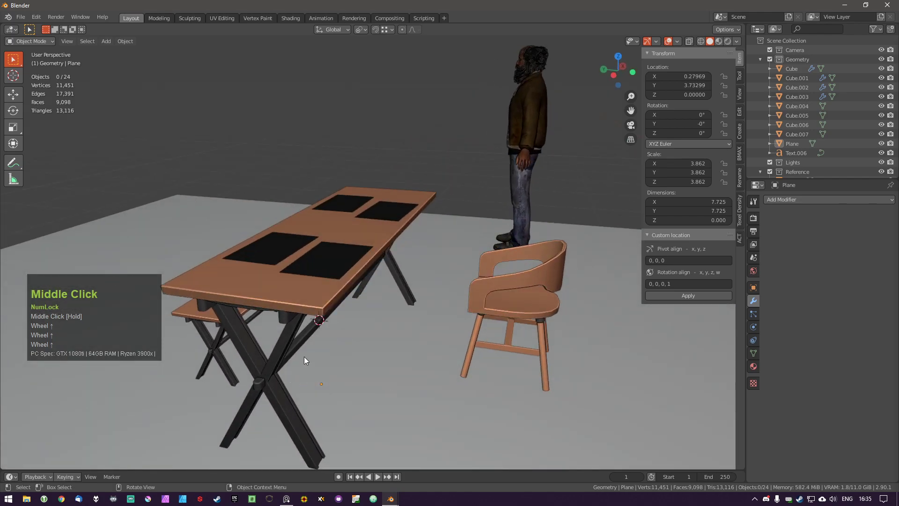
Examine the table from the side and from above, highlighting it by selection and deselecting it when finished.
left_click(319, 307)
middle_click_drag(320, 305, 392, 340, "shift")
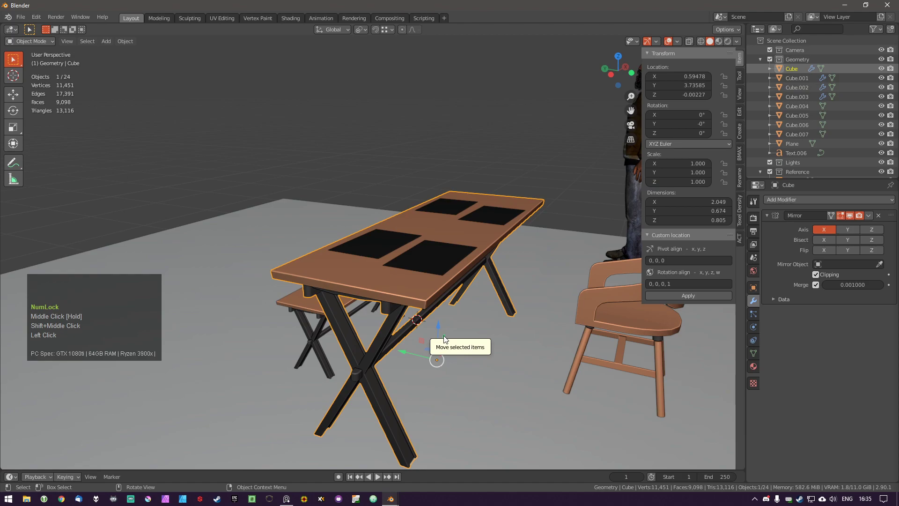
middle_click_drag(445, 334, 400, 361)
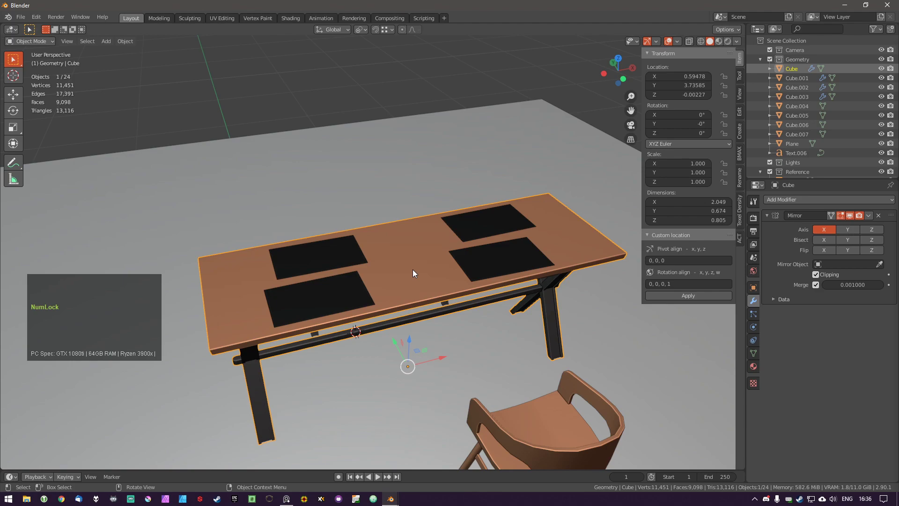
middle_click_drag(370, 368, 395, 333)
scroll(395, 323, "down", 1)
key("a")
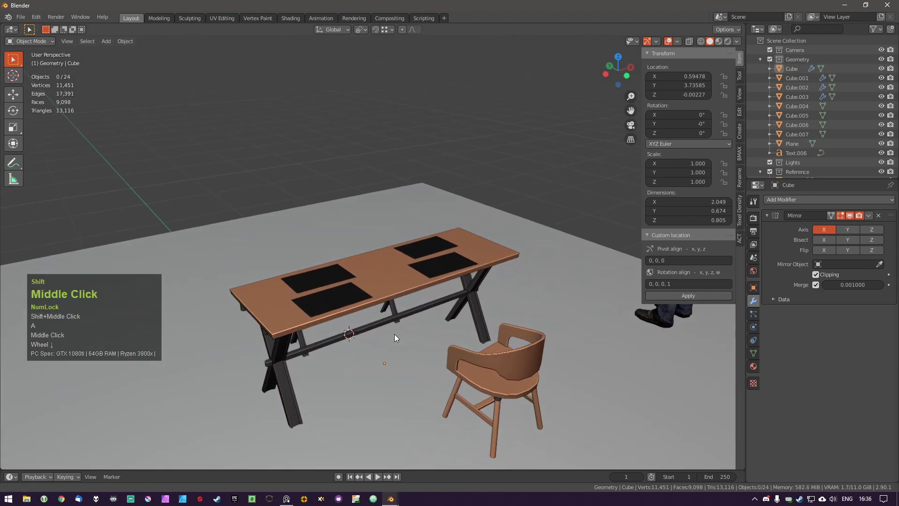
left_click(390, 296)
middle_click_drag(390, 292, 386, 240)
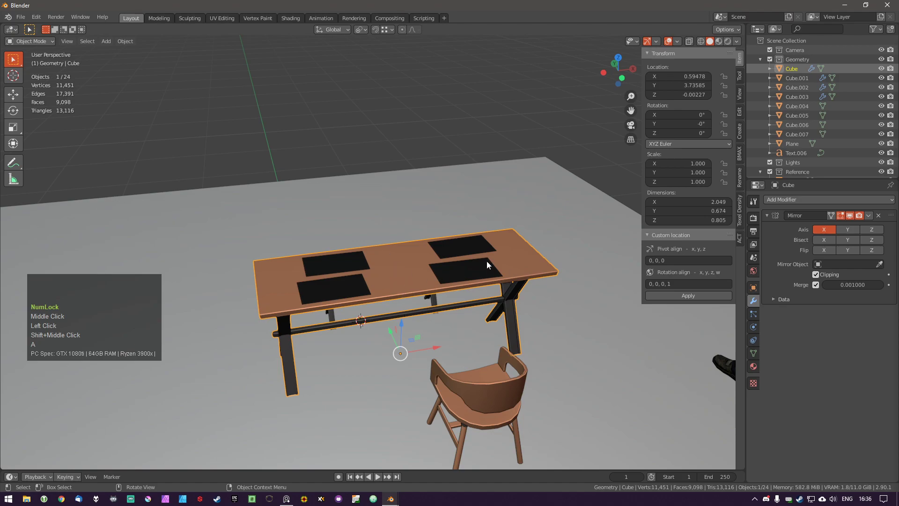
key("alt+a")
Examine the tabletop and its four black placemats from above at different distances.
mouse_move(398, 272)
middle_mouse_down()
mouse_move(410, 277)
mouse_move(482, 235)
mouse_move(410, 265)
middle_mouse_up()
scroll(407, 257, "up", 2)
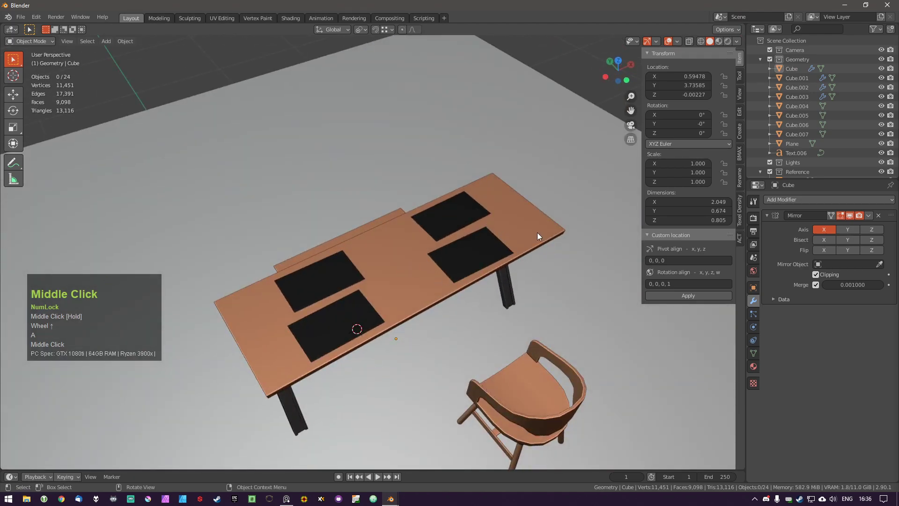
middle_click_drag(355, 290, 434, 282)
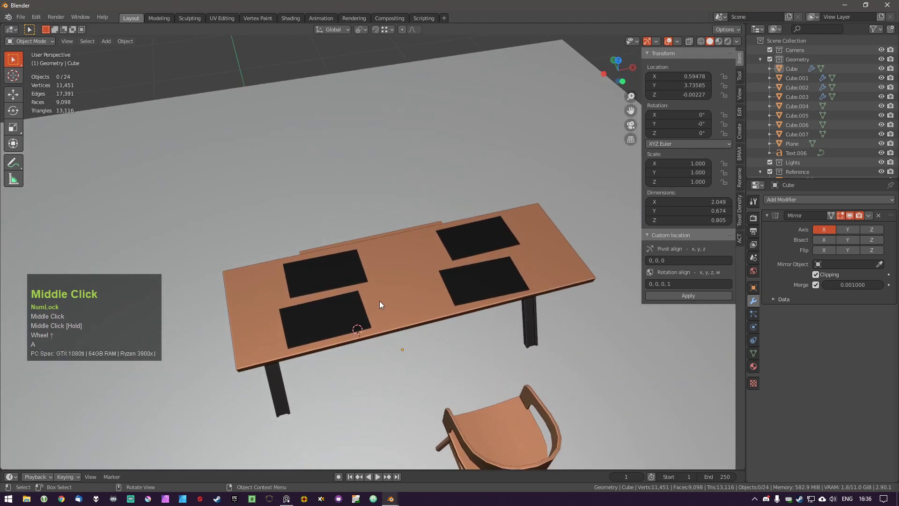
middle_click_drag(379, 304, 408, 296)
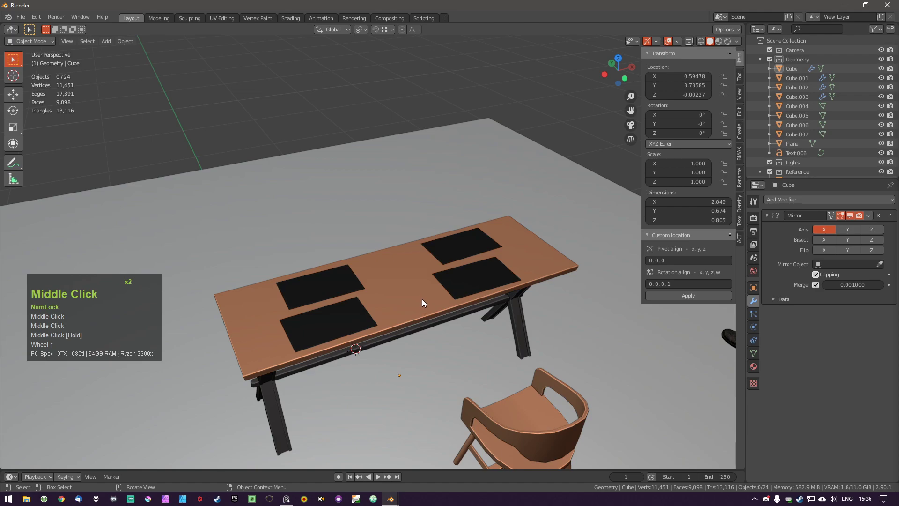
mouse_move(411, 311)
middle_mouse_down()
mouse_move(458, 275)
mouse_move(515, 255)
mouse_move(400, 313)
mouse_move(421, 304)
mouse_move(413, 308)
middle_mouse_up()
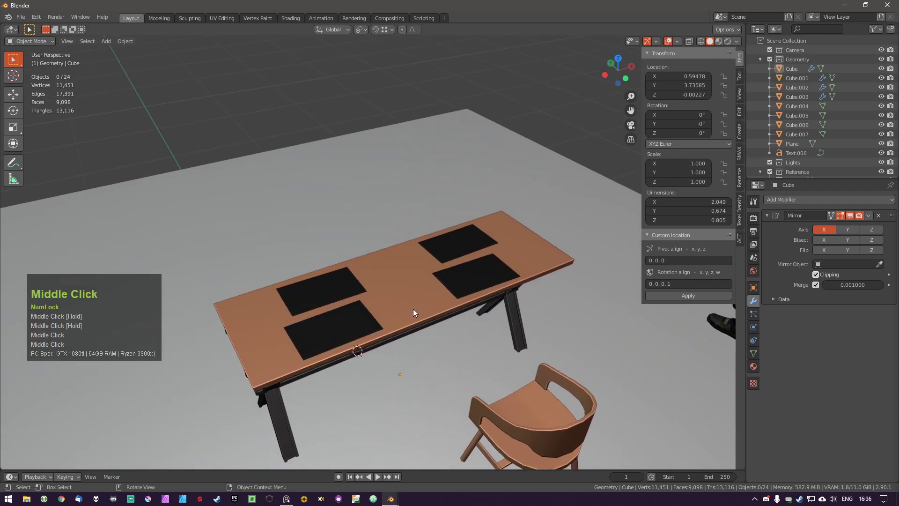
scroll(411, 310, "down", 2)
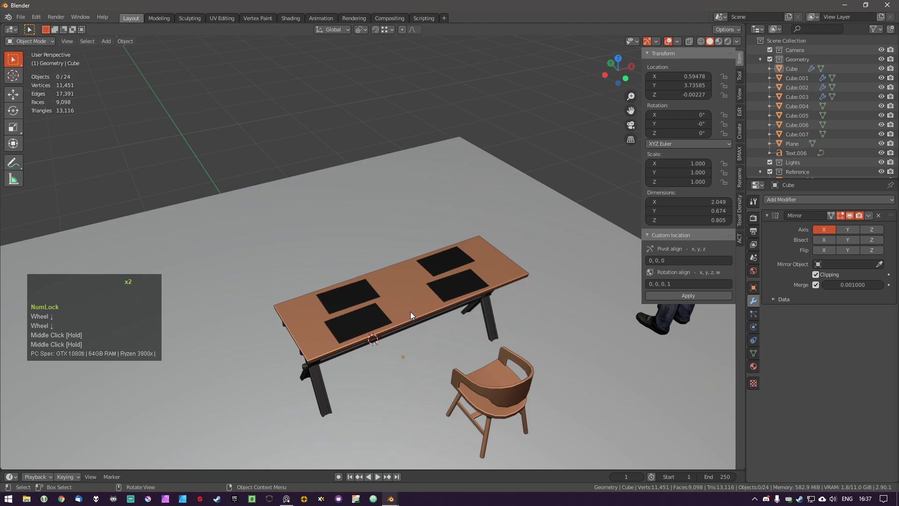
scroll(411, 311, "up", 1)
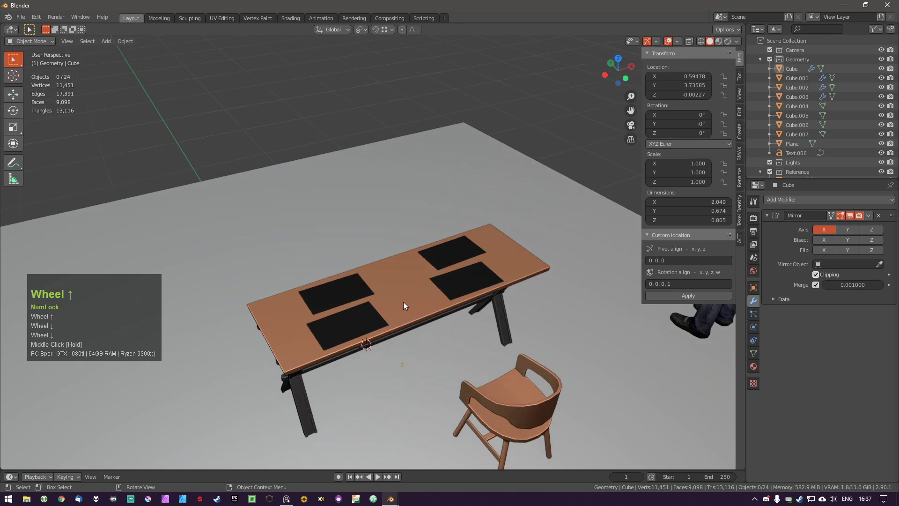
scroll(404, 309, "up", 1)
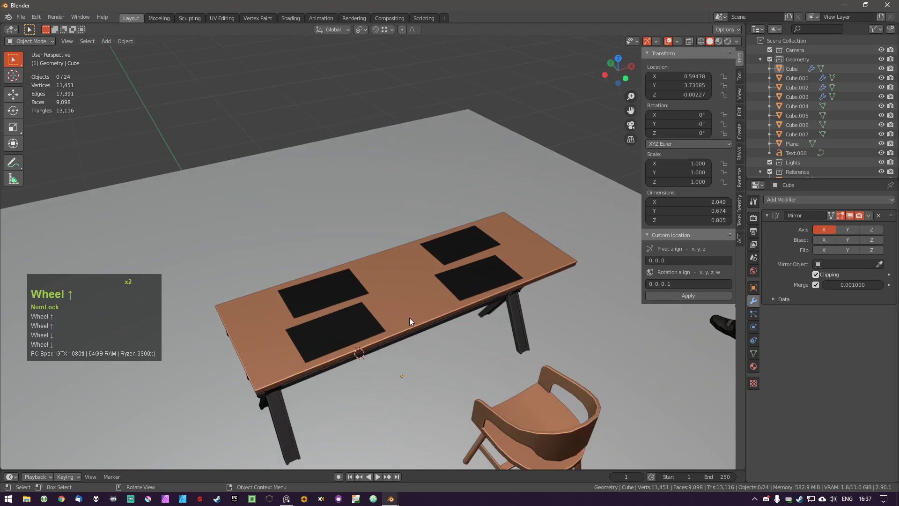
left_click(476, 292)
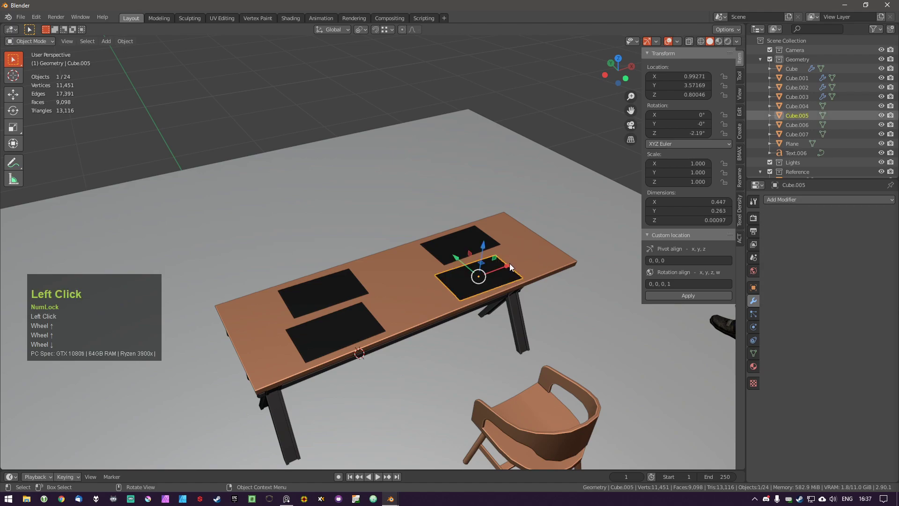
left_click(485, 280)
key("g")
right_click(481, 284)
Examine the placemats up close across the tabletop, and view the table's end and legs from a low angle.
mouse_move(454, 292)
middle_mouse_down()
mouse_move(463, 291)
mouse_move(446, 305)
middle_mouse_up()
scroll(421, 307, "up", 2)
middle_click(282, 347)
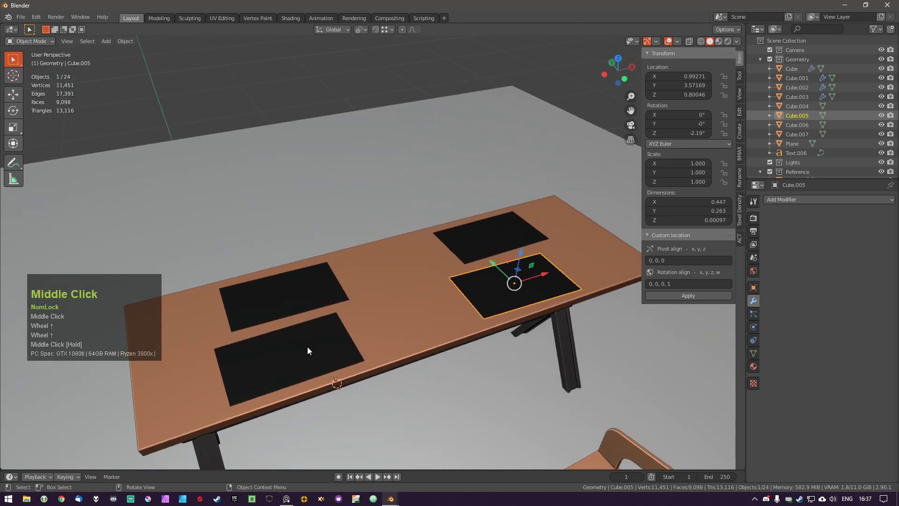
scroll(285, 347, "up", 1)
middle_click_drag(277, 370, 337, 347, "shift")
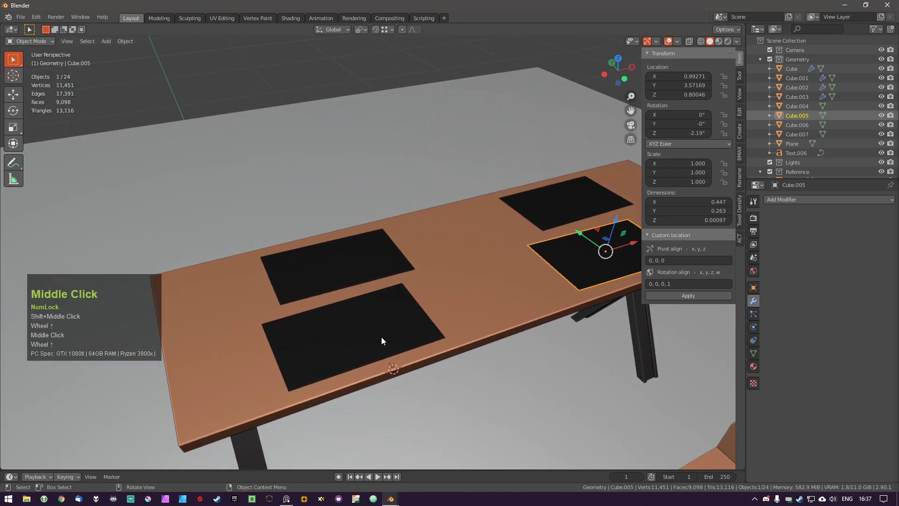
middle_click_drag(413, 333, 395, 326)
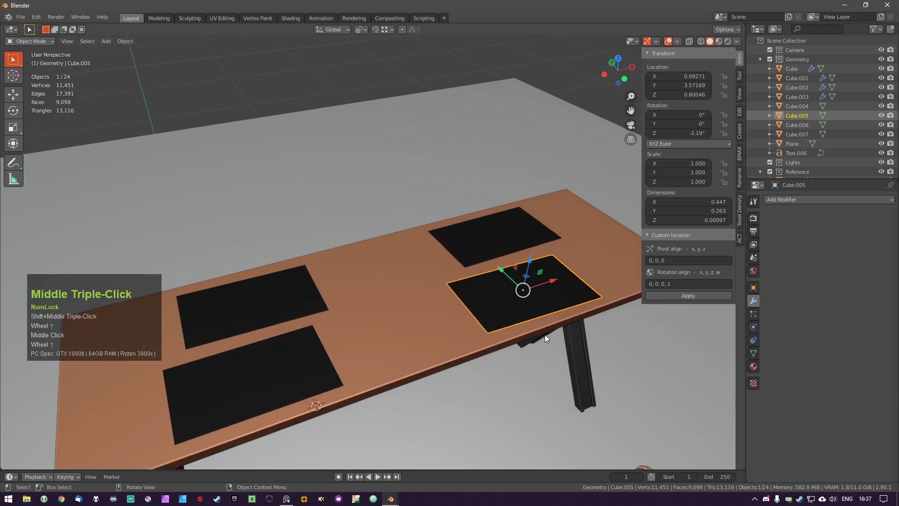
middle_click_drag(558, 316, 482, 336)
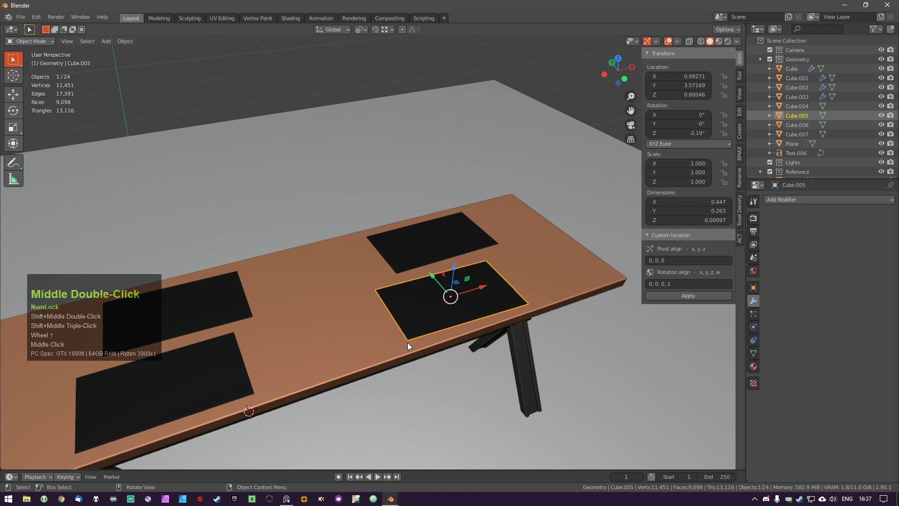
middle_click_drag(407, 345, 464, 324)
scroll(464, 325, "down", 3)
middle_click_drag(368, 329, 387, 346, "shift")
middle_click_drag(387, 346, 472, 343)
middle_click_drag(279, 394, 500, 358)
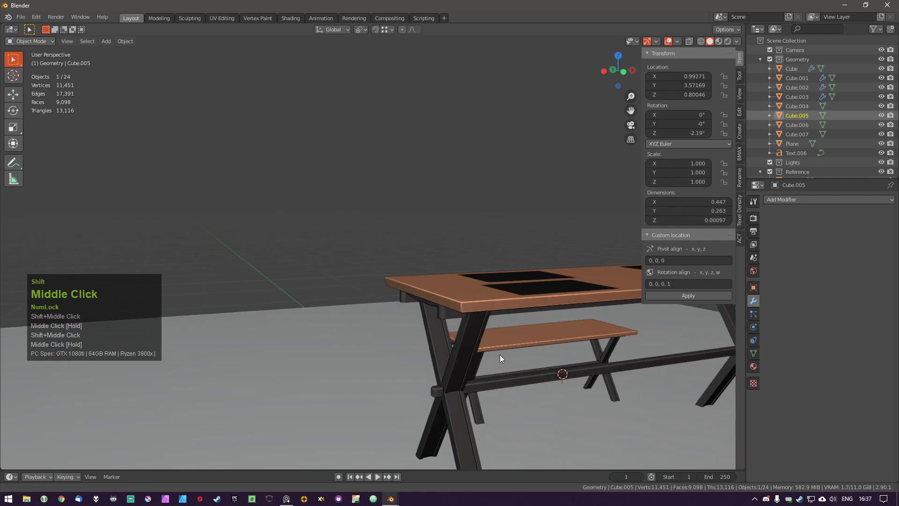
Replace the placemat selection with the table object.
scroll(416, 327, "down", 5)
left_click(393, 316)
middle_click_drag(393, 316, 504, 318)
scroll(491, 343, "down", 3)
scroll(502, 280, "up", 3)
left_click(502, 280)
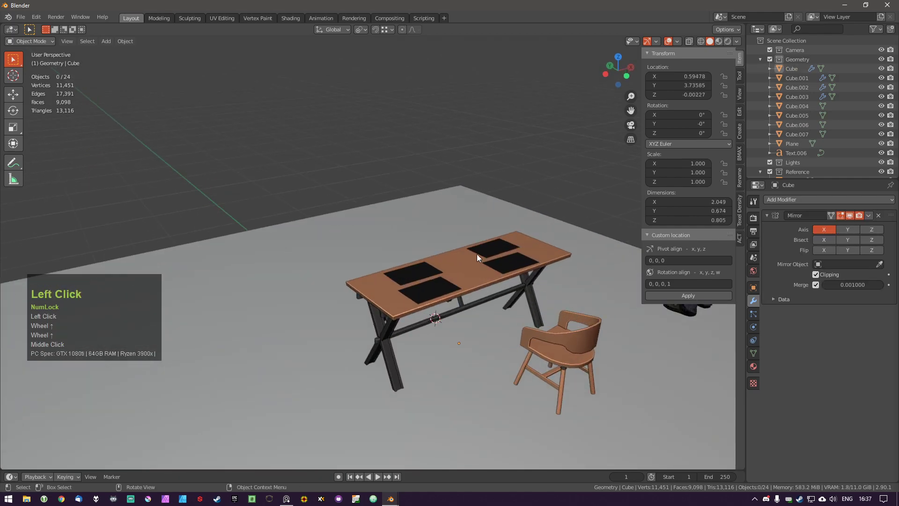
left_click(476, 254)
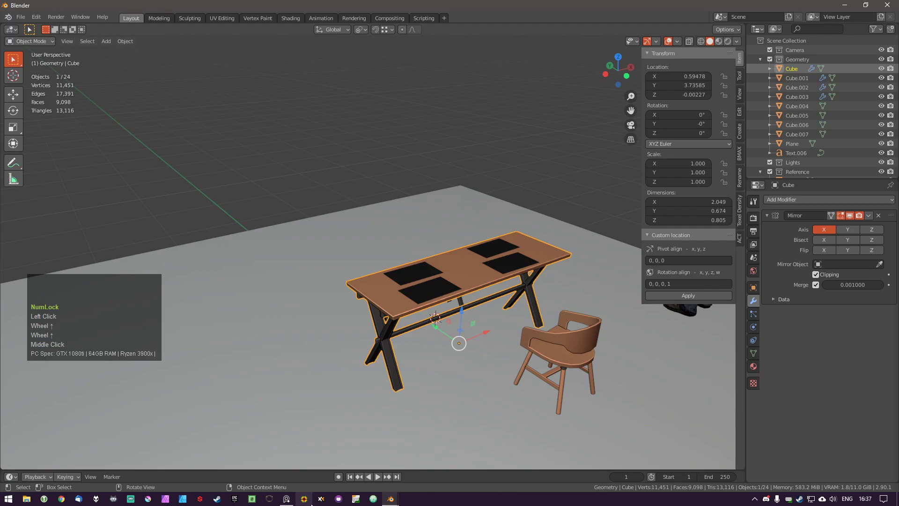
Switch to the other Blender window with Desk.blend, and return to the table scene.
left_click(390, 498)
left_click(417, 482)
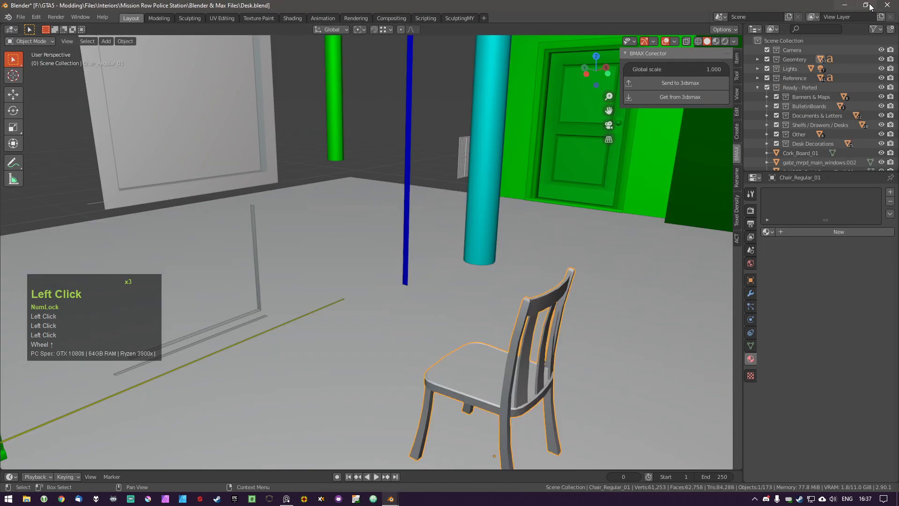
left_click(887, 5)
left_click(483, 266)
scroll(490, 314, "up", 2)
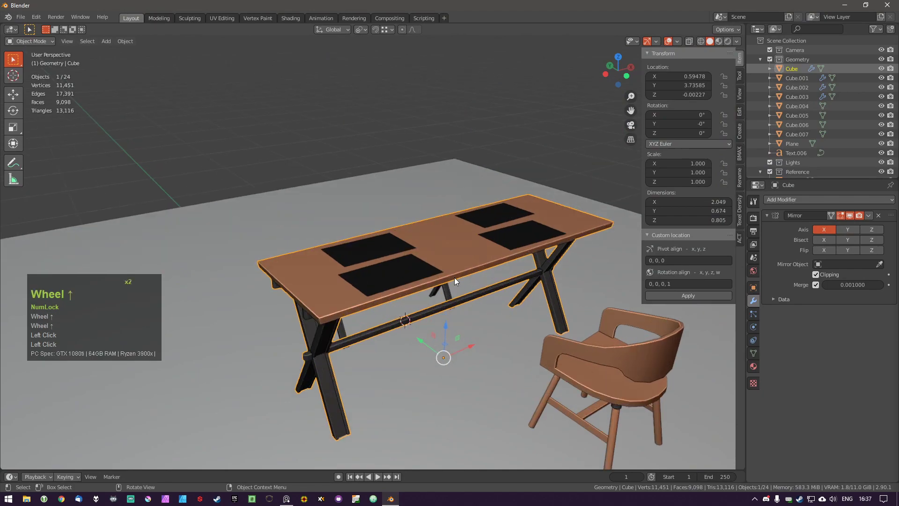
Reselect the table, inspect its full mesh in Edit Mode with everything selected, and return to Object Mode.
key("a")
left_click(444, 251)
scroll(461, 329, "down", 2)
middle_click_drag(462, 330, 462, 335, "shift")
middle_click_drag(461, 335, 460, 341)
key("Tab")
key("a")
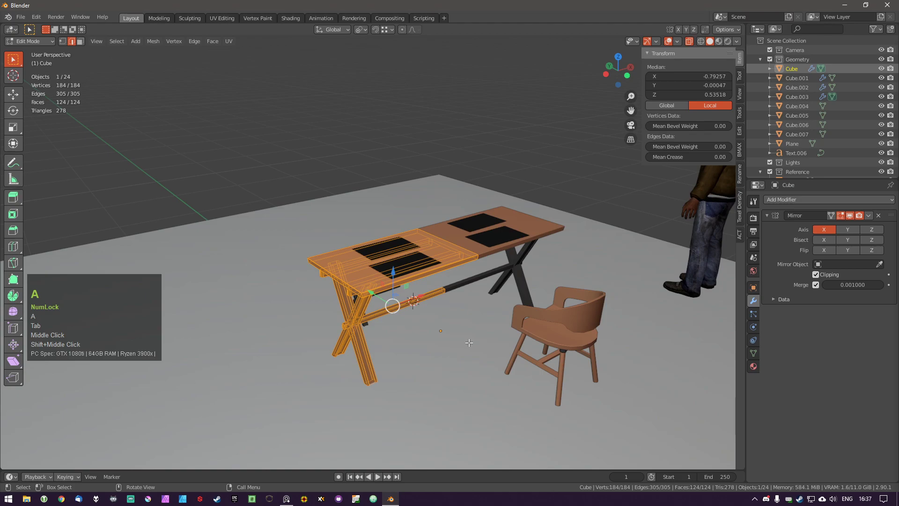
key("Tab")
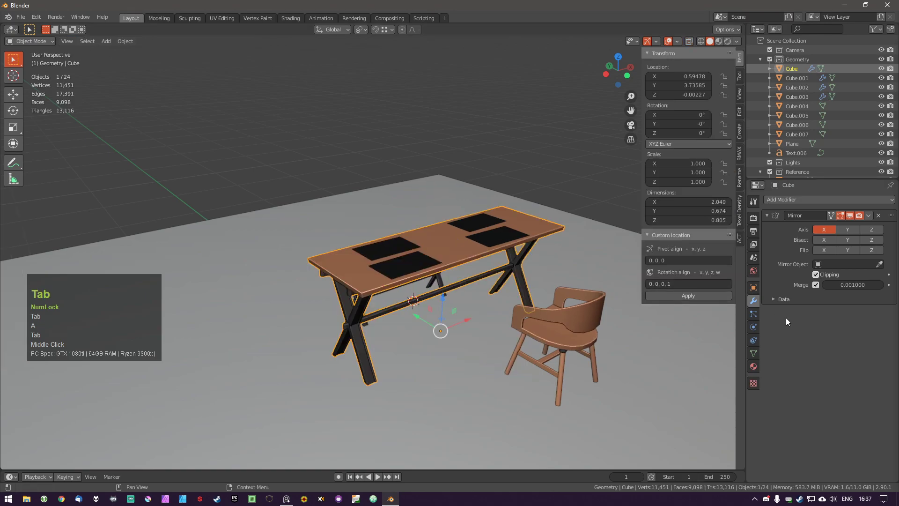
Show the table's materials and select the Steel_Material slot.
left_click(753, 366)
left_click(801, 216)
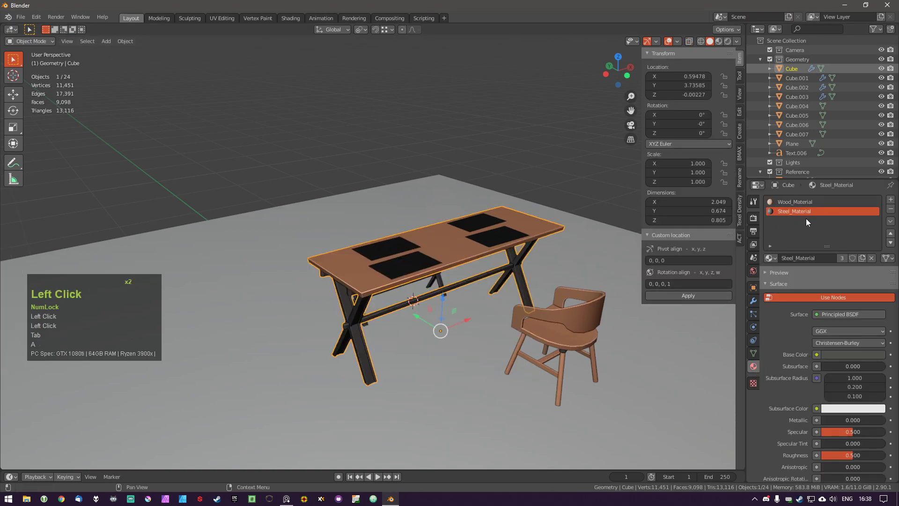
Try to apply the rotation and scale of the table.
mouse_move(400, 300)
middle_mouse_down()
mouse_move(410, 297)
mouse_move(398, 298)
middle_mouse_up()
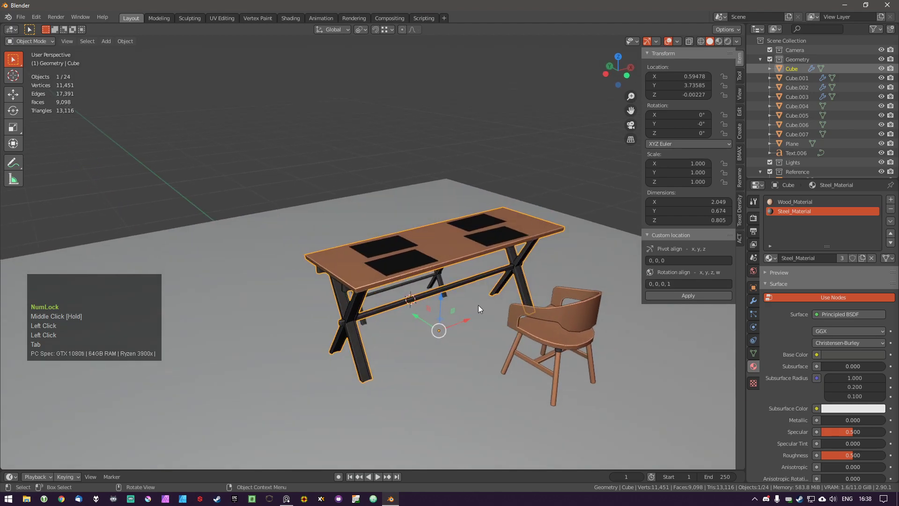
key("ctrl+a")
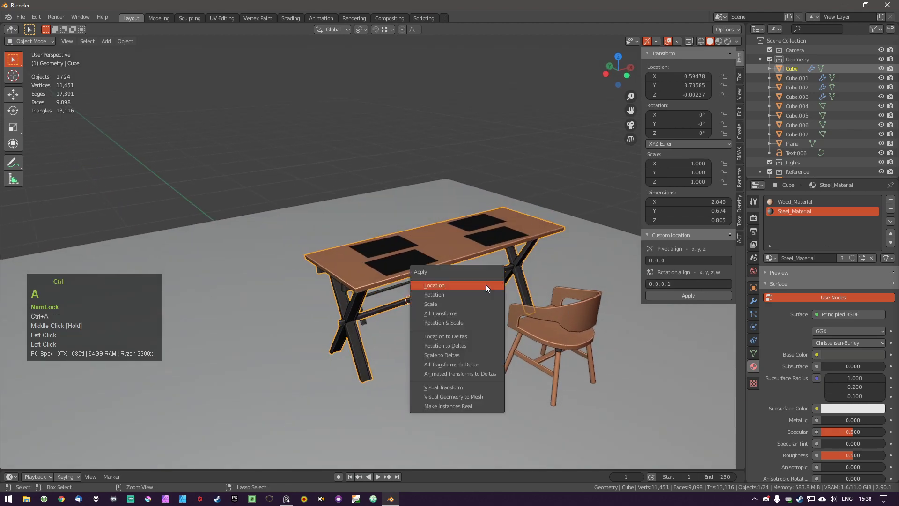
left_click(470, 322)
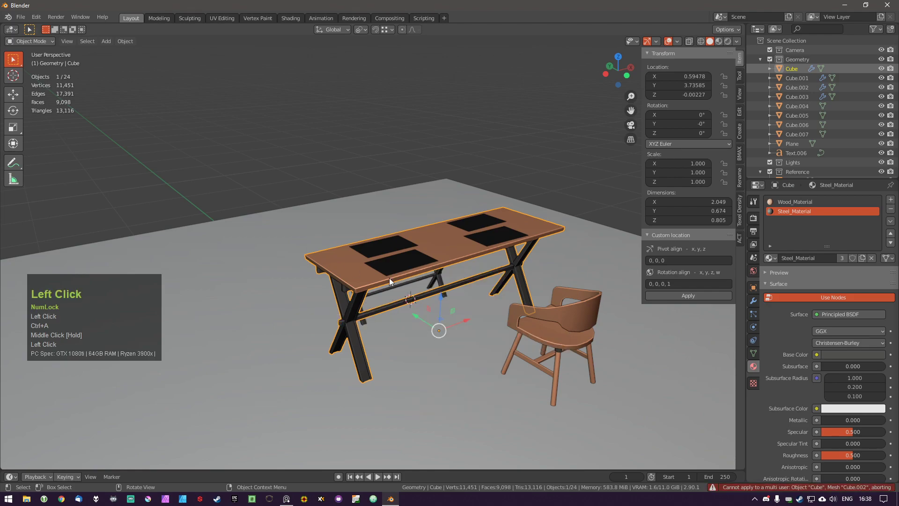
Compare the small bench behind the table with the table itself by selecting each in turn.
middle_click_drag(389, 277, 477, 283)
left_click(342, 297)
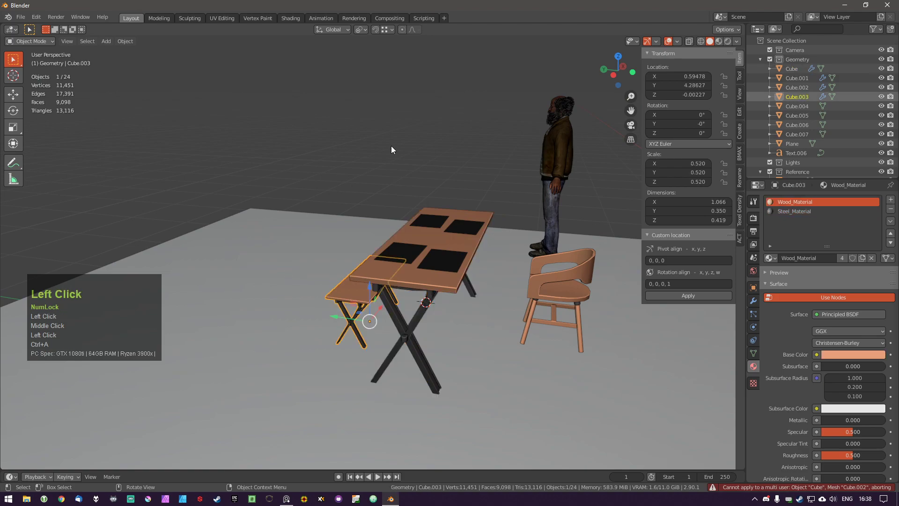
middle_click_drag(422, 310, 437, 270)
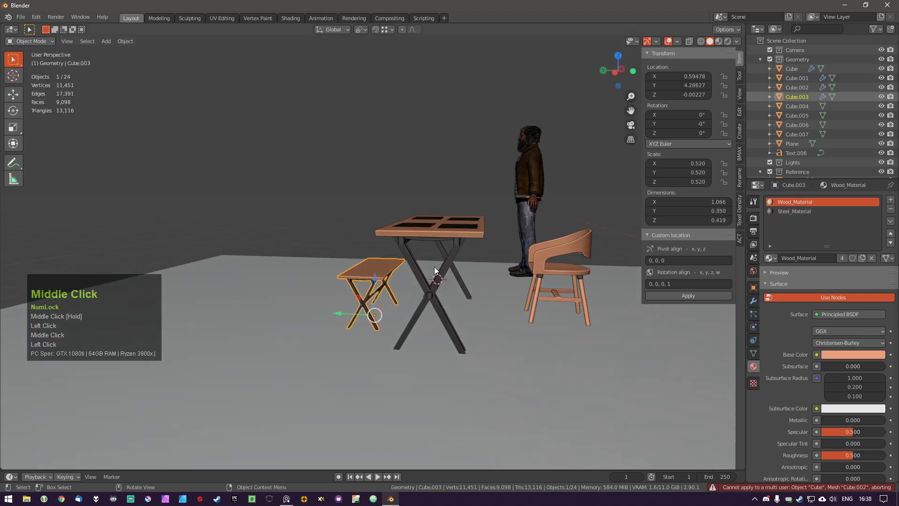
left_click(457, 240)
middle_click_drag(523, 280, 494, 298)
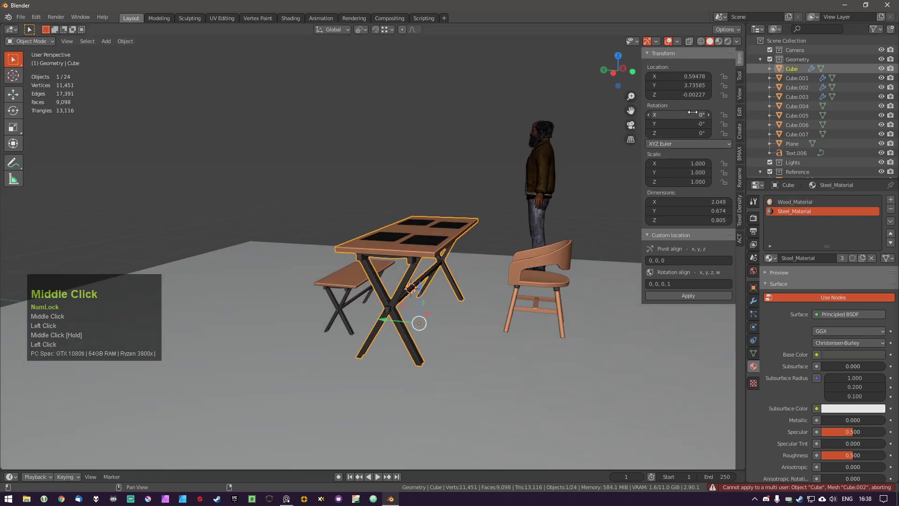
Clear the selection and select the table again in a closer view.
mouse_move(341, 356)
middle_mouse_down()
mouse_move(318, 370)
mouse_move(331, 361)
middle_mouse_up()
middle_click_drag(383, 258, 356, 331)
scroll(378, 251, "up", 2)
left_click(410, 245)
key("a")
left_click(395, 243)
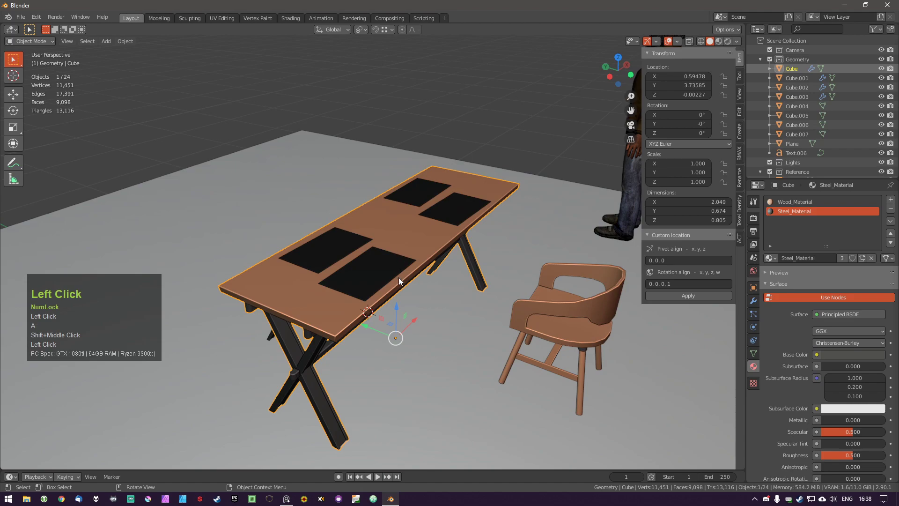
Look over the table and select the chair's seat shell, leaving nothing selected at the end.
middle_click_drag(402, 344, 419, 307, "shift")
middle_click_drag(445, 265, 347, 215)
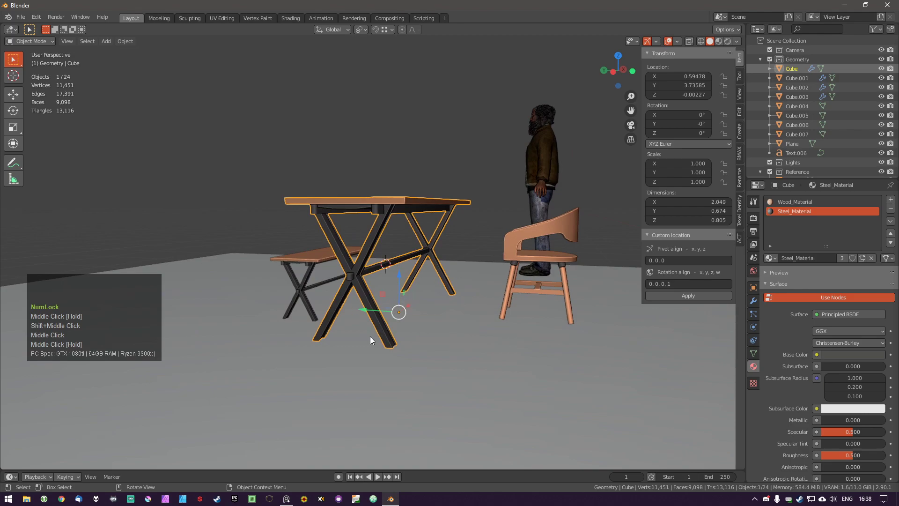
middle_click_drag(370, 336, 516, 274)
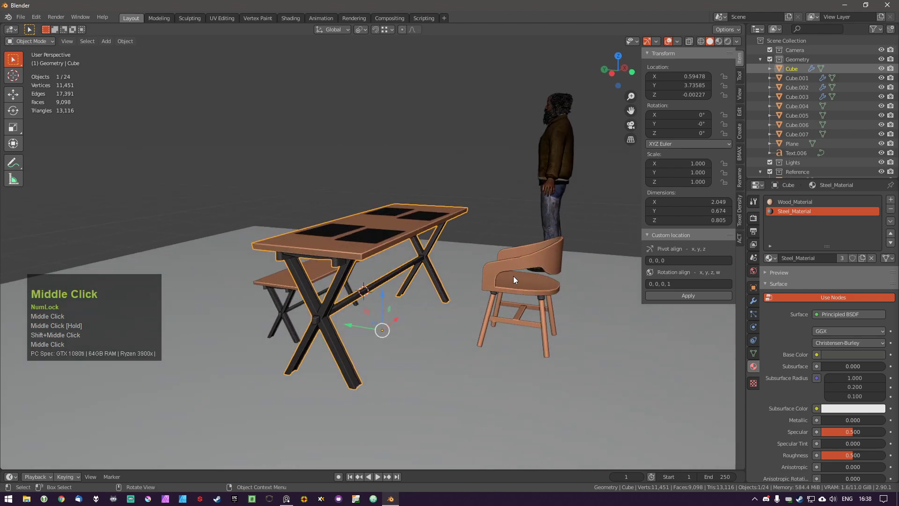
left_click(510, 285)
key("a")
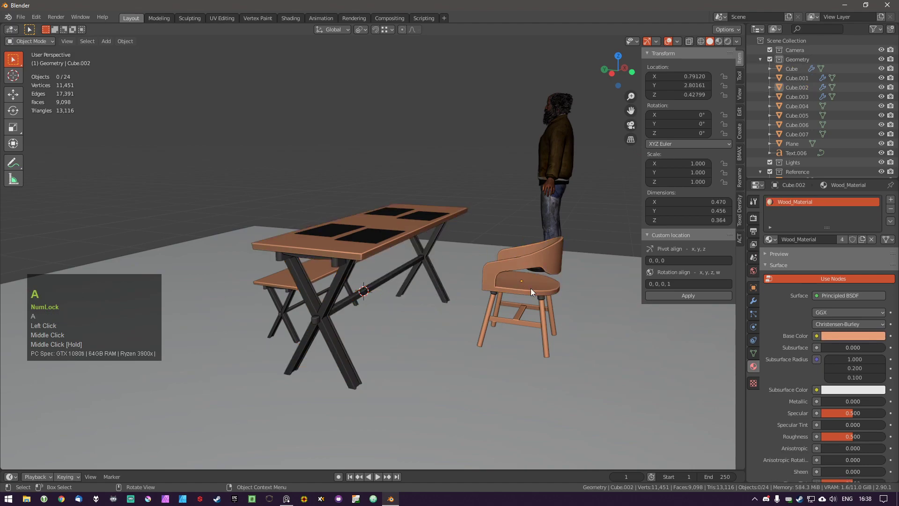
Compare the table, the small bench, the chair's seat shell and its leg frame by selecting each in turn.
middle_click_drag(551, 275, 365, 235)
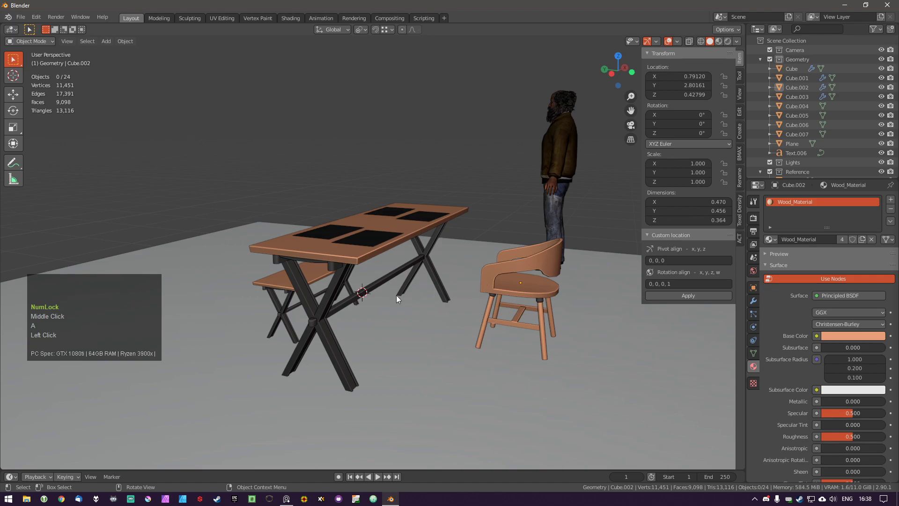
left_click(366, 268)
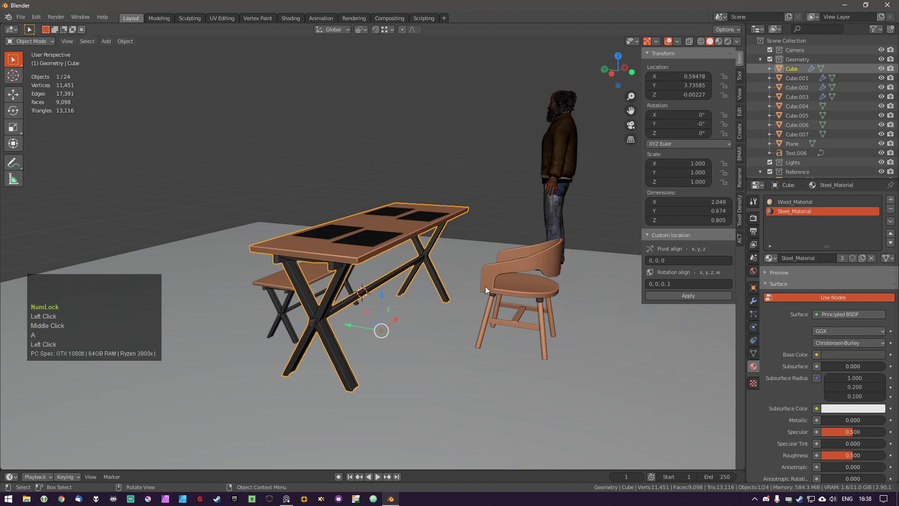
left_click(304, 272)
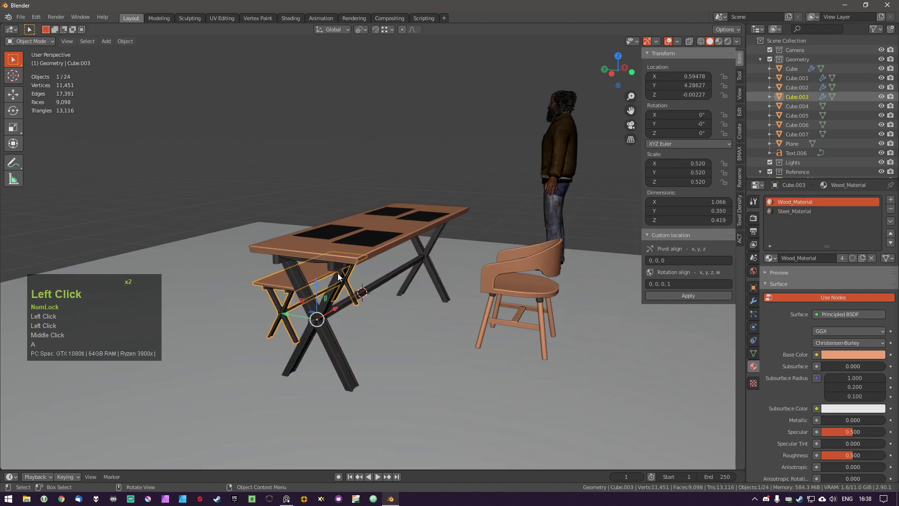
left_click(517, 281)
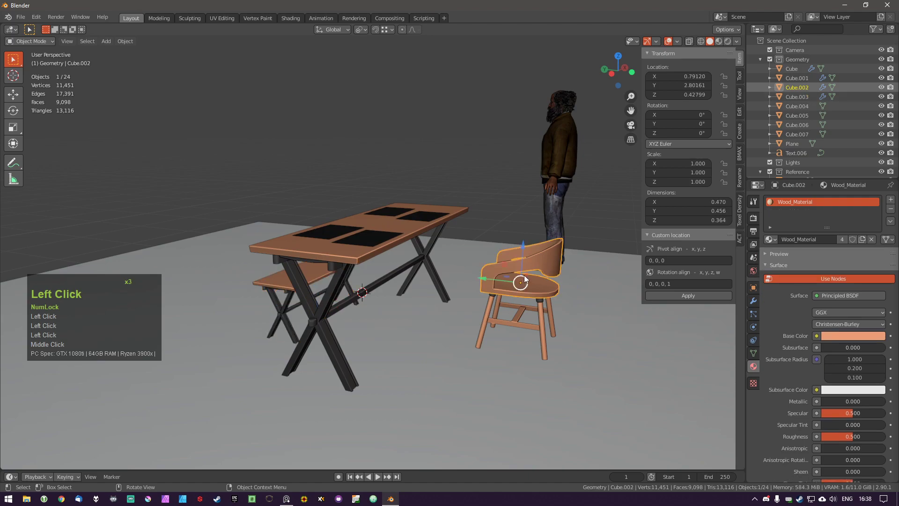
left_click(537, 310)
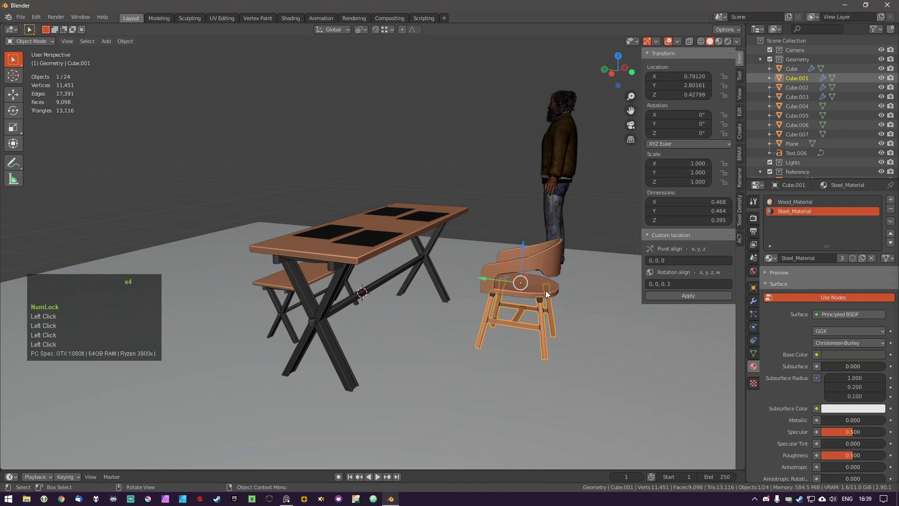
Select the chair's seat shell and leg frame together and try to move them.
middle_click_drag(514, 294, 426, 307)
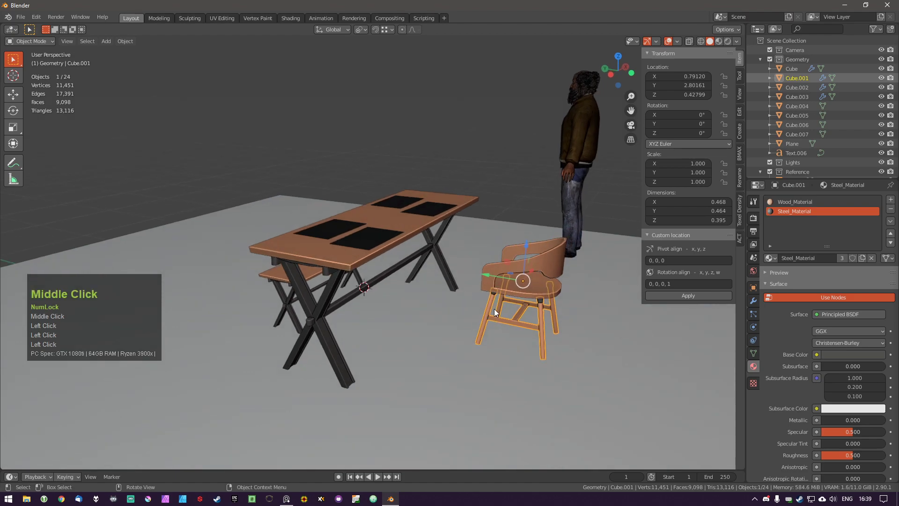
left_click(540, 297, "shift")
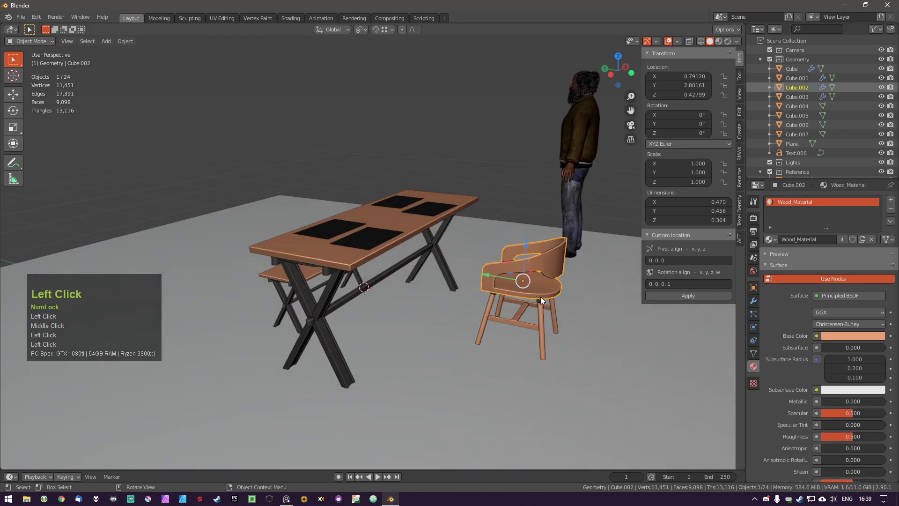
left_click(540, 326, "shift")
middle_click_drag(541, 327, 299, 186, "shift")
key("g")
right_click(536, 318)
middle_click_drag(281, 240, 264, 282)
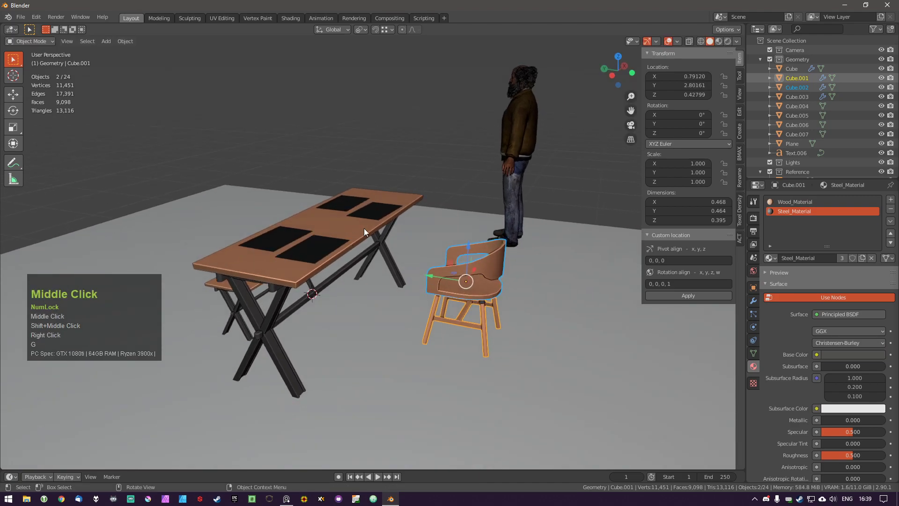
Clear the chair selection and view the table, bench and chair together.
middle_click_drag(291, 251, 306, 254, "shift")
middle_click_drag(409, 235, 421, 276, "shift")
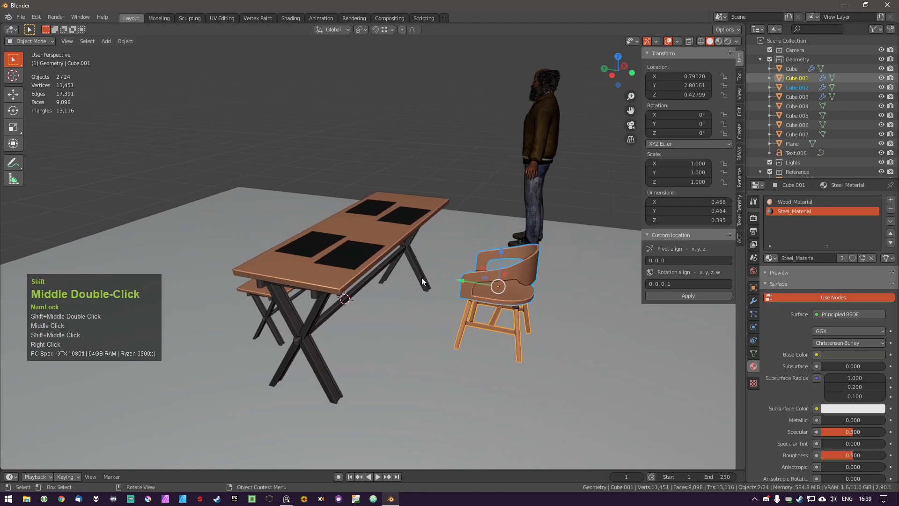
middle_click_drag(497, 297, 485, 330)
key("a")
key("a")
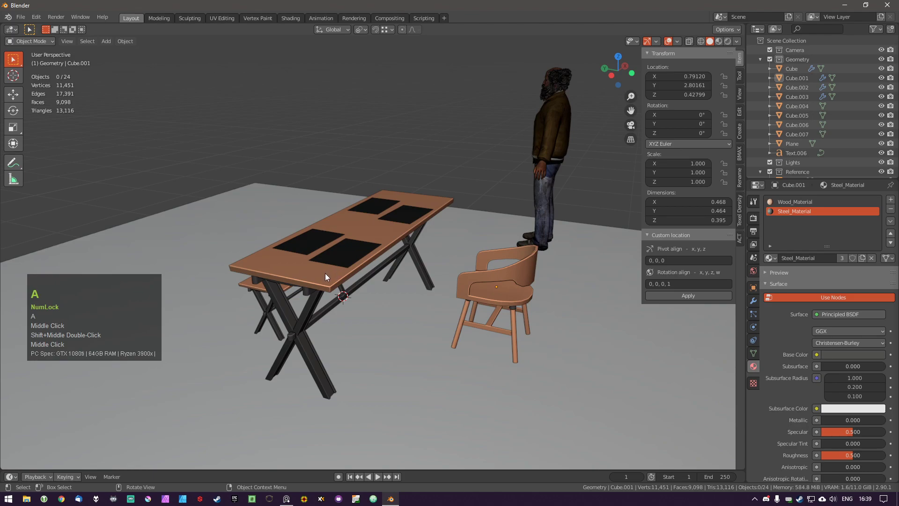
middle_click_drag(413, 312, 390, 325)
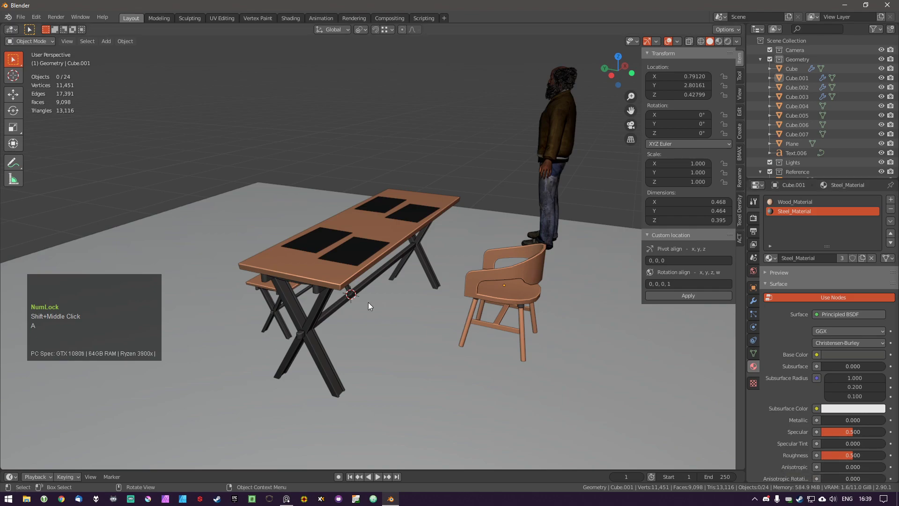
Check the table in a closer view by selecting it, and deselect everything.
scroll(328, 272, "up", 2)
middle_click_drag(338, 262, 405, 287)
scroll(421, 286, "up", 2)
middle_click_drag(282, 253, 302, 273)
left_click(302, 274)
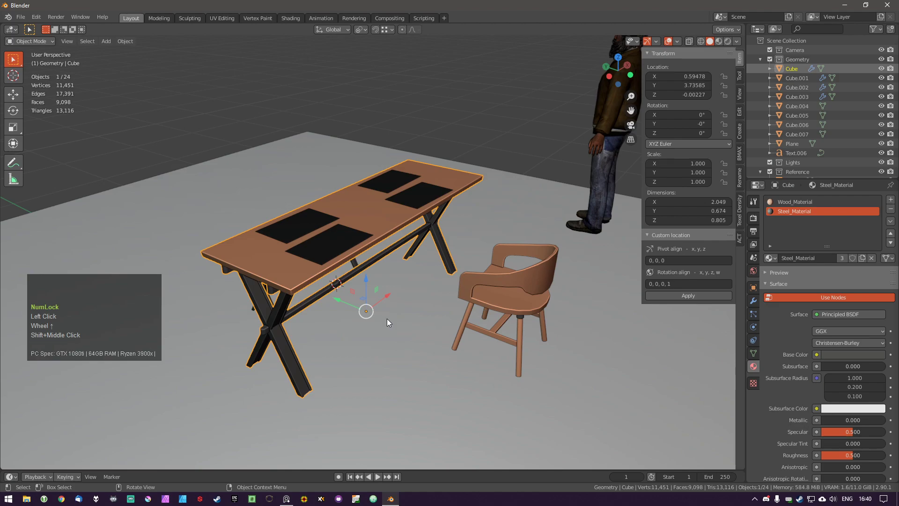
key("a")
key("a")
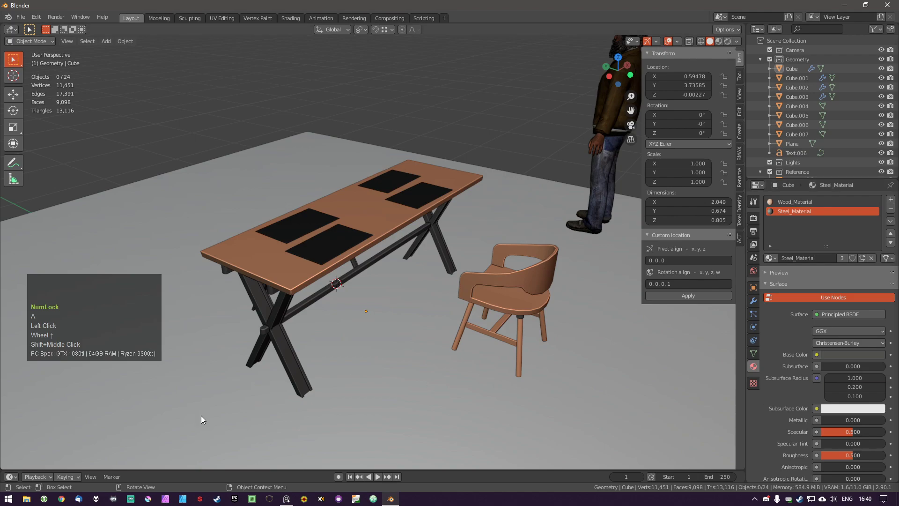
Switch to File Explorer and open the image chris-green-what-is-uv-mapping-part1.jpg to read the UV mapping explanation.
left_click(27, 498)
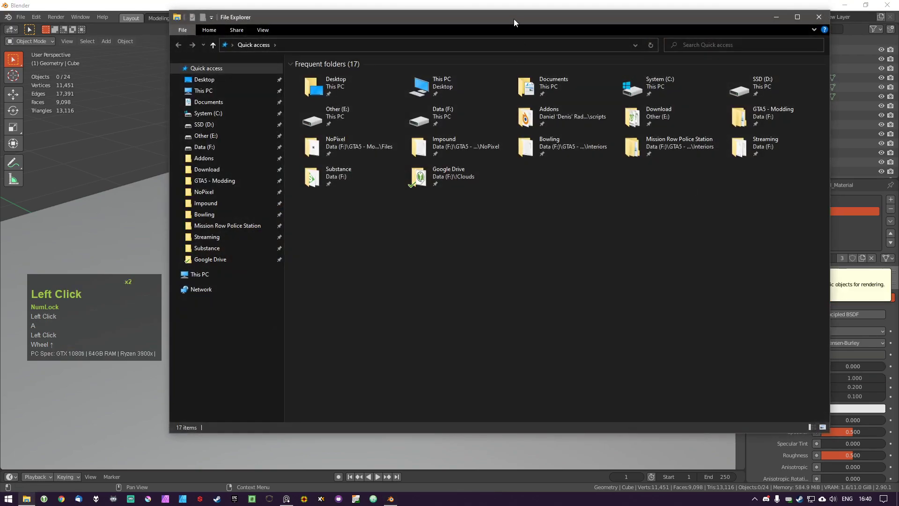
left_click_drag(513, 18, 898, 113)
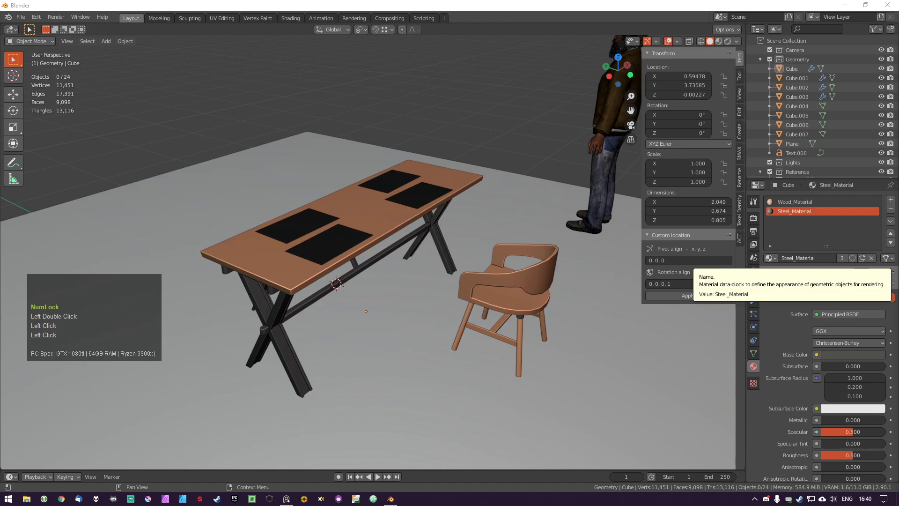
double_click(362, 289)
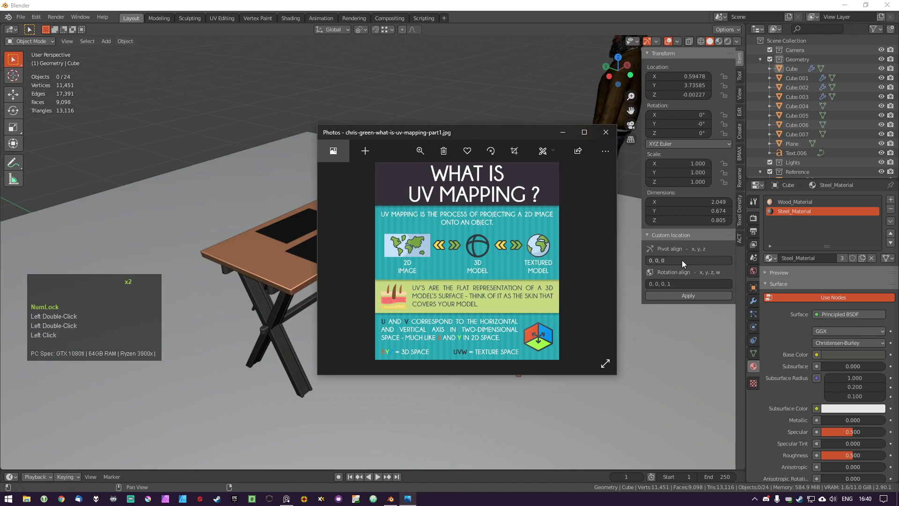
left_click(482, 268)
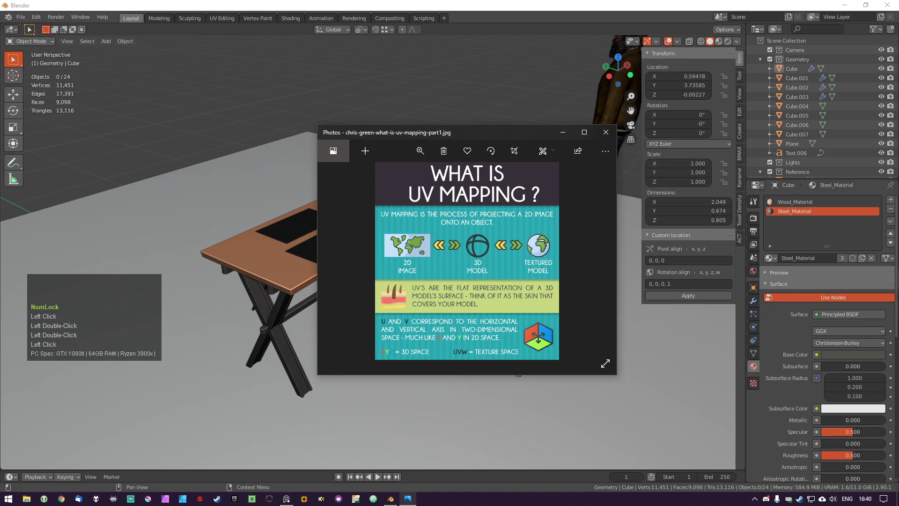
Read the second infographic, chris-green-what-is-uv-mapping-part2.jpg, and close the image viewer.
left_click(598, 263)
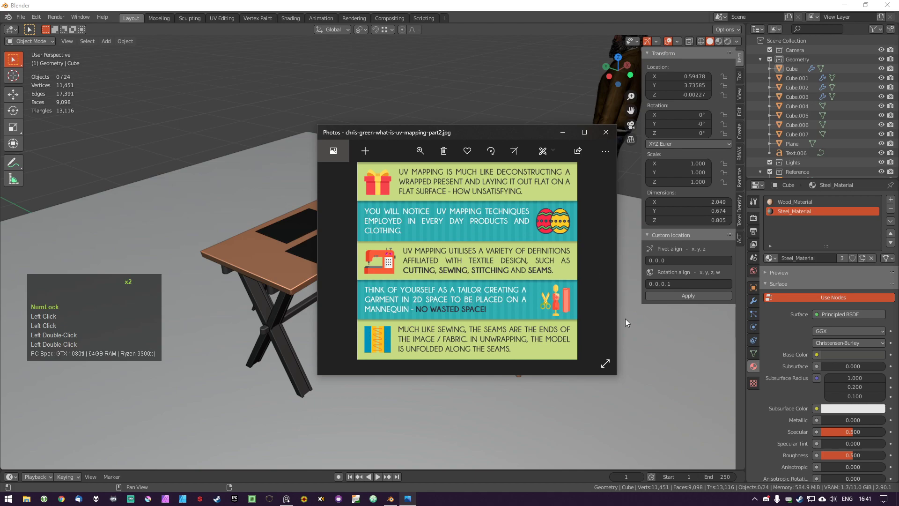
left_click(596, 261)
left_click(348, 263)
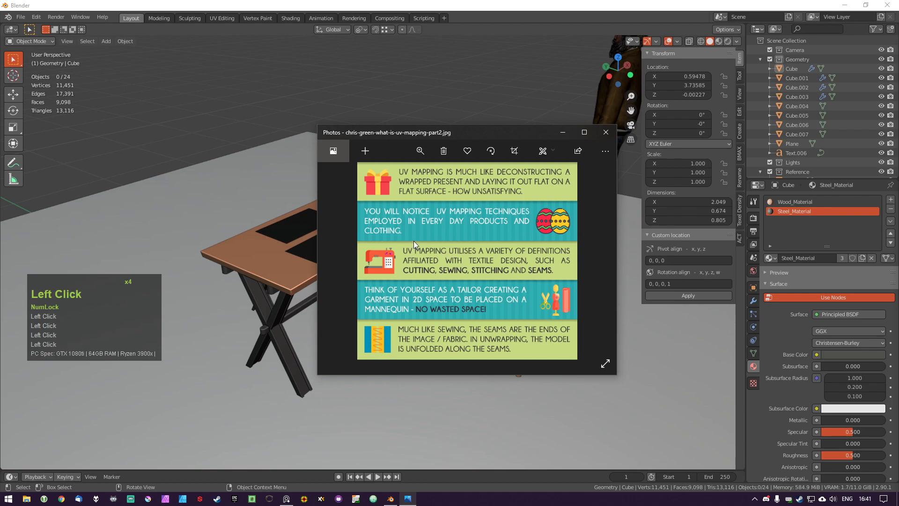
left_click(454, 220)
left_click(606, 132)
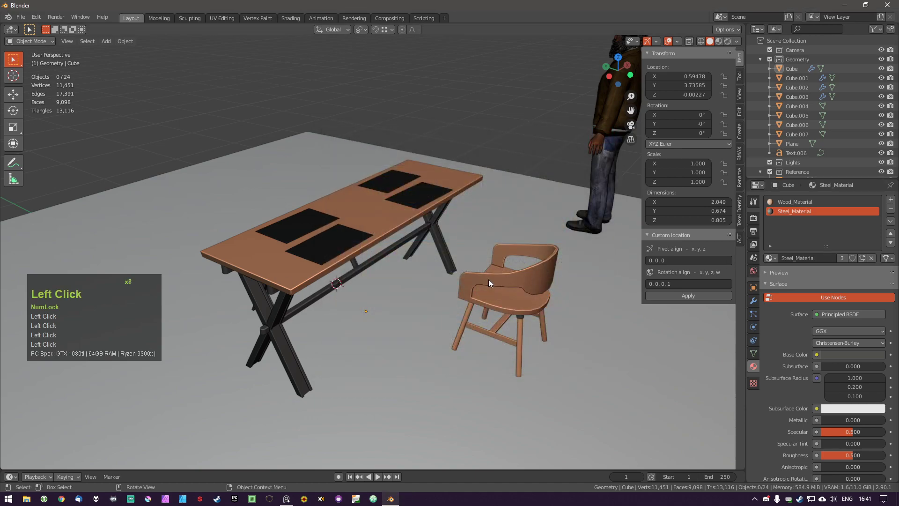
Select the table and show its mesh in Edit Mode.
middle_click_drag(411, 267, 402, 254)
scroll(391, 225, "up", 1)
left_click(373, 186)
middle_click_drag(373, 185, 429, 268)
scroll(378, 209, "down", 1)
key("Tab")
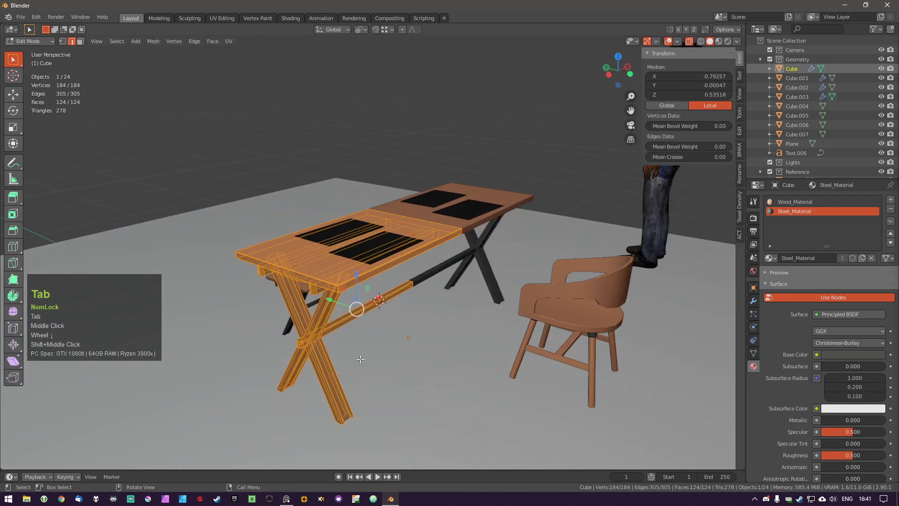
Deselect the table's mesh, examine the tabletop edge and legs up close, and return to Object Mode.
scroll(358, 297, "up", 1)
key("Tab")
scroll(396, 322, "up", 1)
key("a")
middle_click_drag(397, 322, 337, 276)
scroll(328, 267, "up", 1)
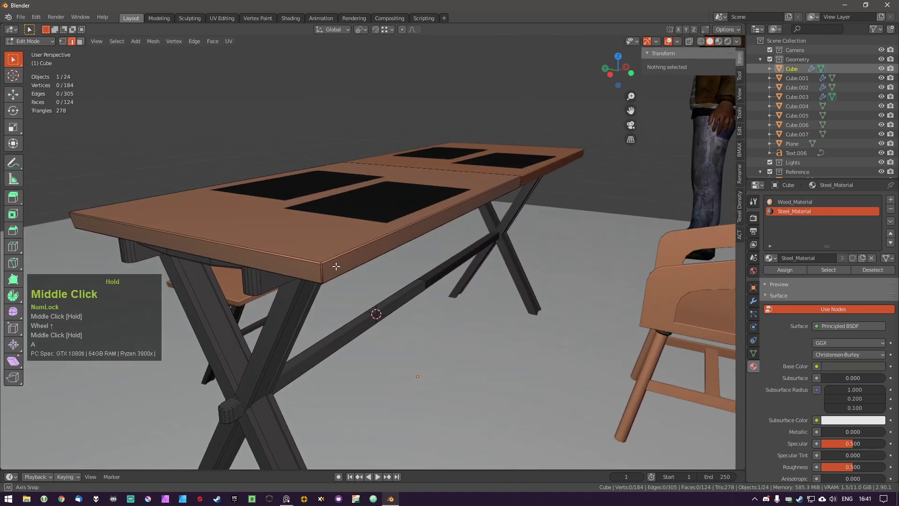
scroll(342, 280, "down", 2)
scroll(336, 264, "down", 1)
key("Tab")
scroll(395, 296, "down", 2)
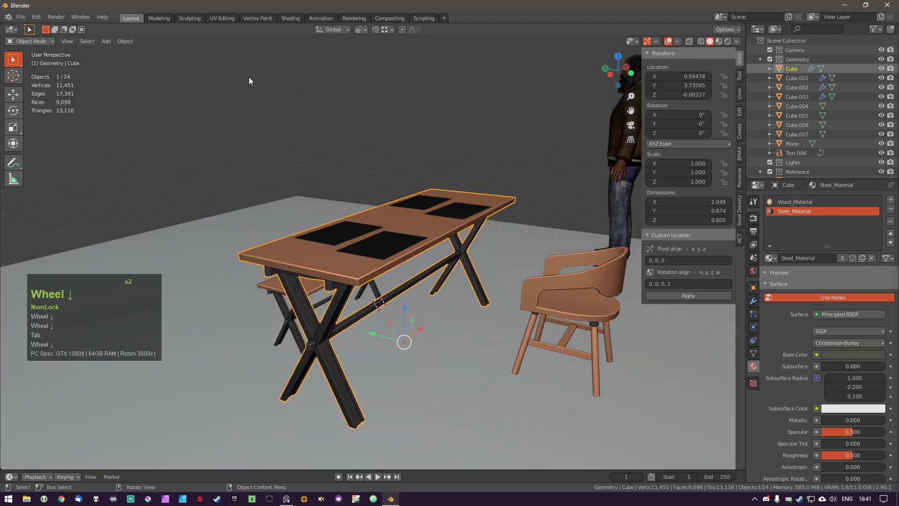
Switch to the UV Editing workspace and frame the table in the 3D view beside the empty UV grid.
left_click(222, 18)
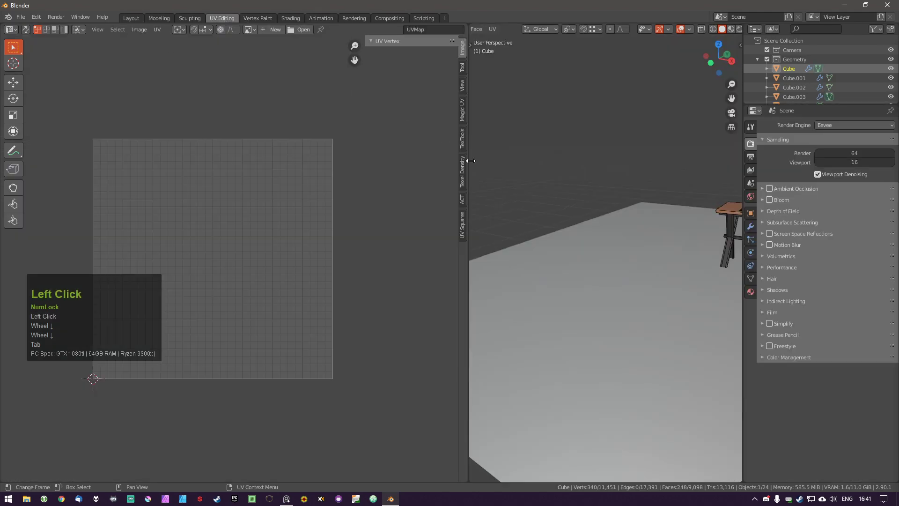
scroll(652, 268, "down", 2)
middle_click_drag(652, 269, 522, 269, "shift")
middle_click_drag(522, 269, 585, 274)
scroll(566, 248, "up", 2)
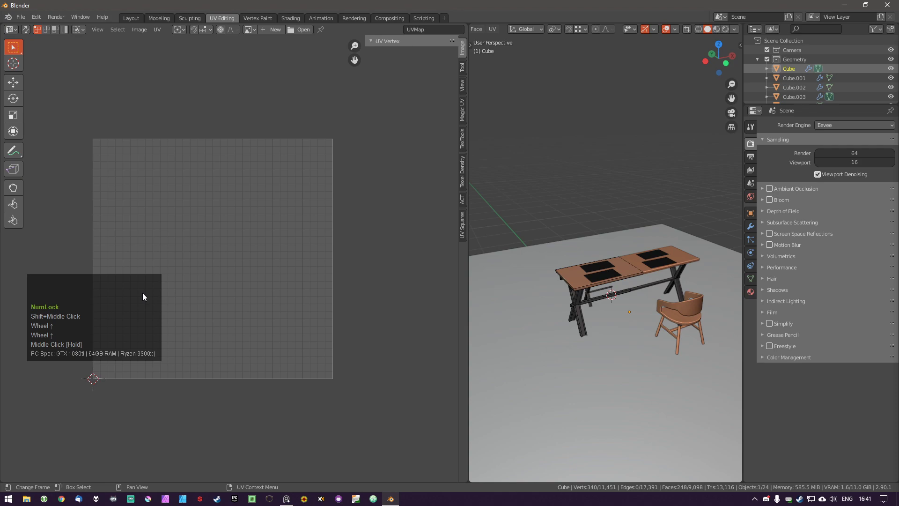
scroll(631, 246, "up", 2)
middle_click_drag(600, 299, 618, 288)
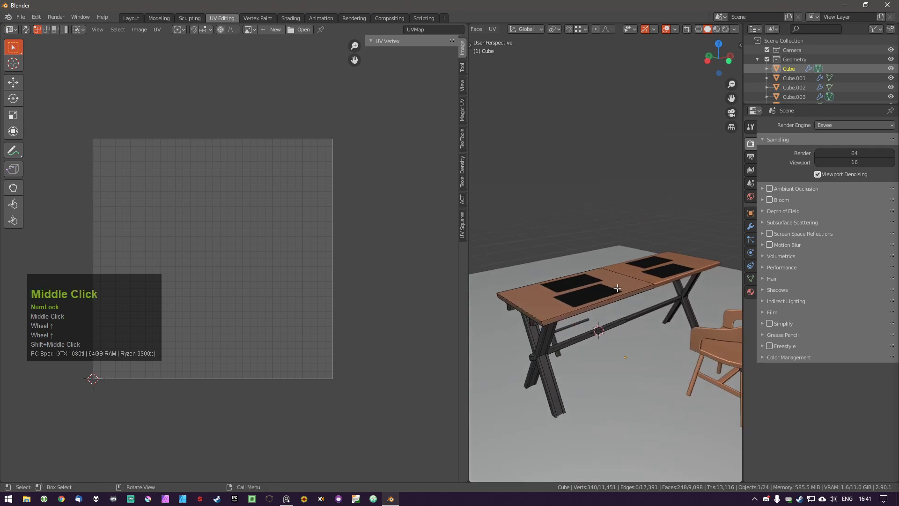
middle_click_drag(321, 287, 401, 278, "shift")
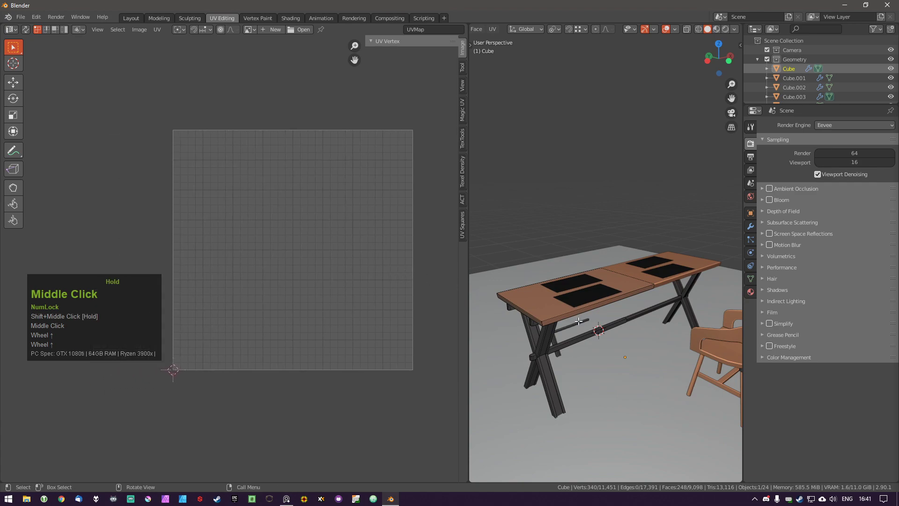
Select the table's whole mesh to display its UVs and isolate the table in local view.
middle_click_drag(558, 335, 587, 316, "shift")
scroll(613, 282, "up", 1)
middle_click_drag(558, 372, 600, 359, "shift")
middle_click_drag(604, 276, 578, 315)
key("a")
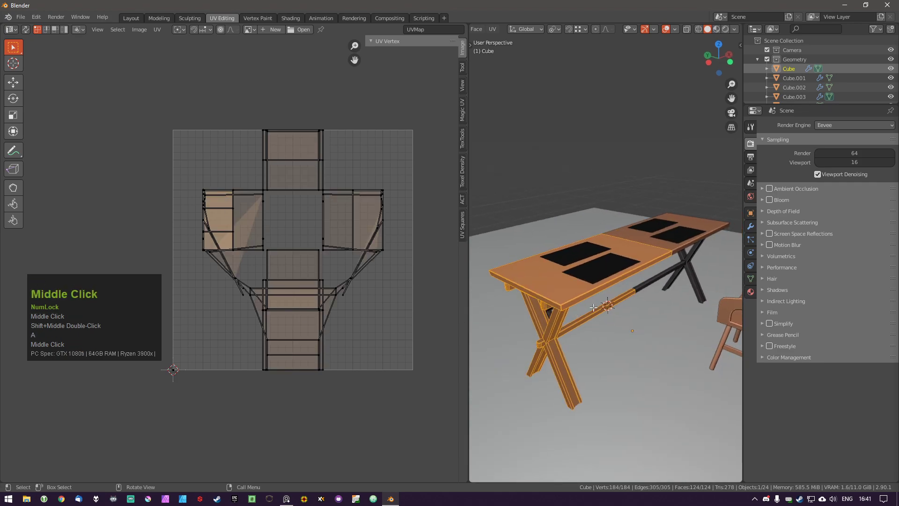
key("KP_Divide")
middle_click_drag(588, 311, 633, 359, "shift")
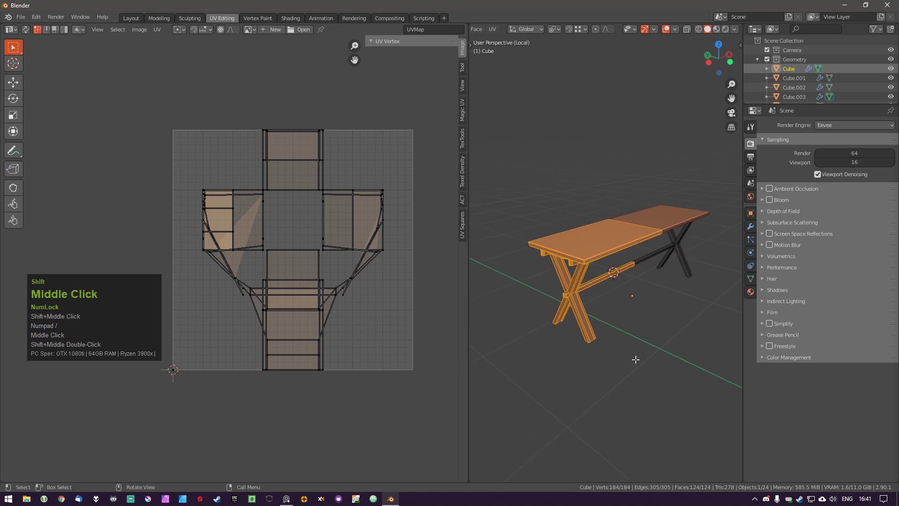
Select only the tabletop's linked geometry and hide the rest of the table's mesh.
scroll(610, 315, "up", 1)
middle_click_drag(610, 315, 589, 289)
key("a")
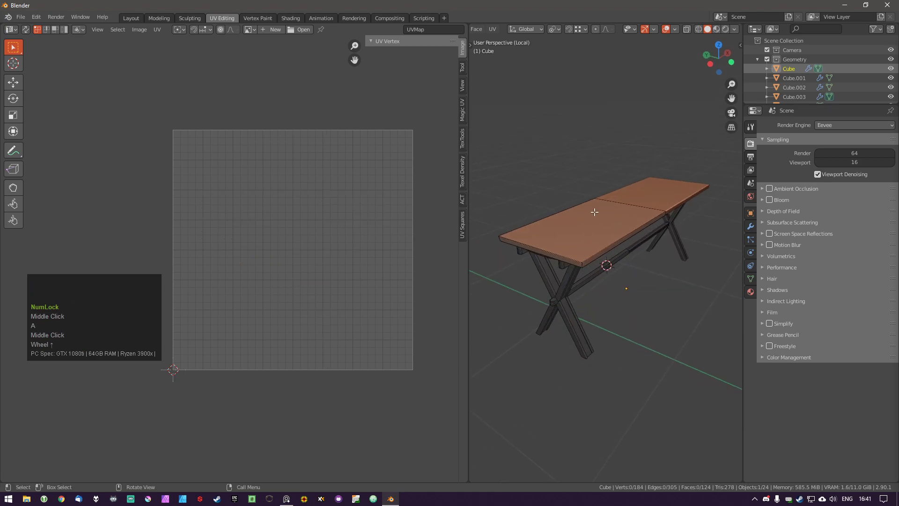
key("l")
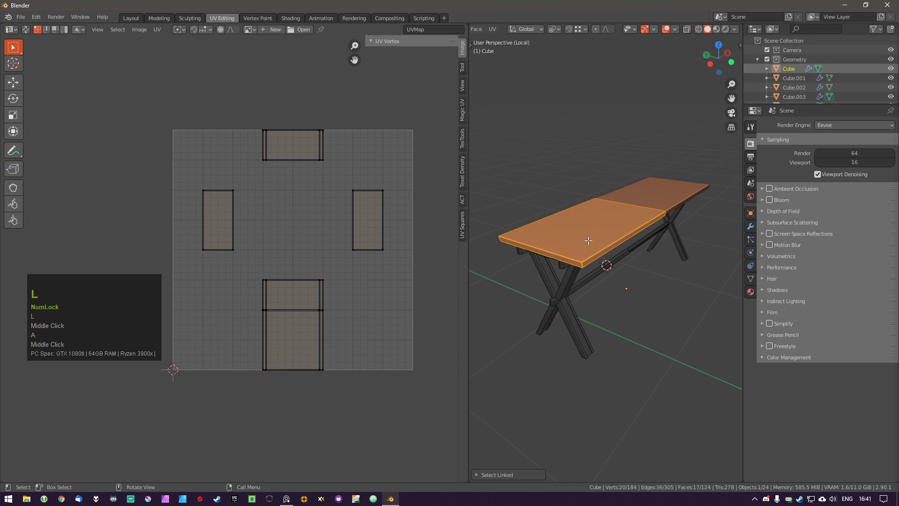
key("shift+h")
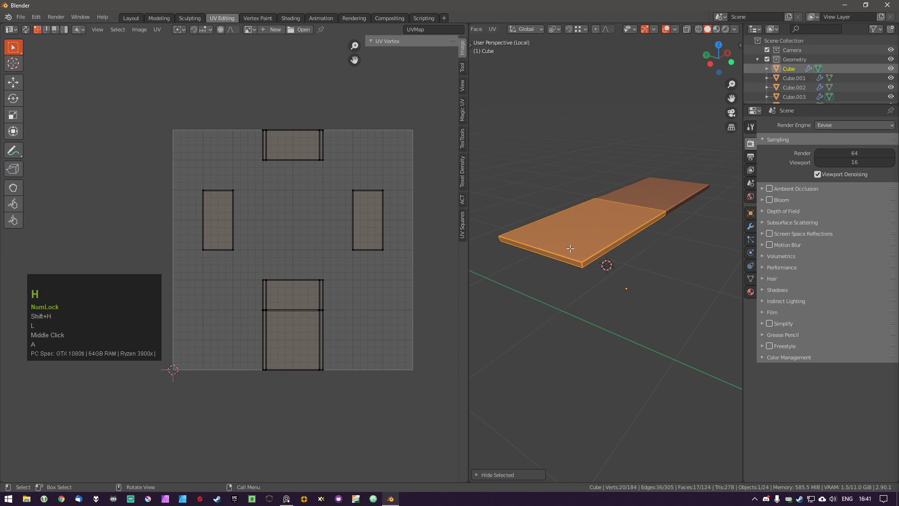
Deselect the mesh and select the three outer edges bordering the tabletop's underside.
key("Tab")
scroll(580, 225, "up", 2)
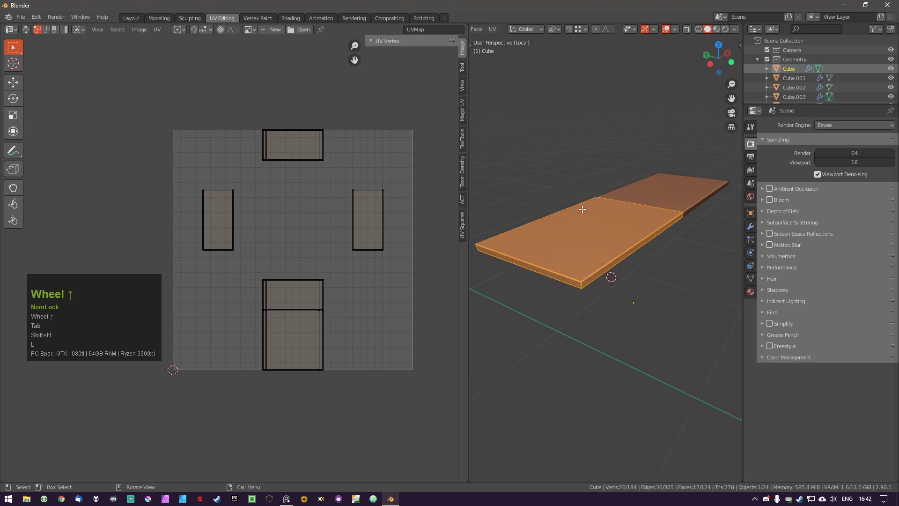
key("a")
middle_click_drag(591, 244, 590, 228)
key("Tab")
middle_click_drag(582, 278, 582, 217)
scroll(577, 295, "up", 2)
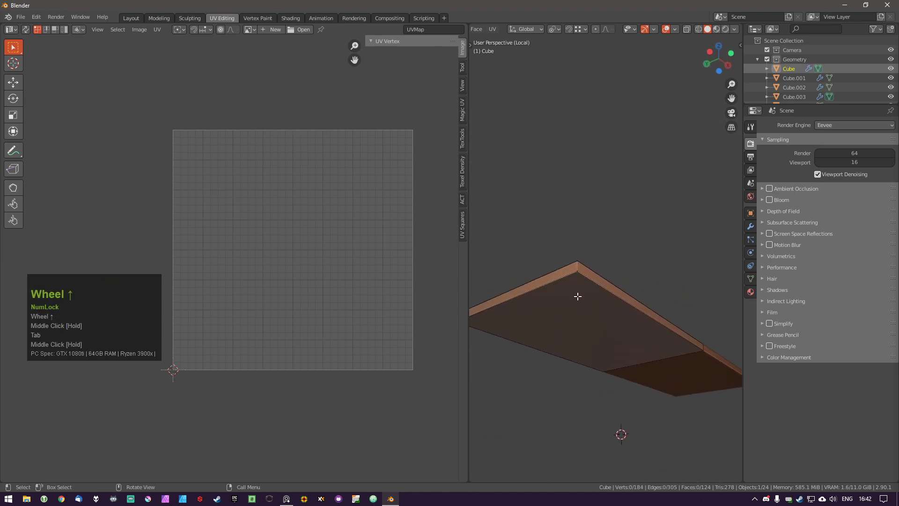
scroll(587, 286, "up", 1)
left_click(591, 280, "shift")
left_click(555, 278, "shift")
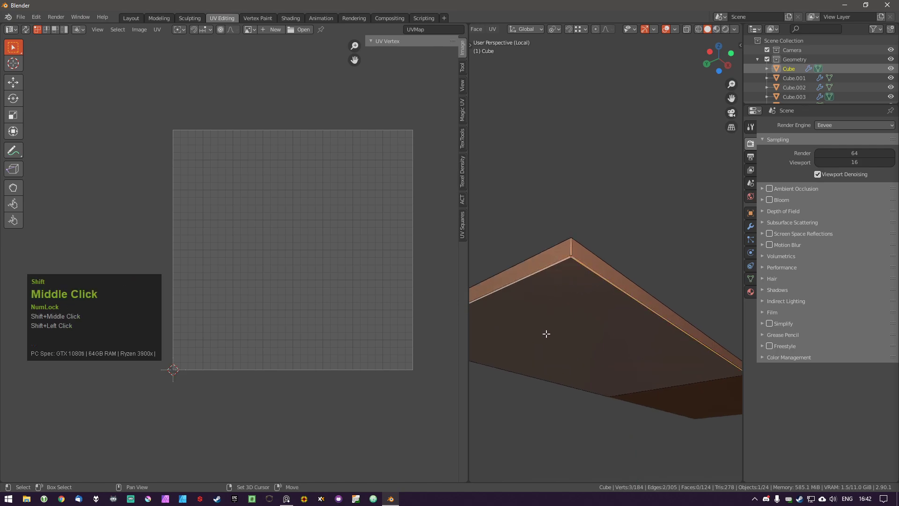
middle_click_drag(545, 333, 567, 315, "shift")
left_click(561, 345, "shift")
scroll(578, 301, "down", 2)
key("ctrl+e")
left_click(579, 303)
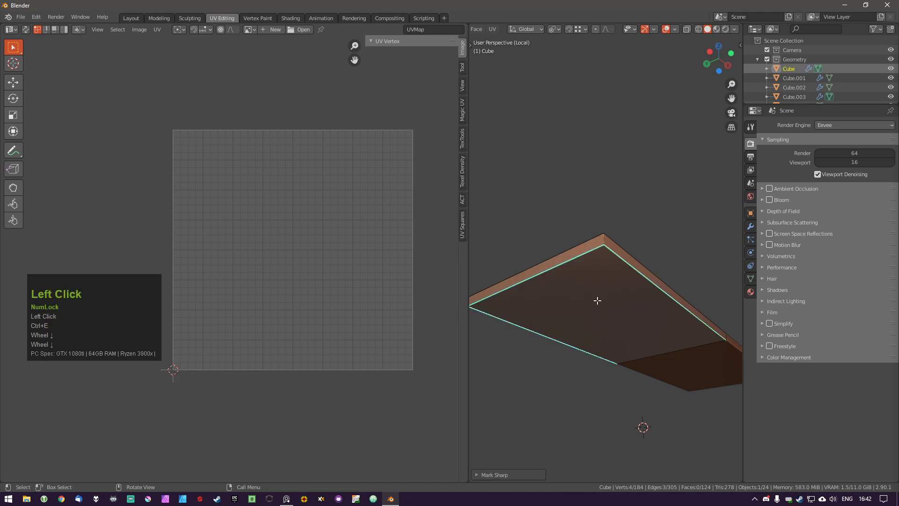
key("ctrl+z")
Mark the three selected underside edges as seams and clear the selection.
key("ctrl+e")
left_click(586, 278)
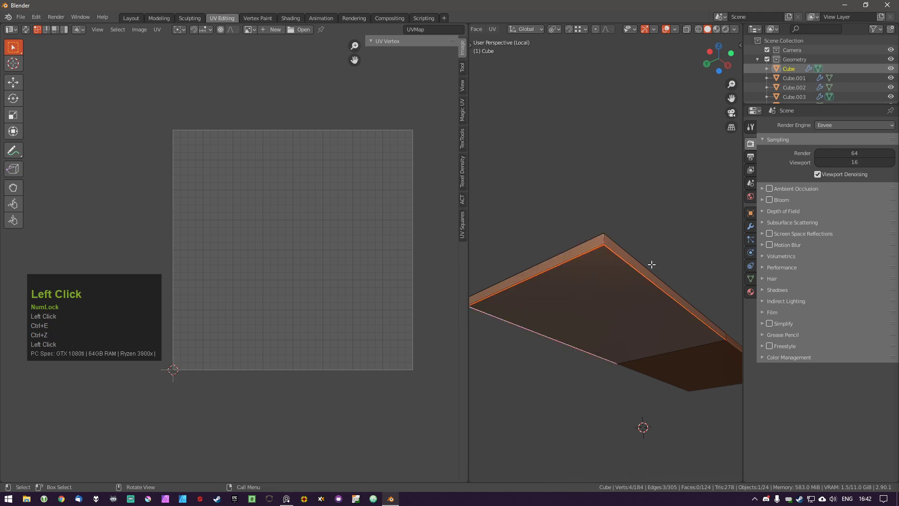
scroll(657, 262, "up", 2)
middle_click_drag(646, 260, 600, 274)
scroll(600, 243, "up", 1)
left_click(606, 230, "alt+shift")
key("a")
scroll(592, 257, "up", 2)
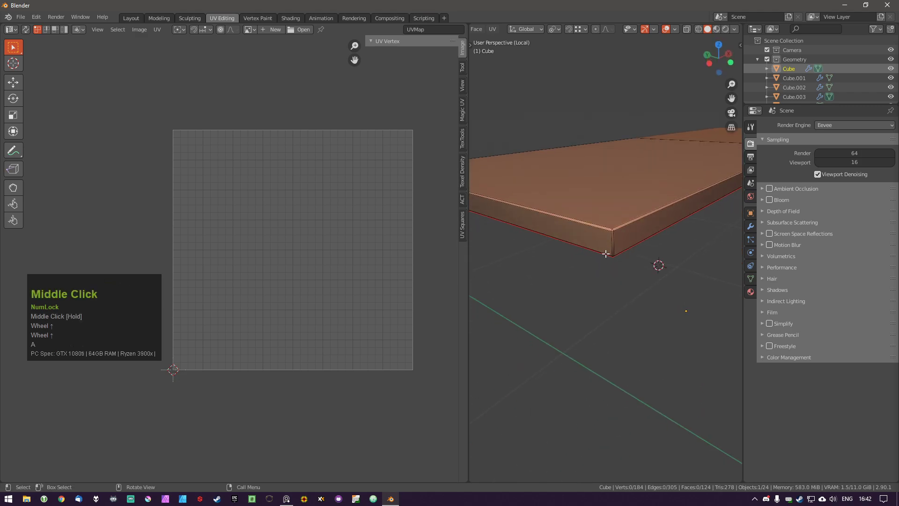
Try moving and then scaling the vertical bevel edges at the tabletop's near outer corner.
scroll(607, 249, "up", 2)
left_click(613, 236)
key("a")
middle_click_drag(618, 249, 614, 184)
scroll(619, 254, "up", 2)
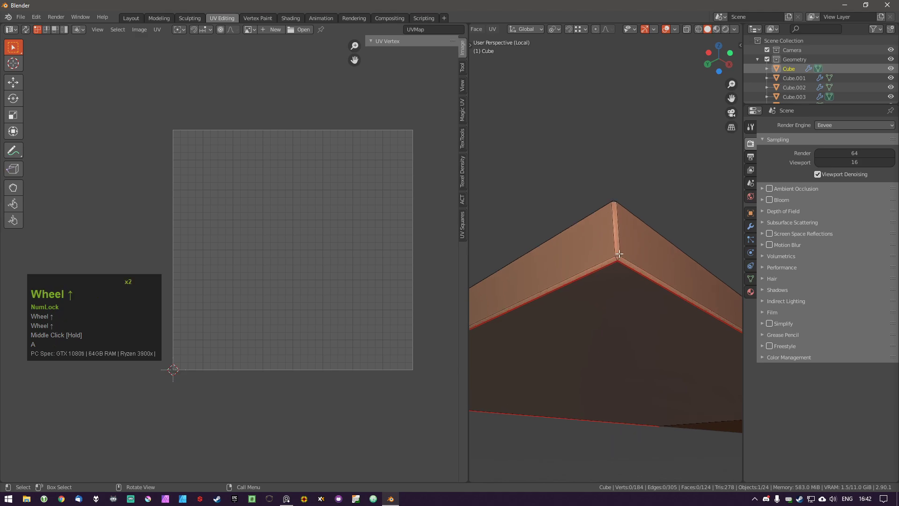
left_click(613, 241)
key("g")
middle_click(617, 241)
right_click(619, 242)
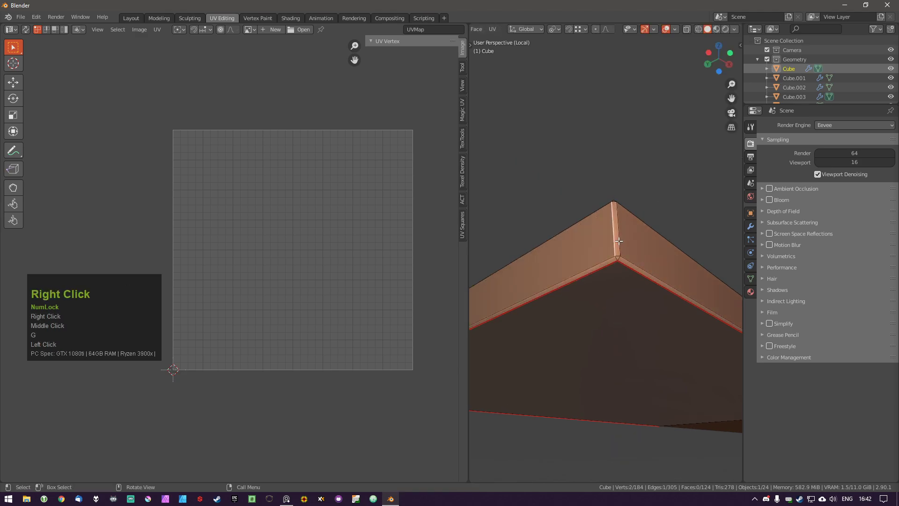
left_click(618, 240, "shift")
key("s")
key("y")
key("x")
right_click(636, 261)
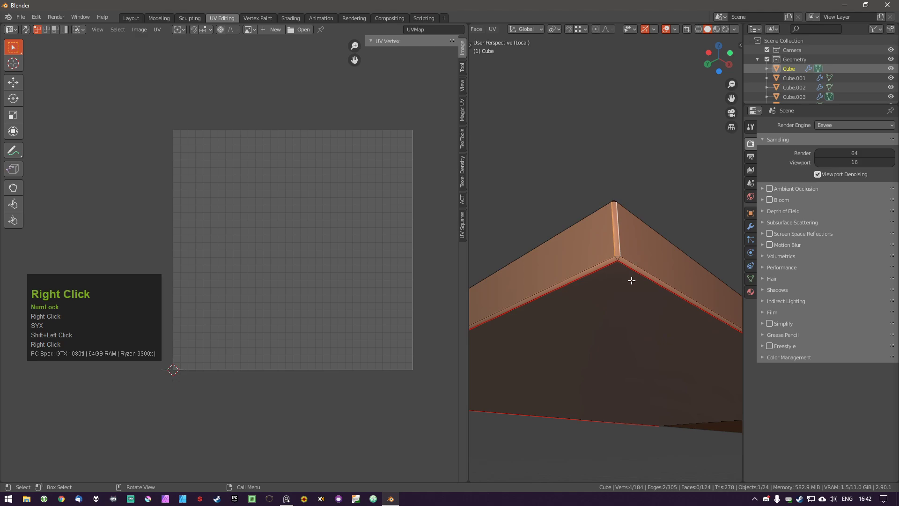
key("shift+2")
key("ctrl+z")
key("shift+1")
key("ctrl+z")
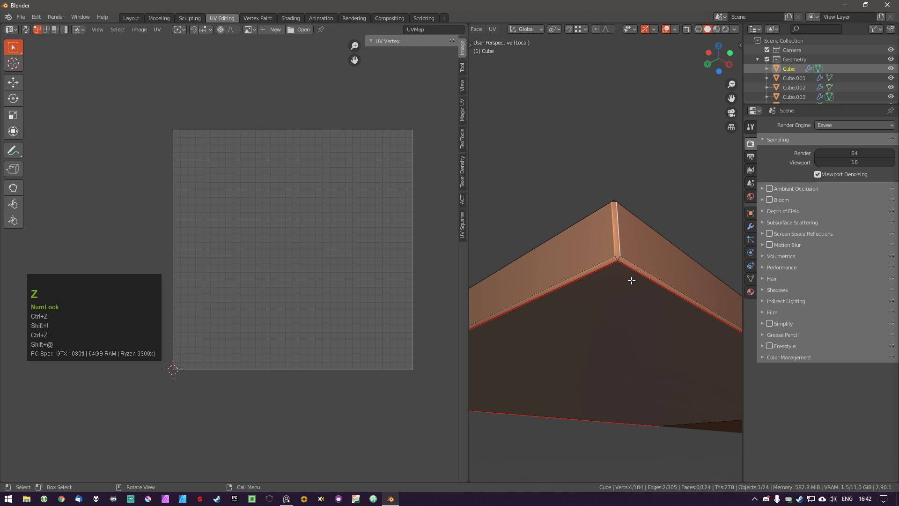
key("shift+1")
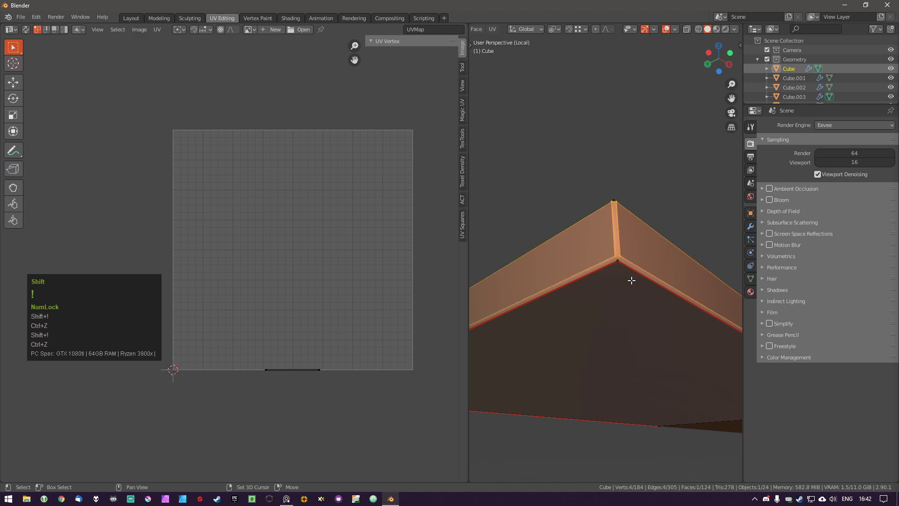
key("ctrl+z")
key("shift+1")
key("ctrl+z")
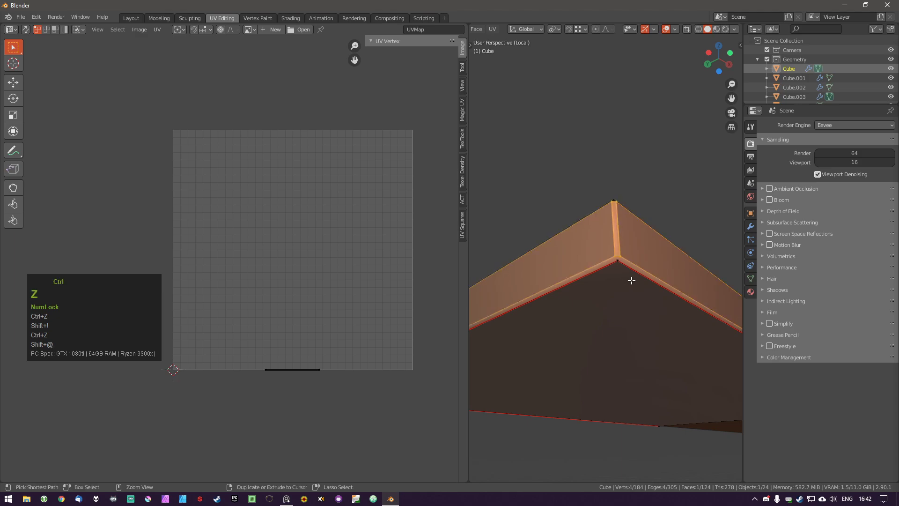
key("ctrl+z")
middle_click_drag(630, 279, 641, 294)
key("ctrl+1")
key("ctrl+z")
Switch to vertex selection and merge the paired bevel vertices at the near outer corner with Smart Vert.
key("Tab")
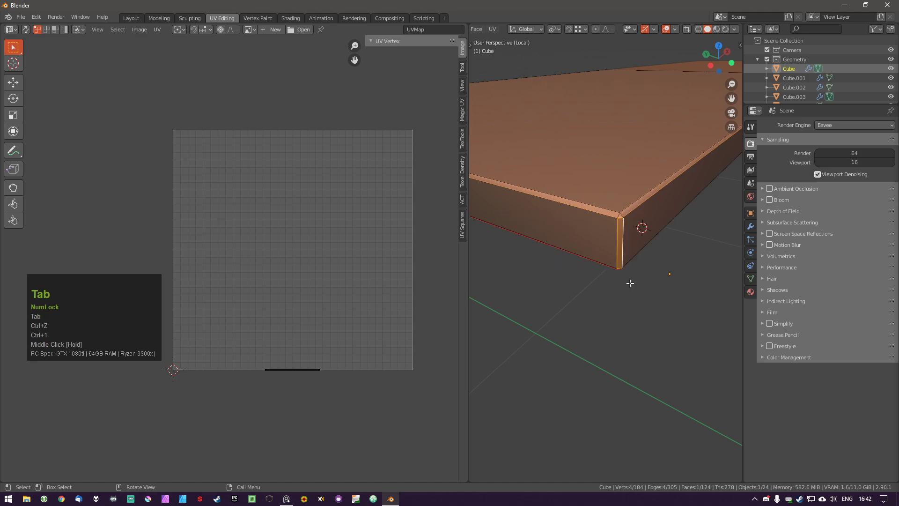
key("Tab")
left_click(612, 227)
left_click(613, 266, "shift")
left_click(626, 220)
left_click(621, 224, "shift")
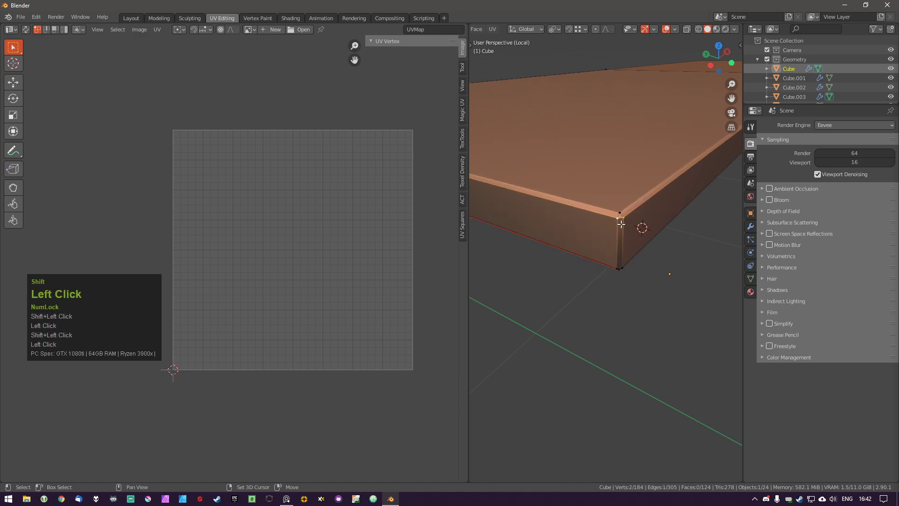
key("shift+1")
middle_click_drag(625, 257, 620, 190)
left_click(624, 266)
left_click(616, 264, "shift")
key("shift+1")
key("a")
scroll(641, 271, "down", 2)
middle_click_drag(610, 254, 690, 292)
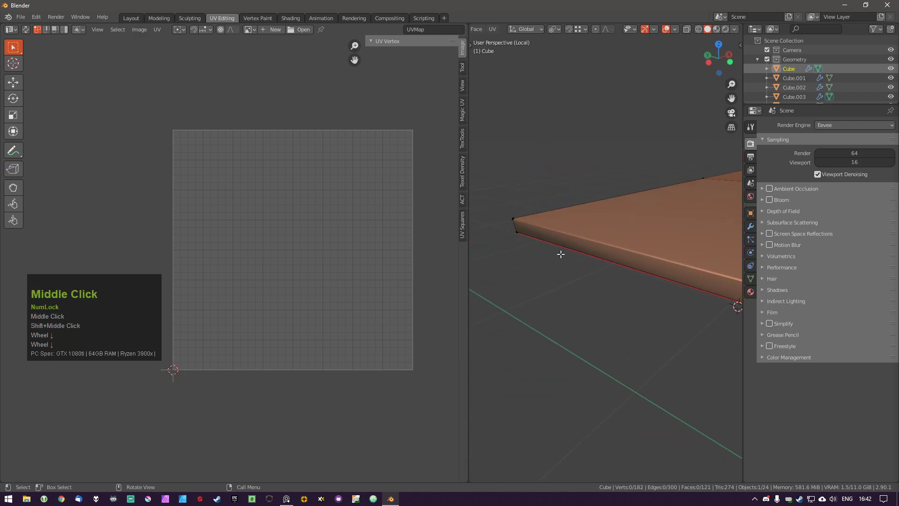
Merge the upper and lower pairs of bevel vertices at the tabletop's other outer corner with Smart Vert.
middle_click_drag(560, 253, 664, 237)
middle_click_drag(499, 285, 623, 277, "shift")
scroll(595, 253, "up", 3)
left_click(589, 256)
left_click(582, 258, "shift")
key("shift+1")
key("a")
left_click(583, 306)
left_click(589, 304, "shift")
key("a")
middle_click_drag(604, 301, 596, 281)
key("ctrl+z")
key("ctrl+z")
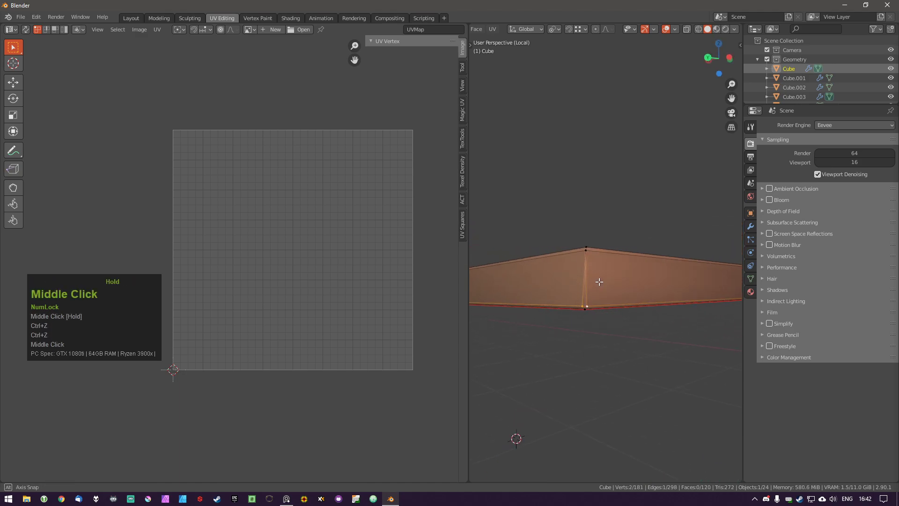
key("a")
left_click(597, 300)
left_click(605, 299, "shift")
key("shift+1")
key("a")
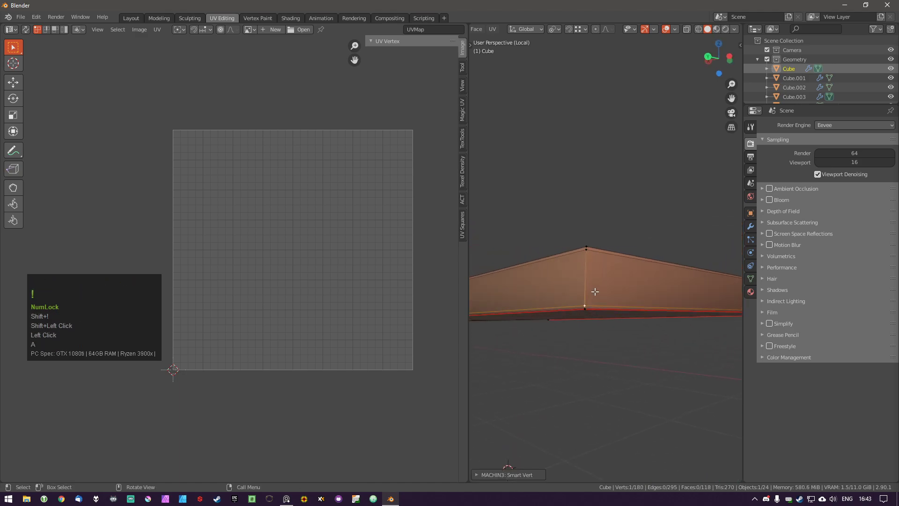
Undo all the vertex merges at both outer corners of the tabletop.
mouse_move(605, 300)
middle_mouse_down()
mouse_move(594, 216)
mouse_move(602, 185)
mouse_move(604, 319)
mouse_move(615, 345)
mouse_move(658, 342)
mouse_move(622, 307)
mouse_move(618, 281)
mouse_move(636, 278)
mouse_move(602, 309)
middle_mouse_up()
key("ctrl+z")
key("ctrl+z")
key("ctrl+z")
key("ctrl+z")
key("ctrl+z")
key("ctrl+z")
key("ctrl+z")
middle_click_drag(683, 319, 619, 319, "shift")
middle_click_drag(619, 320, 576, 342)
key("ctrl+z")
key("ctrl+z")
middle_click_drag(670, 329, 604, 319)
key("ctrl+z")
middle_click_drag(652, 343, 634, 248)
Return to edge selection and mark the vertical edge at the tabletop's near outer corner as a seam.
key("a")
key("Tab")
scroll(665, 377, "up", 2)
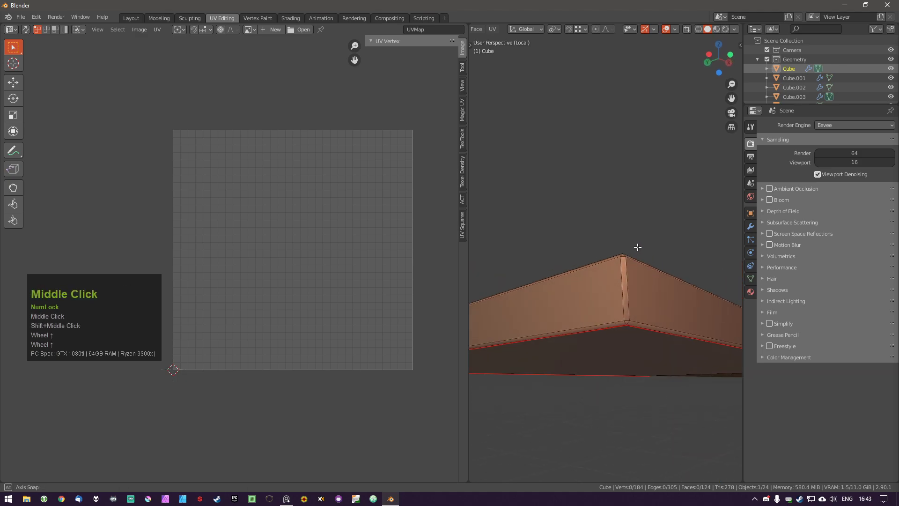
left_click(621, 299, "alt+shift")
key("a")
left_click(624, 322)
middle_click_drag(625, 321, 625, 259)
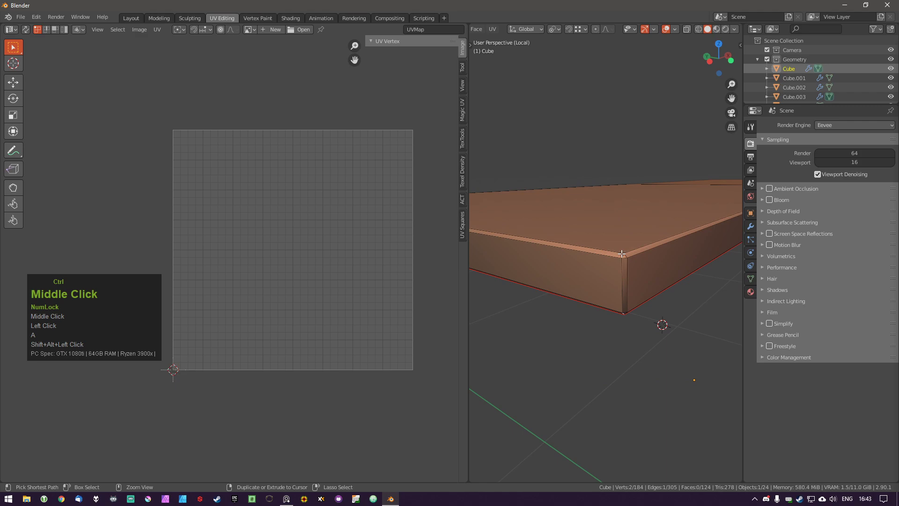
key("ctrl+e")
left_click(637, 257)
key("a")
Select one vertical bevel edge at the tabletop's other outer corner.
middle_click_drag(637, 257, 550, 266, "shift")
scroll(668, 263, "up", 4)
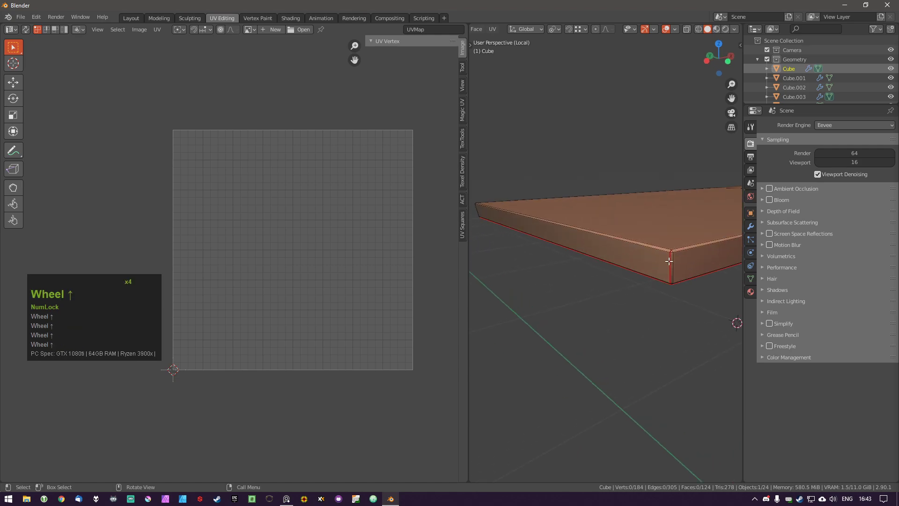
middle_click_drag(670, 261, 449, 296)
scroll(531, 240, "up", 3)
middle_click_drag(527, 241, 689, 270, "shift")
scroll(563, 253, "up", 5)
left_click(559, 212)
middle_click_drag(559, 212, 621, 184)
scroll(547, 224, "up", 2)
left_click(552, 222, "shift")
scroll(556, 149, "up", 2)
key("ctrl+z")
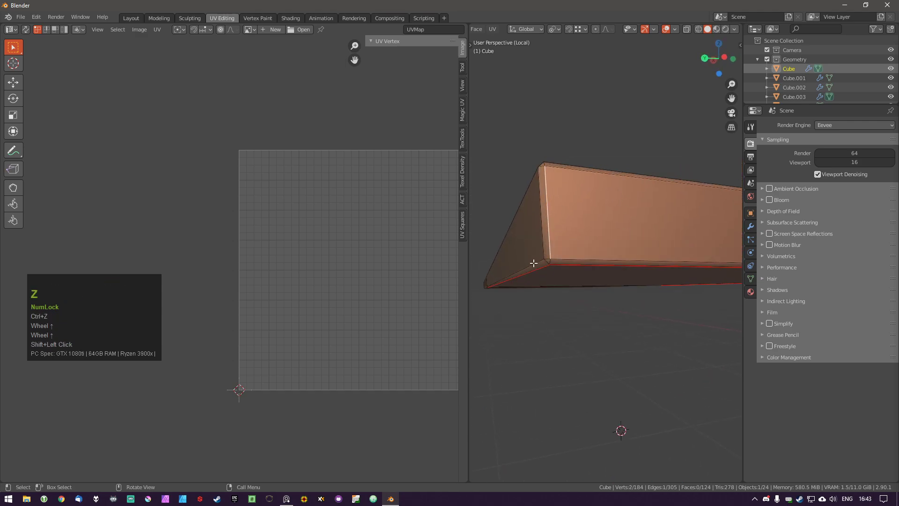
Add the short edges at the bottom and top of that corner bevel to the selection and mark them all as seams.
left_click(552, 264, "shift")
middle_click_drag(551, 264, 552, 183)
scroll(552, 183, "down", 2)
left_click(547, 171, "shift")
key("ctrl+e")
left_click(583, 178)
key("a")
Select the tabletop's linked geometry and unwrap it using the Conformal method.
key("l")
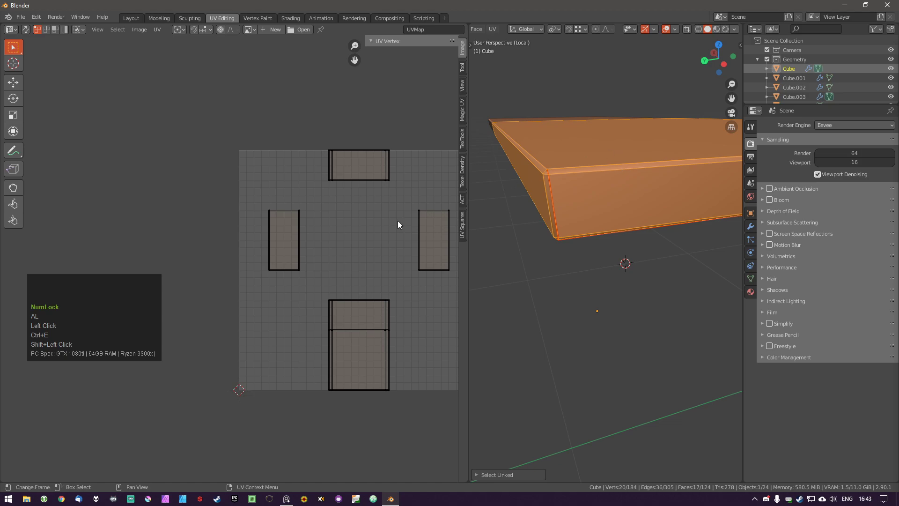
key("u")
key("u")
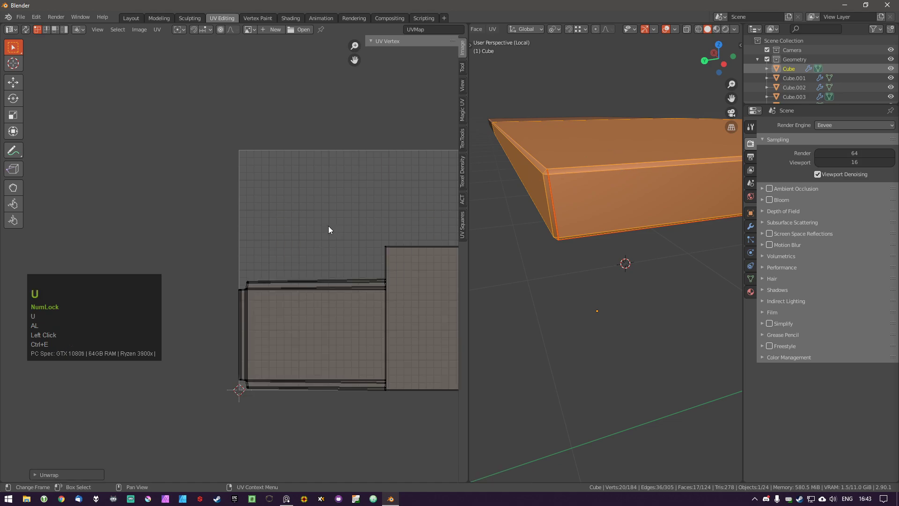
middle_click_drag(374, 311, 345, 273)
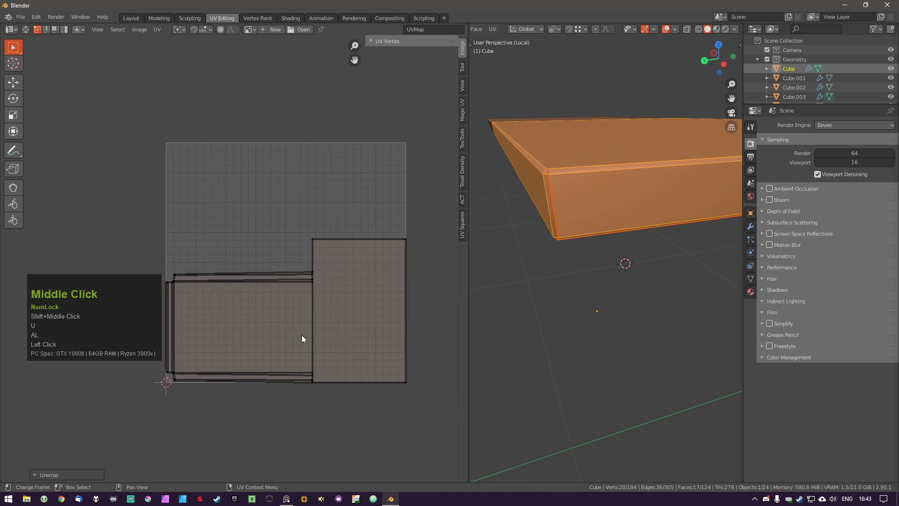
left_click(57, 474)
left_click(122, 431)
left_click(114, 448)
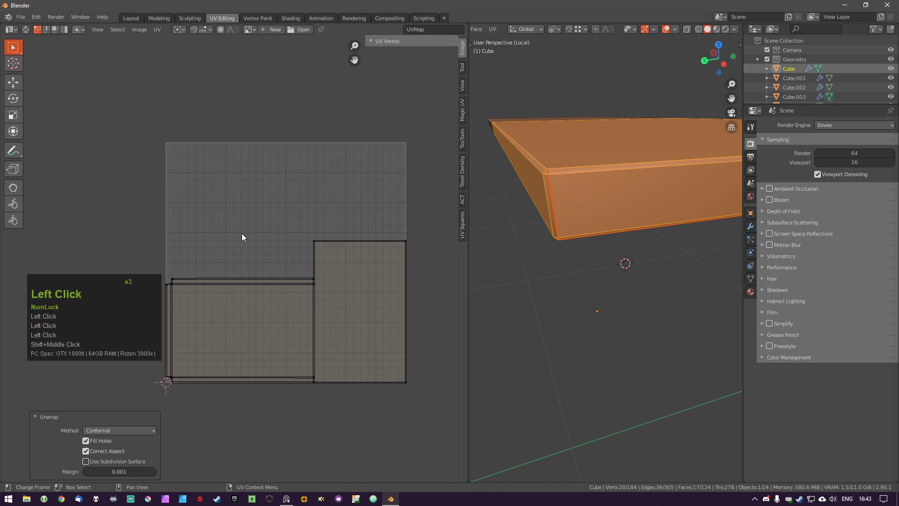
Examine the unwrapped UV islands and compare them with the tabletop's beveled corner in the 3D view.
middle_click_drag(198, 305, 286, 253)
scroll(297, 248, "up", 3)
scroll(272, 245, "down", 1)
scroll(280, 248, "down", 5)
middle_click_drag(576, 184, 589, 170)
scroll(283, 306, "down", 3)
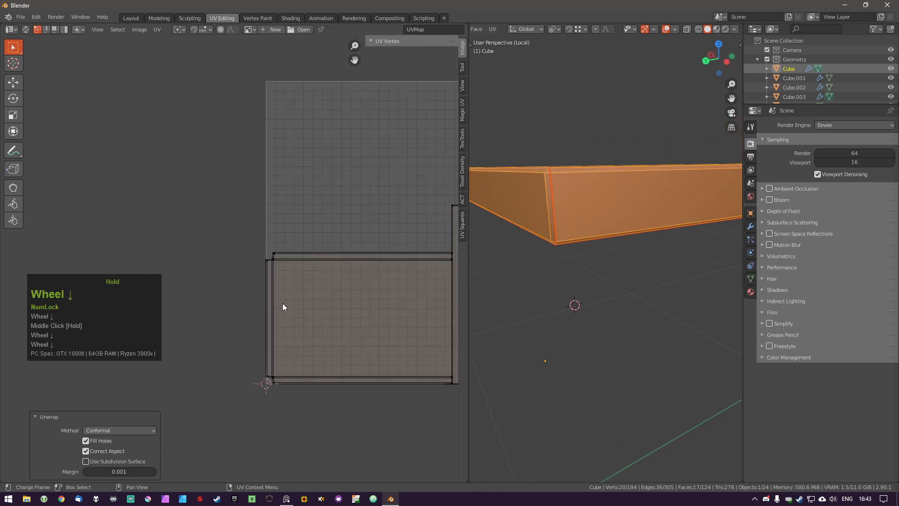
middle_click_drag(356, 320, 288, 302, "shift")
scroll(349, 241, "up", 1)
Switch UV selection to faces and select the separate rectangular island without moving it.
left_click(370, 255)
key("Tab")
left_click(370, 256)
left_click(370, 257)
key("g")
right_click(355, 244)
Select the tabletop's linked geometry and delimit the linked selection by Seam.
middle_click_drag(529, 323, 584, 304)
scroll(583, 305, "down", 3)
key("a")
left_click(564, 379)
scroll(563, 370, "down", 4)
key("Tab")
left_click(569, 365)
key("a")
middle_click_drag(574, 348, 569, 350)
key("l")
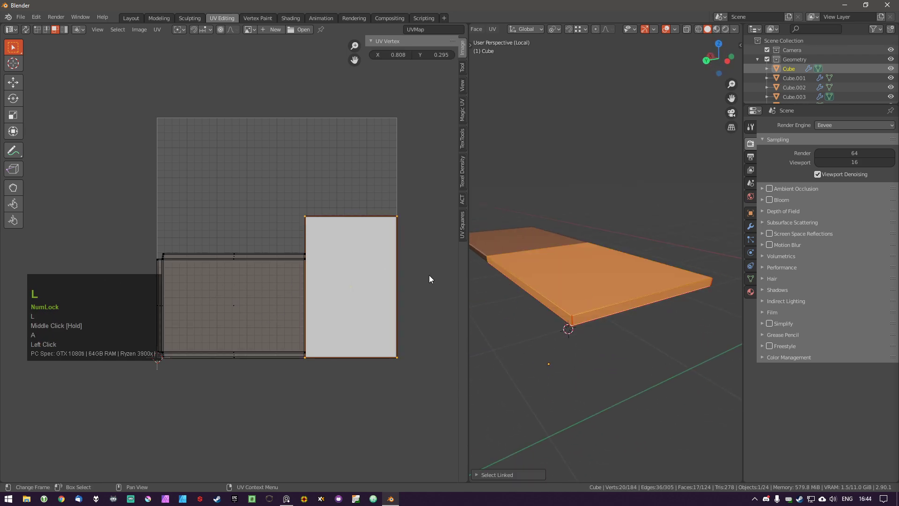
left_click(503, 475)
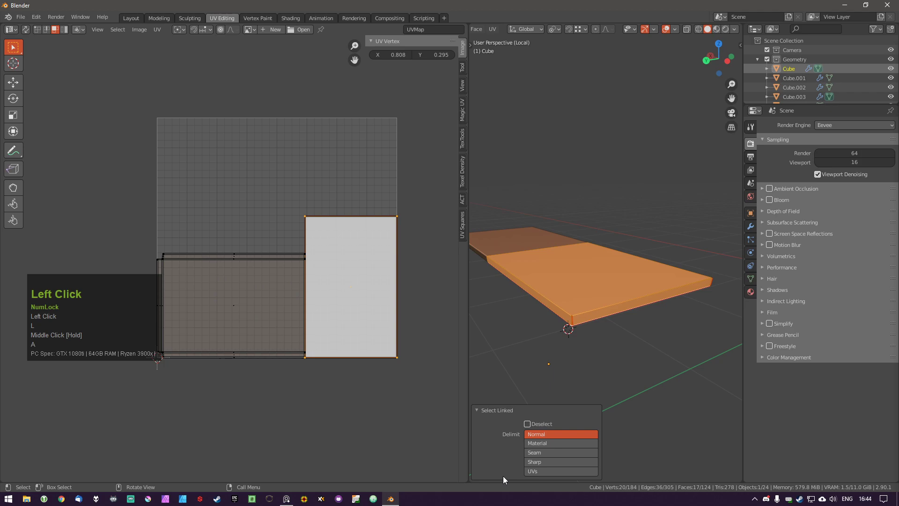
left_click(542, 453)
Select only the tabletop's underside as a seam-bounded linked selection.
middle_click_drag(575, 347, 630, 351)
left_click(577, 306)
key("l")
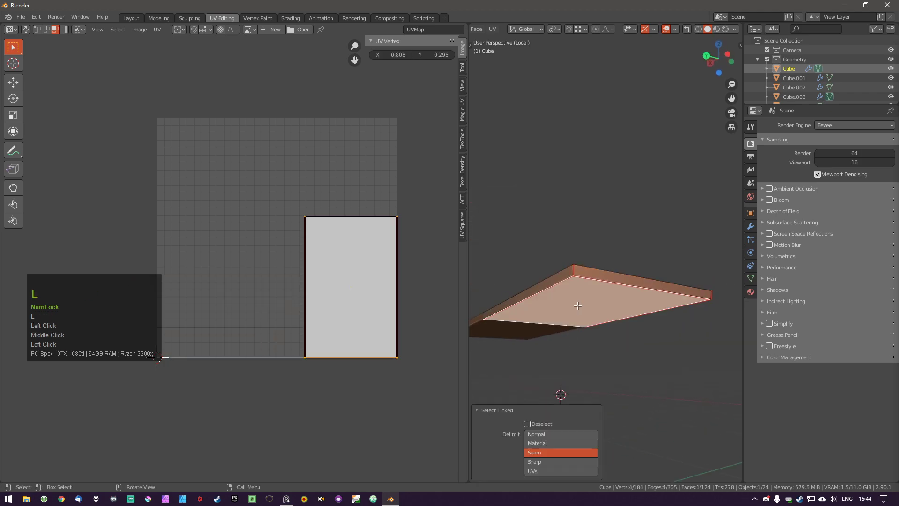
middle_click(563, 302)
middle_click_drag(588, 309, 583, 280)
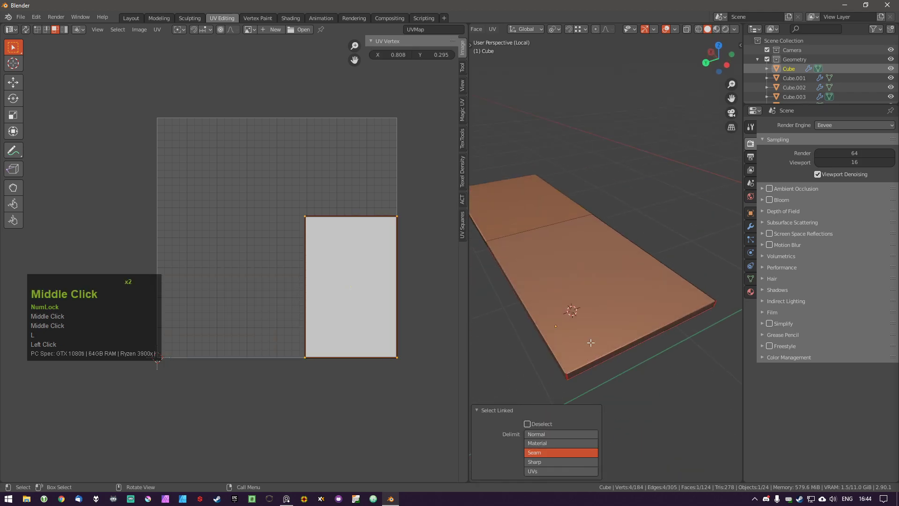
Select the seam-bounded top and side faces of the tabletop and check their matching UV island.
left_click(583, 279)
key("l")
middle_click_drag(558, 324, 629, 316)
key("a")
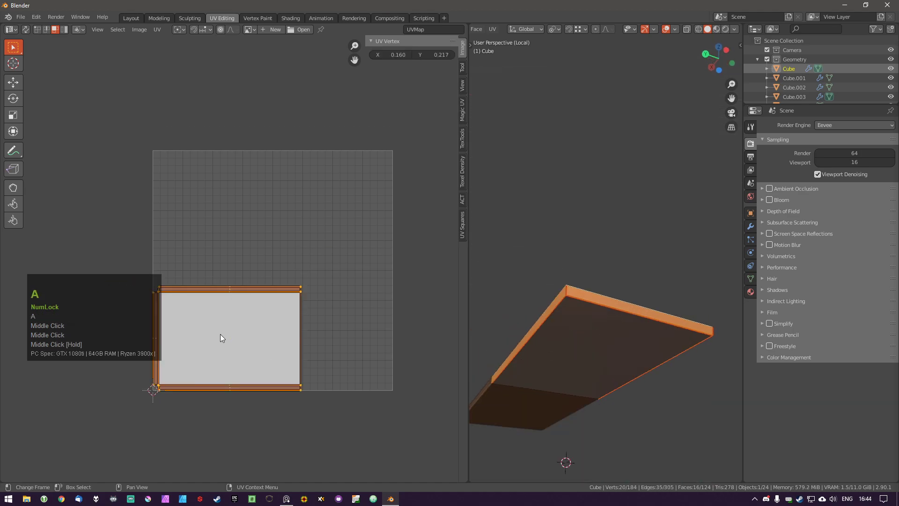
scroll(279, 289, "up", 2)
scroll(354, 275, "down", 1)
scroll(354, 271, "down", 1)
middle_click_drag(354, 271, 333, 283, "shift")
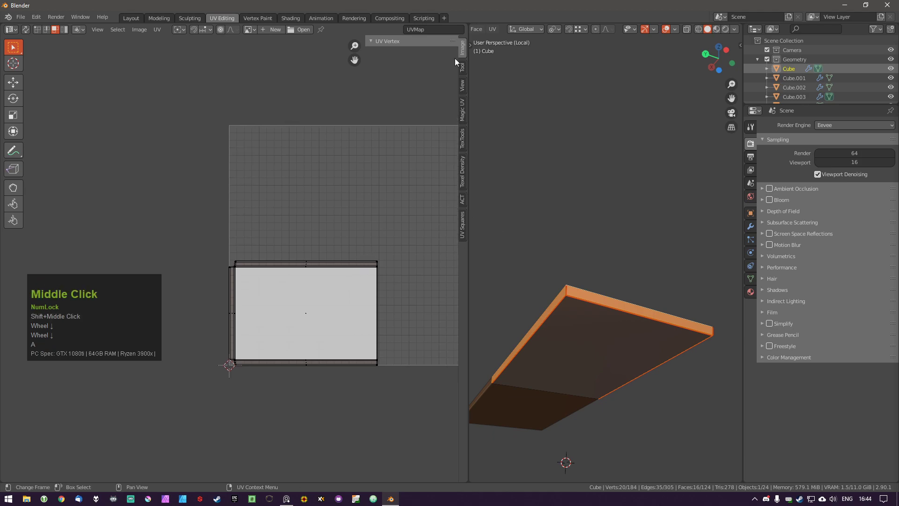
Show the TexTools options and the object's materials, and apply the 512 px Checker Map to the table.
left_click(463, 139)
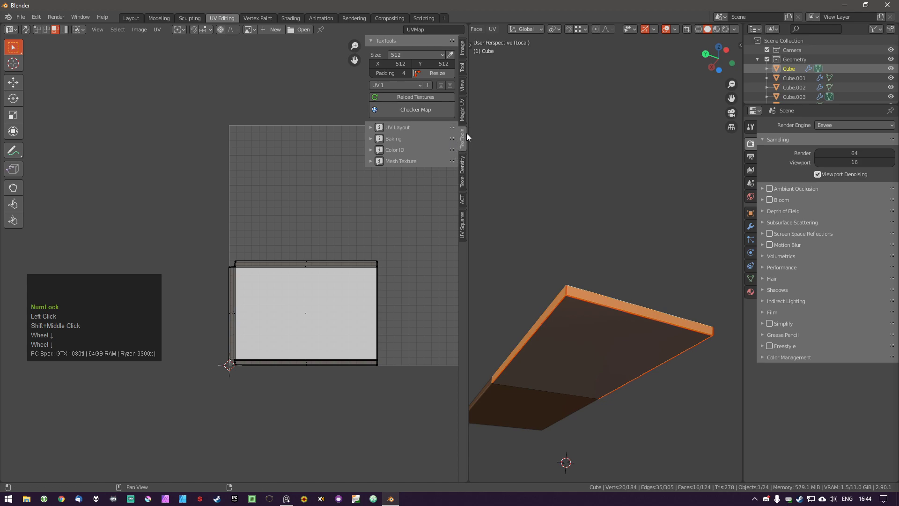
middle_click_drag(421, 201, 349, 235, "shift")
scroll(416, 235, "down", 1)
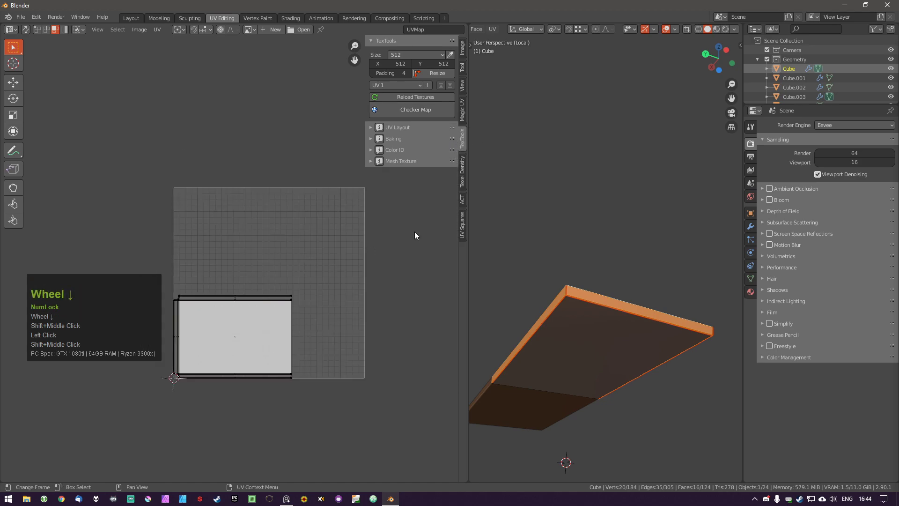
left_click(751, 290)
middle_click_drag(564, 276, 572, 351)
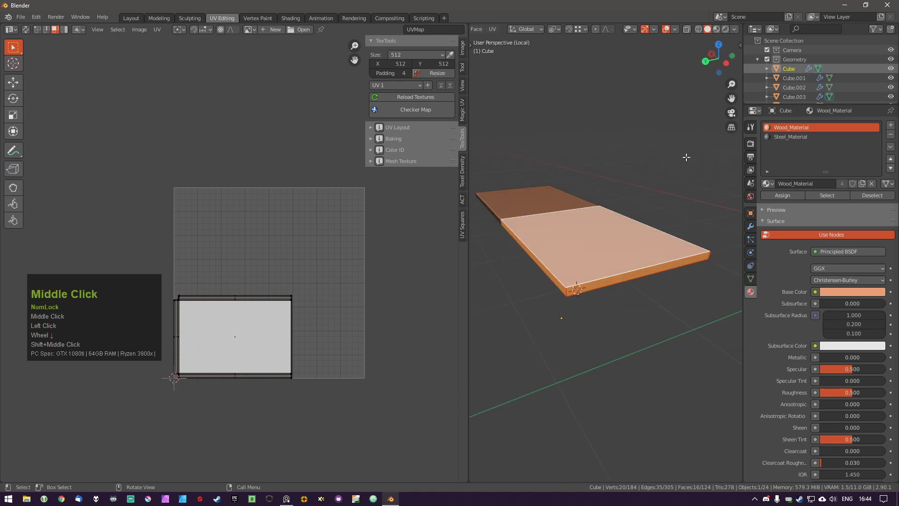
middle_click_drag(575, 263, 583, 269)
key("a")
key("a")
left_click(422, 109)
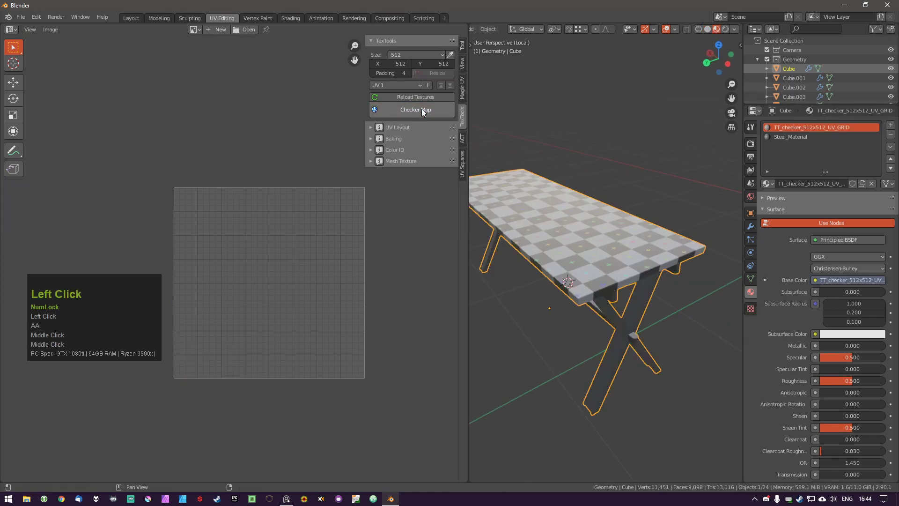
Isolate the tabletop in Edit Mode and select its linked faces to display their UV islands over the checker texture.
middle_click_drag(574, 261, 623, 274)
key("a")
left_click(605, 242)
key("Tab")
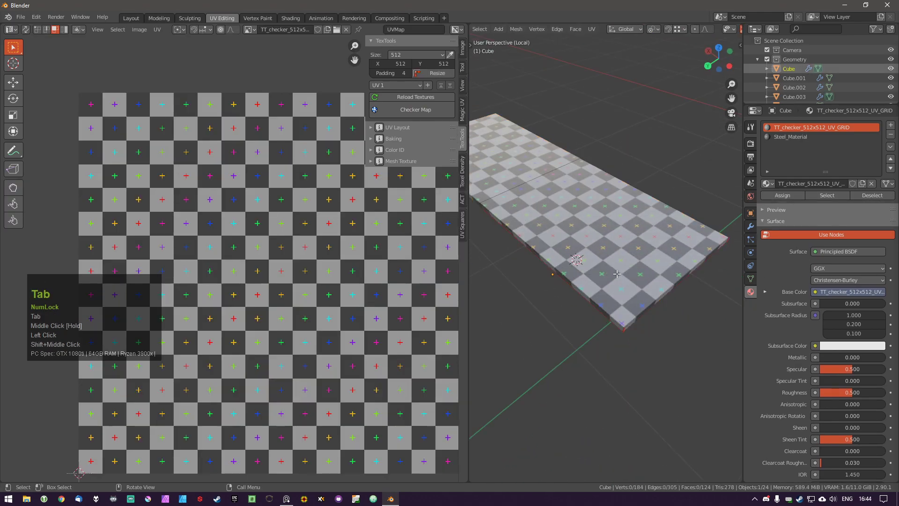
key("a")
middle_click_drag(621, 238, 620, 219)
key("a")
scroll(403, 330, "down", 3)
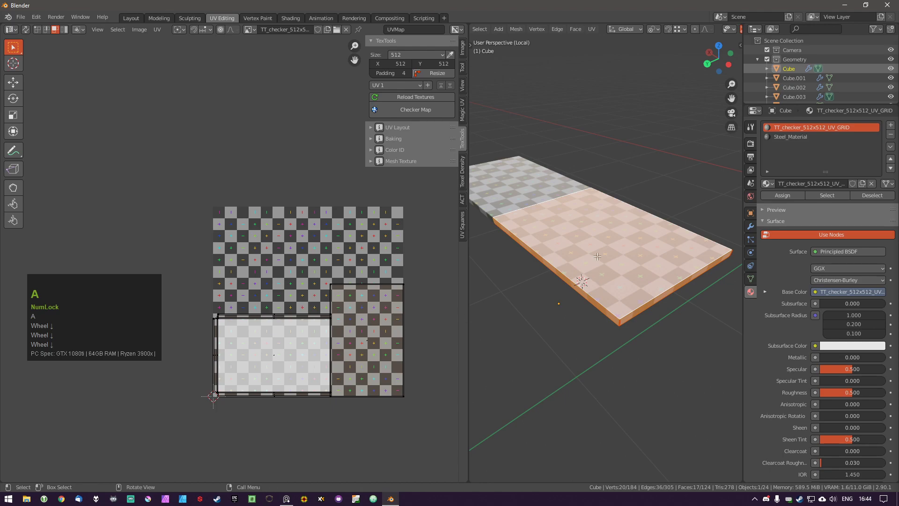
Examine the checker pattern across the tabletop's surface, side edges and corner in Object Mode.
key("Tab")
scroll(604, 248, "up", 2)
middle_click_drag(605, 248, 627, 253)
scroll(604, 253, "up", 1)
scroll(622, 291, "down", 4)
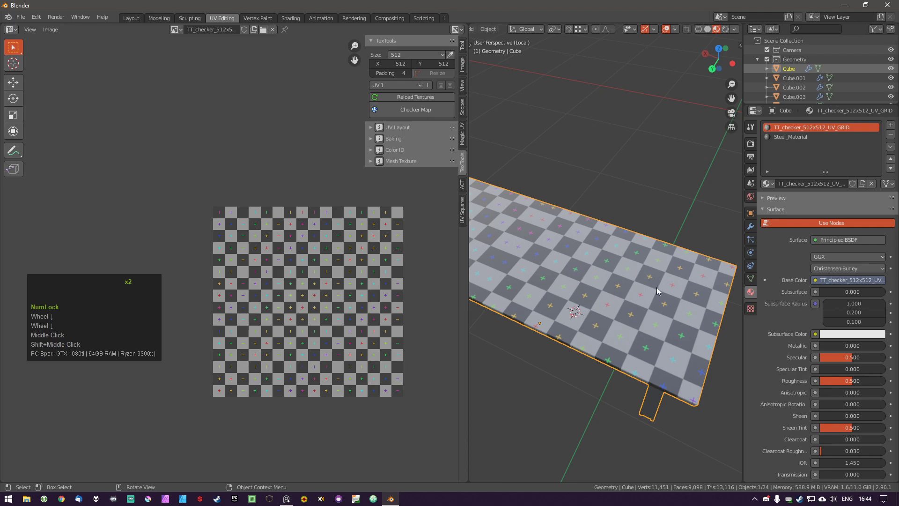
middle_click_drag(363, 269, 369, 270)
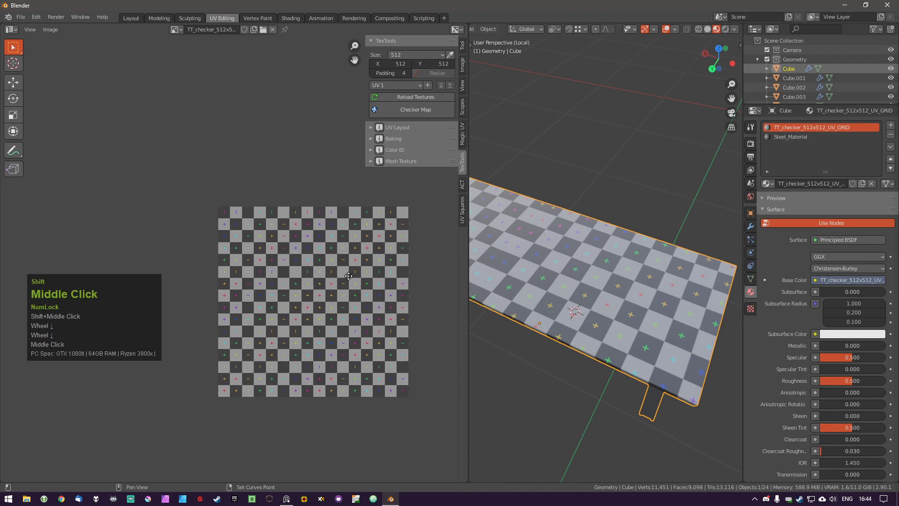
middle_click_drag(617, 299, 603, 202)
mouse_move(615, 237)
middle_mouse_down()
mouse_move(611, 252)
mouse_move(628, 246)
middle_mouse_up()
scroll(671, 274, "up", 3)
middle_click_drag(671, 274, 636, 270, "shift")
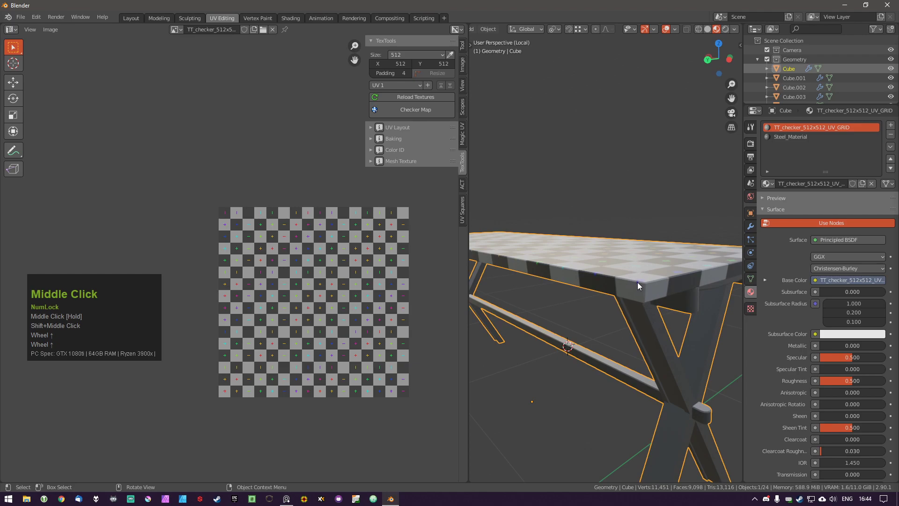
middle_click_drag(667, 298, 650, 226)
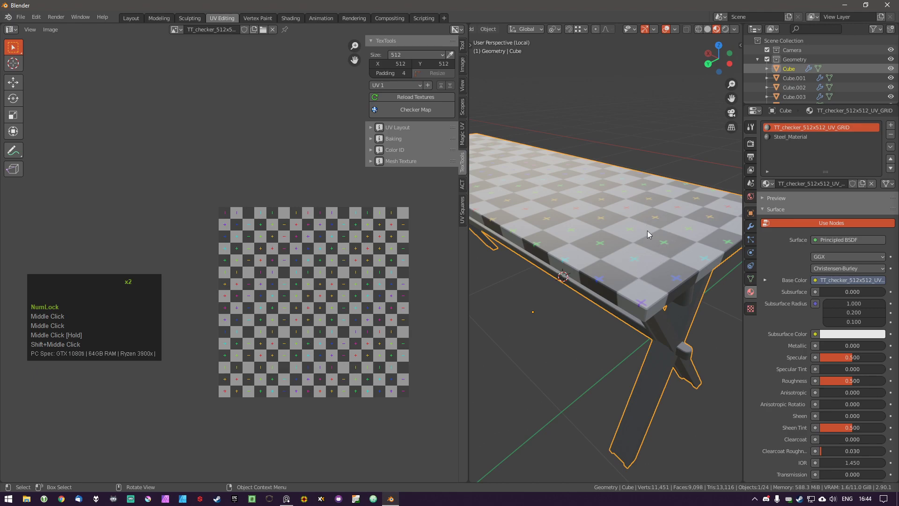
Return the tabletop to Edit Mode and select only its separate rectangular UV island.
scroll(604, 276, "down", 2)
key("Tab")
key("a")
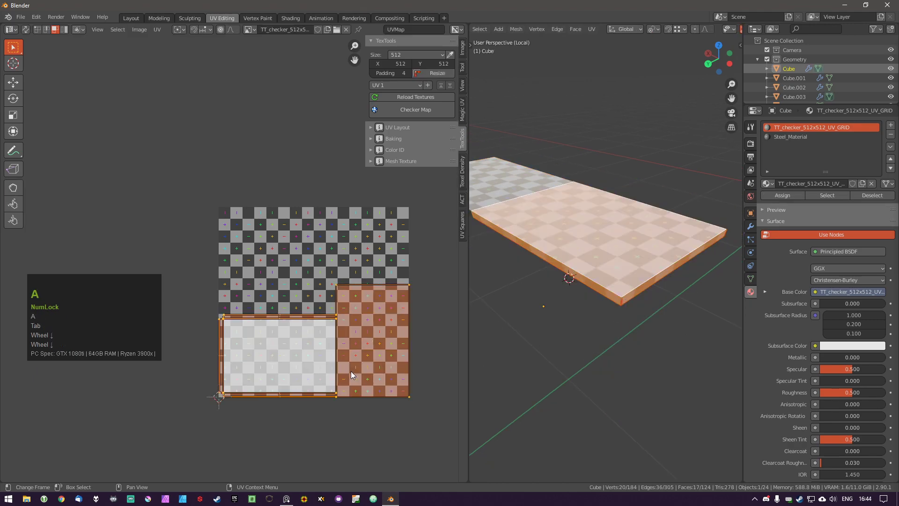
key("a")
left_click(383, 331)
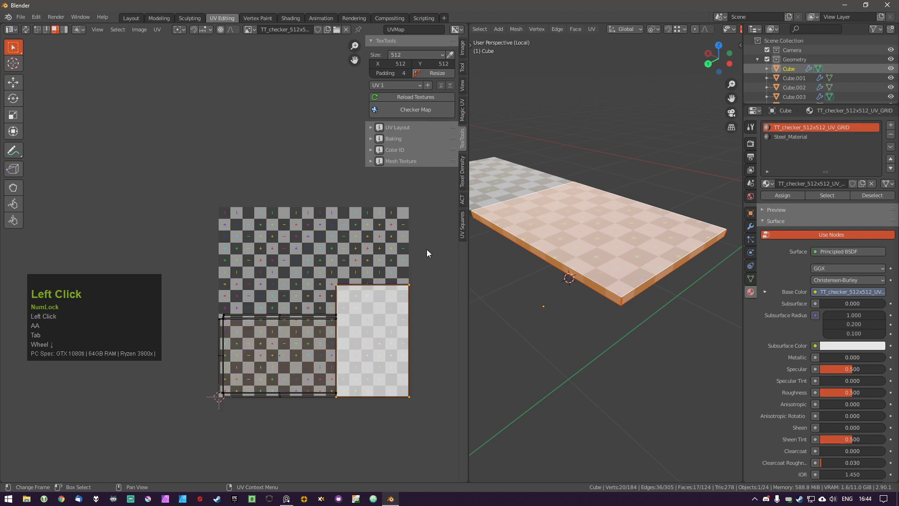
scroll(410, 307, "up", 1)
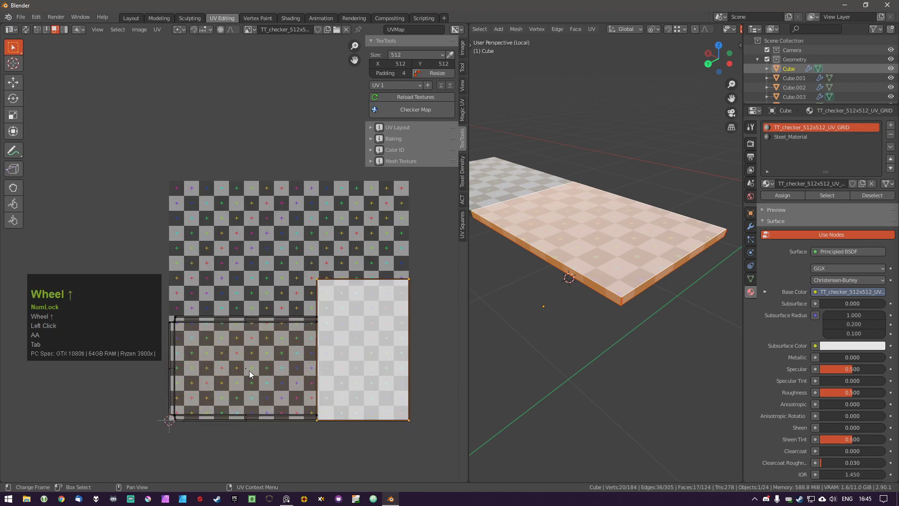
Box-select parts of the large UV island and inspect its narrow border strips and corner against the checker texture.
left_click(250, 374)
key("a")
left_click_drag(205, 281, 286, 448)
left_click_drag(155, 290, 257, 429)
key("a")
scroll(188, 329, "up", 6)
middle_click_drag(77, 284, 205, 274, "shift")
scroll(221, 273, "up", 5)
middle_click_drag(390, 330, 349, 334, "shift")
scroll(349, 334, "up", 3)
middle_click_drag(345, 380, 277, 258)
key("a")
scroll(315, 322, "down", 3)
scroll(277, 257, "down", 3)
middle_click_drag(372, 335, 181, 295)
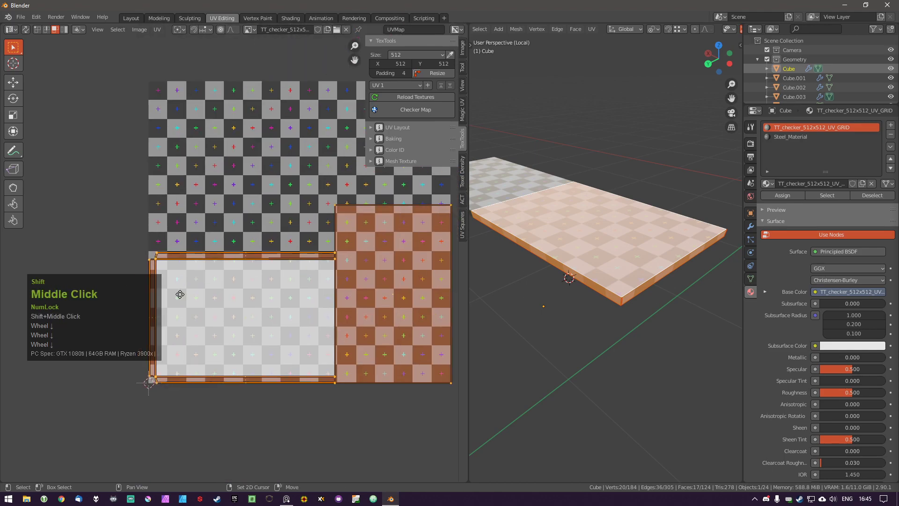
Box-select the large UV island with its border strips and show the Texel Density Checker options.
scroll(308, 357, "down", 2)
key("a")
left_click(256, 352)
key("a")
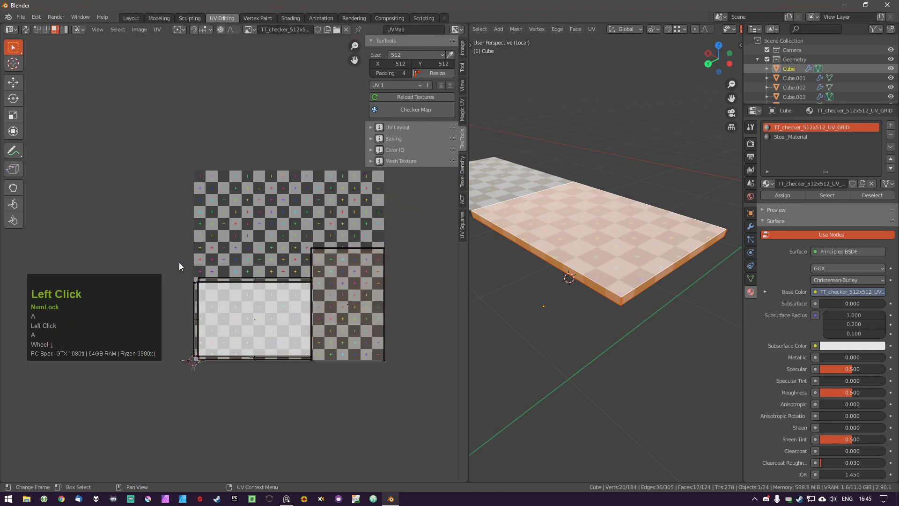
left_click_drag(179, 262, 280, 389)
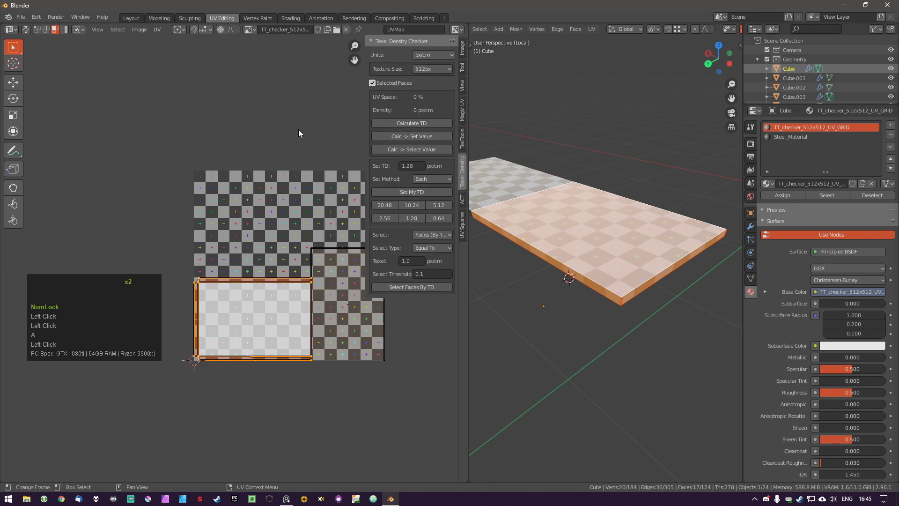
Try moving the large UV island away from its place in the UV space.
middle_click_drag(277, 285, 251, 284, "shift")
key("a")
left_click_drag(180, 347, 319, 422)
key("a")
left_click(209, 331)
key("g")
right_click(263, 359)
key("g")
middle_click(285, 271)
right_click(312, 325)
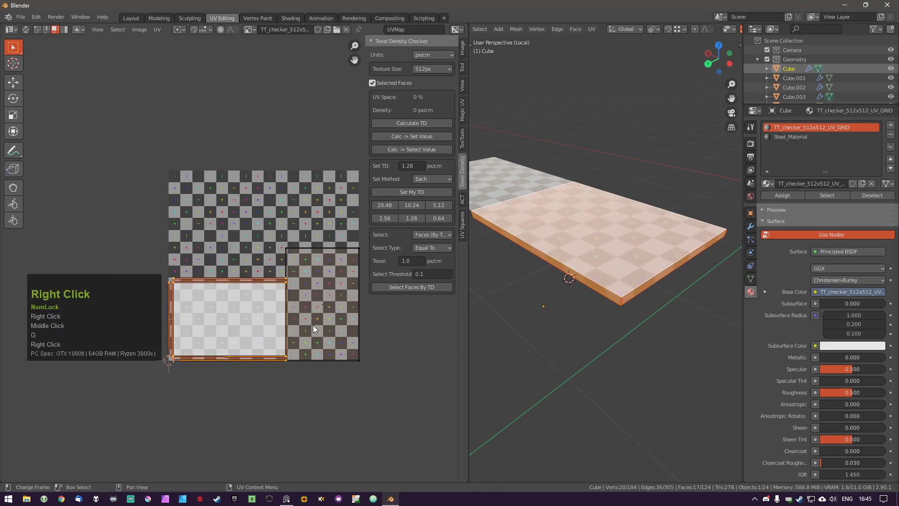
Rotate the separate rectangular UV island by 90° and move it above the large island.
left_click(313, 325)
key("r")
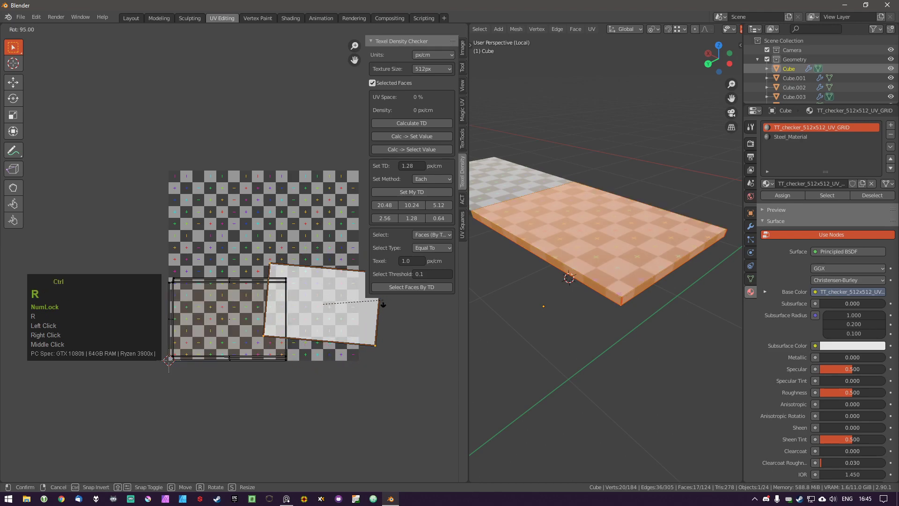
left_click(373, 304, "ctrl")
key("g")
right_click(172, 290)
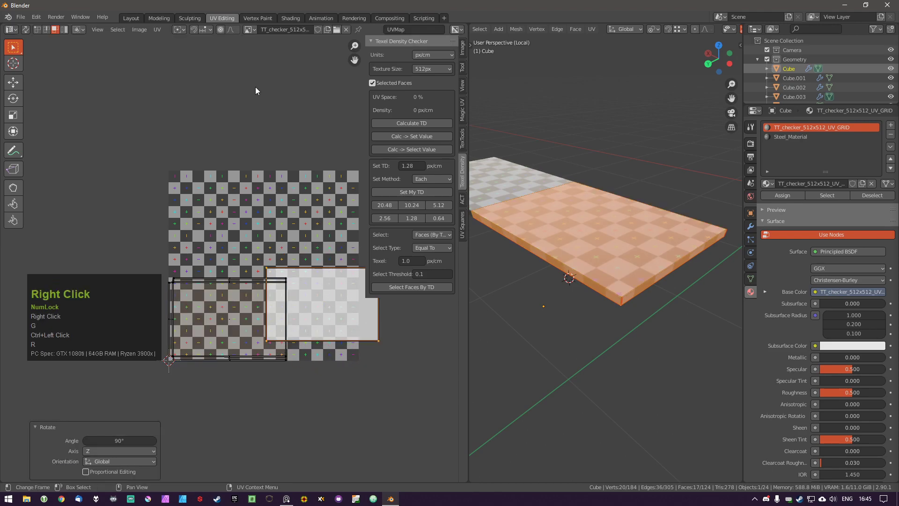
key("g")
left_click(273, 220)
Select all the tabletop's UVs and unwrap them again with the Conformal method.
key("a")
key("a")
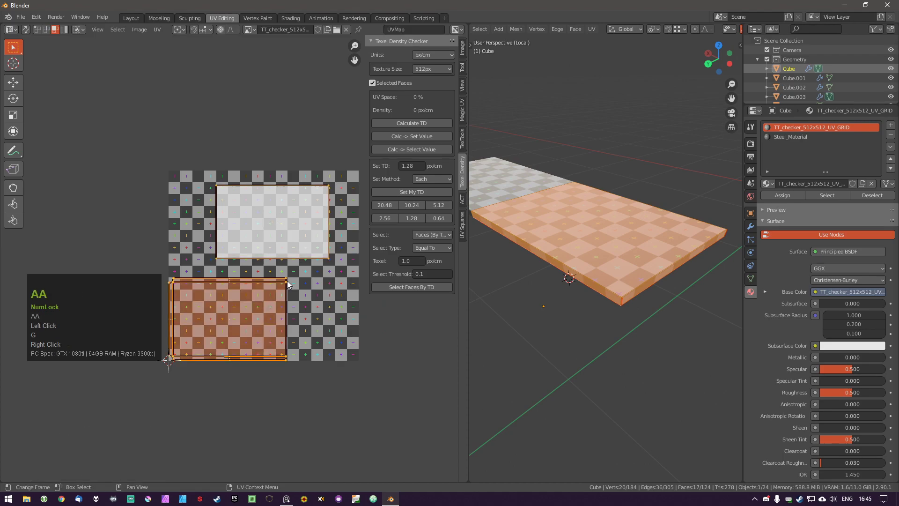
key("u")
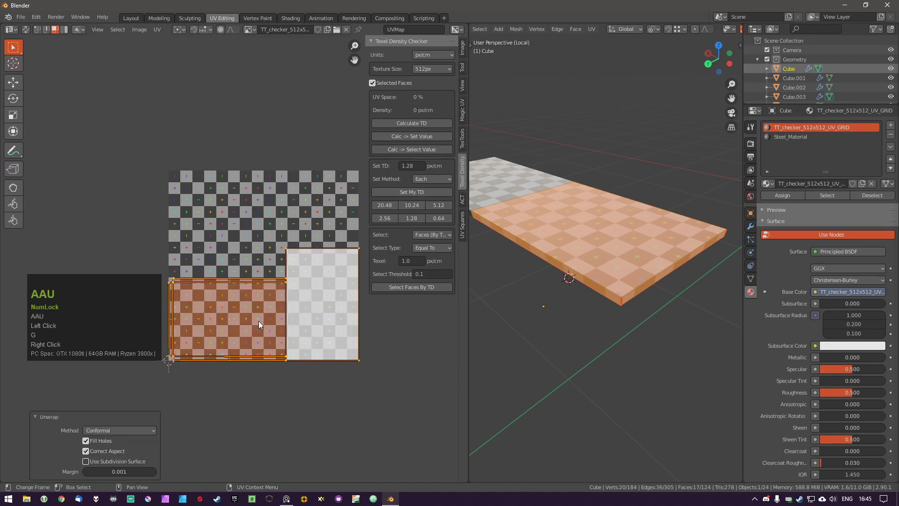
Set UV snapping to Vertex and try moving the separate rectangular island with it.
left_click(209, 29)
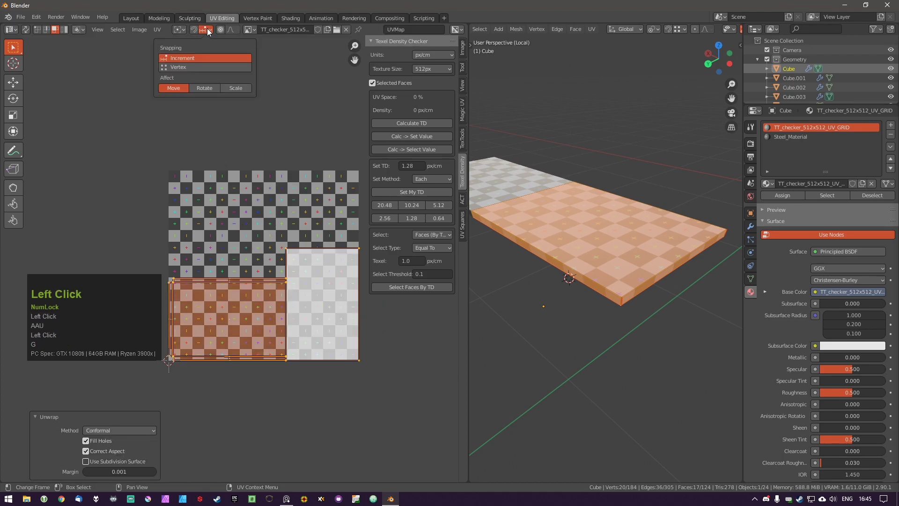
left_click(186, 67)
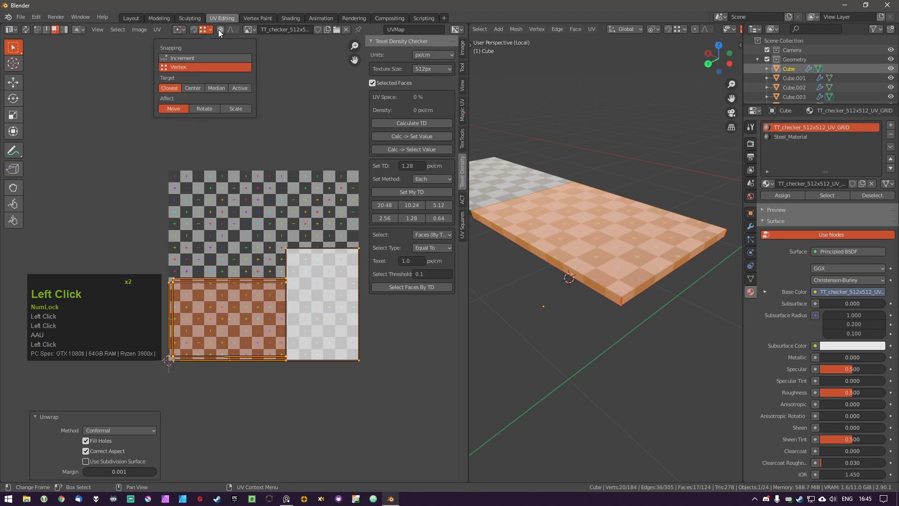
left_click(292, 250)
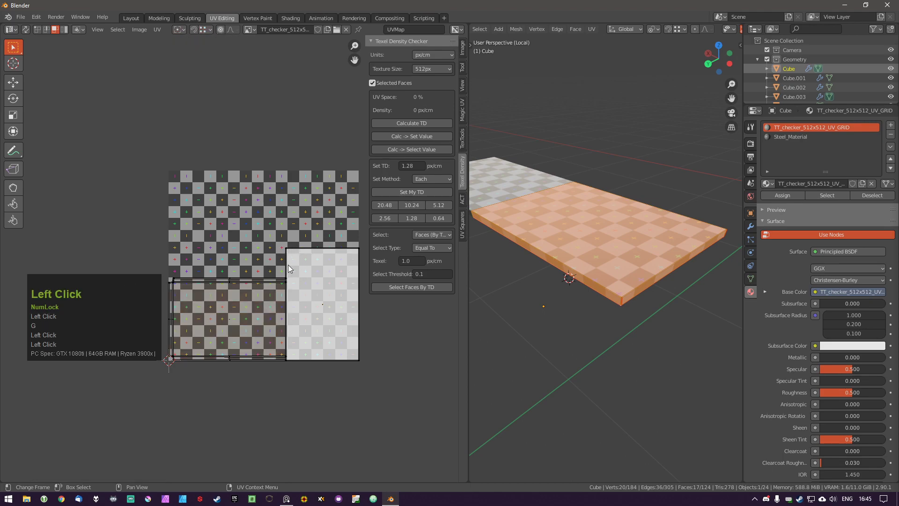
key("Tab")
left_click(391, 329)
key("g")
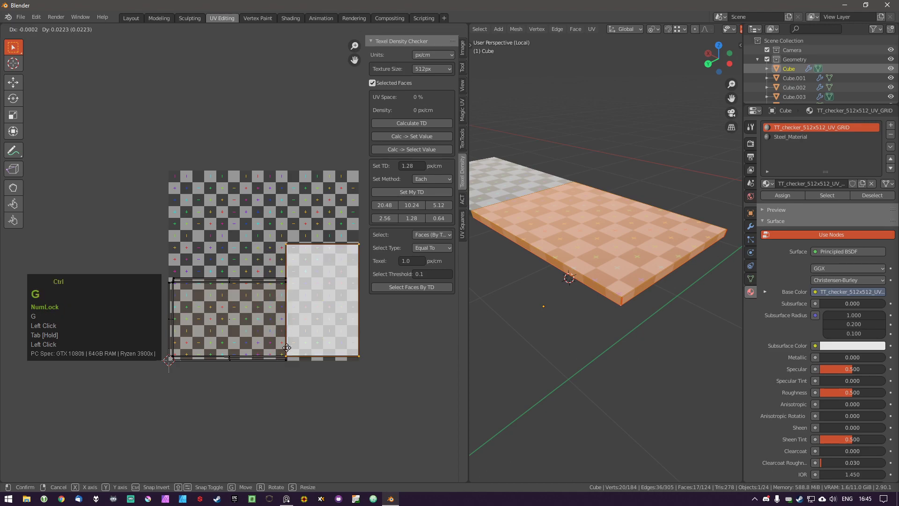
right_click(392, 363)
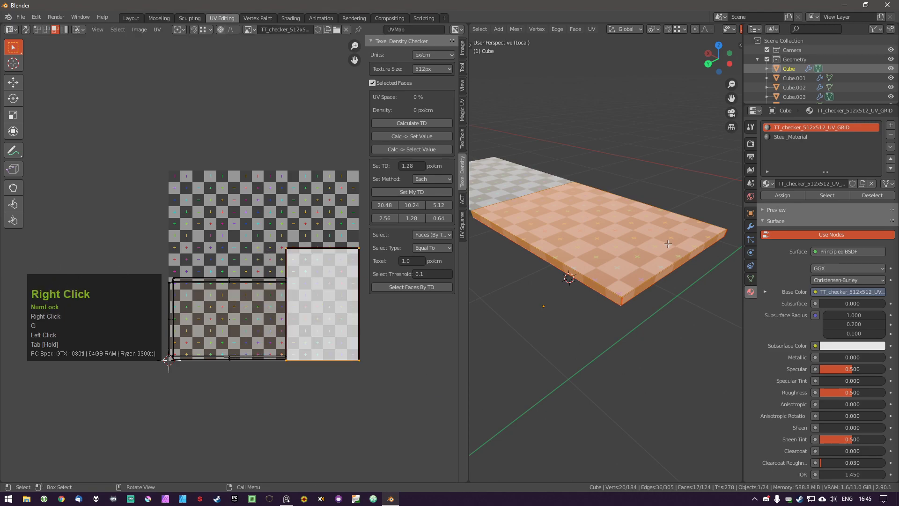
Stack the separate rectangular island, rotated by 90°, over the large island's main face using vertex snapping.
key("g")
left_click(183, 341)
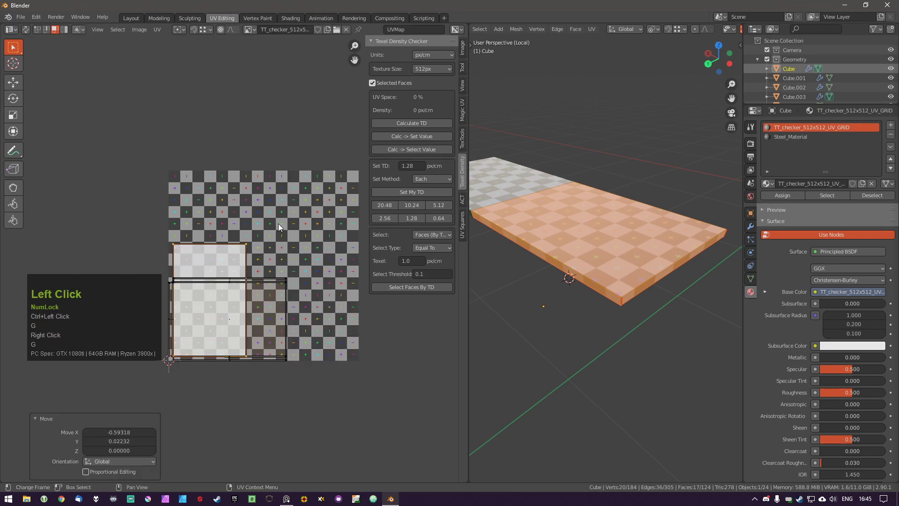
key("r")
left_click(282, 351, "ctrl")
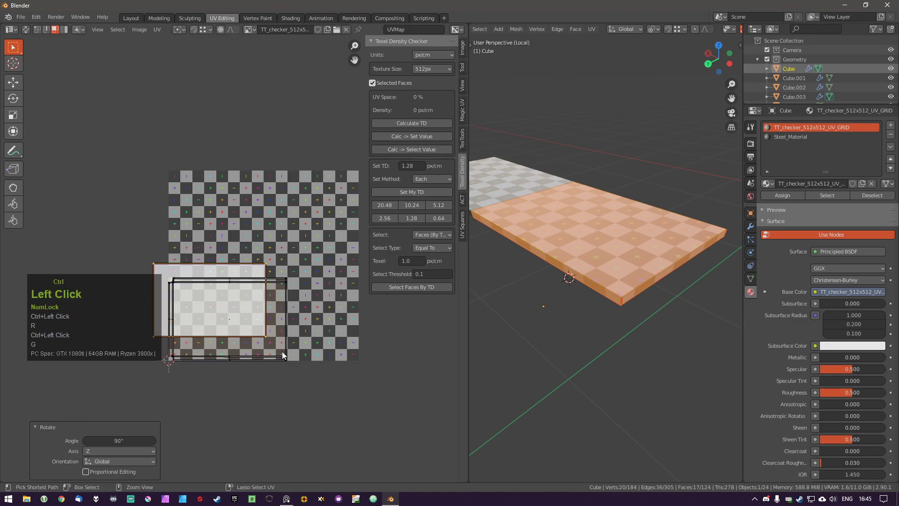
key("g")
left_click(290, 348)
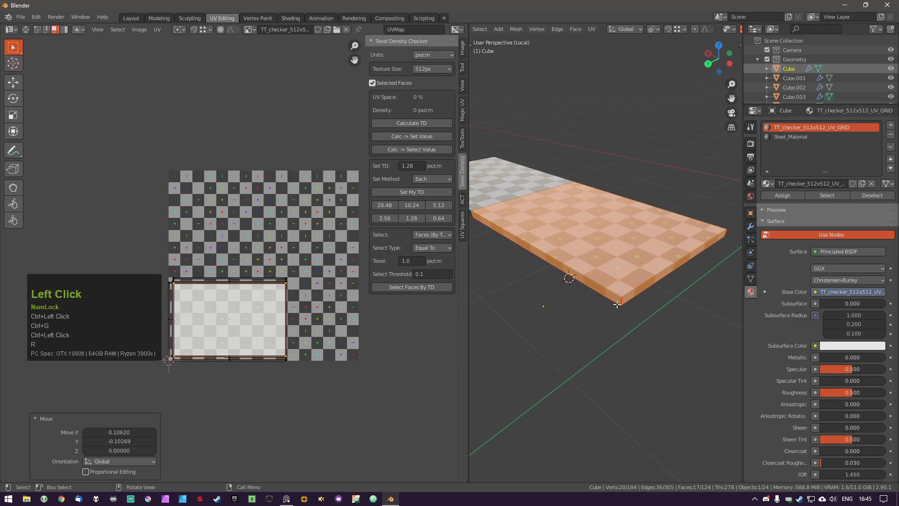
Select all the visible tabletop faces and set their texel density to 2.56 px/cm.
middle_click_drag(617, 305, 588, 250)
scroll(630, 328, "up", 2)
key("a")
middle_click_drag(535, 428, 531, 373, "shift")
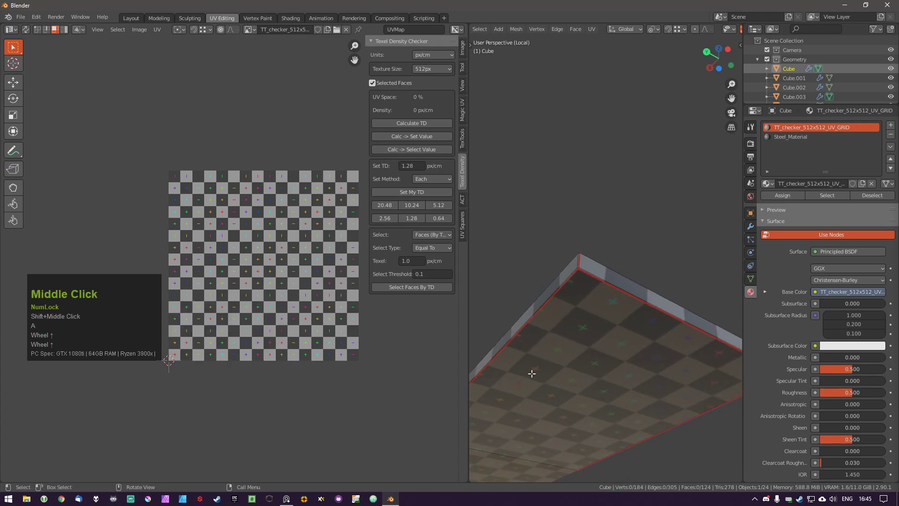
key("a")
key("a")
key("a")
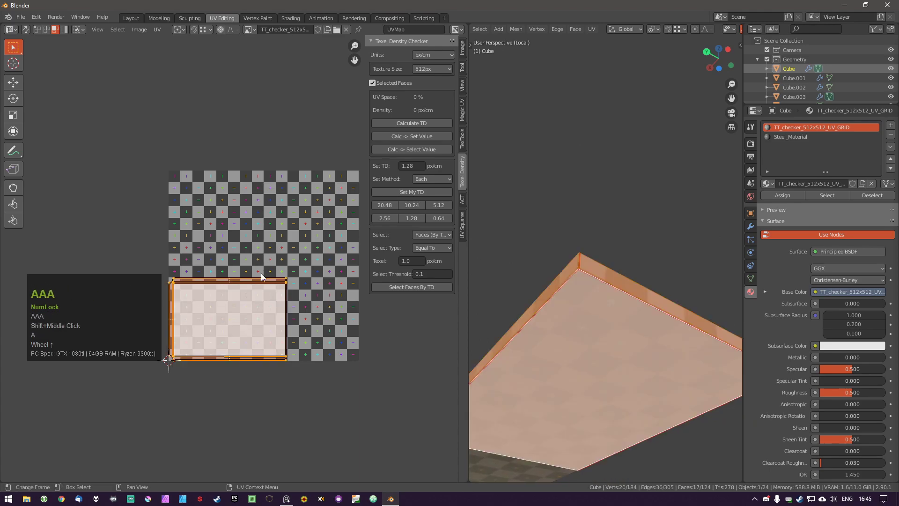
left_click(412, 218)
left_click(386, 218)
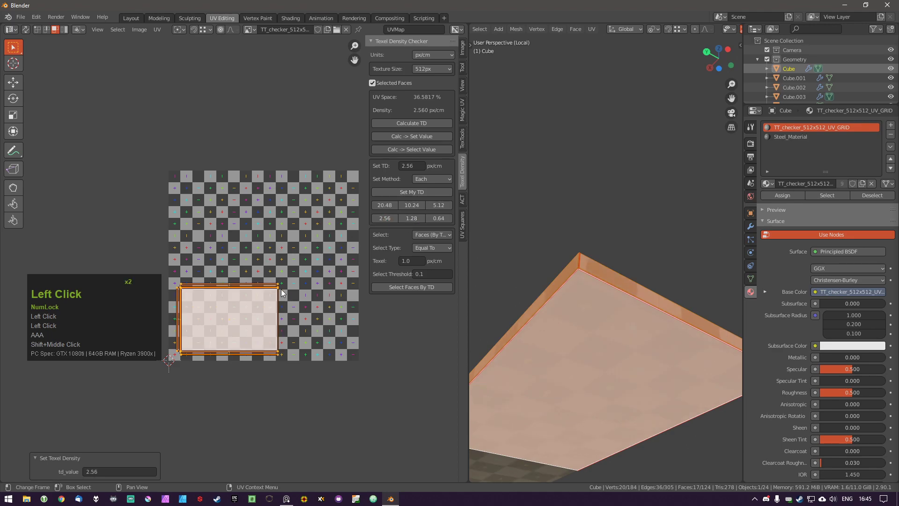
Try texel densities of 5.12, 0.64 and 1.28 px/cm on the tabletop, and return it to 2.56 px/cm.
left_click(439, 205)
key("g")
right_click(299, 340)
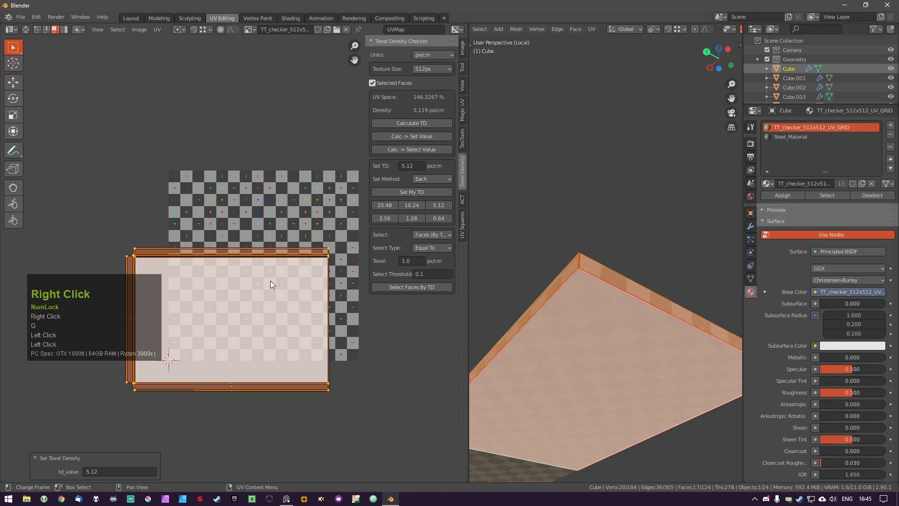
middle_click_drag(280, 271, 291, 303)
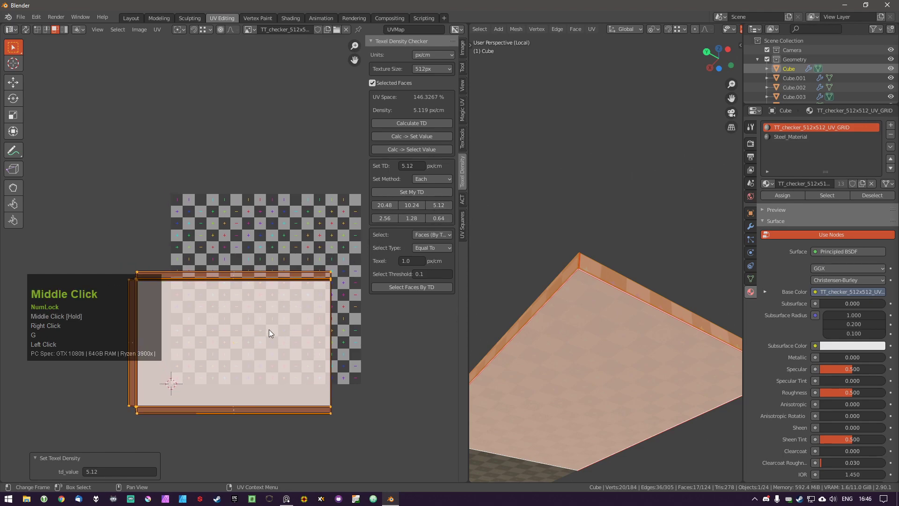
middle_click_drag(221, 285, 206, 238)
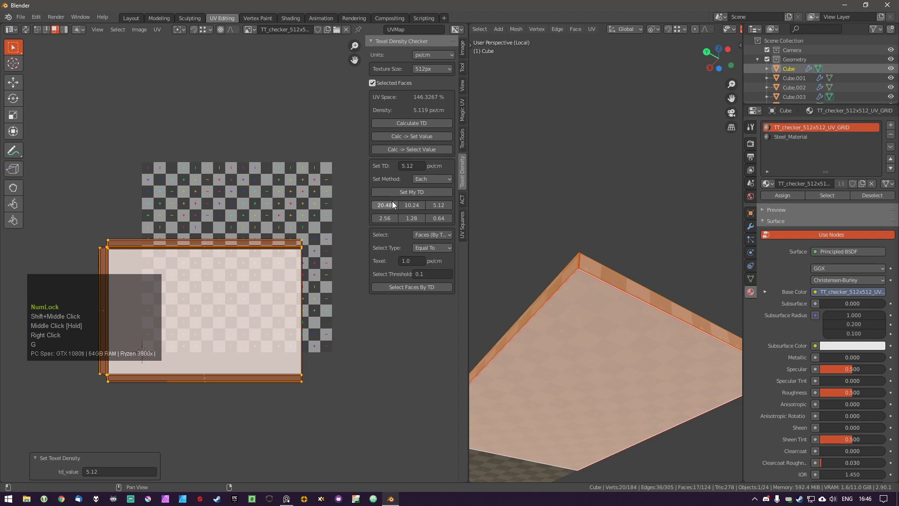
left_click(440, 216)
left_click(417, 217)
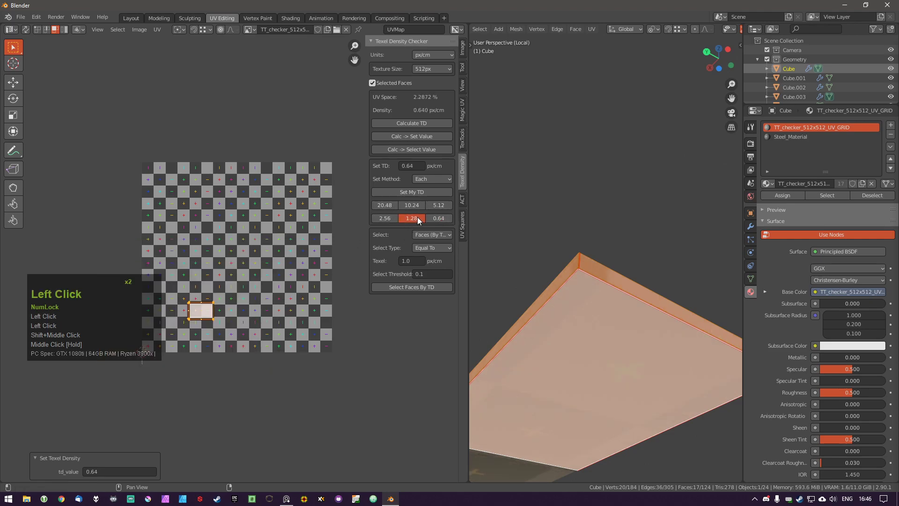
left_click(382, 218)
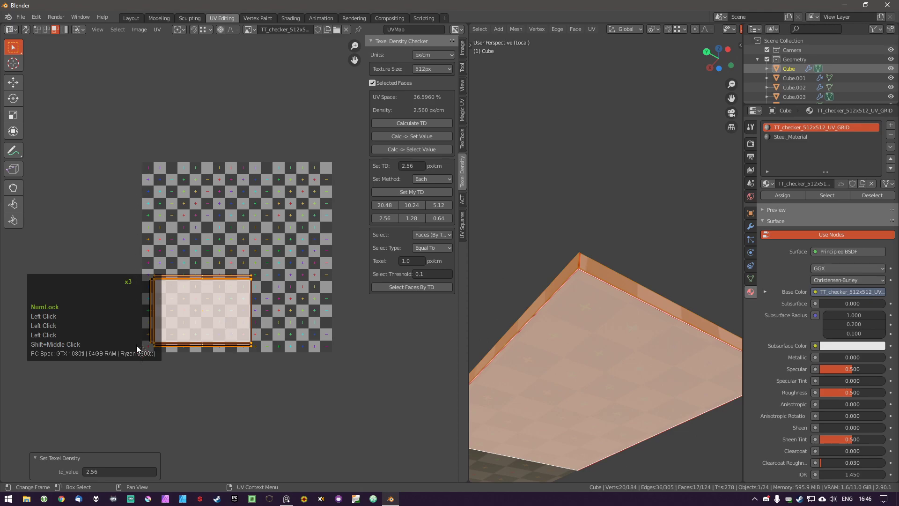
Reselect the 512px texture size, and draw and erase a temporary annotation around the UV tile.
left_click(440, 69)
left_click(398, 78)
left_click(435, 70)
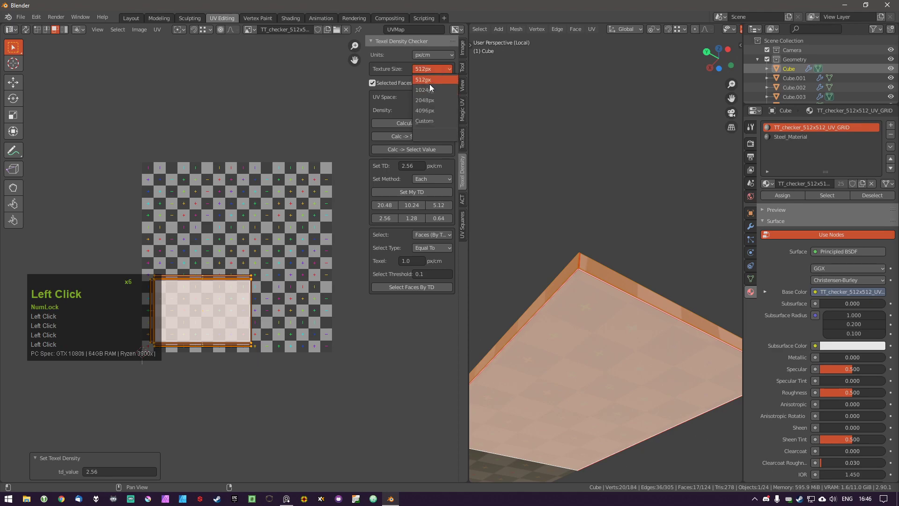
left_click(434, 79)
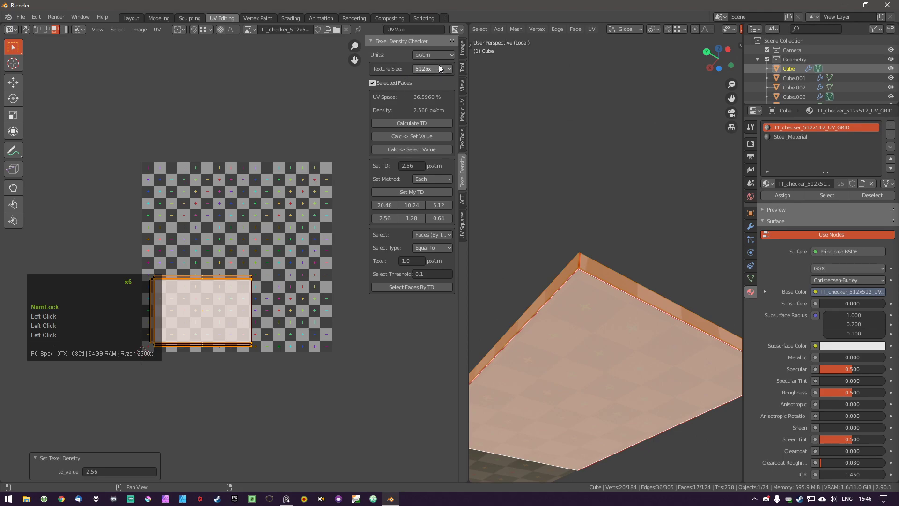
mouse_move(137, 160)
left_mouse_down()
mouse_move(109, 356)
mouse_move(143, 374)
mouse_move(348, 377)
left_mouse_up()
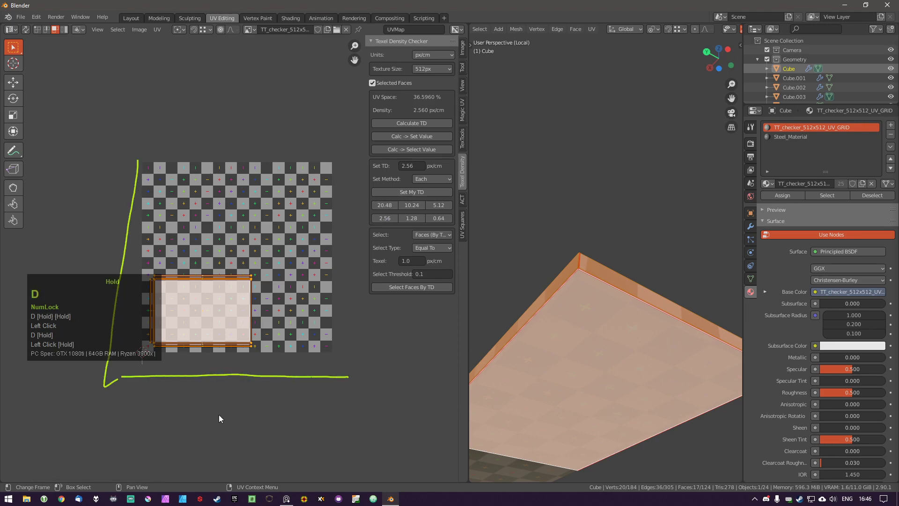
mouse_move(122, 139)
right_mouse_down()
mouse_move(132, 218)
mouse_move(126, 240)
mouse_move(221, 373)
mouse_move(375, 382)
right_mouse_up()
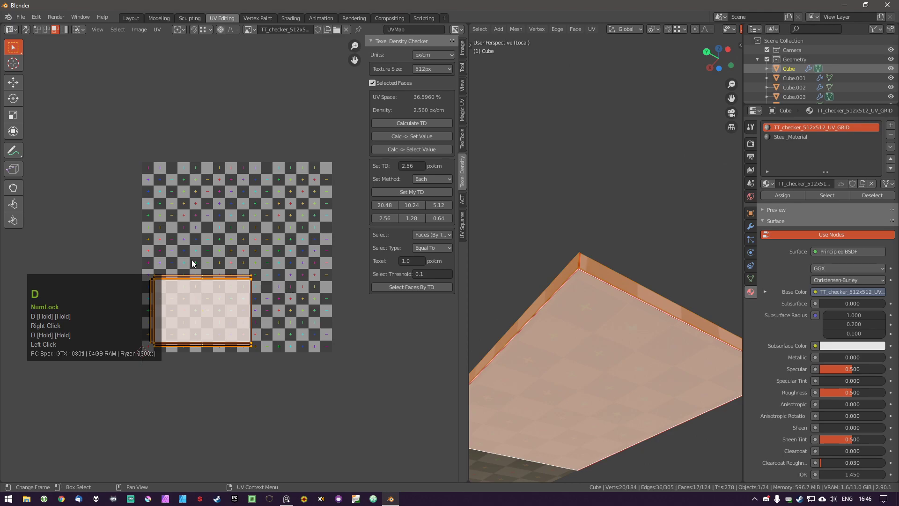
Reveal the hidden parts of the table mesh around the tabletop.
middle_click_drag(604, 328, 604, 304)
scroll(604, 304, "down", 2)
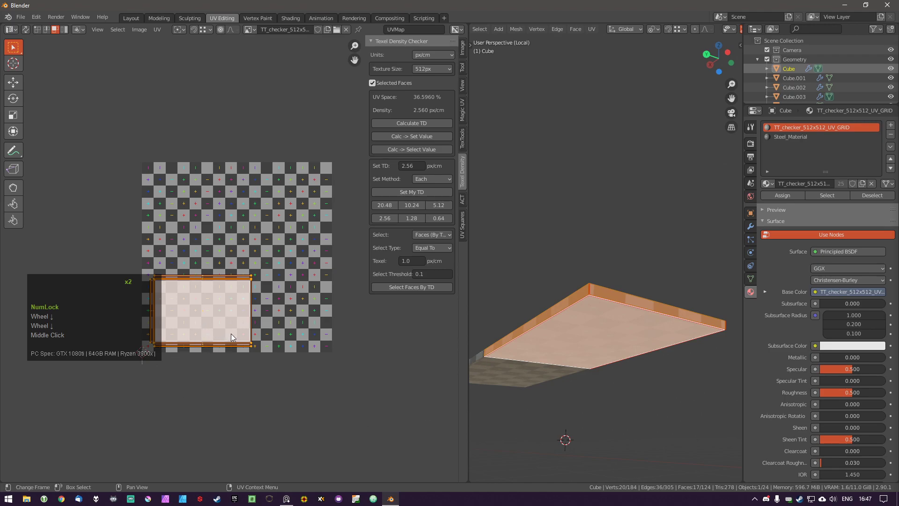
middle_click_drag(599, 366, 623, 354)
key("alt+h")
key("Tab")
middle_click_drag(616, 253, 605, 243)
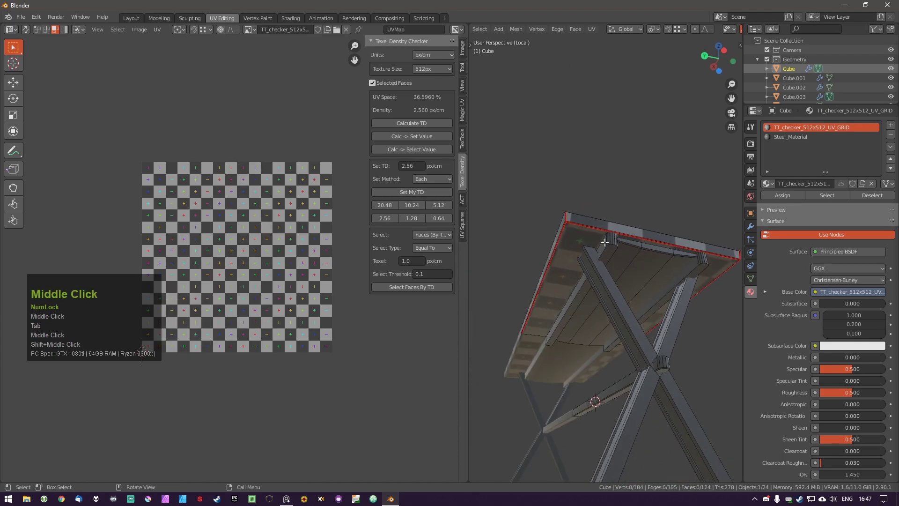
Select the curved panel on the tabletop's underside and unwrap it with the Conformal method.
scroll(605, 243, "up", 2)
key("l")
key("u")
left_click(256, 257)
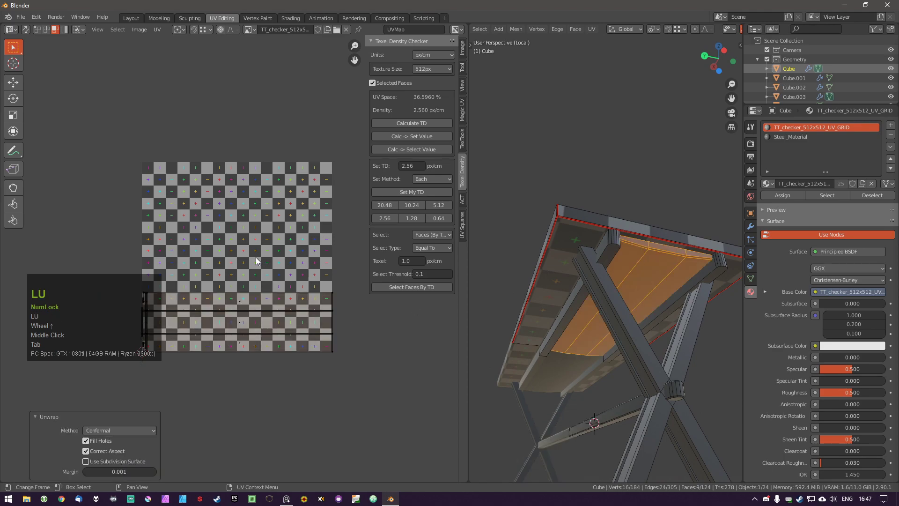
scroll(256, 322, "up", 1)
key("a")
key("a")
Assign the TT_checker_512x512_UV_GRID material to all faces of the table mesh.
middle_click_drag(630, 308, 635, 303)
key("Tab")
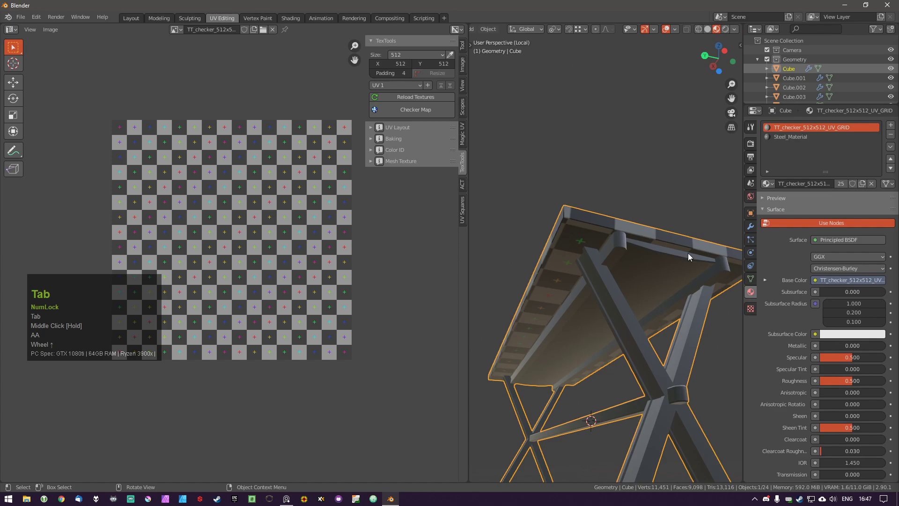
key("Tab")
key("a")
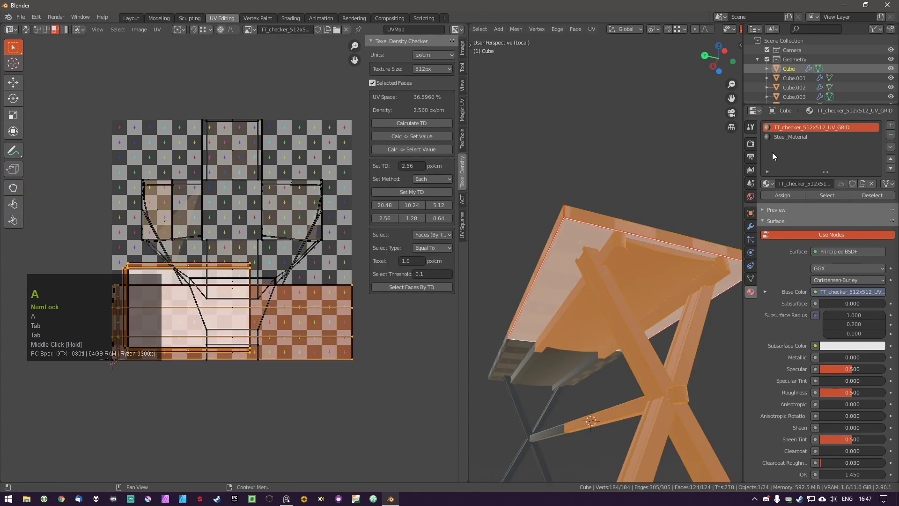
left_click(796, 199)
key("a")
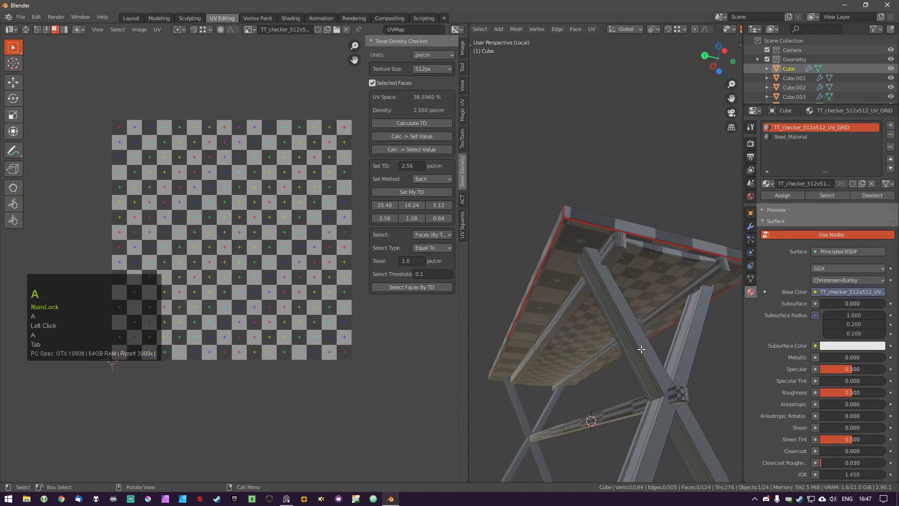
Select the linked crossbar between the crossed legs and unwrap it.
key("l")
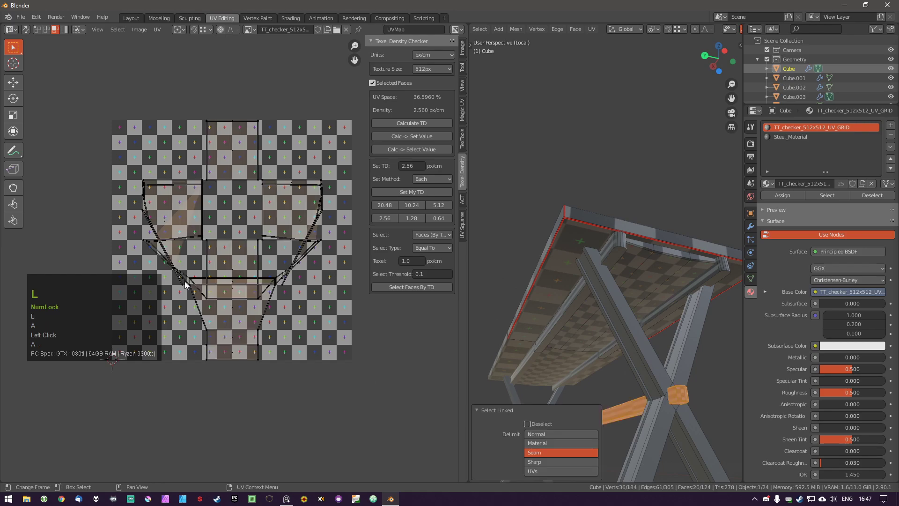
key("u")
key("a")
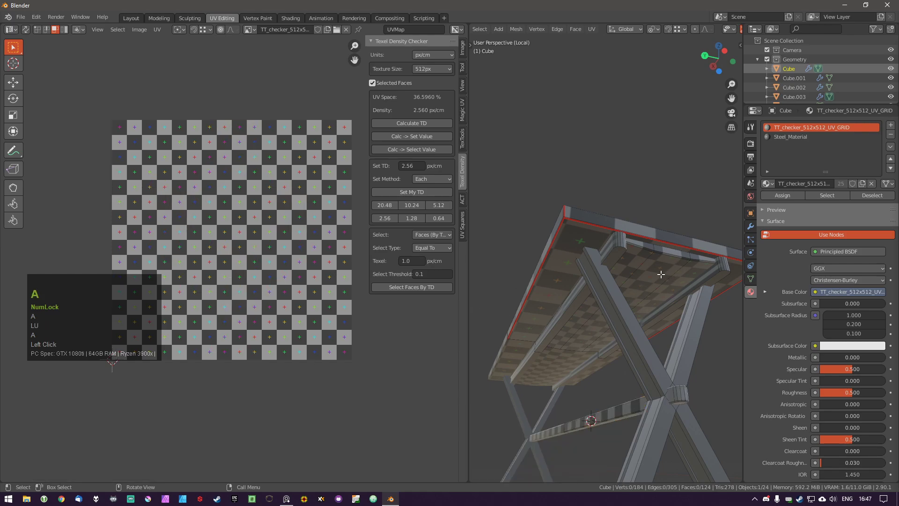
key("l")
key("g")
right_click(227, 319)
key("a")
Isolate the curved underside panel to inspect its checker pattern, and undo the isolation.
scroll(626, 266, "up", 1)
middle_click_drag(626, 266, 593, 280)
key("l")
key("shift+h")
key("a")
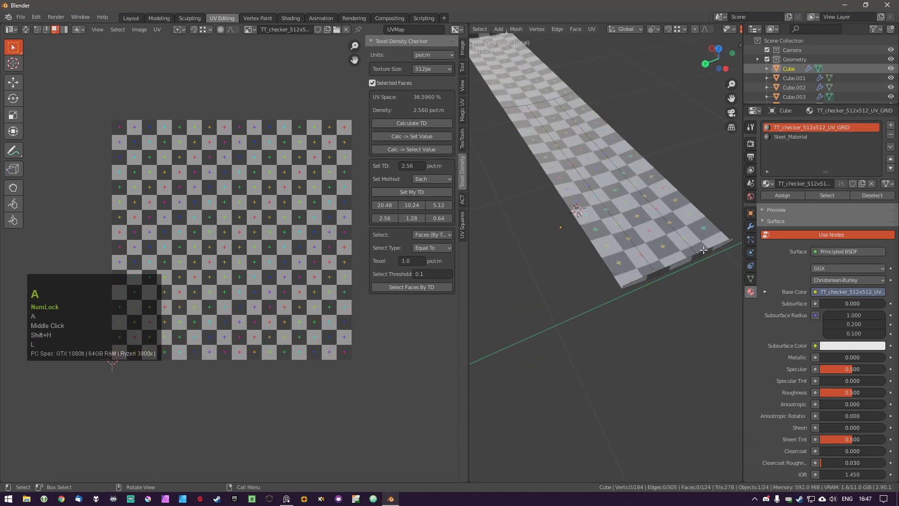
middle_click_drag(666, 268, 626, 312)
key("ctrl+z")
key("ctrl+z")
key("a")
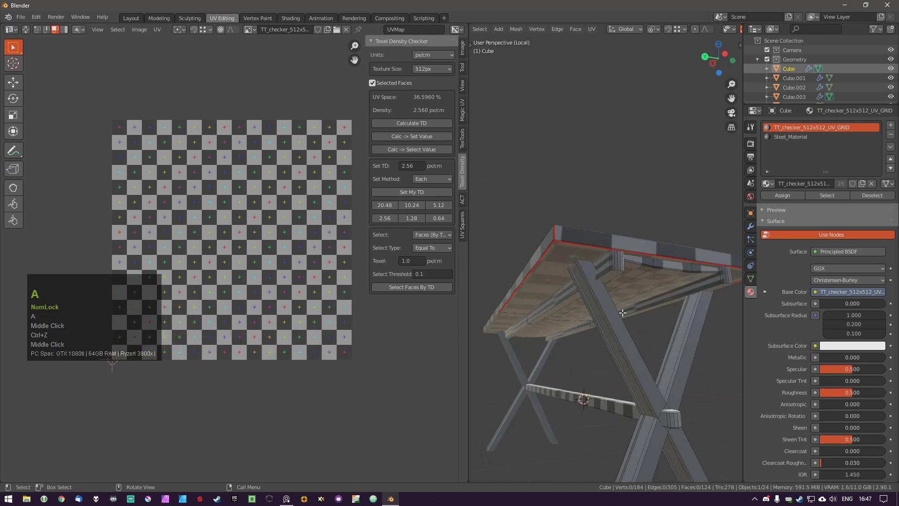
Select the whole support rail beneath the tabletop and unwrap it.
middle_click_drag(612, 272, 580, 292, "shift")
key("Tab")
key("l")
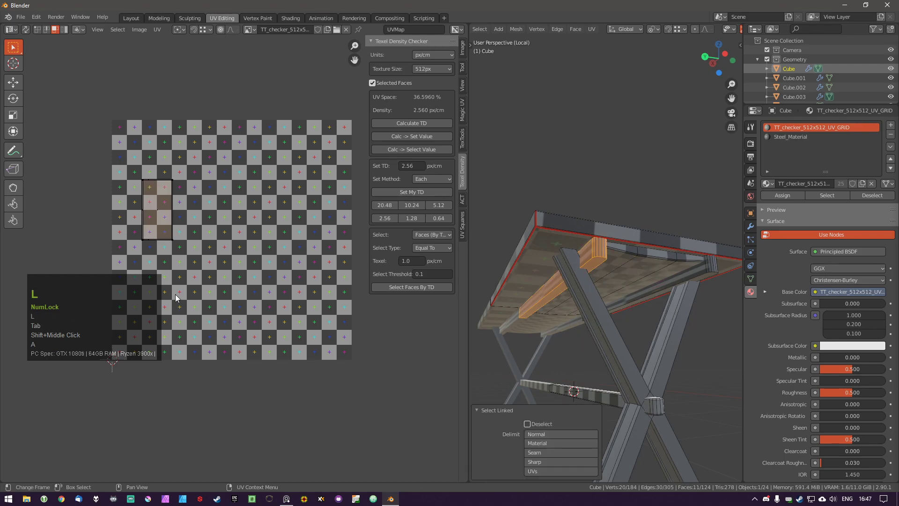
key("u")
left_click(184, 291)
scroll(569, 276, "up", 2)
key("a")
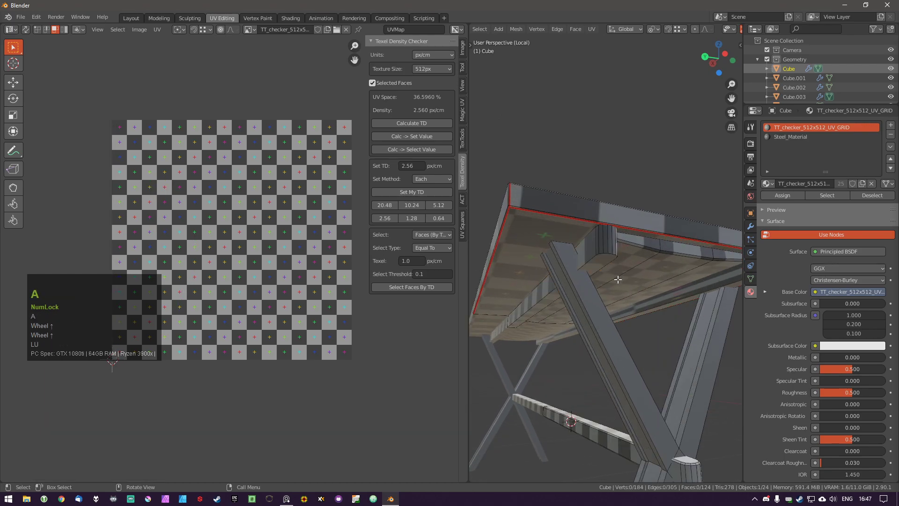
middle_click_drag(596, 258, 607, 227)
scroll(629, 219, "up", 1)
scroll(630, 219, "up", 1)
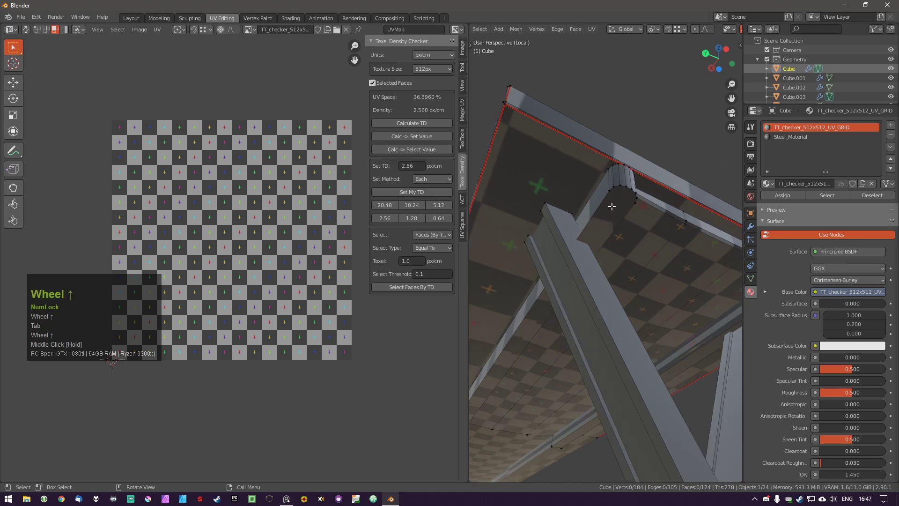
left_click(608, 199)
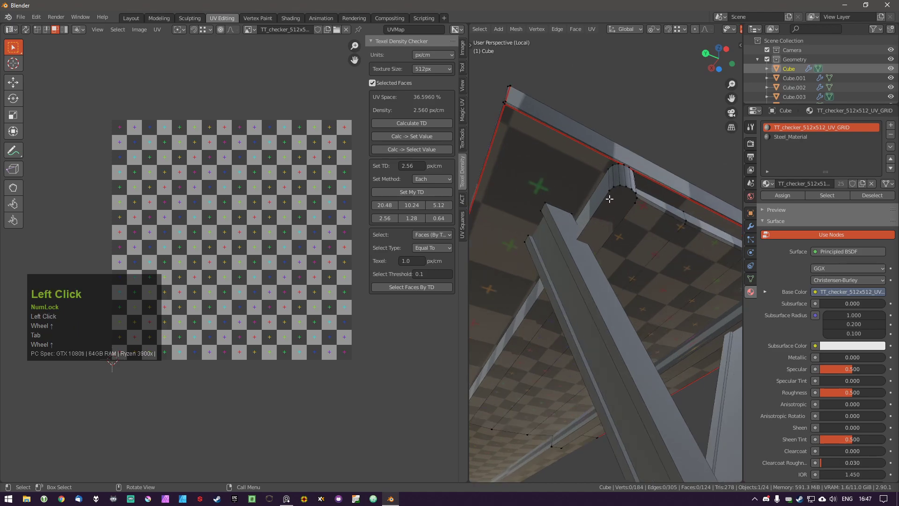
left_click(629, 209, "shift")
middle_click(629, 209, "shift")
scroll(629, 209, "up", 2)
middle_click_drag(628, 209, 505, 206)
scroll(618, 263, "up", 1)
scroll(593, 204, "down", 2)
Select the face strips around the support rails' rounded ends and move them about 0.0018 along the global X axis.
key("Tab")
left_click(565, 206)
left_click(625, 195, "ctrl")
scroll(623, 206, "down", 3)
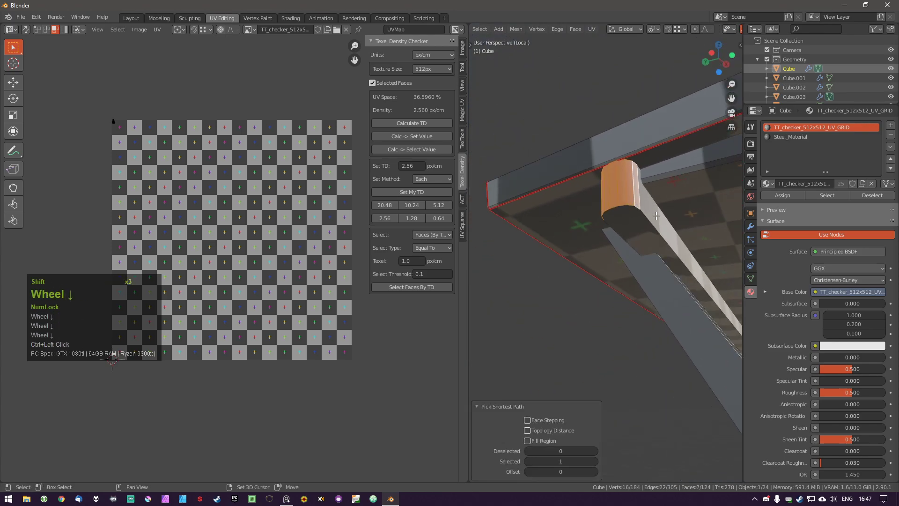
middle_click_drag(616, 235, 610, 243, "shift")
scroll(610, 242, "up", 2)
left_click(552, 255, "ctrl")
middle_click_drag(552, 255, 524, 247)
left_click(524, 247, "ctrl")
scroll(538, 234, "up", 5)
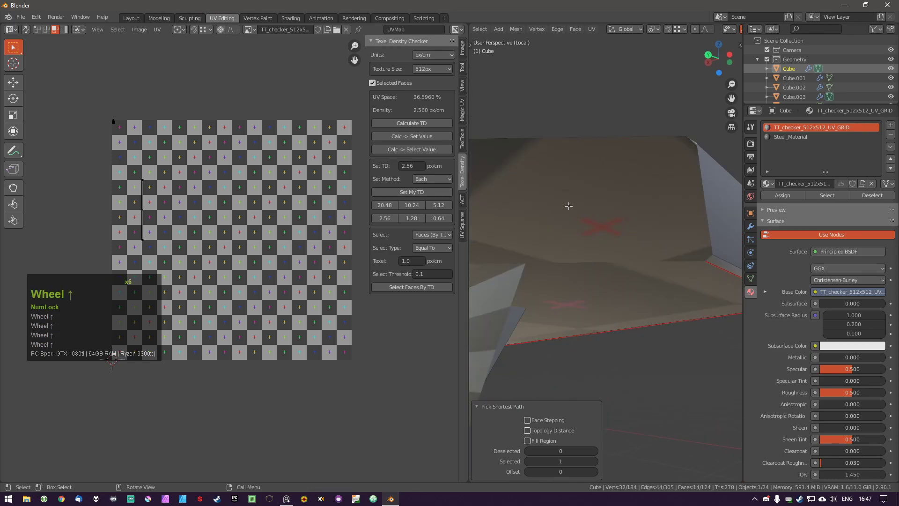
middle_click_drag(568, 204, 562, 255)
scroll(566, 280, "down", 3)
middle_click_drag(572, 349, 613, 272, "shift")
scroll(585, 308, "up", 4)
scroll(600, 283, "down", 2)
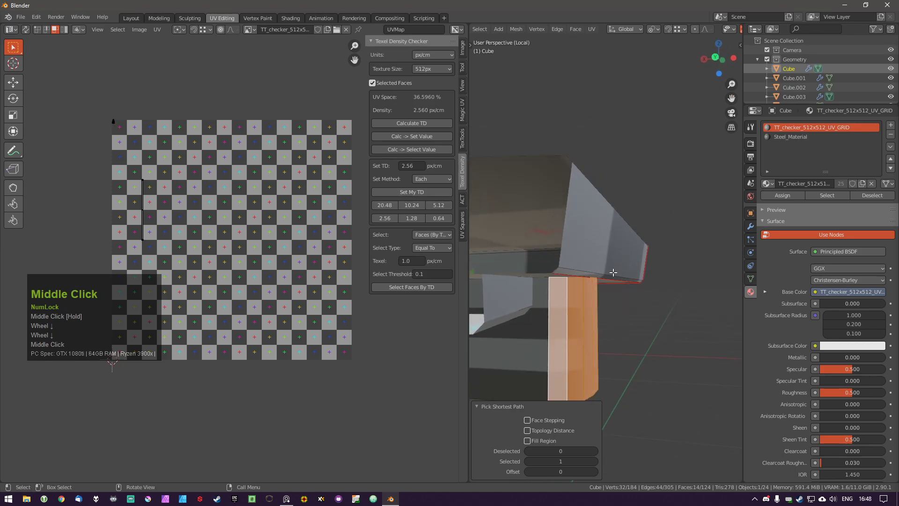
key("g")
middle_click(617, 287)
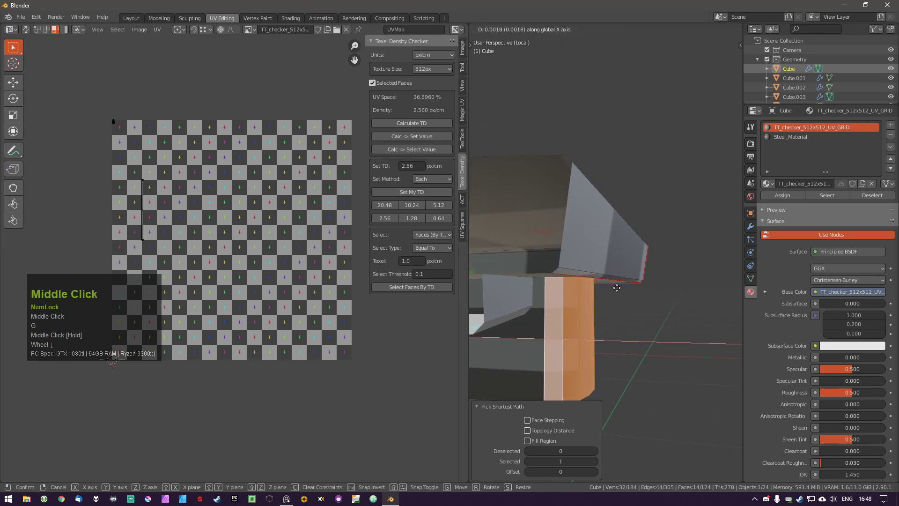
left_click(616, 287)
middle_click_drag(617, 287, 604, 302)
scroll(596, 210, "down", 2)
scroll(582, 326, "down", 2)
key("a")
Connect the outermost pair of opposite vertices across the underside of the first support rail's rounded end.
mouse_move(604, 302)
middle_mouse_down()
mouse_move(608, 311)
mouse_move(582, 279)
mouse_move(602, 289)
middle_mouse_up()
key("Tab")
key("Tab")
scroll(608, 277, "up", 3)
key("Tab")
scroll(576, 261, "up", 1)
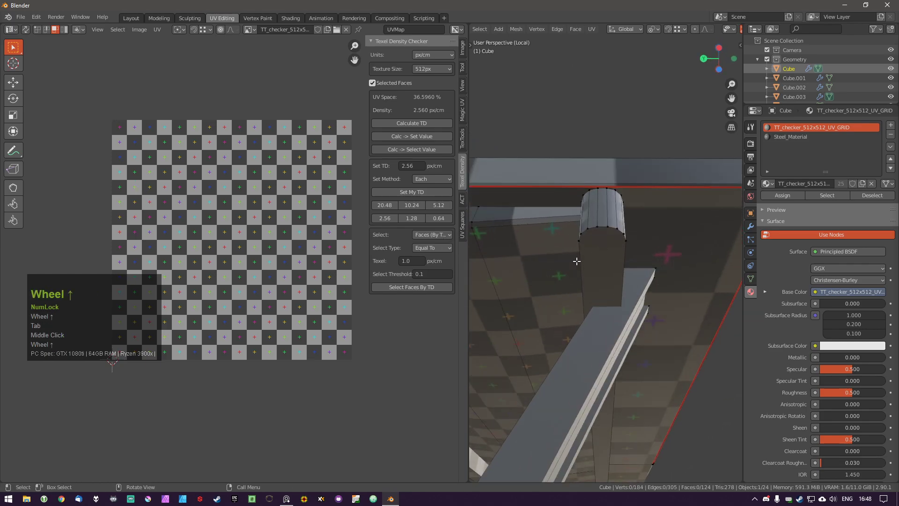
middle_click_drag(576, 260, 594, 256)
left_click(598, 247)
left_click(651, 270, "shift")
key("j")
scroll(614, 252, "up", 1)
key("a")
Connect the two remaining opposite vertex pairs across the underside of the first rail's rounded end.
left_click(600, 236)
left_click(650, 249, "shift")
key("j")
left_click(611, 236)
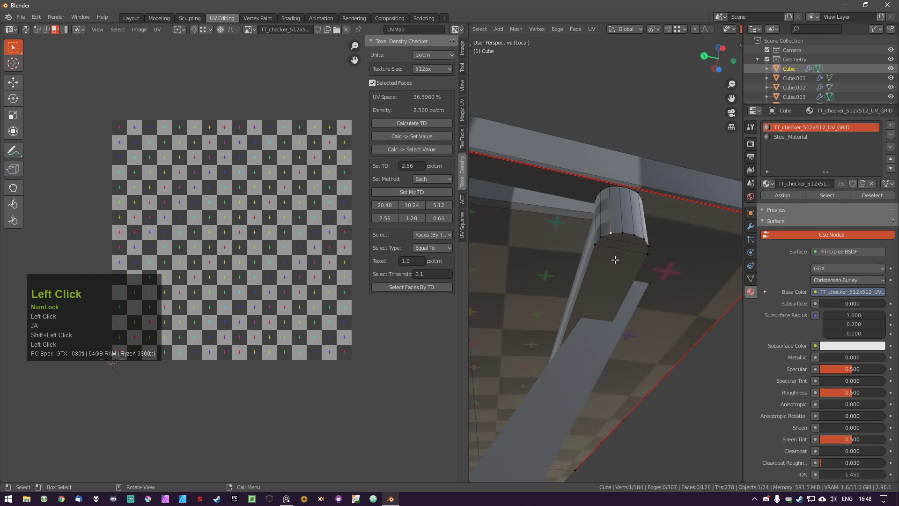
left_click(648, 280, "shift")
key("j")
key("a")
Connect the outermost opposite vertices across the underside of the other support rail's rounded end.
middle_click_drag(647, 278, 610, 276)
scroll(602, 267, "down", 2)
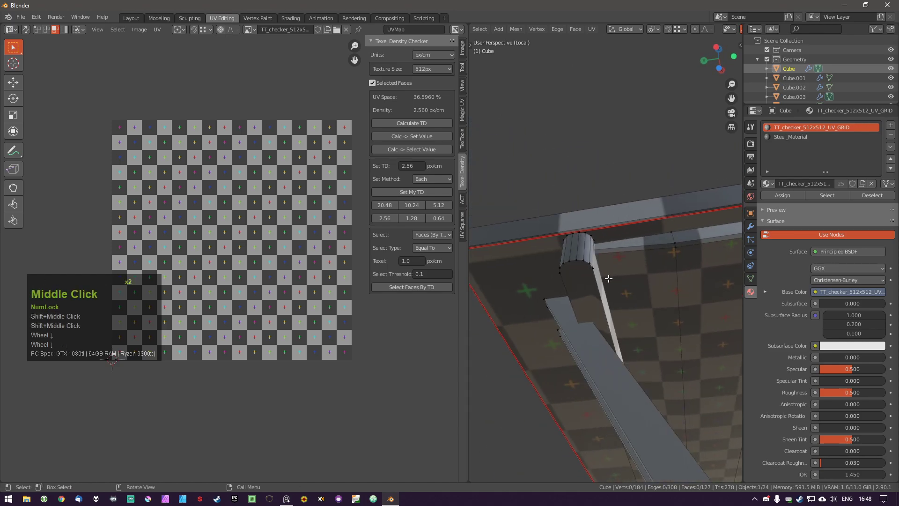
scroll(585, 263, "up", 3)
left_click(584, 262)
left_click(519, 271, "shift")
key("j")
key("a")
Connect the two remaining opposite vertex pairs across the underside of the other rail's rounded end.
left_click(577, 253)
left_click(520, 271, "shift")
key("ctrl+z")
left_click(525, 257, "shift")
key("ctrl+z")
left_click(520, 265, "shift")
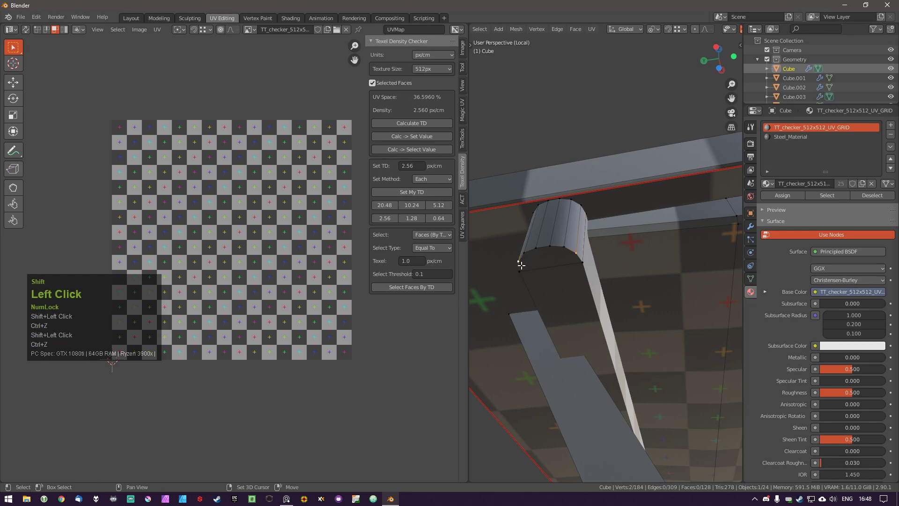
key("j")
key("a")
left_click(564, 247)
left_click(524, 253, "shift")
key("j")
Run the MACHIN3 Clean Up on the table mesh with Select set to Non-Manifold.
middle_click_drag(568, 287, 591, 292)
key("3")
scroll(605, 309, "down", 3)
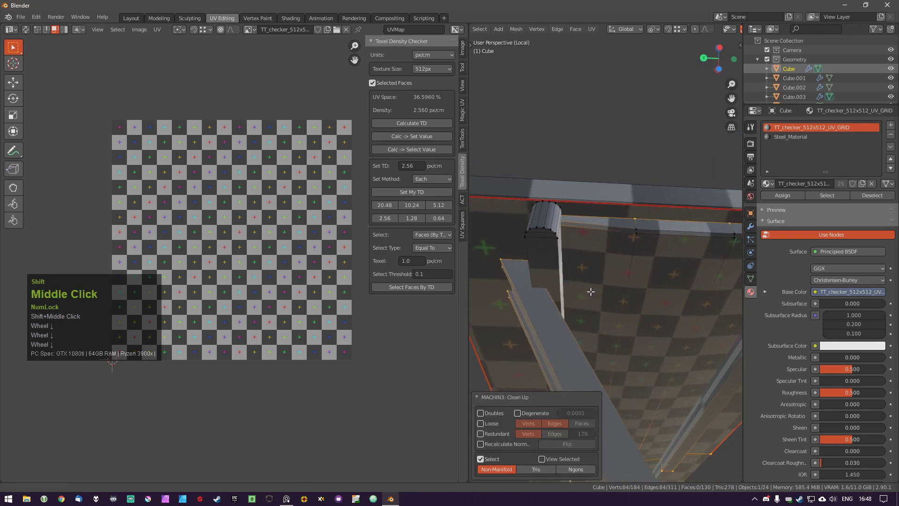
Use the MACHIN3 Clean Up selection to pick out the table's Tris, followed by its Ngons.
scroll(601, 313, "down", 2)
middle_click_drag(620, 332, 578, 416)
middle_click_drag(652, 272, 527, 414)
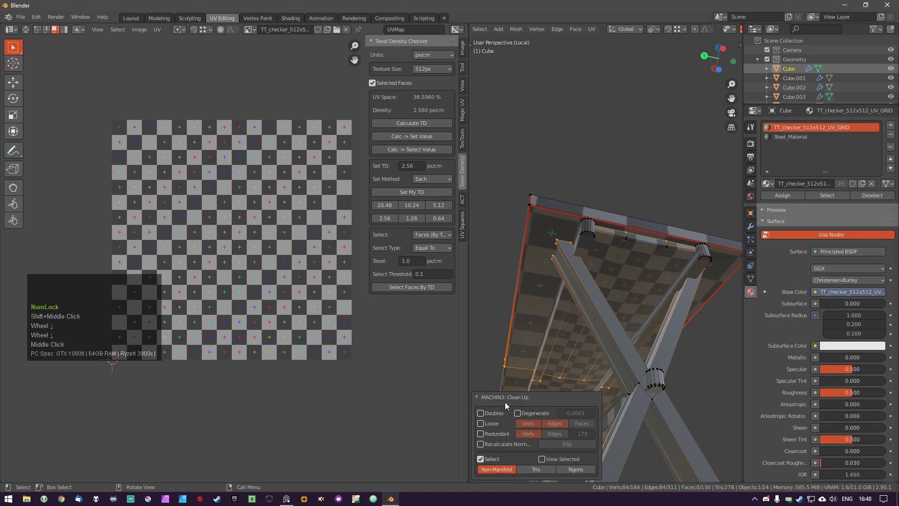
left_click(522, 469)
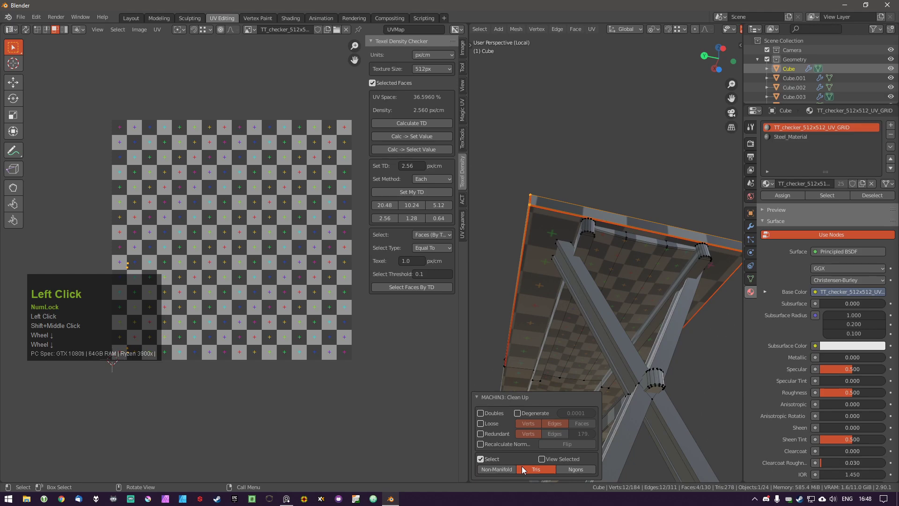
left_click(575, 469)
scroll(621, 335, "down", 1)
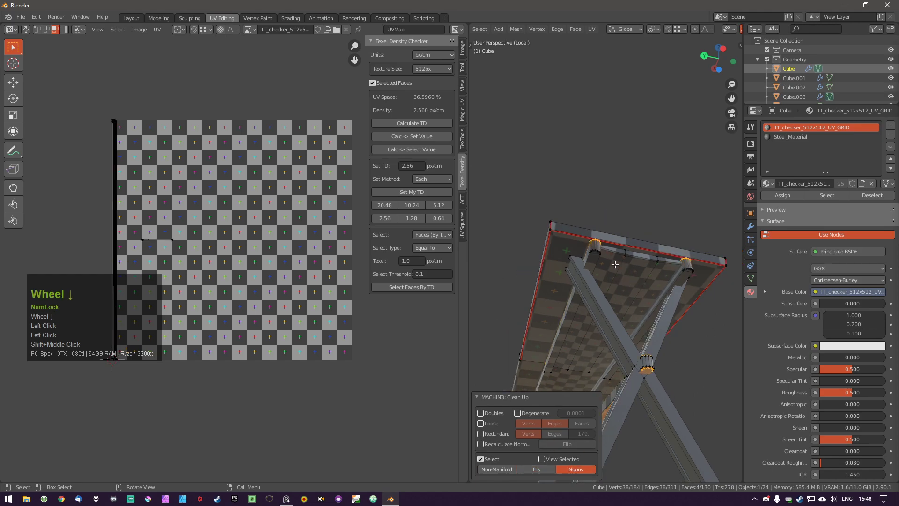
Isolate the two upper support rails and the lower stretcher by selecting their linked geometry and hiding the rest of the table.
mouse_move(597, 254)
middle_mouse_down()
mouse_move(611, 259)
mouse_move(606, 194)
mouse_move(608, 242)
middle_mouse_up()
scroll(608, 257, "up", 3)
key("a")
key("a")
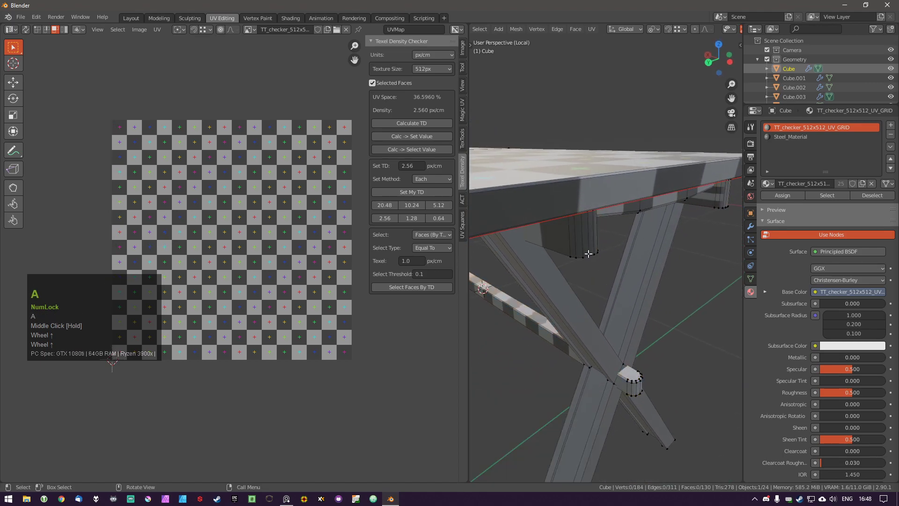
key("l")
key("l")
key("l")
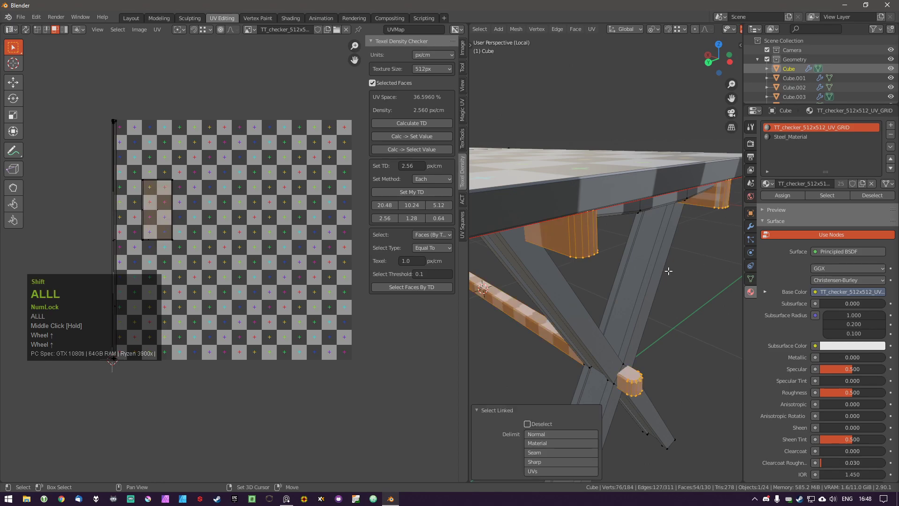
key("shift+h")
Delete the top faces of the two upper support rails.
key("a")
middle_click_drag(657, 283, 650, 296)
key("Tab")
left_click(556, 199)
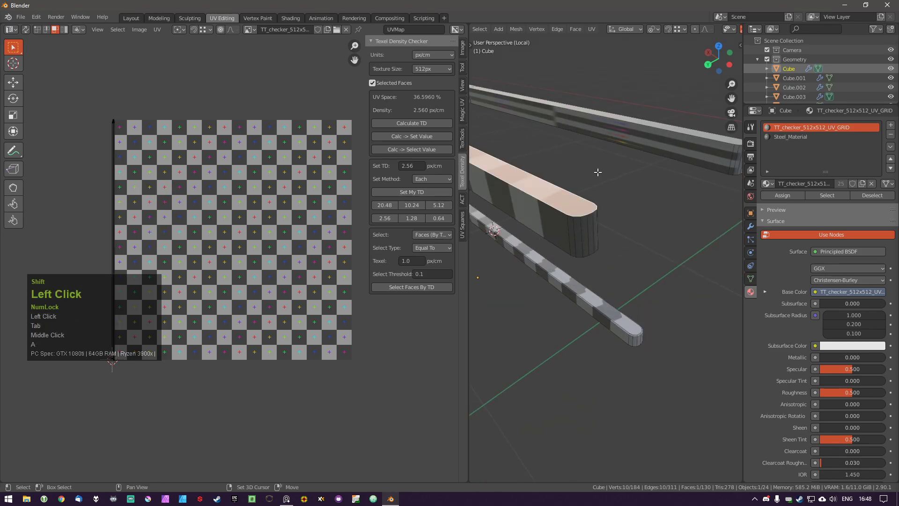
middle_click_drag(598, 172, 594, 213, "shift")
scroll(595, 213, "down", 3)
left_click(667, 190, "shift")
key("x")
left_click(610, 267)
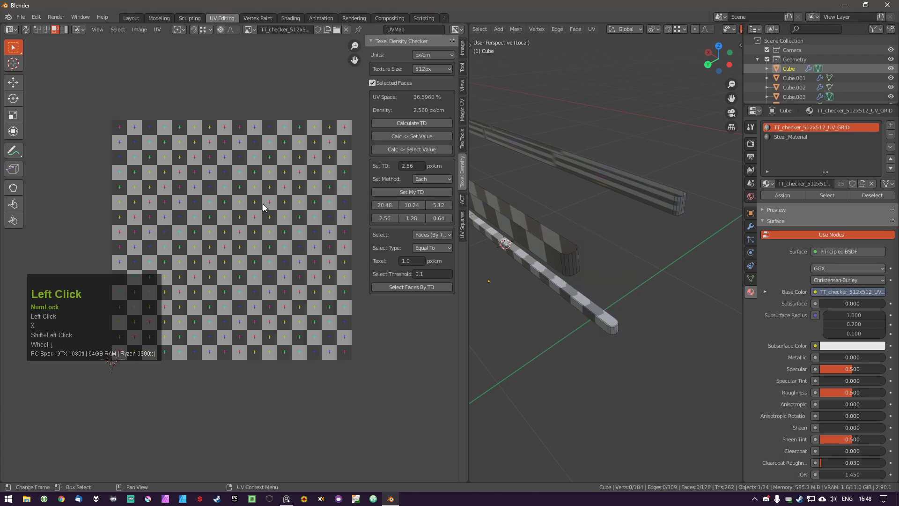
Check the isolated rails for remaining n-gons with the MACHIN3 Clean Up, and clear the selection.
middle_click_drag(648, 295, 635, 204)
middle_click_drag(597, 323, 598, 276, "shift")
middle_click_drag(598, 279, 539, 314)
key("3")
middle_click_drag(598, 384, 677, 343, "shift")
key("a")
scroll(633, 332, "up", 3)
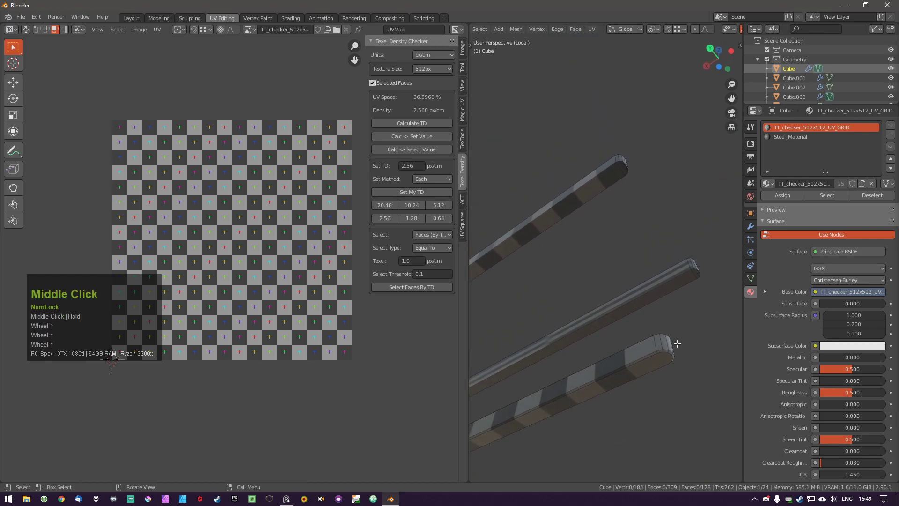
Connect the first opposite vertex pair across the underside of the lower stretcher's rounded end.
scroll(684, 350, "up", 2)
left_click(646, 353)
scroll(649, 369, "up", 2)
left_click(655, 353, "shift")
middle_click_drag(656, 353, 634, 356)
key("j")
Connect the two remaining opposite vertex pairs across the underside of the lower stretcher's rounded end.
middle_click_drag(647, 390, 682, 331)
left_click(687, 311)
left_click(709, 349, "shift")
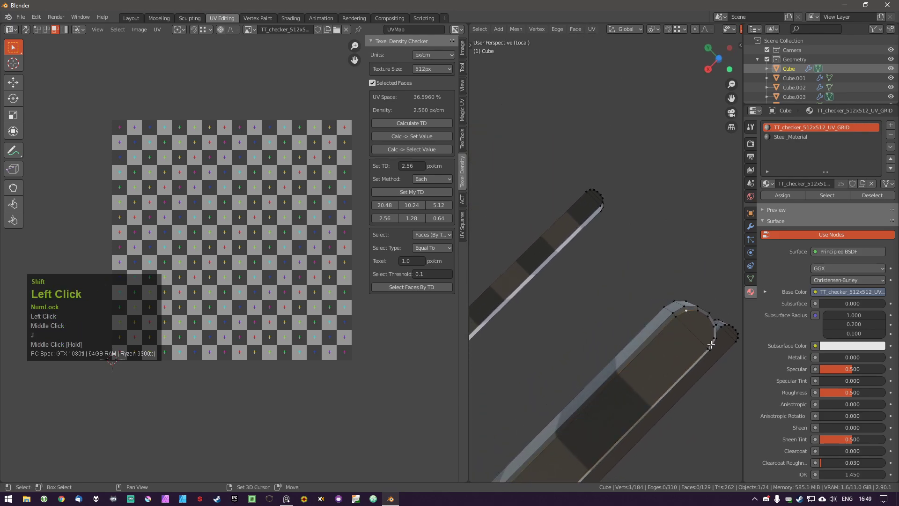
key("j")
left_click(697, 315)
left_click(710, 334, "shift")
key("j")
key("a")
Connect the three opposite vertex pairs across the top of the lower stretcher's rounded end.
middle_click_drag(711, 341, 642, 449)
scroll(642, 449, "up", 2)
left_click(634, 415)
left_click(634, 415, "shift")
key("j")
scroll(627, 431, "up", 1)
left_click(627, 432)
left_click(640, 420, "shift")
key("j")
left_click(635, 435)
left_click(642, 422, "shift")
key("j")
Run the MACHIN3 Clean Up on the isolated rails with Select set to Ngons.
middle_click_drag(652, 375, 608, 409)
scroll(608, 409, "down", 4)
scroll(611, 423, "up", 4)
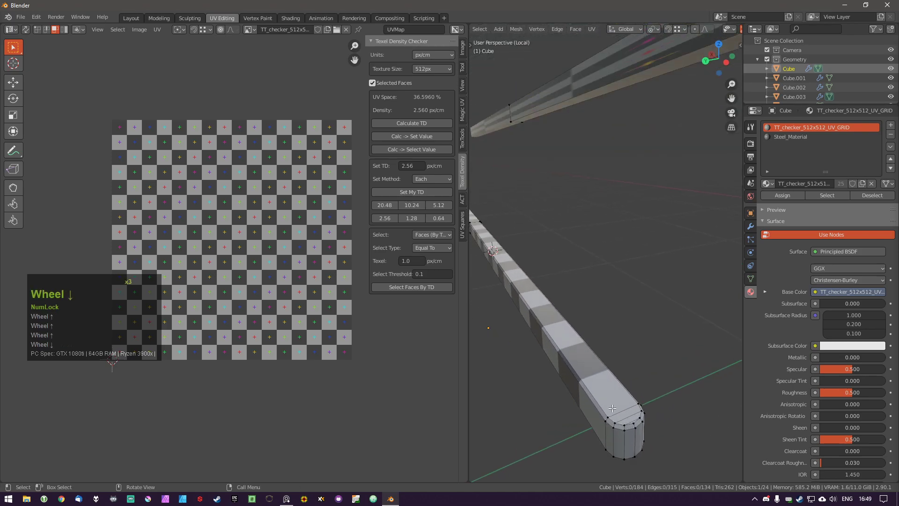
scroll(604, 398, "down", 3)
key("3")
scroll(622, 393, "down", 4)
middle_click_drag(625, 337, 609, 293)
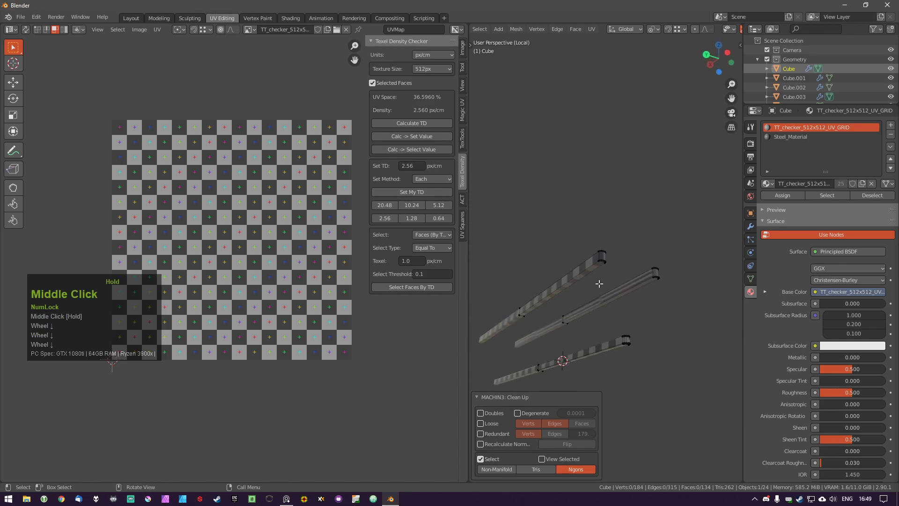
Examine the geometry of the three isolated rails, briefly selecting all of it and clearing the selection.
scroll(609, 293, "up", 2)
key("a")
key("a")
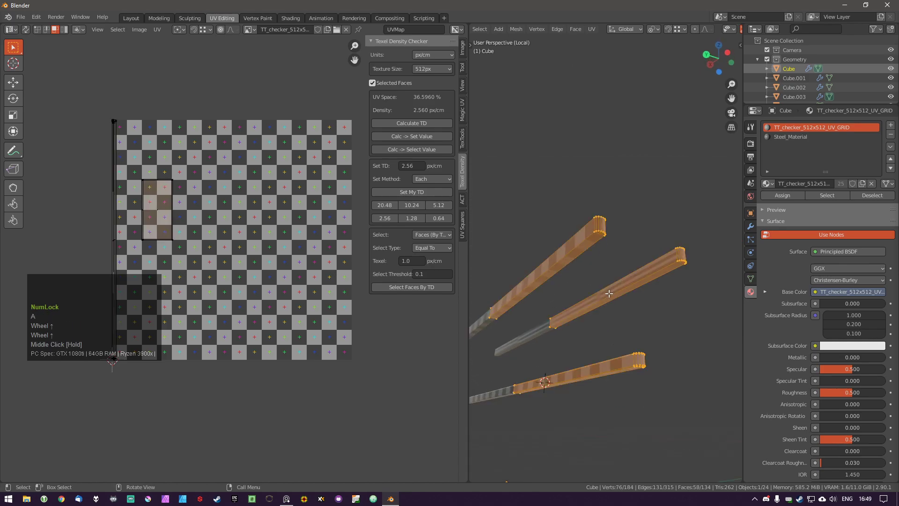
key("a")
scroll(608, 293, "down", 2)
mouse_move(614, 364)
middle_mouse_down()
mouse_move(626, 345)
mouse_move(598, 273)
mouse_move(632, 258)
mouse_move(644, 278)
mouse_move(613, 369)
middle_mouse_up()
scroll(597, 273, "up", 2)
mouse_move(614, 370)
middle_mouse_down("shift")
mouse_move(620, 330)
mouse_move(604, 359)
mouse_move(611, 368)
middle_mouse_up("shift")
scroll(621, 330, "down", 2)
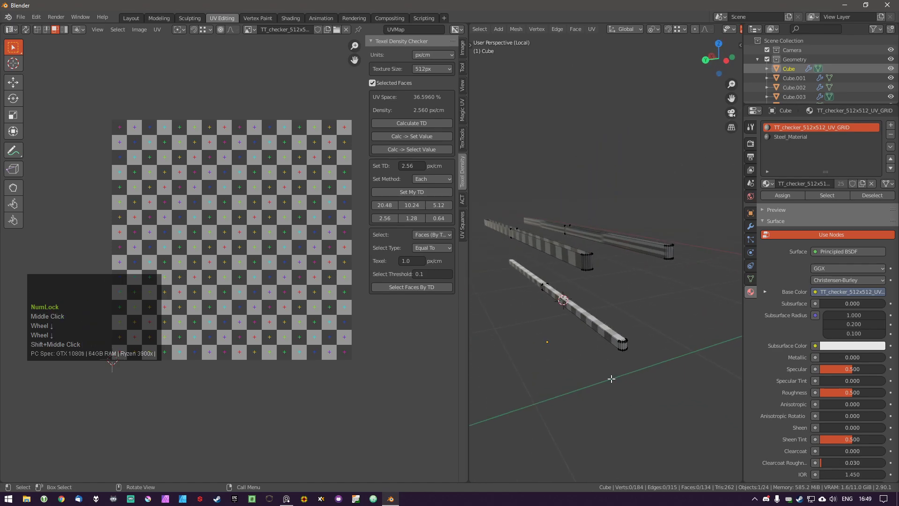
Reveal the hidden table parts and run the MACHIN3 Clean Up with Select set to Tris.
key("alt+h")
key("3")
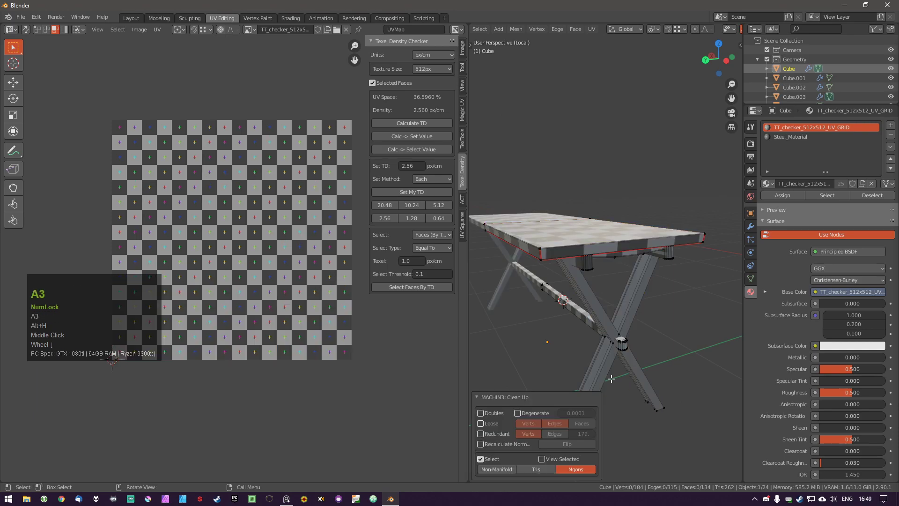
middle_click_drag(584, 258, 582, 305)
middle_click_drag(625, 393, 647, 290, "shift")
scroll(646, 290, "down", 1)
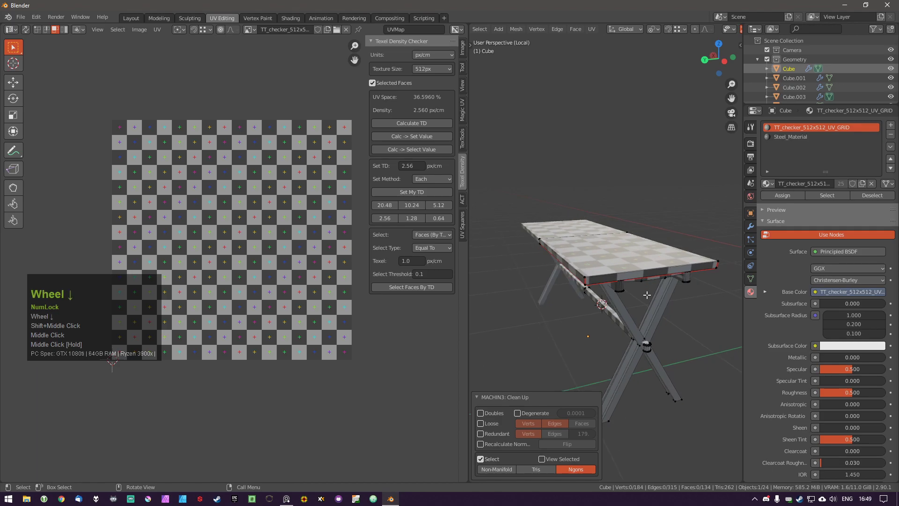
left_click(538, 469)
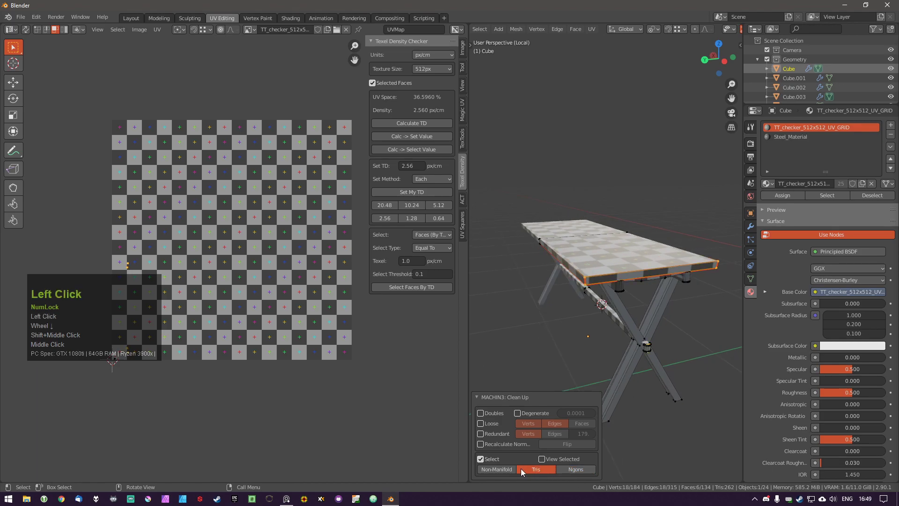
Examine the selected triangles on the tabletop and the lower stretcher's end, and clear the selection.
scroll(626, 322, "down", 2)
middle_click_drag(666, 315, 628, 295)
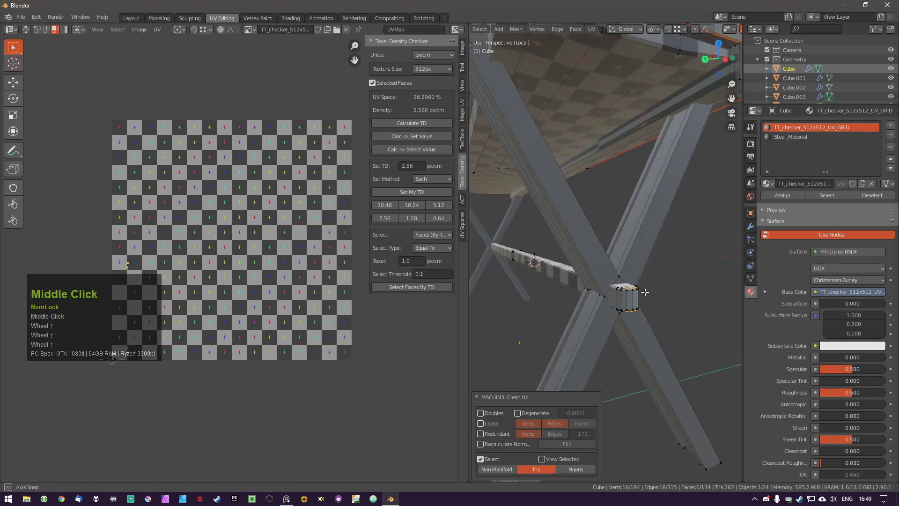
scroll(646, 260, "down", 3)
middle_click_drag(646, 260, 674, 247)
scroll(665, 257, "up", 3)
scroll(670, 245, "up", 4)
scroll(655, 220, "down", 2)
middle_click_drag(643, 183, 653, 122)
key("a")
middle_click_drag(606, 189, 613, 277)
scroll(618, 291, "down", 4)
middle_click_drag(628, 319, 625, 290)
scroll(605, 279, "up", 3)
scroll(605, 278, "down", 1)
scroll(634, 314, "down", 2)
scroll(635, 314, "down", 3)
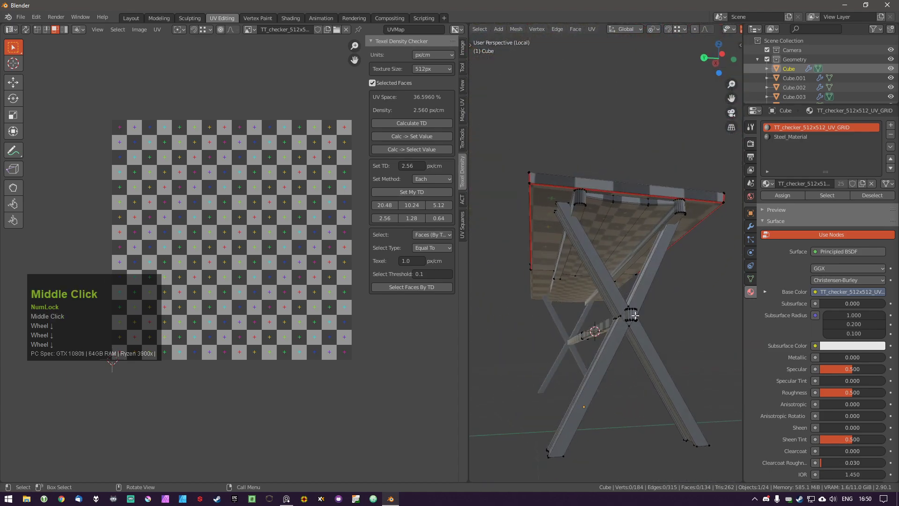
Select both upper support rails with their linked geometry and unwrap them using the Conformal method.
key("l")
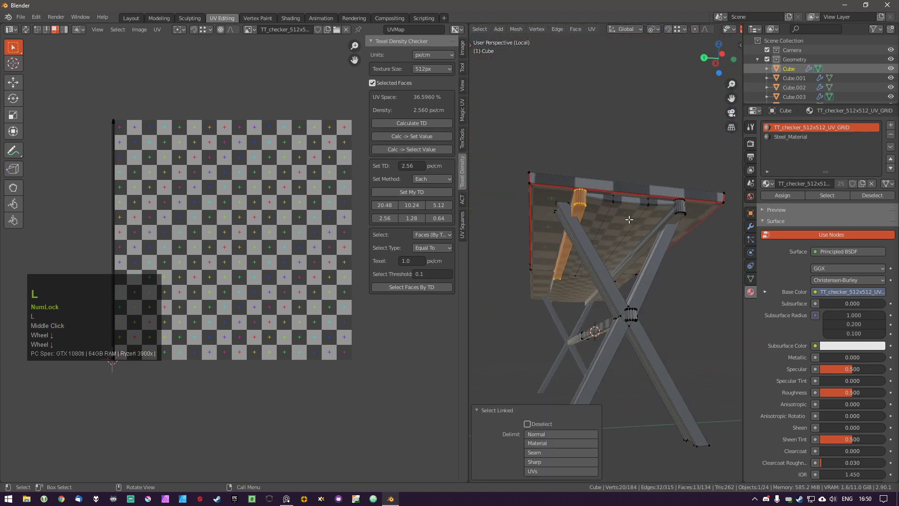
key("l")
key("u")
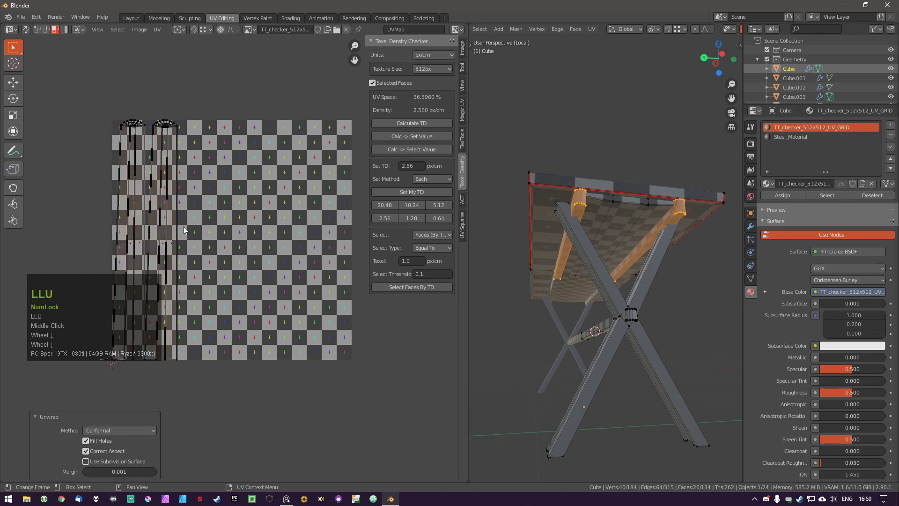
middle_click_drag(217, 229, 229, 207, "shift")
key("a")
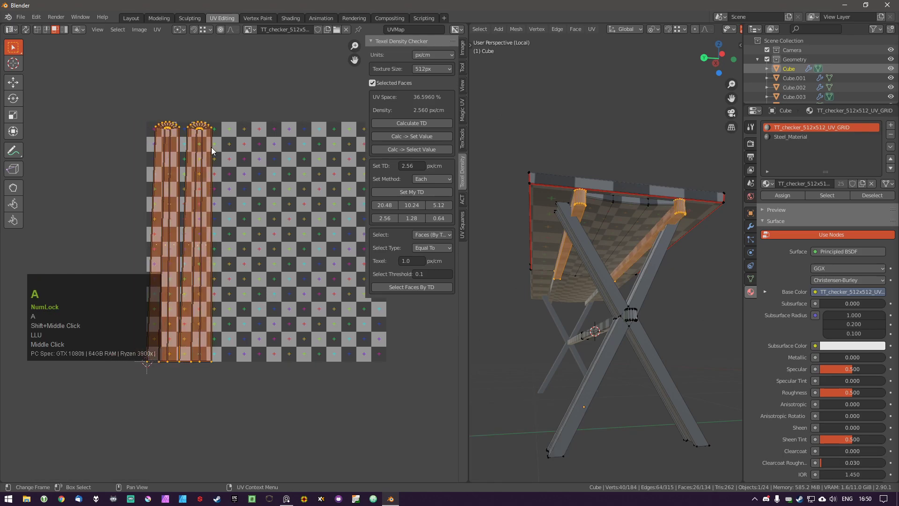
scroll(220, 169, "up", 3)
key("u")
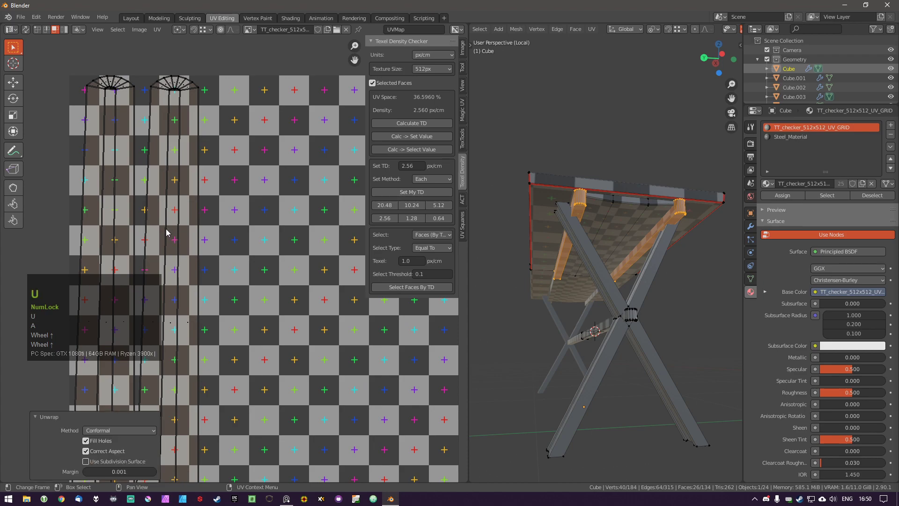
scroll(184, 181, "down", 3)
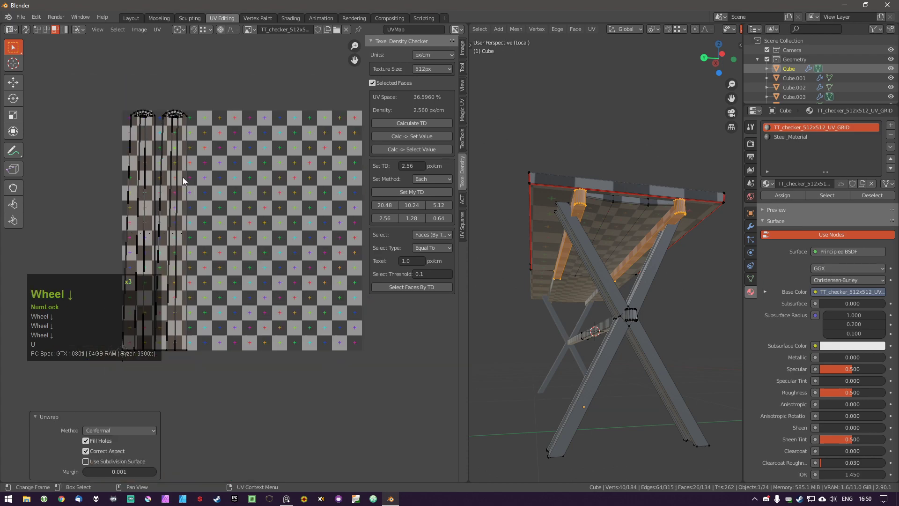
Turn on the Stretching overlay for the UV view.
left_click(463, 72)
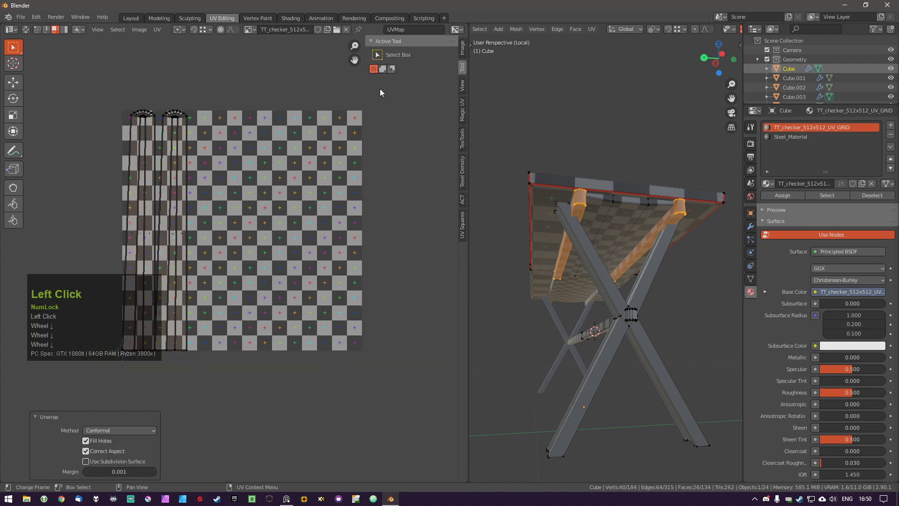
left_click(462, 46)
left_click(429, 114)
left_click(463, 85)
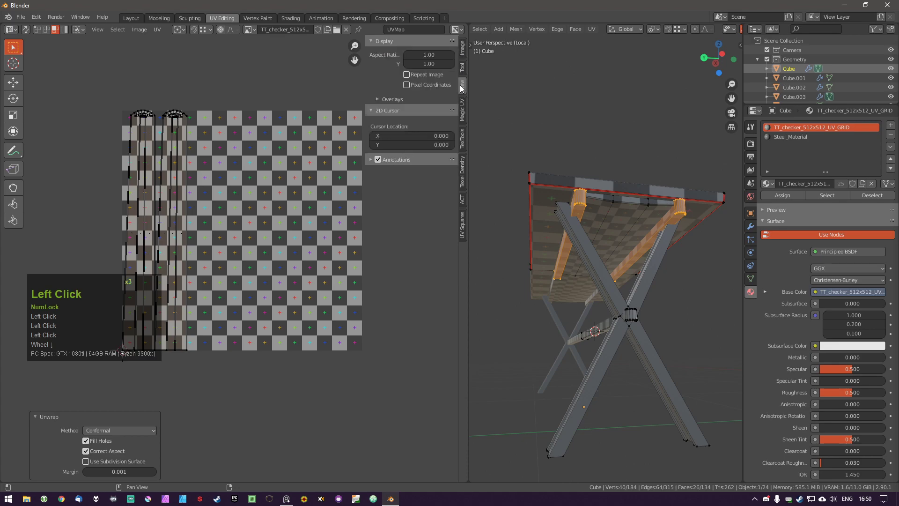
left_click(382, 100)
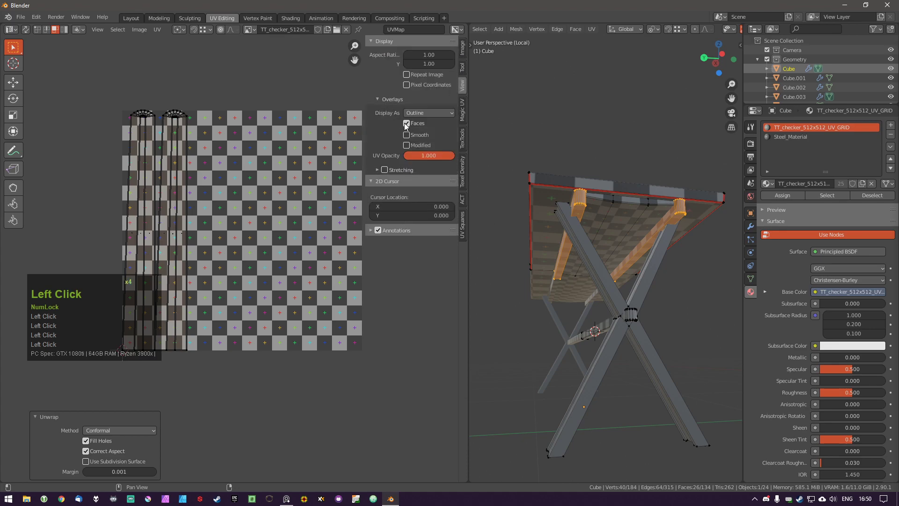
left_click(387, 169)
Compare the two rail islands' UV stretching with the type set to Area, and return it to Angle.
middle_click_drag(192, 175, 239, 177, "shift")
key("a")
scroll(251, 132, "up", 3)
key("a")
scroll(231, 130, "up", 2)
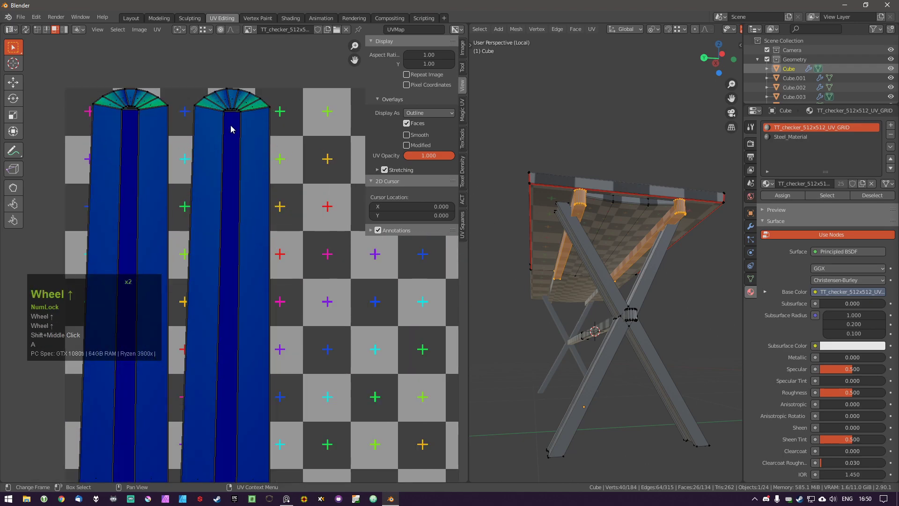
scroll(240, 94, "up", 1)
scroll(239, 104, "down", 1)
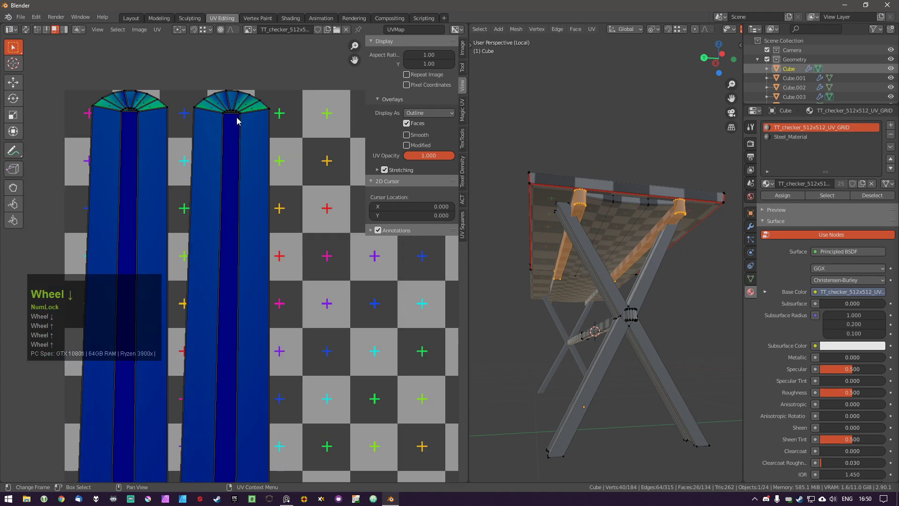
left_click(377, 170)
left_click(408, 184)
left_click(418, 201)
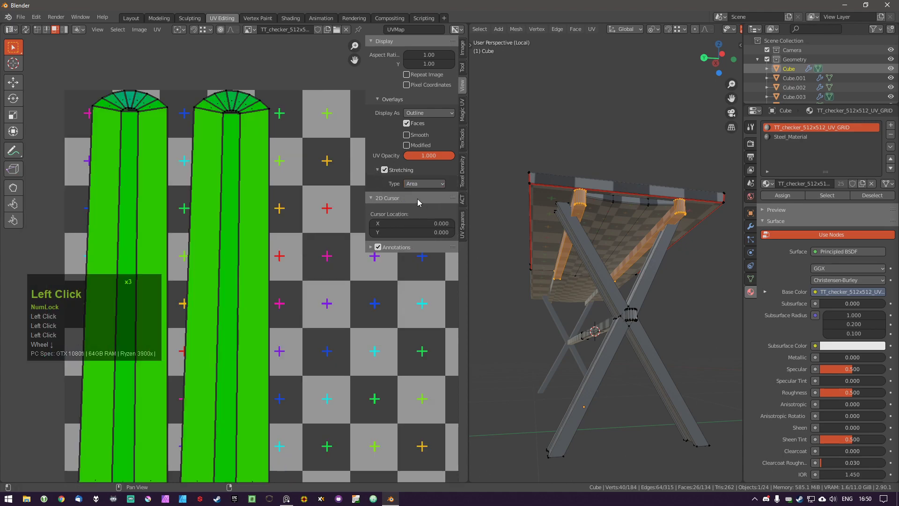
left_click(424, 183)
left_click(418, 199)
scroll(241, 234, "down", 3)
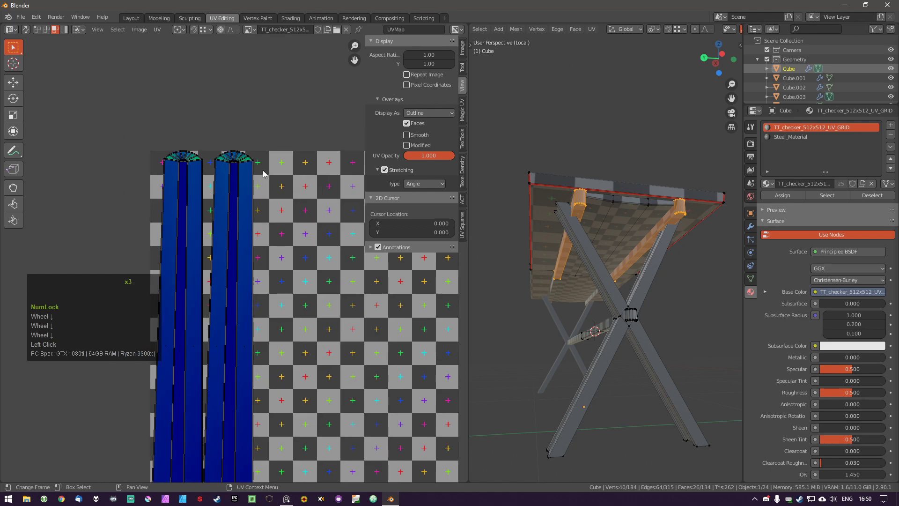
Try moving a corner UV vertex at the rounded end of the second rail island, along the Y axis and freely.
scroll(197, 154, "up", 2)
left_click(245, 164)
key("Tab")
left_click(218, 195)
key("g")
middle_click(291, 178)
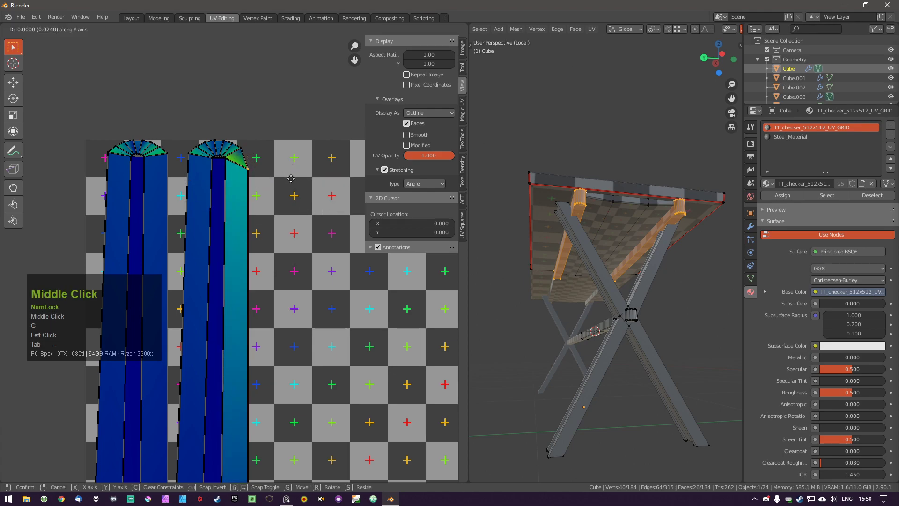
right_click(256, 214)
key("g")
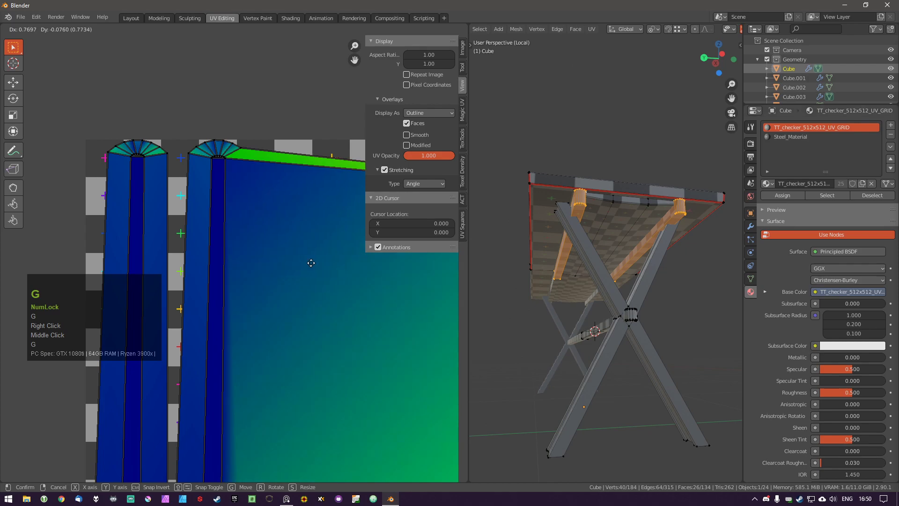
right_click(260, 310)
scroll(261, 309, "down", 4)
middle_click_drag(297, 354, 201, 216, "shift")
key("g")
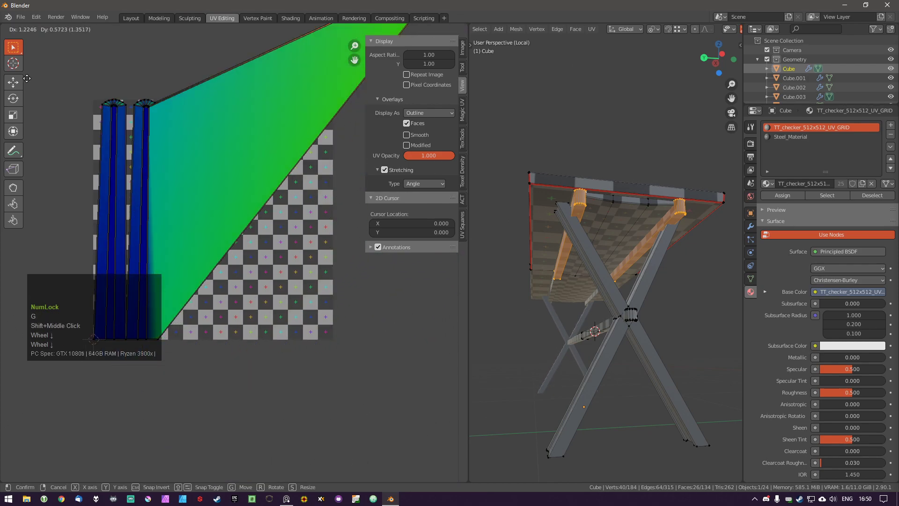
right_click(253, 243)
Select all UV vertices of both rail islands.
middle_click_drag(162, 159, 217, 177, "shift")
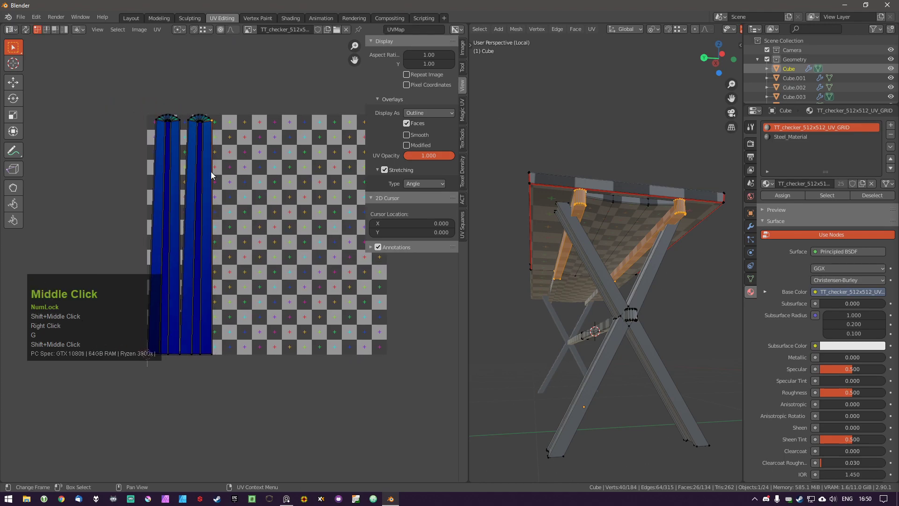
scroll(206, 178, "up", 3)
key("a")
middle_click_drag(207, 138, 228, 178, "shift")
key("a")
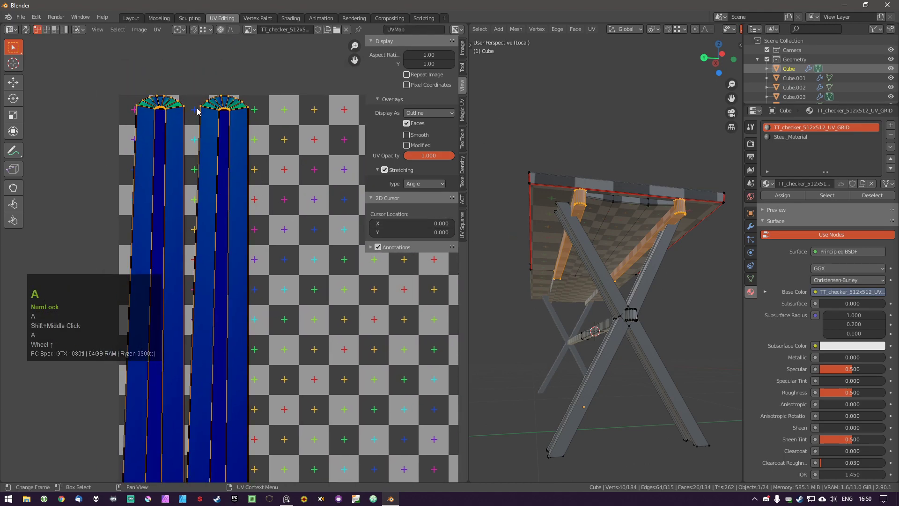
Isolate the two rails in the 3D view by selecting both and hiding all other geometry.
key("a")
scroll(197, 111, "up", 5)
scroll(275, 118, "up", 2)
middle_click_drag(557, 196, 580, 204)
key("a")
key("l")
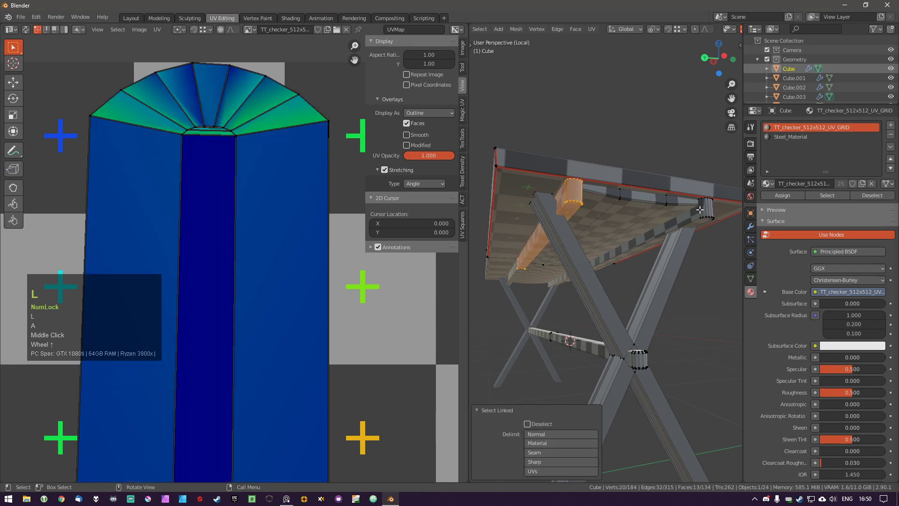
key("l")
key("shift+h")
key("a")
middle_click(568, 203)
In edge selection mode, mark seams on the two vertical edges where the rail's rounded end meets its long sides.
middle_click_drag(568, 202, 582, 267)
key("Tab")
scroll(513, 210, "up", 3)
middle_click_drag(512, 209, 583, 114)
middle_click_drag(566, 204, 597, 211, "shift")
middle_click_drag(597, 213, 607, 181, "shift")
scroll(608, 185, "up", 2)
middle_click_drag(608, 186, 648, 234, "shift")
scroll(644, 253, "down", 2)
middle_click_drag(632, 276, 644, 271, "shift")
middle_click_drag(643, 272, 640, 275)
scroll(590, 293, "down", 2)
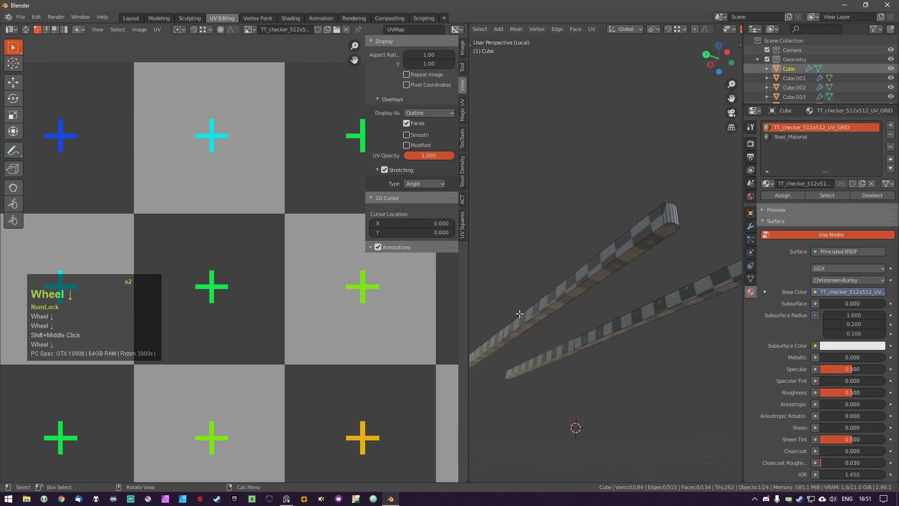
scroll(610, 274, "up", 1)
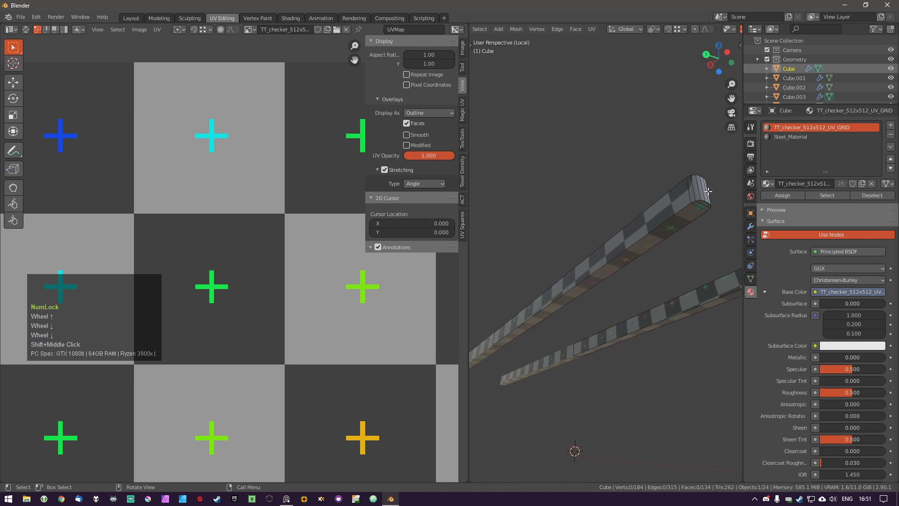
left_click(686, 190)
middle_click_drag(686, 190, 718, 180)
left_click(719, 180, "shift")
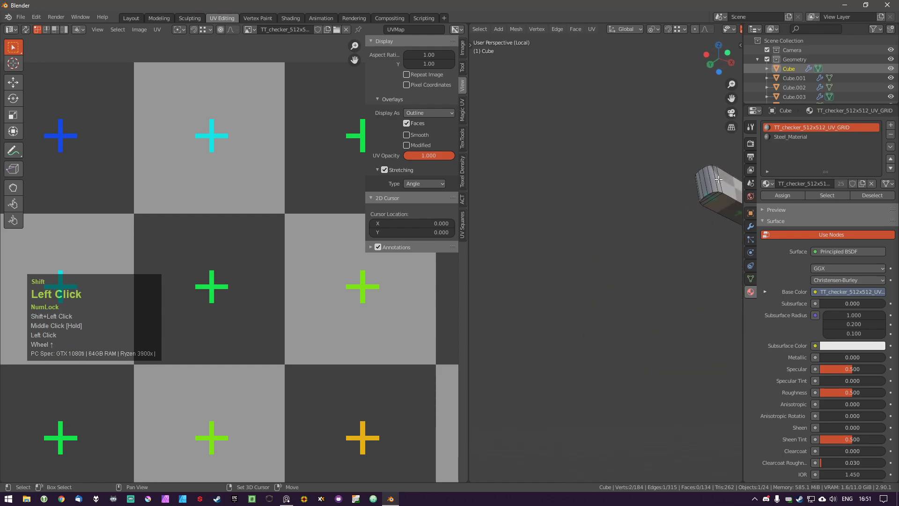
key("ctrl+e")
left_click(717, 194)
key("a")
key("a")
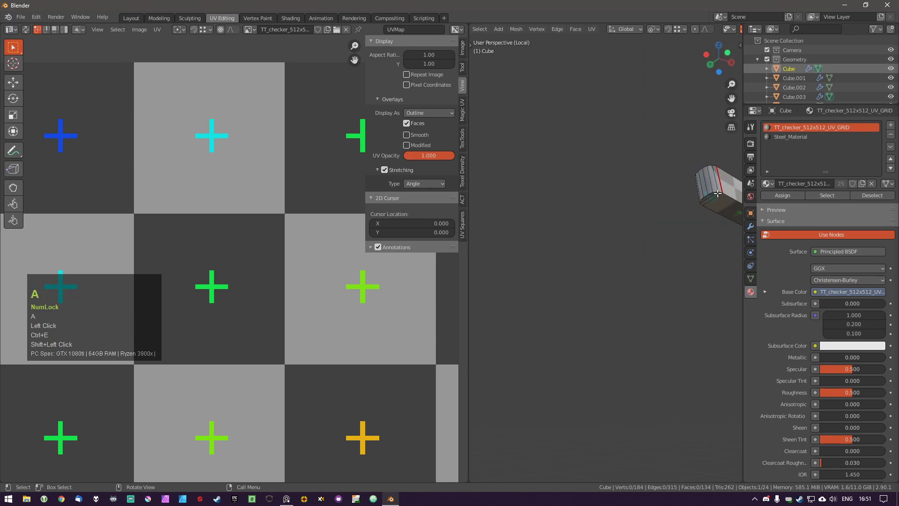
Select the whole rail with its new end seams and unwrap it.
key("l")
key("u")
scroll(269, 301, "down", 7)
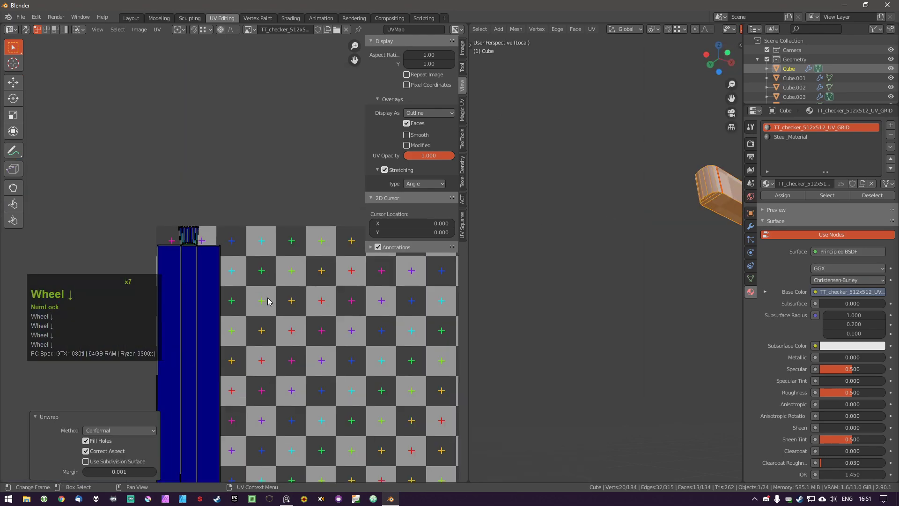
scroll(183, 254, "up", 6)
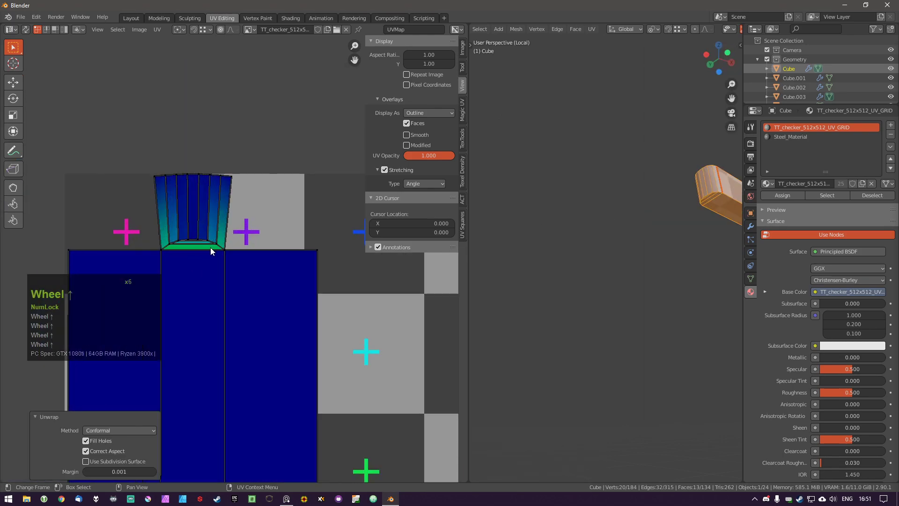
middle_click_drag(234, 246, 232, 234)
scroll(237, 215, "up", 1)
scroll(208, 217, "down", 3)
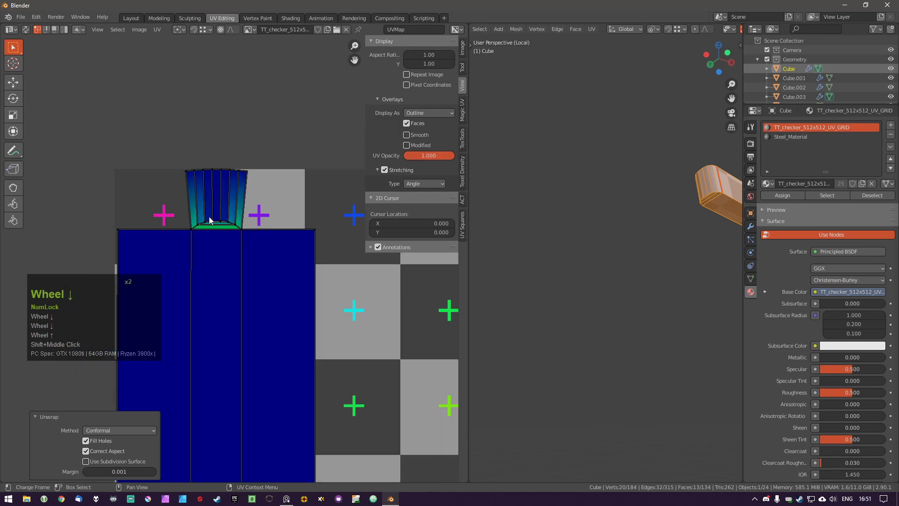
Examine the UV stretching on the rounded end strip and along the full rail island.
key("a")
scroll(210, 220, "up", 3)
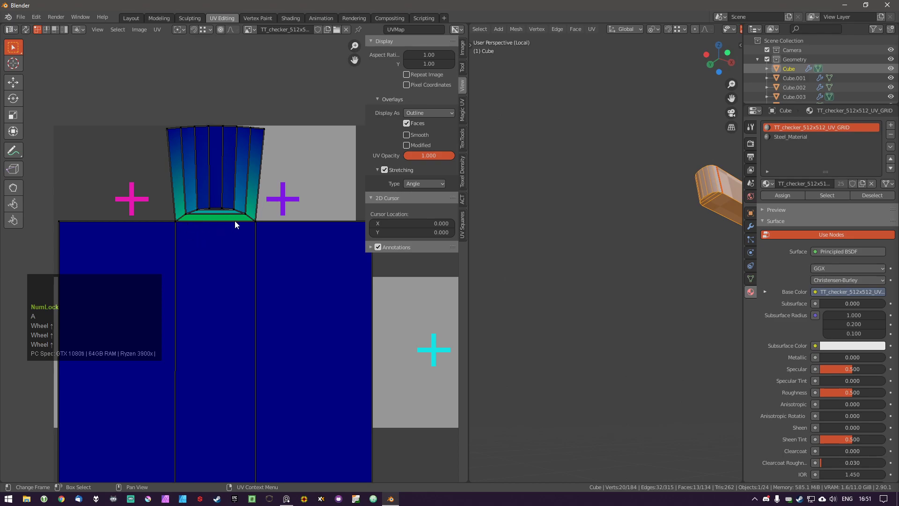
scroll(224, 214, "up", 1)
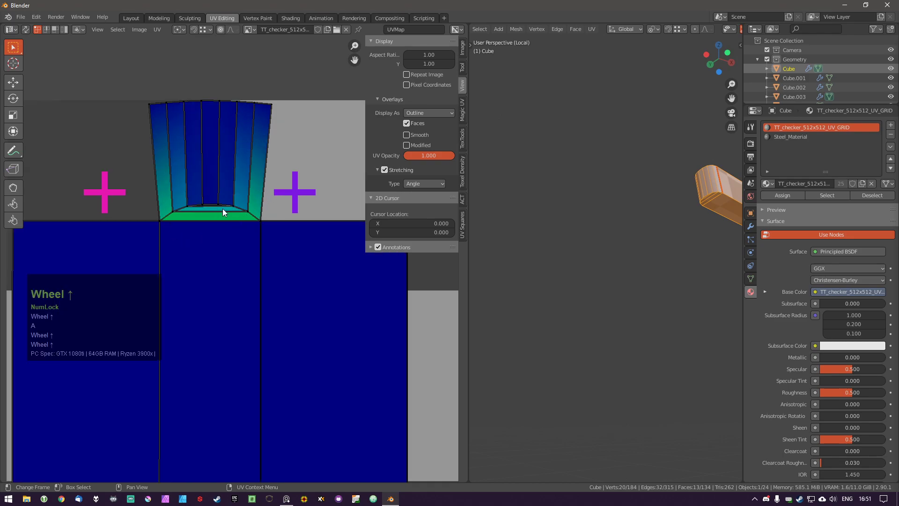
scroll(224, 220, "down", 8)
middle_click_drag(227, 308, 229, 228, "shift")
scroll(229, 263, "down", 2)
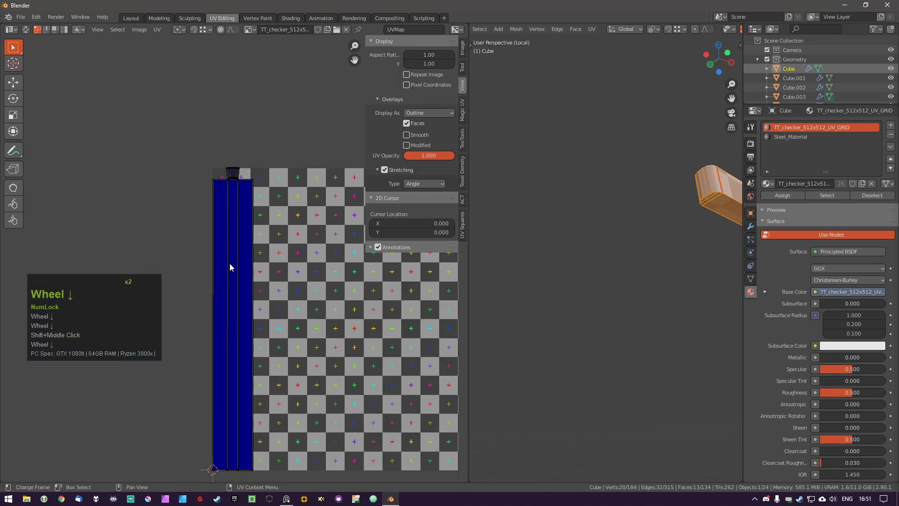
middle_click_drag(230, 263, 244, 296, "shift")
scroll(253, 213, "up", 2)
scroll(252, 214, "up", 6)
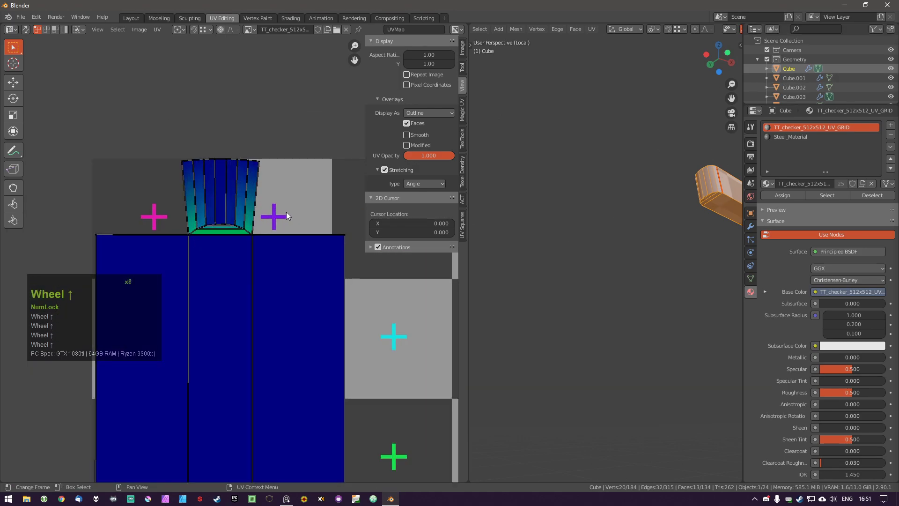
Examine the checker pattern around the seamed rail's rounded end and compare it with the second rail.
middle_click_drag(665, 200, 632, 285, "shift")
middle_click_drag(637, 281, 664, 294)
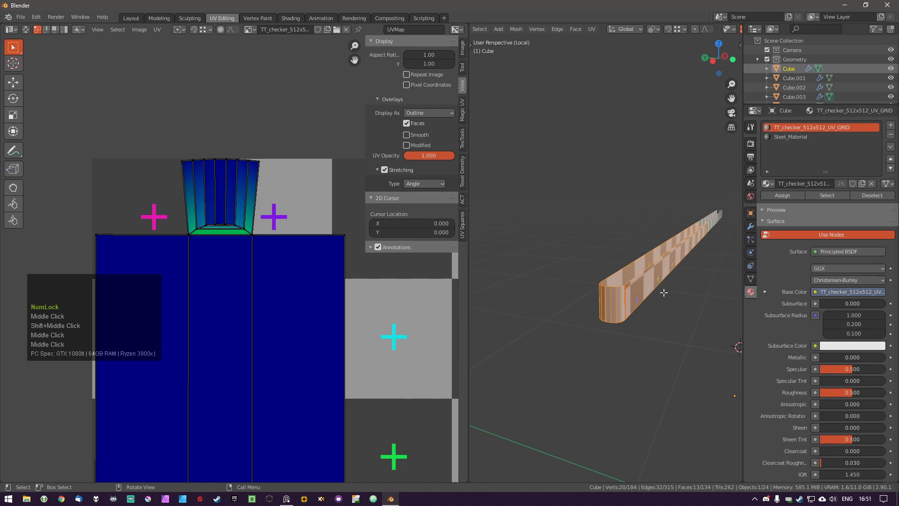
mouse_move(664, 293)
middle_mouse_down()
mouse_move(665, 319)
mouse_move(670, 276)
middle_mouse_up()
key("a")
scroll(664, 322, "up", 2)
middle_click_drag(670, 276, 634, 292, "shift")
scroll(583, 211, "up", 2)
scroll(576, 214, "down", 3)
scroll(609, 269, "up", 1)
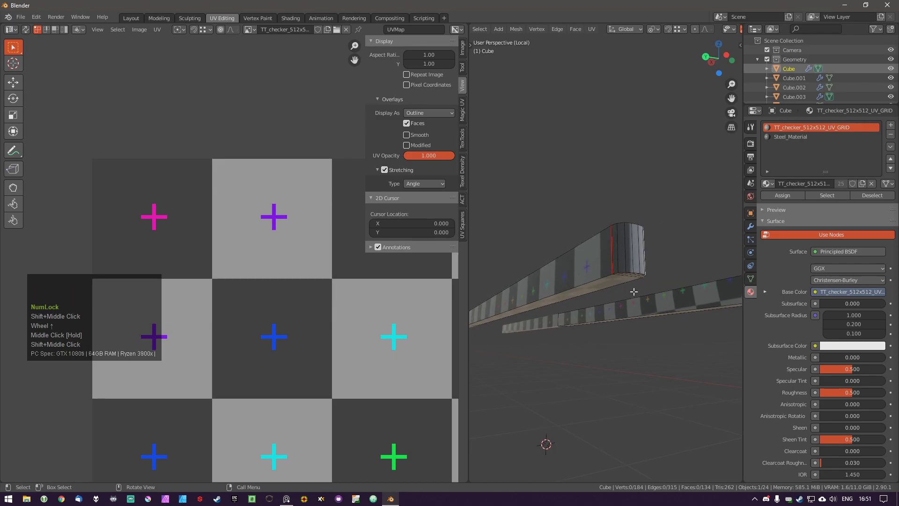
middle_click_drag(566, 275, 640, 335)
scroll(569, 267, "up", 2)
scroll(635, 283, "down", 2)
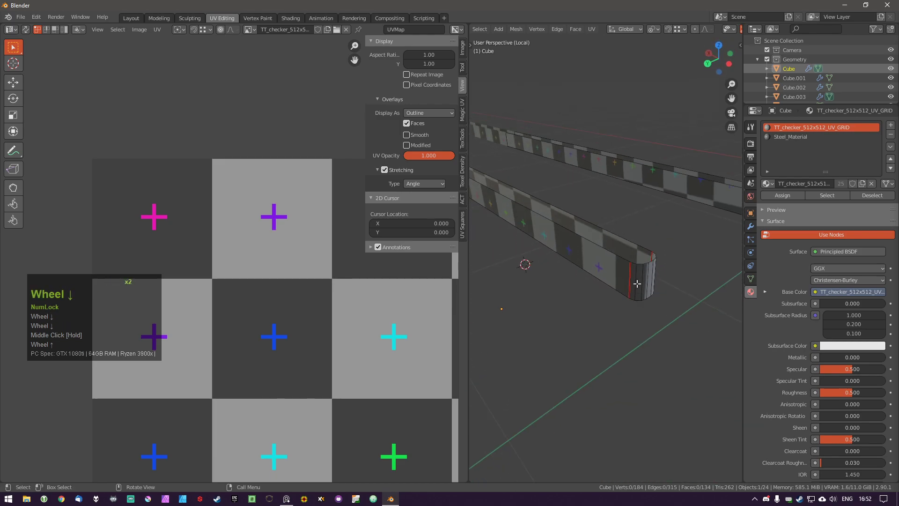
middle_click_drag(649, 287, 588, 287, "shift")
scroll(588, 288, "down", 2)
scroll(591, 270, "down", 2)
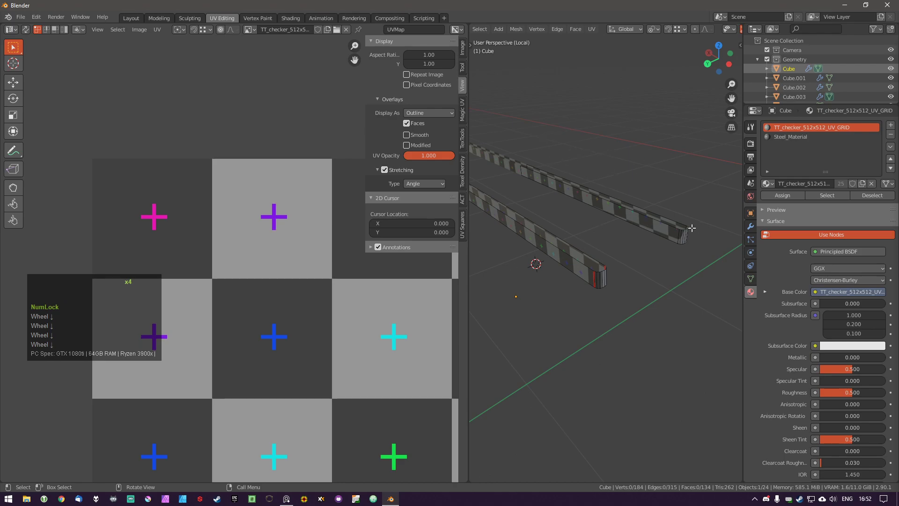
middle_click_drag(532, 279, 545, 283, "shift")
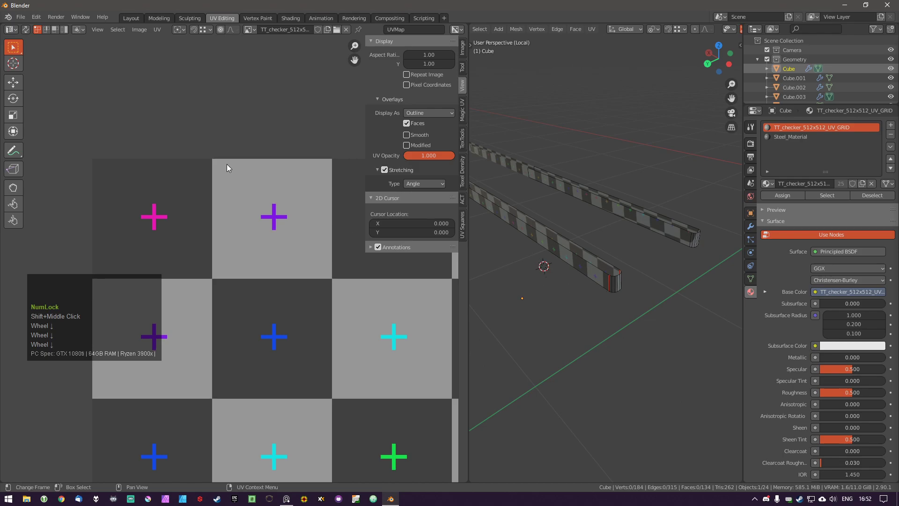
Inspect the vertical seam edge between the rail's long side and its rounded end.
scroll(142, 148, "down", 6)
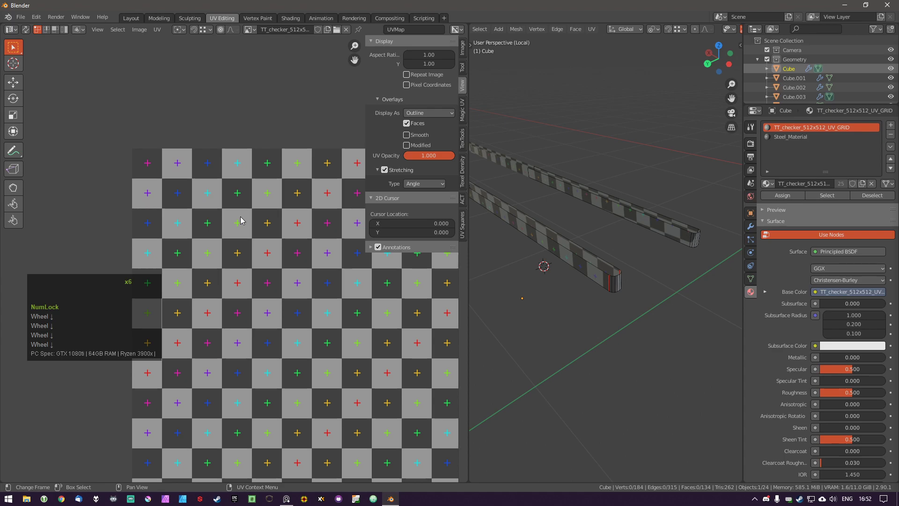
scroll(613, 297, "up", 4)
middle_click_drag(613, 297, 604, 277)
left_click(612, 286)
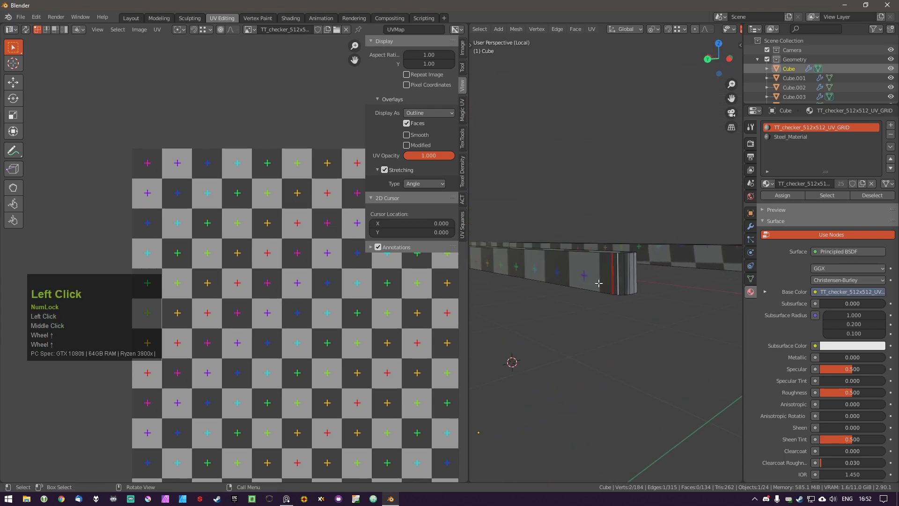
scroll(611, 271, "up", 2)
key("a")
middle_click_drag(610, 266, 604, 281)
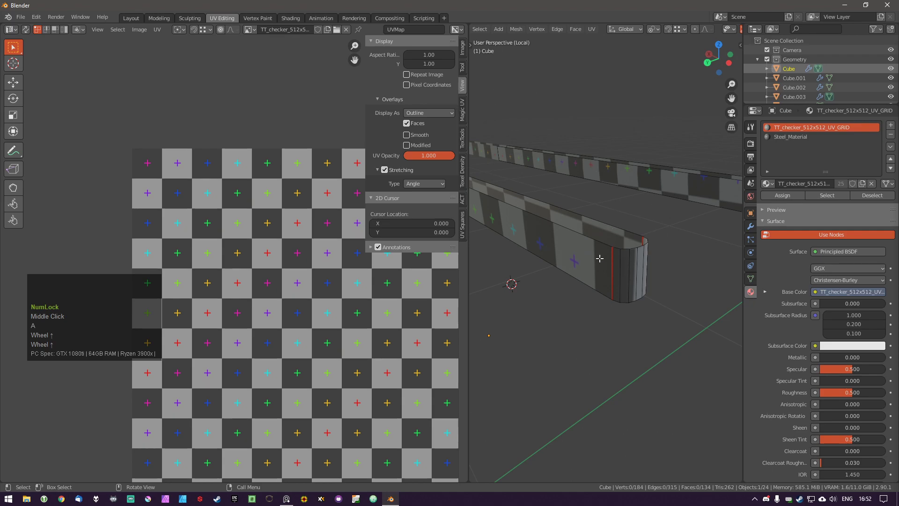
left_click(614, 278)
scroll(632, 234, "up", 1)
middle_click_drag(610, 278, 612, 297)
key("a")
left_click(608, 275)
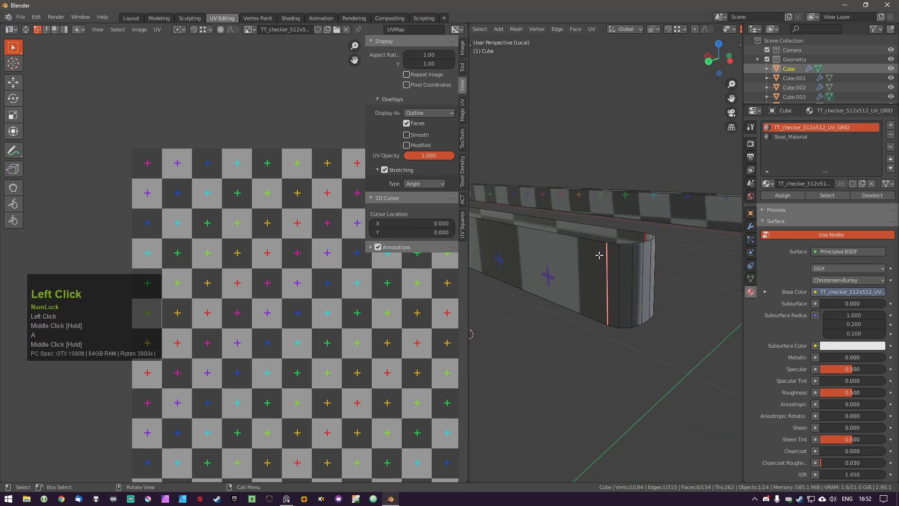
scroll(598, 255, "down", 2)
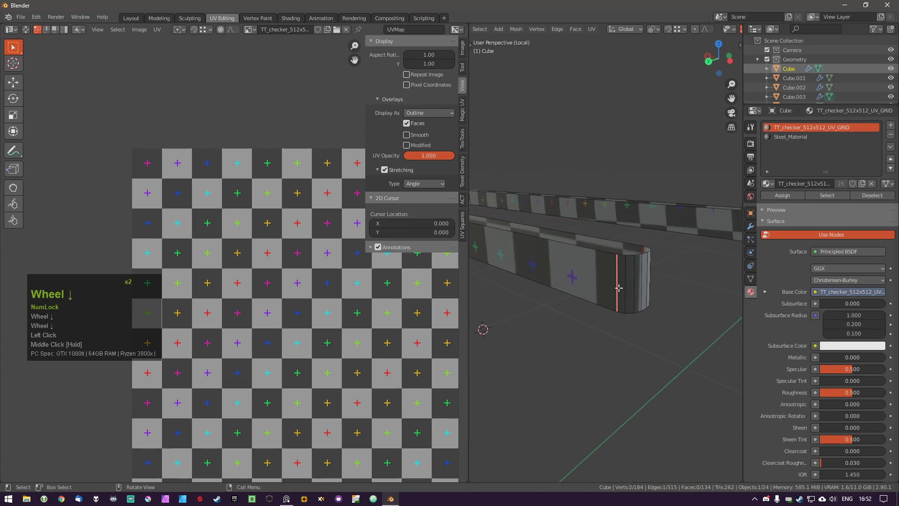
middle_click_drag(633, 293, 625, 265, "shift")
scroll(625, 265, "down", 2)
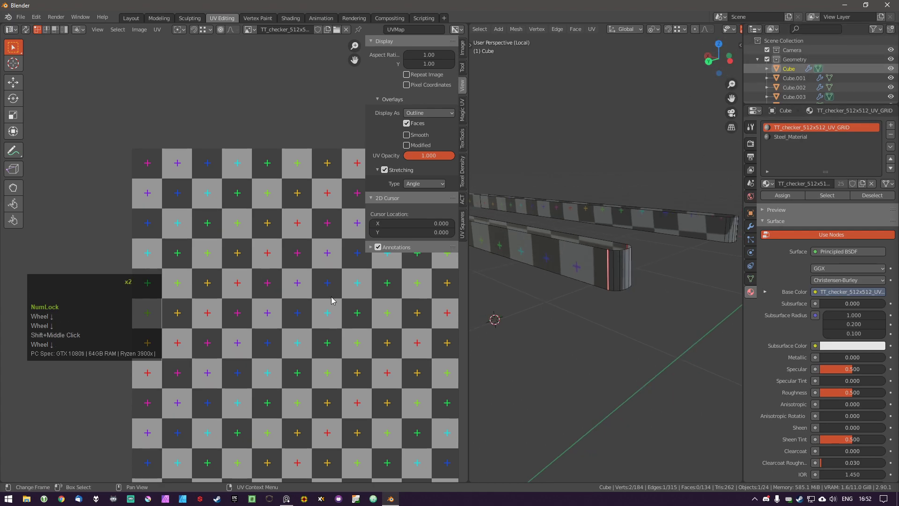
middle_click_drag(331, 301, 323, 296)
scroll(153, 119, "down", 1)
middle_click_drag(153, 119, 134, 115)
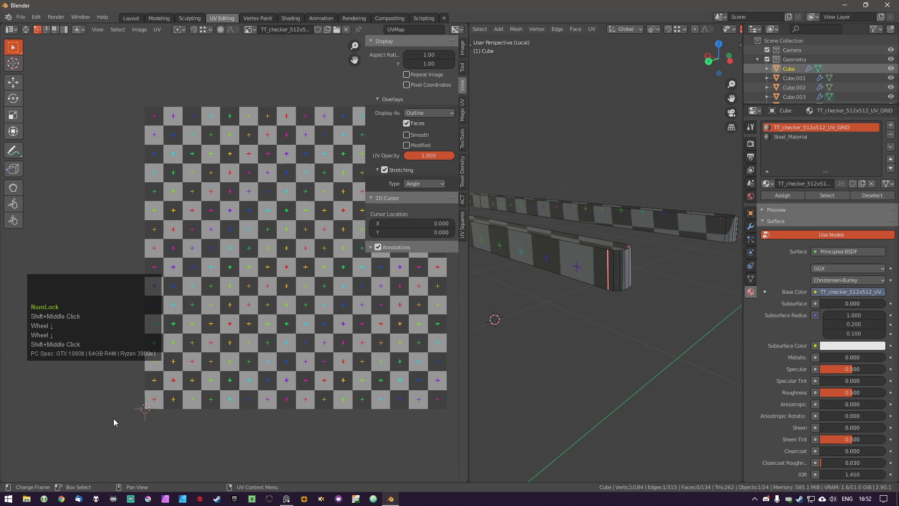
scroll(263, 246, "down", 1)
middle_click_drag(263, 245, 232, 250)
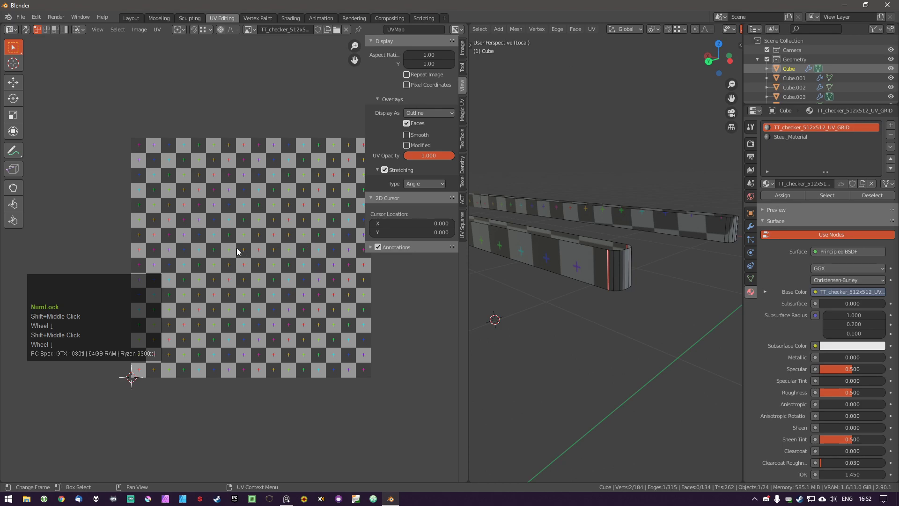
middle_click_drag(278, 241, 271, 242)
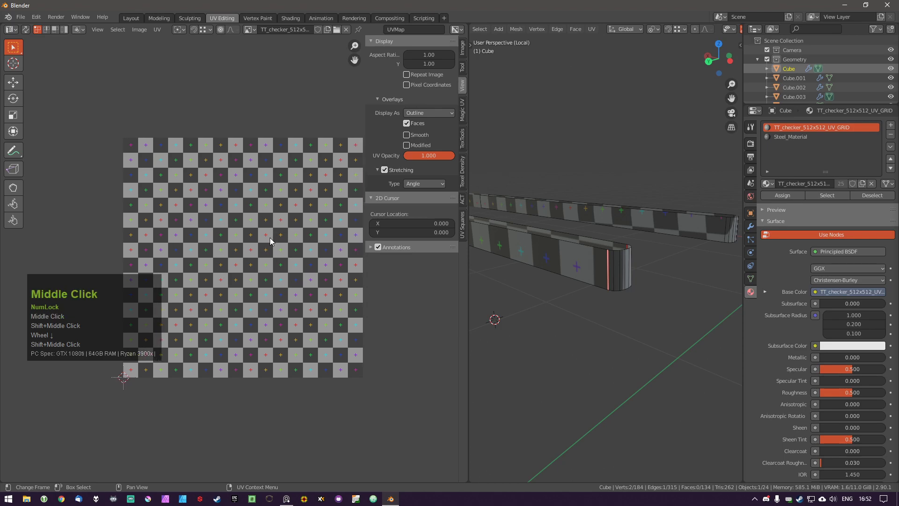
Select the whole seamed rail and unwrap it again.
scroll(609, 272, "up", 2)
mouse_move(598, 278)
middle_mouse_down()
mouse_move(588, 255)
mouse_move(616, 237)
mouse_move(605, 234)
mouse_move(616, 291)
mouse_move(600, 283)
middle_mouse_up()
key("a")
left_click(602, 266)
key("l")
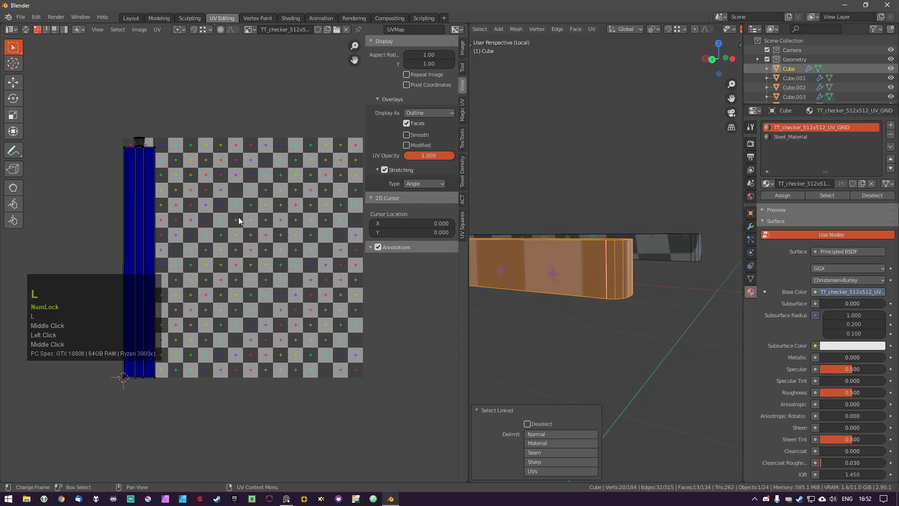
key("u")
key("a")
Mark a seam on the edge crossing the rail's underside at the rounded end, joining the two vertical seams.
middle_click_drag(609, 225, 615, 289)
left_click(615, 287, "alt+shift")
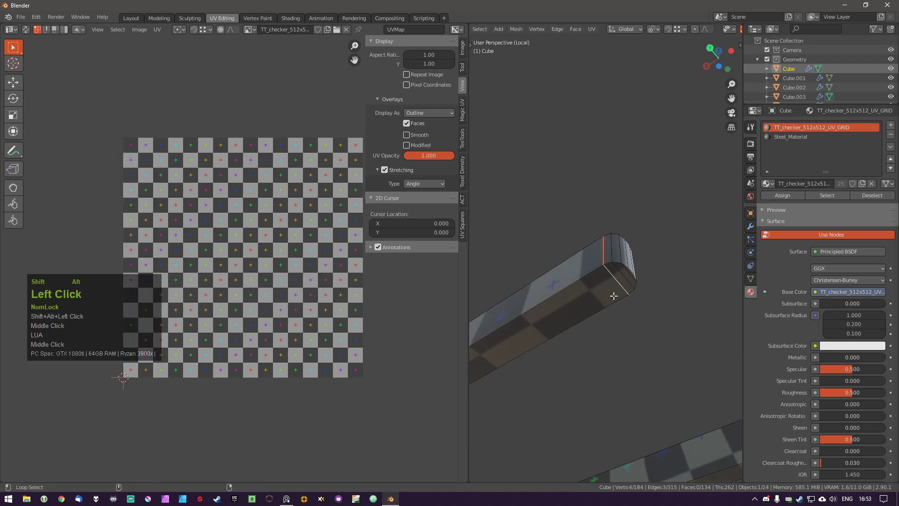
key("ctrl+e")
left_click(617, 294)
key("a")
Select the entire rail and unwrap it with the end seam around the rounded cap.
key("l")
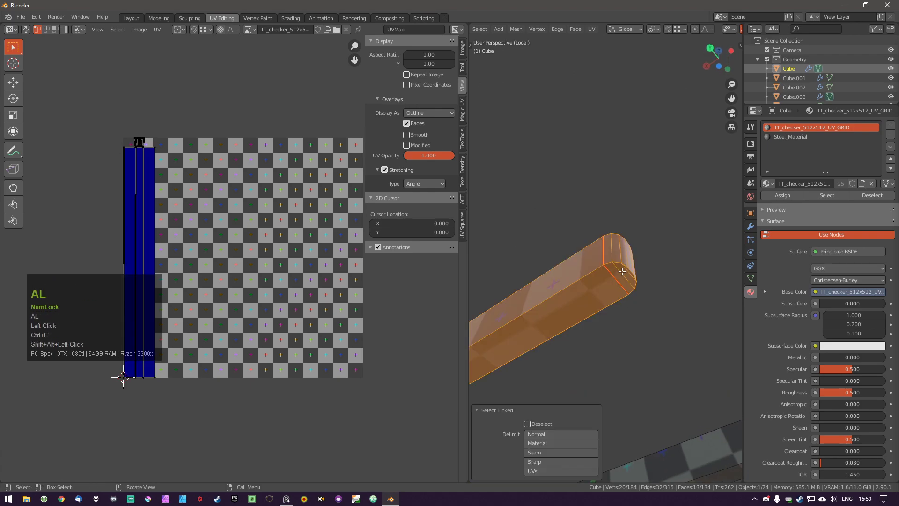
key("u")
middle_click_drag(204, 320, 226, 341)
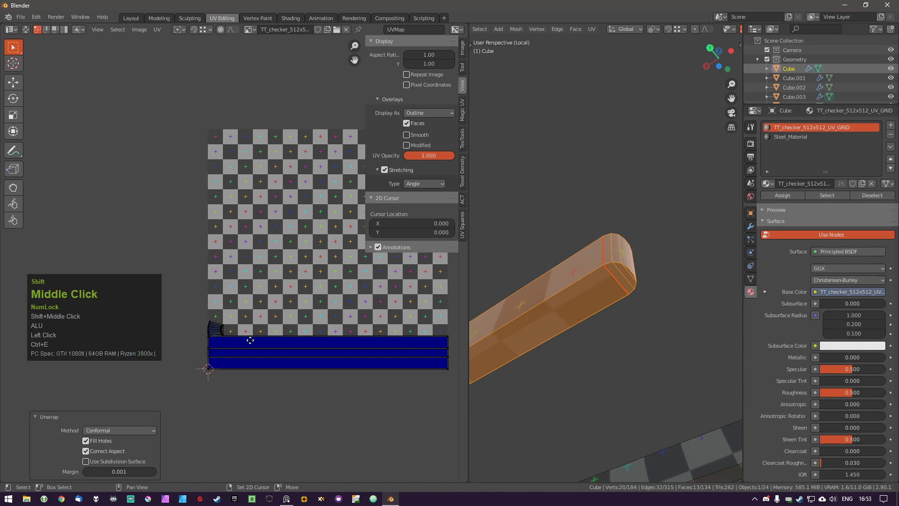
scroll(253, 327, "up", 3)
With island selection, move the rounded end's UV island about 0.025 in X and 0.048 in Y, away from the rail island.
left_click(246, 321)
key("Tab")
left_click(236, 323)
key("g")
left_click(223, 287)
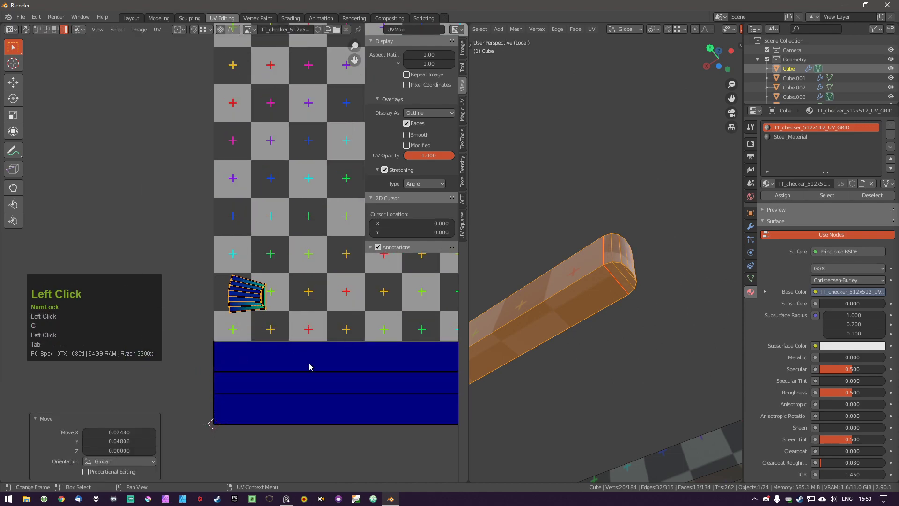
scroll(201, 333, "up", 1)
key("a")
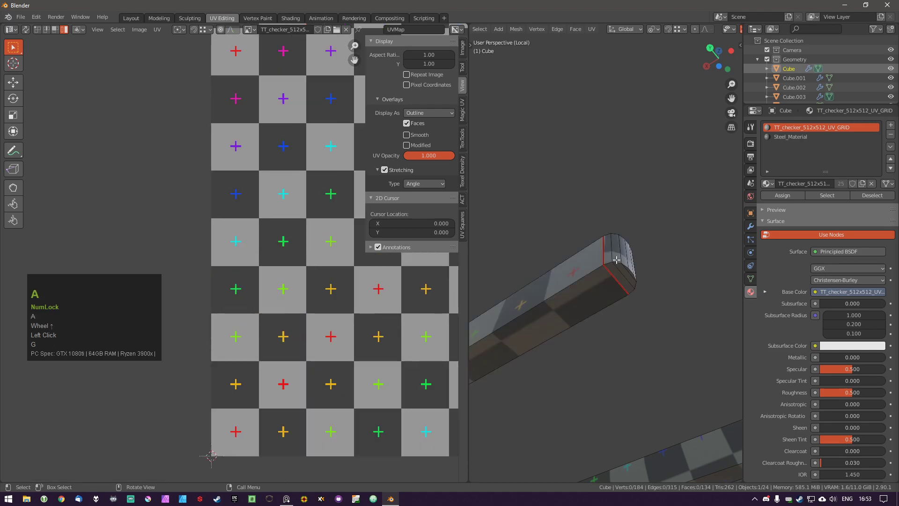
In vertex selection mode, select the four corner vertices along the seam around the rail's rounded end.
scroll(576, 281, "up", 1)
middle_click_drag(576, 281, 598, 295)
key("Tab")
scroll(591, 264, "up", 1)
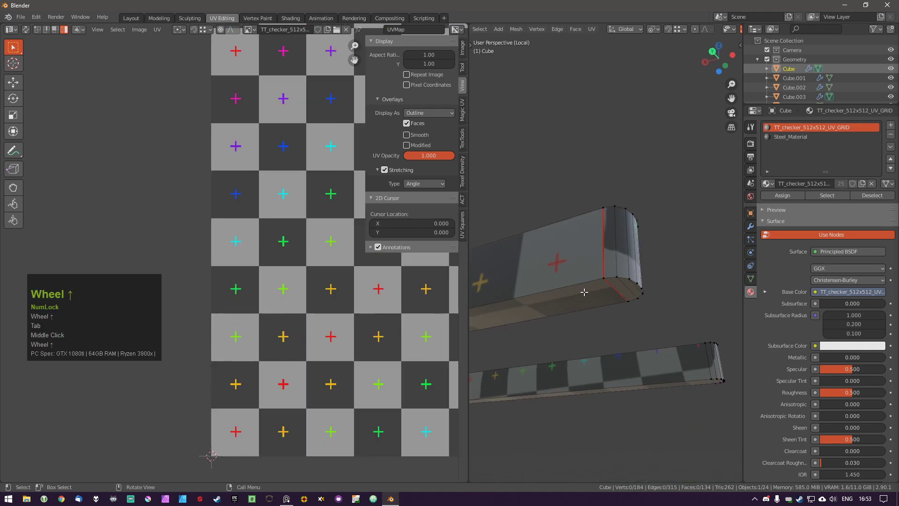
left_click(598, 210)
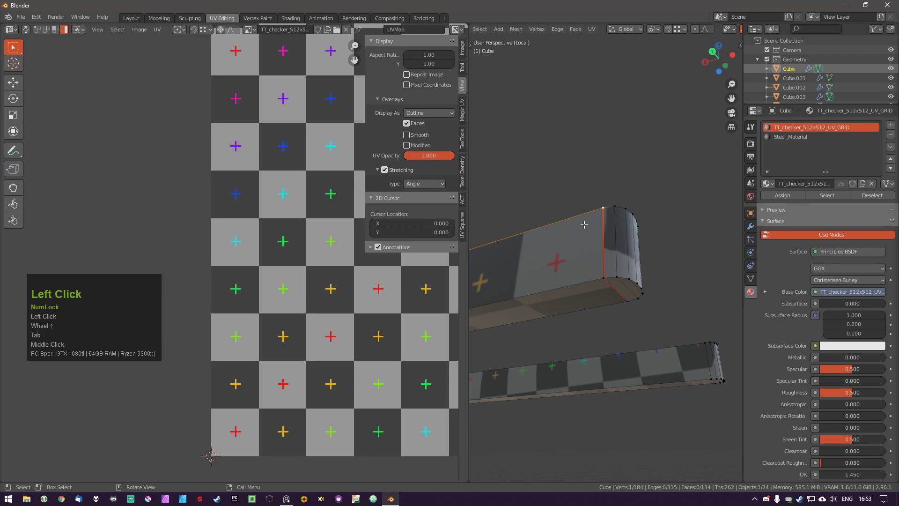
left_click(603, 275)
double_click(629, 307, "shift")
middle_click_drag(629, 307, 601, 268)
left_click(657, 207, "shift")
middle_click_drag(656, 206, 586, 232)
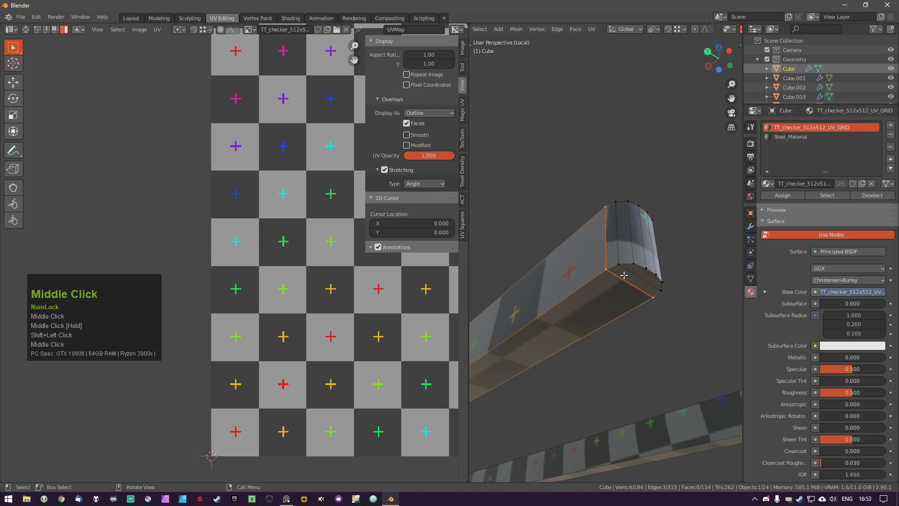
key("a")
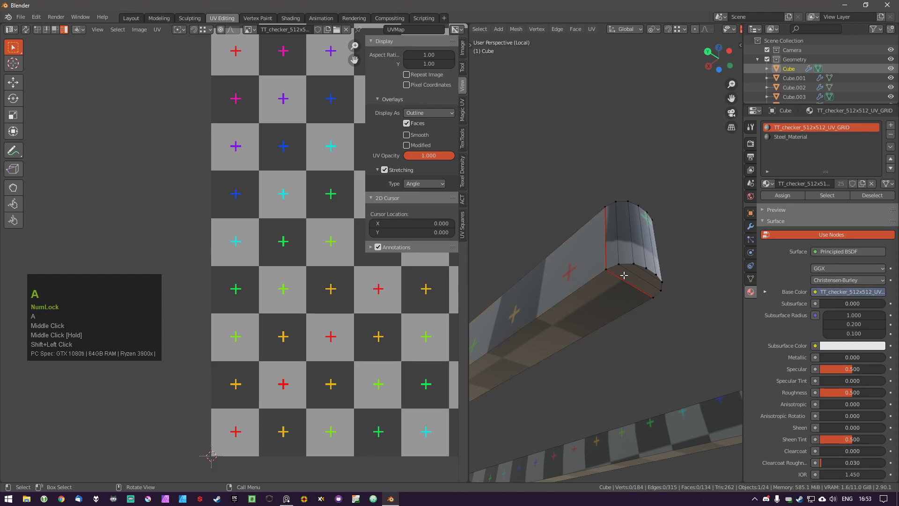
scroll(623, 275, "down", 2)
key("Tab")
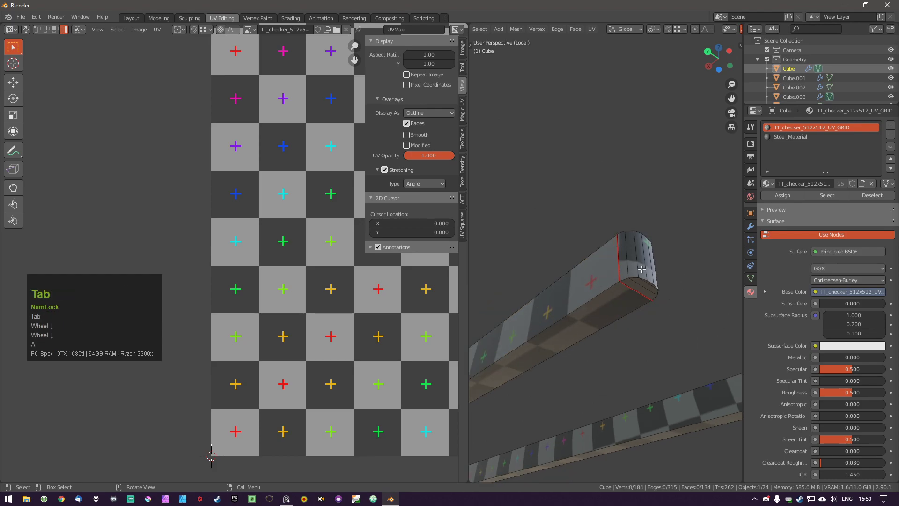
key("l")
key("ctrl+e")
left_click(575, 302)
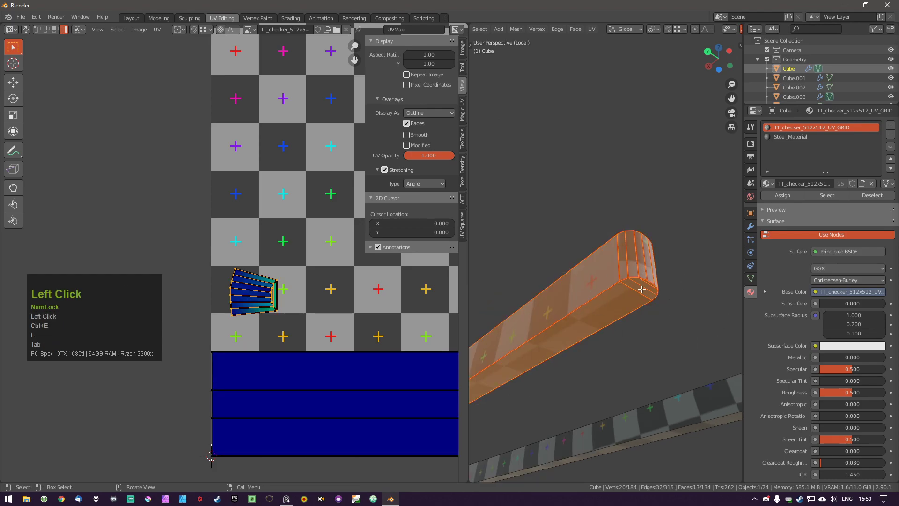
middle_click_drag(545, 291, 614, 292)
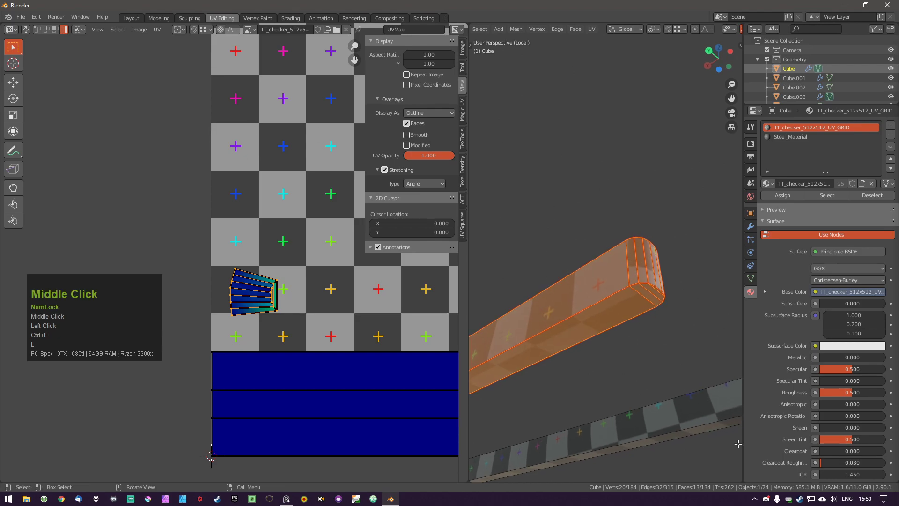
scroll(628, 300, "down", 2)
key("ctrl+z")
key("ctrl+z")
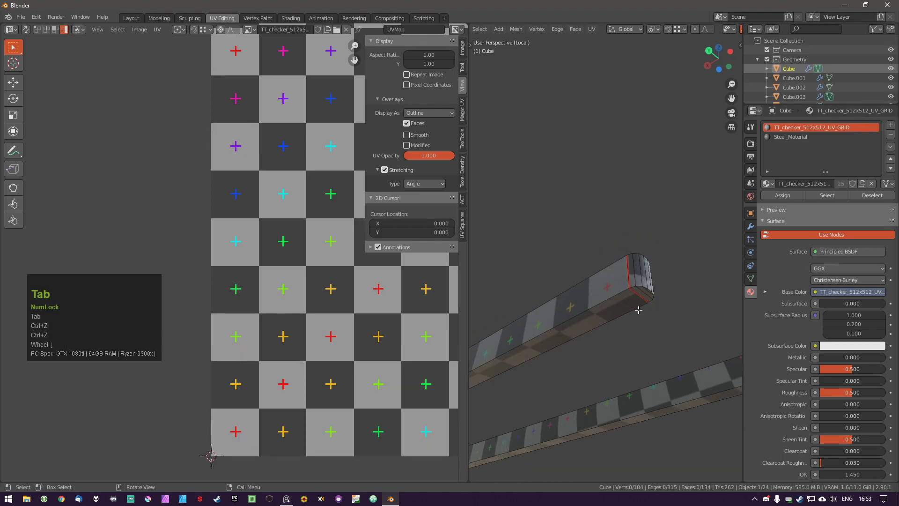
Clear the seam from the edge crossing the rail's underside at the rounded end.
left_click(631, 273)
middle_click_drag(633, 274, 626, 322)
scroll(660, 285, "up", 2)
key("ctrl+e")
left_click(634, 296)
key("a")
scroll(643, 277, "down", 2)
scroll(642, 277, "down", 1)
scroll(651, 309, "down", 3)
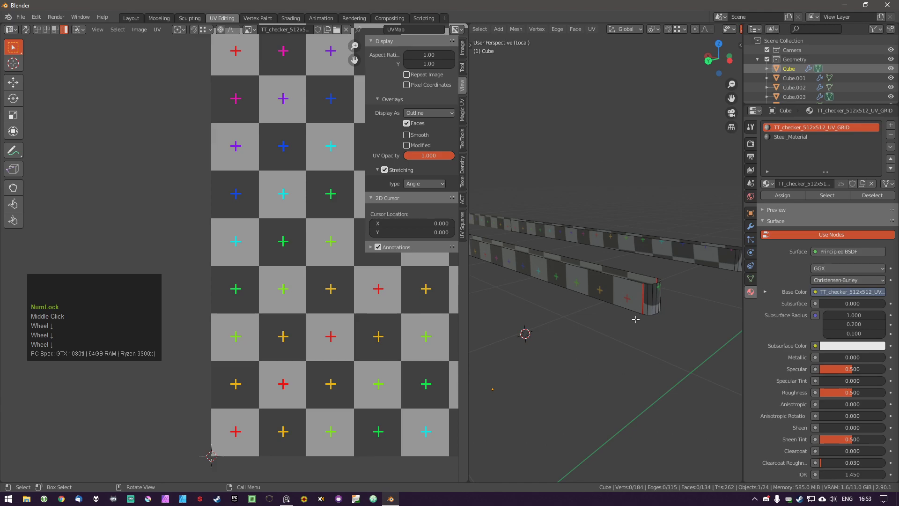
Select the entire rail and unwrap it without the underside seam at the rounded end.
scroll(646, 314, "down", 2)
middle_click_drag(638, 311, 637, 240)
scroll(628, 316, "up", 1)
scroll(656, 309, "up", 3)
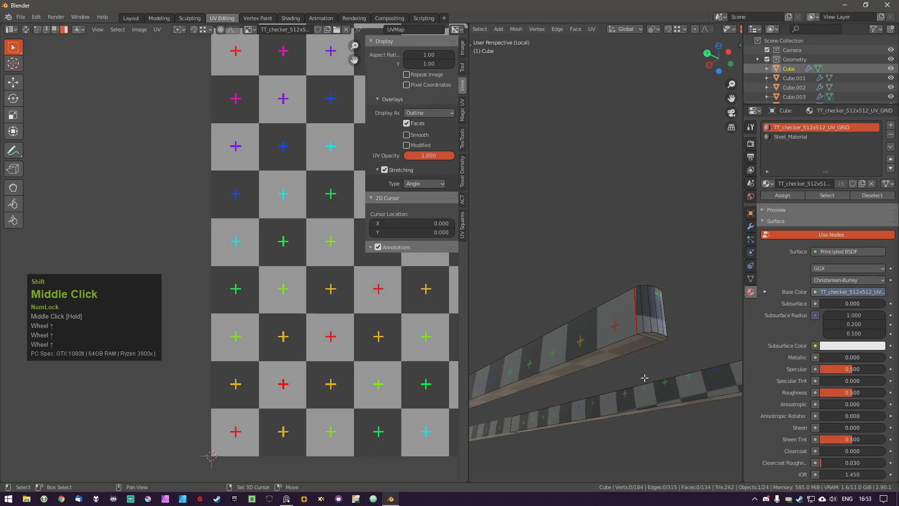
scroll(628, 301, "down", 2)
middle_click_drag(618, 311, 603, 294, "shift")
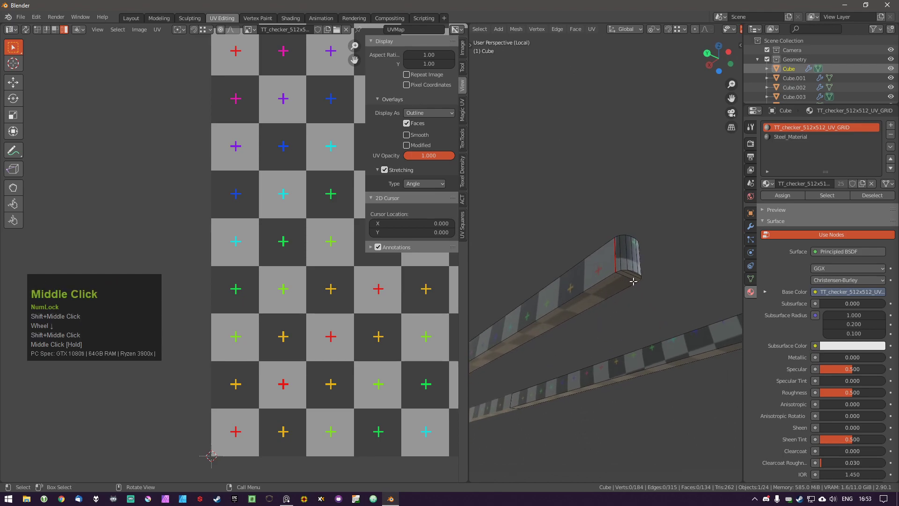
middle_click_drag(633, 281, 638, 281)
scroll(369, 292, "down", 2)
middle_click_drag(370, 292, 305, 314, "shift")
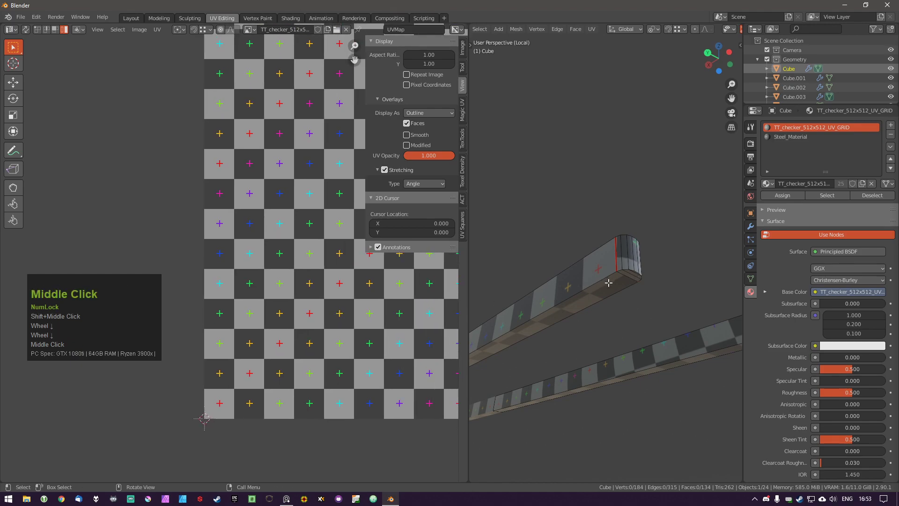
key("l")
scroll(386, 314, "down", 2)
middle_click_drag(386, 315, 317, 314, "shift")
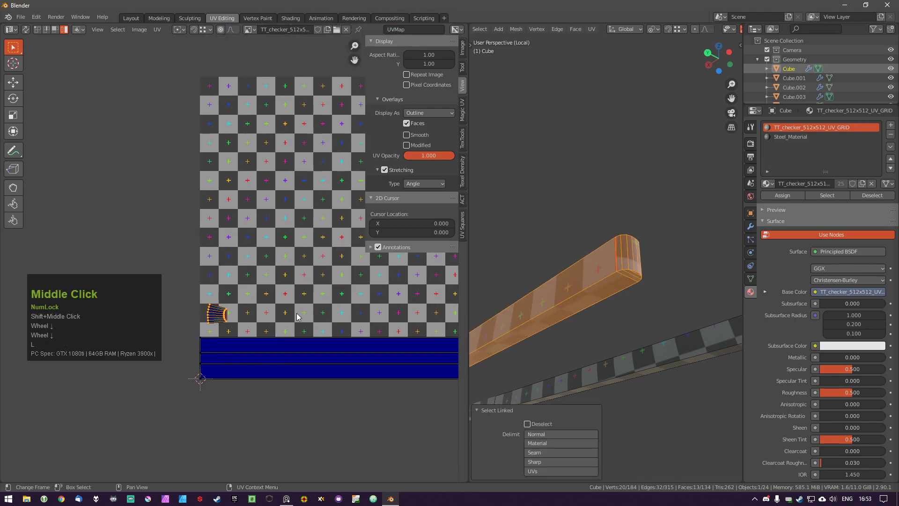
key("u")
key("a")
Examine the stretching on the rounded end's part of the rail's UV island.
scroll(257, 192, "up", 3)
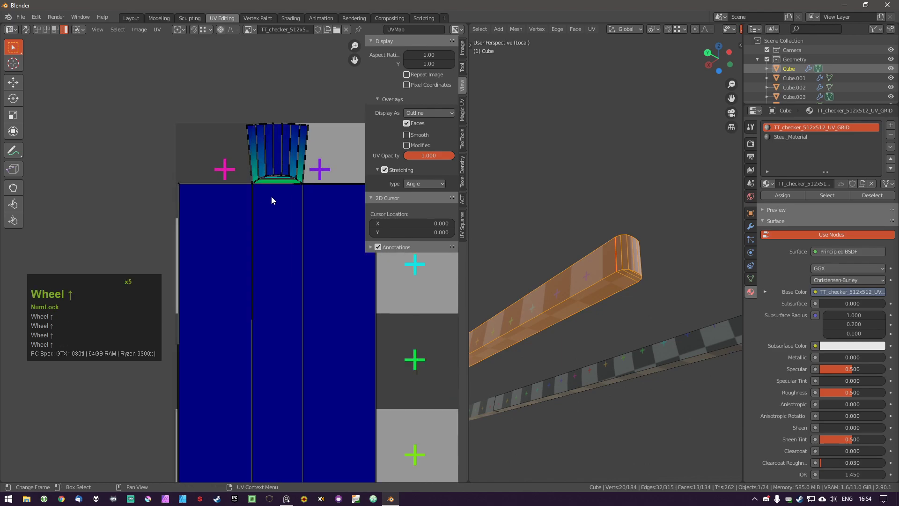
scroll(267, 189, "up", 4)
scroll(267, 229, "down", 3)
scroll(234, 243, "up", 2)
middle_click_drag(216, 221, 209, 213)
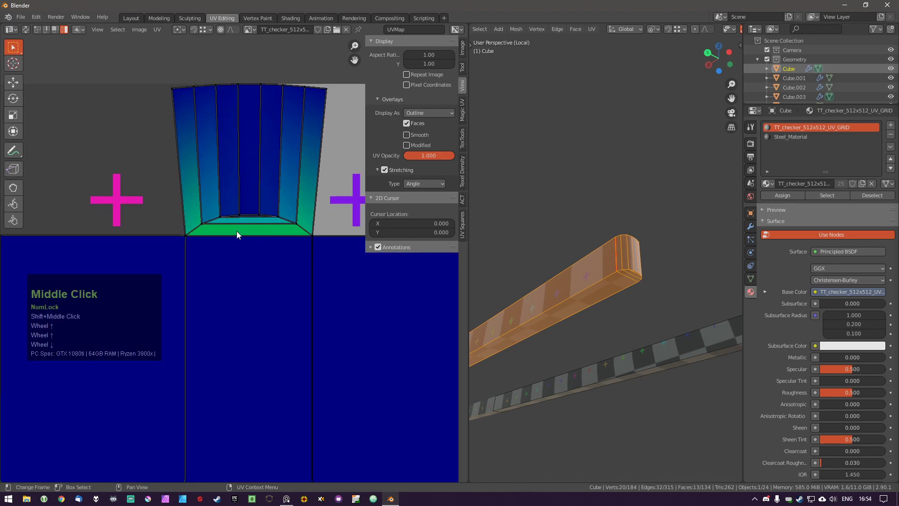
scroll(287, 246, "down", 5)
key("a")
Select the whole rail, scale its UVs by about 3.508 and move them along X over the checker grid.
middle_click_drag(627, 256, 630, 282)
key("Tab")
scroll(632, 256, "up", 1)
key("Tab")
key("l")
scroll(255, 278, "down", 3)
middle_click_drag(361, 377, 307, 306)
scroll(334, 336, "down", 2)
key("a")
key("s")
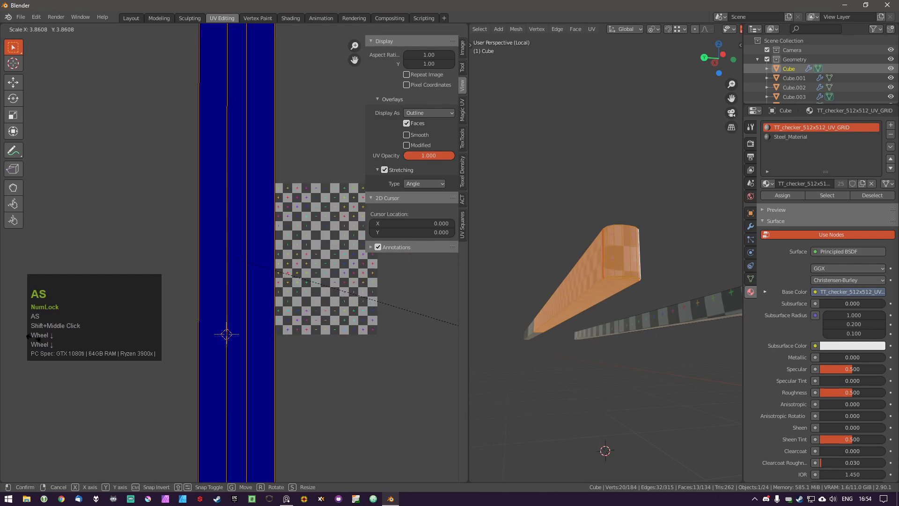
left_click(10, 338)
key("g")
middle_click(325, 300)
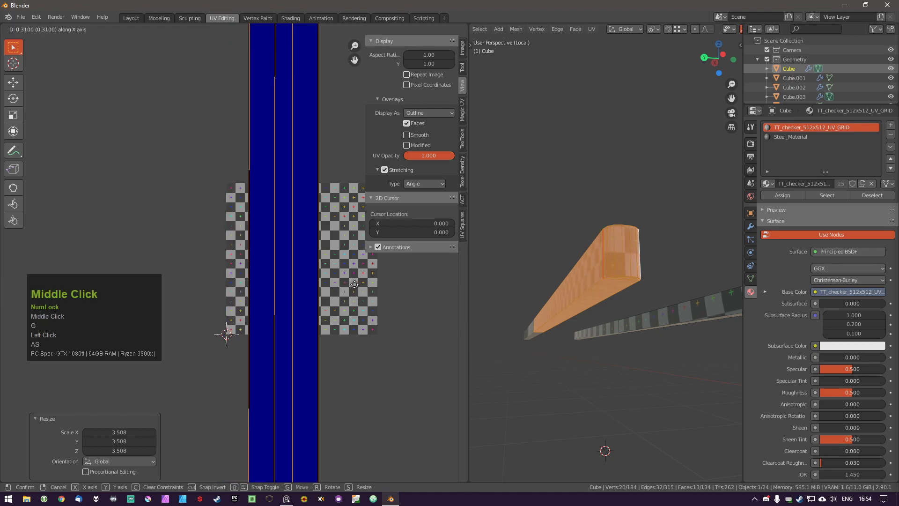
left_click(342, 295)
Examine the checker texture from several angles around the rail's rounded end and underside.
key("a")
scroll(617, 258, "up", 1)
scroll(617, 258, "up", 1)
middle_click_drag(617, 258, 659, 279)
scroll(595, 270, "up", 1)
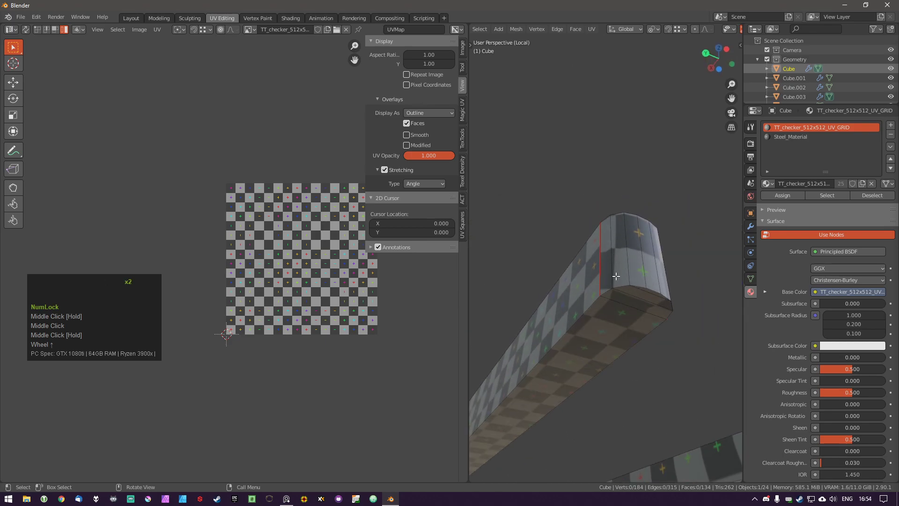
middle_click_drag(574, 310, 602, 282)
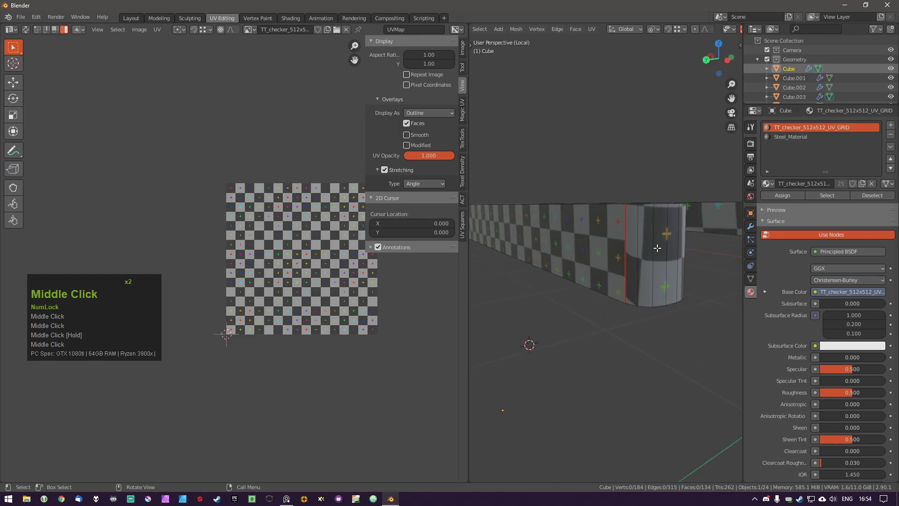
middle_click_drag(669, 244, 645, 266, "shift")
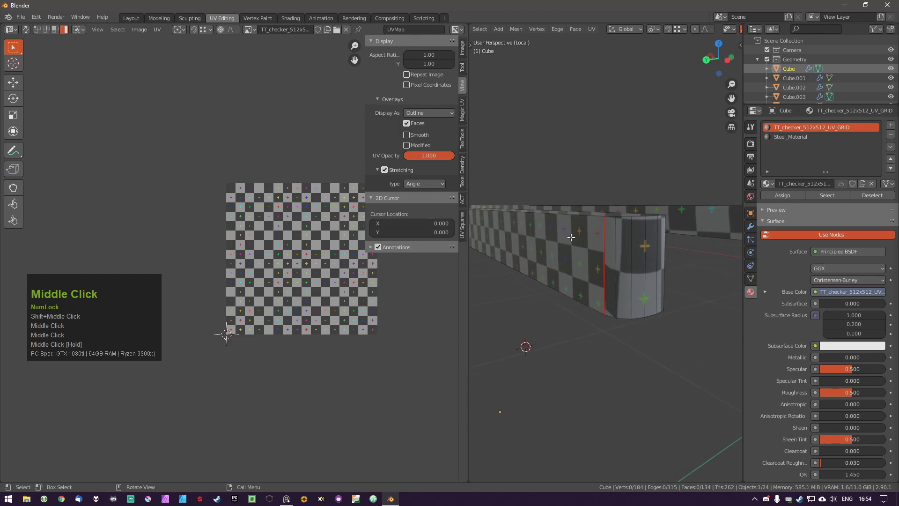
middle_click_drag(570, 248, 523, 247)
mouse_move(638, 280)
middle_mouse_down()
mouse_move(667, 256)
mouse_move(642, 258)
mouse_move(666, 264)
mouse_move(649, 276)
middle_mouse_up()
middle_click_drag(583, 281, 622, 284)
middle_click_drag(591, 308, 644, 300, "shift")
scroll(643, 292, "down", 2)
Restore the rail selection and unwrap it again with the Conformal method.
key("ctrl+z")
scroll(261, 246, "down", 3)
key("u")
scroll(260, 215, "up", 3)
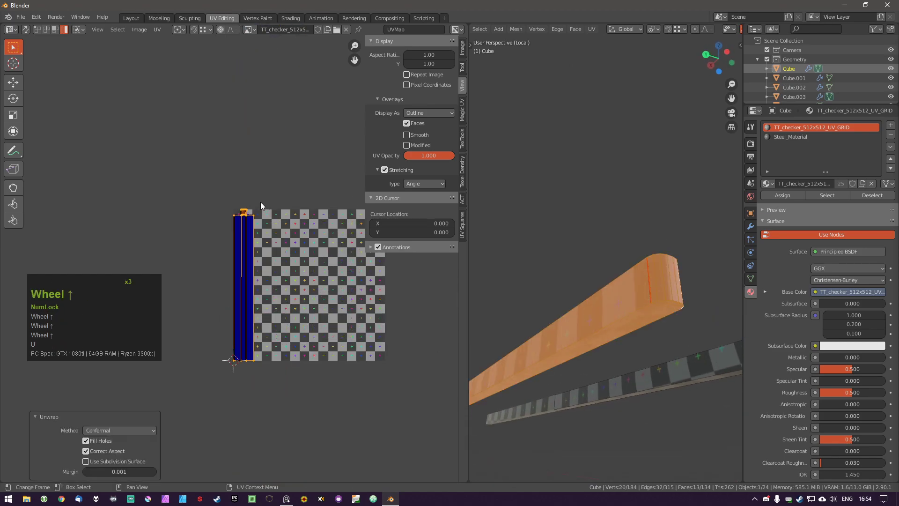
scroll(259, 211, "up", 5)
middle_click_drag(240, 229, 251, 219, "shift")
scroll(249, 215, "up", 2)
key("shift+a")
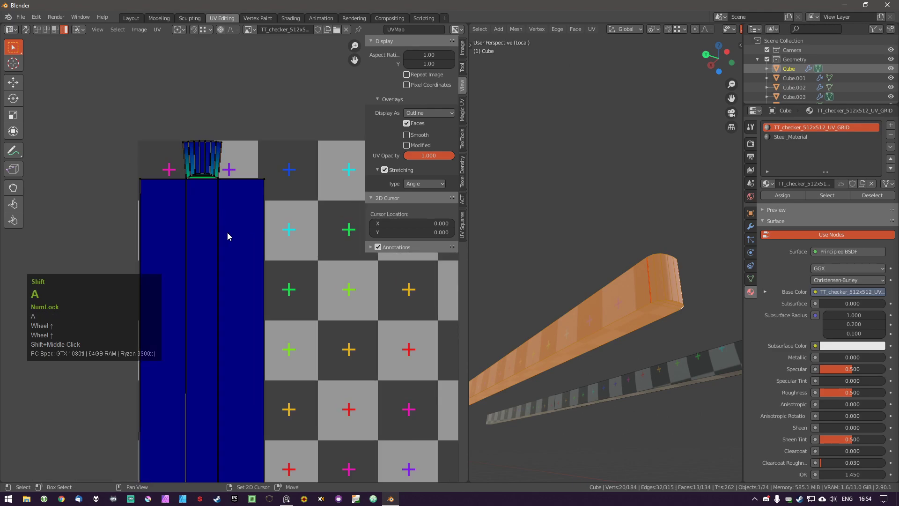
Unwrap the rail with the Angle Based method and check the stretching on the rounded end's island.
middle_click_drag(258, 269, 273, 271)
key("l")
key("a")
key("a")
key("u")
left_click(117, 430)
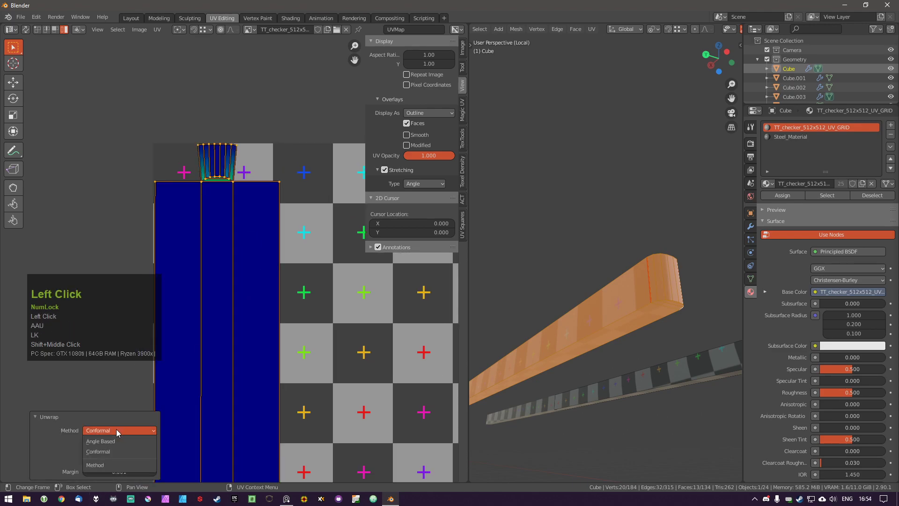
left_click(116, 440)
scroll(335, 310, "down", 4)
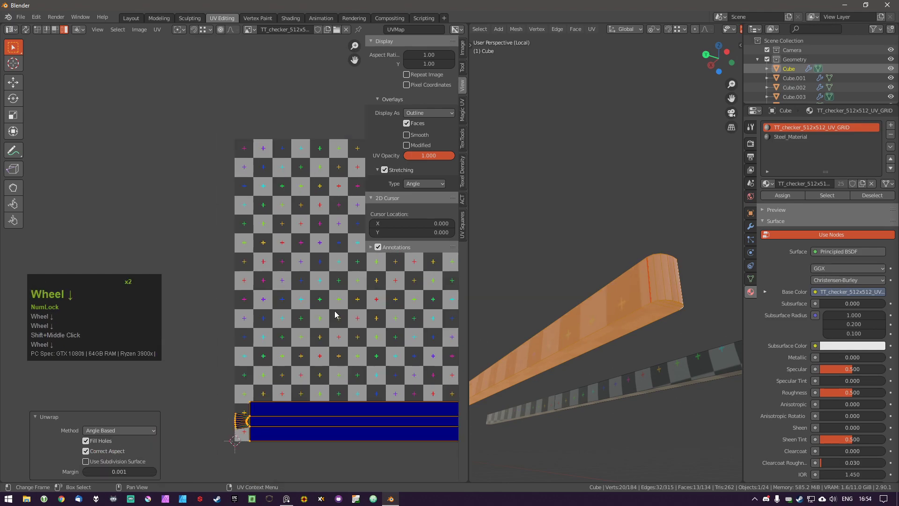
middle_click_drag(269, 361, 251, 331)
scroll(234, 408, "up", 5)
middle_click_drag(233, 404, 259, 357)
key("a")
key("a")
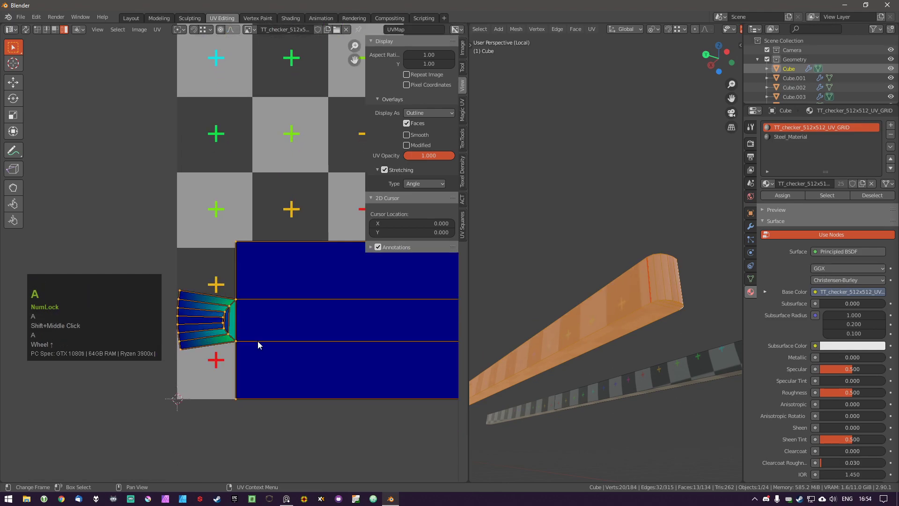
Unwrap the rail with the method set back to Conformal and check the rounded end's island.
scroll(257, 345, "down", 2)
key("l")
key("u")
left_click(136, 430)
left_click(136, 450)
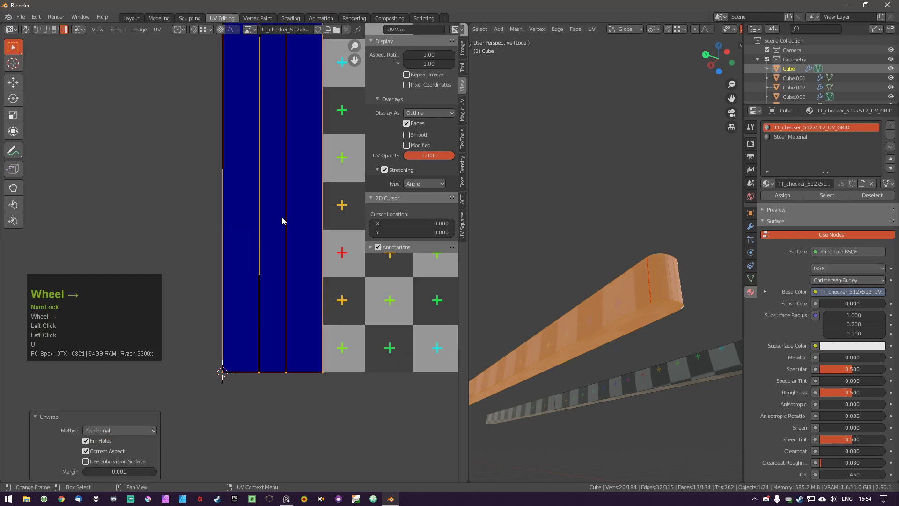
scroll(281, 217, "down", 1)
middle_click_drag(280, 217, 261, 271, "shift")
scroll(271, 164, "down", 2)
scroll(273, 166, "up", 3)
scroll(255, 120, "up", 2)
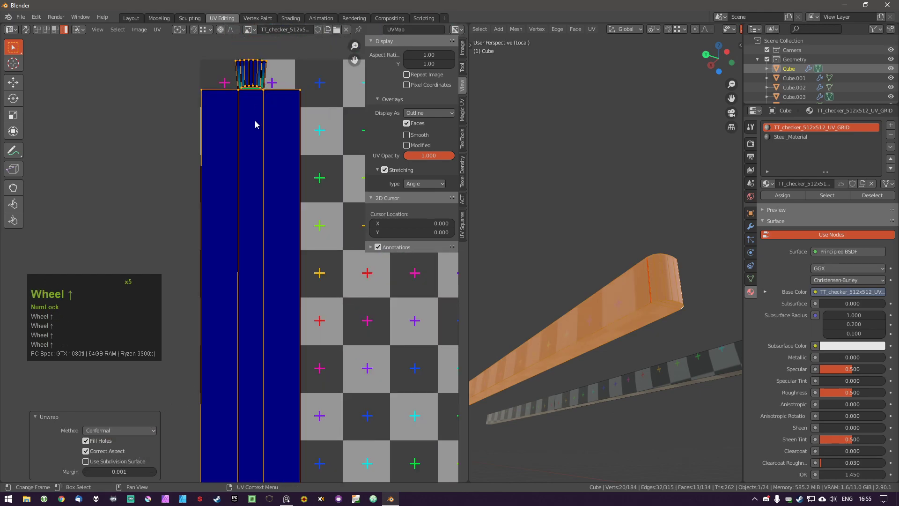
key("a")
key("a")
Mark a seam along the curved bottom edge of the rail's rounded end, joining the two vertical seams.
scroll(293, 242, "down", 3)
key("a")
middle_click_drag(586, 279, 608, 270, "shift")
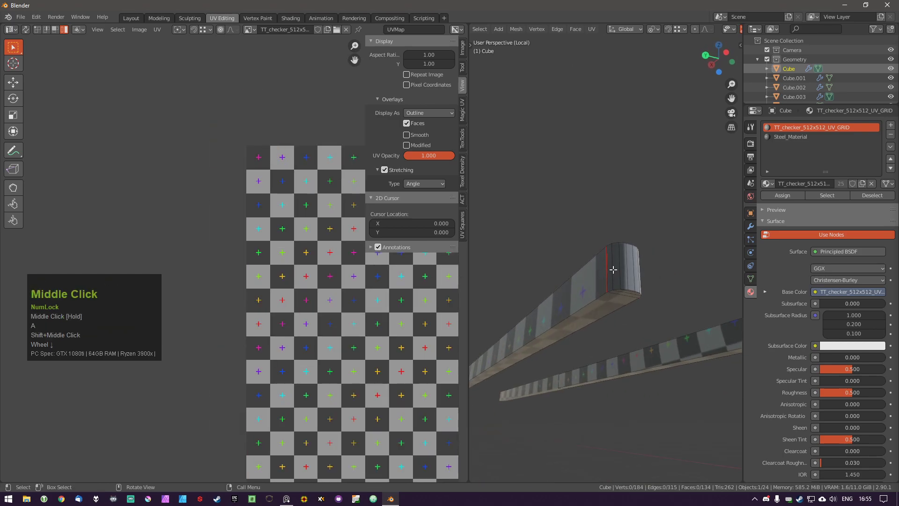
scroll(612, 267, "up", 1)
middle_click_drag(613, 268, 620, 298)
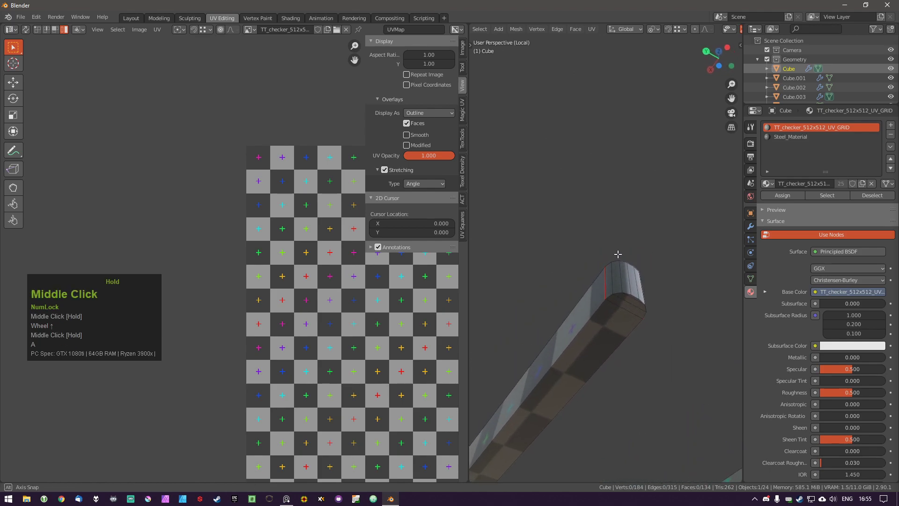
scroll(620, 301, "up", 2)
left_click(602, 292)
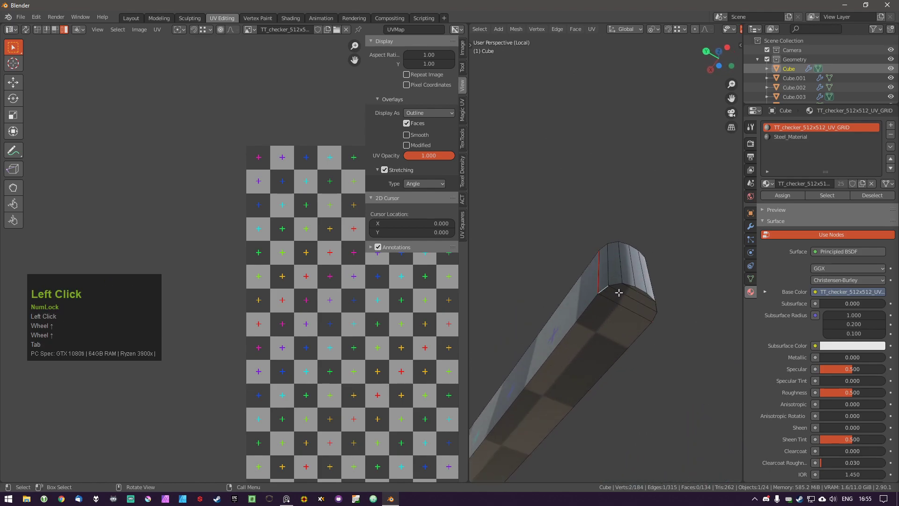
left_click(631, 284, "ctrl")
middle_click_drag(631, 284, 616, 305)
left_click(648, 295, "shift")
left_click(663, 311, "ctrl")
left_click(603, 318)
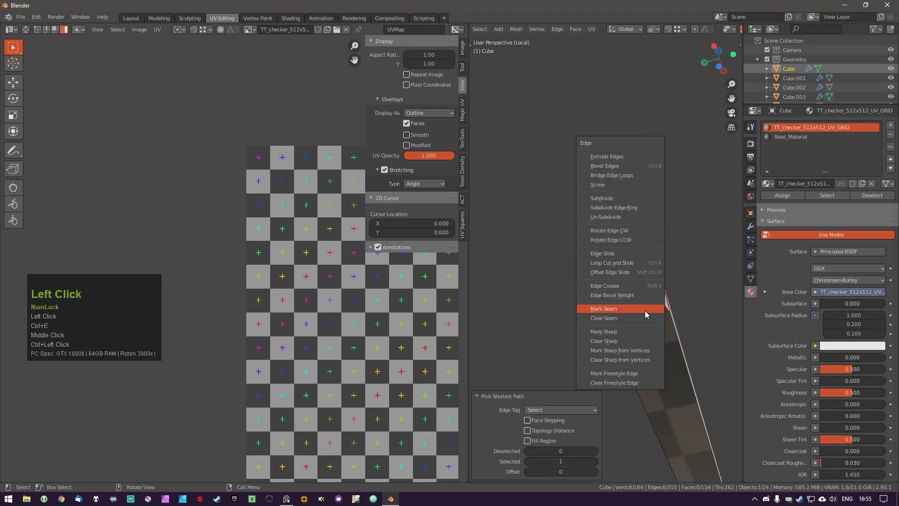
Select the entire rail and unwrap it with the seam following the curved bottom edge.
key("a")
key("l")
key("u")
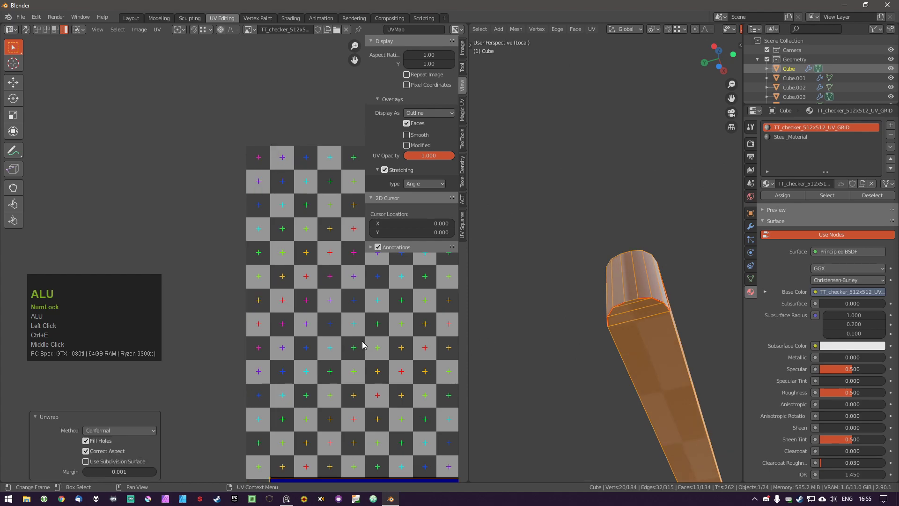
middle_click_drag(361, 343, 285, 259, "shift")
key("a")
Examine the stretching and the gap where the rounded end's UVs meet the rail island.
scroll(188, 427, "up", 6)
middle_click_drag(213, 404, 310, 384, "shift")
scroll(326, 375, "up", 3)
scroll(331, 388, "down", 3)
scroll(311, 384, "down", 1)
scroll(311, 386, "down", 2)
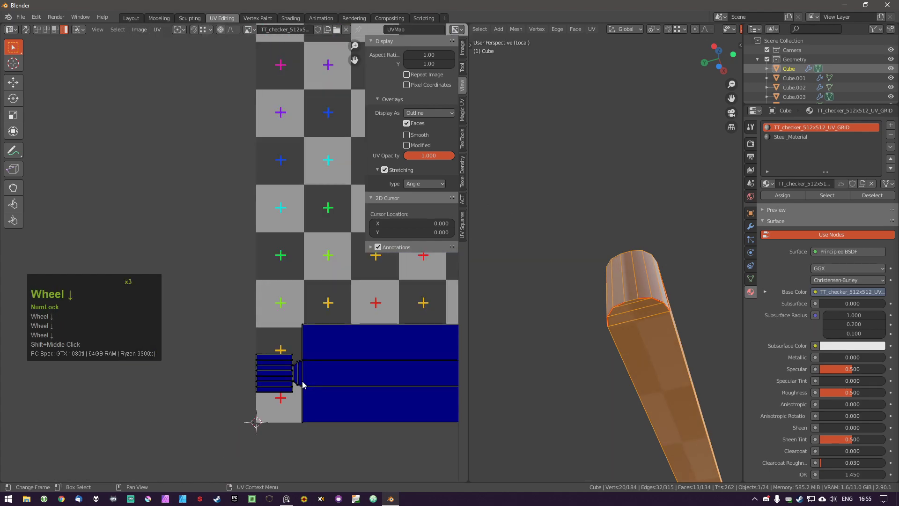
scroll(300, 374, "up", 8)
scroll(215, 393, "down", 7)
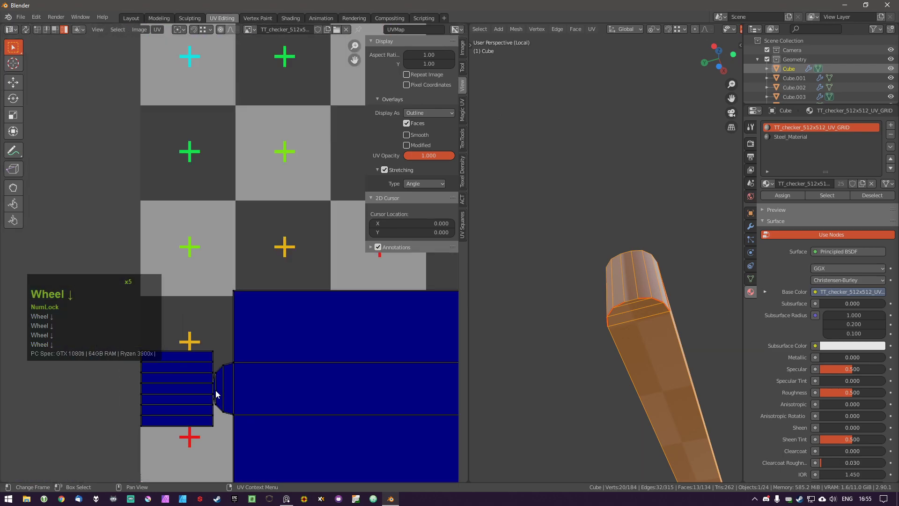
Select the whole rail and scale its UVs up about 5.9 times.
key("a")
middle_click(646, 312)
mouse_move(646, 312)
middle_mouse_down()
mouse_move(669, 315)
mouse_move(635, 301)
middle_mouse_up()
scroll(634, 313, "down", 2)
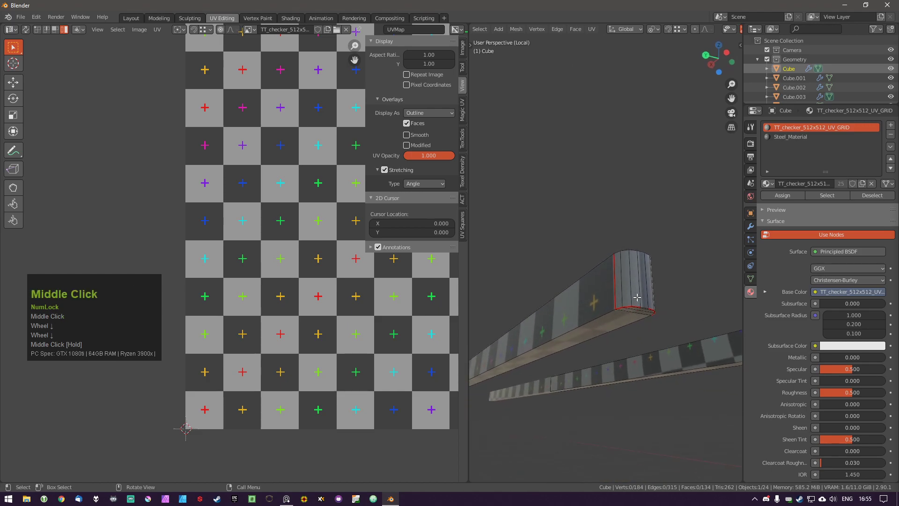
key("l")
scroll(323, 361, "down", 3)
middle_click_drag(325, 401, 284, 331, "shift")
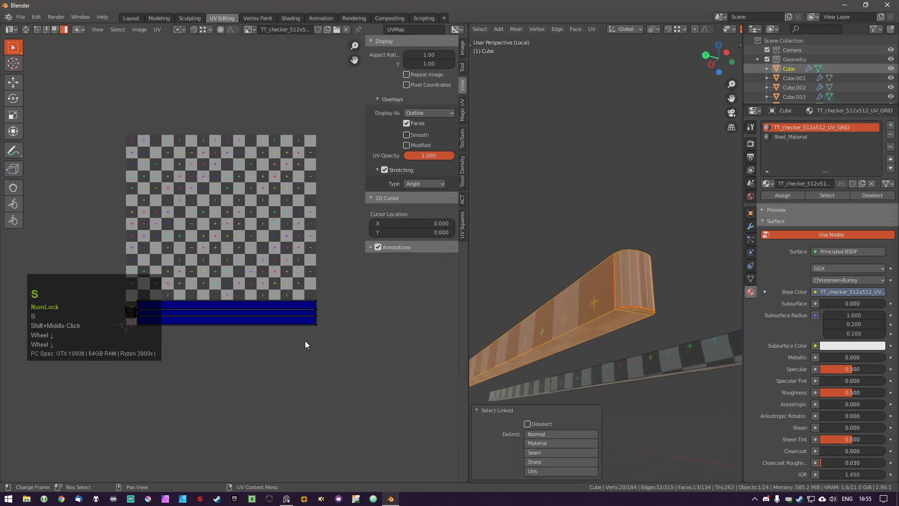
key("a")
key("s")
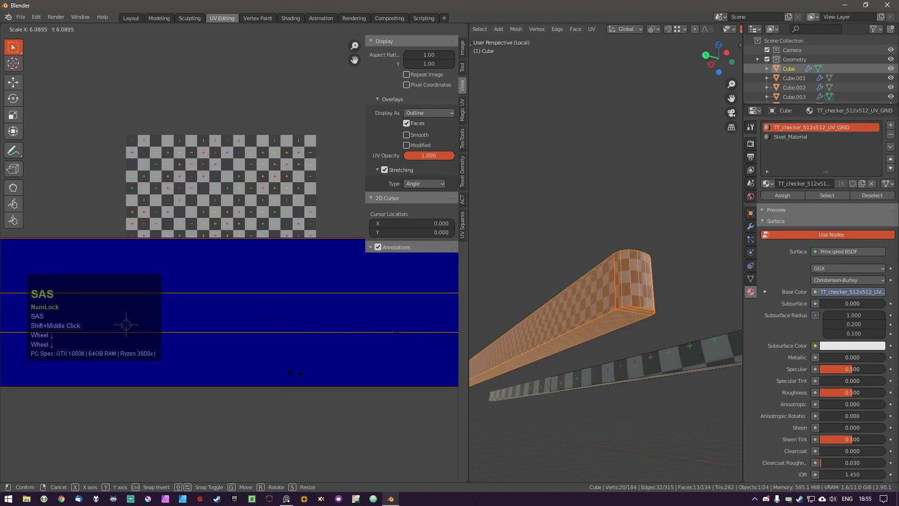
key("shift")
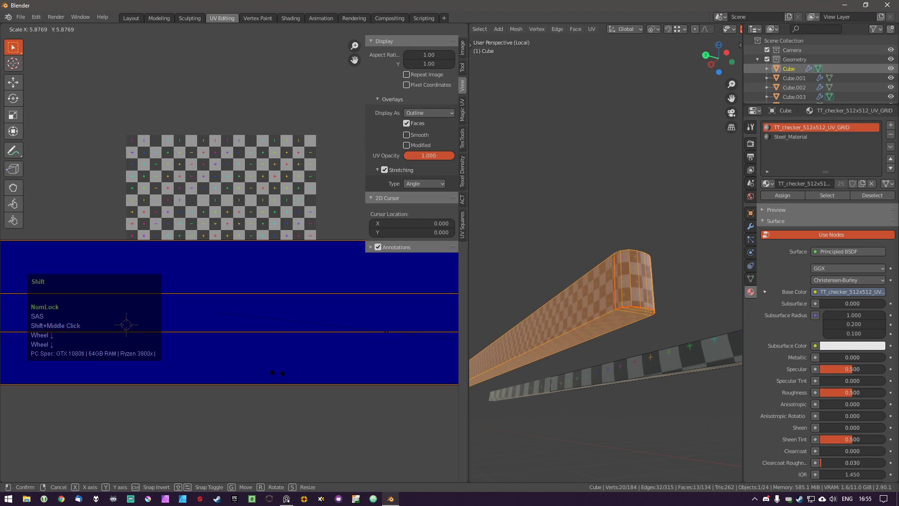
left_click(277, 372, "shift")
Check the denser checker pattern on the rail's end and undo the UV scaling.
key("a")
scroll(604, 300, "up", 4)
middle_click_drag(604, 299, 533, 313)
scroll(632, 323, "down", 3)
key("ctrl+z")
key("ctrl+z")
Select the remaining edges around the rail's rounded end and mark them as a seam.
scroll(647, 344, "down", 3)
key("a")
scroll(687, 298, "up", 3)
middle_click_drag(687, 296, 563, 331)
scroll(702, 321, "up", 3)
left_click(709, 306, "ctrl")
left_click(572, 311, "shift")
left_click(562, 330, "ctrl")
left_click(574, 296, "shift")
key("ctrl+e")
left_click(609, 293)
Select the entire rail and unwrap it with the Conformal method.
key("alt+a")
scroll(578, 333, "down", 4)
middle_click_drag(578, 333, 626, 328, "shift")
key("l")
key("u")
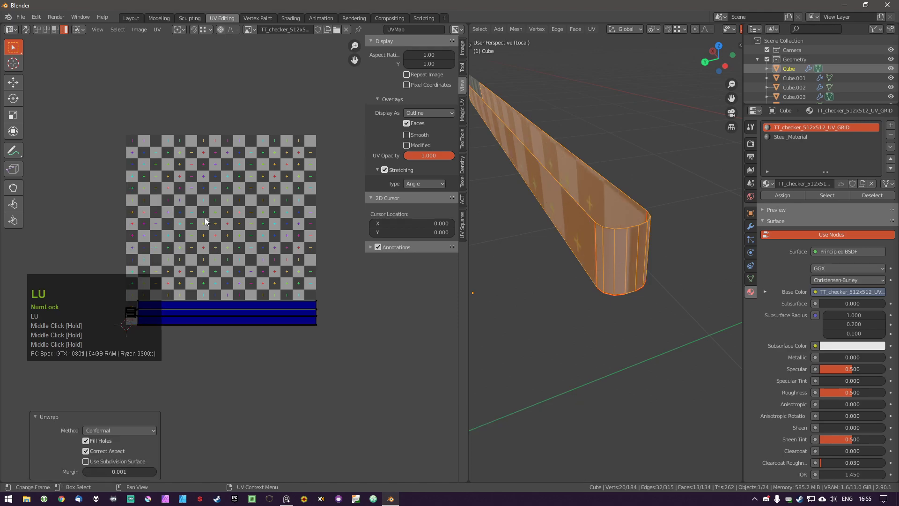
Examine the unwrapped rail island and the checker pattern on the rounded ends of both rails.
middle_click_drag(207, 292, 248, 288, "shift")
key("a")
scroll(217, 304, "up", 3)
middle_click_drag(230, 351, 254, 344, "shift")
key("a")
middle_click_drag(281, 295, 281, 300)
scroll(344, 350, "down", 6)
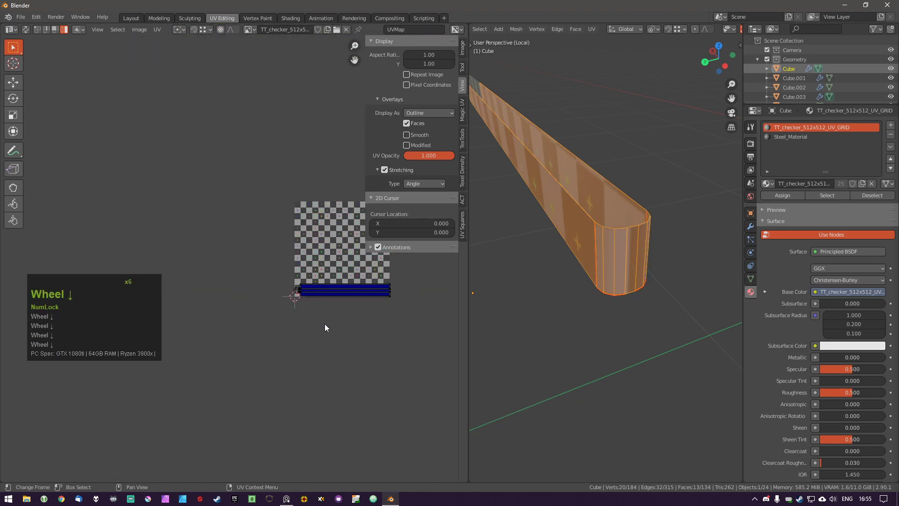
scroll(326, 327, "down", 2)
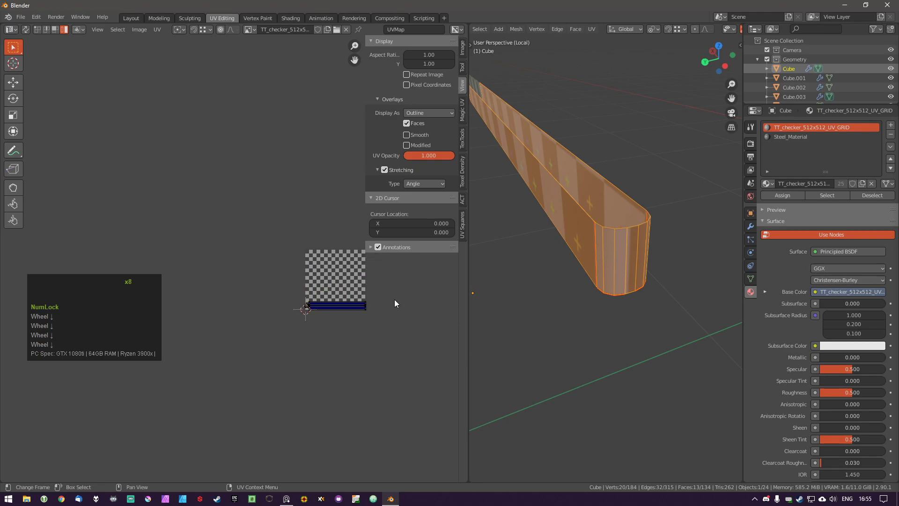
middle_click_drag(561, 281, 604, 296)
scroll(585, 267, "down", 2)
key("a")
scroll(597, 259, "down", 1)
scroll(542, 325, "down", 4, "shift")
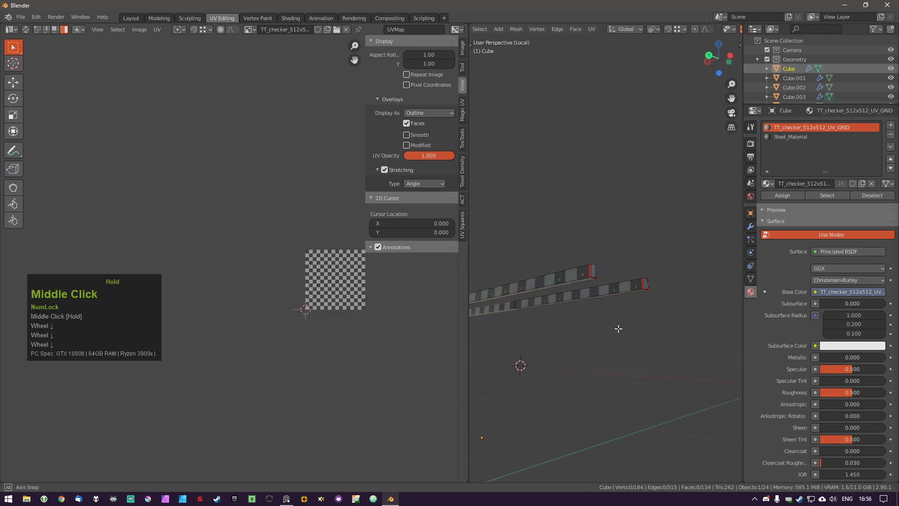
scroll(604, 296, "up", 2)
key("a")
scroll(616, 319, "up", 1)
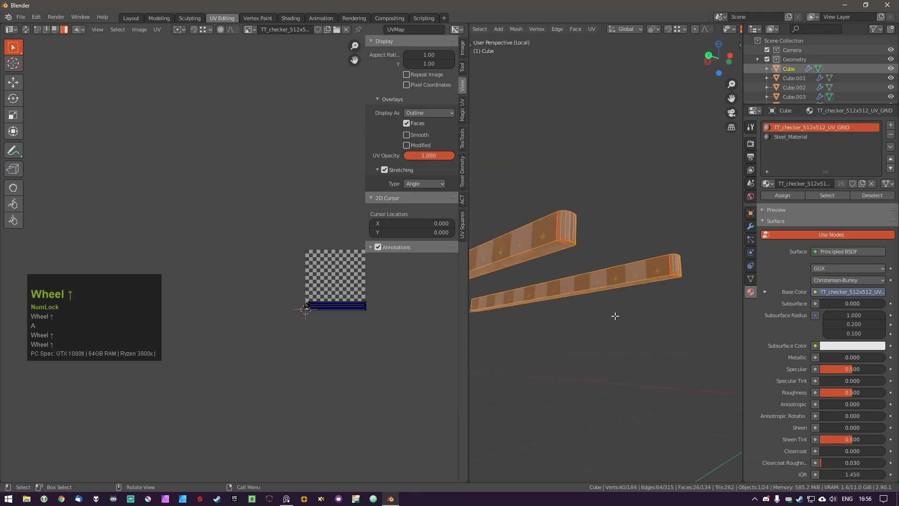
Unhide the rest of the table, select both rails and the curved part between them, and unwrap all three together.
key("alt+h")
key("a")
middle_click_drag(605, 289, 566, 232)
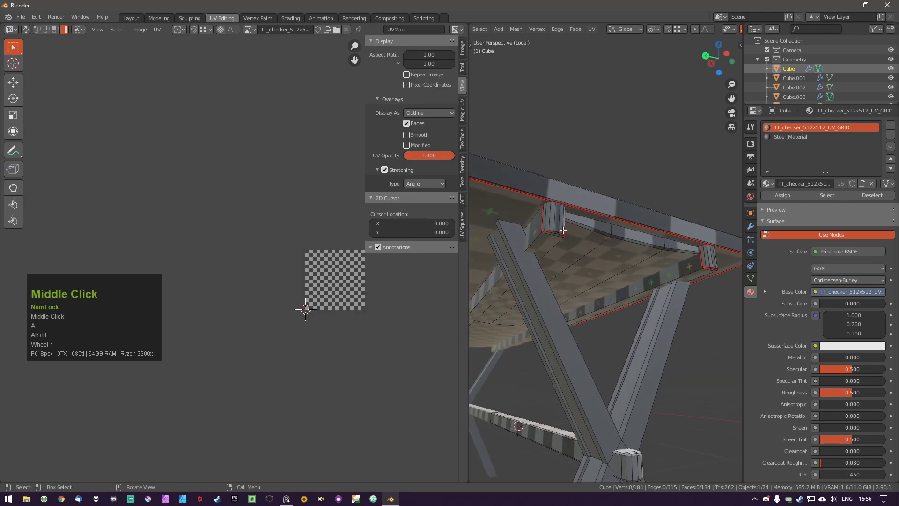
key("l")
key("l")
key("l")
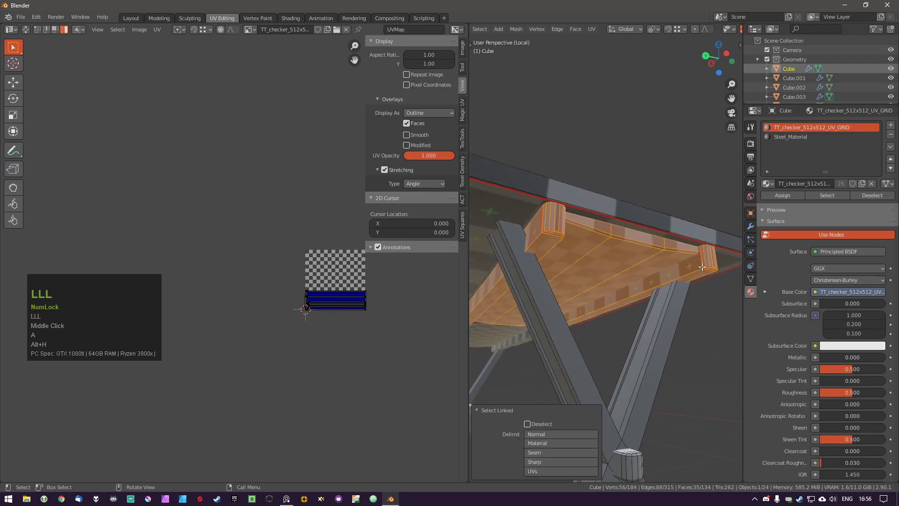
key("u")
scroll(349, 300, "up", 5)
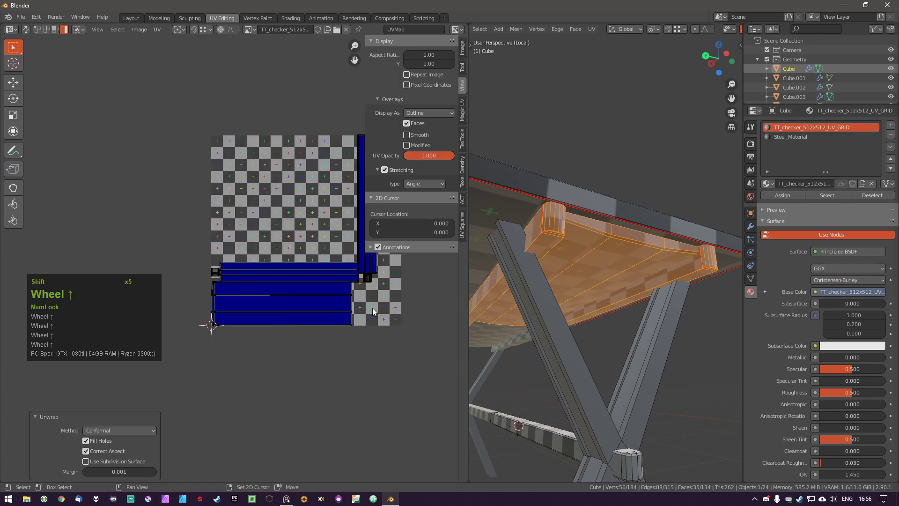
Rotate the upright rail island by 90° so it lies parallel to the other islands.
middle_click_drag(372, 307, 350, 316, "shift")
key("a")
left_click(353, 187)
key("r")
left_click(234, 278, "ctrl")
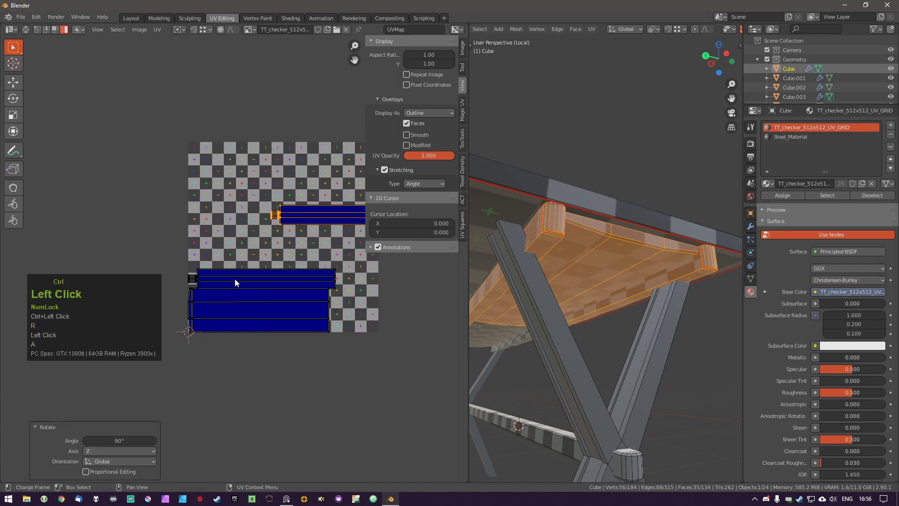
Move the rotated rail island directly above the other rail's island and deselect everything.
key("g")
left_click(203, 262, "ctrl")
key("g")
middle_click(204, 263)
key("g")
left_click(202, 266, "ctrl")
key("g")
middle_click(196, 266)
scroll(194, 266, "right", 2)
right_click(192, 268)
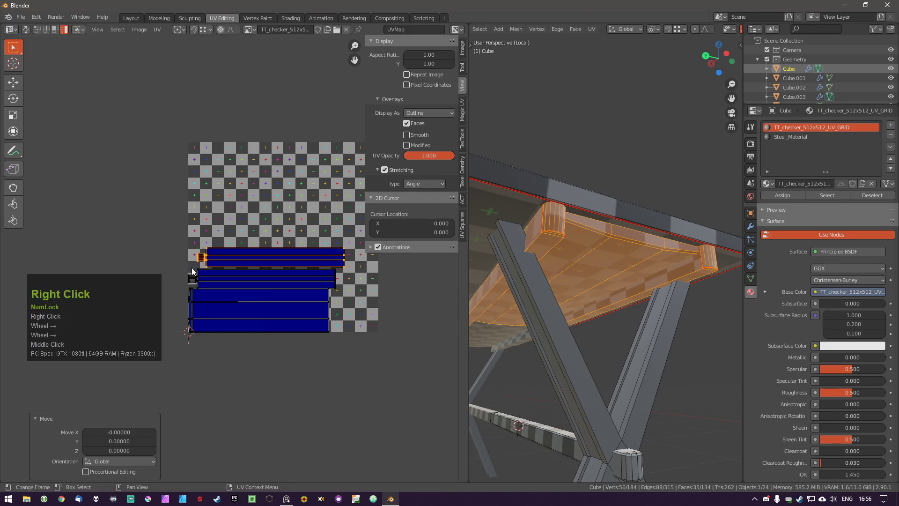
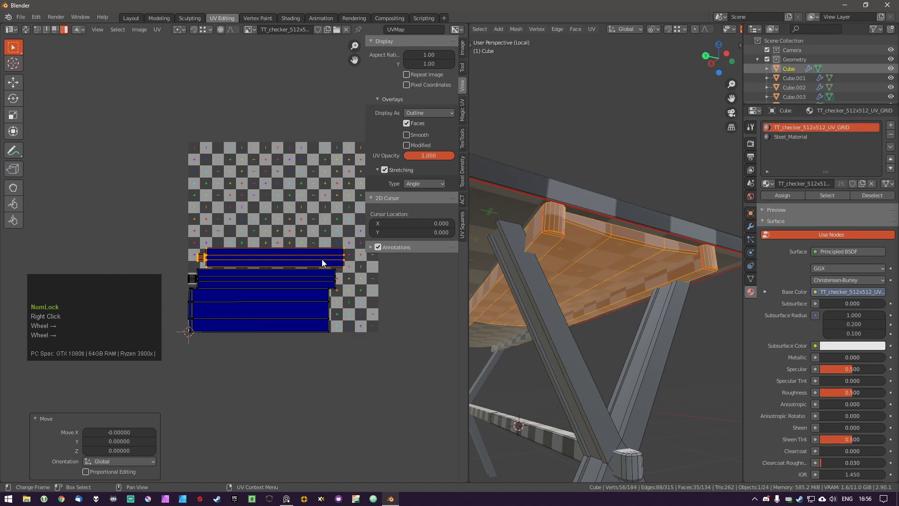
scroll(334, 265, "up", 1)
key("g")
middle_click(337, 262)
left_click(338, 261, "ctrl")
key("alt+a")
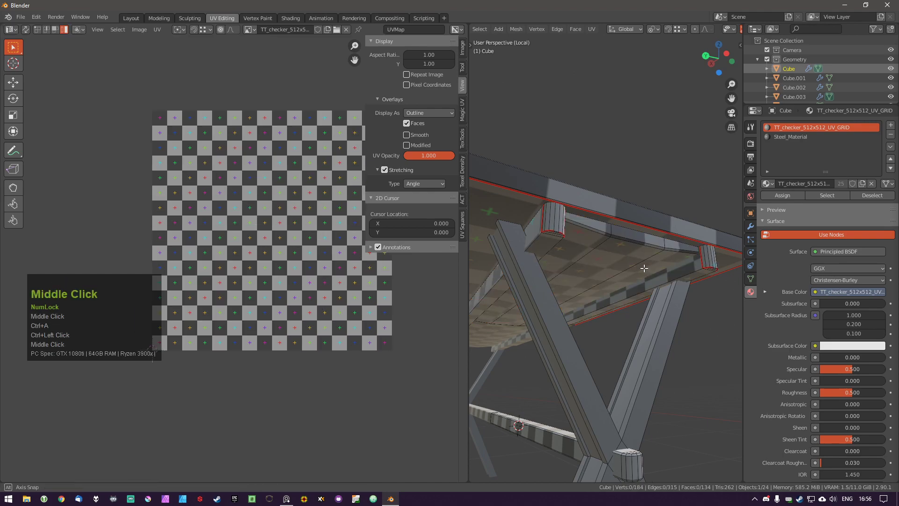
Isolate the lower crossbar and examine the beveled edges along its length and rounded end.
middle_click_drag(645, 265, 637, 261)
scroll(623, 281, "down", 2)
mouse_move(616, 292)
middle_mouse_down()
mouse_move(648, 255)
mouse_move(626, 307)
middle_mouse_up()
middle_click_drag(600, 375, 609, 319, "shift")
middle_click_drag(608, 319, 634, 328)
key("l")
key("shift+h")
key("alt+a")
scroll(627, 328, "up", 5)
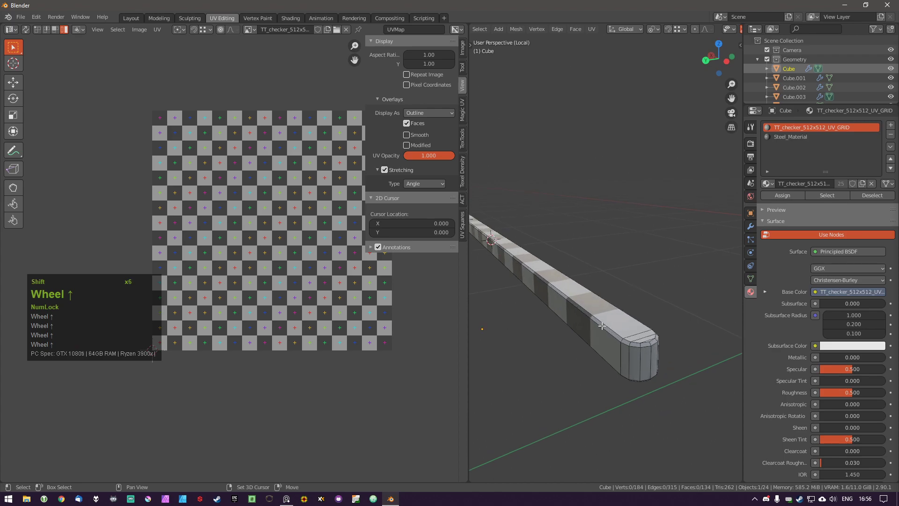
left_click(602, 330, "alt+shift")
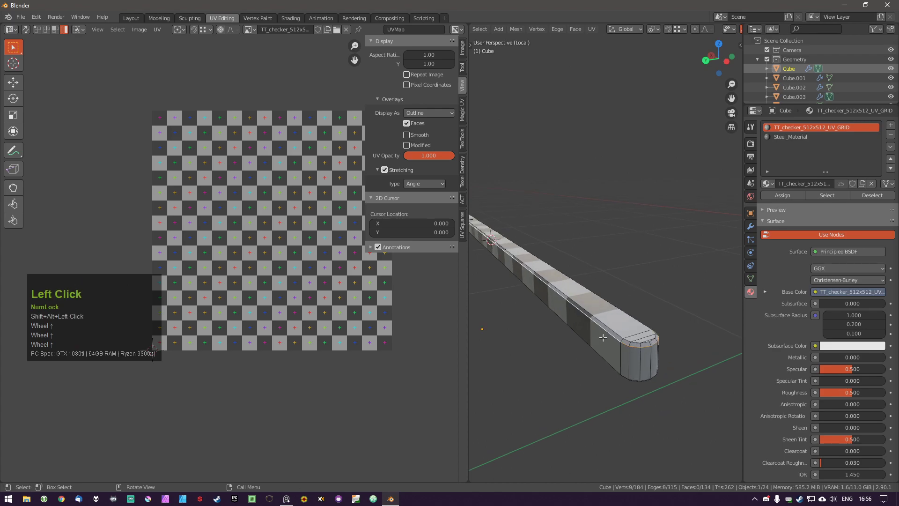
key("a")
key("a")
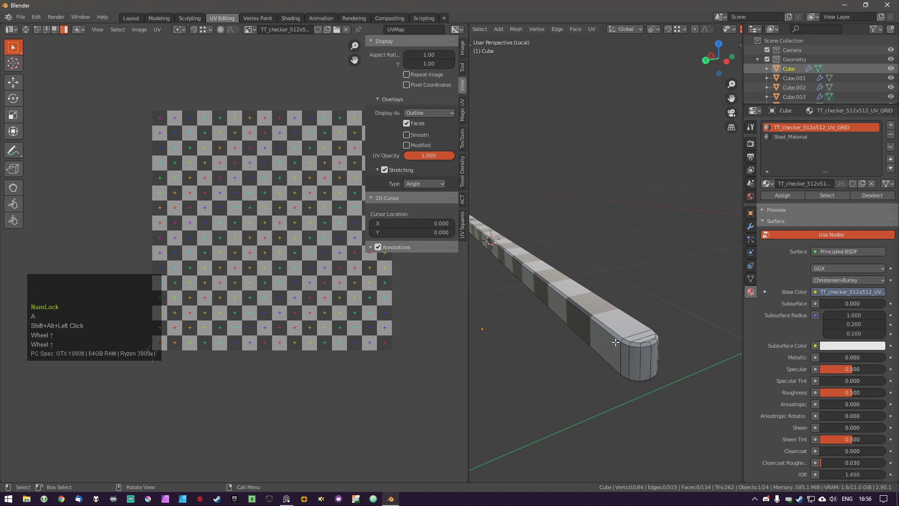
Unhide the rest of the table and examine the rail ends and crossed legs from below.
middle_click_drag(615, 342, 551, 300)
key("alt+h")
key("a")
scroll(603, 299, "down", 1)
scroll(604, 291, "down", 1)
scroll(574, 315, "down", 1)
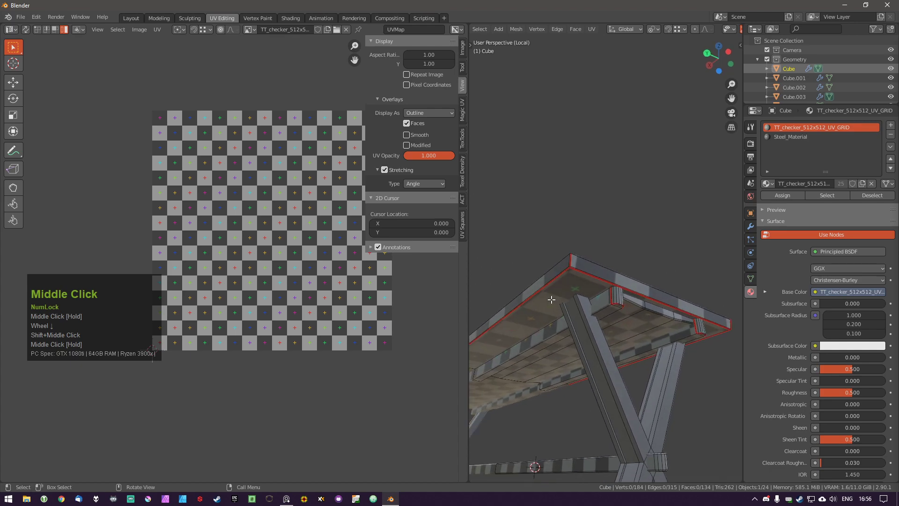
scroll(604, 312, "up", 2)
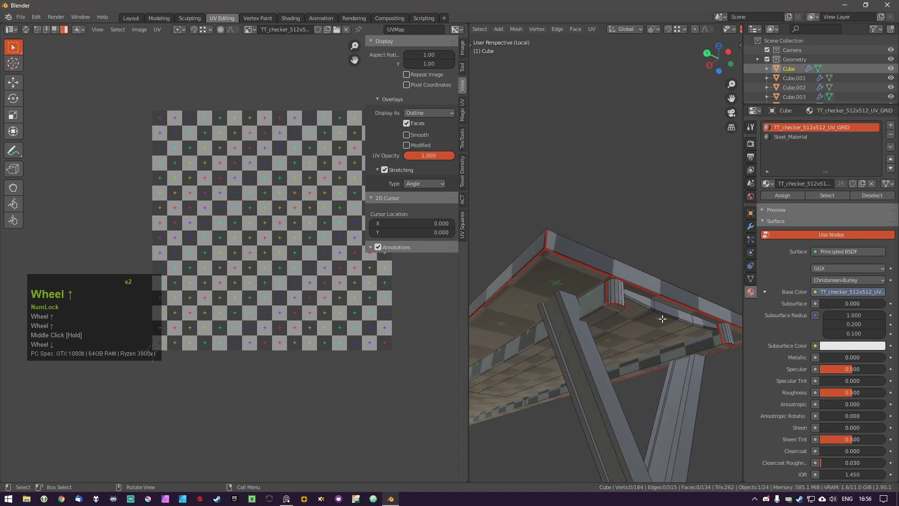
mouse_move(617, 310)
middle_mouse_down()
mouse_move(634, 307)
mouse_move(610, 319)
middle_mouse_up()
scroll(625, 298, "up", 1)
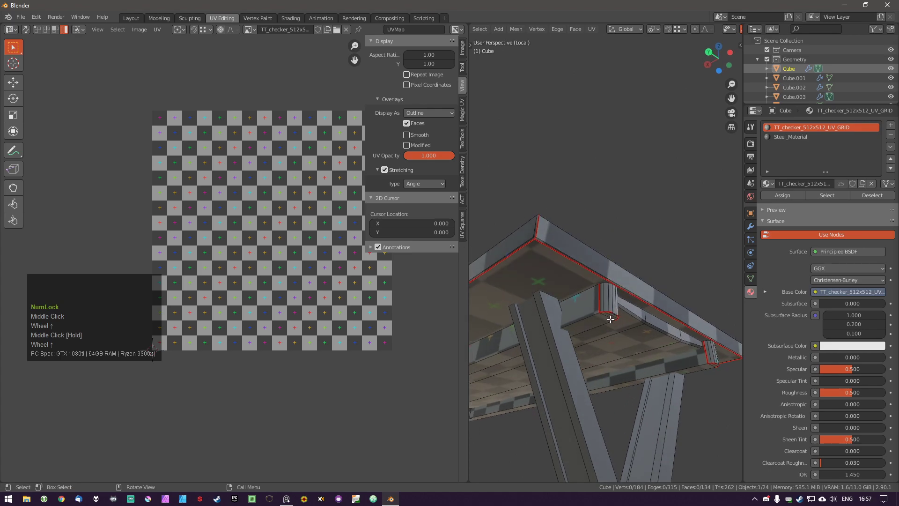
middle_click_drag(665, 392, 608, 358, "shift")
scroll(586, 408, "down", 1)
middle_click_drag(586, 409, 559, 358, "shift")
middle_click_drag(549, 315, 572, 295)
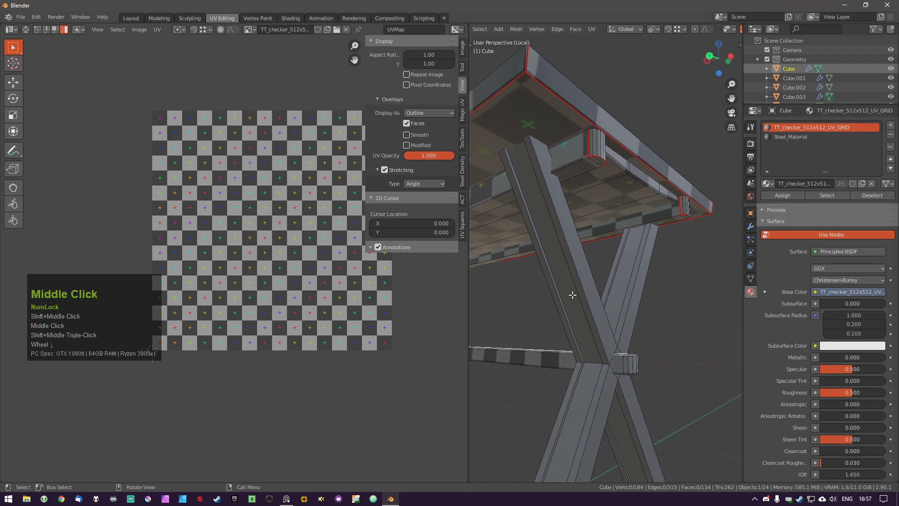
Draw short annotation strokes where the crossed legs meet the crossbar and erase them.
left_click(560, 228)
key("a")
left_click_drag(618, 349, 612, 360)
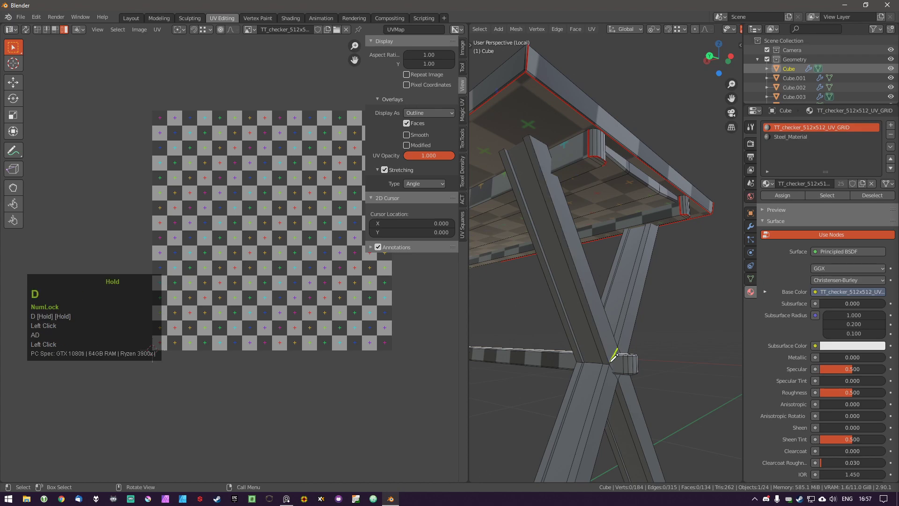
right_click_drag(615, 345, 624, 348)
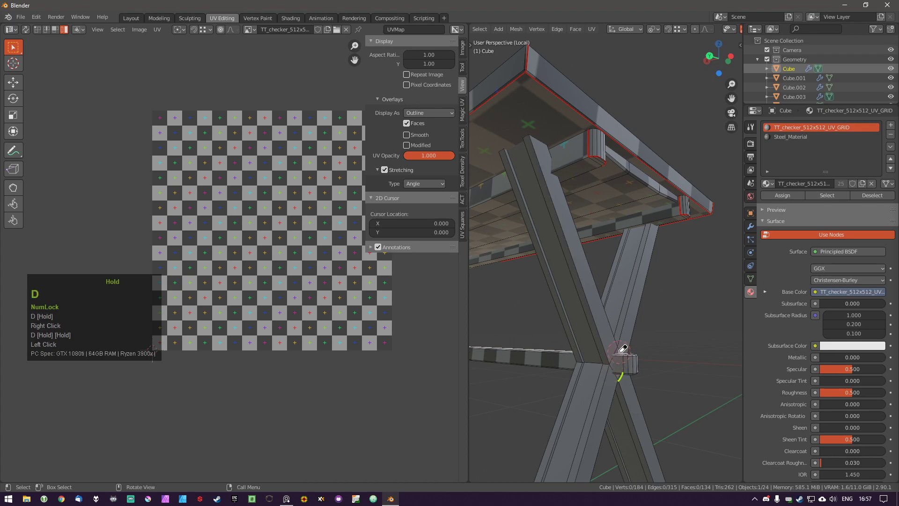
Select a long edge on one leg and examine the crossed legs from the inner side.
middle_click_drag(585, 297, 597, 236)
left_click(556, 287, "shift")
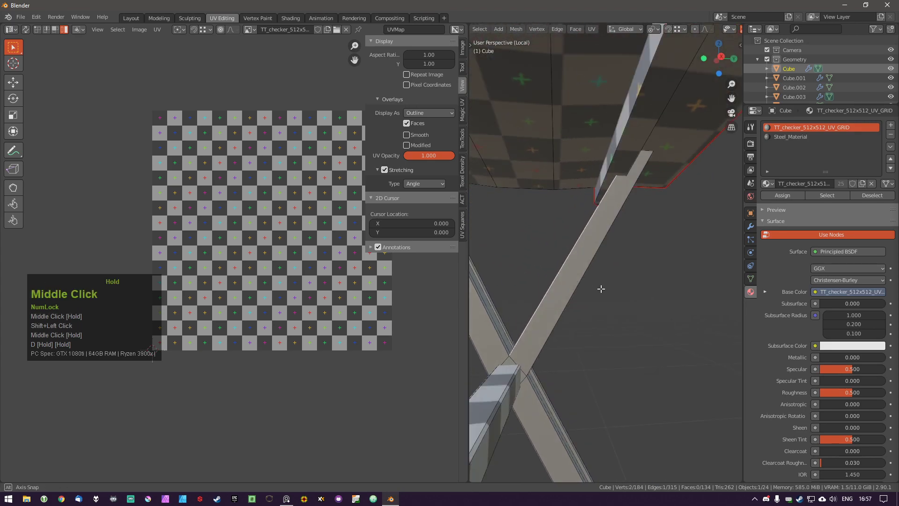
scroll(597, 236, "up", 2)
middle_click_drag(576, 272, 621, 275)
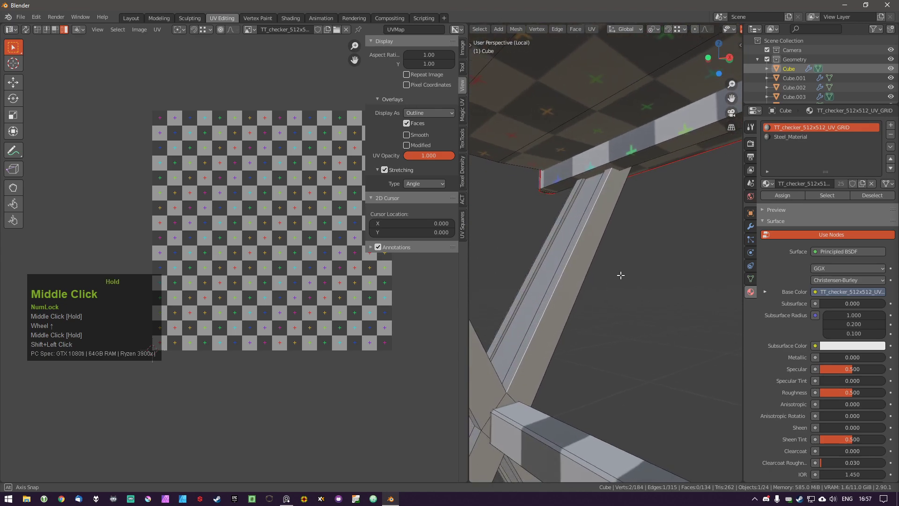
middle_click_drag(564, 282, 597, 280, "shift")
middle_click_drag(597, 281, 611, 270)
scroll(611, 271, "down", 5)
scroll(623, 262, "up", 6)
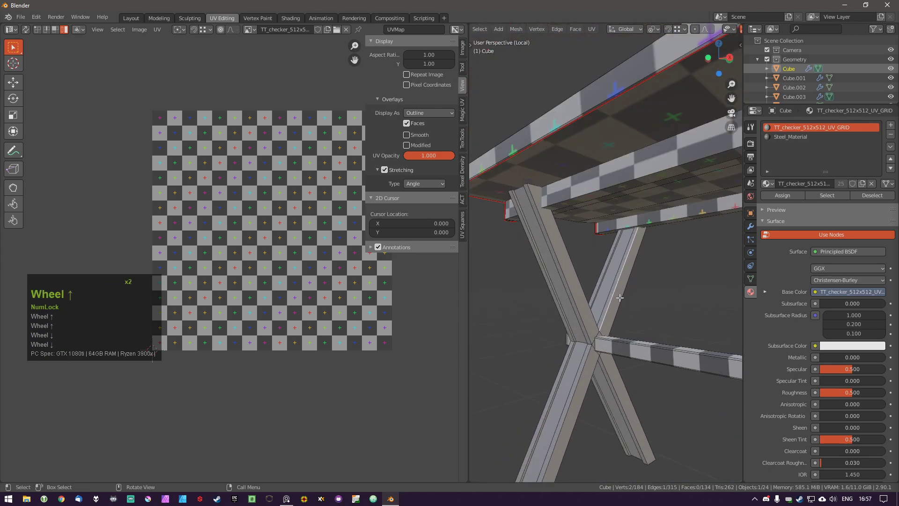
scroll(615, 256, "down", 2)
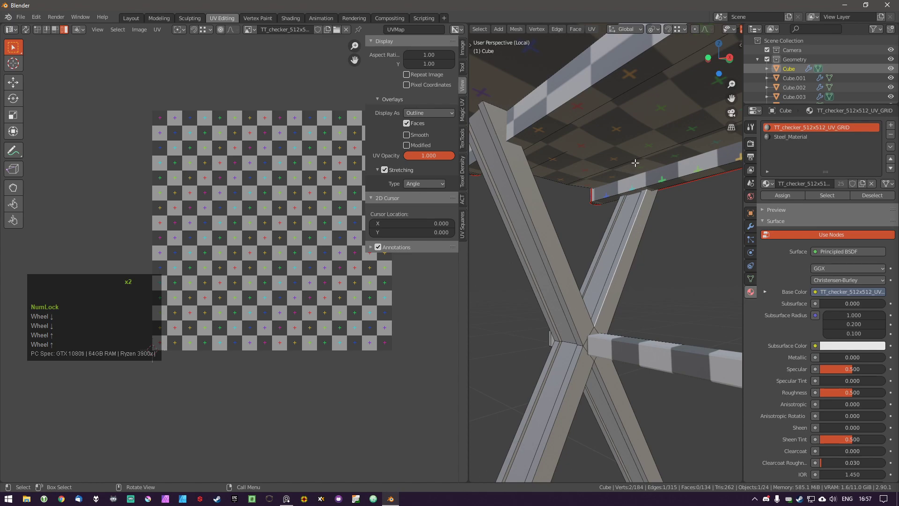
Examine the checker pattern up close where the middle edge crosses the side of the rail.
key("l")
scroll(338, 293, "down", 1)
middle_click_drag(338, 293, 312, 286, "shift")
scroll(678, 202, "down", 4)
mouse_move(628, 157)
middle_mouse_down()
mouse_move(678, 202)
mouse_move(628, 234)
middle_mouse_up()
middle_click_drag(641, 224, 580, 238, "shift")
mouse_move(641, 206)
middle_mouse_down("shift")
mouse_move(581, 204)
mouse_move(611, 227)
mouse_move(604, 209)
middle_mouse_up("shift")
scroll(614, 208, "up", 3)
scroll(609, 211, "up", 3)
key("a")
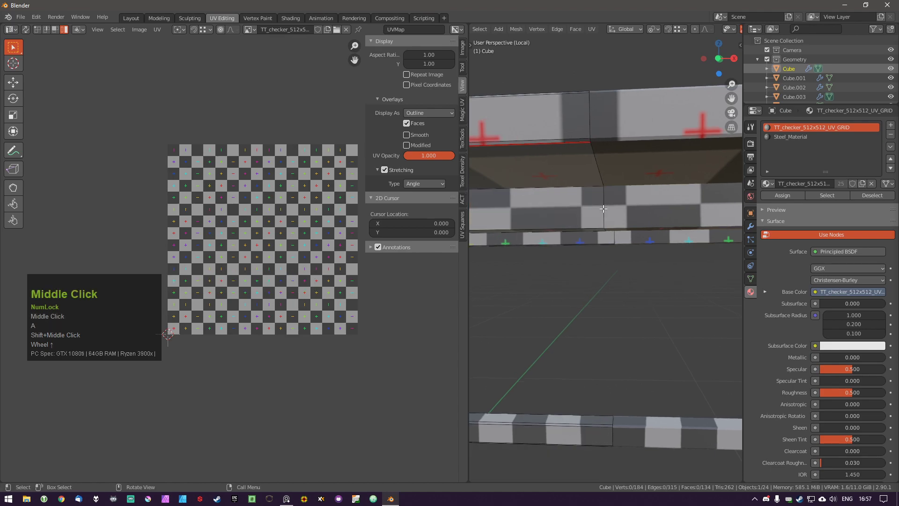
scroll(604, 209, "up", 1)
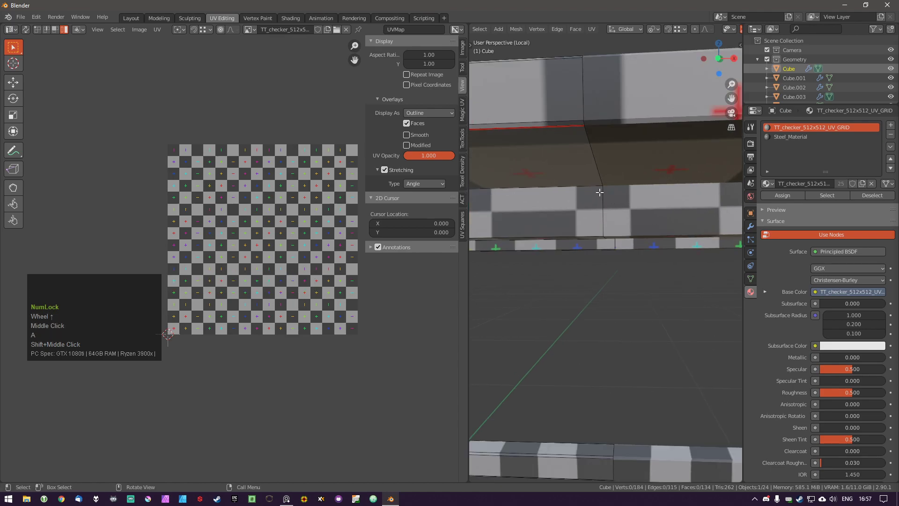
Draw an annotation line down the rail's middle edge and erase it.
left_click_drag(602, 187, 603, 208)
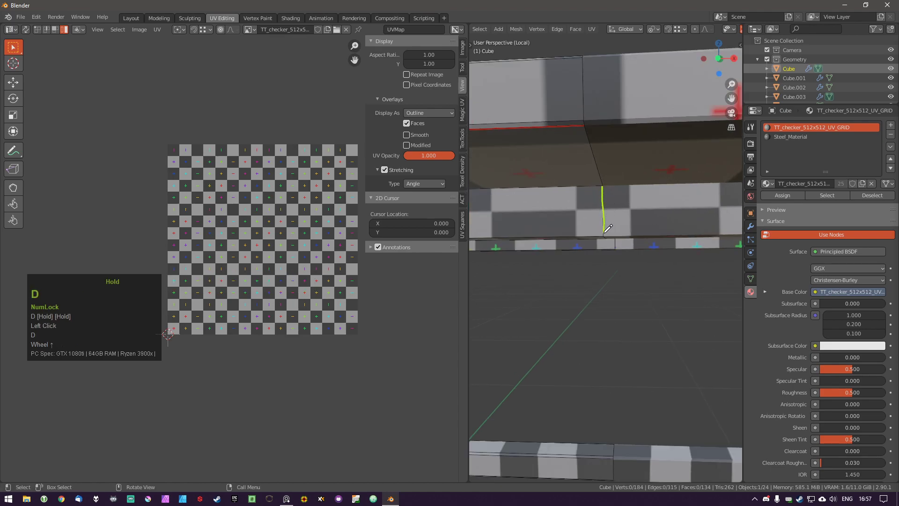
mouse_move(605, 232)
middle_mouse_down()
mouse_move(627, 228)
mouse_move(594, 223)
mouse_move(608, 222)
middle_mouse_up()
right_click_drag(598, 187, 608, 251)
middle_click_drag(607, 251, 614, 200)
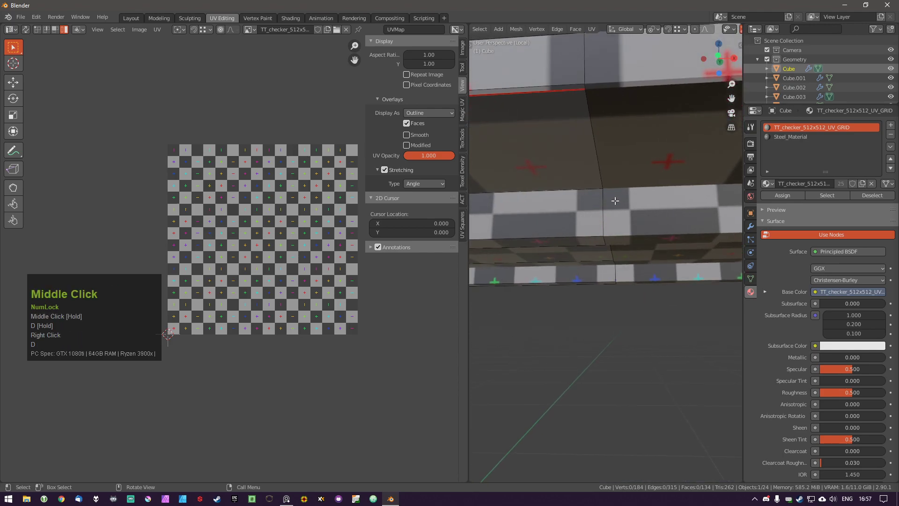
Outline two neighboring checker squares on the upper row of the rail's side with annotation strokes.
mouse_move(572, 189)
left_mouse_down()
mouse_move(575, 212)
mouse_move(628, 213)
mouse_move(627, 189)
left_mouse_up()
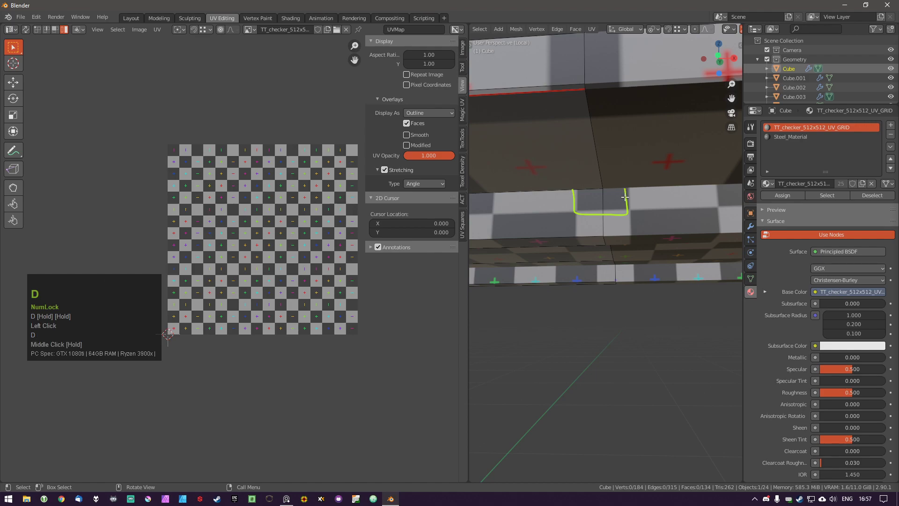
middle_click_drag(627, 191, 616, 194, "shift")
mouse_move(619, 216)
left_mouse_down()
mouse_move(674, 218)
mouse_move(702, 187)
left_mouse_up()
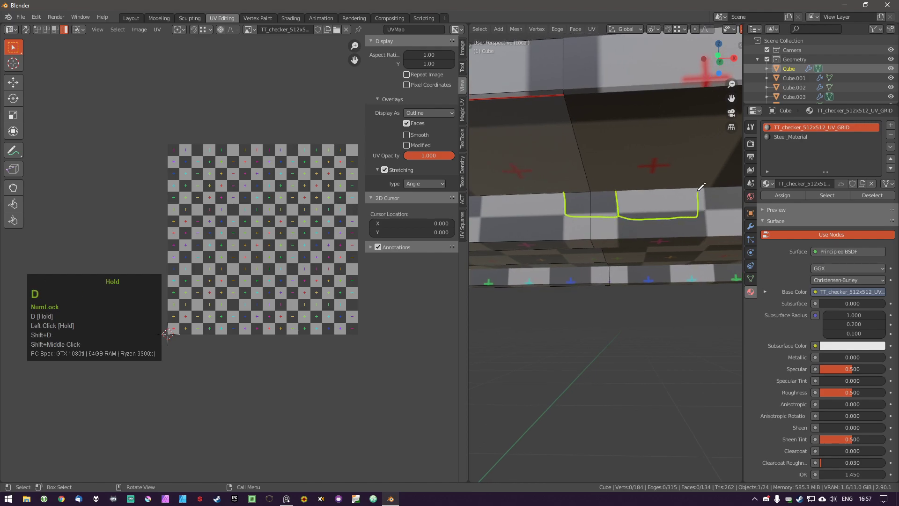
Erase the annotation outlines around the checker squares on the rail's side.
right_click_drag(568, 208, 622, 209)
right_click_drag(708, 217, 708, 185)
right_click_drag(628, 193, 597, 201)
right_click(598, 200)
Examine the checker pattern around the rail's middle joint from below and across the tabletop from above.
middle_click_drag(582, 134, 588, 136)
middle_click_drag(590, 212, 603, 191)
scroll(592, 226, "down", 2)
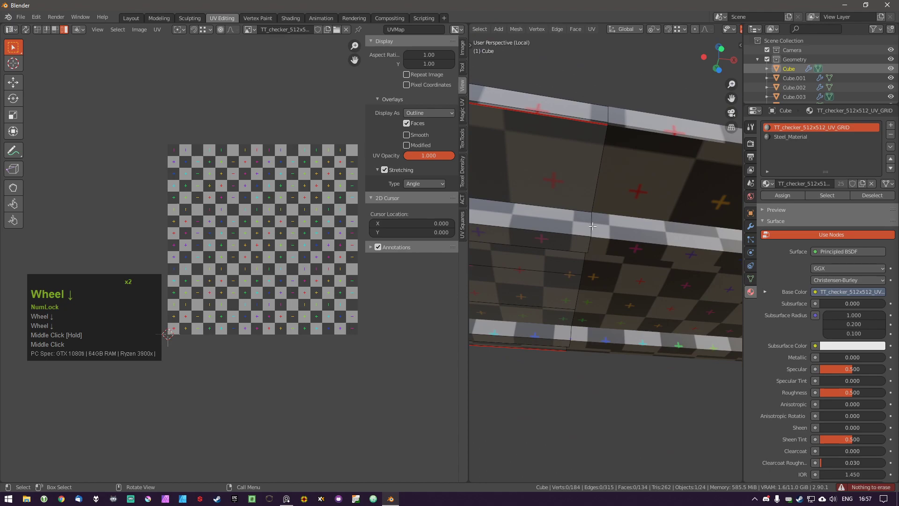
scroll(592, 226, "down", 2)
middle_click_drag(592, 226, 648, 251, "shift")
middle_click_drag(604, 226, 594, 338)
scroll(620, 293, "down", 2)
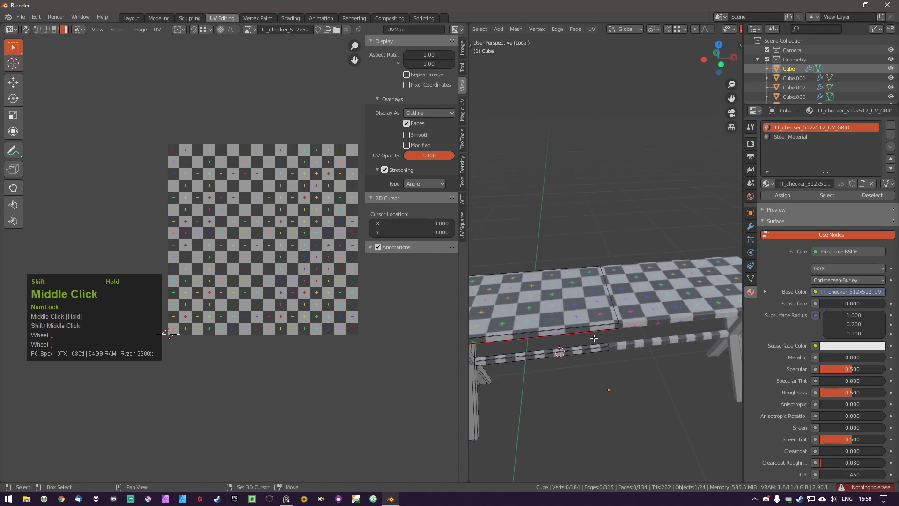
key("shift+grave")
key("w")
left_click(605, 253)
middle_click_drag(591, 360, 694, 449)
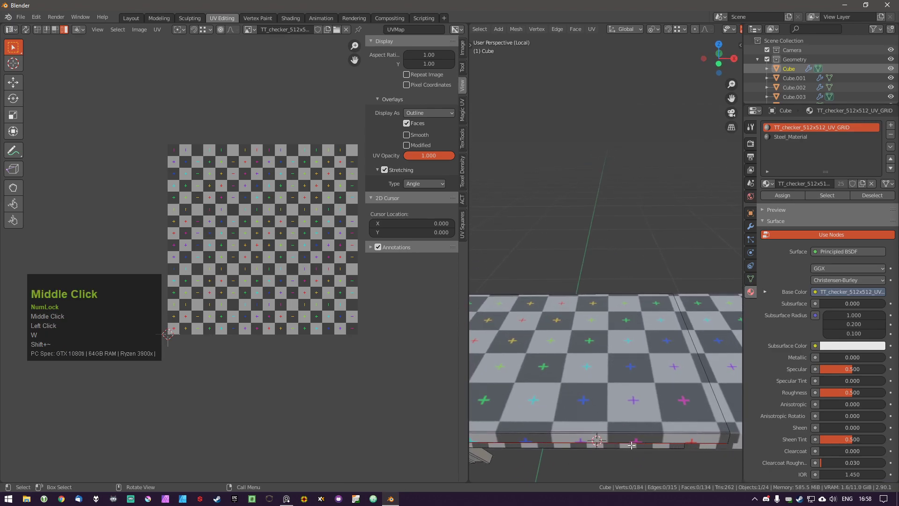
Pick individual edges along the tabletop's front side for inspection, clearing the selection after each pick.
left_click(694, 433)
key("a")
left_click(645, 443)
middle_click_drag(669, 435, 680, 414)
key("a")
left_click(704, 425)
left_click(648, 434)
key("a")
Select a long edge on a leg beneath the tabletop and inspect the seam along the tabletop's underside.
middle_click_drag(547, 430, 564, 413, "shift")
middle_click_drag(564, 413, 613, 417)
middle_click_drag(614, 417, 679, 187, "shift")
scroll(604, 300, "up", 3)
scroll(672, 206, "up", 1)
left_click(656, 229)
middle_click_drag(656, 230, 618, 276)
middle_click_drag(573, 310, 585, 346)
middle_click_drag(586, 346, 637, 358)
middle_click_drag(586, 348, 610, 351)
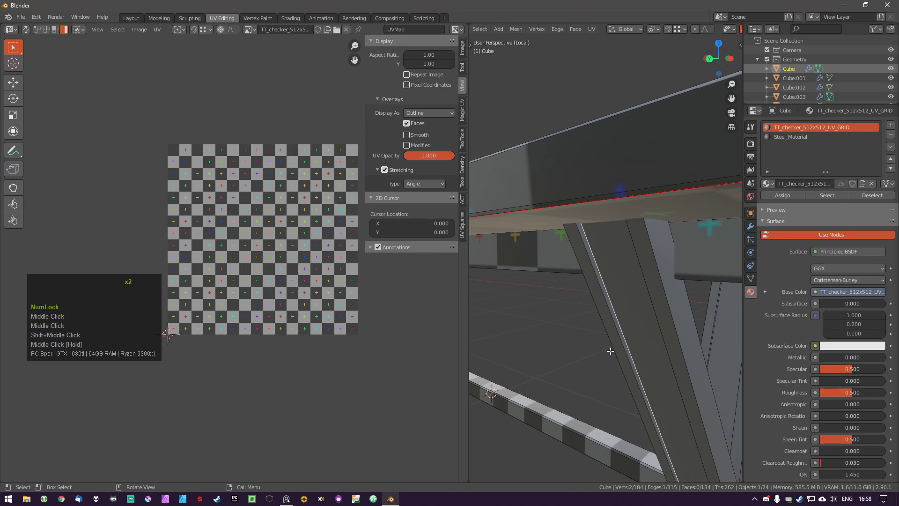
Examine the end of the table with its crossed legs and the lower rail running between them.
scroll(609, 346, "down", 2)
middle_click_drag(612, 339, 634, 299)
middle_click_drag(634, 300, 598, 345)
scroll(665, 378, "down", 2)
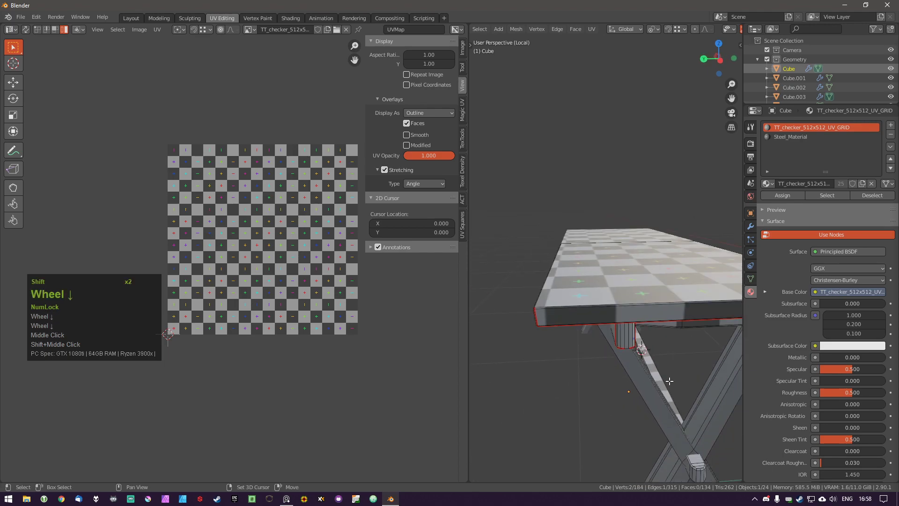
middle_click_drag(668, 378, 548, 330, "shift")
middle_click_drag(547, 330, 561, 299)
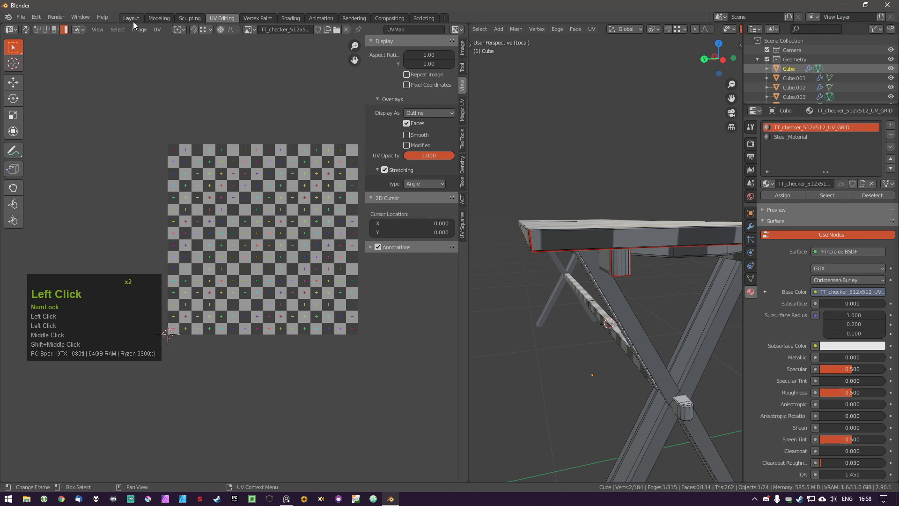
left_click(133, 22)
left_click(223, 18)
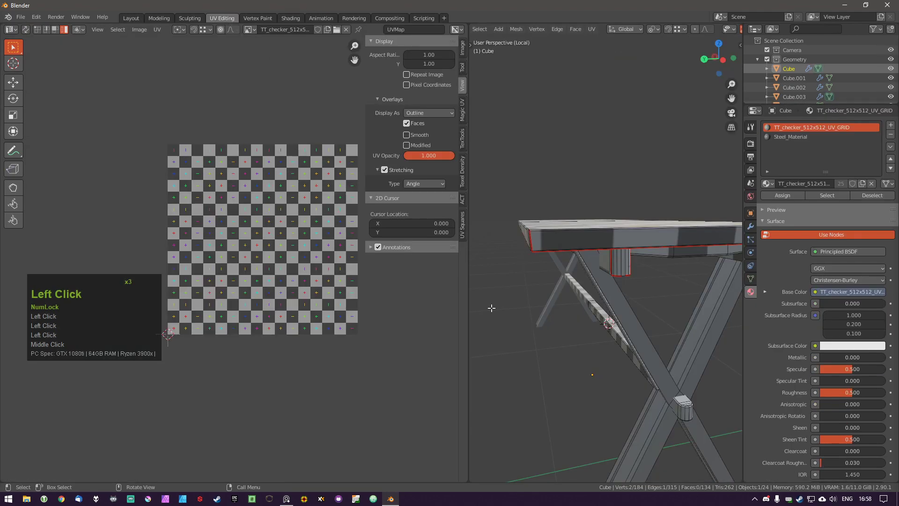
scroll(586, 305, "down", 2)
middle_click_drag(608, 304, 667, 339)
key("l")
key("shift+h")
key("a")
scroll(613, 326, "up", 2)
key("ctrl+z")
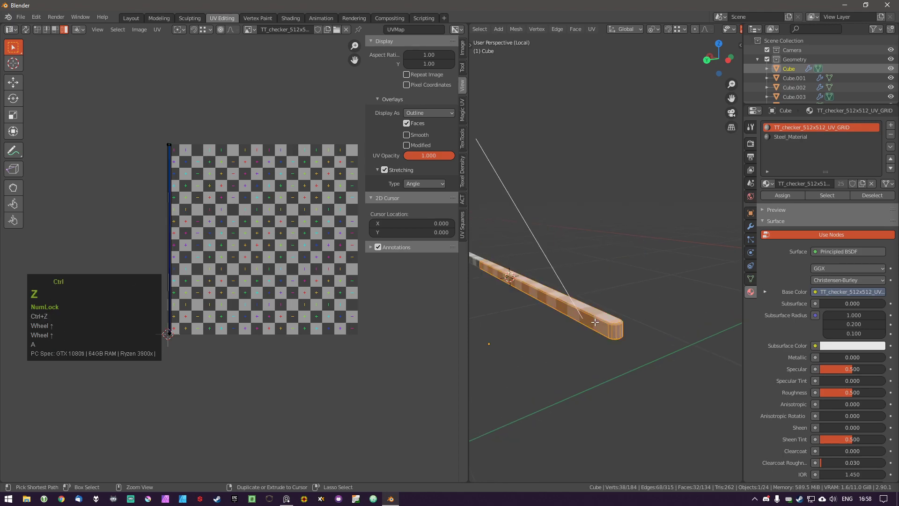
key("ctrl+z")
Select only the linked geometry of the lower rail and hide everything else in the mesh.
key("a")
key("l")
key("shift+h")
key("a")
key("Tab")
key("Tab")
Try marking a seam on the edge loop around the lower rail where its rounded end begins.
scroll(608, 323, "up", 5)
middle_click_drag(608, 323, 588, 317)
left_click(604, 319, "alt+shift")
key("a")
left_click(607, 321, "alt+shift")
key("ctrl+e")
left_click(586, 336)
key("a")
scroll(581, 317, "up", 2)
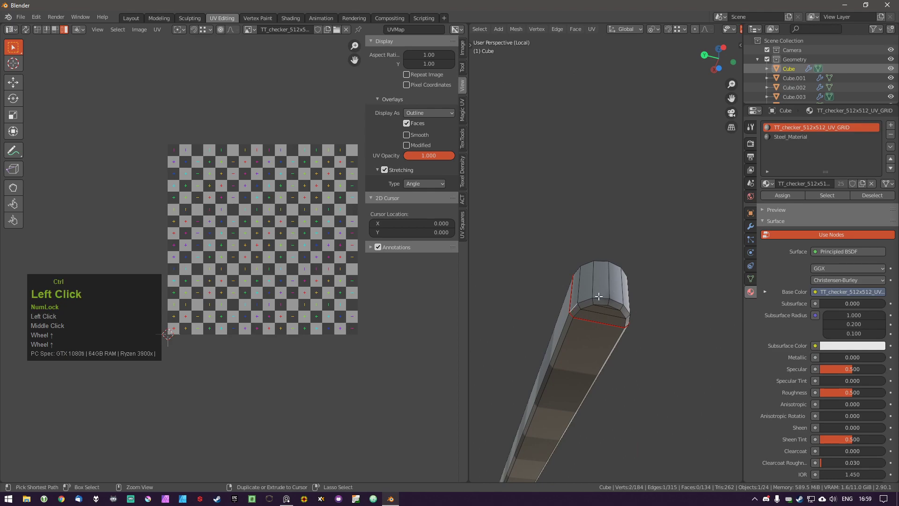
scroll(598, 296, "up", 1)
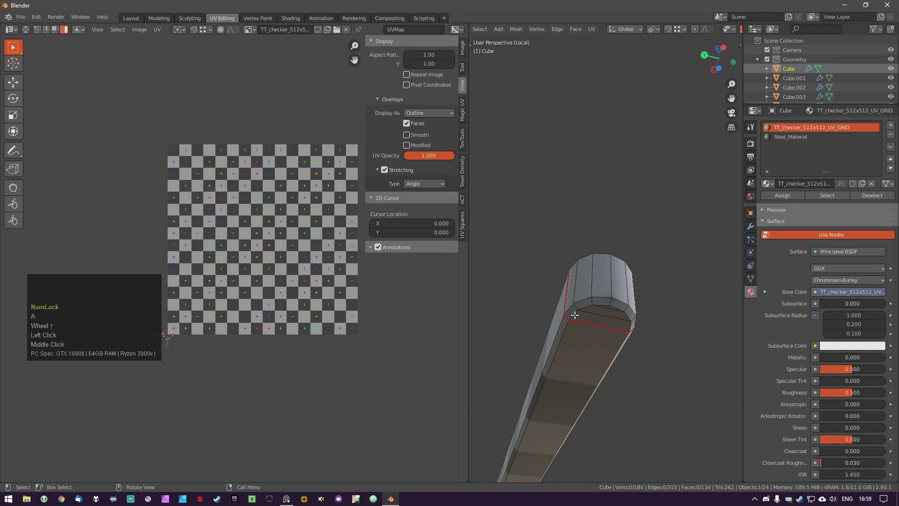
mouse_move(576, 329)
middle_mouse_down()
mouse_move(583, 406)
mouse_move(571, 328)
middle_mouse_up()
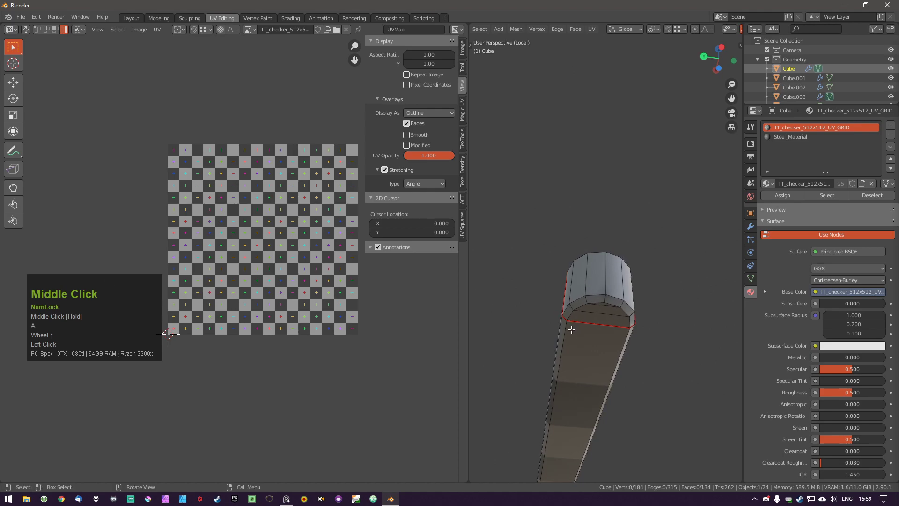
Clear the seam from the edge loop around the base of the lower rail's rounded end.
key("ctrl+e")
left_click(587, 332)
key("alt+a")
left_click(595, 327, "alt+shift")
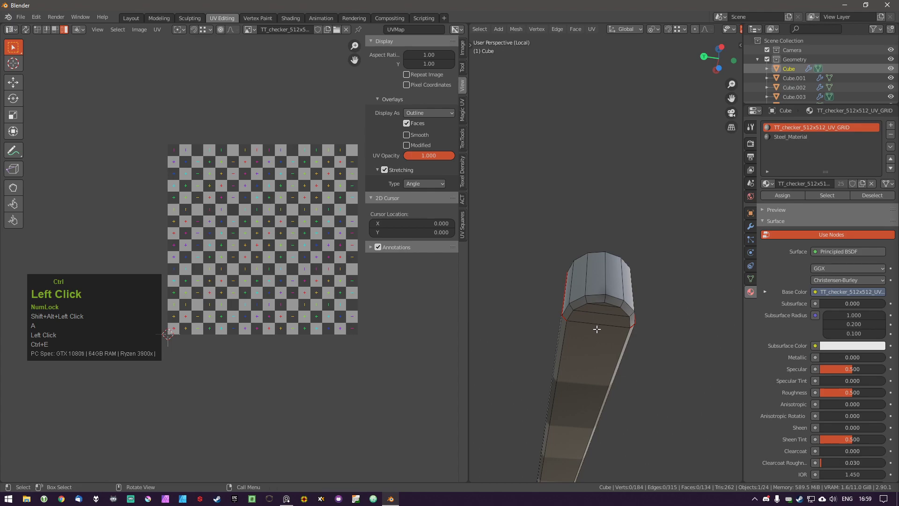
key("ctrl+e")
left_click(604, 328)
key("alt+a")
Mark a seam along both long underside edges of the lower rail, continuing around its rounded end.
middle_click_drag(602, 327, 607, 285, "shift")
left_click(552, 434)
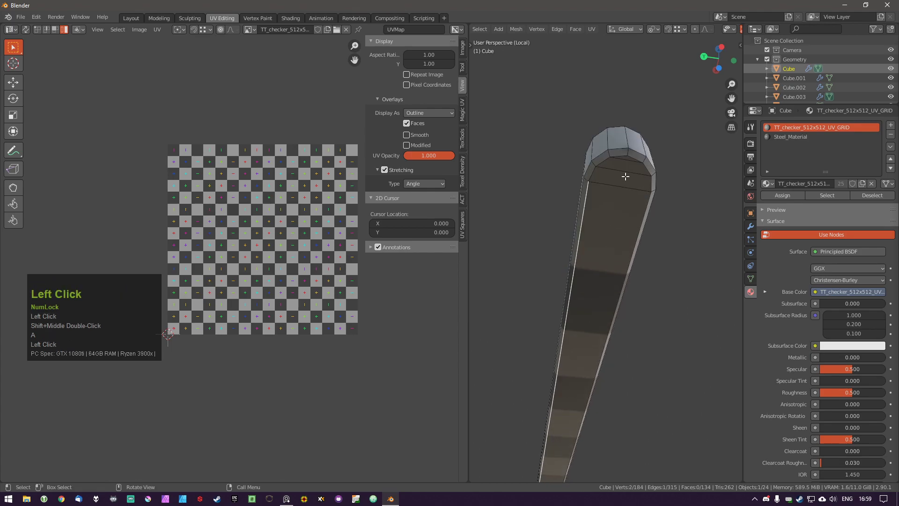
left_click(634, 157, "ctrl")
middle_click_drag(656, 267, 594, 186, "shift")
left_click(574, 324, "ctrl")
middle_click_drag(574, 323, 612, 267)
scroll(588, 255, "down", 2)
key("ctrl+e")
left_click(607, 282)
key("a")
Select the whole lower rail and unwrap it with the Conformal method and a 0.001 margin.
scroll(625, 264, "up", 1)
key("l")
key("u")
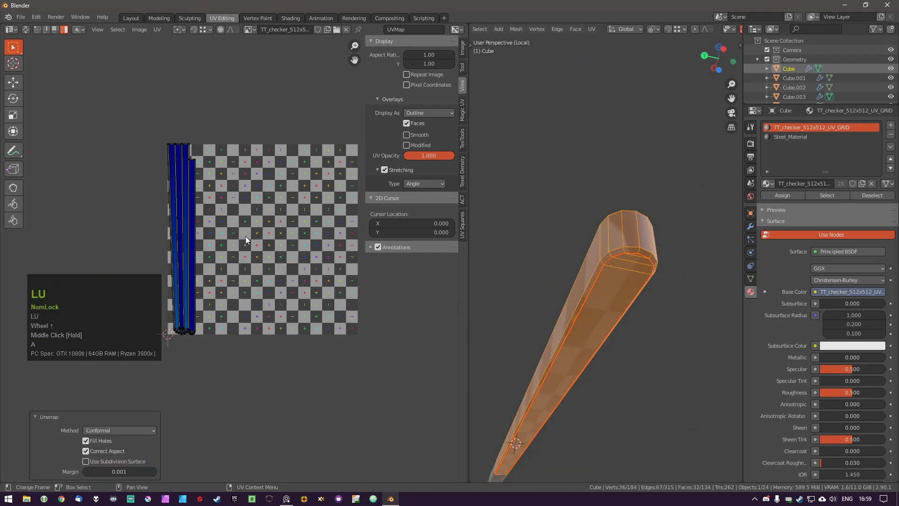
Move the long strip island at the end of the UV layout about 0.15 along X, away from the other islands.
scroll(210, 330, "up", 2)
left_click(187, 332)
key("g")
middle_click(243, 333)
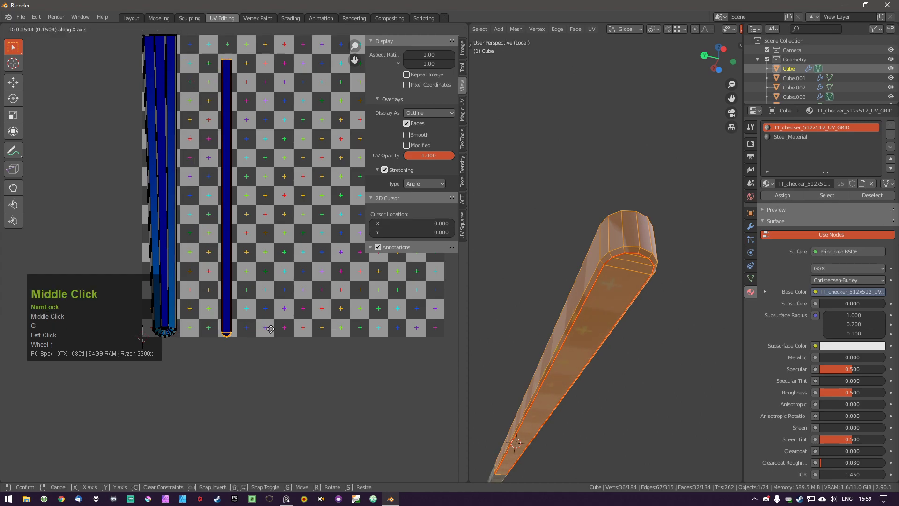
left_click(262, 339)
key("a")
Mark the vertical edges where the crossbar's rounded end meets its straight sides as seams.
middle_click_drag(580, 296, 608, 273)
scroll(599, 264, "up", 1)
left_click(601, 262)
middle_click_drag(605, 236, 607, 263)
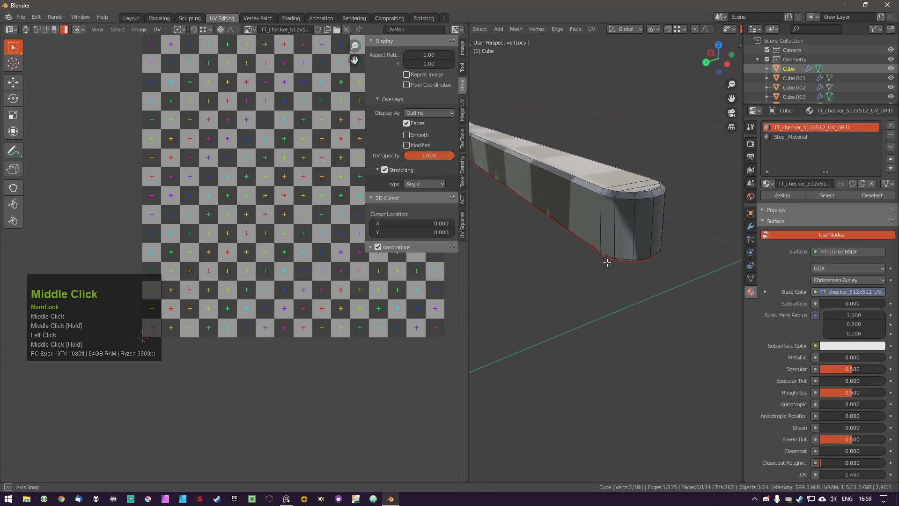
left_click(667, 194, "ctrl")
middle_click_drag(667, 194, 679, 235)
left_click(694, 187, "shift")
middle_click_drag(693, 188, 692, 245)
left_click(692, 245, "ctrl")
key("ctrl+e")
left_click(698, 224)
Select the whole linked crossbar and unwrap it with the new vertical seams.
key("a")
key("l")
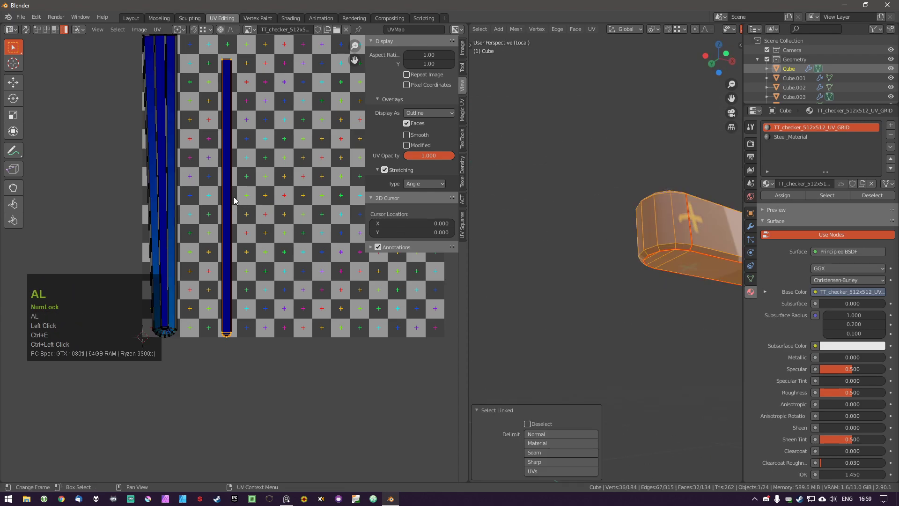
key("u")
scroll(185, 326, "up", 5)
middle_click_drag(657, 231, 694, 167)
key("a")
Mark the upper rim edges around the crossbar's rounded end as seams.
scroll(675, 226, "up", 2)
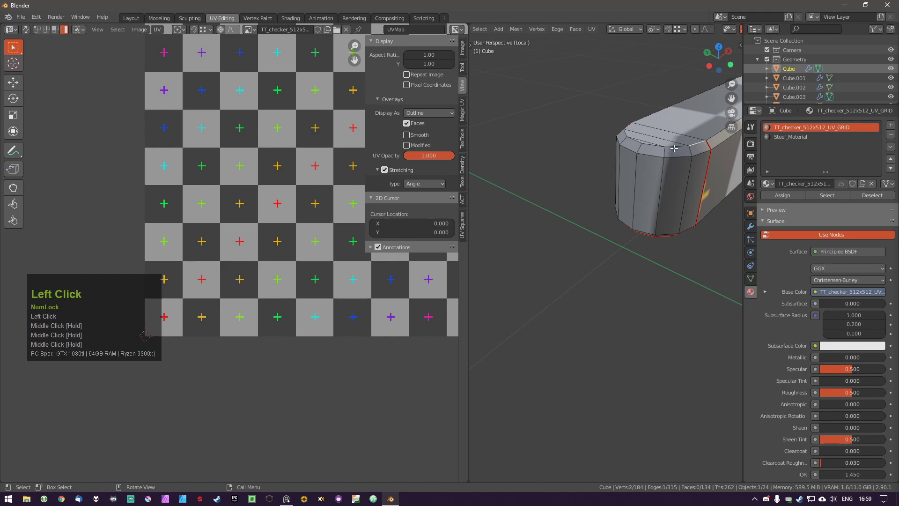
middle_click_drag(670, 147, 724, 156)
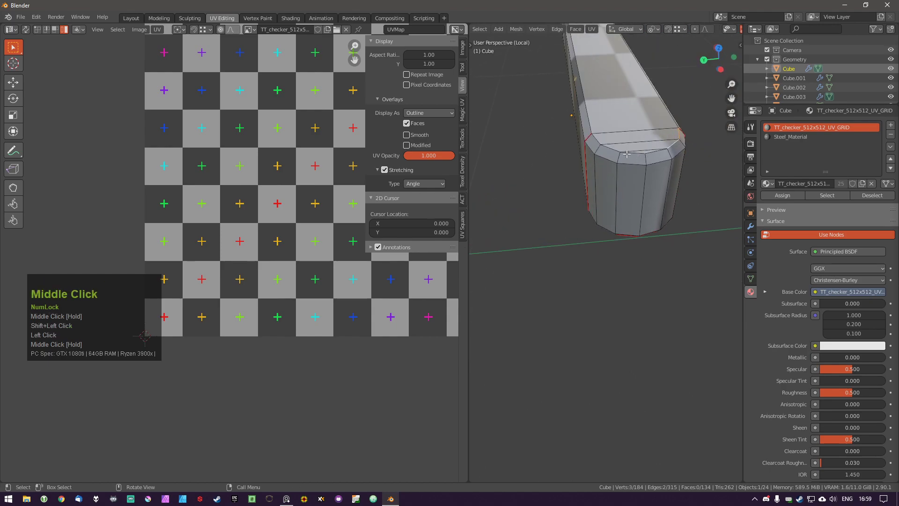
left_click(606, 140, "ctrl")
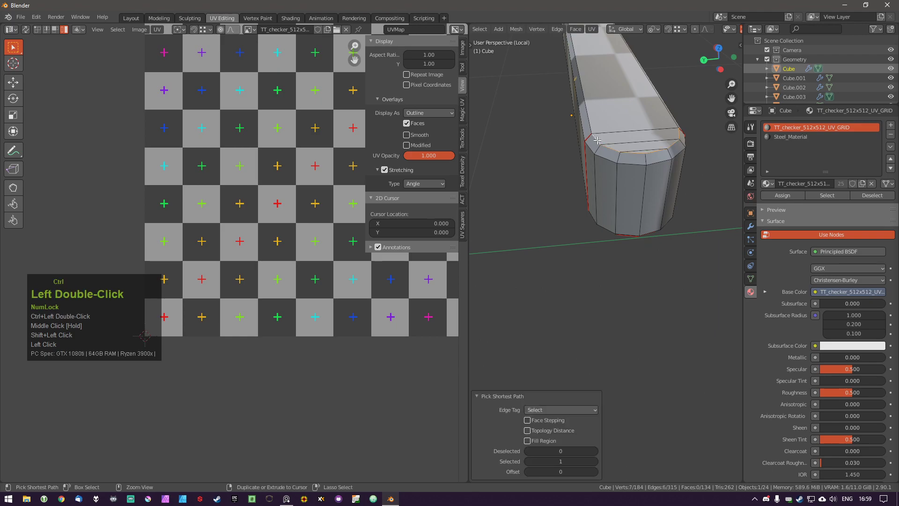
left_click(637, 155, "shift")
left_click(654, 154, "shift")
key("ctrl+e")
left_click(656, 166)
right_click(671, 158)
key("ctrl+e")
left_click(646, 199)
key("a")
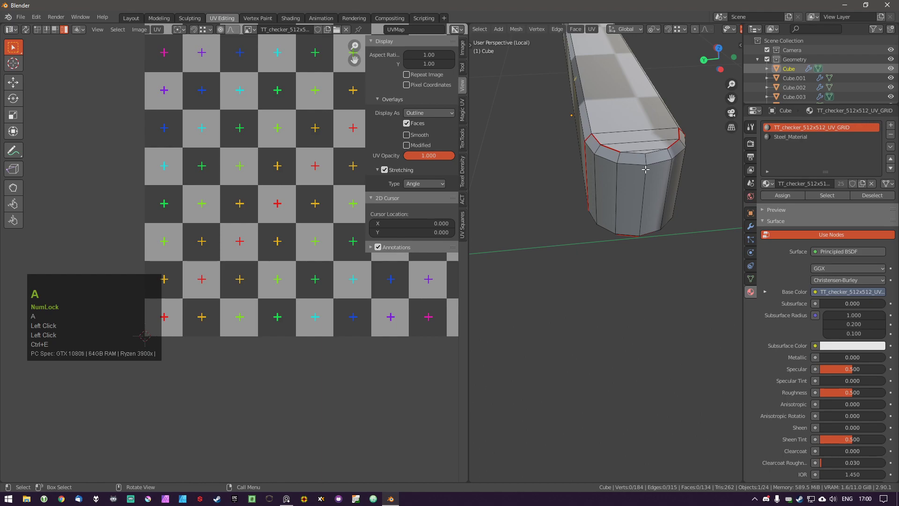
Unwrap the entire crossbar again and check its separated end-cap and side islands.
key("a")
key("u")
left_click(235, 234)
scroll(382, 353, "down", 3)
middle_click_drag(382, 353, 250, 301, "shift")
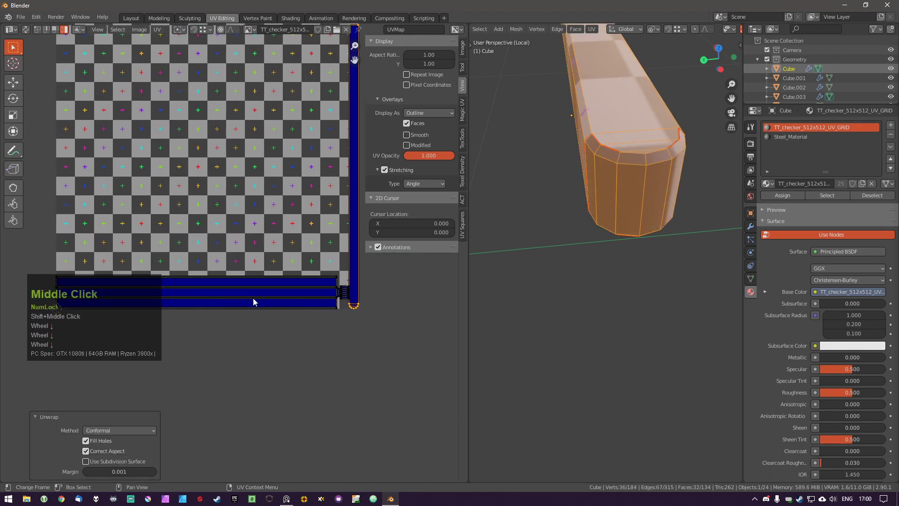
scroll(352, 300, "up", 7)
left_click(353, 300)
key("a")
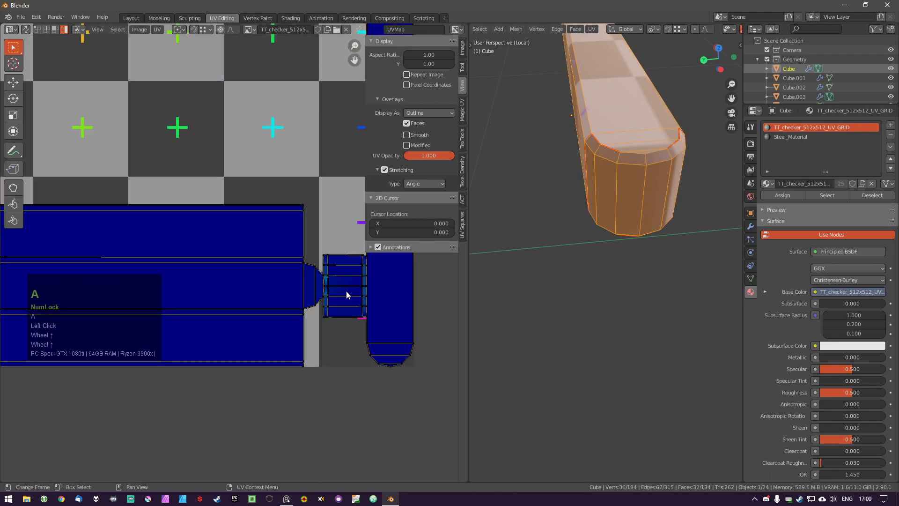
scroll(347, 294, "up", 3)
left_click(303, 287)
scroll(303, 288, "down", 2)
key("a")
left_click(325, 290)
key("a")
Try unwrapping the crossbar with the Angle Based method.
key("a")
key("u")
left_click(141, 430)
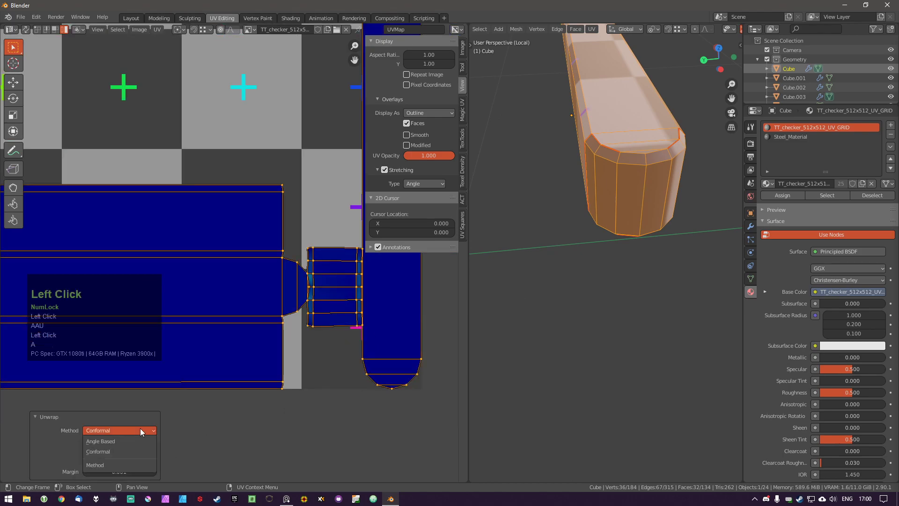
left_click(135, 440)
scroll(203, 273, "down", 3)
middle_click_drag(131, 201, 247, 321, "shift")
scroll(211, 367, "up", 7)
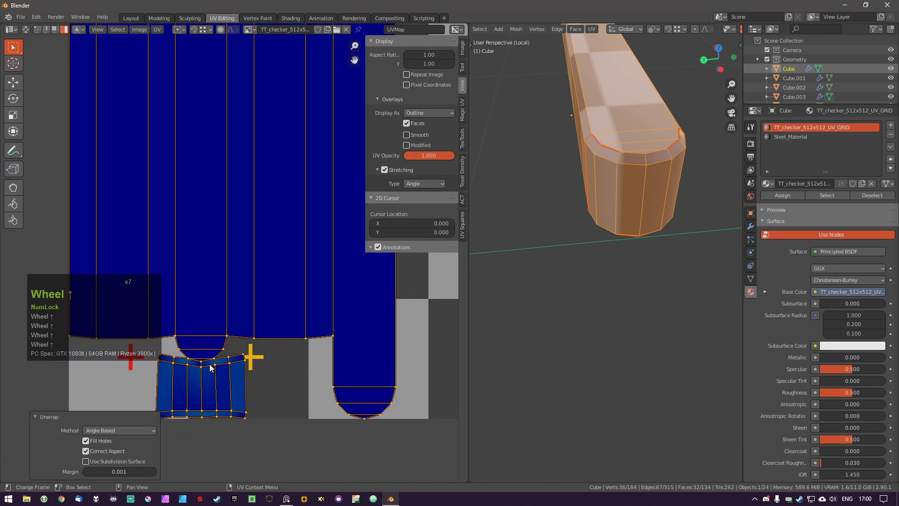
Unwrap the crossbar again with the method set back to Conformal.
key("u")
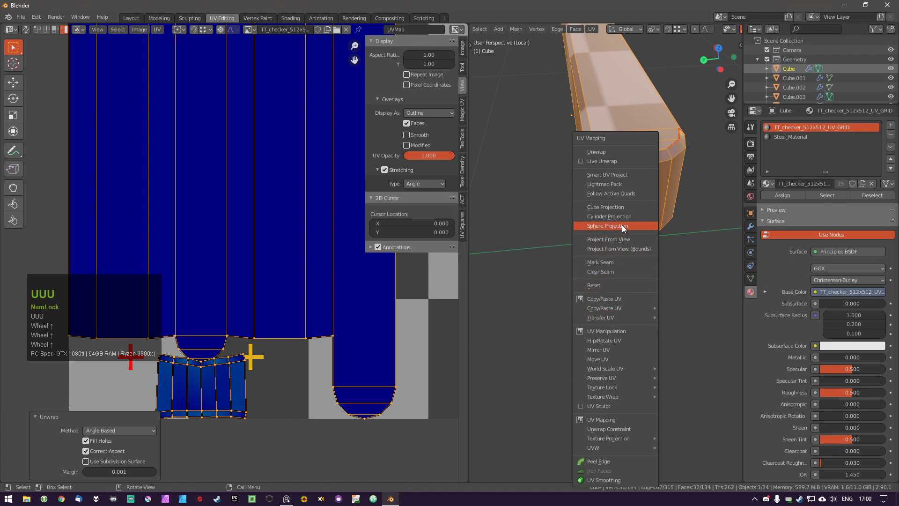
left_click(625, 261)
left_click(122, 445)
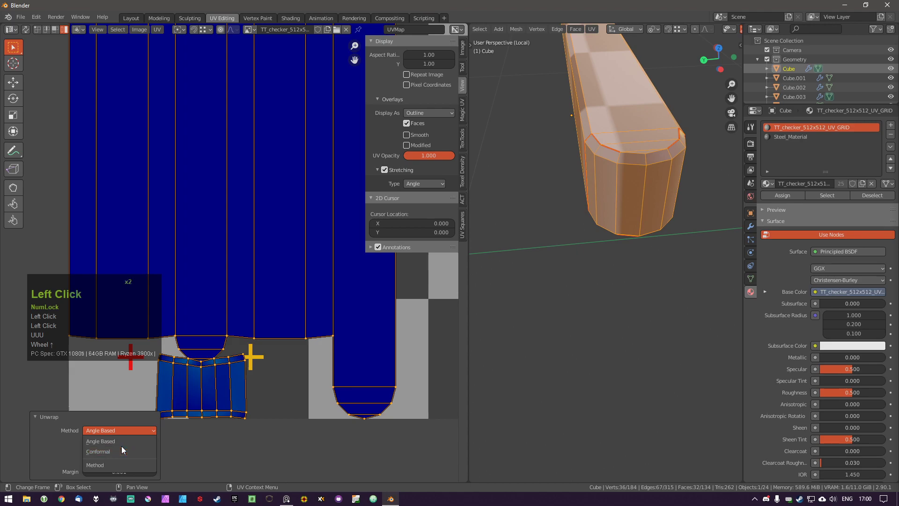
left_click(118, 433)
left_click(119, 450)
scroll(336, 261, "down", 1)
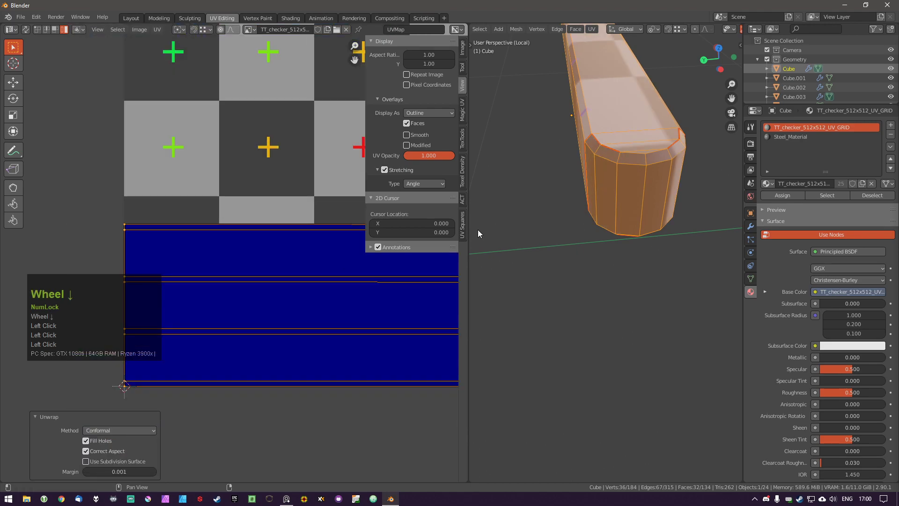
Reveal the hidden table geometry and clear the selection.
scroll(620, 237, "down", 5)
middle_click_drag(620, 237, 614, 291)
key("alt+a")
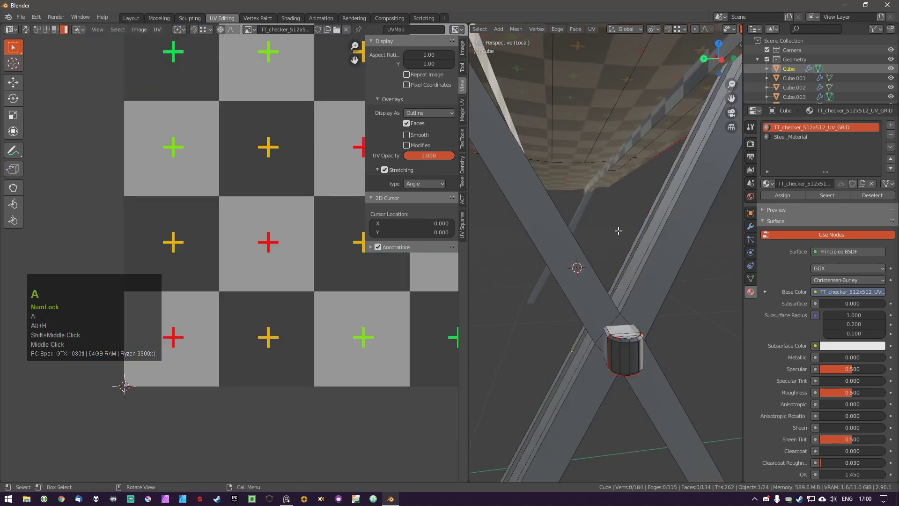
scroll(614, 239, "down", 4)
middle_click_drag(613, 242, 662, 367)
scroll(651, 309, "up", 2)
key("a")
Leave edit mode and inspect the checker texture on the crossbar and the beams beneath the tabletop.
key("Tab")
scroll(662, 367, "down", 2)
scroll(602, 158, "up", 4)
left_click(588, 149)
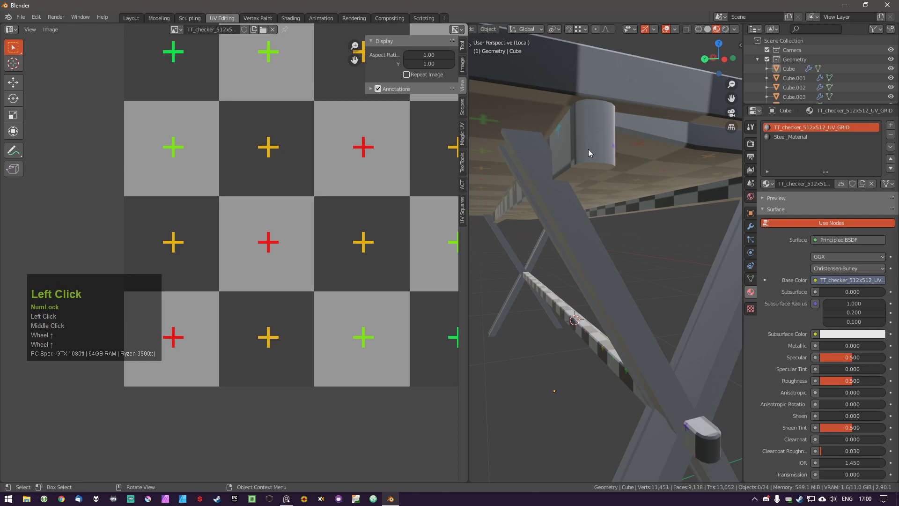
middle_click_drag(595, 156, 567, 168, "shift")
scroll(581, 322, "down", 2)
Return to mesh editing, select all linked parts of the crossbar and unwrap them.
key("Tab")
key("a")
key("l")
middle_click_drag(633, 357, 638, 344)
key("l")
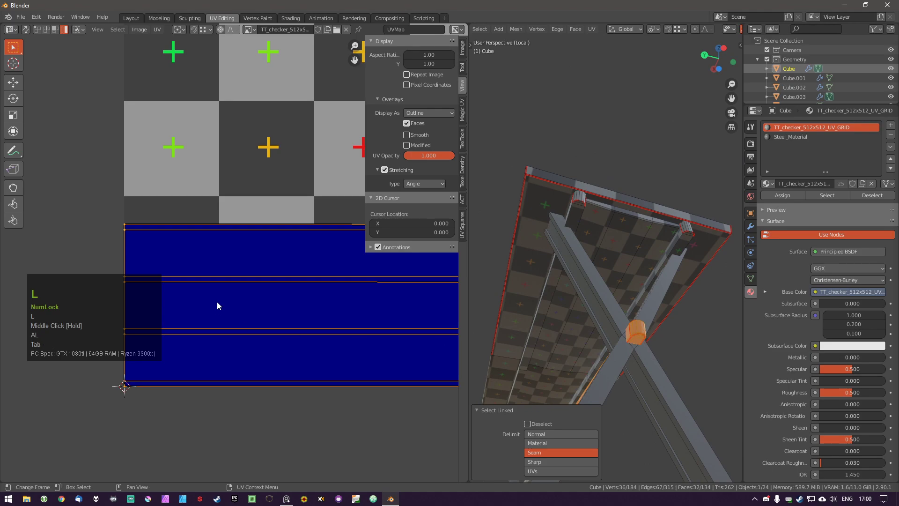
key("u")
scroll(274, 279, "down", 6)
middle_click_drag(309, 281, 324, 275, "shift")
middle_click_drag(628, 252, 620, 269, "shift")
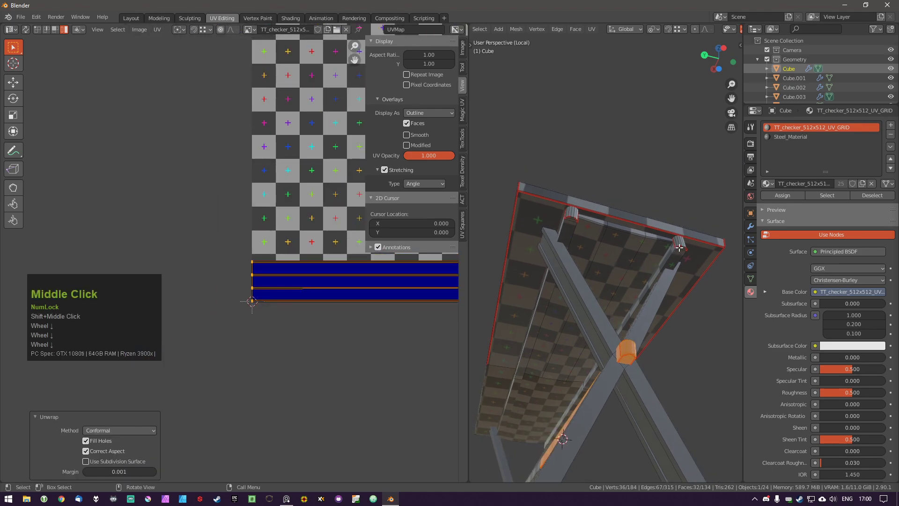
Add the linked support beams under the tabletop to the crossbar selection and unwrap them together.
key("l")
key("l")
key("l")
key("u")
middle_click_drag(281, 223, 327, 239, "shift")
scroll(241, 268, "down", 2)
key("a")
left_click(265, 156)
key("r")
right_click(202, 201)
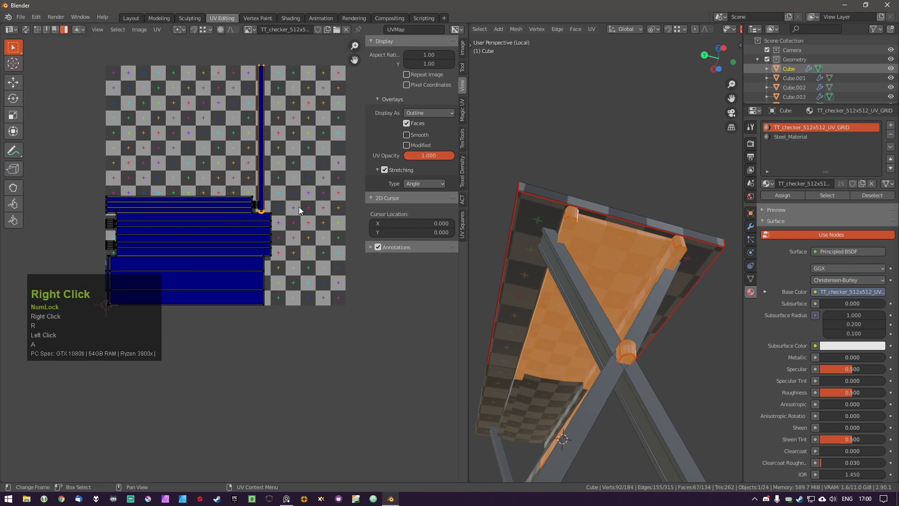
Hide the selected crossbar and under-table support beams.
middle_click_drag(658, 234, 604, 262)
scroll(602, 253, "down", 2)
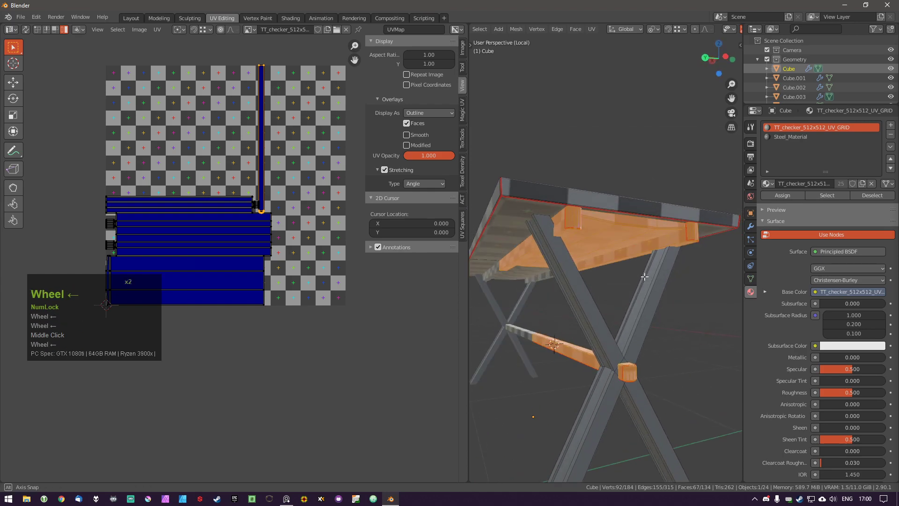
key("shift+h")
key("ctrl+z")
key("h")
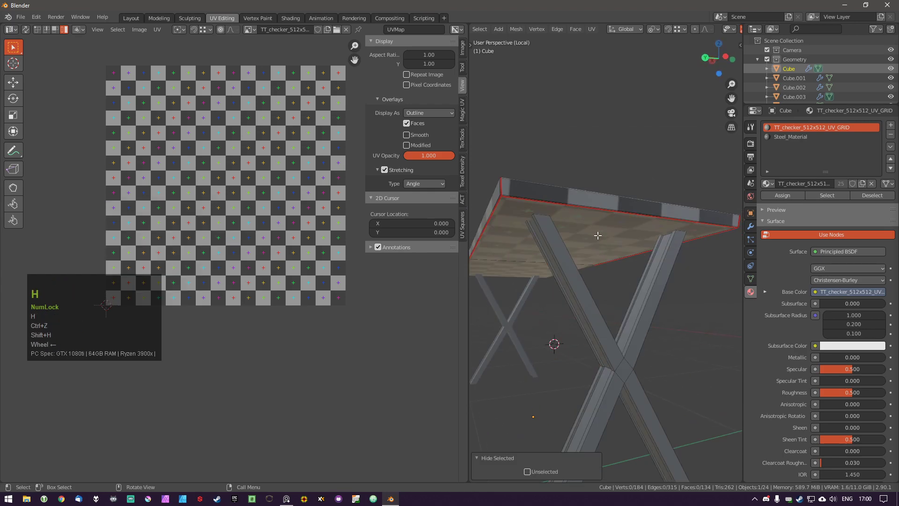
Hide the tabletop's edge and underside parts to leave only the crossed legs.
key("l")
key("h")
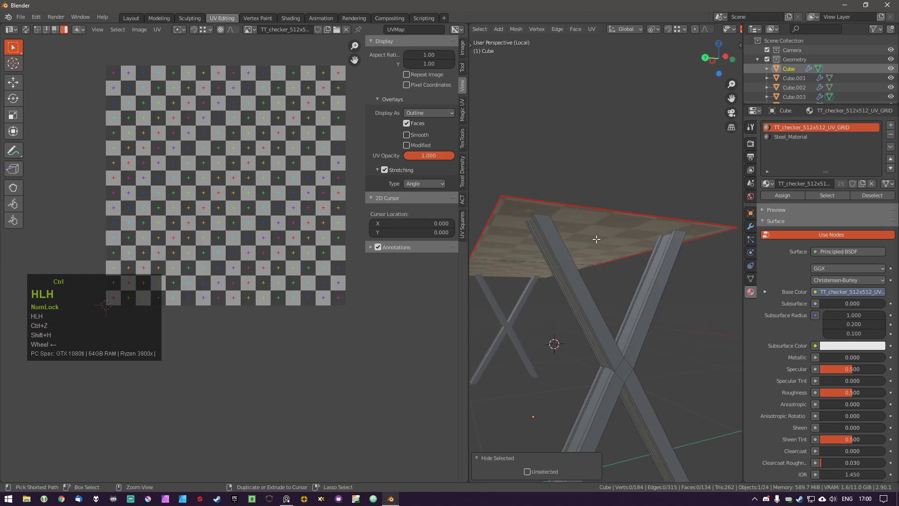
key("l")
key("h")
scroll(579, 221, "down", 2)
middle_click_drag(593, 273, 673, 295, "shift")
scroll(542, 251, "up", 2)
key("Tab")
Mark the inner edges where the two beams of the crossed legs meet as seams.
scroll(573, 279, "up", 2, "alt+shift")
middle_click_drag(566, 271, 721, 297)
scroll(555, 345, "down", 2)
middle_click_drag(556, 345, 557, 312, "shift")
middle_click_drag(558, 312, 628, 336)
scroll(536, 262, "up", 2)
middle_click_drag(580, 198, 515, 191)
left_click(572, 224, "alt+shift")
left_click(579, 279, "alt+shift")
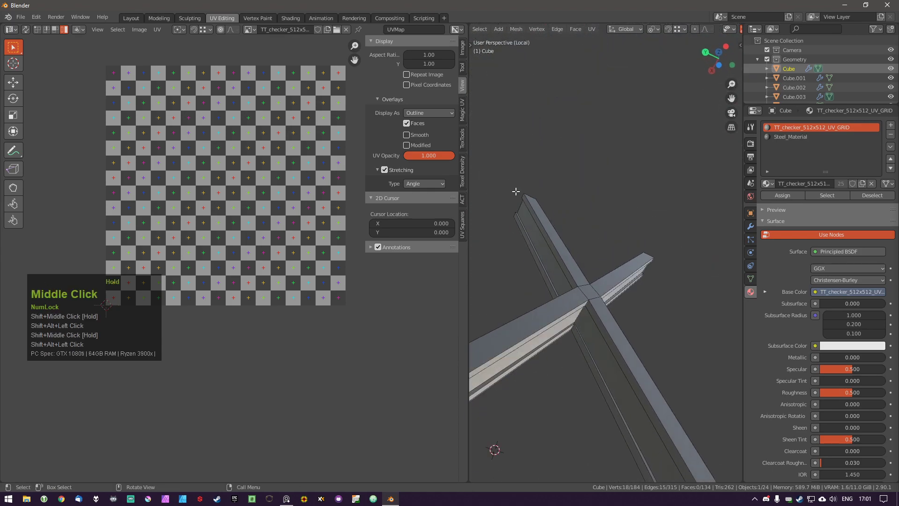
left_click(580, 316, "alt+shift")
key("ctrl+e")
left_click(586, 323)
middle_click_drag(586, 322, 591, 323)
Select the whole linked X-shaped leg, unwrap it and check the checker texture on its beams.
key("a")
key("a")
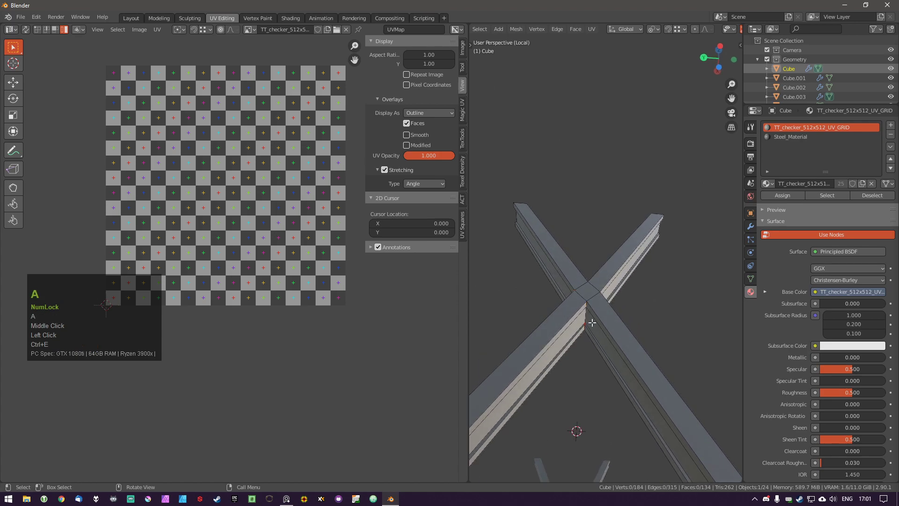
key("l")
key("u")
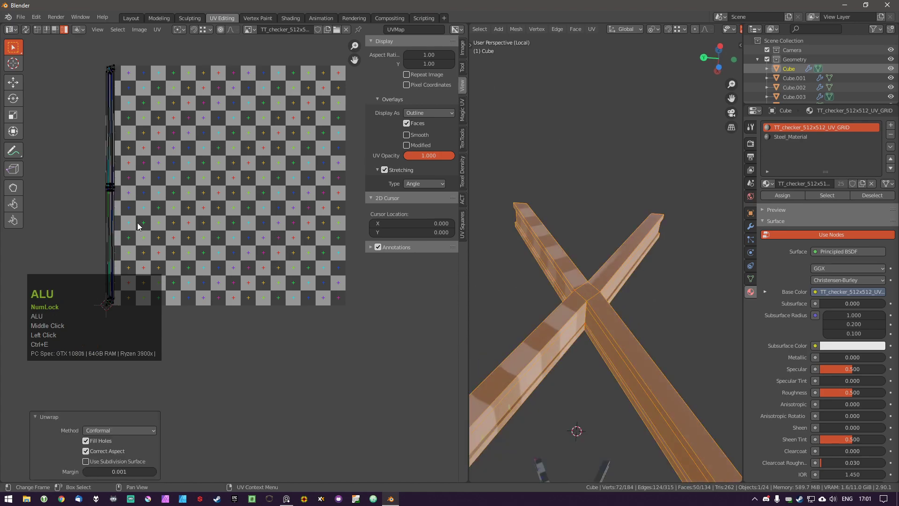
middle_click_drag(579, 267, 570, 279)
key("a")
key("Tab")
scroll(572, 257, "up", 2)
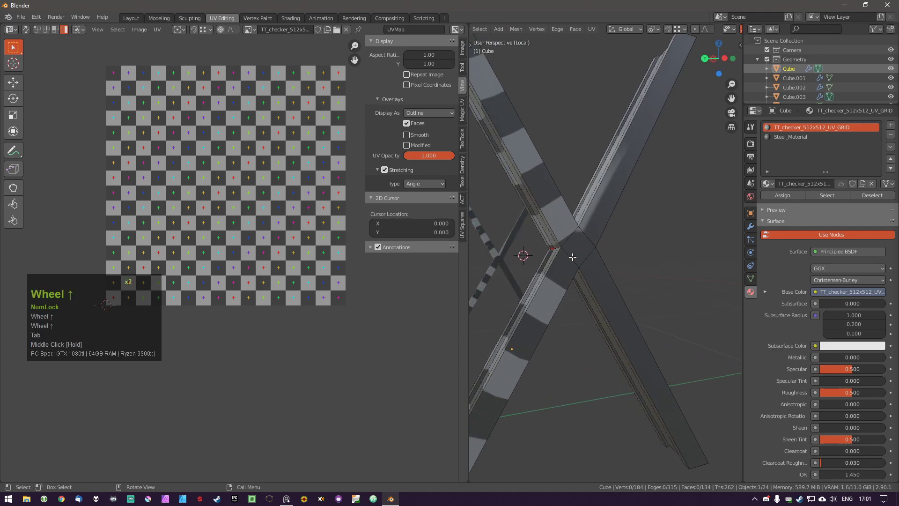
Mark the outlines of the diamond-shaped faces on both sides of the legs' crossing as seams.
scroll(570, 264, "right", 6)
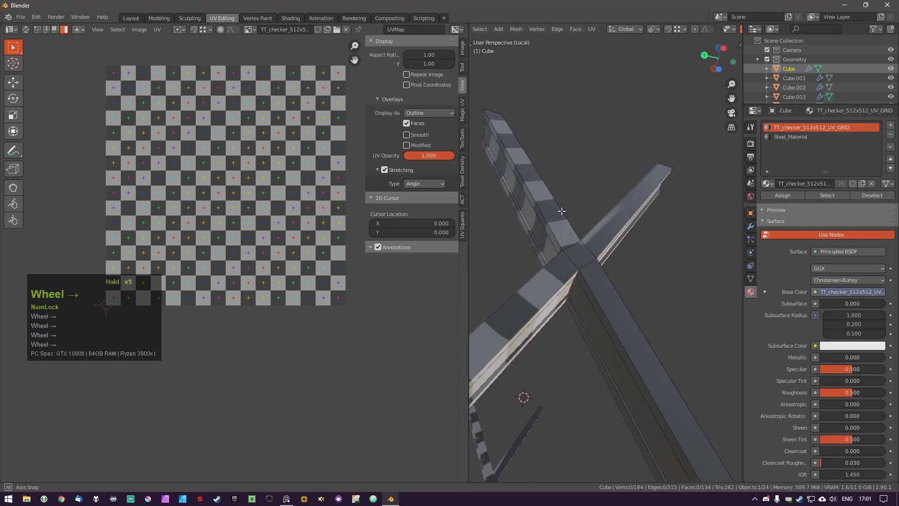
scroll(540, 197, "right", 6)
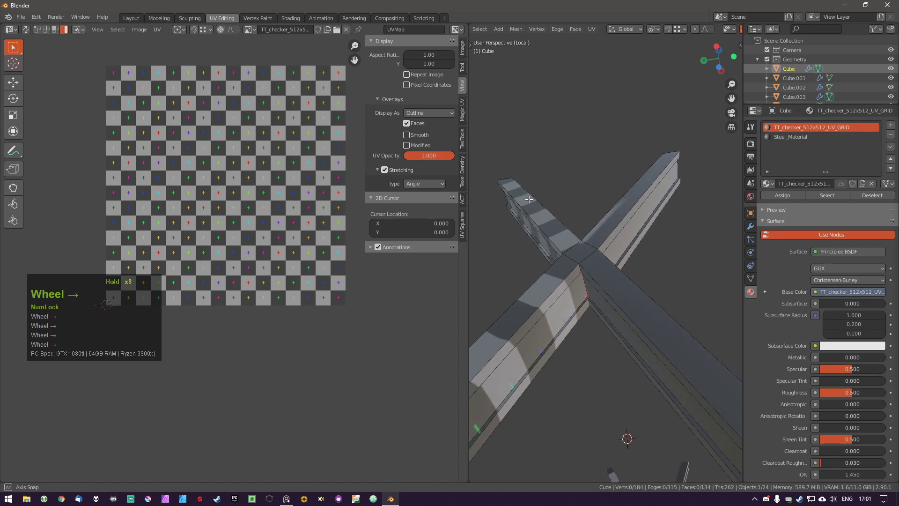
middle_click_drag(574, 261, 602, 289)
double_click(594, 258, "shift")
middle_click_drag(594, 257, 492, 281)
left_click(610, 268, "shift")
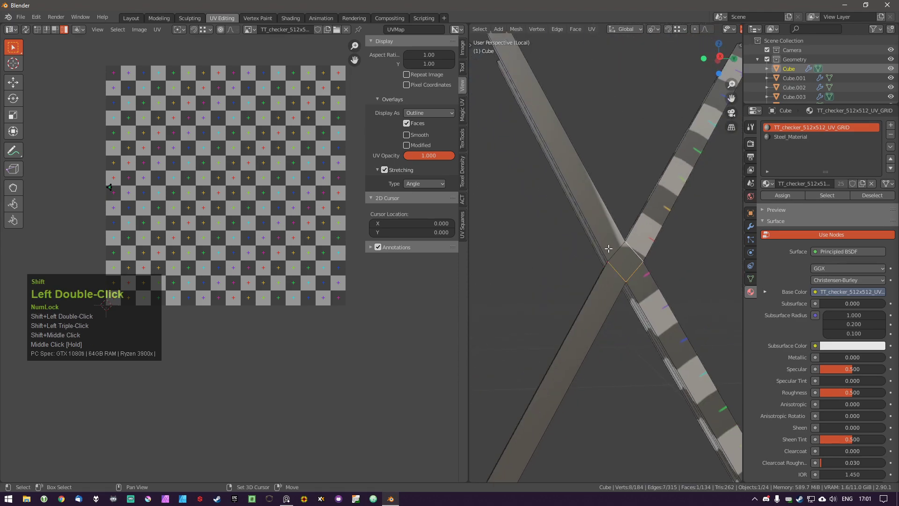
left_click(613, 255, "shift")
key("ctrl+e")
left_click(637, 264)
Select the whole linked X-shaped leg and unwrap it using the new seams around the crossing.
key("a")
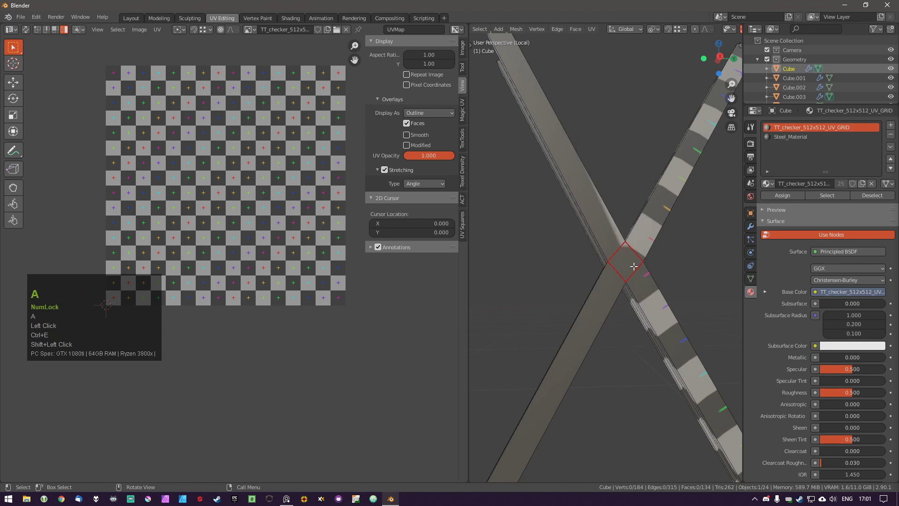
key("l")
key("u")
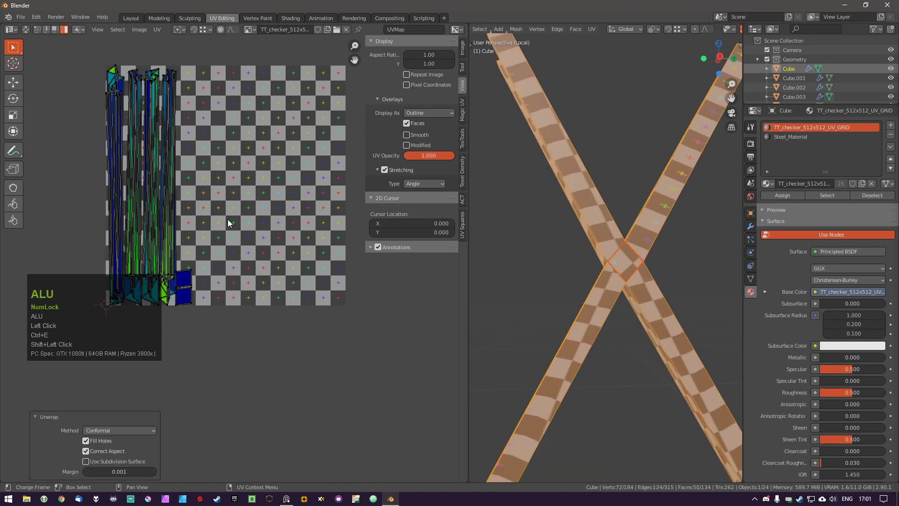
Move the two small rectangular islands outside the UV grid, about 0.58 in X and -0.24 in Y.
left_click(190, 283)
left_click(195, 303, "shift")
key("g")
left_click(335, 360)
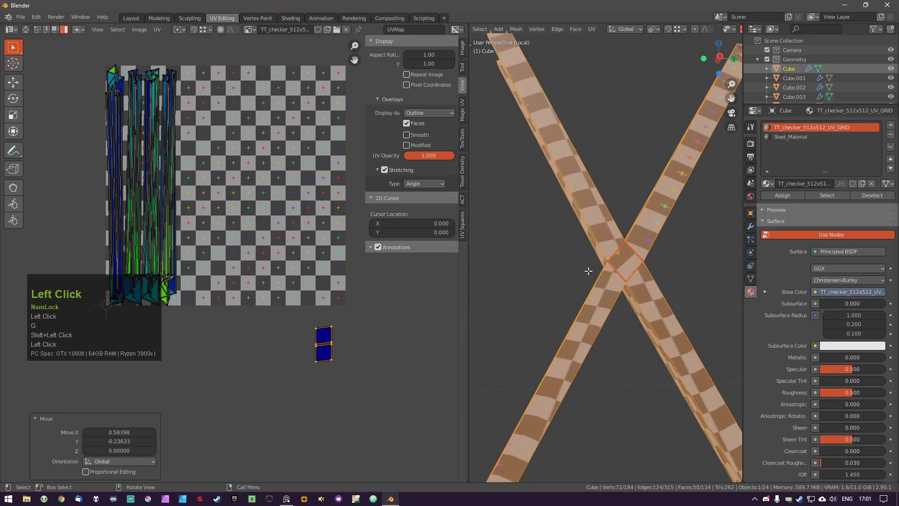
Inspect the checker texture along the leg beams and around their crossing for distortion.
middle_click_drag(579, 254, 608, 328)
key("a")
scroll(607, 367, "down", 4)
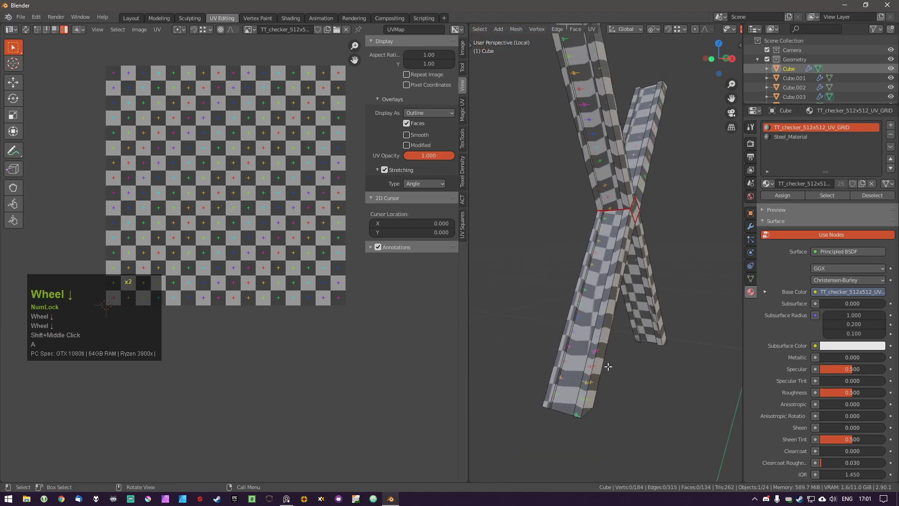
key("Tab")
middle_click_drag(602, 255, 624, 211)
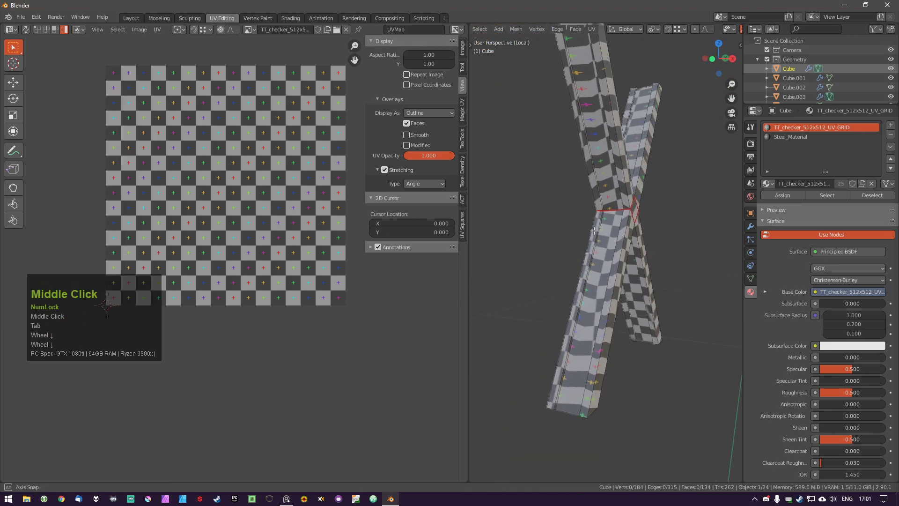
scroll(623, 211, "up", 1)
middle_click_drag(620, 321, 579, 254)
scroll(590, 262, "up", 2)
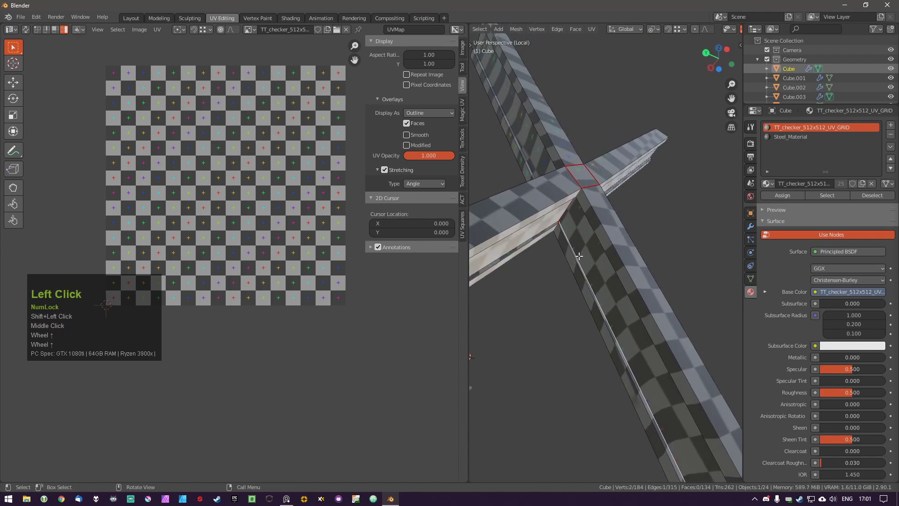
Mark the selected lengthwise edge of the leg beam as a seam and unwrap the whole linked leg.
key("ctrl+e")
left_click(583, 276)
key("a")
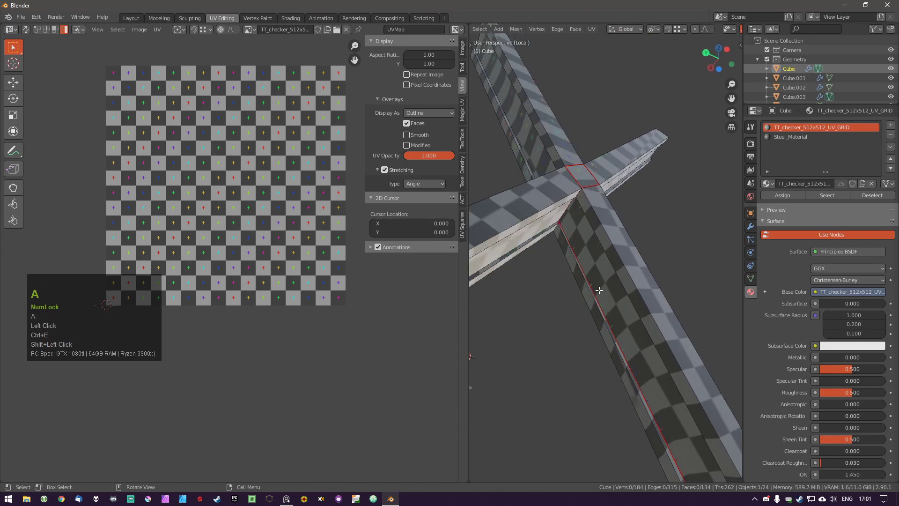
key("l")
key("u")
left_click(217, 226)
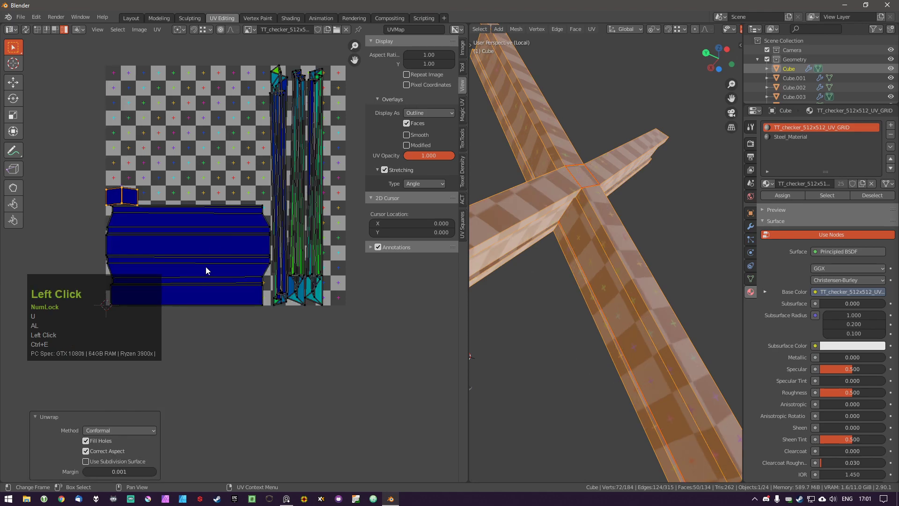
key("g")
right_click(224, 279)
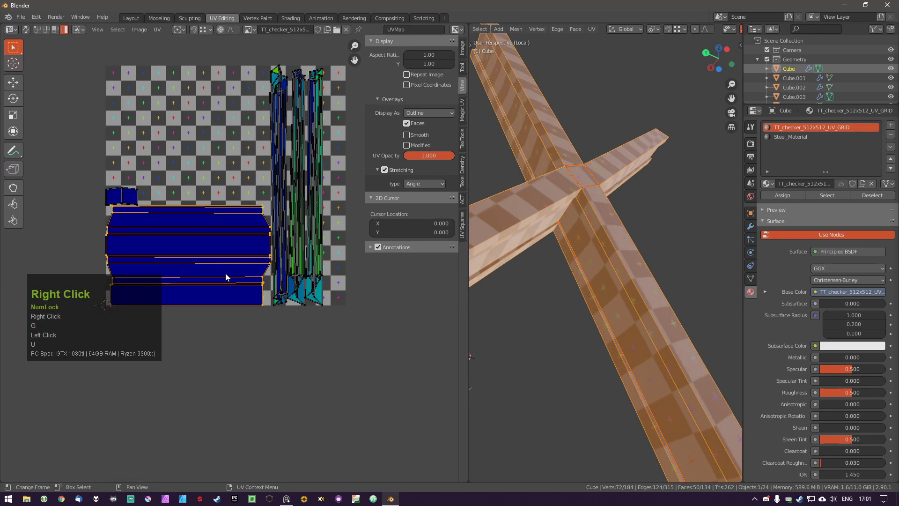
Try marking further lengthwise edges of the leg beams near the crossing as seams.
key("alt+a")
middle_click_drag(612, 311, 556, 321)
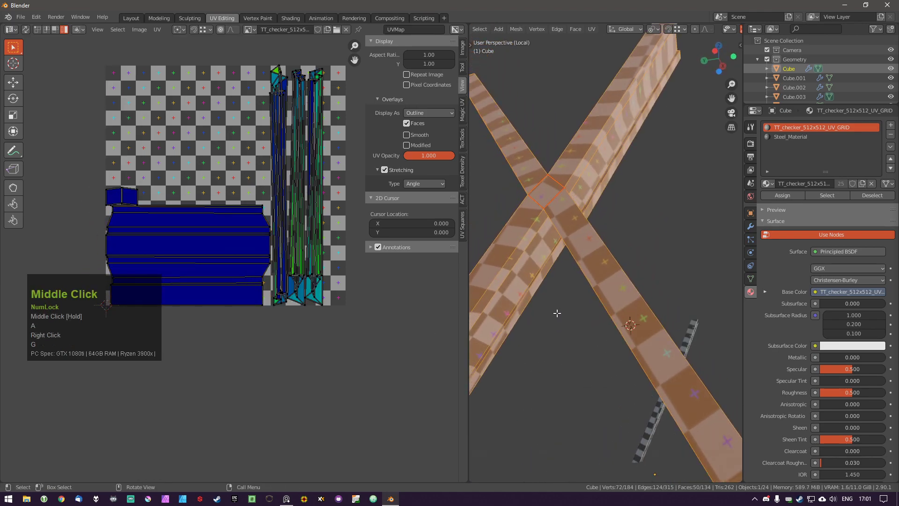
key("a")
left_click(536, 267)
key("ctrl+e")
left_click(535, 263)
key("alt+a")
middle_click_drag(535, 263, 565, 205)
left_click(569, 201)
key("ctrl+e")
left_click(569, 202)
middle_click_drag(607, 146, 561, 161)
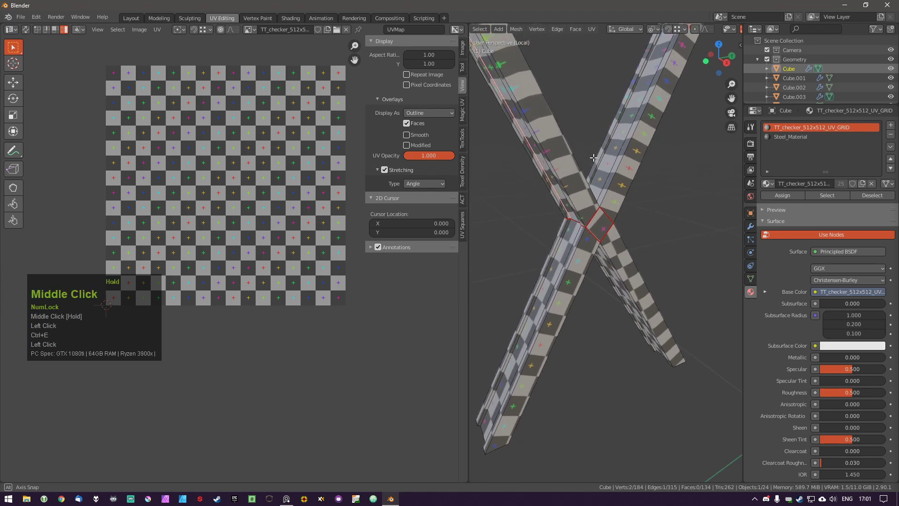
Undo the latest seam markings and edge selections on the X-shaped leg.
key("ctrl+z")
key("ctrl+z")
key("ctrl+z")
middle_click_drag(561, 206, 733, 241)
key("ctrl+z")
key("ctrl+z")
Mark lengthwise edges of the leg beams on one side of the crossing as seams.
middle_click_drag(554, 319, 619, 294)
key("a")
key("a")
left_click(578, 287)
key("a")
middle_click_drag(586, 244, 521, 166)
left_click(572, 121, "shift")
key("ctrl+e")
left_click(564, 254)
Mark the lengthwise edges on the remaining beams of the X-shaped leg as seams.
right_click(521, 197)
key("ctrl+e")
left_click(519, 213)
middle_click_drag(520, 213, 547, 268, "shift")
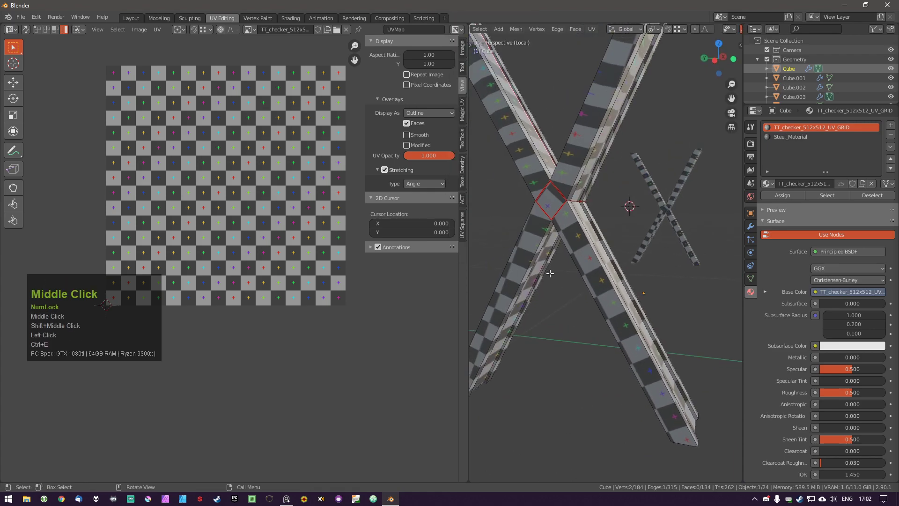
left_click(546, 264)
left_click(542, 262)
key("ctrl+e")
left_click(541, 261)
Select the whole linked X-shaped leg and unwrap it along its lengthwise beam seams.
key("a")
key("l")
key("u")
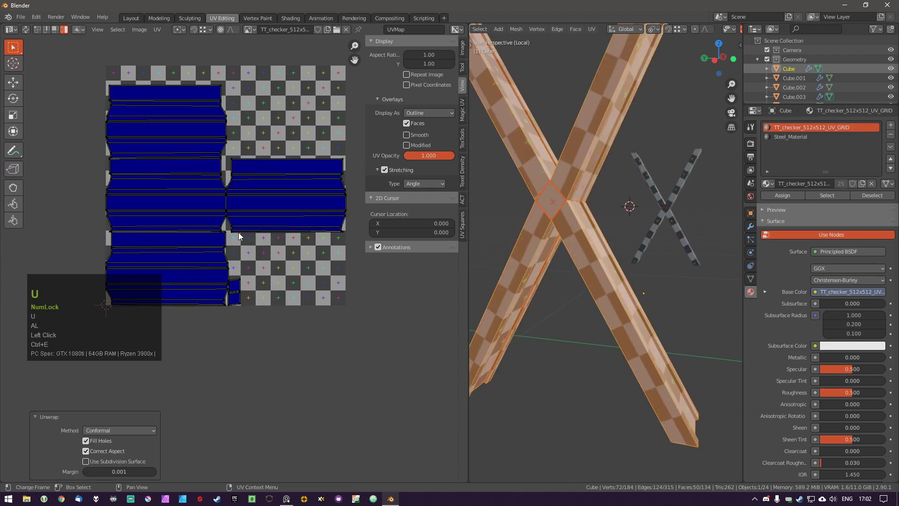
key("a")
left_click(191, 288)
middle_click_drag(247, 291, 310, 300)
Select the diamond-shaped face at the legs' crossing and examine the shape of its UV island.
middle_click_drag(557, 263, 568, 216)
scroll(575, 255, "down", 2)
key("a")
scroll(507, 221, "up", 2)
left_click(563, 221)
key("Tab")
key("Tab")
left_click(629, 232)
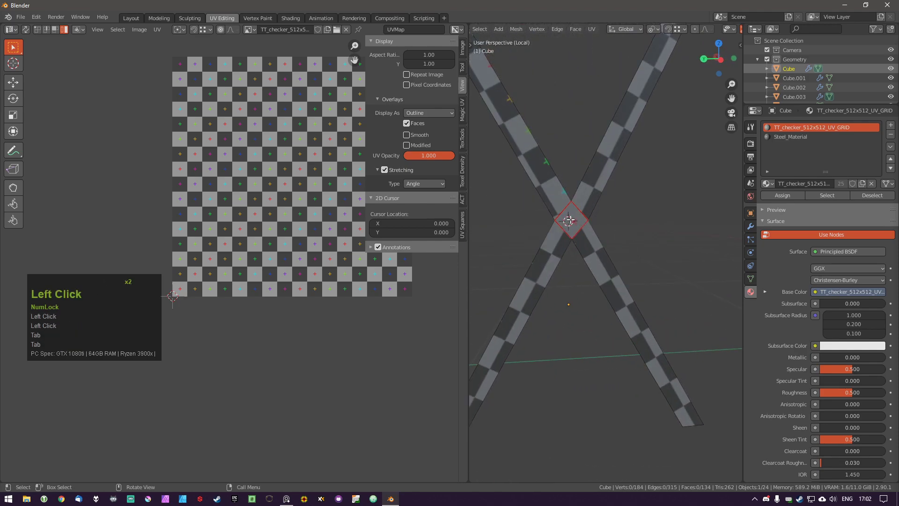
scroll(305, 292, "up", 3)
left_click(314, 262)
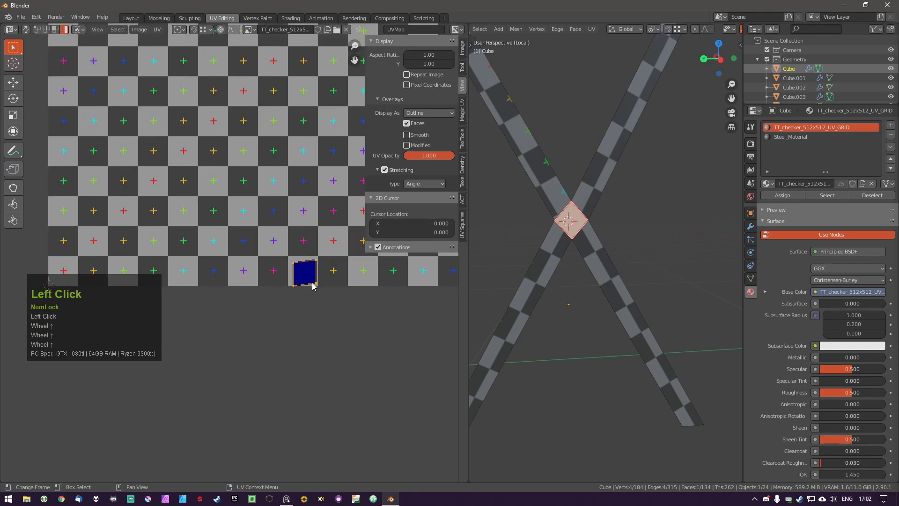
key("a")
key("Tab")
left_click(311, 270)
left_click(308, 268)
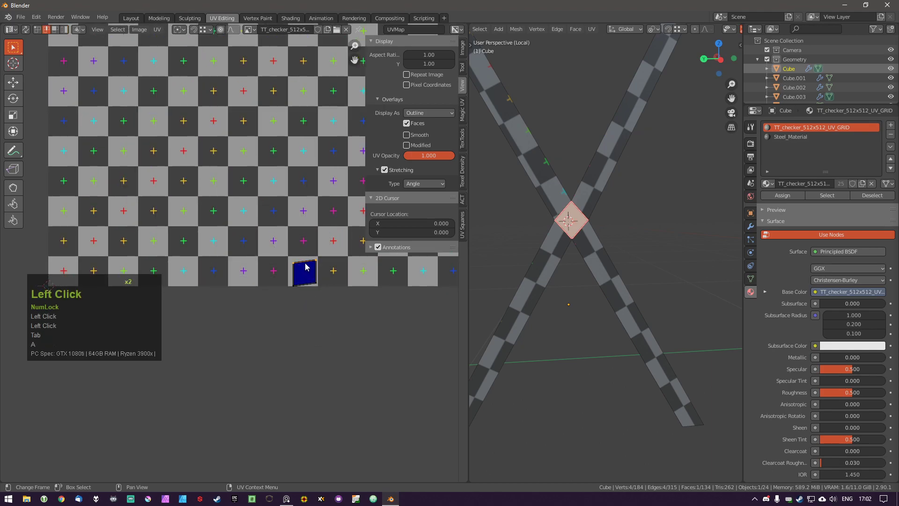
key("a")
Reveal all hidden parts of the table mesh.
middle_click_drag(547, 254, 584, 265)
scroll(584, 265, "down", 1)
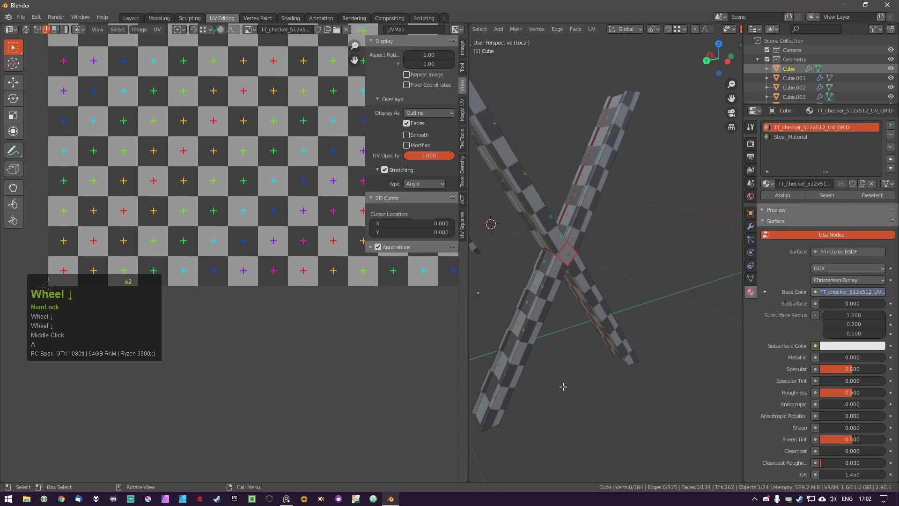
middle_click_drag(505, 385, 504, 361, "shift")
scroll(596, 321, "down", 4)
key("alt+h")
key("a")
middle_click_drag(597, 321, 600, 270)
Select the entire table mesh and unwrap all its parts together.
key("a")
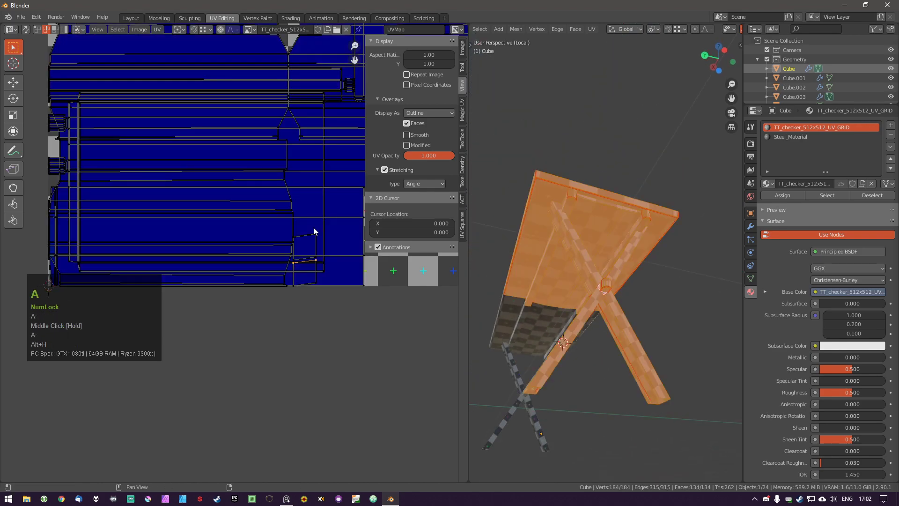
scroll(270, 189, "down", 3)
key("a")
key("a")
key("u")
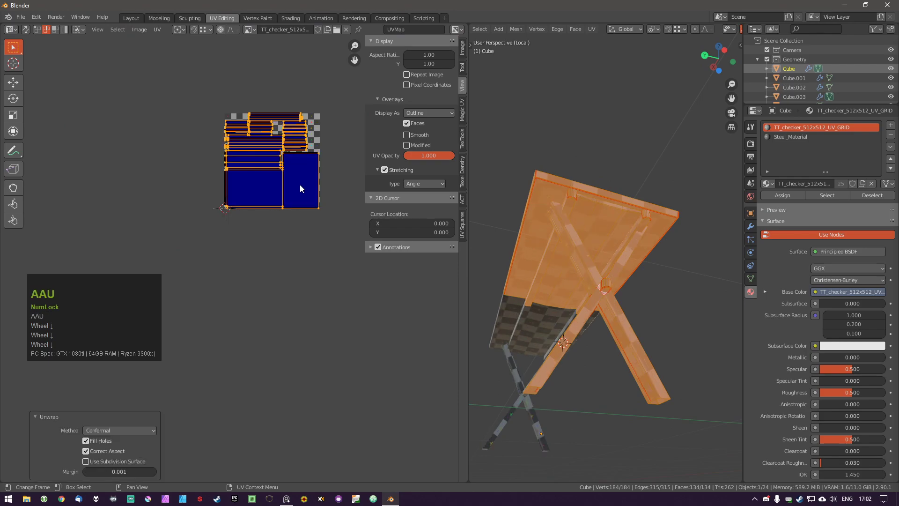
scroll(300, 185, "up", 1)
middle_click_drag(262, 184, 239, 184, "shift")
scroll(305, 189, "up", 2)
key("a")
middle_click_drag(304, 189, 278, 212)
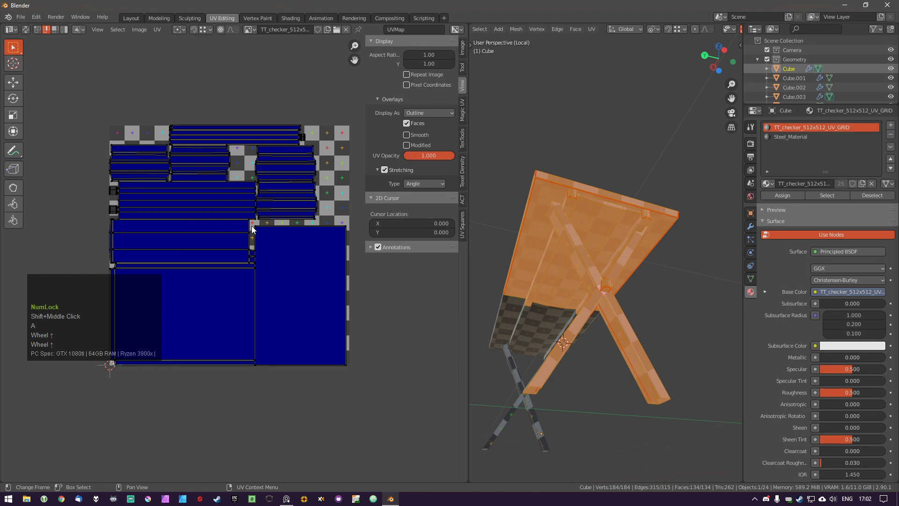
Repeat the Conformal unwrap on the complete table selection.
key("a")
key("a")
key("a")
key("u")
left_click(609, 153)
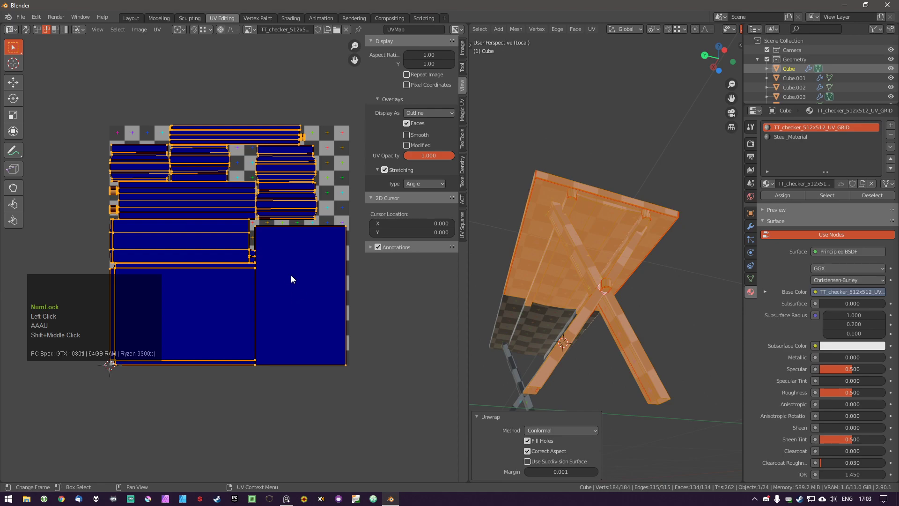
Turn off the UV stretching overlay and show the Texel Density Checker settings.
scroll(255, 217, "up", 1)
scroll(266, 250, "down", 1)
key("a")
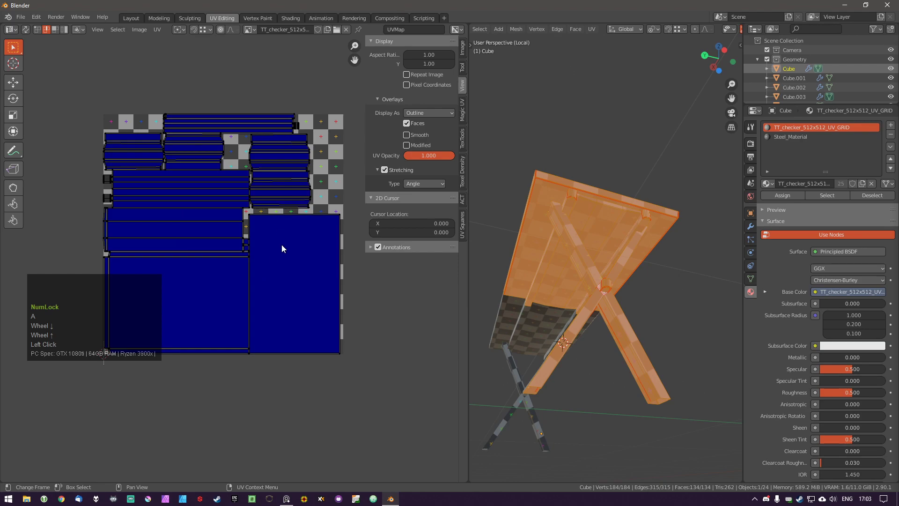
middle_click_drag(300, 273, 305, 286)
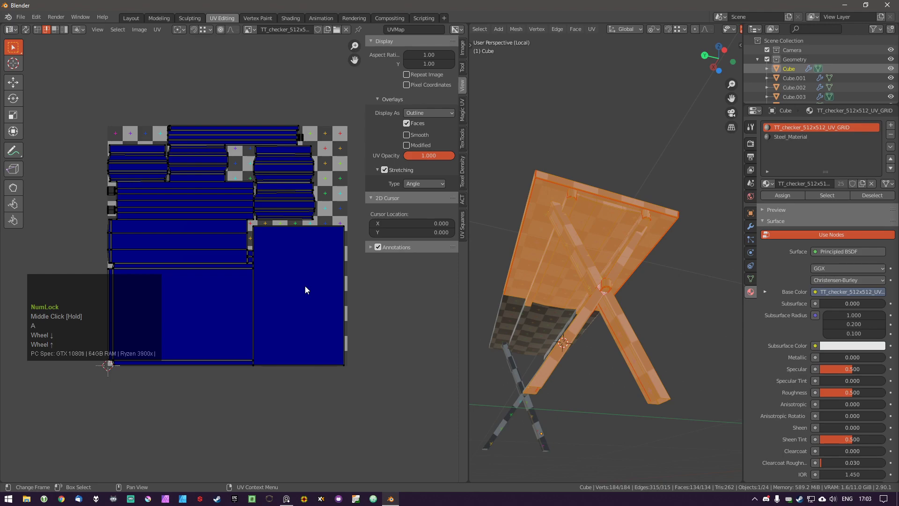
scroll(305, 290, "up", 5)
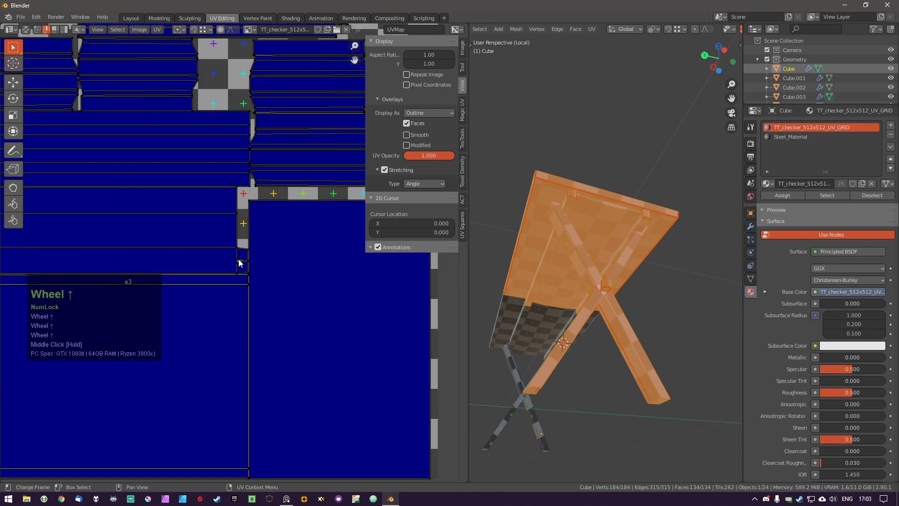
scroll(249, 252, "down", 4)
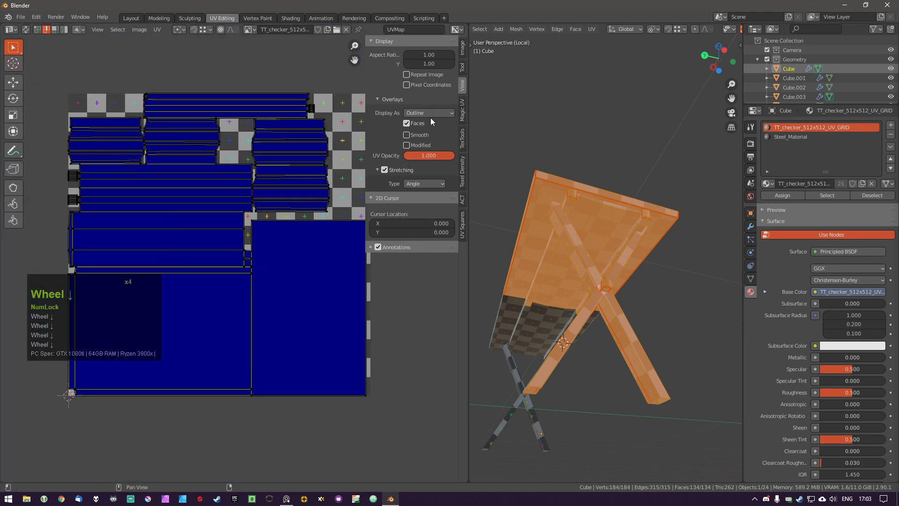
left_click(385, 170)
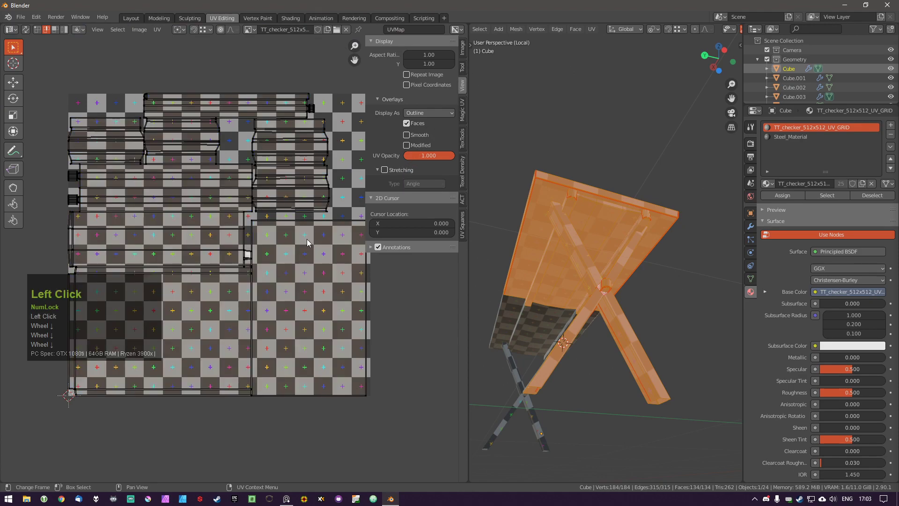
left_click(463, 182)
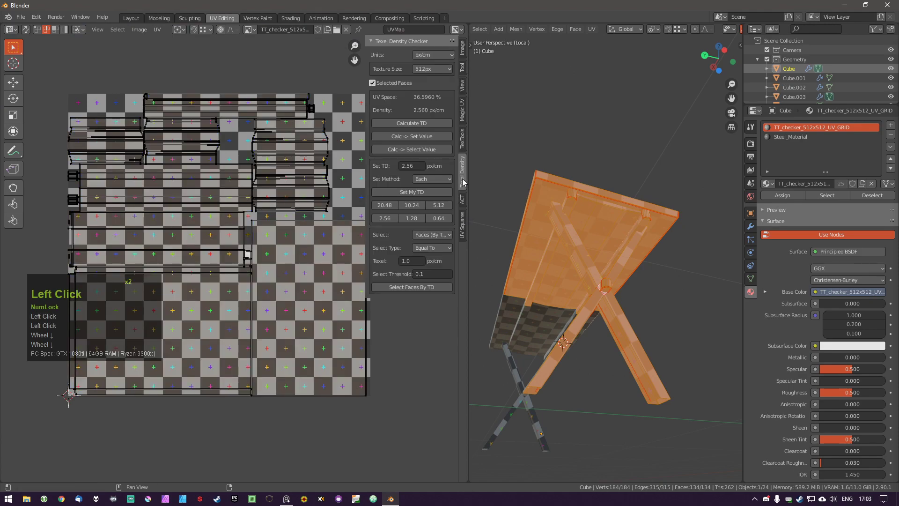
Try applying a texel density of 2.56 px/cm to all the table's UV islands, and undo it.
scroll(259, 272, "down", 2)
key("a")
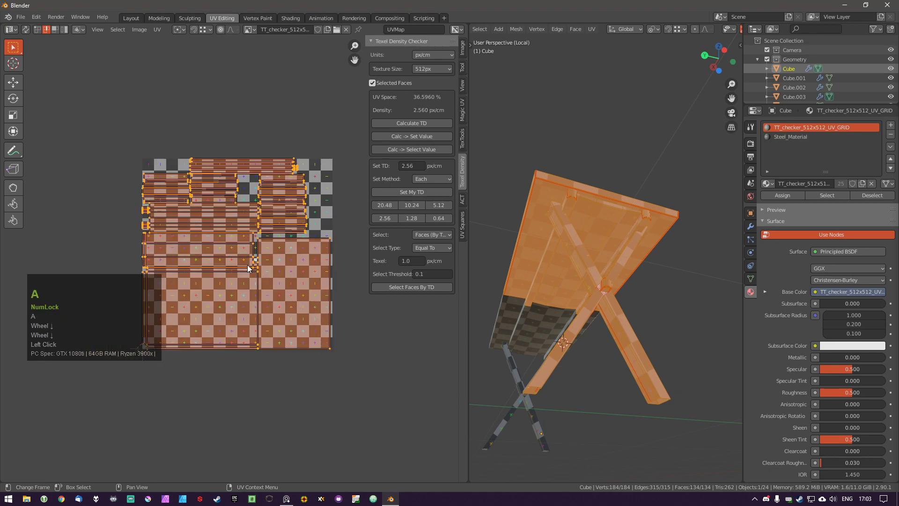
middle_click_drag(650, 316, 658, 335)
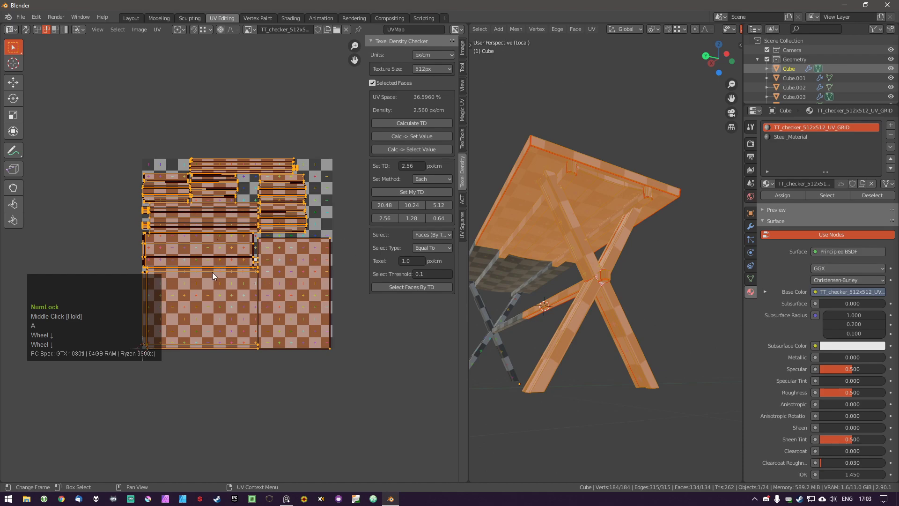
left_click(387, 221)
key("ctrl+z")
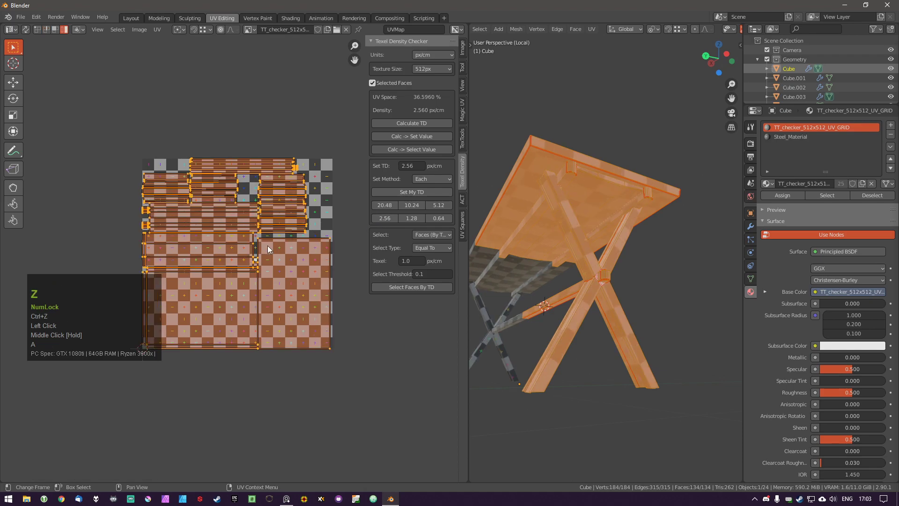
Unwrap the whole table again and set its texel density to 2.56 px/cm.
key("a")
key("a")
key("u")
left_click(210, 295)
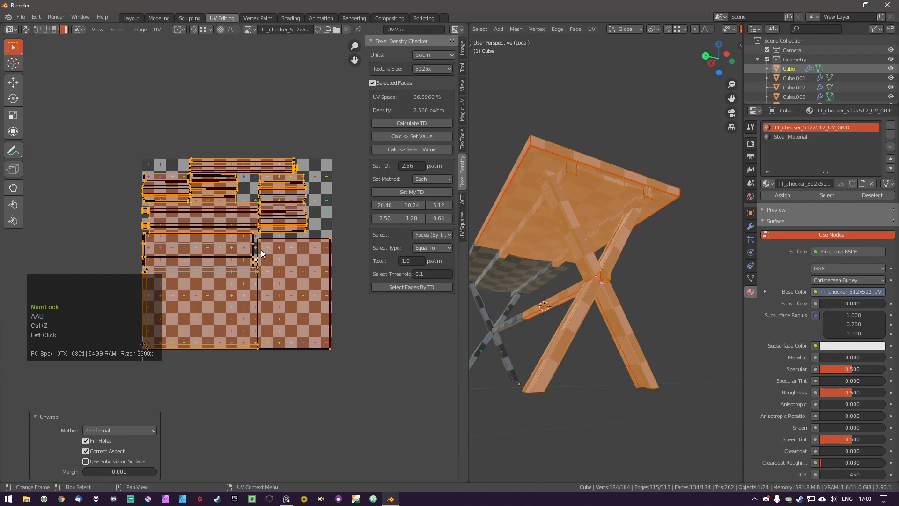
left_click(388, 220)
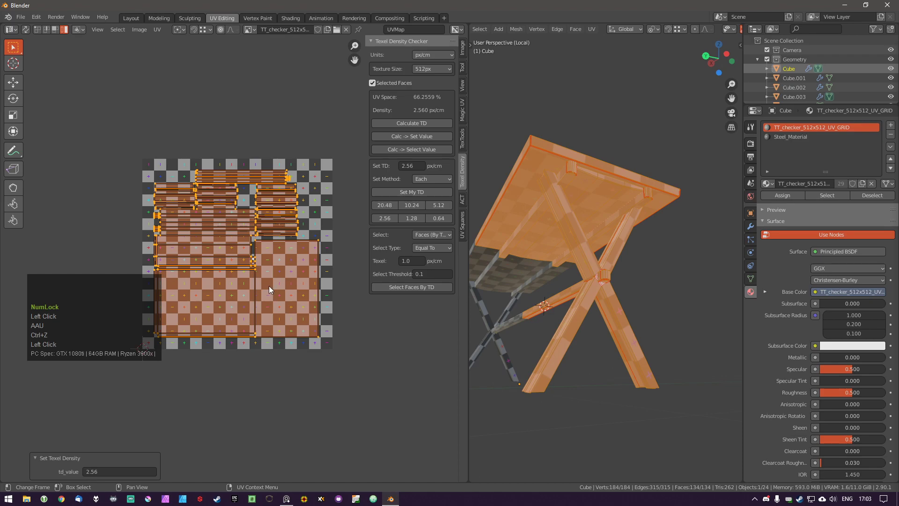
Set the texel density to 5.12 px/cm and move all islands about 0.34 in X and 0.36 in Y.
left_click(438, 206)
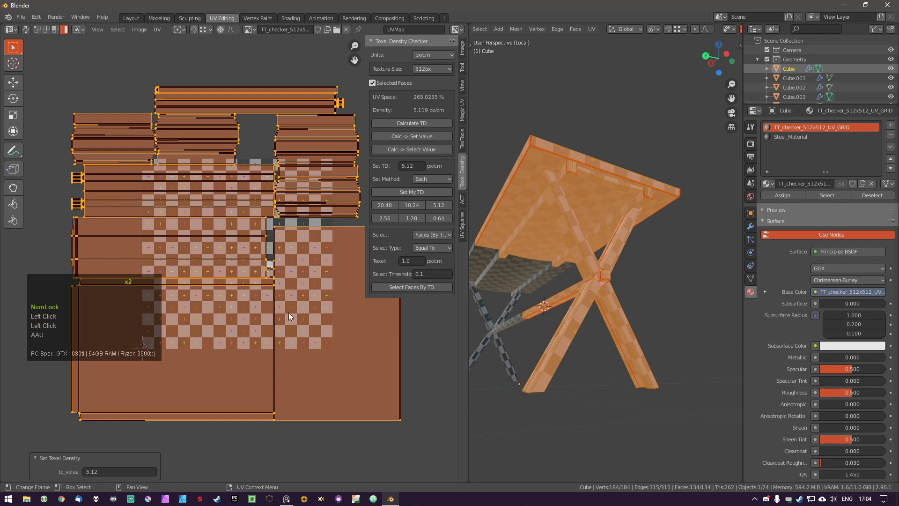
middle_click_drag(240, 262, 271, 266, "shift")
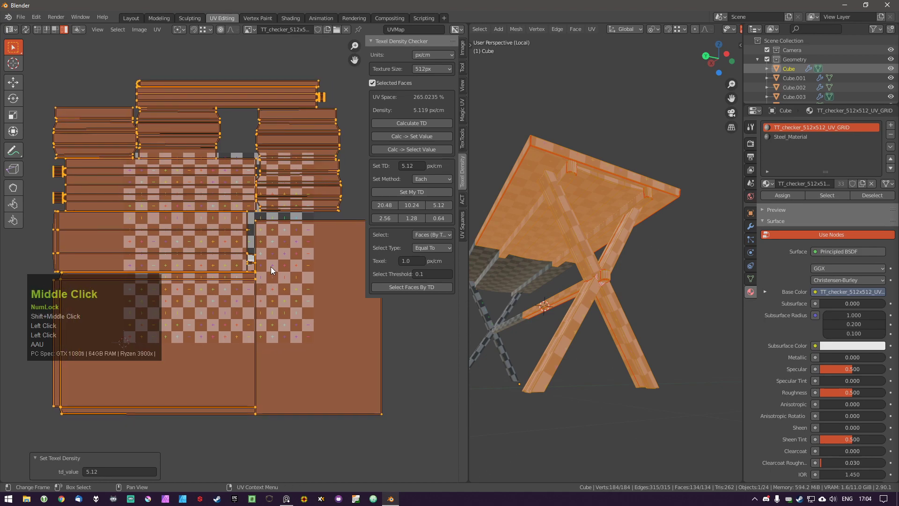
scroll(273, 271, "down", 1)
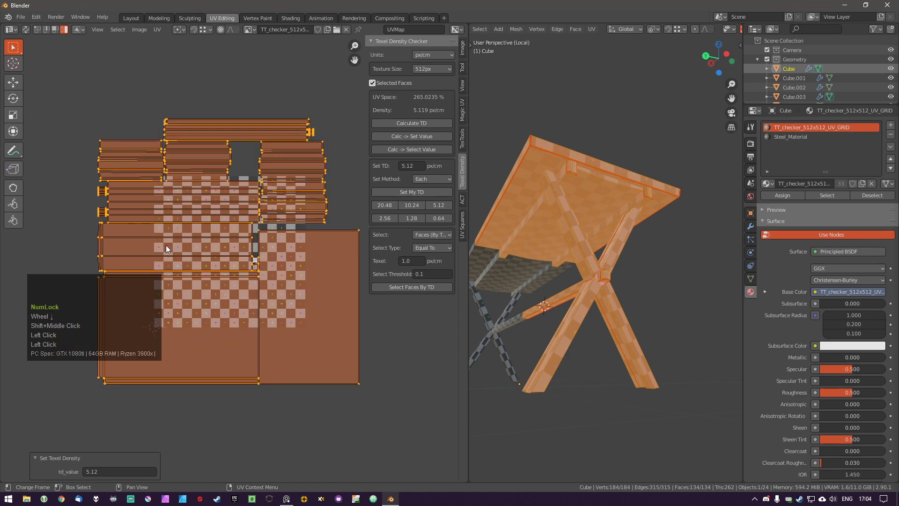
key("g")
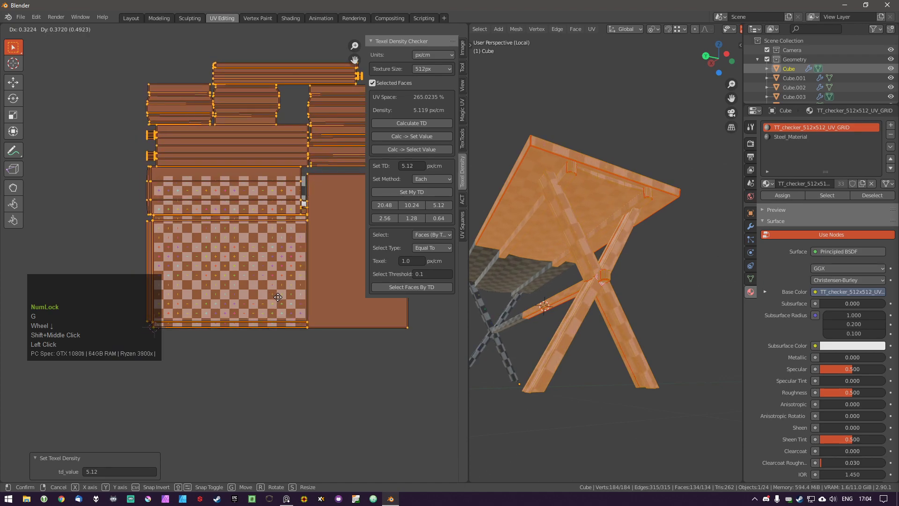
left_click(281, 298)
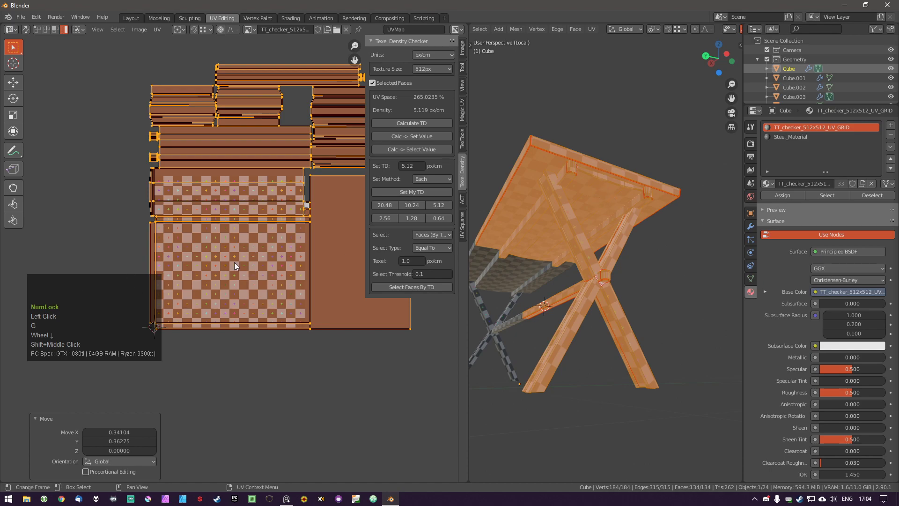
Set the texel density to 2.56 px/cm and move the islands about -0.35 in X and -0.38 in Y.
double_click(395, 217)
key("g")
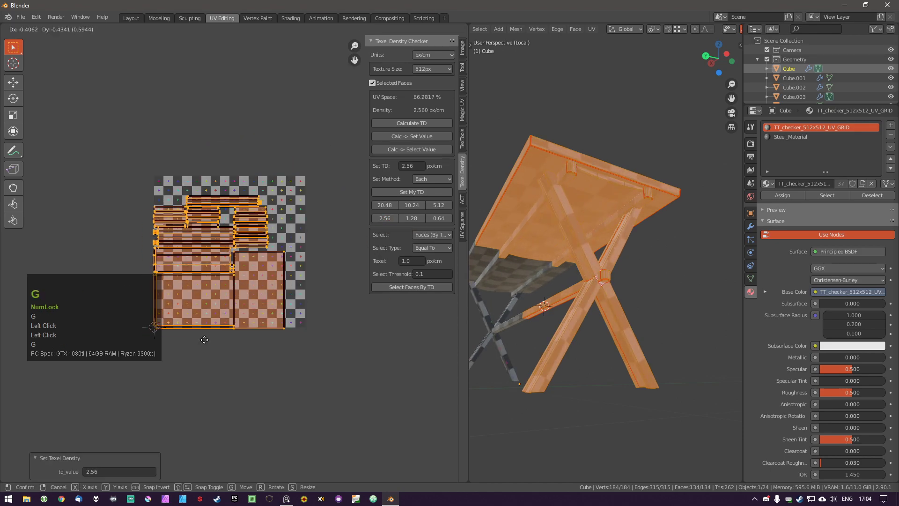
left_click(237, 285)
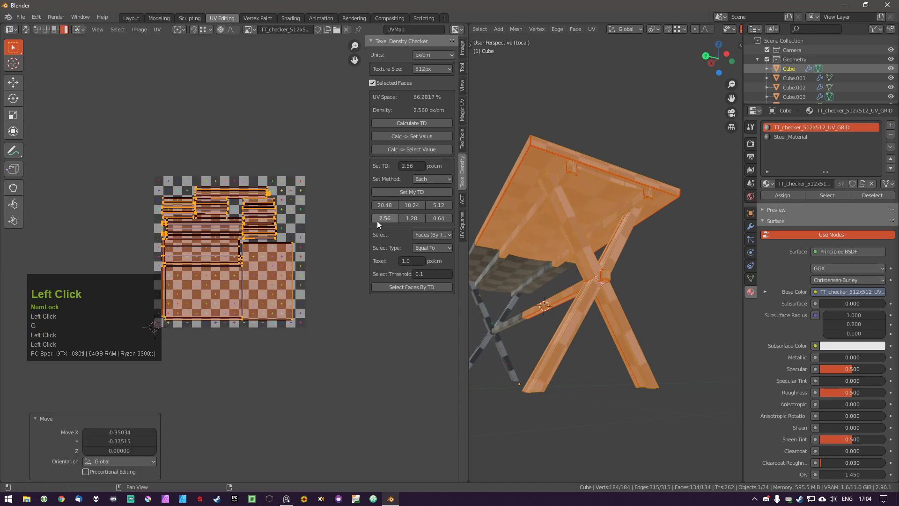
key("s")
right_click(313, 295)
middle_click_drag(263, 280, 269, 282)
key("g")
right_click(294, 325)
key("s")
right_click(326, 335)
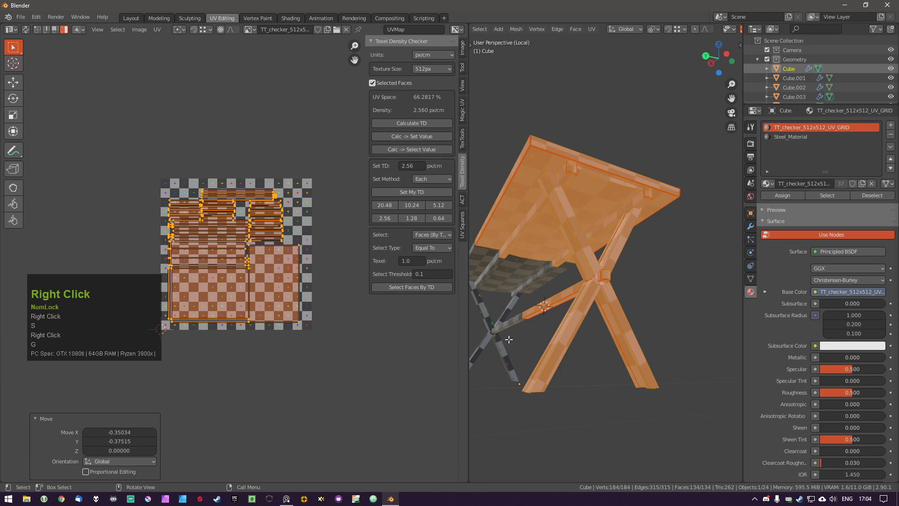
Scale all the table's UV islands up by 3.1, well beyond the checker image.
key("s")
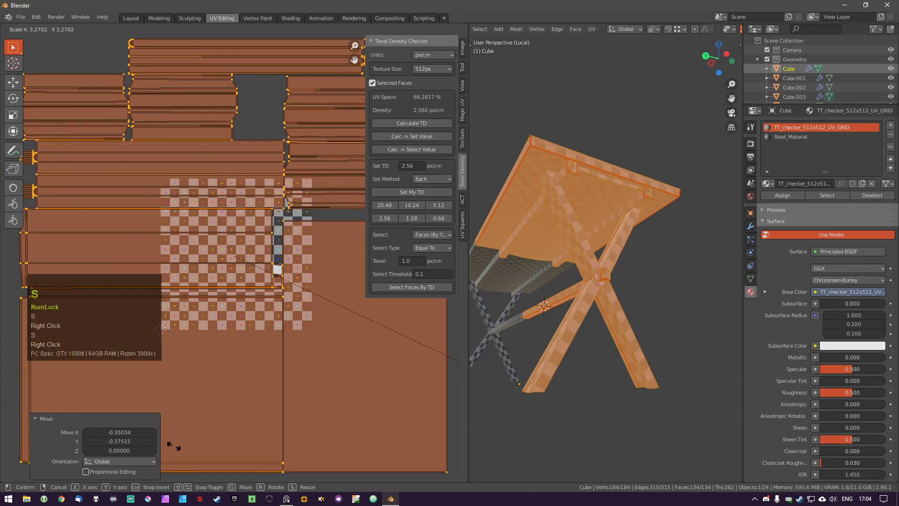
key("ctrl")
left_click(162, 427, "ctrl")
Duplicate the table's mesh and place the copy about -0.86 along the global Y axis.
middle_click_drag(655, 291, 604, 363)
scroll(664, 321, "down", 1)
key("shift+d")
middle_click_drag(620, 371, 647, 381, "shift")
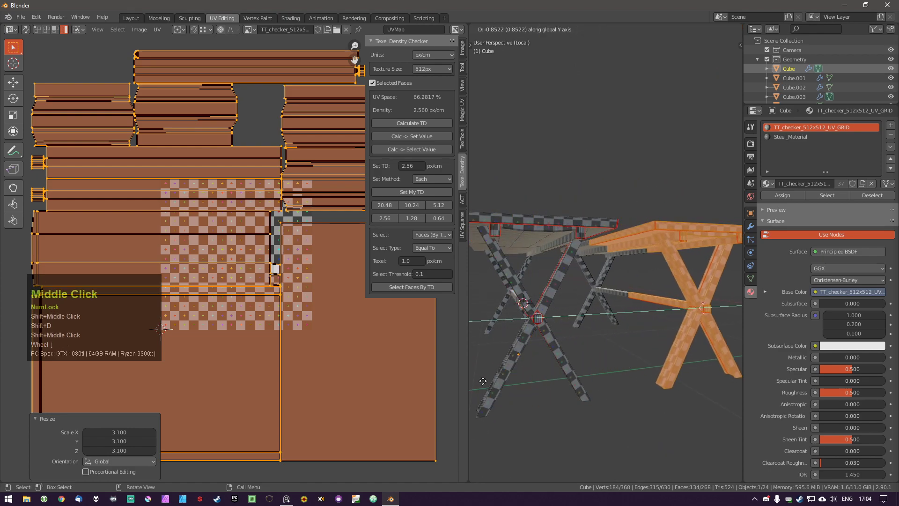
left_click(674, 369)
Shrink the duplicate table's UV islands to well within the checker image, and leave mesh editing.
key("s")
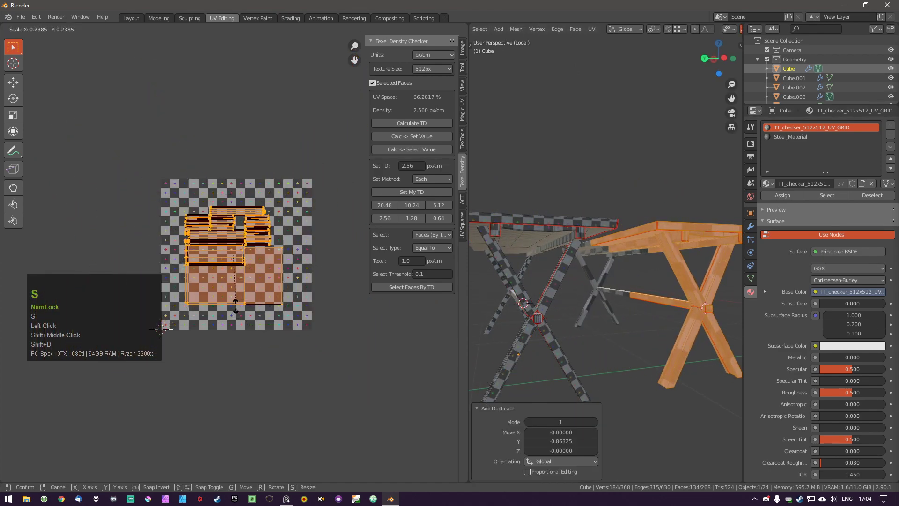
left_click(253, 312)
scroll(683, 307, "up", 2)
key("a")
middle_click_drag(683, 308, 664, 291)
key("Tab")
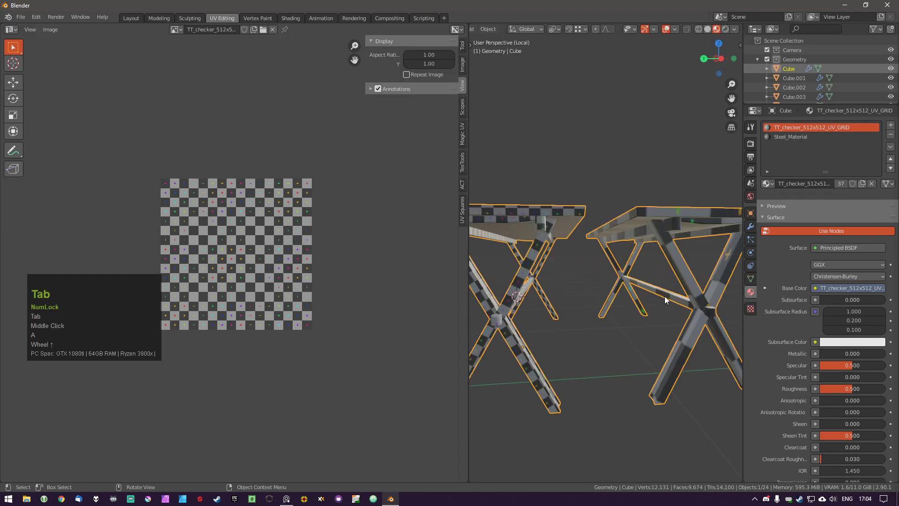
Compare the checker square sizes on the tops and legs of the two tables.
scroll(679, 327, "down", 1)
middle_click_drag(678, 326, 652, 333, "shift")
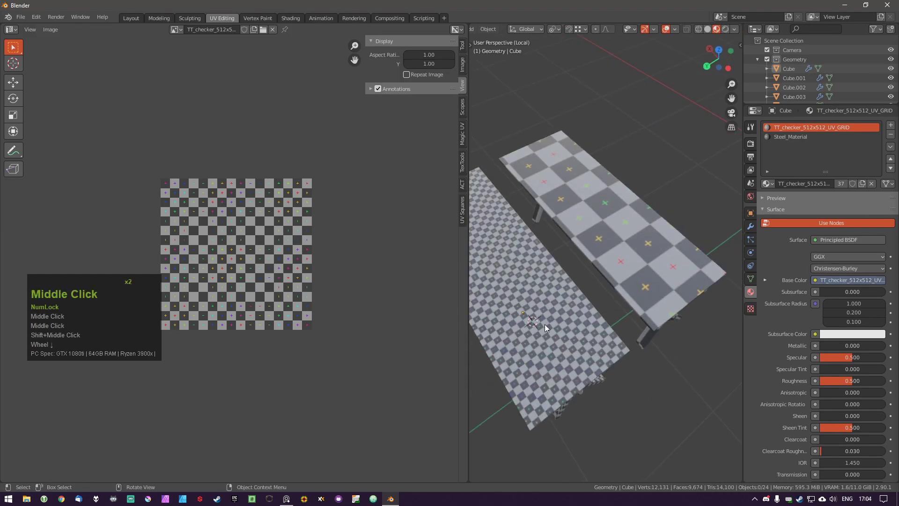
middle_click_drag(552, 336, 598, 344, "shift")
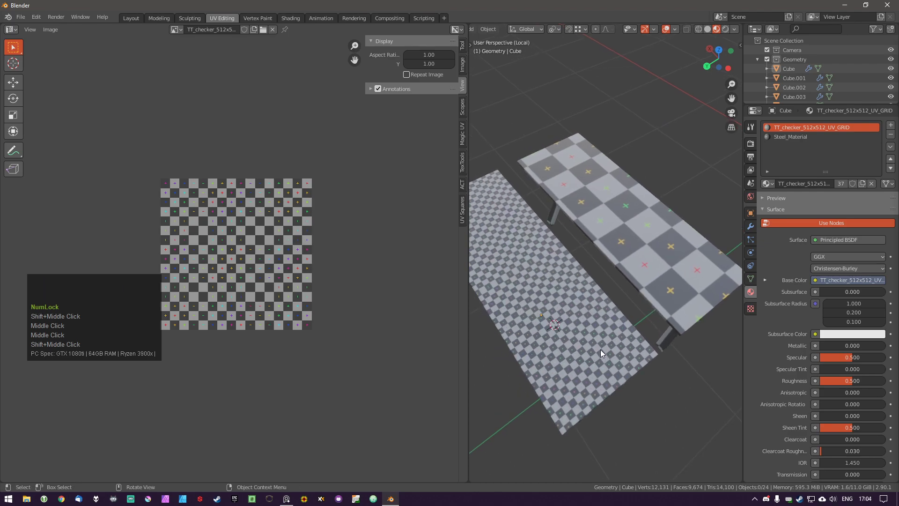
left_click(672, 288)
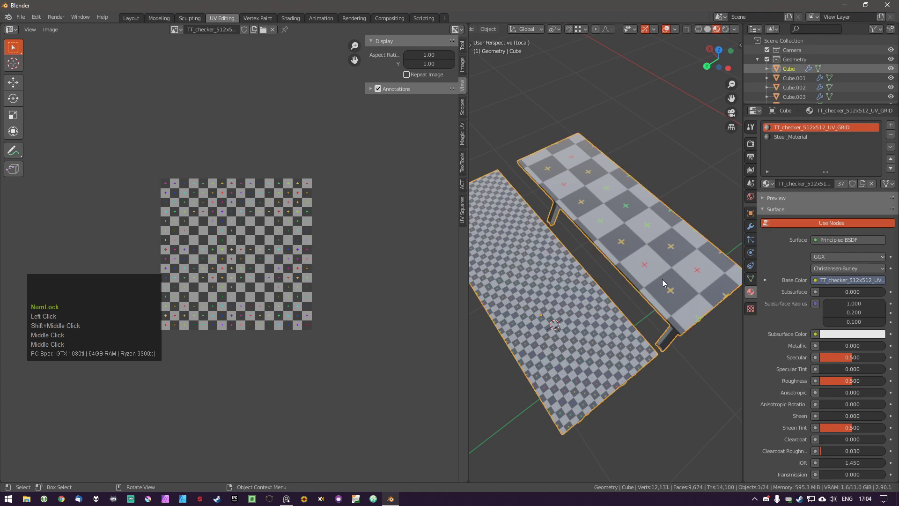
middle_click_drag(664, 276, 665, 267)
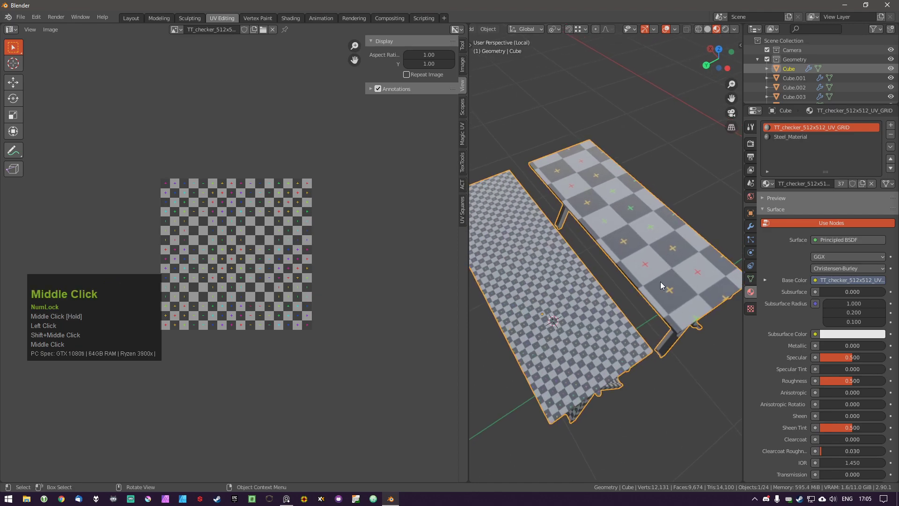
middle_click_drag(647, 308, 642, 287)
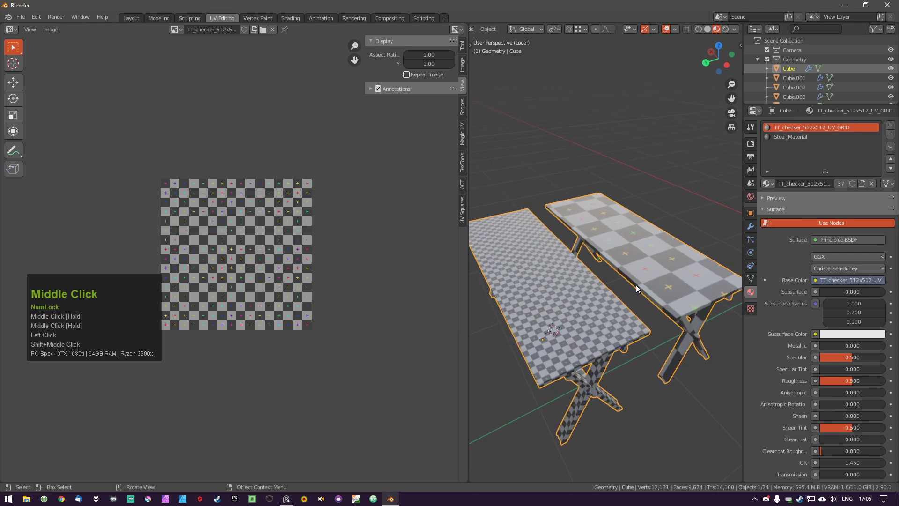
Show the UV islands of both tables together and compare them with the checker sizes on the tabletops.
left_click(577, 310)
left_click(549, 343)
key("Tab")
key("a")
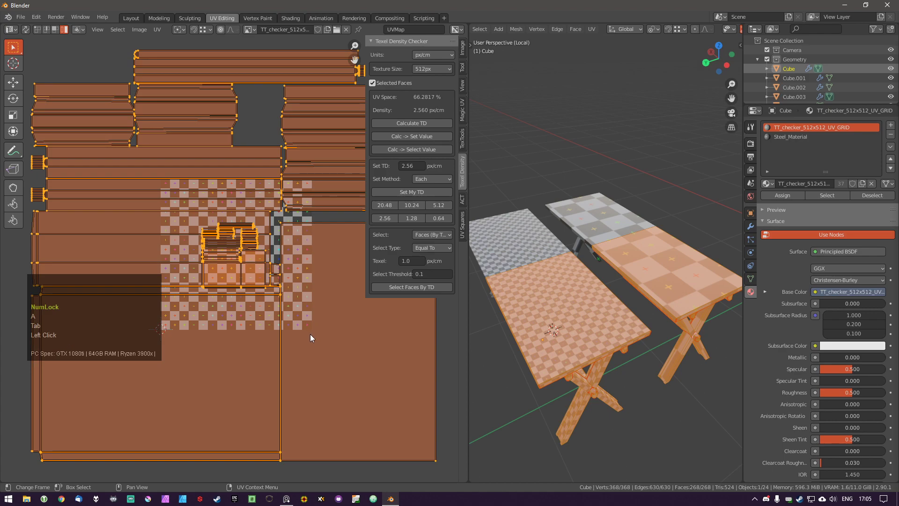
key("a")
key("a")
scroll(632, 309, "up", 3)
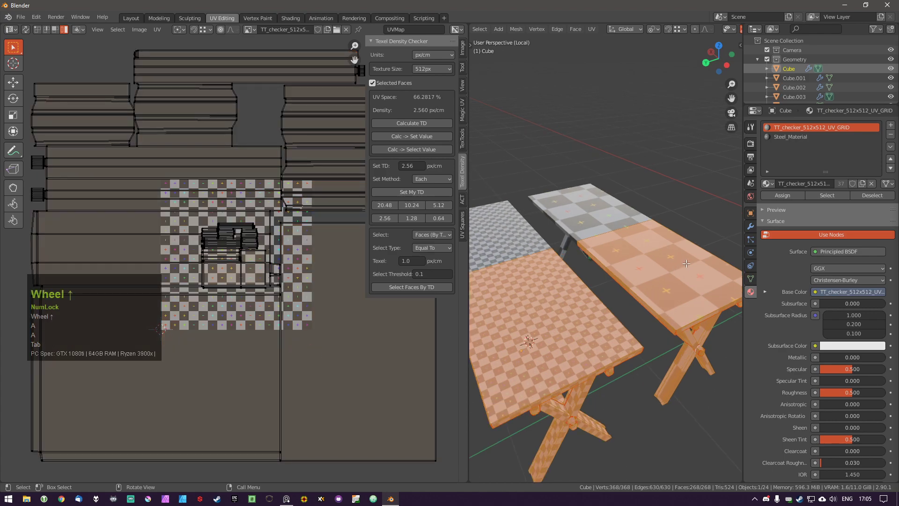
mouse_move(633, 309)
middle_mouse_down("shift")
mouse_move(649, 281)
mouse_move(626, 311)
middle_mouse_up("shift")
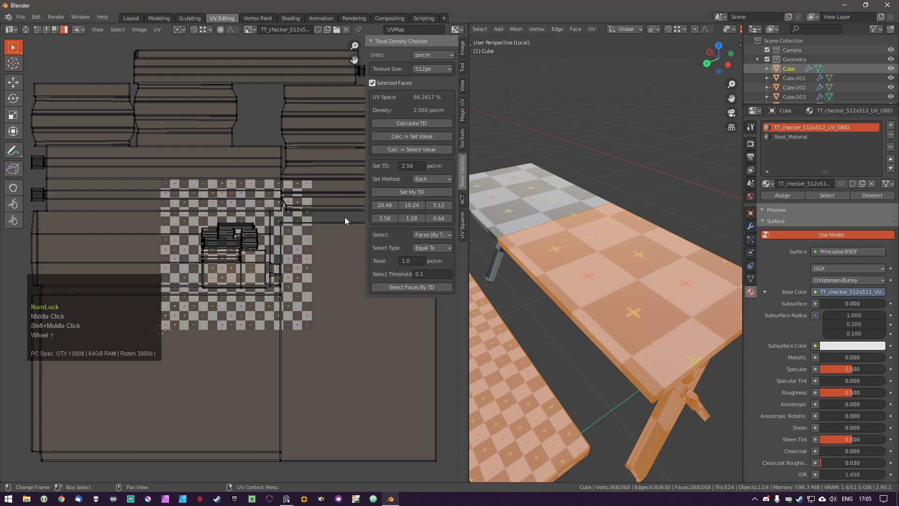
Undo the table duplication and the UV scaling changes.
key("ctrl+z")
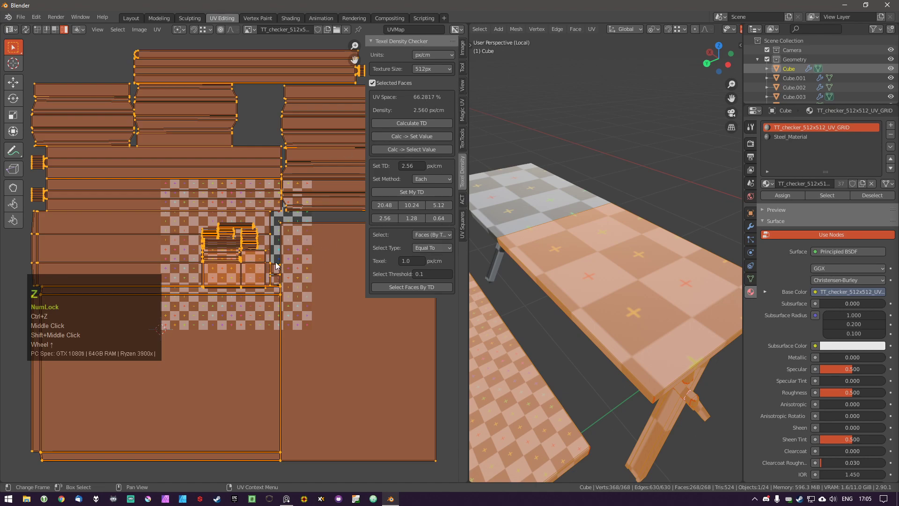
key("ctrl+z")
scroll(602, 373, "down", 2)
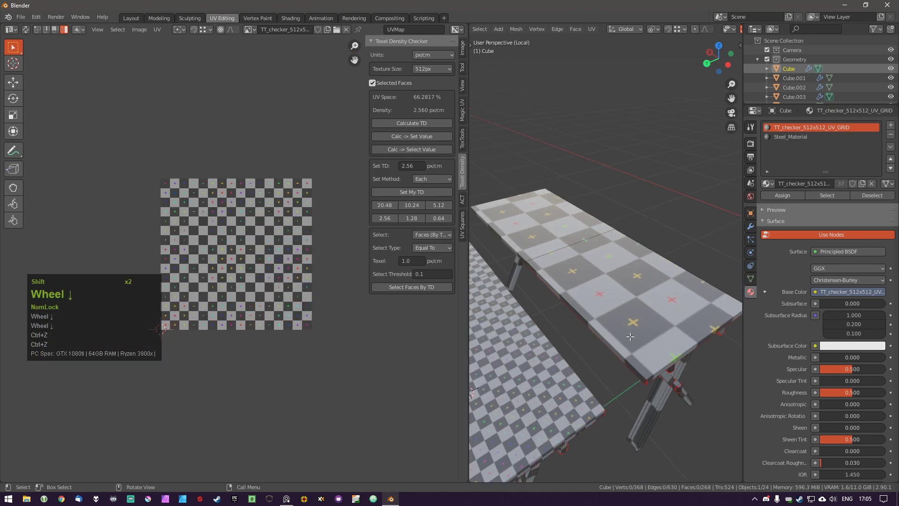
scroll(602, 373, "down", 3)
key("ctrl+z")
key("ctrl+z")
key("ctrl+z")
key("ctrl+z")
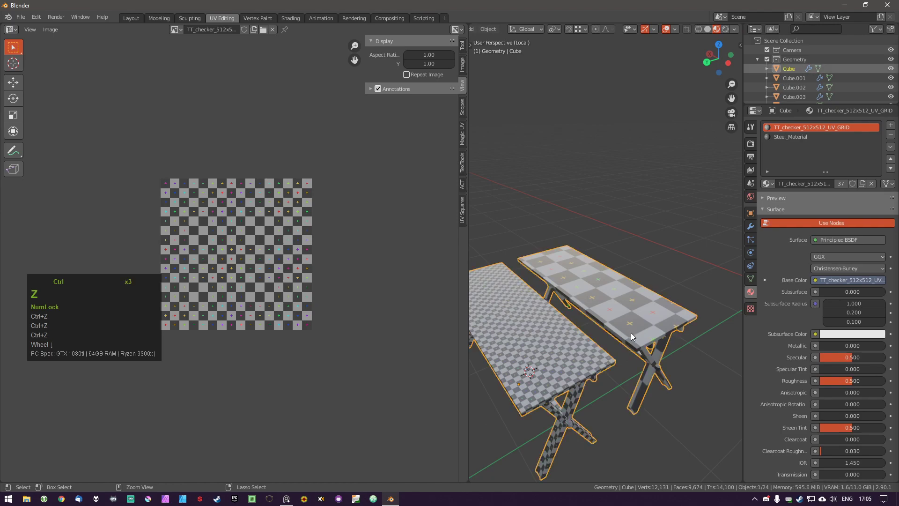
key("ctrl+z")
key("ctrl+z")
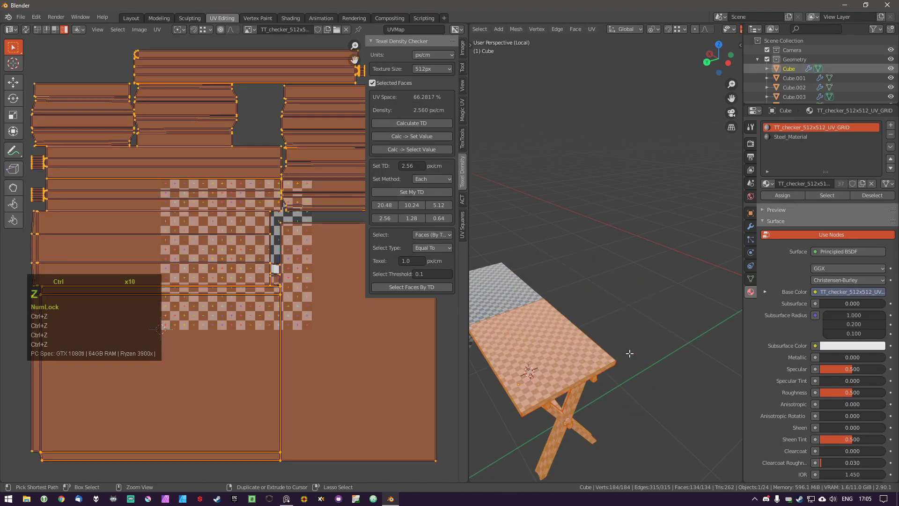
middle_click_drag(629, 353, 671, 292, "shift")
Reselect all the table's UV islands and move and enlarge them to fill the UV square.
key("a")
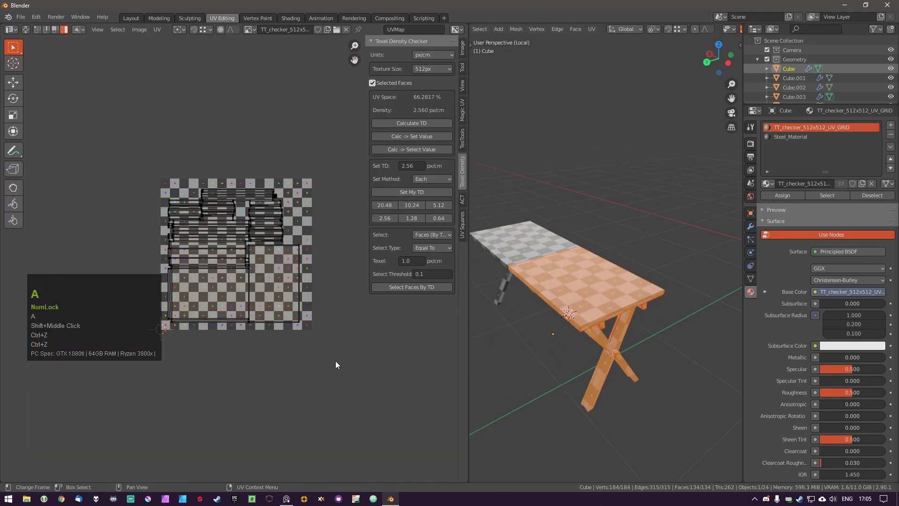
key("a")
key("s")
right_click(345, 347)
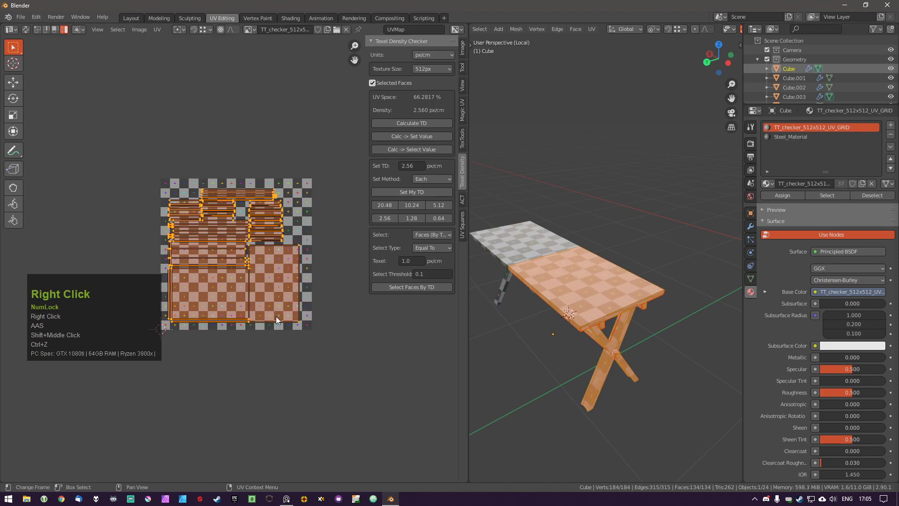
middle_click_drag(638, 235, 629, 256)
key("g")
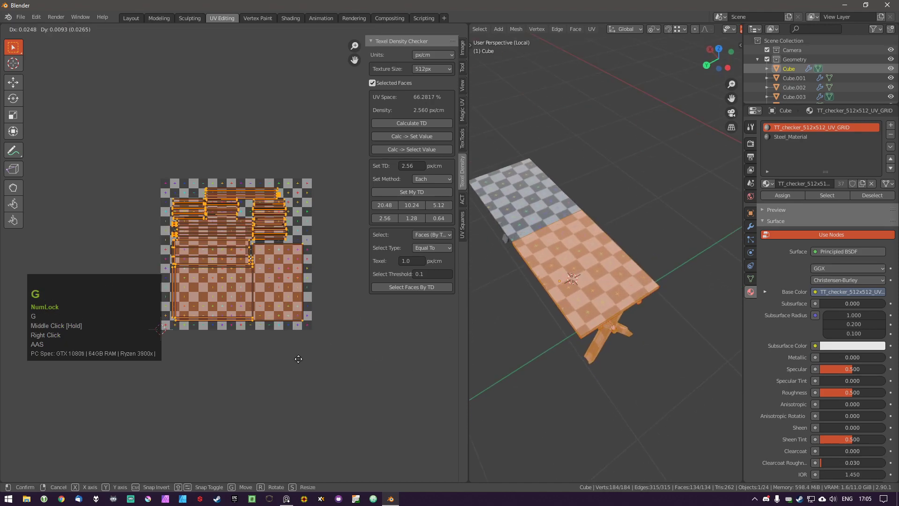
left_click(296, 360)
key("s")
left_click(314, 366)
key("g")
left_click(315, 366)
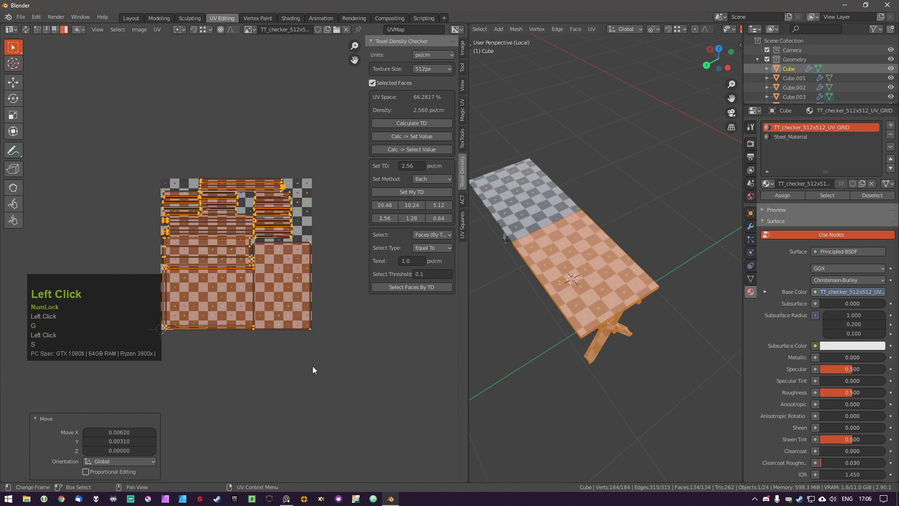
Apply a texel density of 2.56 px/cm to all islands, followed by 5.12 px/cm.
middle_click_drag(568, 307, 561, 307)
scroll(204, 292, "up", 1)
left_click(386, 218)
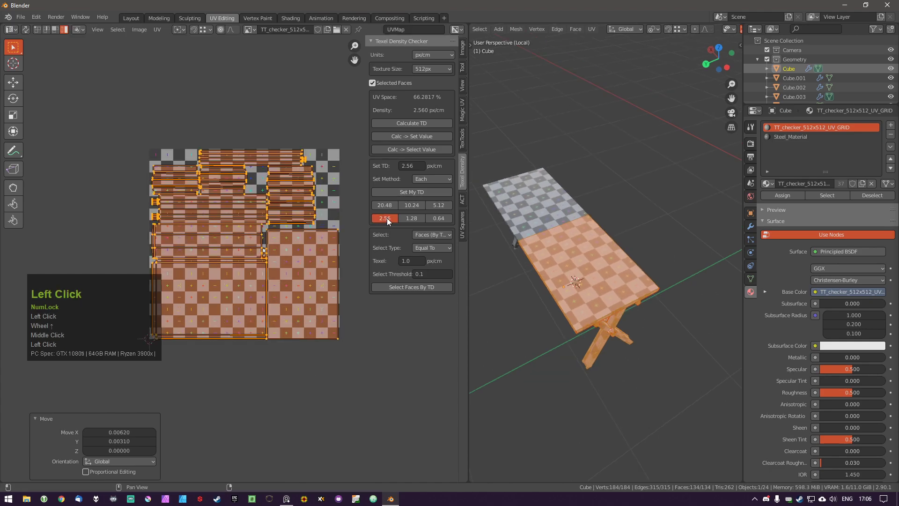
left_click(438, 206)
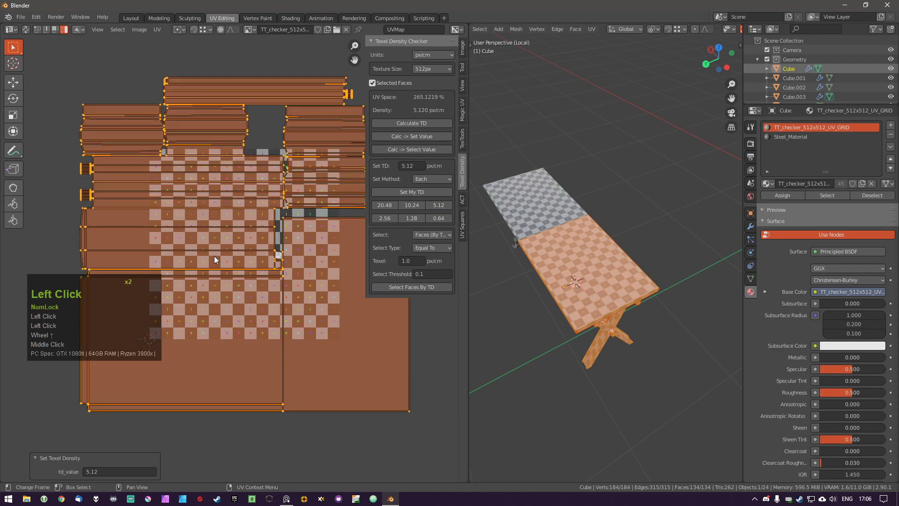
scroll(334, 295, "down", 1)
middle_click_drag(329, 365, 321, 345)
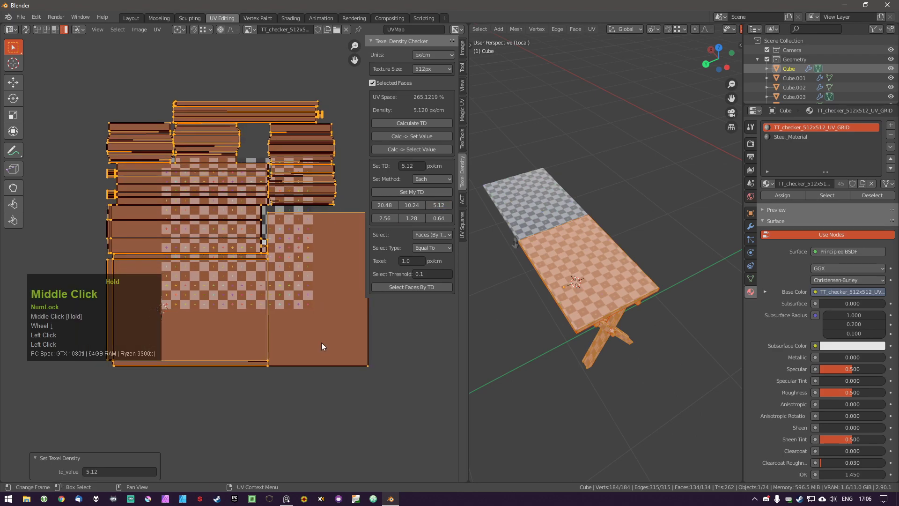
scroll(319, 351, "down", 1)
Unwrap all the table's faces again so the islands fit inside the UV square.
key("u")
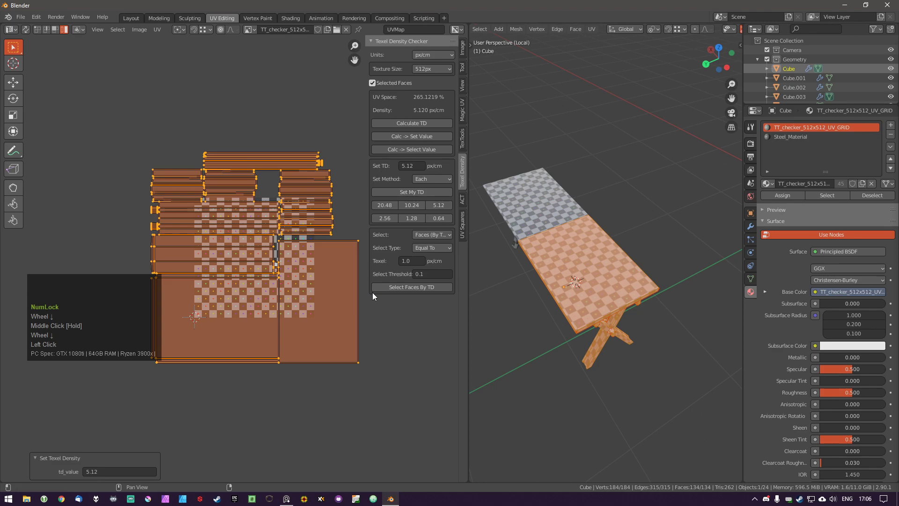
scroll(221, 310, "up", 3)
middle_click_drag(231, 313, 229, 234)
middle_click_drag(214, 120, 223, 127)
scroll(147, 229, "down", 1)
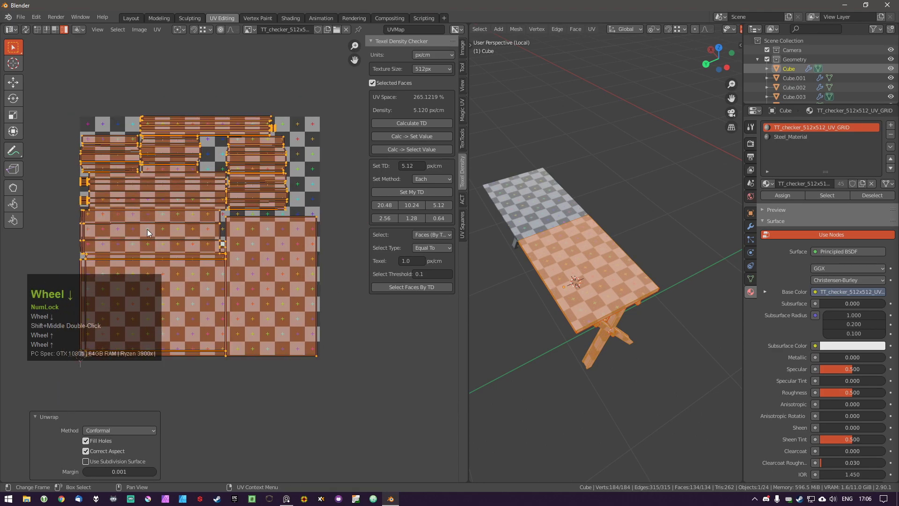
Select the four short, wide UV islands and move them outside the UV square.
key("a")
left_click(173, 195)
middle_click_drag(569, 299, 577, 262)
key("a")
left_click(257, 192)
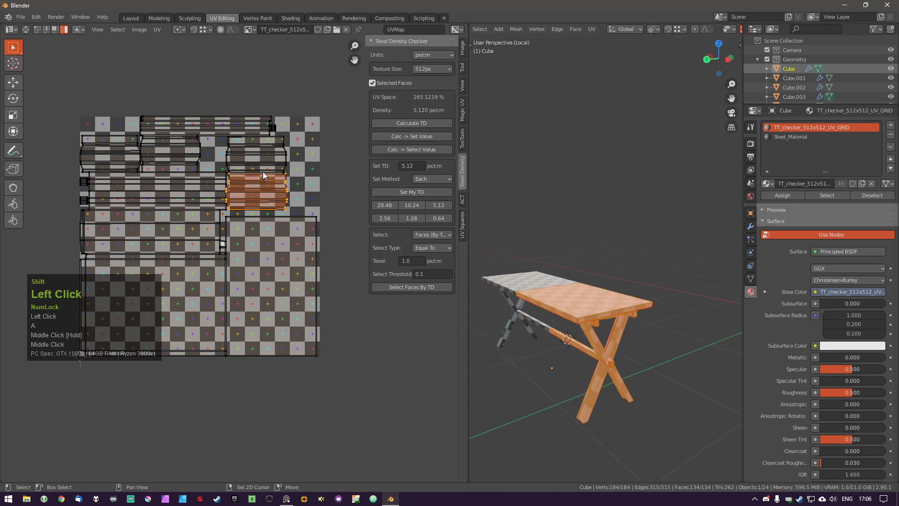
left_click(257, 154, "shift")
left_click(170, 153, "shift")
left_click(110, 154, "shift")
middle_click_drag(183, 218, 229, 297, "shift")
key("g")
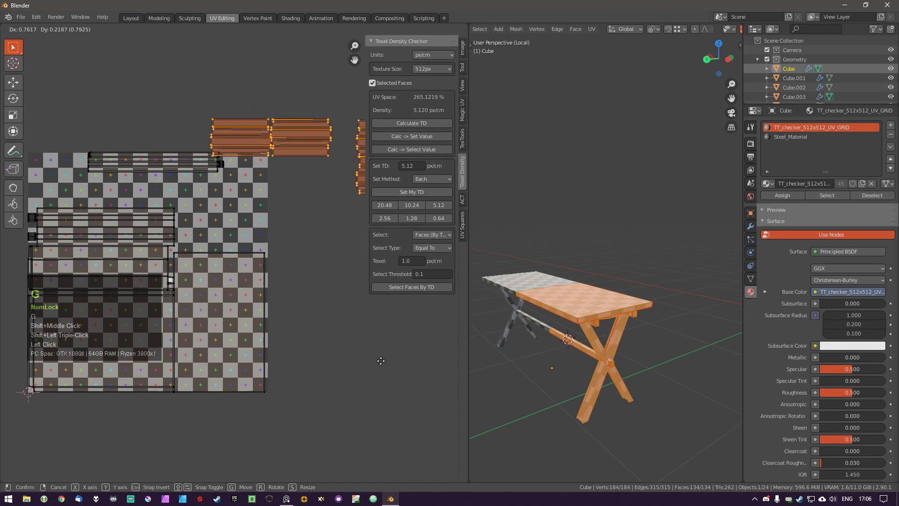
left_click(375, 363)
middle_click_drag(375, 364, 337, 337, "shift")
middle_click_drag(337, 337, 302, 309)
key("g")
left_click(389, 382)
Reposition one of the separated short islands beside the UV square with two moves.
middle_click_drag(290, 267, 223, 279, "shift")
left_click(223, 279)
key("g")
left_click(255, 230)
key("g")
middle_click(265, 230)
left_click(263, 230)
Shift two of the separated short islands closer to the others, the last one by about -0.08 in X.
middle_click_drag(546, 348, 644, 341)
middle_click_drag(644, 341, 608, 356, "shift")
scroll(655, 342, "down", 3)
middle_click_drag(608, 356, 572, 375)
scroll(585, 361, "up", 2)
left_click(332, 231)
key("g")
left_click(323, 222)
left_click(337, 270)
key("g")
left_click(318, 271)
Move the long strip island with its small end piece from the UV square's upper edge to below the square.
middle_click_drag(203, 284, 325, 285, "shift")
left_click(189, 165)
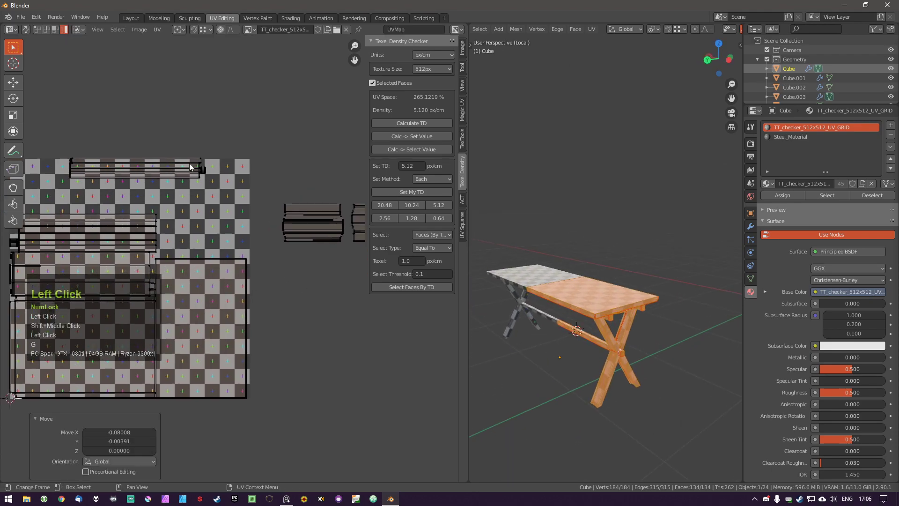
scroll(202, 197, "down", 1)
key("g")
right_click(221, 252)
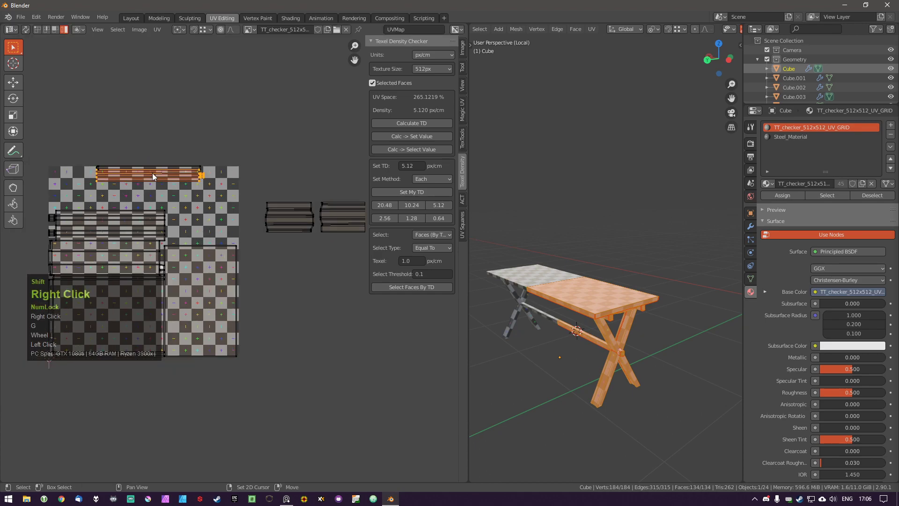
left_click(150, 174, "shift")
left_click_drag(91, 140, 229, 199)
key("g")
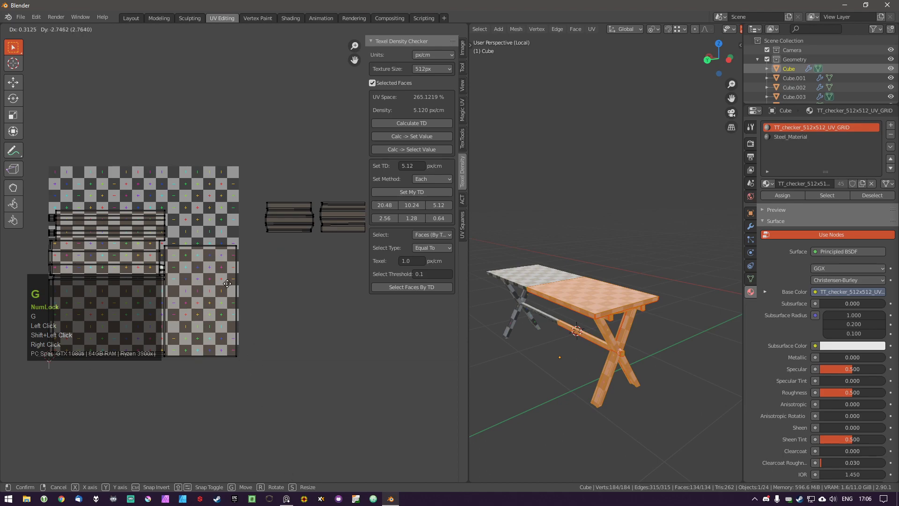
right_click(296, 472)
middle_click_drag(323, 363, 317, 261, "shift")
key("g")
left_click(237, 280)
Move the two long strip islands and their small end pieces about 0.63 in X and -0.97 in Y, below the square.
key("a")
left_click(119, 117)
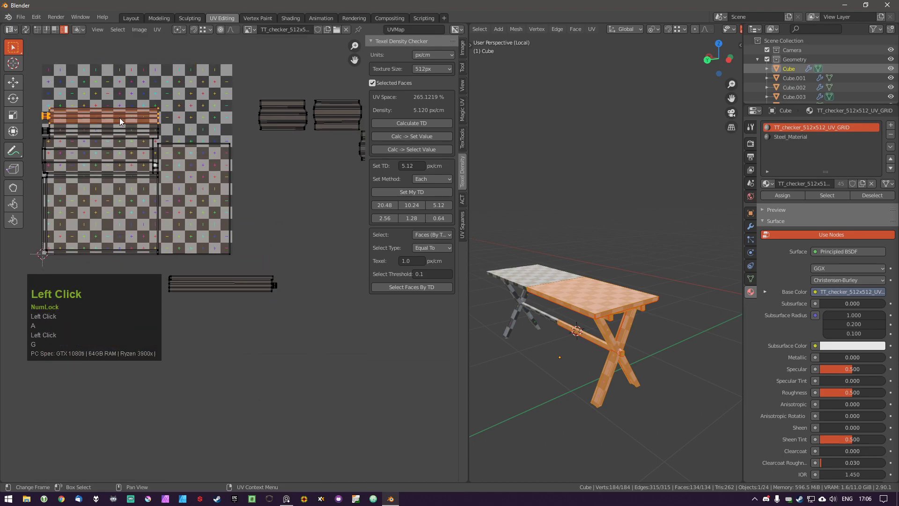
double_click(122, 113, "shift")
left_click(122, 114, "shift")
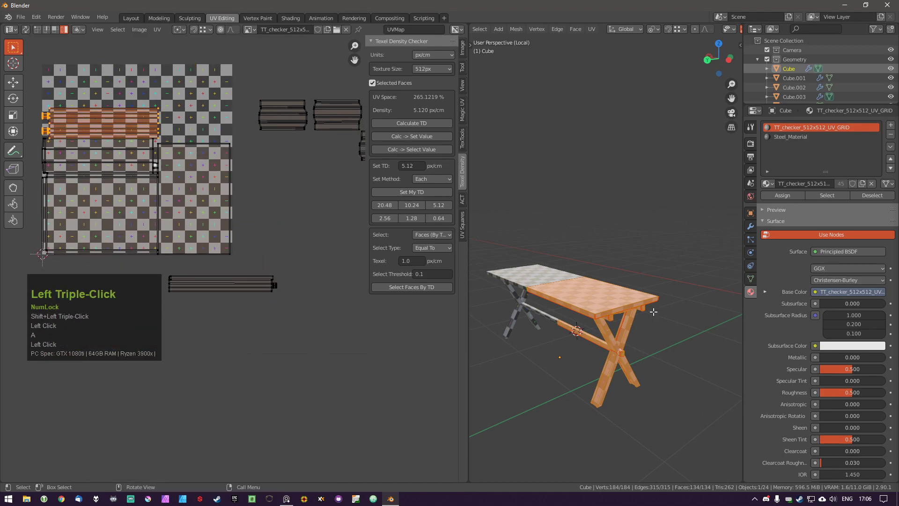
key("g")
left_click(364, 466)
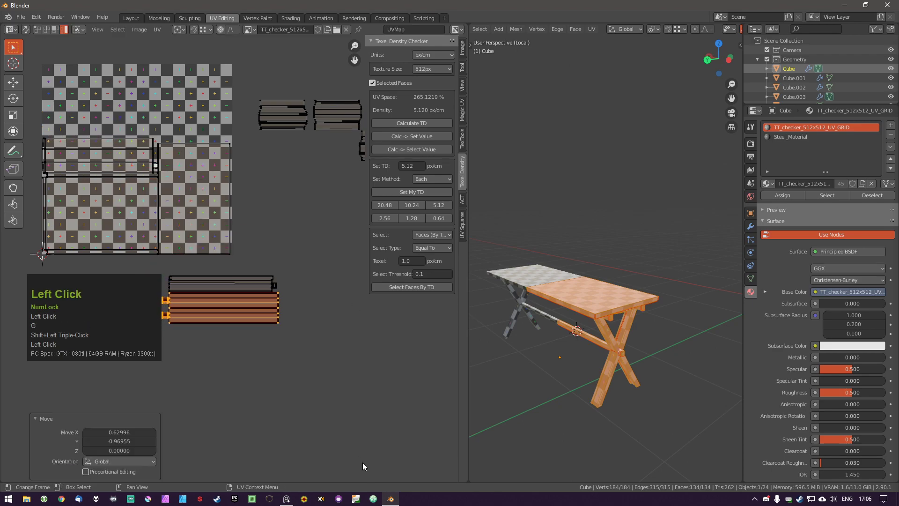
Move the strip island above the large tabletop island about 0.75 in X and -1.05 in Y, below the UV square.
left_click(149, 201)
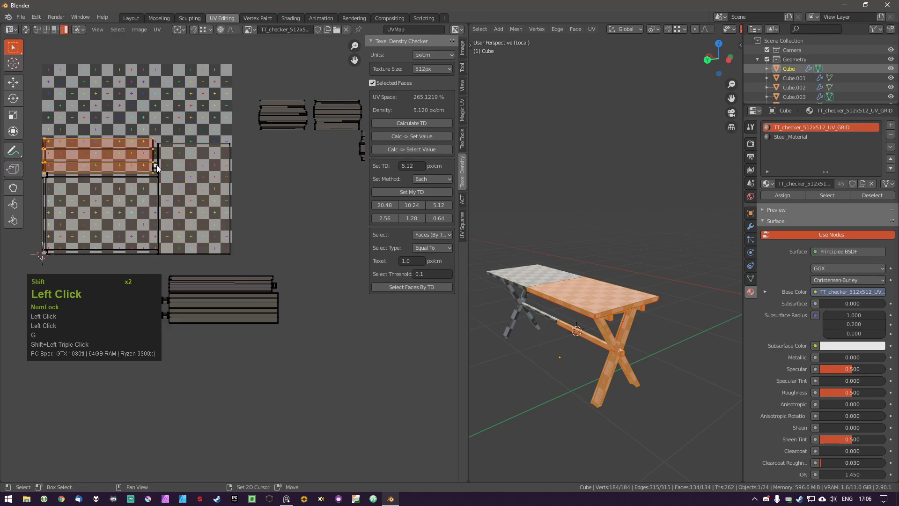
middle_click_drag(609, 323, 609, 276)
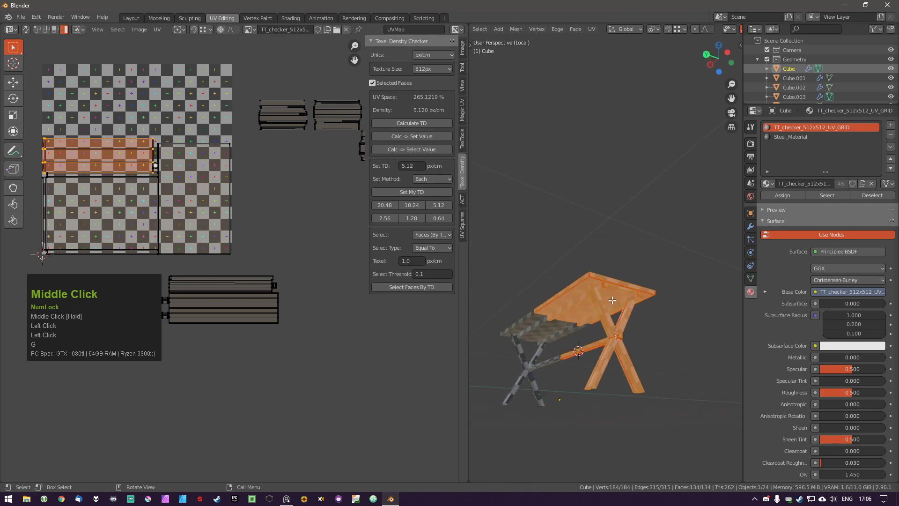
key("g")
left_click(253, 356)
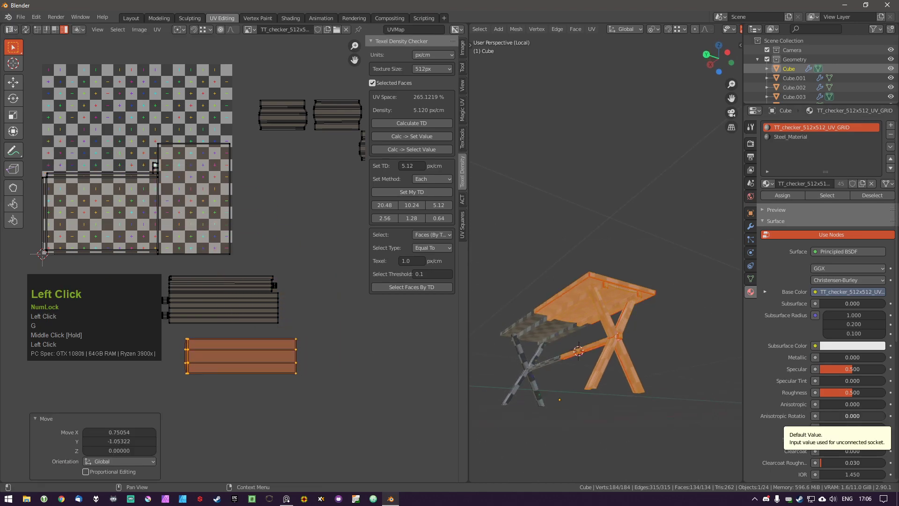
left_click(898, 415)
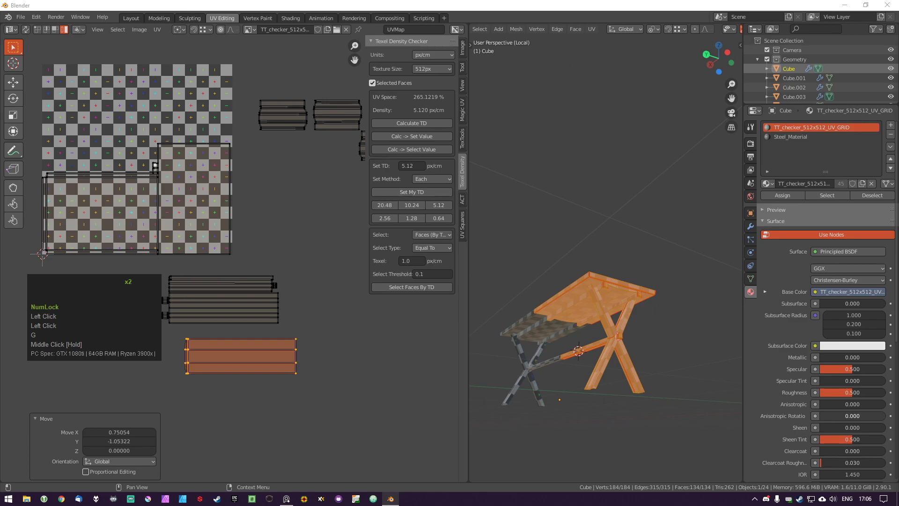
left_click(570, 232)
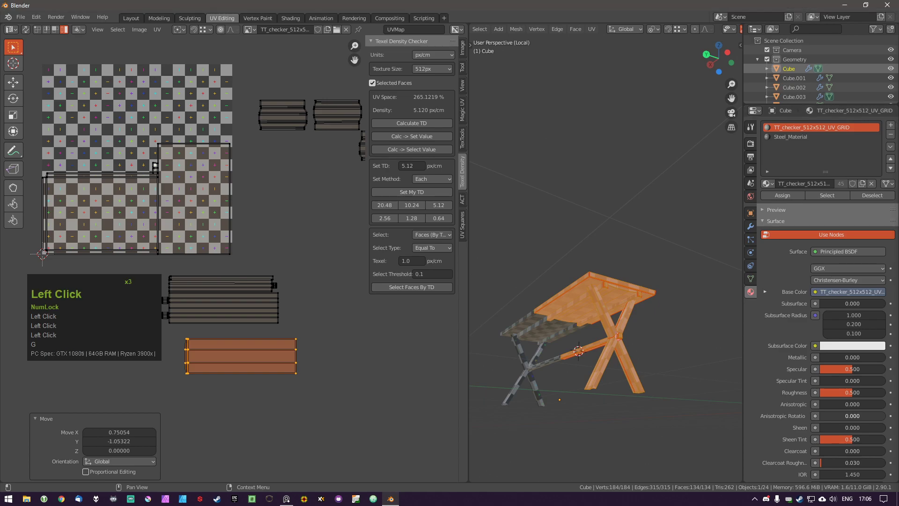
middle_click_drag(568, 374, 548, 375)
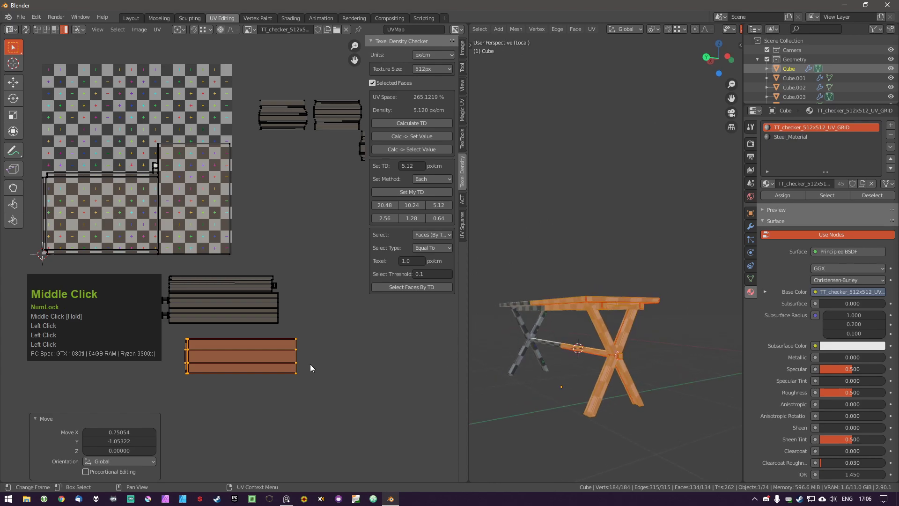
Move the remaining small end piece beside the short islands outside the UV square, and select the upright rectangular tabletop island.
left_click(189, 175)
left_click(153, 167)
left_click(155, 168, "shift")
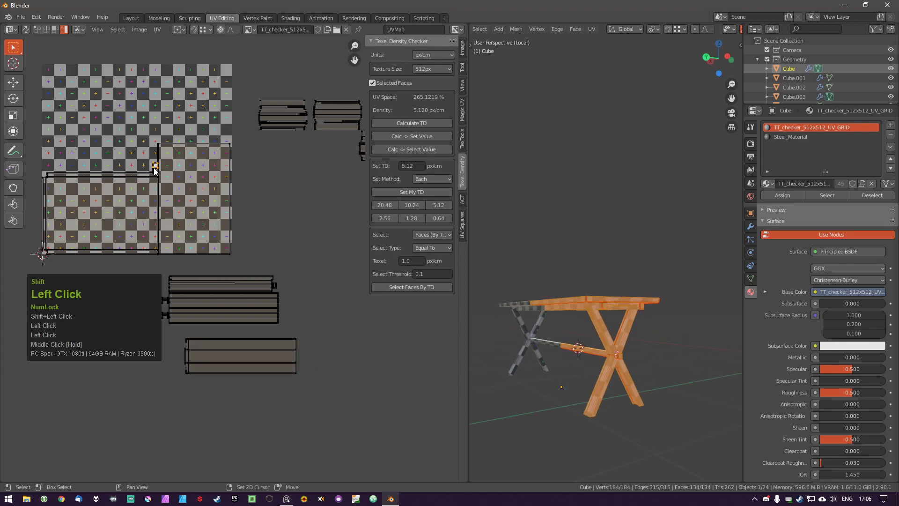
key("g")
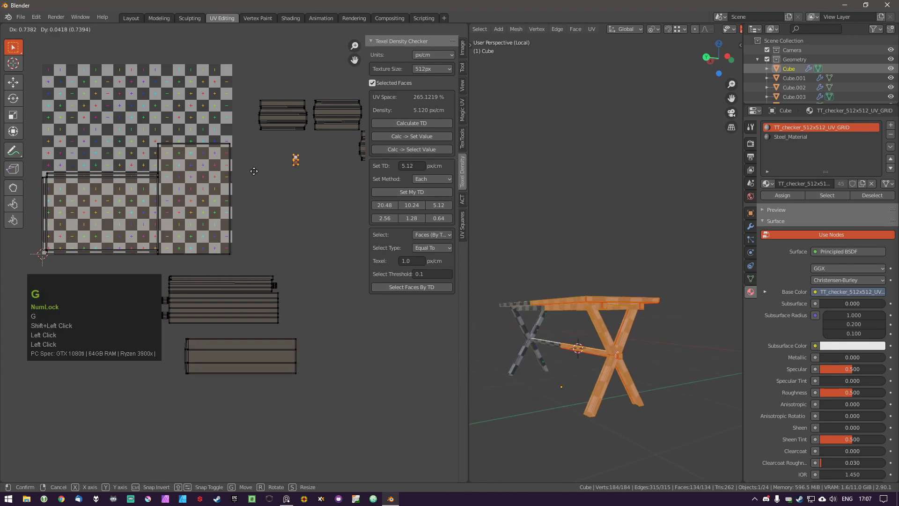
left_click(306, 150)
key("a")
left_click(219, 193)
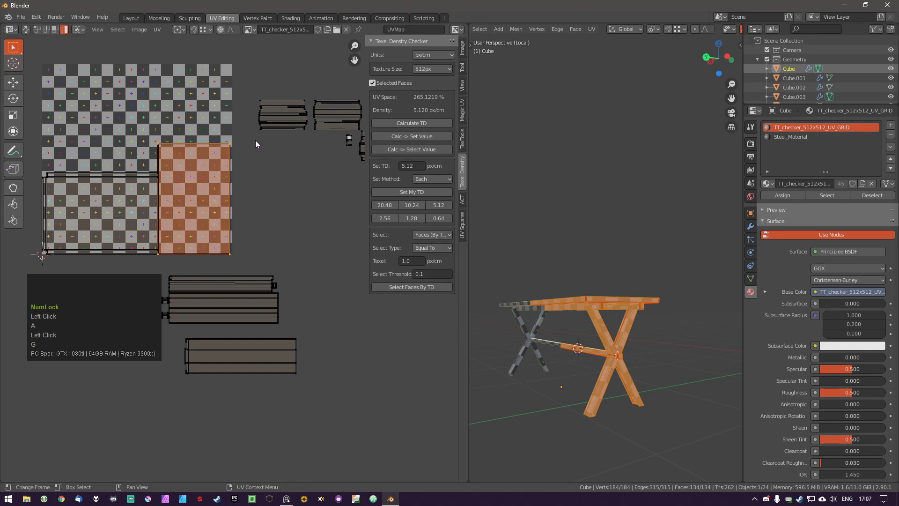
middle_click_drag(255, 140, 273, 147, "shift")
key("r")
key("ctrl")
right_click(244, 253)
Rotate the selected upright tabletop island by -90° so it lies horizontally.
scroll(253, 150, "up", 2)
middle_click_drag(240, 217, 317, 172)
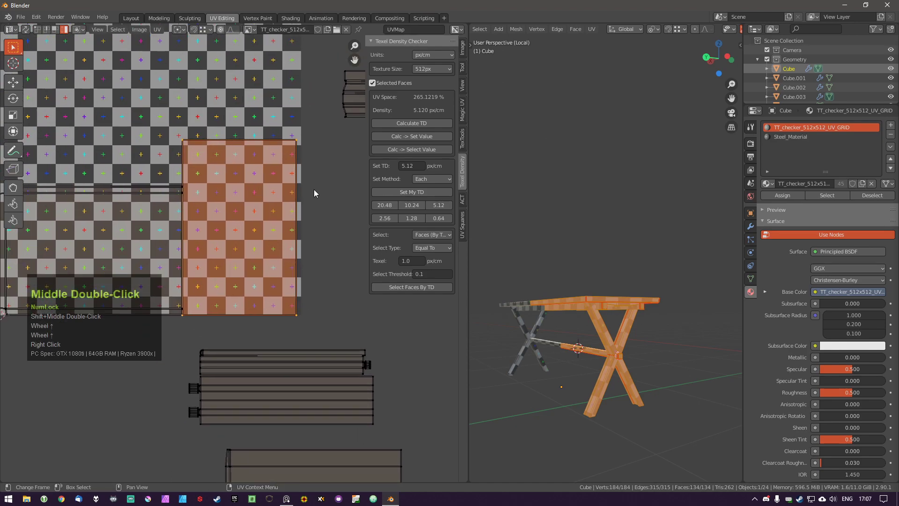
middle_click_drag(291, 191, 302, 188, "shift")
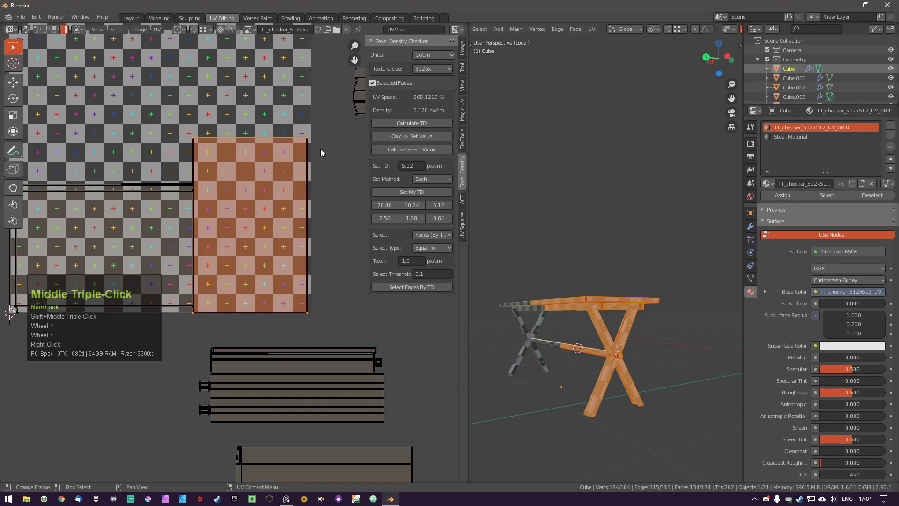
scroll(554, 330, "up", 2)
middle_click_drag(542, 340, 548, 318)
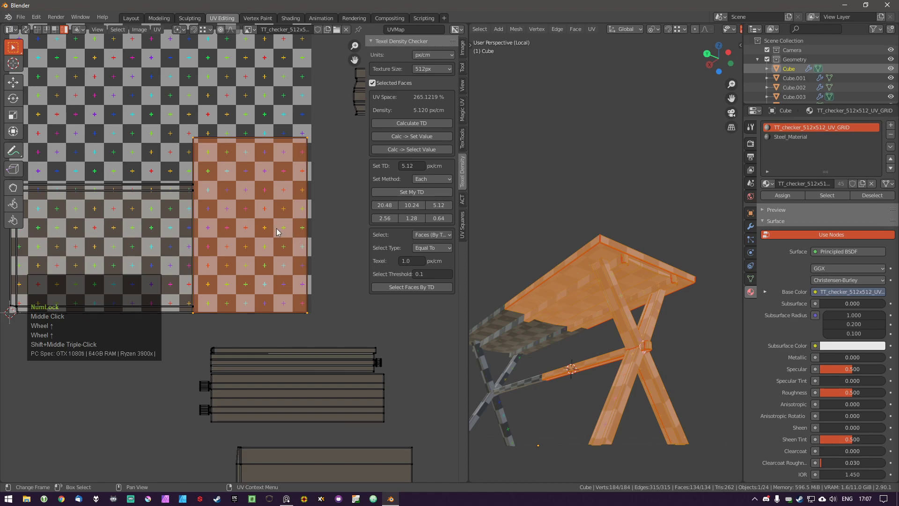
middle_click_drag(304, 132, 332, 132, "shift")
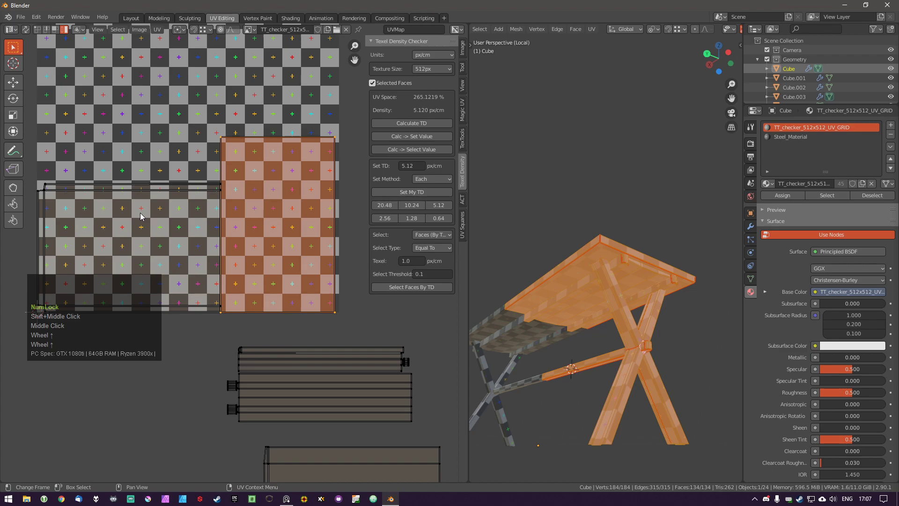
middle_click_drag(552, 327, 581, 339)
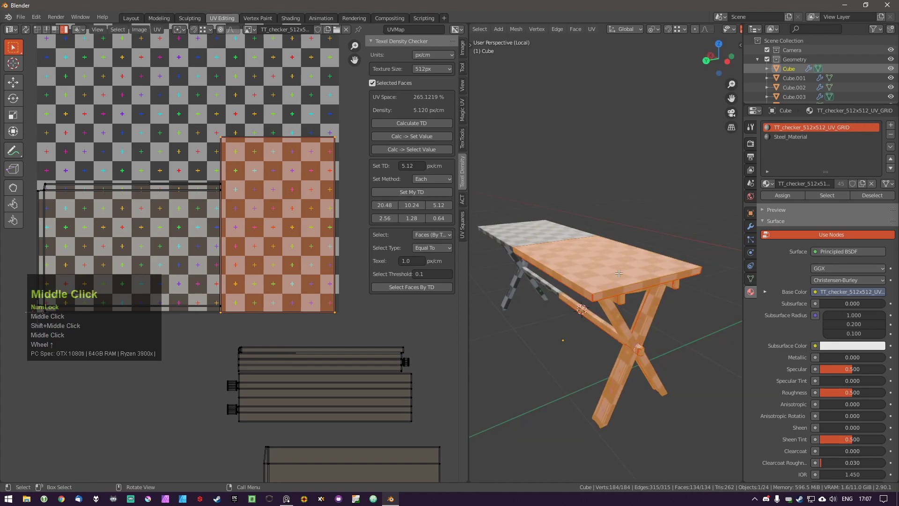
key("r")
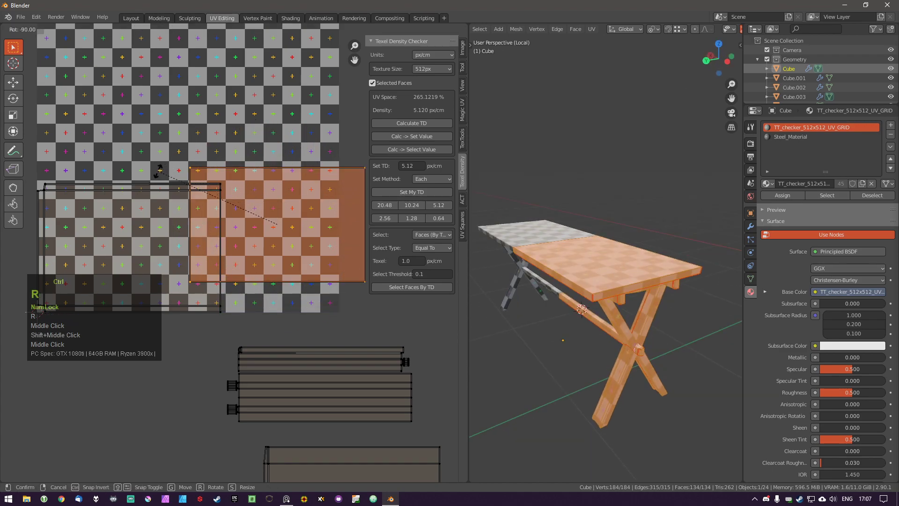
left_click(159, 172, "ctrl")
Stack the rotated island on the other tabletop island, about -0.48 in X and -0.08 in Y, and fine-tune its alignment.
middle_click_drag(257, 216, 185, 247, "shift")
key("g")
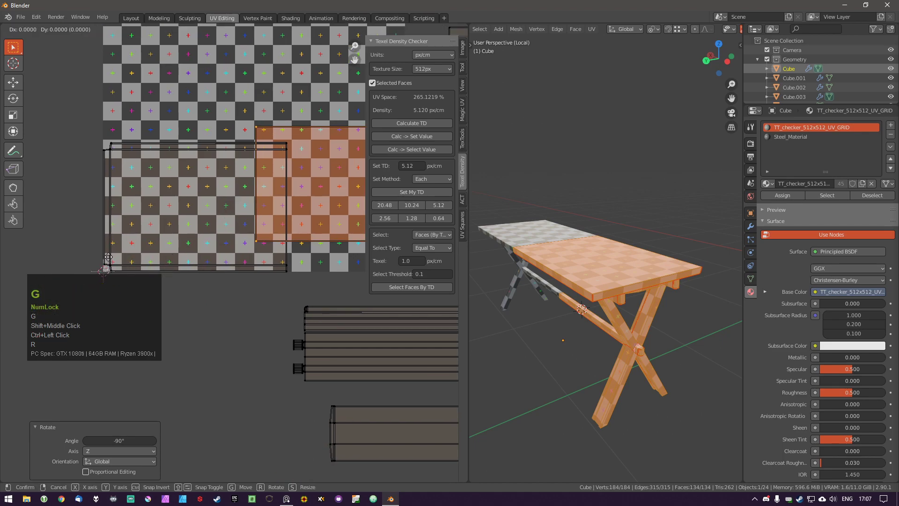
left_click(115, 253, "ctrl")
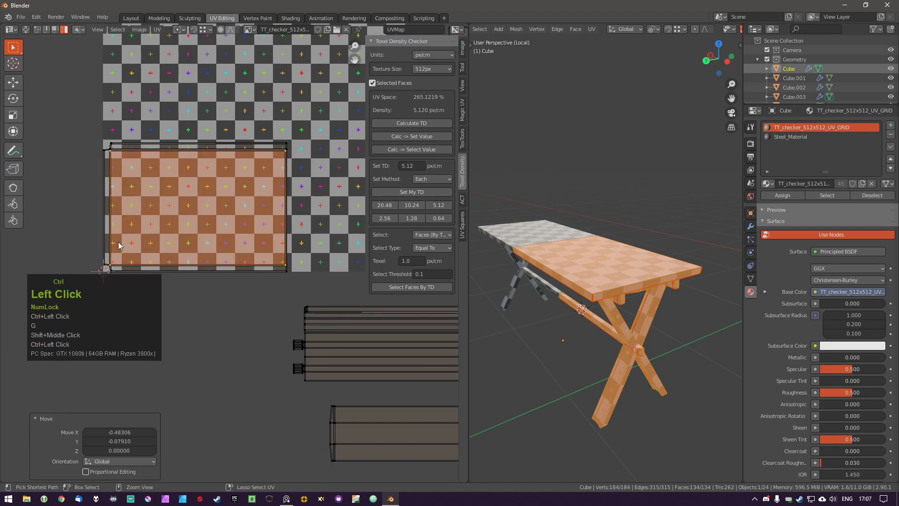
scroll(119, 150, "up", 3)
key("g")
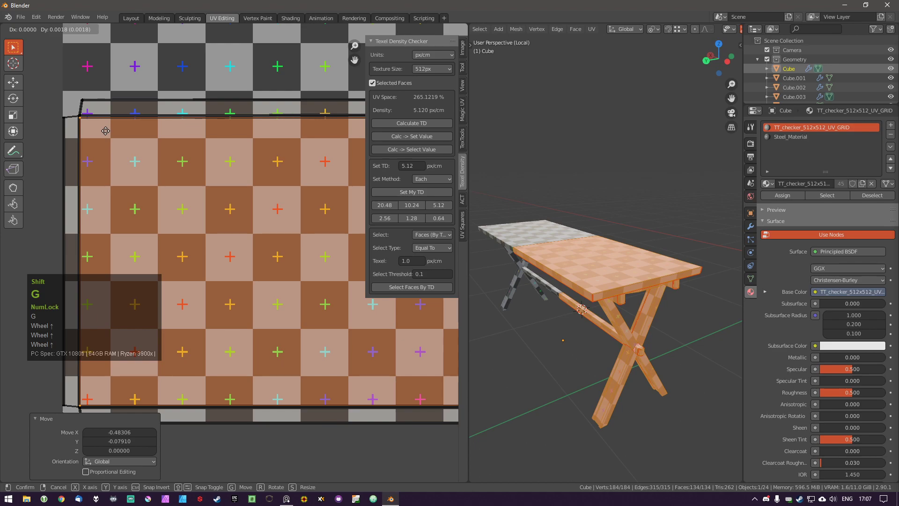
left_click(106, 132)
scroll(283, 229, "down", 3)
middle_click_drag(283, 228, 233, 245, "shift")
Select the tabletop's underside and top faces together to compare their stacked UVs with the checker pattern.
middle_click_drag(562, 234, 603, 187)
scroll(578, 265, "up", 3)
left_click(592, 237)
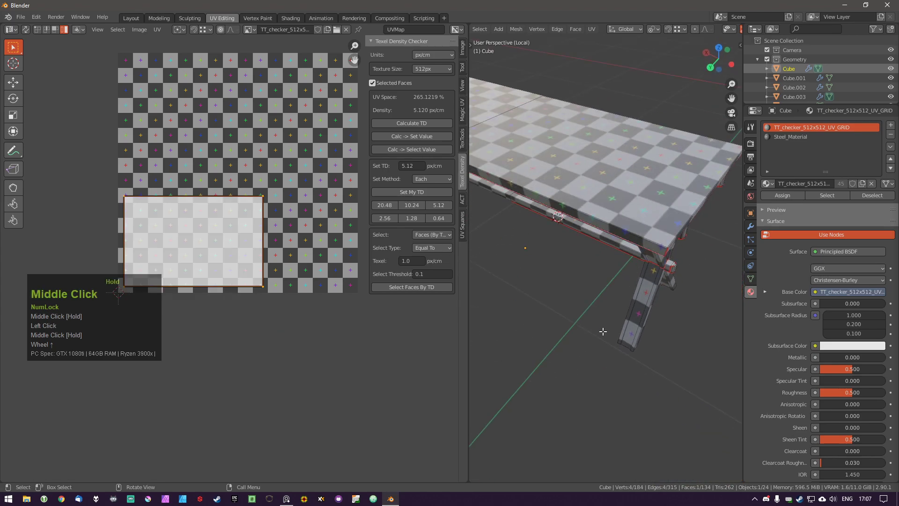
left_click(603, 187, "shift")
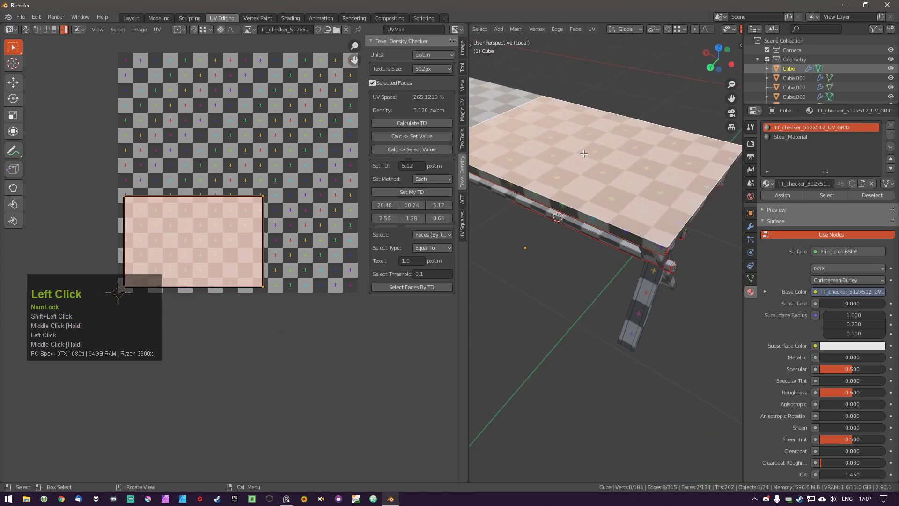
middle_click_drag(605, 194, 605, 239)
Clear the selection and select the tabletop's linked faces up to the seams to inspect their overlapping islands.
key("a")
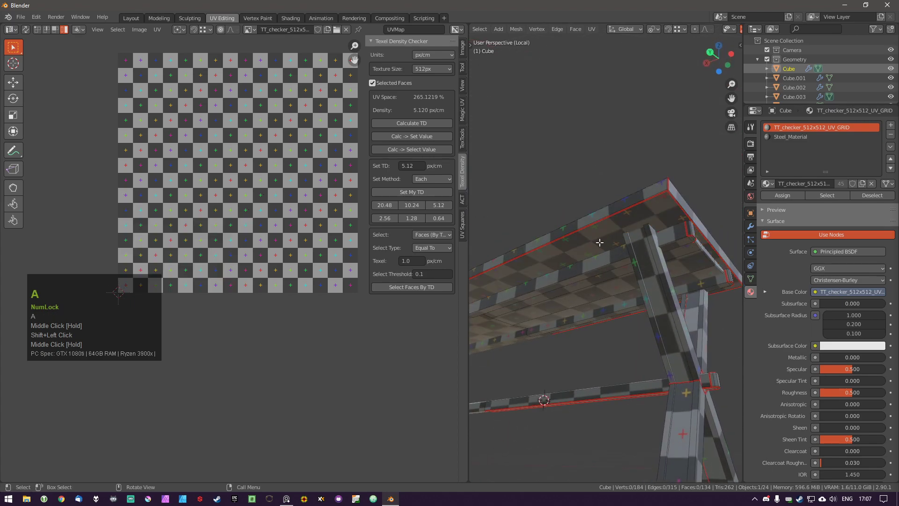
key("l")
key("a")
key("l")
key("l")
key("l")
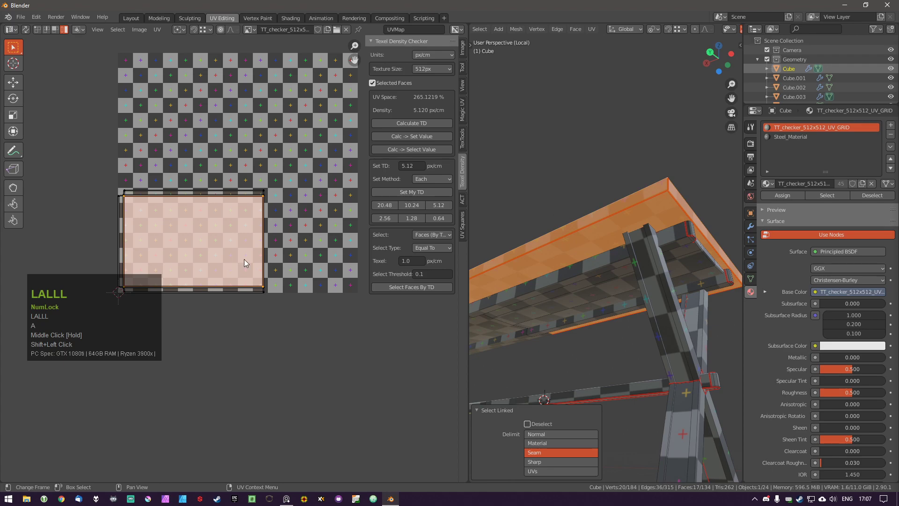
key("a")
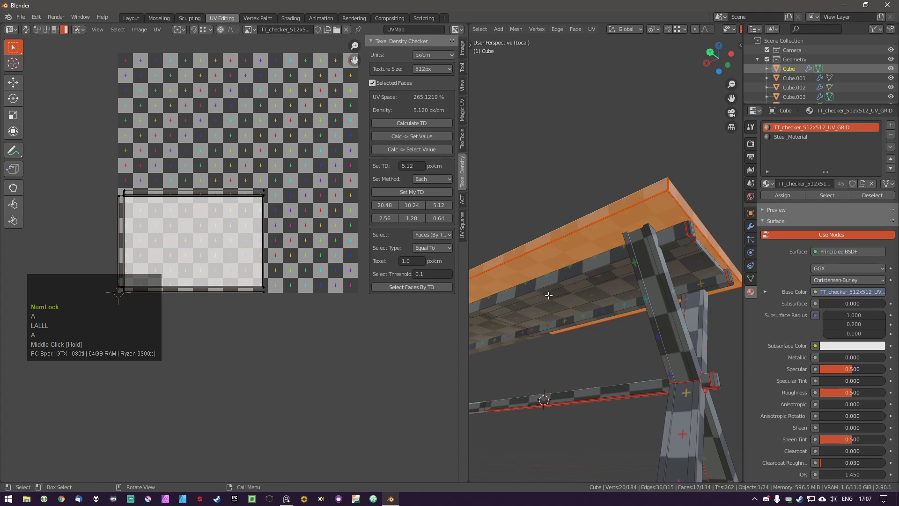
Clear the selection and select the linked board and crossbars beneath the tabletop to identify their UV islands.
middle_click_drag(604, 310, 634, 267)
key("a")
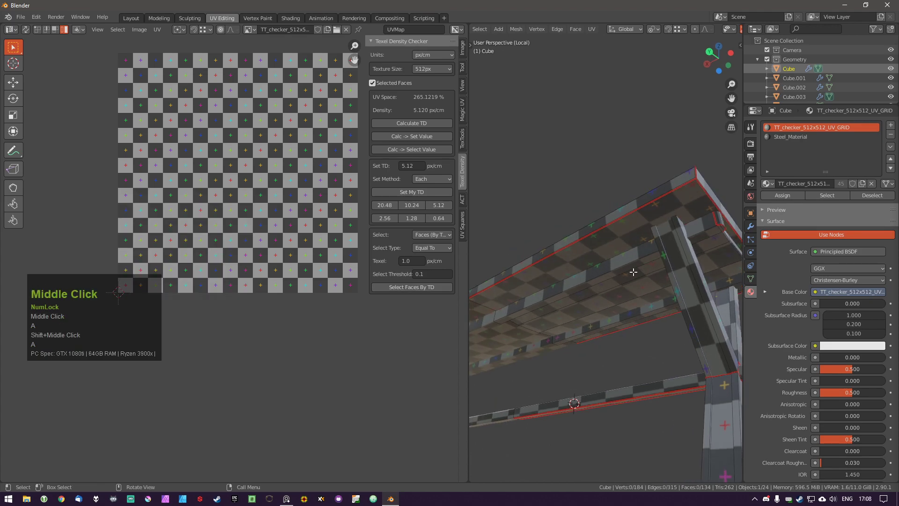
key("l")
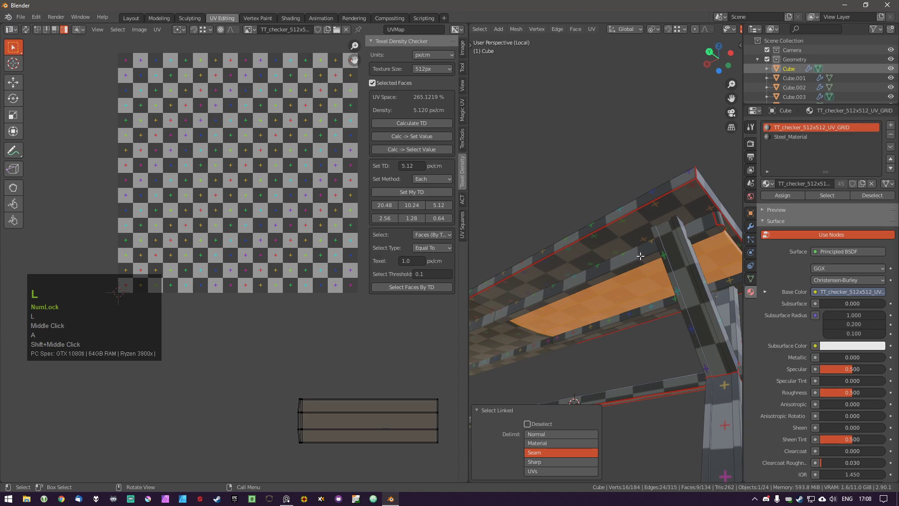
key("l")
middle_click_drag(630, 264, 639, 246)
key("l")
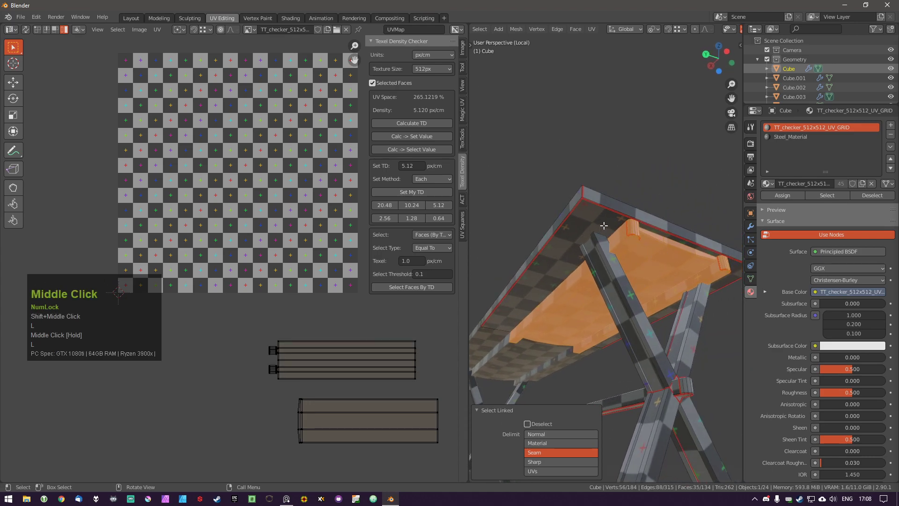
Select only the tabletop's underside face and examine its island inside the UV square.
left_click(579, 234)
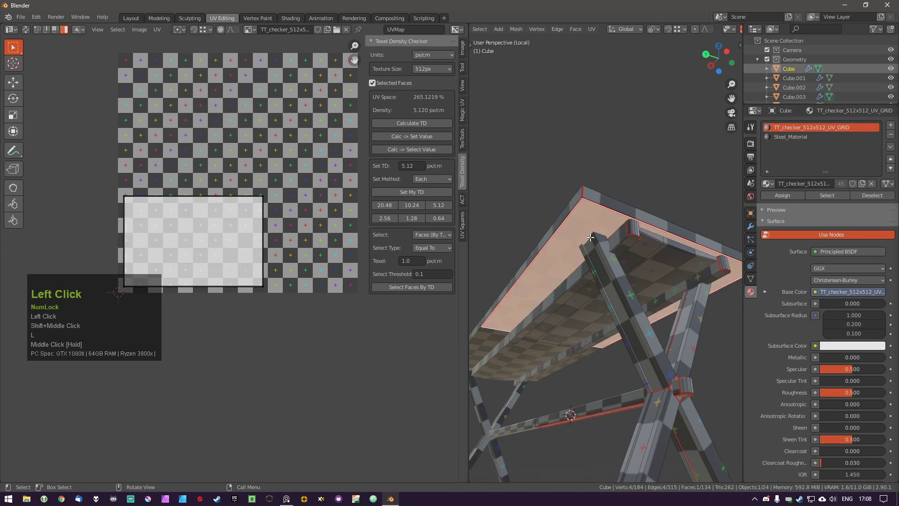
scroll(250, 181, "down", 1)
middle_click_drag(253, 193, 226, 219, "shift")
key("a")
middle_click_drag(167, 187, 206, 193, "shift")
left_click_drag(142, 92, 361, 333)
key("a")
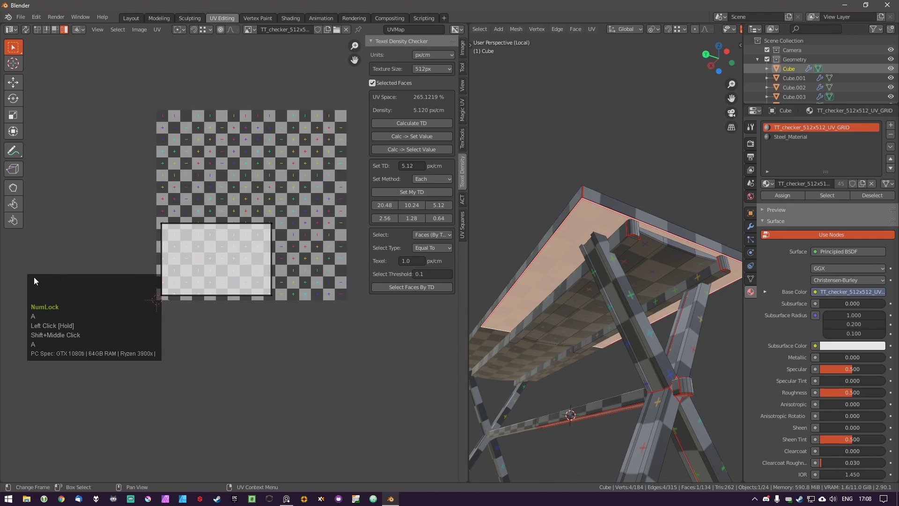
Select the tabletop's linked faces to check their islands, and reduce the selection to the underside face.
middle_click_drag(579, 272, 592, 265)
key("l")
key("l")
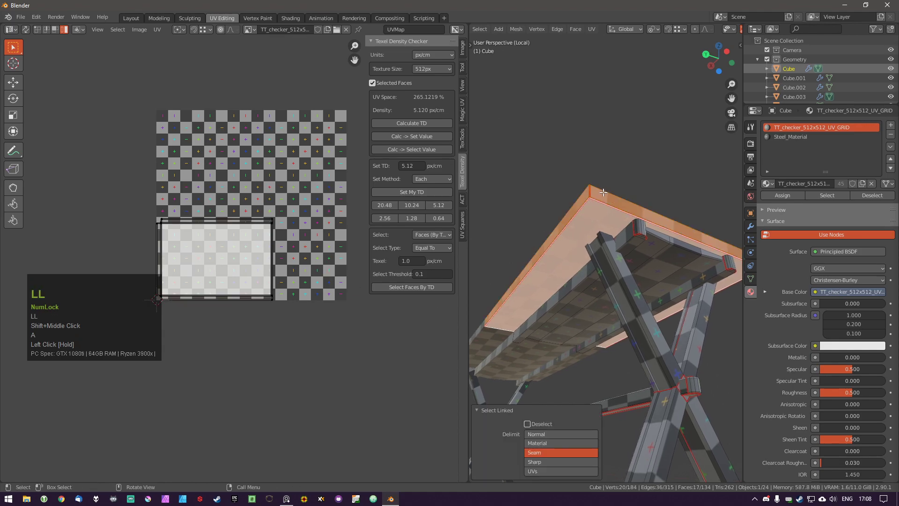
left_click(208, 259)
left_click(602, 220)
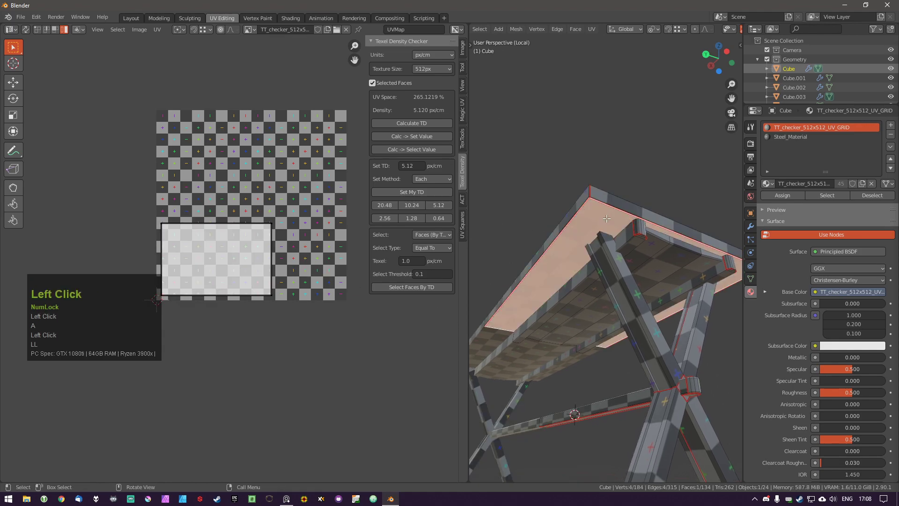
Look through the TexTools UV Layout, Baking, Color ID and Mesh Texture tools, and open the UV Mover tools.
left_click(463, 141)
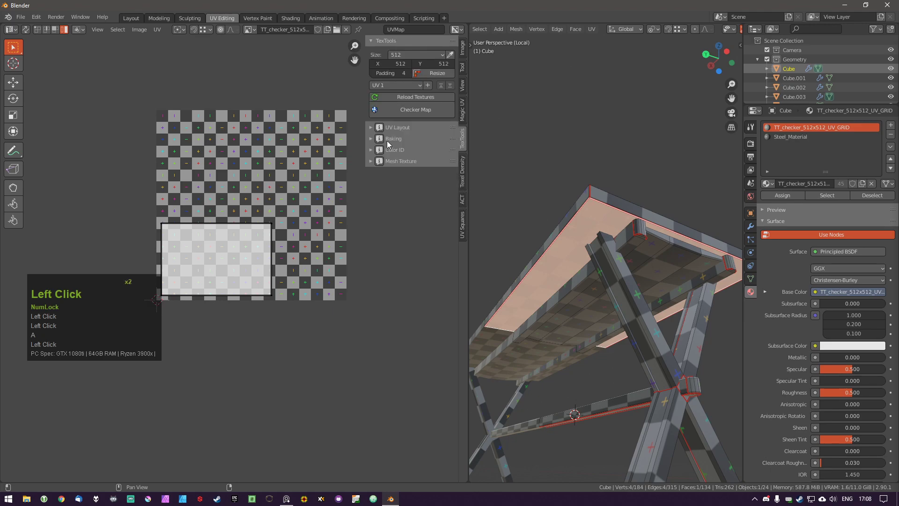
left_click(398, 126)
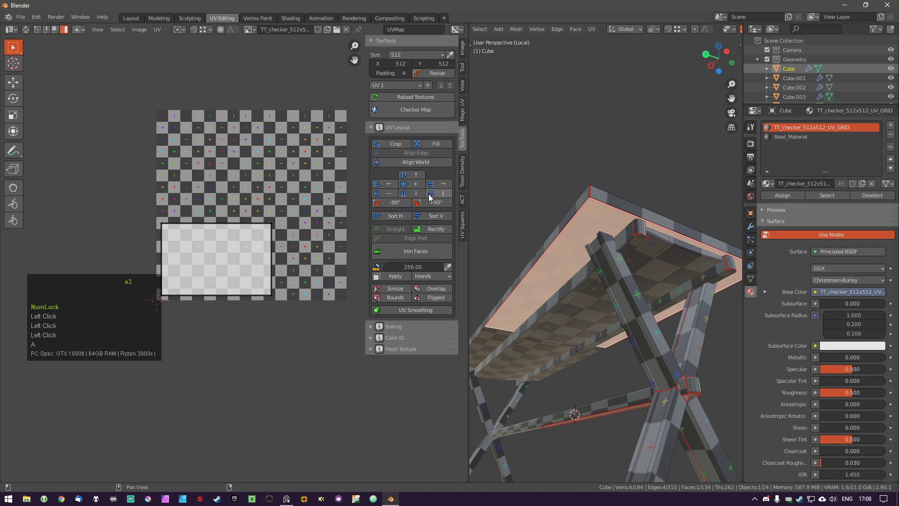
left_click(395, 327)
left_click(396, 326)
left_click(396, 337)
left_click(398, 337)
left_click(401, 349)
left_click(403, 351)
left_click(463, 173)
left_click(465, 200)
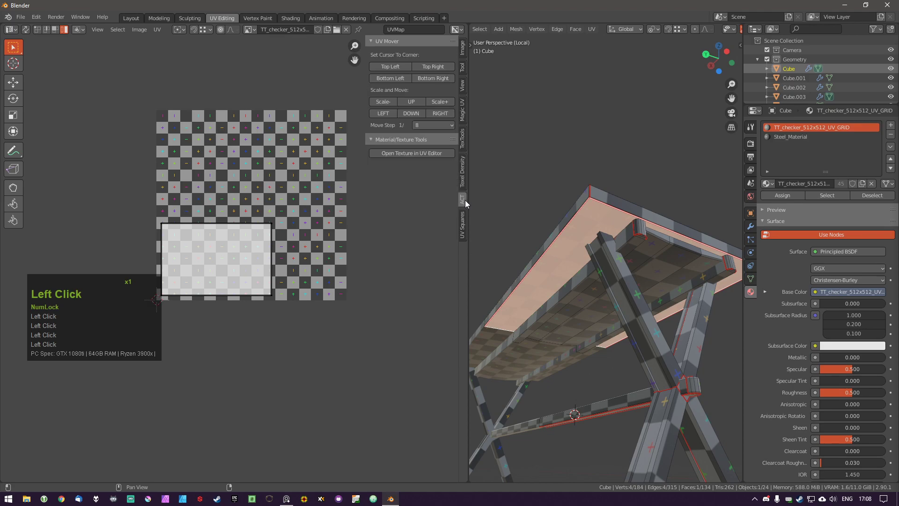
Try shifting the tabletop underside island left with UV Mover, undo the shift, and select the island.
left_click(383, 114)
key("ctrl+z")
left_click(228, 257)
left_click(218, 268)
key("g")
key("a")
key("g")
right_click(379, 134)
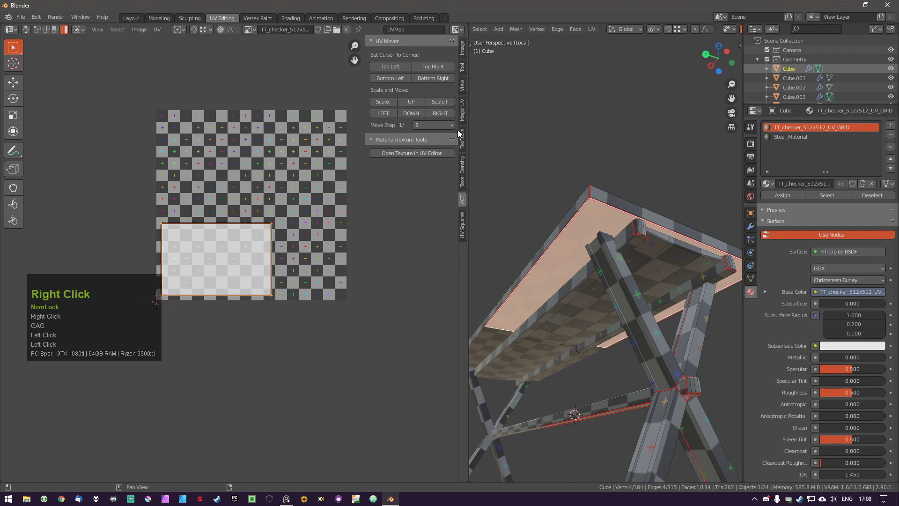
Try shifting the tabletop underside island left with UV Mover at a 1/8 move step, and undo each shift.
left_click(418, 126)
left_click(425, 126)
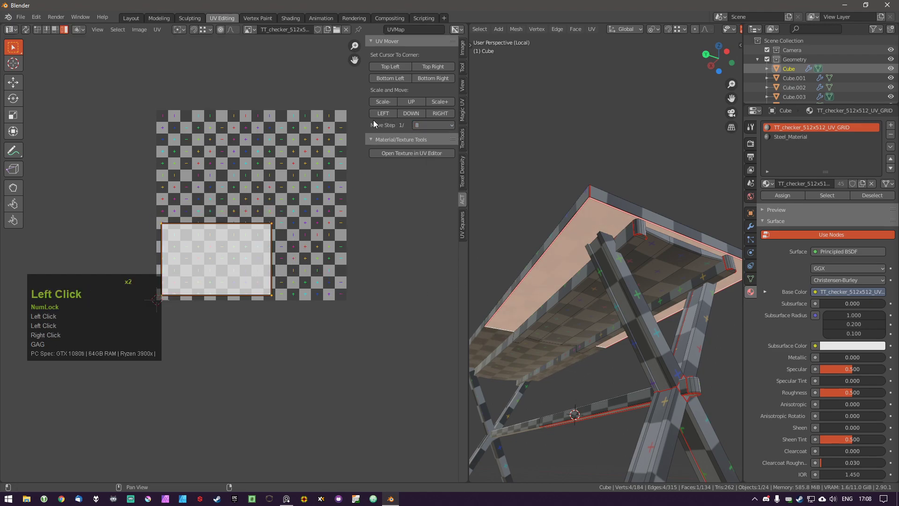
left_click(379, 114)
key("ctrl+z")
left_click(424, 126)
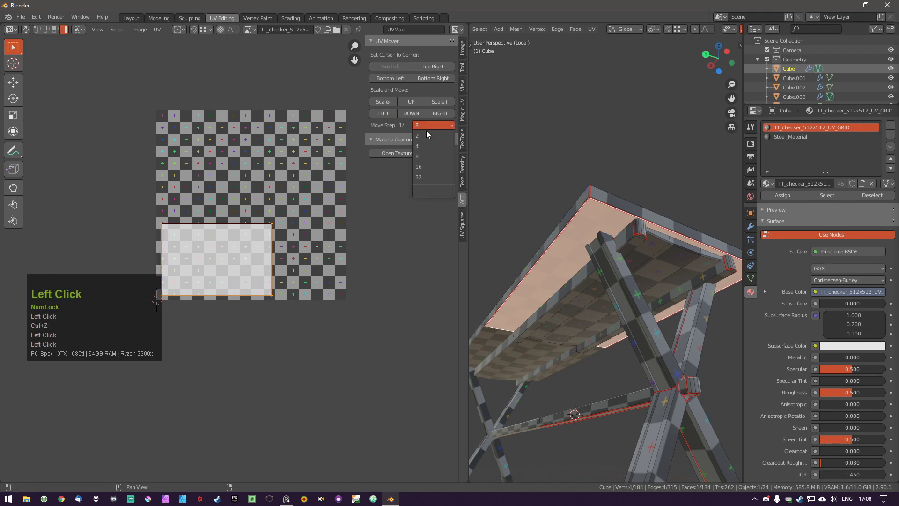
left_click(432, 156)
left_click(377, 113)
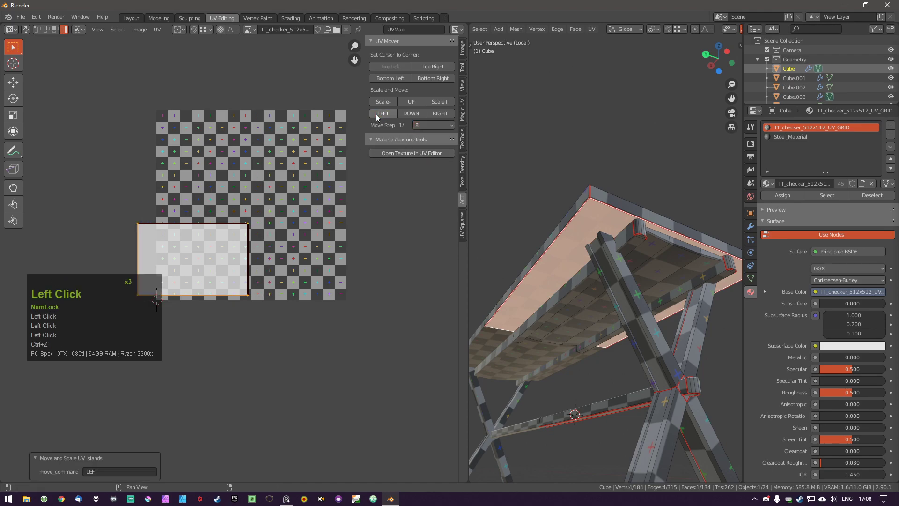
key("ctrl+z")
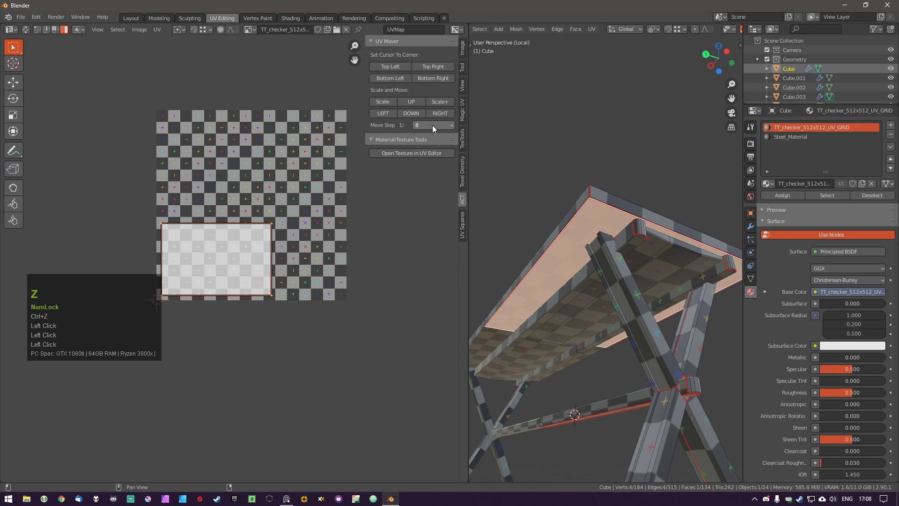
Try left shifts of the underside island at UV Mover move steps of 1/32 and 1/2, undoing each one.
left_click(431, 126)
left_click(431, 176)
left_click(381, 114)
key("ctrl+z")
left_click(428, 123)
left_click(435, 135)
left_click(382, 114)
key("ctrl+z")
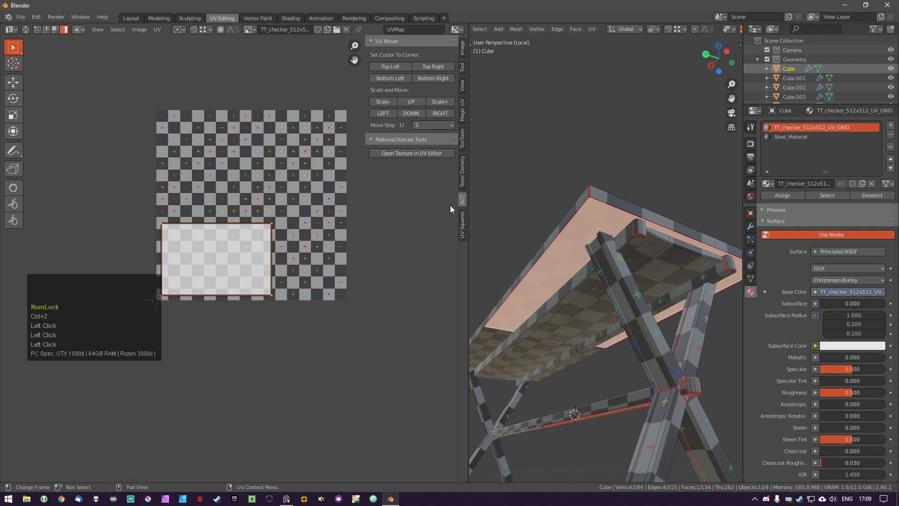
Look through the UV Squares and Texel Density tools, and return to the TexTools UV Layout tools.
left_click(462, 225)
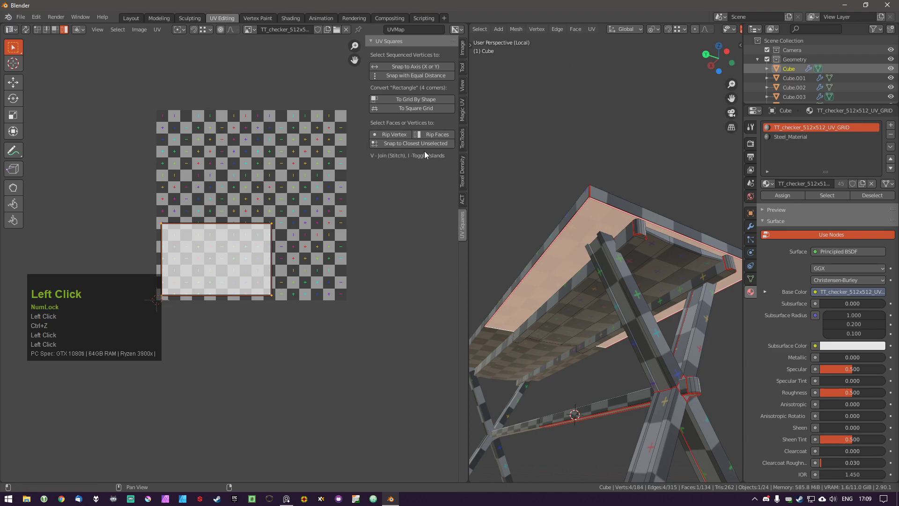
left_click(462, 173)
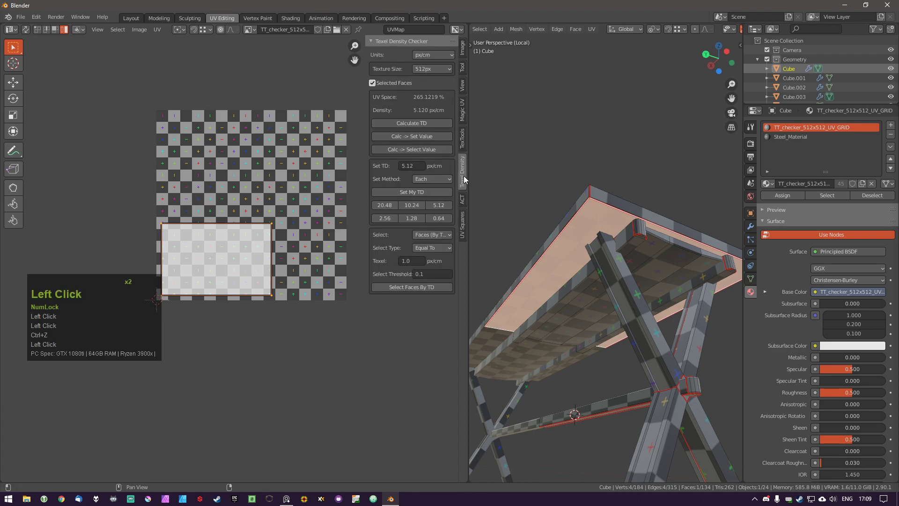
left_click(461, 145)
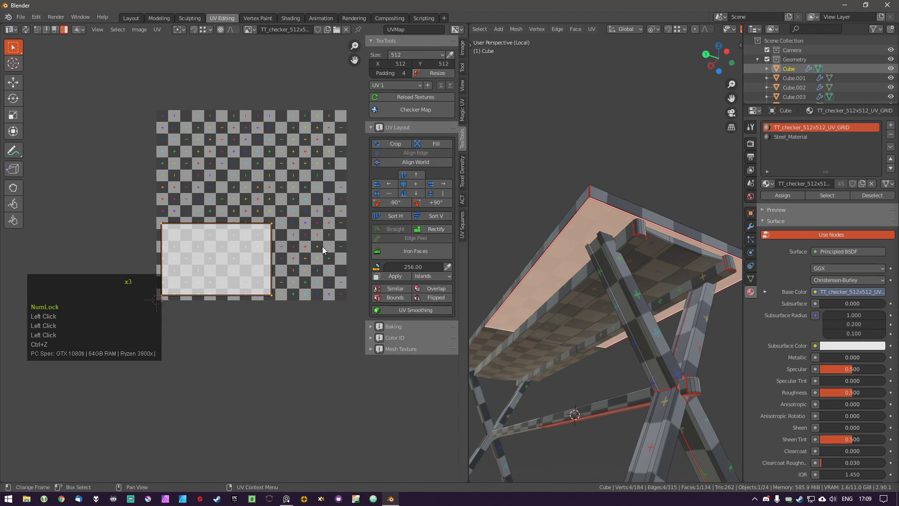
Move the tabletop underside island exactly 1 unit along X, out of the UV square.
scroll(322, 246, "down", 2)
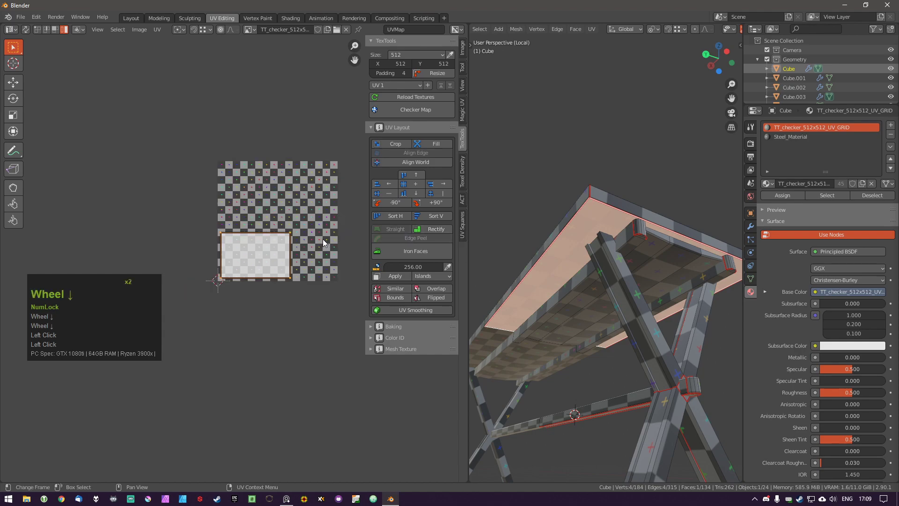
key("g")
middle_click(318, 239)
key("KP_1")
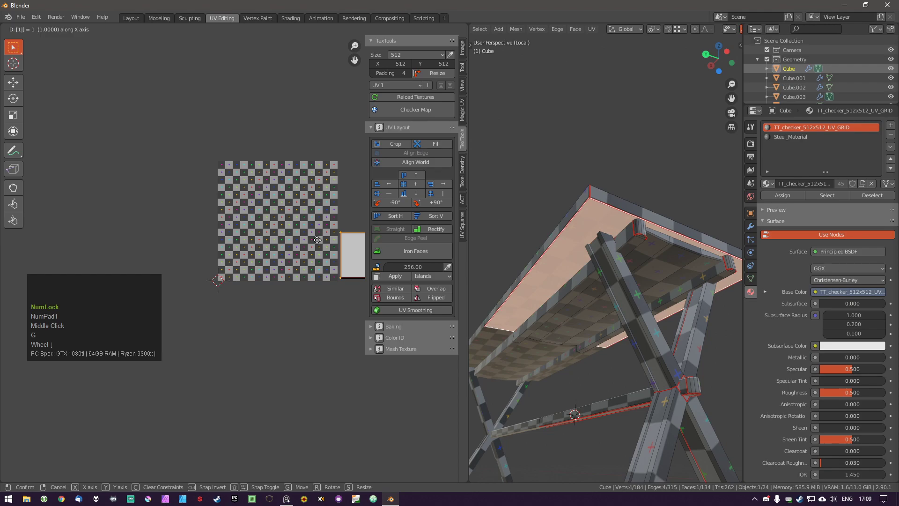
key("KP_Enter")
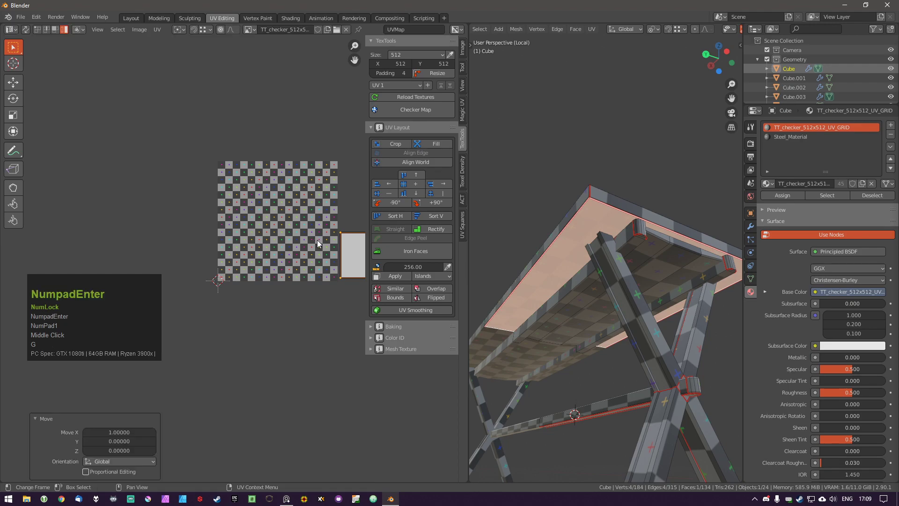
middle_click_drag(254, 260, 207, 265)
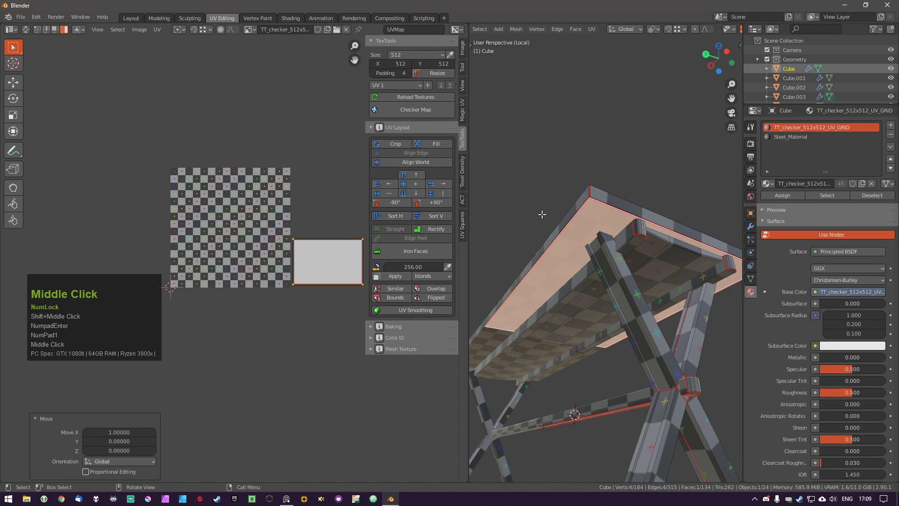
Select the tabletop's linked faces and annotate a freehand outline of the tile to the right of the UV square.
key("l")
scroll(218, 288, "up", 2)
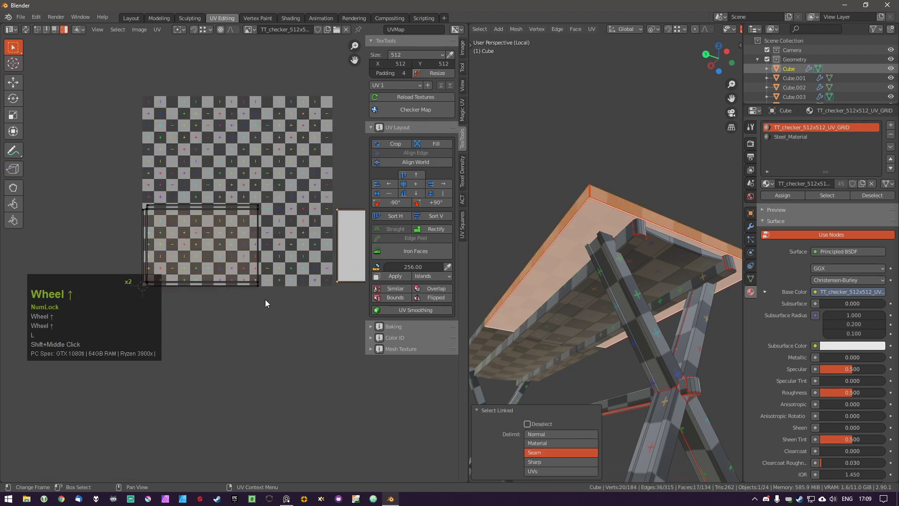
key("a")
middle_click_drag(258, 251, 212, 235, "shift")
scroll(212, 235, "down", 2)
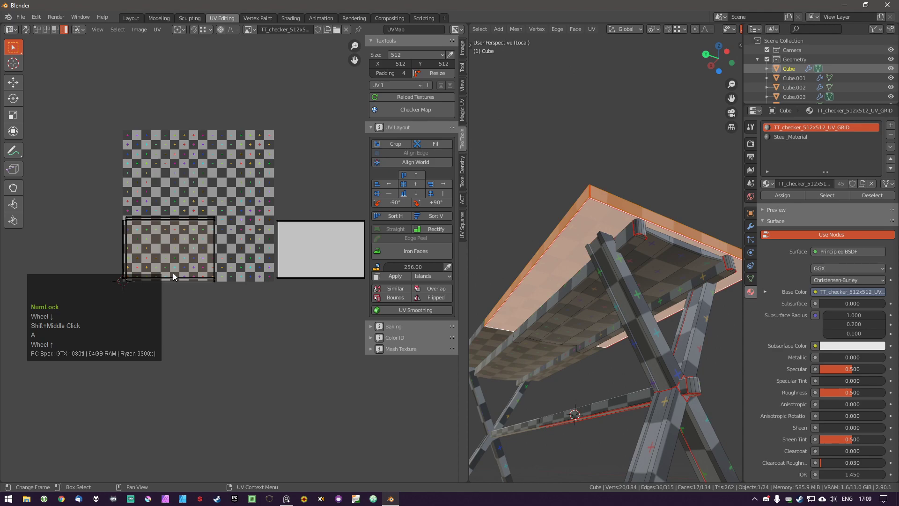
middle_click_drag(299, 241, 205, 256, "shift")
key("d")
mouse_move(179, 145)
left_mouse_down()
mouse_move(318, 149)
mouse_move(335, 201)
mouse_move(332, 300)
mouse_move(227, 304)
mouse_move(176, 268)
mouse_move(180, 142)
left_mouse_up()
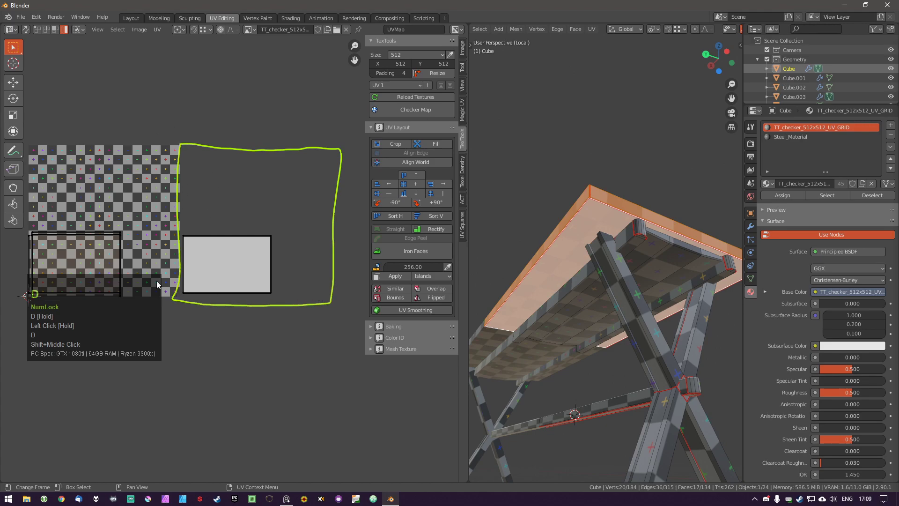
Erase the freehand tile outline and select the underside island beside the UV square.
scroll(319, 224, "down", 2)
key("d")
mouse_move(232, 174)
right_mouse_down()
mouse_move(231, 283)
mouse_move(265, 177)
mouse_move(333, 267)
right_mouse_up()
mouse_move(330, 187)
right_mouse_down()
mouse_move(288, 276)
mouse_move(255, 275)
right_mouse_up()
left_click(265, 252)
middle_click_drag(265, 252, 342, 247, "shift")
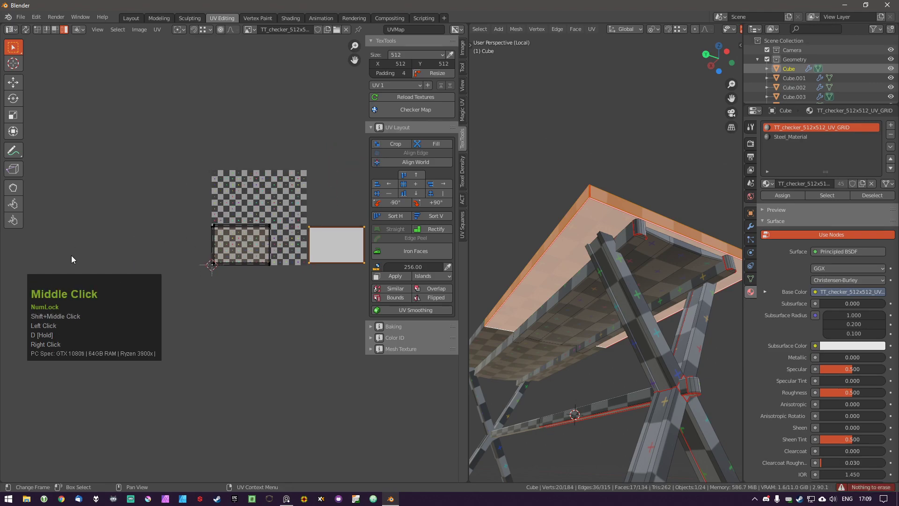
middle_click_drag(241, 163, 199, 195, "shift")
Undo the annotation, the selections and the underside island's 1-unit move along X.
key("ctrl+z")
key("ctrl+z")
key("ctrl+z")
key("ctrl+z")
key("ctrl+z")
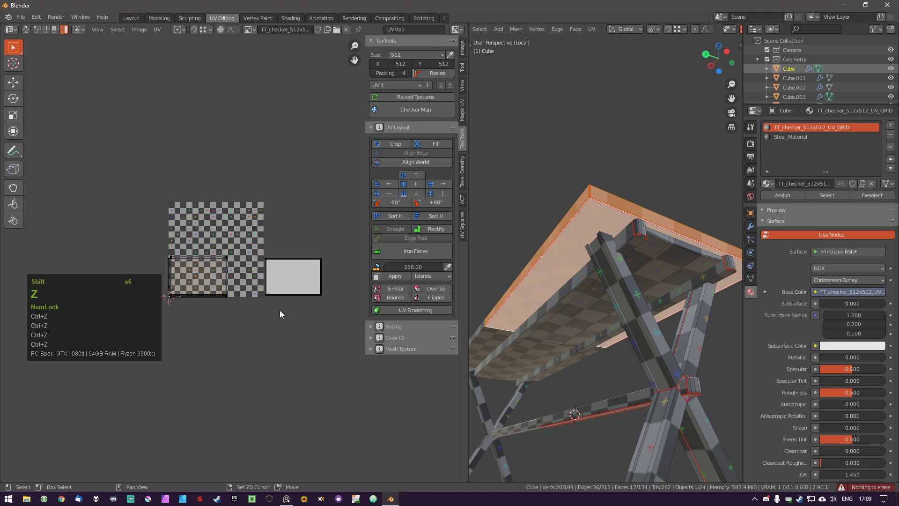
middle_click_drag(277, 310, 291, 303, "shift")
key("ctrl+z")
key("ctrl+z")
key("ctrl+z")
Try moving the underside island by -1 along Y, and cancel the move.
key("g")
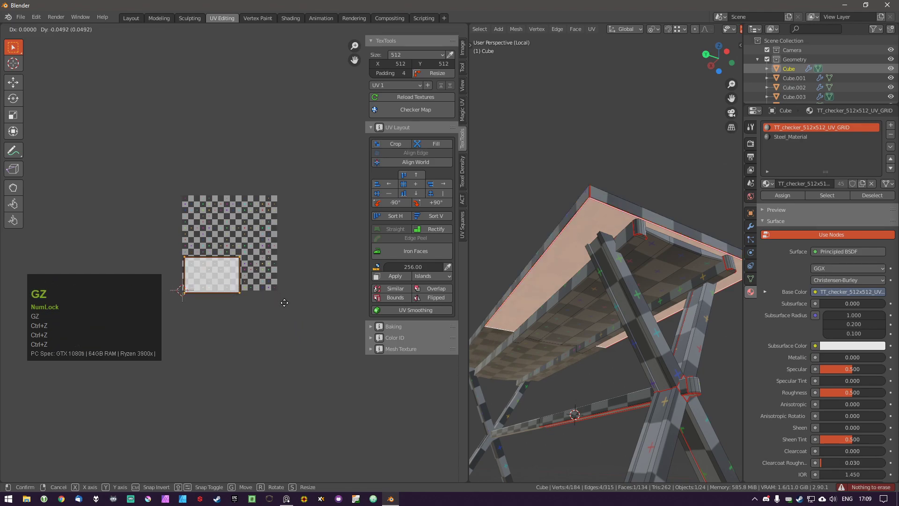
key("y")
key("KP_Subtract")
key("KP_1")
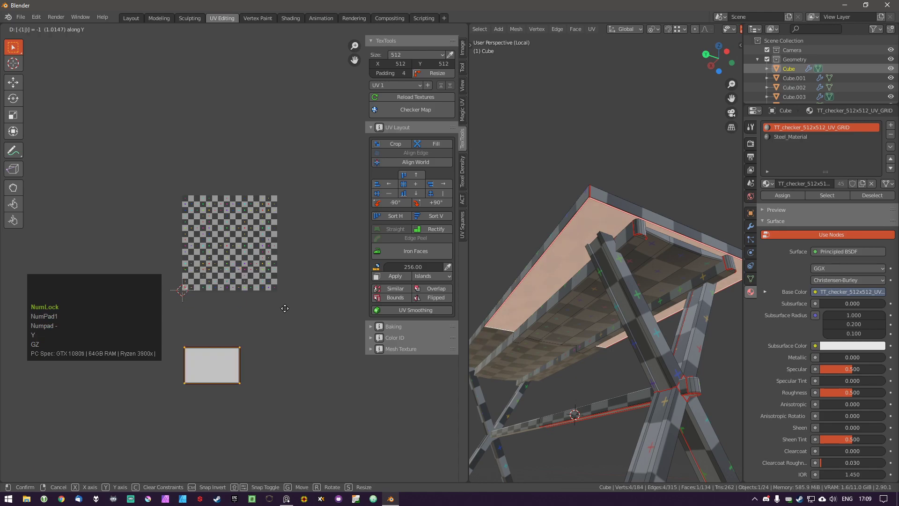
right_click(285, 308)
Move the tabletop underside island 1 unit along X, out of the UV square.
key("g")
key("KP_1")
key("KP_Enter")
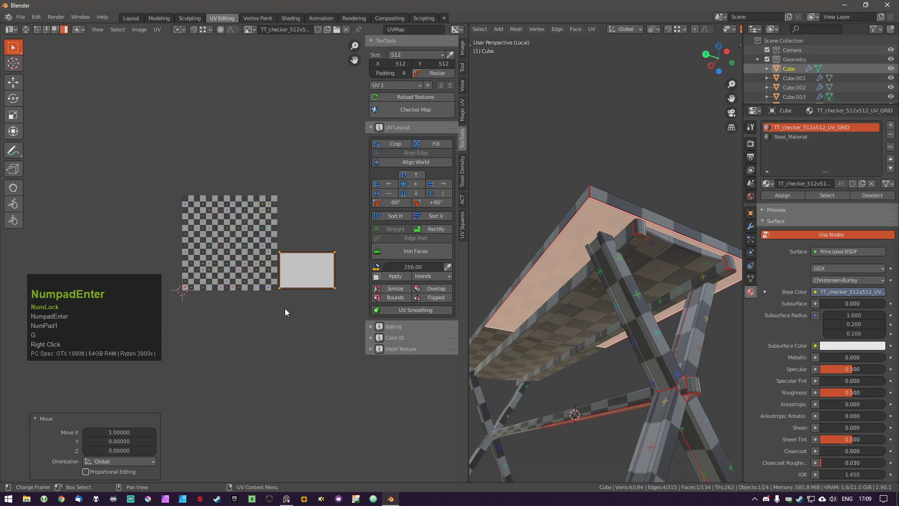
Check the crossed leg islands by selecting their linked faces, and replace that selection with the tabletop's linked faces.
key("a")
mouse_move(645, 333)
middle_mouse_down()
mouse_move(650, 346)
mouse_move(639, 319)
middle_mouse_up()
key("l")
key("l")
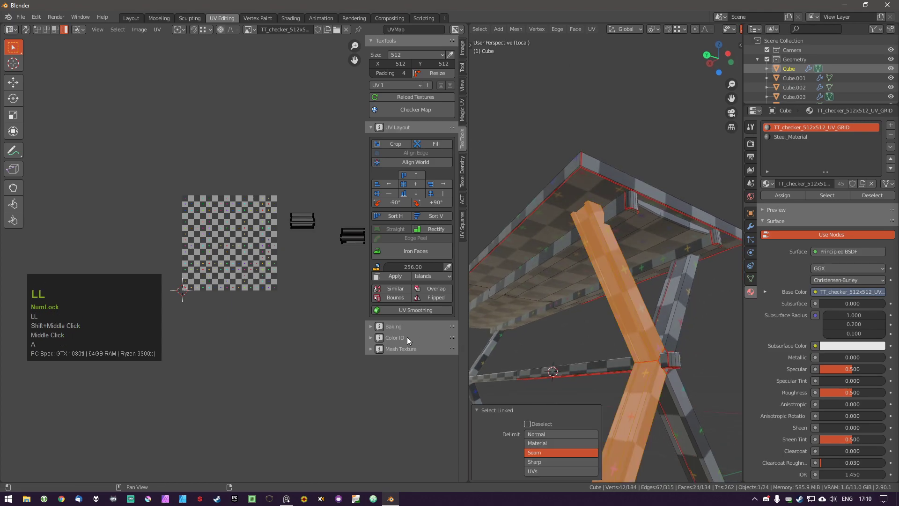
key("a")
key("l")
key("l")
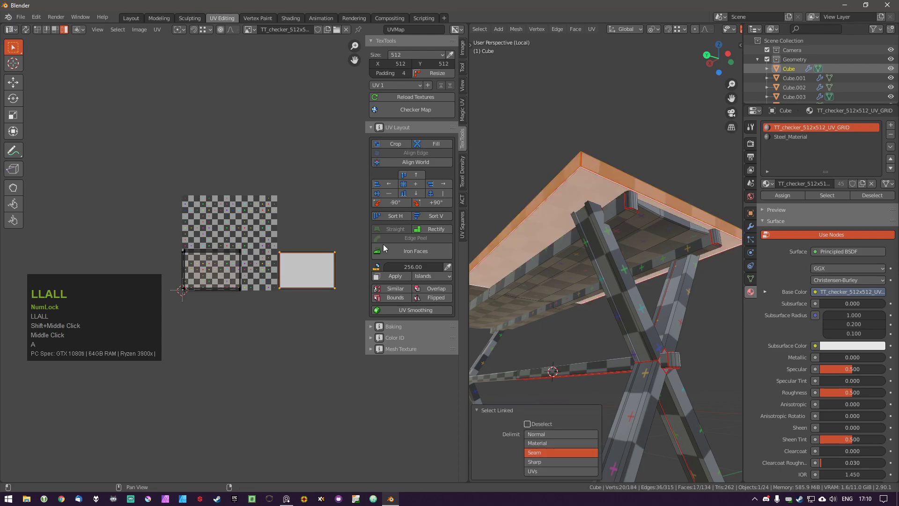
Try hiding the selected tabletop faces and hiding everything unselected, undoing each attempt.
key("h")
key("ctrl+z")
key("shift+h")
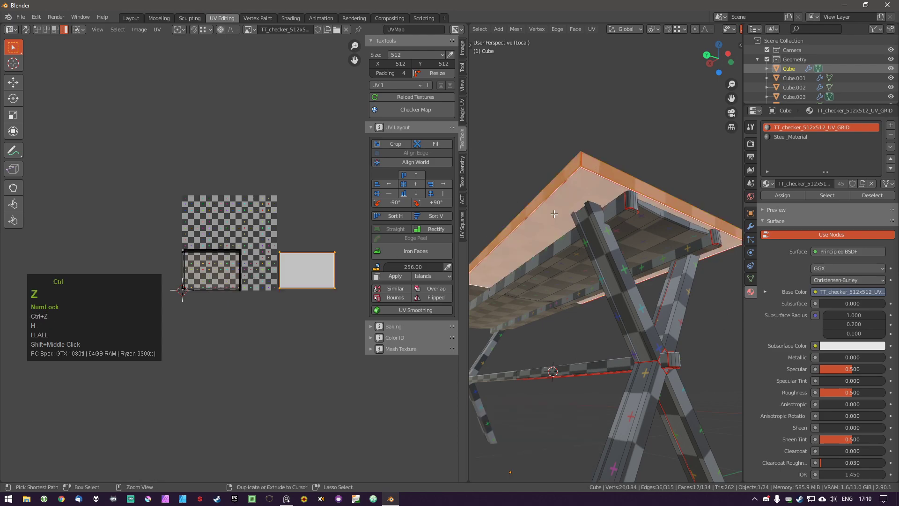
key("ctrl+z")
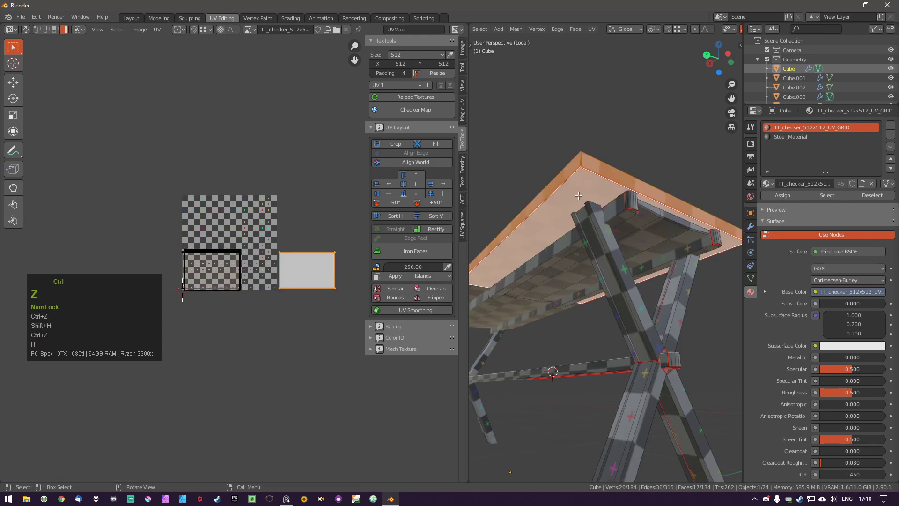
Hide the tabletop and select the linked faces of the panel beneath it to locate its island.
key("h")
middle_click_drag(578, 196, 622, 241)
key("l")
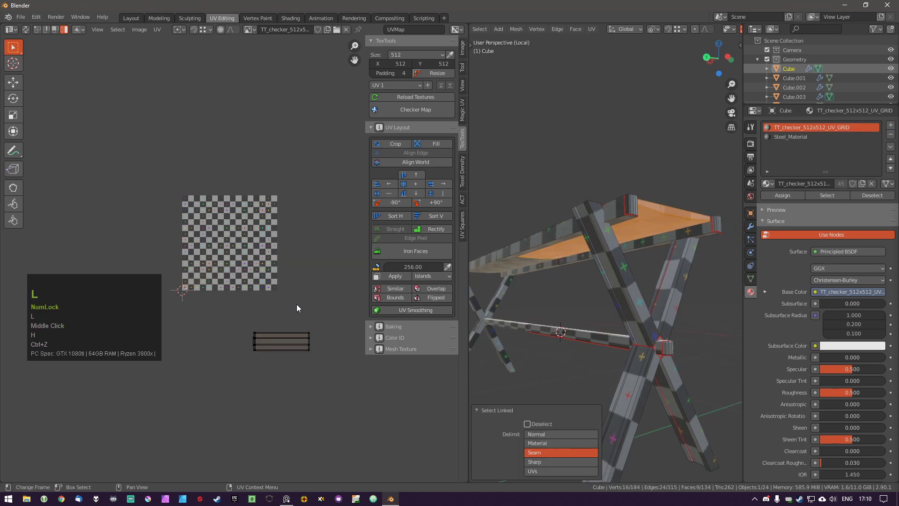
Reveal the hidden tabletop faces and select the whole table mesh to show all its islands.
key("alt+h")
key("a")
key("a")
key("a")
key("alt+h")
key("a")
key("a")
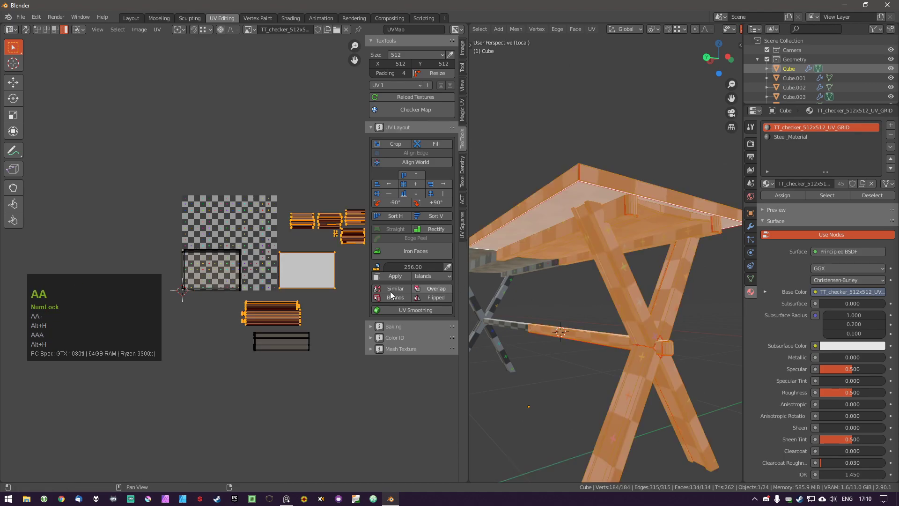
Move the wide three-strip panel island from below the UV square to just above the tabletop island inside the square.
middle_click_drag(338, 270, 309, 271, "shift")
key("a")
scroll(227, 316, "up", 2)
left_click(242, 304)
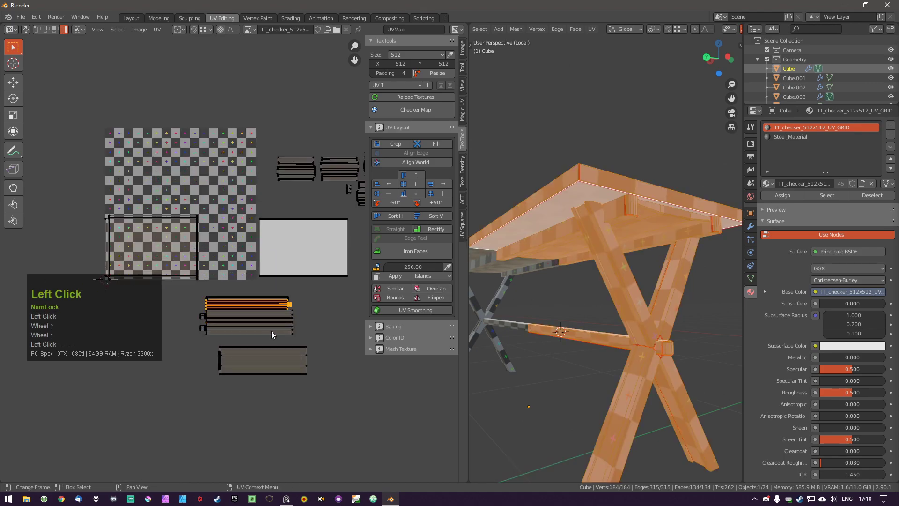
scroll(281, 309, "up", 2)
scroll(302, 391, "down", 1)
left_click(303, 390)
scroll(299, 389, "down", 2)
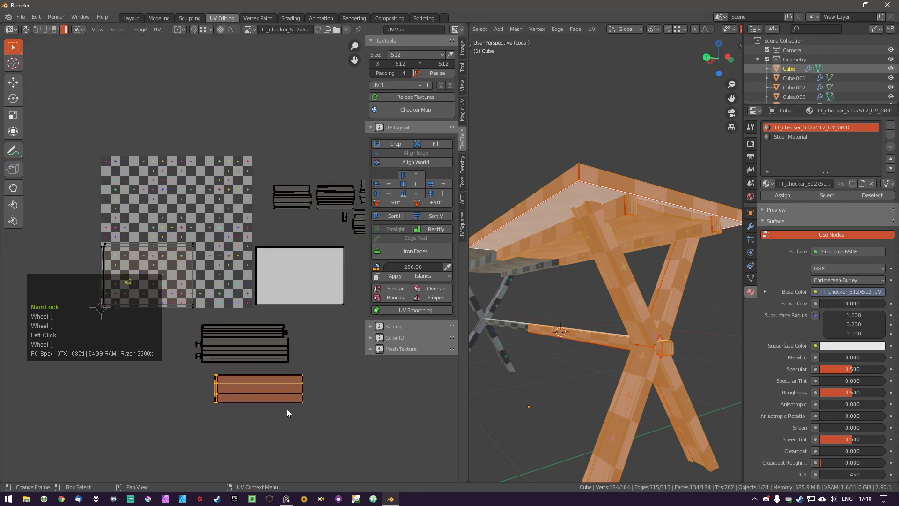
key("g")
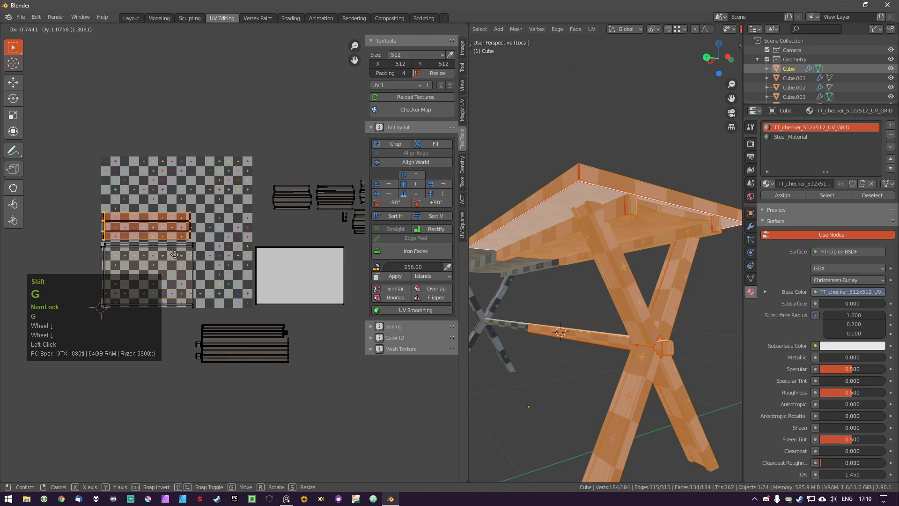
left_click(175, 258)
Nudge the three-strip panel island down against the tabletop island and shift it about 0.0124 along X to line it up.
scroll(175, 257, "up", 6)
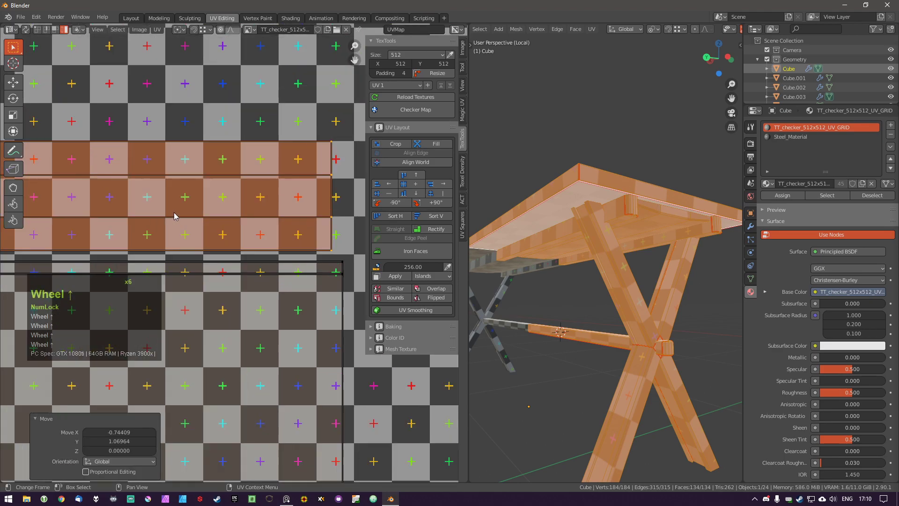
key("g")
left_click(160, 249, "shift")
middle_click_drag(156, 268, 323, 238, "shift")
middle_click_drag(280, 248, 189, 244, "shift")
key("shift+g")
middle_click(190, 244)
left_click(184, 254)
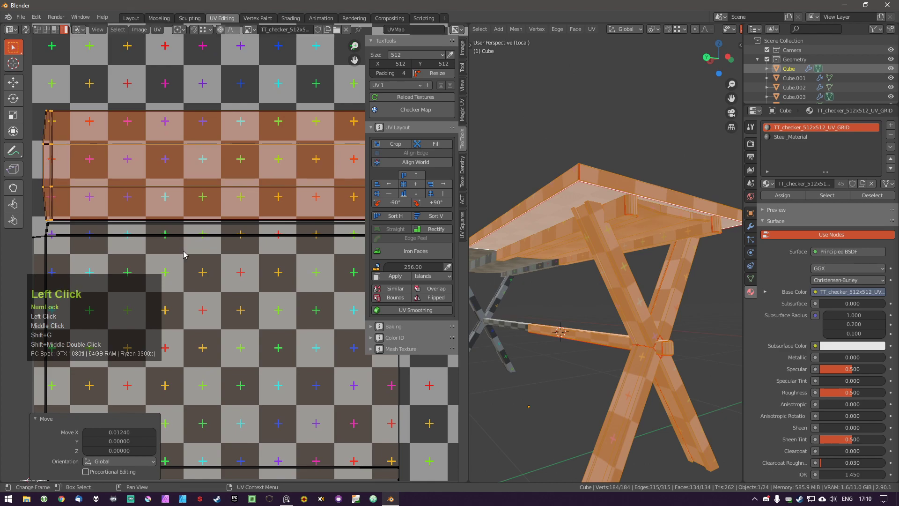
scroll(220, 246, "down", 2)
middle_click_drag(286, 237, 270, 241, "shift")
key("g")
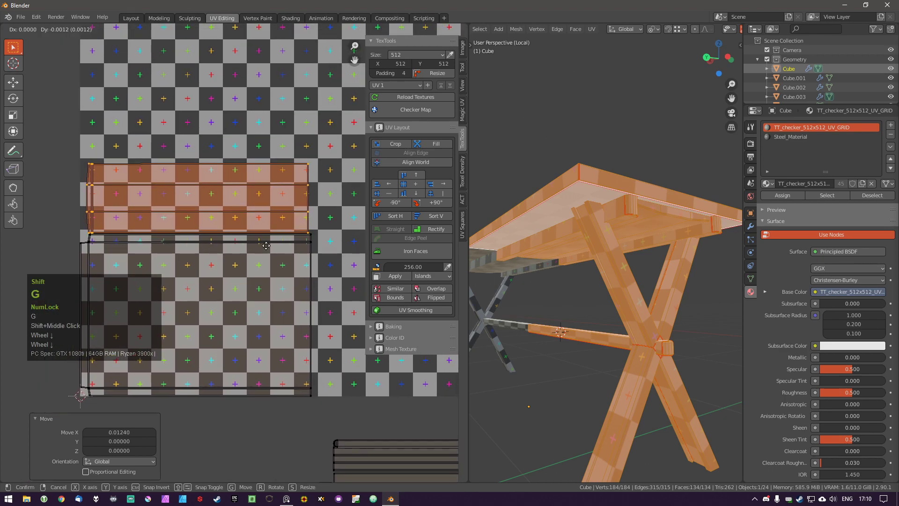
left_click(267, 245, "shift")
scroll(599, 255, "down", 1)
middle_click_drag(600, 255, 603, 239)
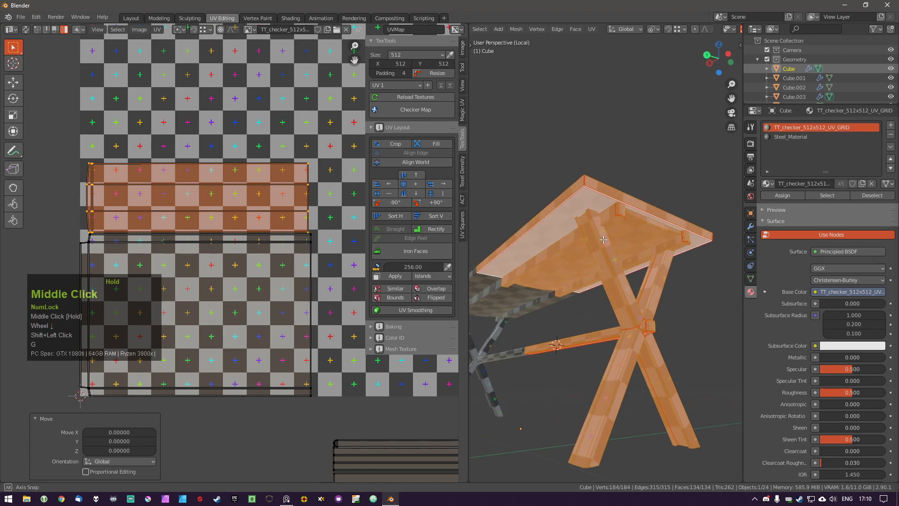
scroll(280, 190, "down", 2)
middle_click_drag(280, 190, 77, 204, "shift")
key("a")
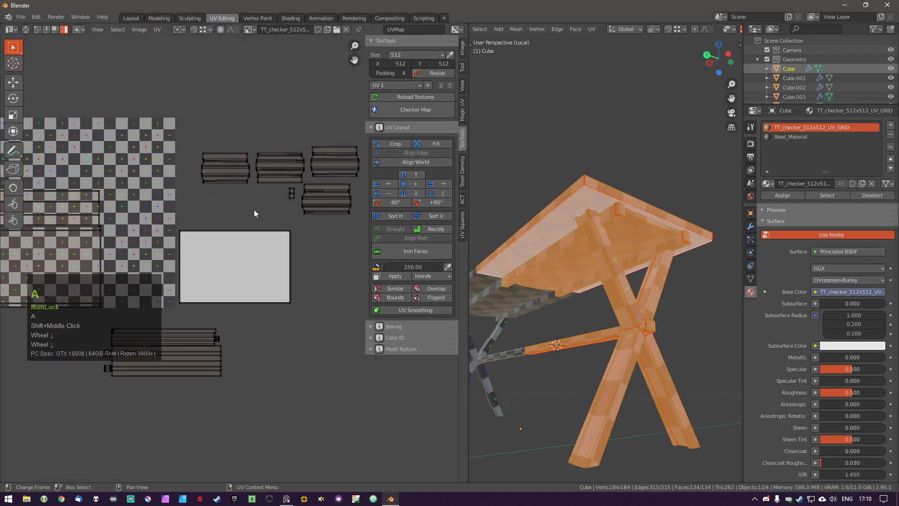
middle_click_drag(254, 213, 225, 187, "shift")
scroll(225, 186, "down", 1)
left_click(215, 300)
middle_click_drag(216, 299, 255, 307, "shift")
key("g")
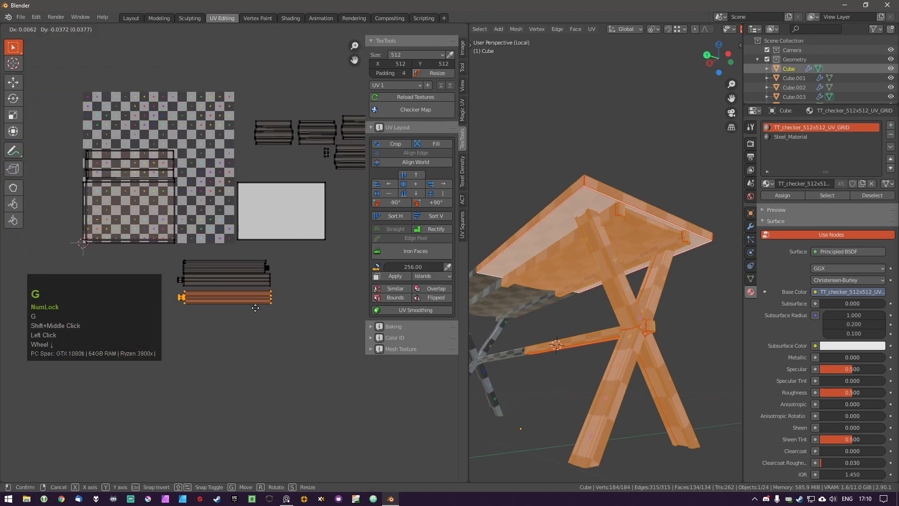
right_click(253, 304)
Move the upper leg island down 0.07875 in Y to stack it exactly on the matching leg island below.
scroll(232, 285, "up", 2)
left_click(224, 271)
left_click(224, 272)
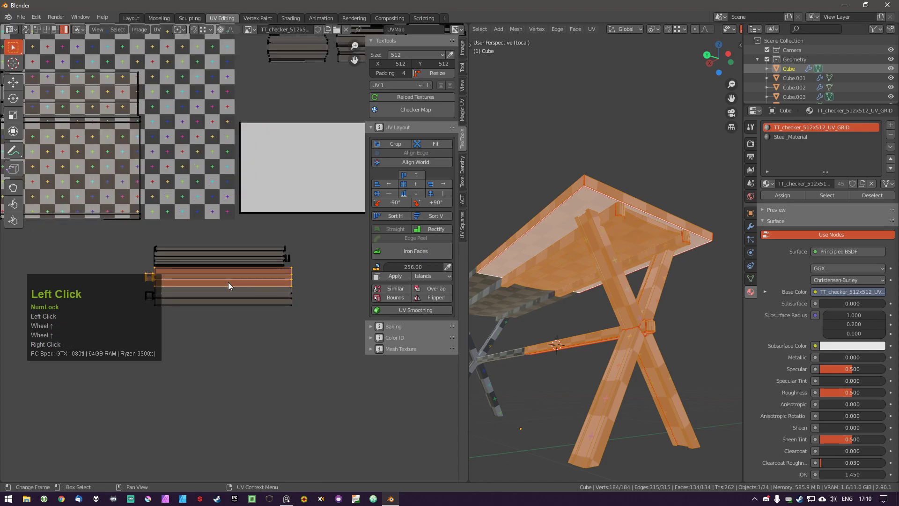
scroll(225, 280, "up", 2)
middle_click_drag(107, 329, 143, 282, "shift")
key("g")
key("ctrl")
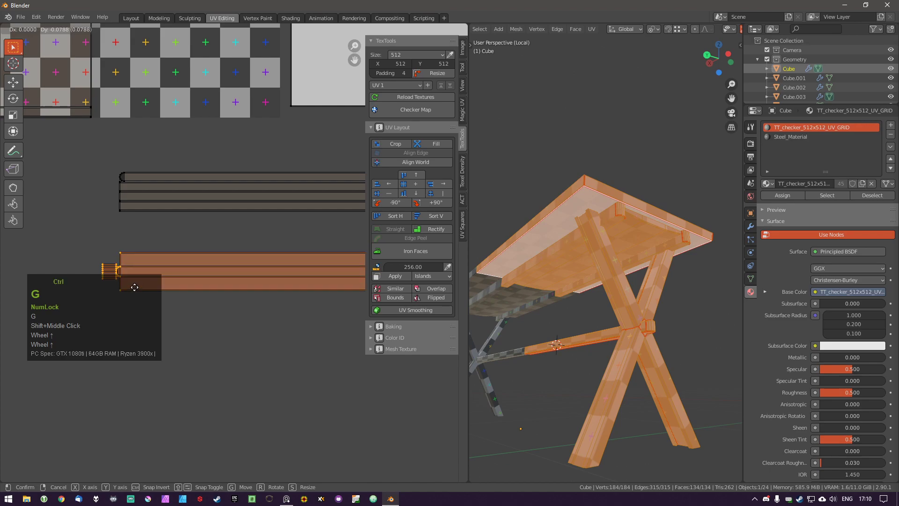
left_click(138, 284)
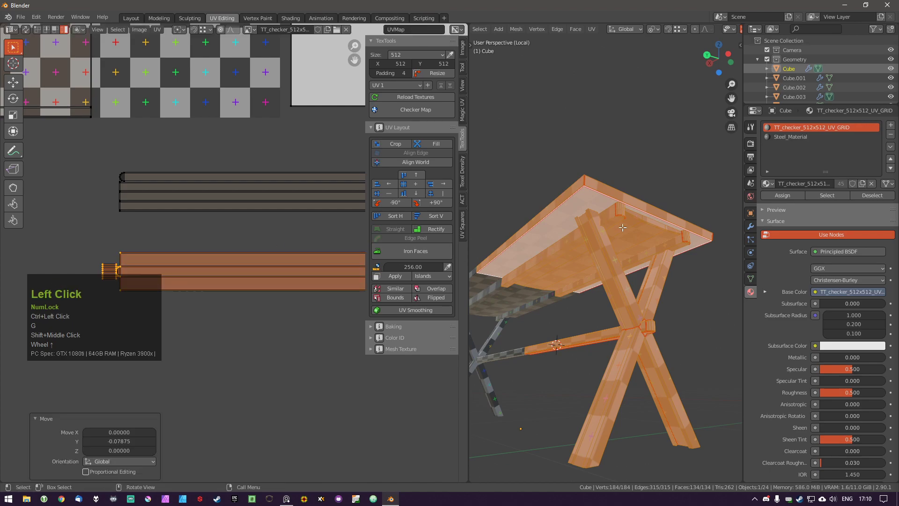
scroll(274, 285, "down", 2)
middle_click_drag(187, 277, 145, 275, "shift")
left_click_drag(125, 261, 329, 326)
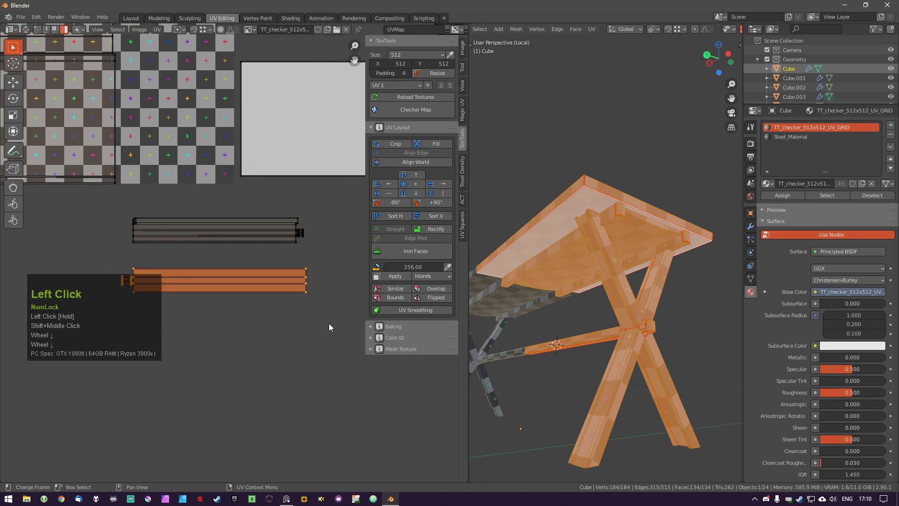
key("g")
right_click(286, 331)
key("a")
left_click(261, 280)
key("g")
right_click(269, 291)
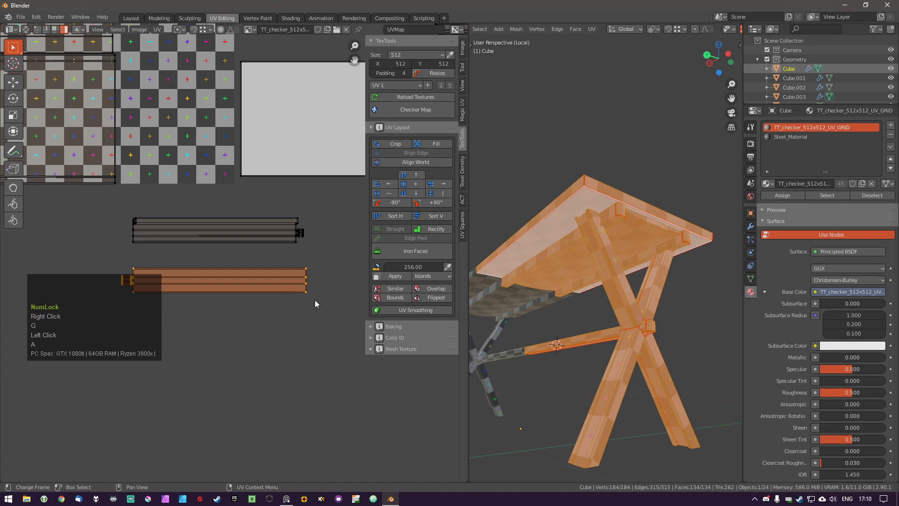
Try to mirror the stacked leg island vertically with a scale of -1 along Y.
key("s")
key("y")
key("KP_Subtract")
key("KP_1")
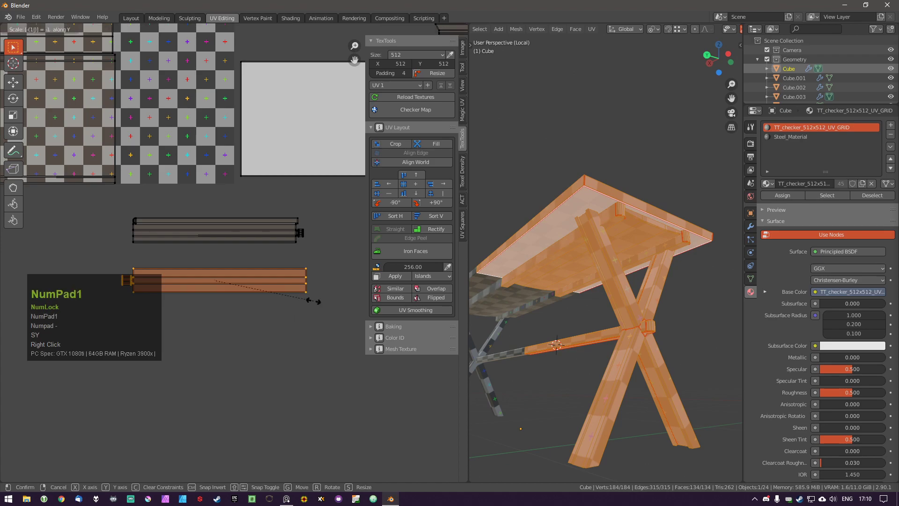
right_click(313, 301)
Move the top leg island of the stack down 0.11626 in Y to separate it and try squashing it along Y.
middle_click_drag(311, 307, 308, 307, "shift")
key("shift+g")
middle_click(286, 316)
left_click(285, 333)
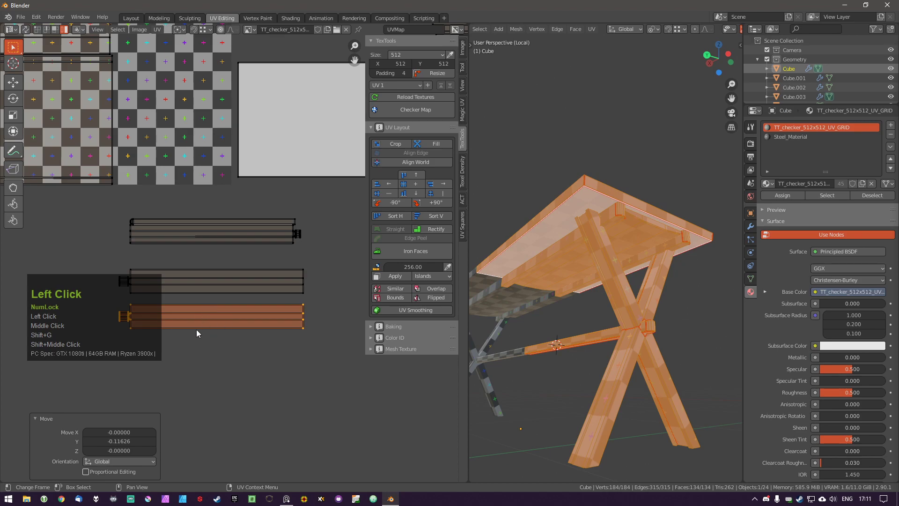
key("s")
key("y")
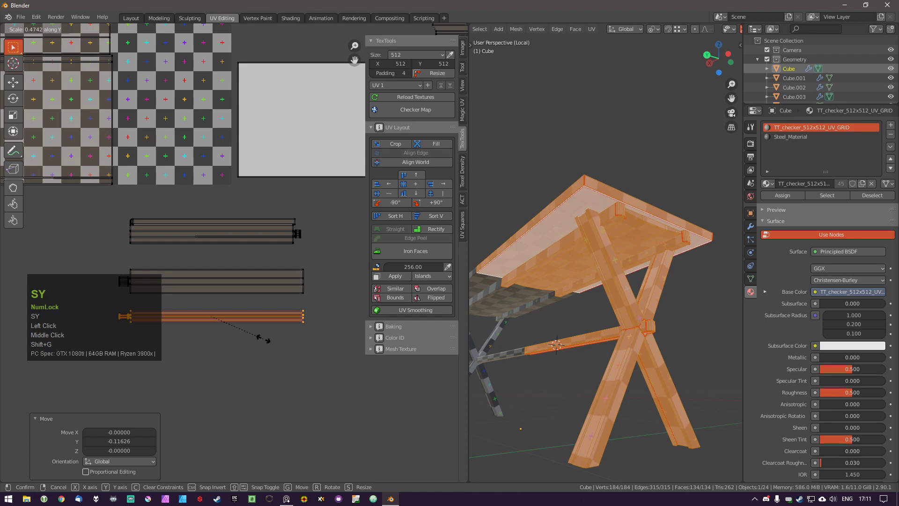
right_click(155, 322)
Try to flip the separated leg island with a scale of -1 along Y while viewing the leg up close.
scroll(629, 244, "up", 3)
middle_click_drag(628, 246, 630, 244)
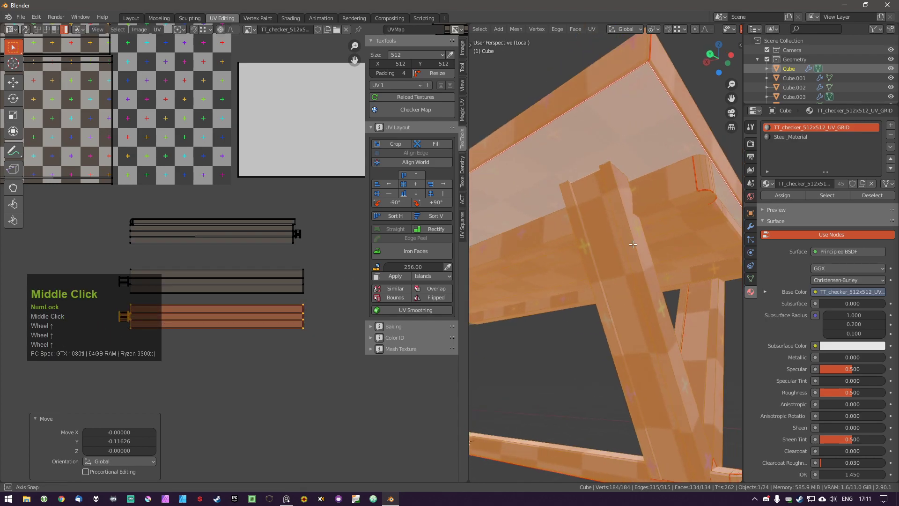
middle_click_drag(254, 332, 324, 333, "shift")
key("s")
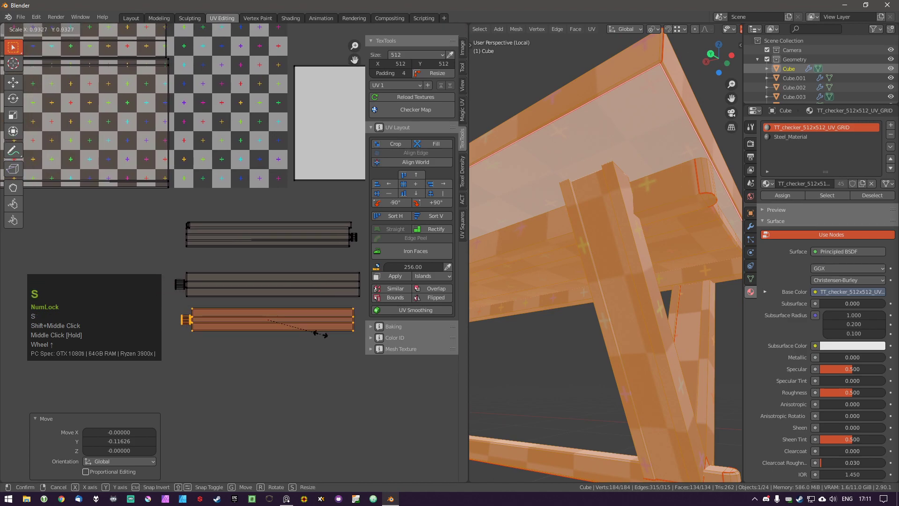
key("y")
key("KP_Subtract")
key("KP_1")
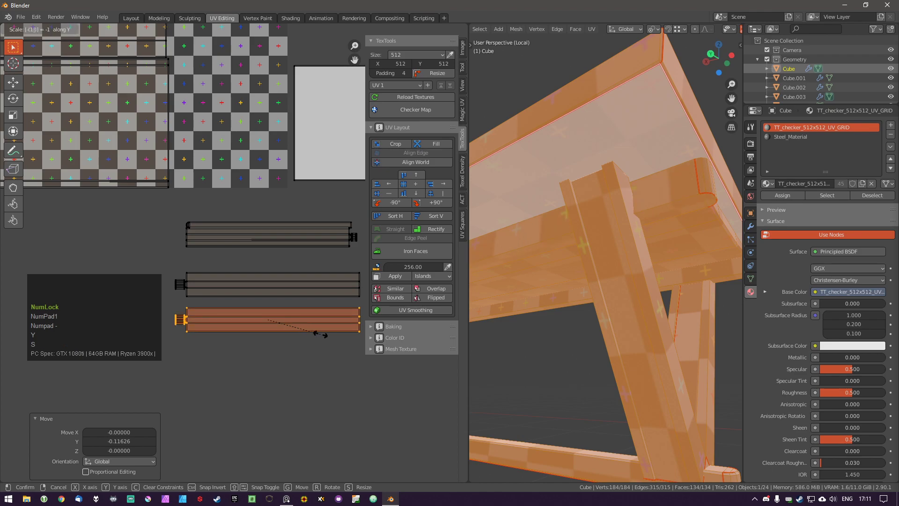
key("KP_Subtract")
key("KP_Subtract")
key("KP_Subtract")
key("KP_Subtract")
key("KP_Subtract")
key("KP_Subtract")
key("KP_Subtract")
key("KP_Subtract")
key("KP_Subtract")
key("KP_Subtract")
key("KP_Subtract")
key("KP_Subtract")
key("KP_Subtract")
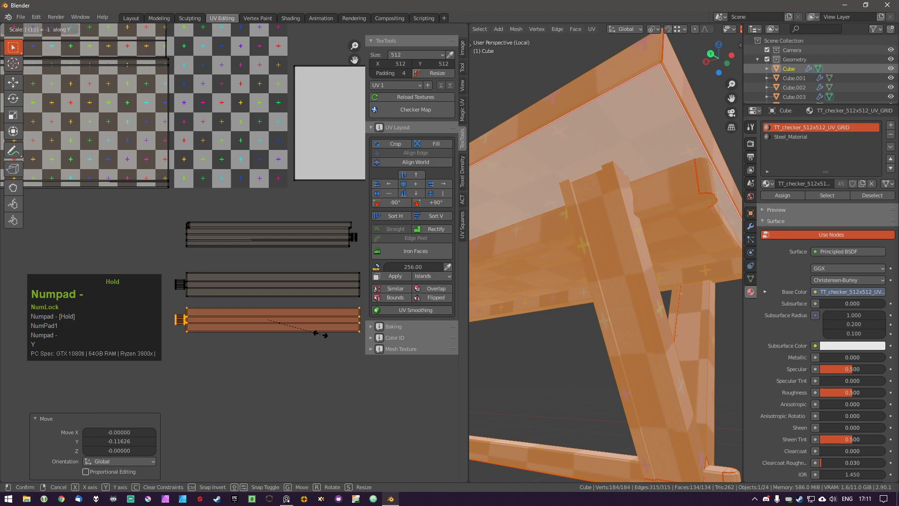
key("KP_Subtract")
right_click(292, 377)
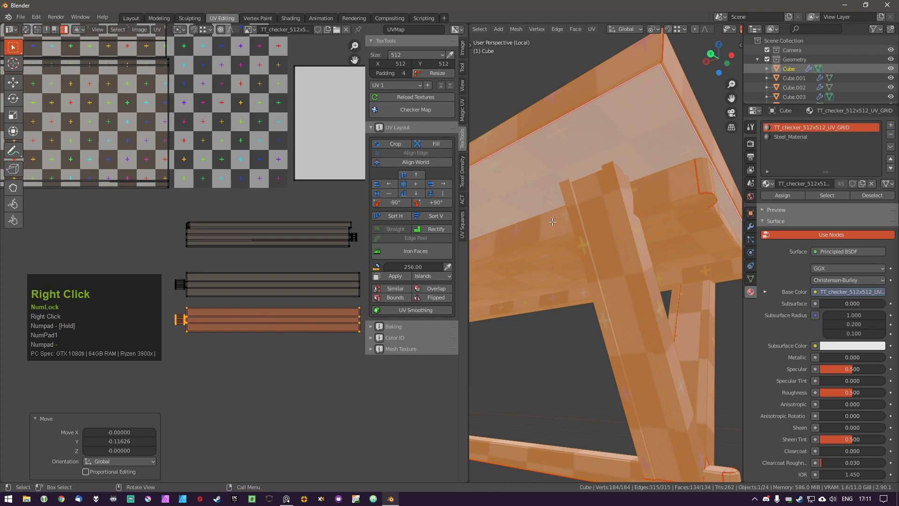
View the leg from another side and try scaling the separated leg island by -1 on both axes.
middle_click_drag(559, 221, 694, 231)
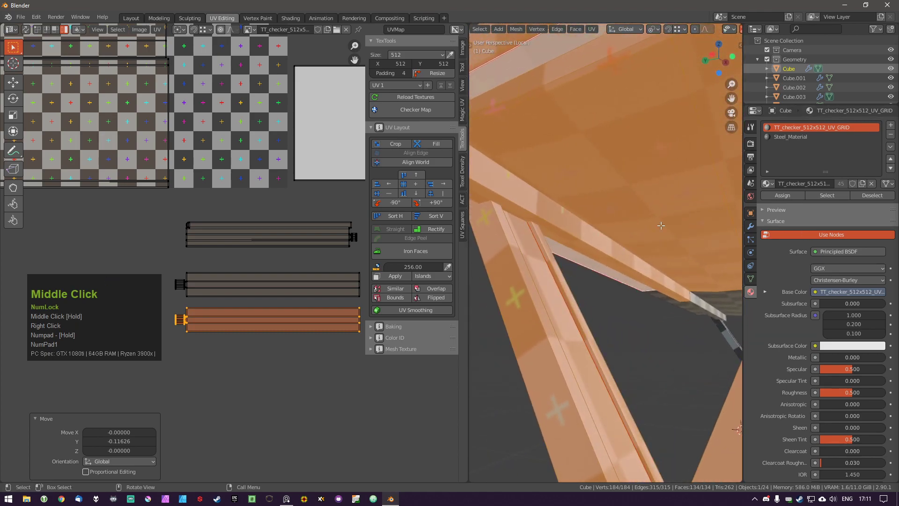
key("s")
key("KP_Subtract")
key("KP_1")
key("KP_Subtract")
key("KP_1")
key("Escape")
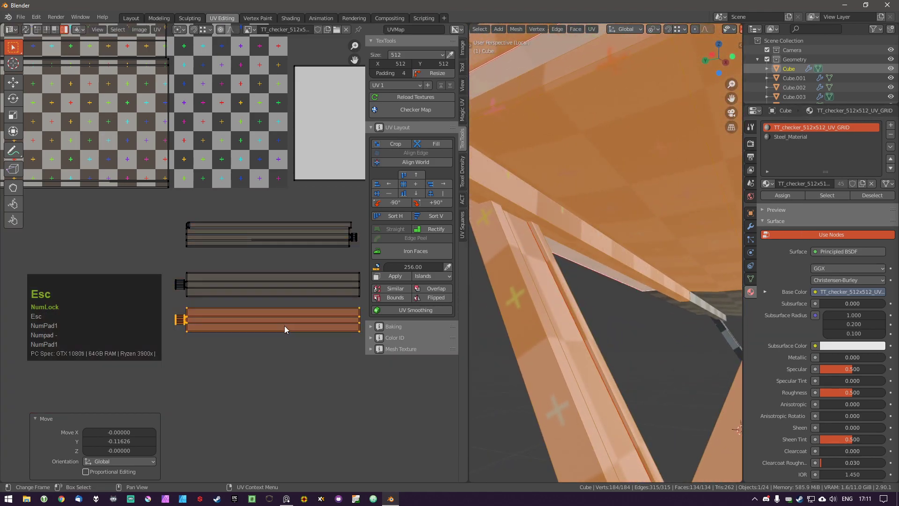
Snap the separated leg island back up onto its matching leg island.
mouse_move(216, 339)
middle_mouse_down()
mouse_move(235, 339)
mouse_move(220, 335)
middle_mouse_up()
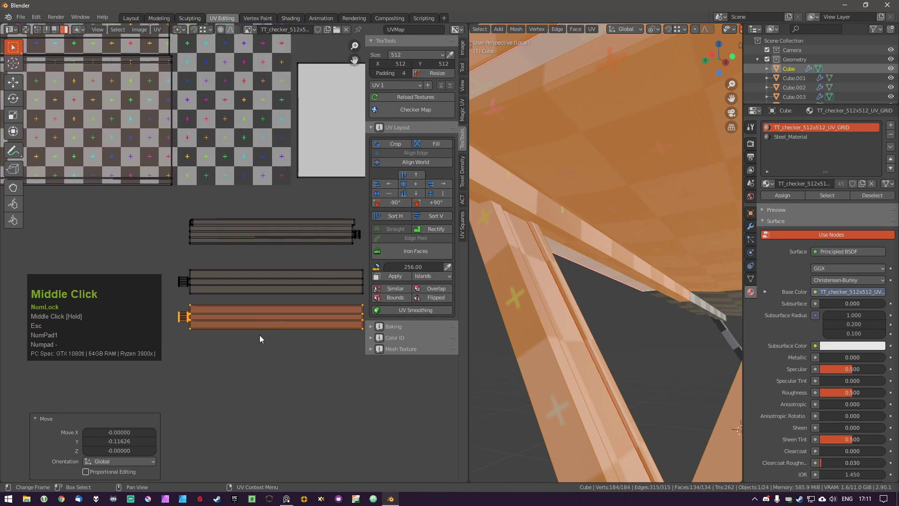
middle_click_drag(226, 270, 196, 270)
middle_click_drag(656, 262, 672, 257)
key("g")
key("z")
left_click(168, 269, "ctrl")
key("a")
left_click(239, 224)
scroll(297, 235, "up", 2)
middle_click_drag(311, 261, 267, 232)
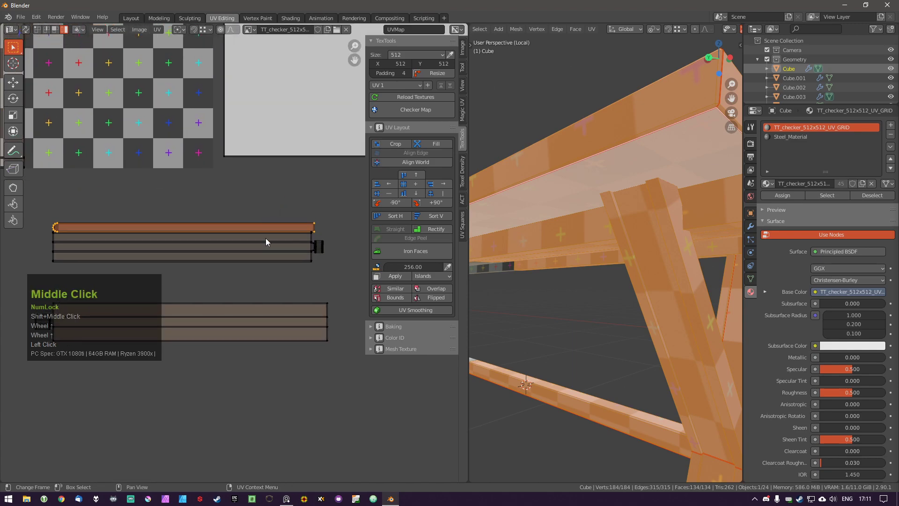
scroll(268, 237, "down", 1)
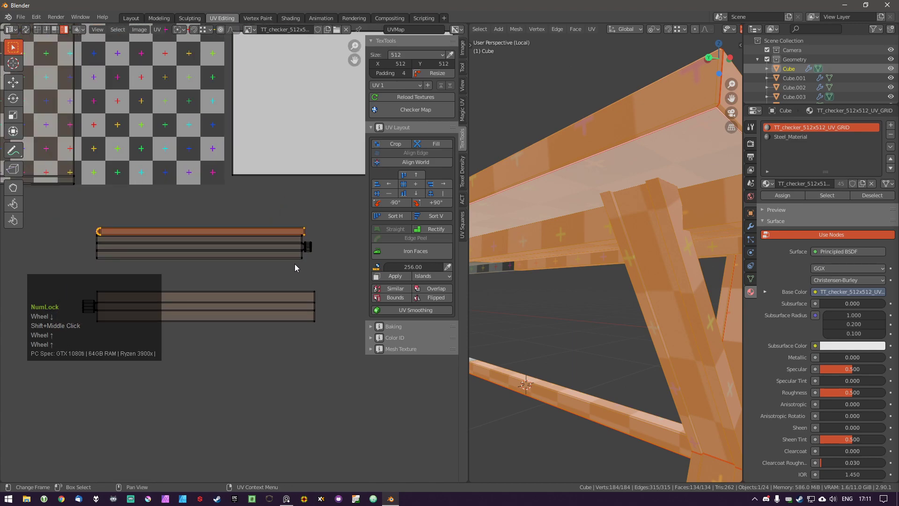
middle_click_drag(366, 268, 325, 268, "shift")
scroll(278, 270, "down", 1)
key("a")
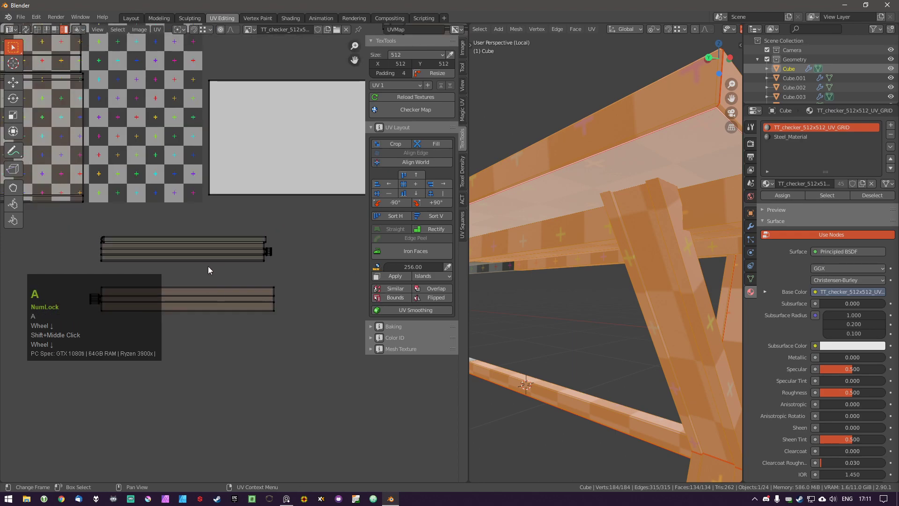
Select the wide crossbar island together with the narrow strip island above it and rectify them.
left_click(218, 267)
key("g")
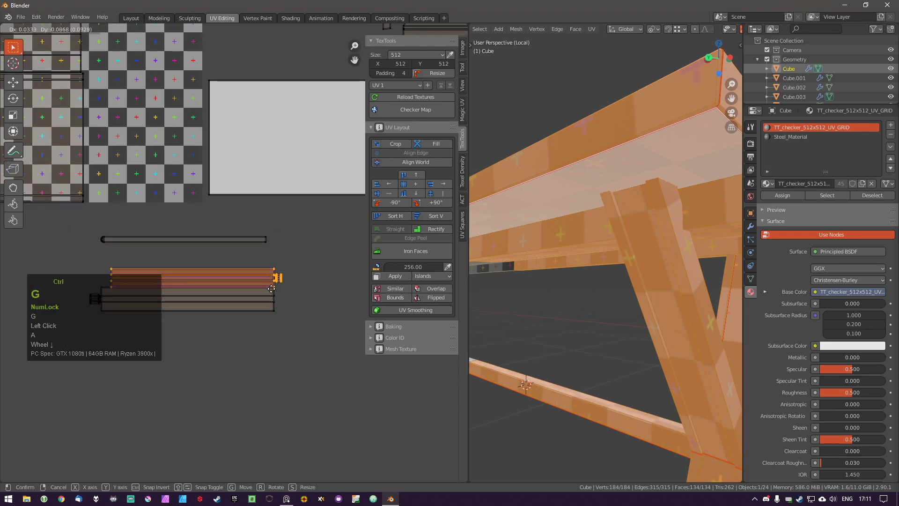
right_click(270, 288)
left_click(254, 239, "shift")
left_click(435, 229)
Clear the selection and select the linked faces of the crossbar and its end peg on the model.
scroll(271, 282, "down", 2)
key("a")
left_click_drag(121, 245, 324, 333)
key("a")
left_click(206, 247)
middle_click_drag(678, 314, 518, 354, "shift")
middle_click_drag(616, 389, 613, 361, "shift")
middle_click_drag(621, 431, 599, 383, "shift")
key("a")
scroll(592, 361, "up", 2)
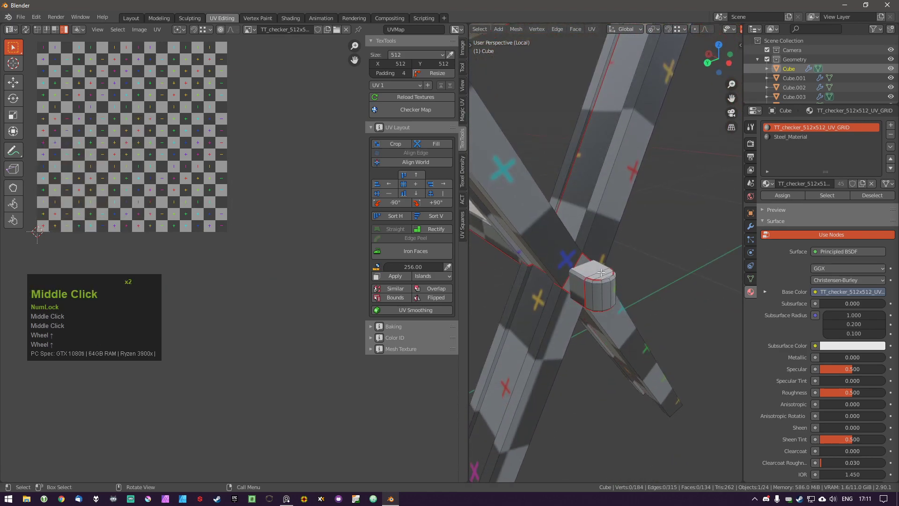
scroll(579, 272, "up", 1)
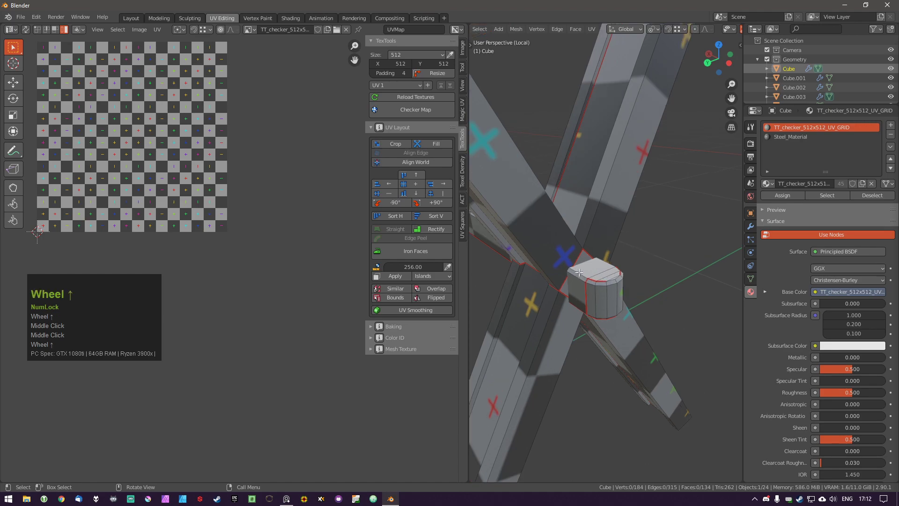
middle_click_drag(622, 272, 601, 230)
middle_click_drag(603, 287, 595, 238)
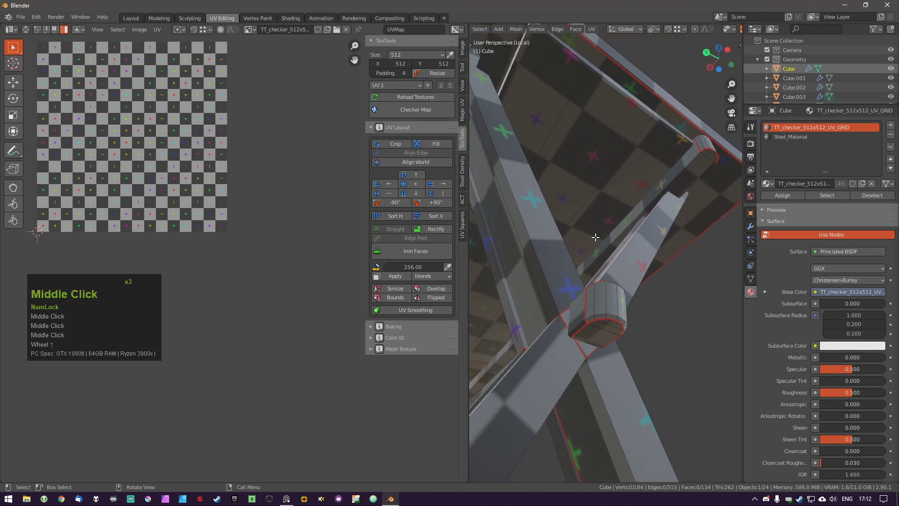
key("l")
key("l")
Rotate the narrow strip island -180° and move it 0.00281 in X and -0.04034 in Y onto the wide crossbar island.
scroll(208, 267, "up", 2)
left_click(223, 242)
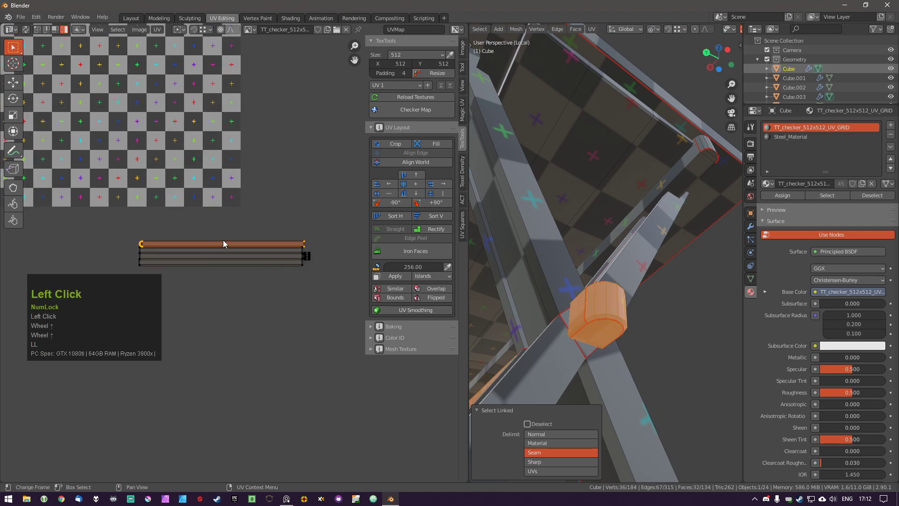
key("r")
left_click(239, 273)
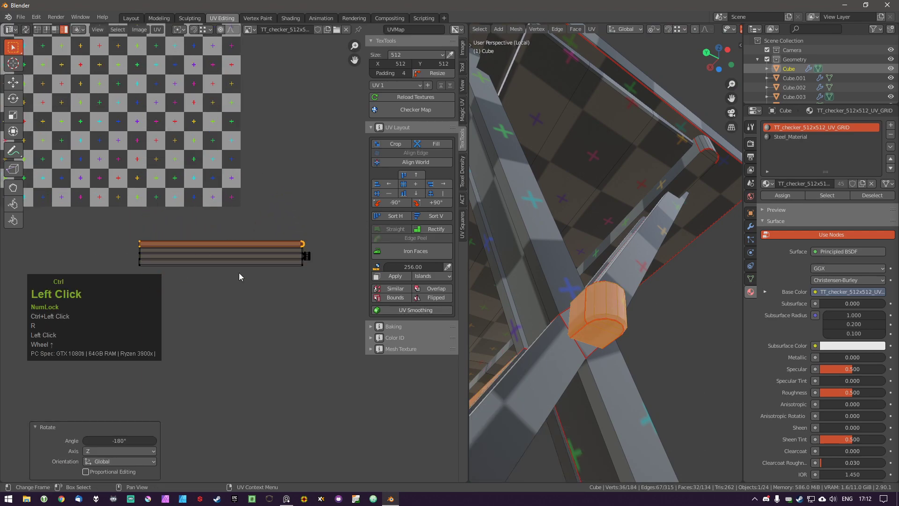
scroll(318, 206, "up", 2)
middle_click_drag(318, 208, 292, 274, "shift")
key("g")
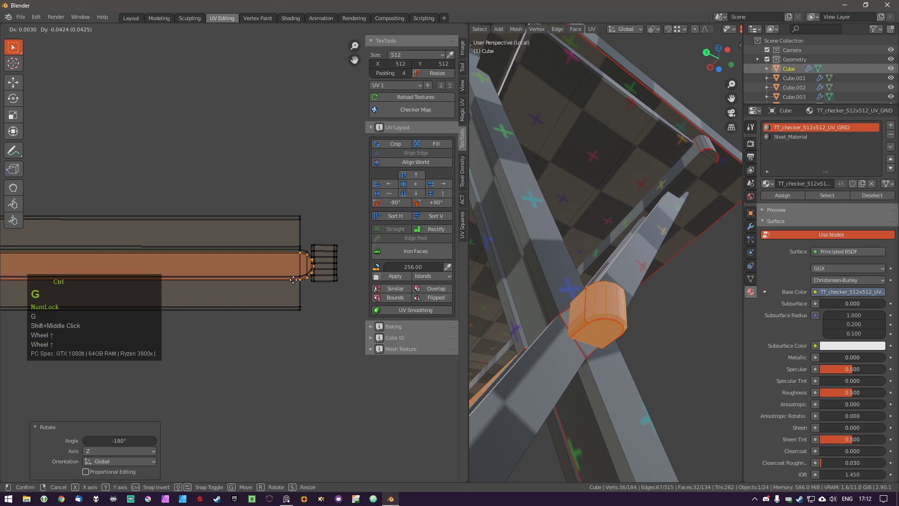
left_click(293, 275)
scroll(330, 230, "up", 2)
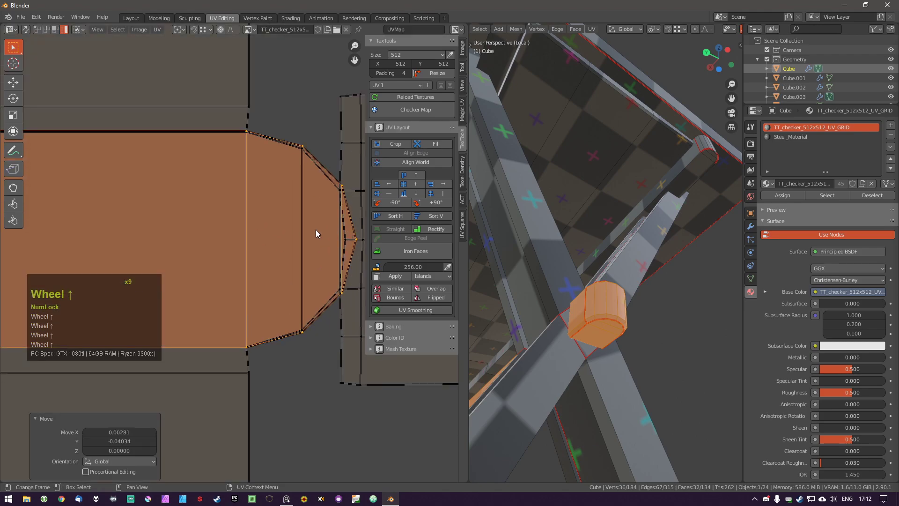
Examine how the straight end of the narrow strip lines up with the wide crossbar island.
scroll(116, 232, "down", 3)
middle_click_drag(116, 231, 323, 213, "shift")
middle_click_drag(140, 239, 435, 225, "shift")
scroll(92, 257, "down", 3)
middle_click_drag(91, 257, 281, 255, "shift")
middle_click_drag(122, 264, 256, 259, "shift")
scroll(166, 217, "up", 3)
key("g")
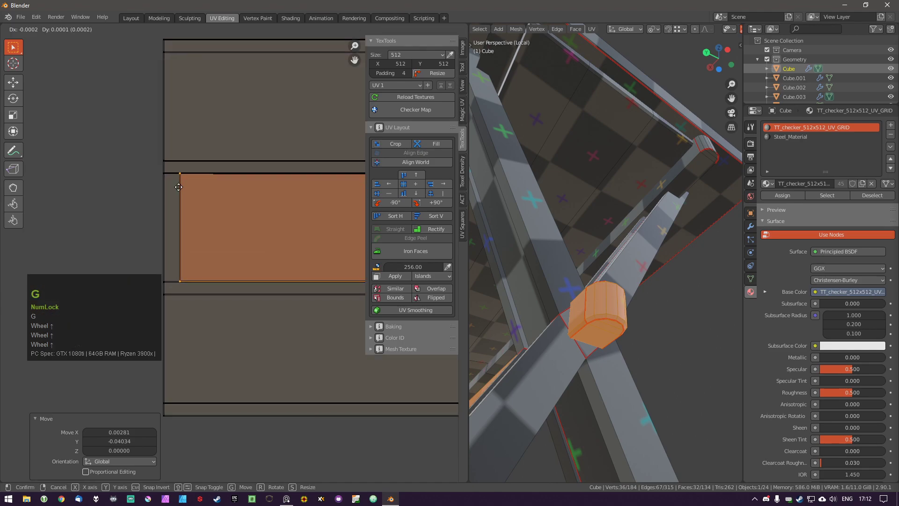
middle_click(172, 186)
right_click(157, 184)
Inspect the rounded end of the narrow strip and try nudging the strip slightly along X.
scroll(604, 295, "up", 1)
middle_click_drag(604, 295, 642, 257)
scroll(271, 190, "down", 3)
scroll(271, 190, "down", 3)
middle_click_drag(361, 199, 71, 210)
middle_click_drag(731, 230, 672, 245, "shift")
middle_click_drag(225, 255, 38, 259, "shift")
middle_click_drag(258, 225, 341, 209, "shift")
middle_click_drag(83, 207, 179, 211, "shift")
scroll(176, 204, "up", 9)
key("g")
middle_click(226, 194)
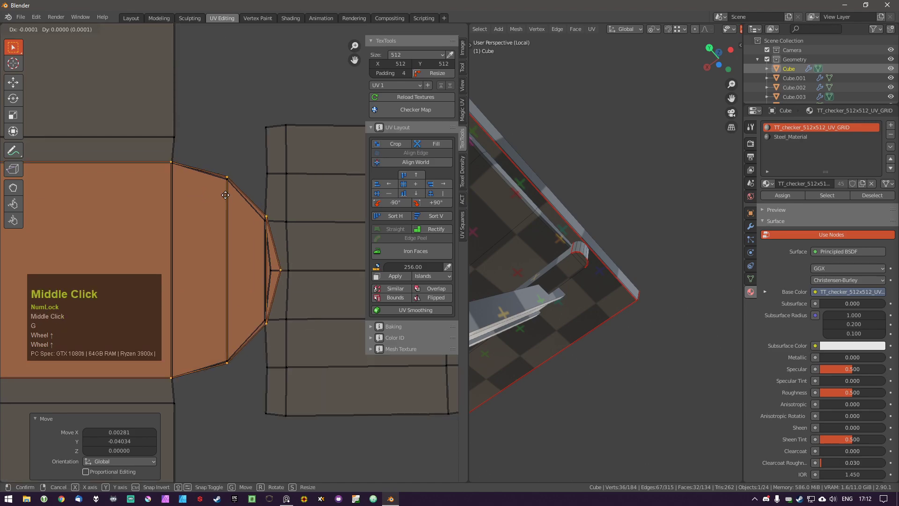
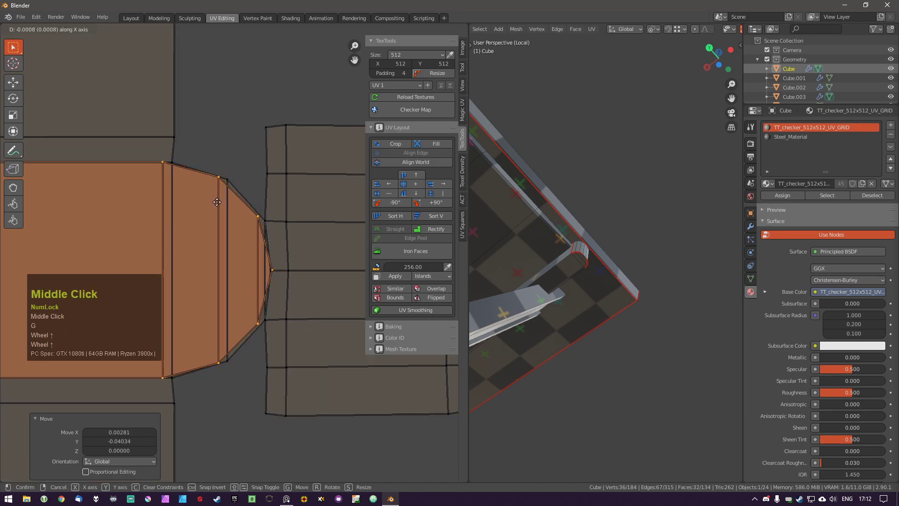
right_click(217, 202)
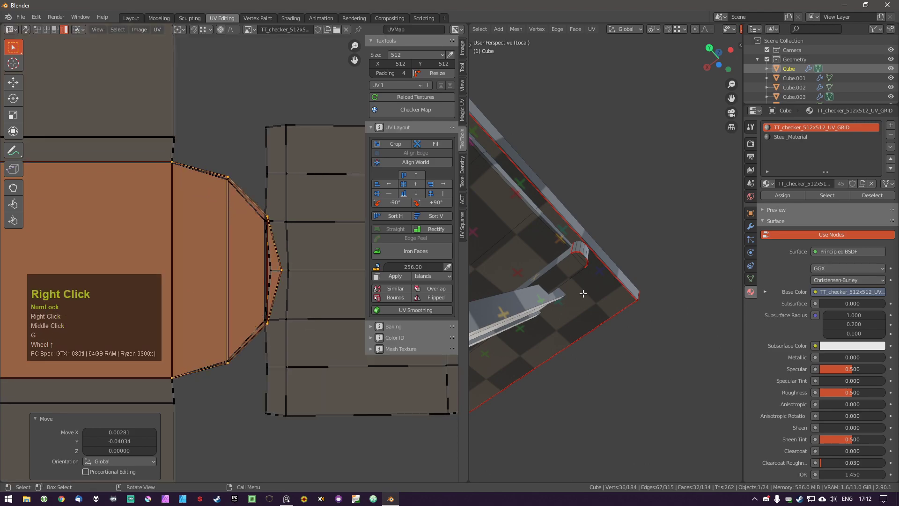
Reselect the seam-delimited linked faces of the crossbar and its end peg on the model.
scroll(580, 265, "up", 4)
key("l")
middle_click_drag(589, 254, 613, 290)
scroll(582, 320, "down", 2)
key("l")
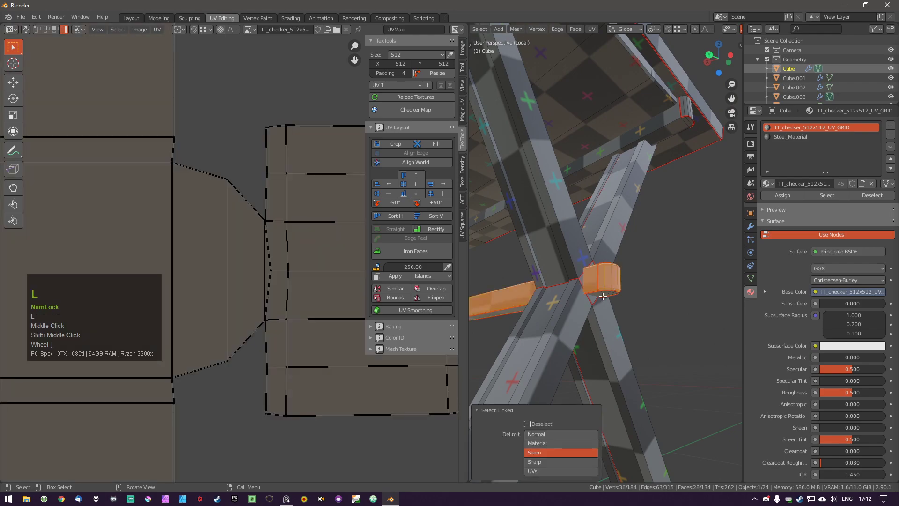
Isolate the linked faces of the crossbar and its end pegs, then unwrap all of them with the Conformal method.
key("l")
key("shift+h")
scroll(220, 232, "down", 2)
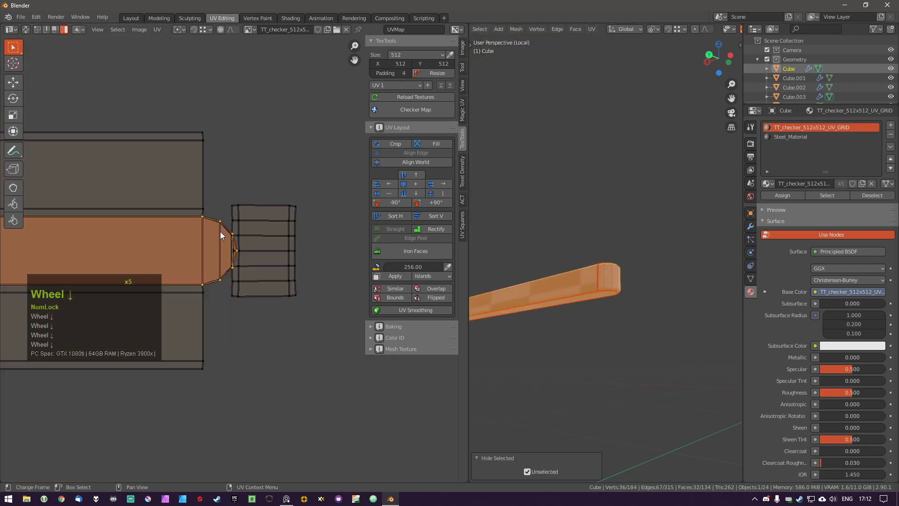
key("a")
key("a")
key("u")
scroll(224, 253, "down", 2)
scroll(223, 252, "down", 4)
middle_click_drag(106, 153, 302, 249, "shift")
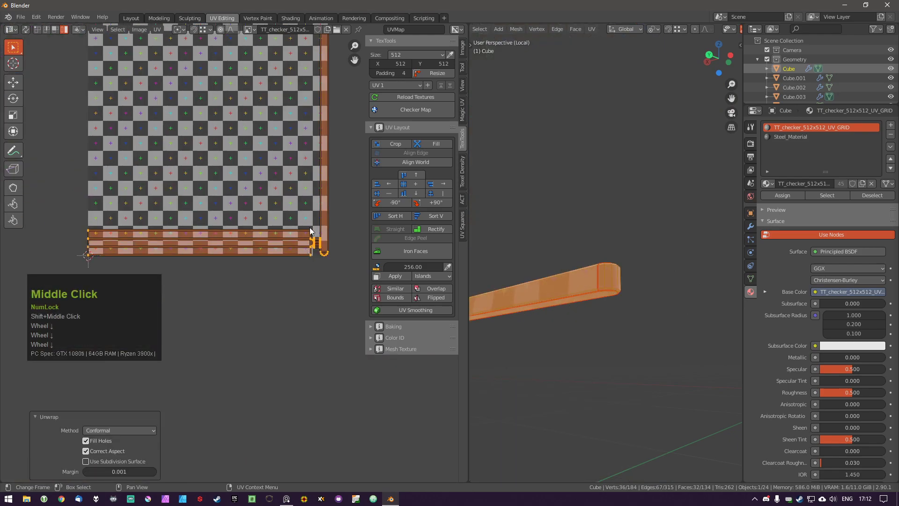
Select the long narrow strip island standing along the UV square's edge and rotate it to horizontal.
scroll(310, 243, "up", 3)
key("a")
left_click(342, 280)
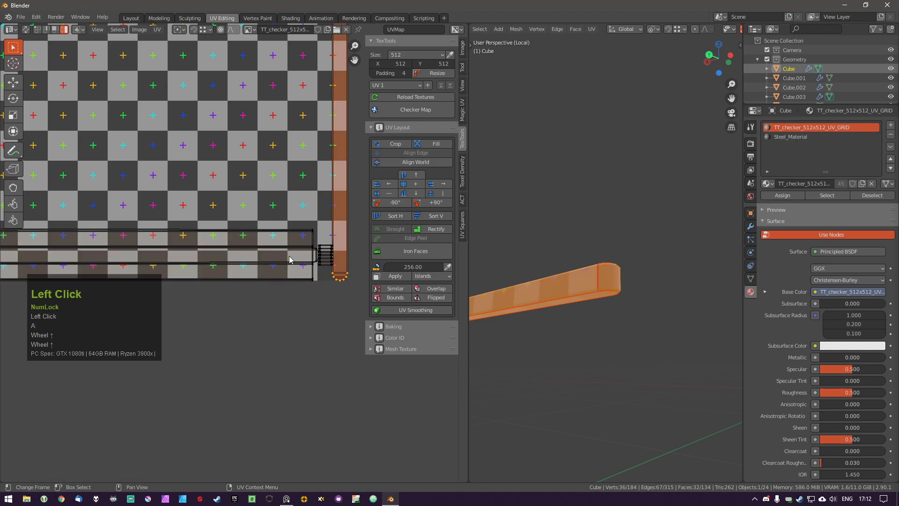
left_click(290, 259)
scroll(289, 259, "up", 6)
scroll(303, 255, "down", 8)
key("a")
left_click(322, 169)
middle_click_drag(328, 170, 313, 259, "shift")
key("shift+r")
key("r")
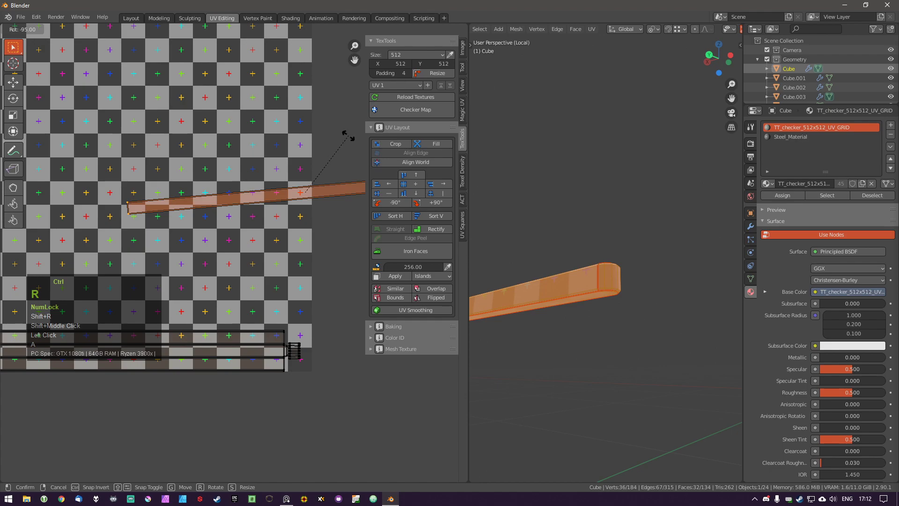
left_click(349, 136, "ctrl")
Move the narrow strip onto the wide crossbar island, shifting it -1.02369 in X, then 0.09960 in X and 0.00529 in Y.
key("g")
left_click(297, 361, "ctrl")
key("ctrl+g")
middle_click(298, 361)
middle_click(298, 361)
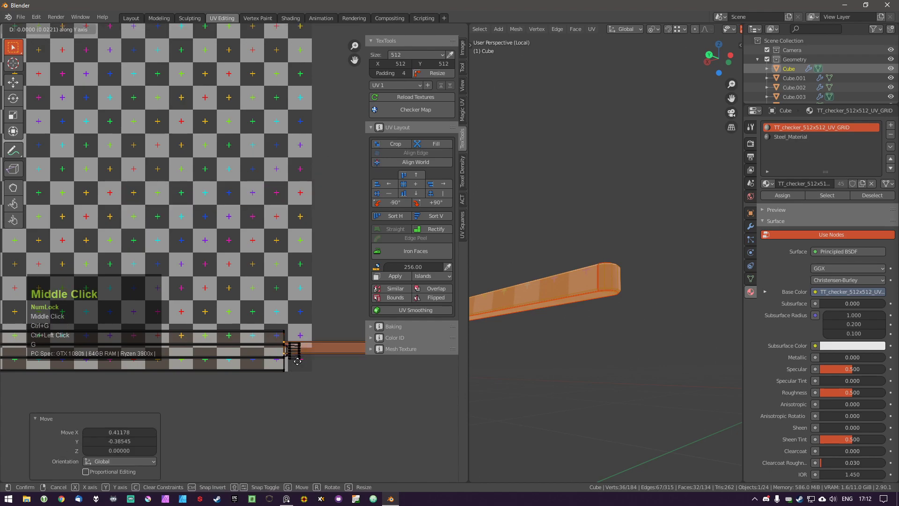
left_click(302, 361)
scroll(318, 360, "up", 3)
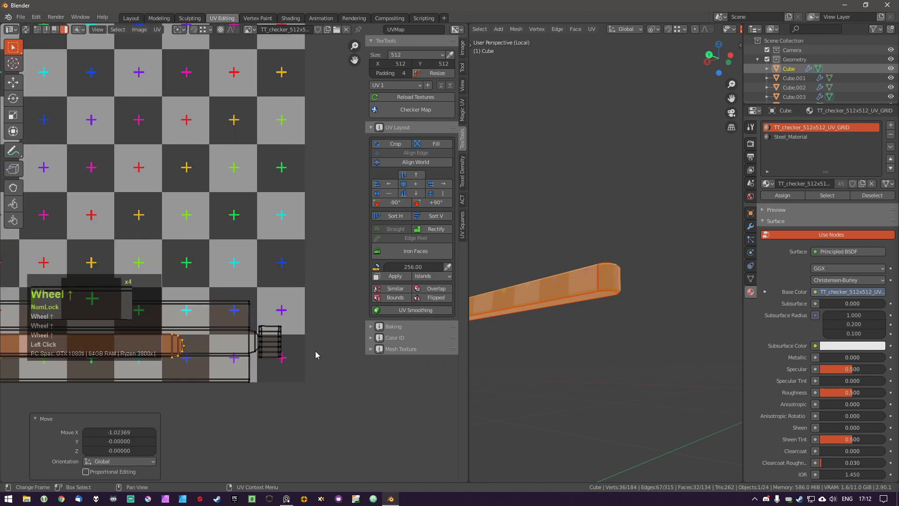
scroll(318, 359, "up", 3)
key("g")
left_click(243, 346, "ctrl")
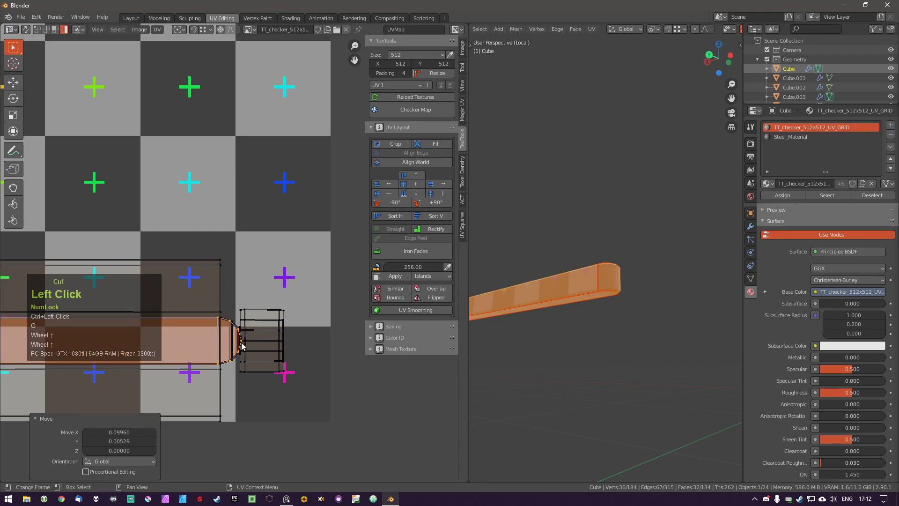
Slide the narrow strip 0.00123 along X, then about 0.0003 more, to match the wide island's rounded end.
scroll(225, 328, "up", 2)
key("g")
middle_click(228, 326)
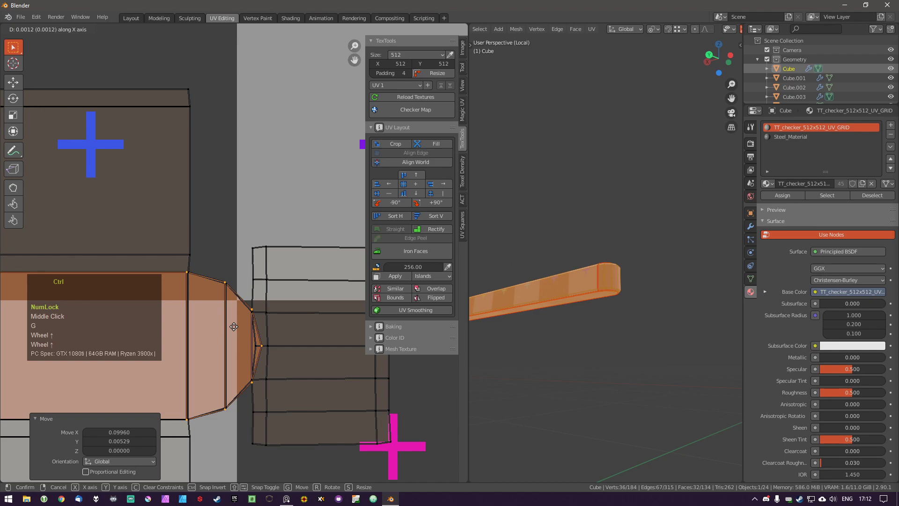
left_click(234, 326, "ctrl")
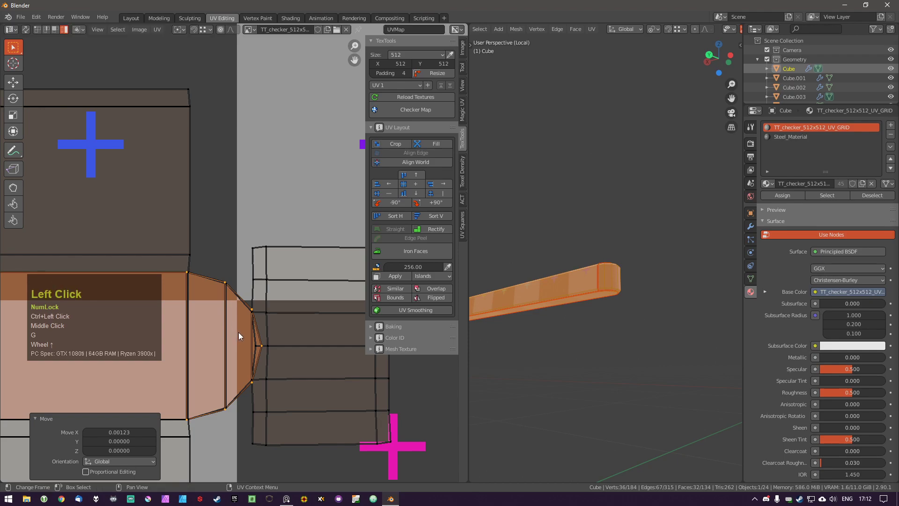
middle_click_drag(172, 346, 192, 347, "shift")
key("g")
middle_click(193, 347)
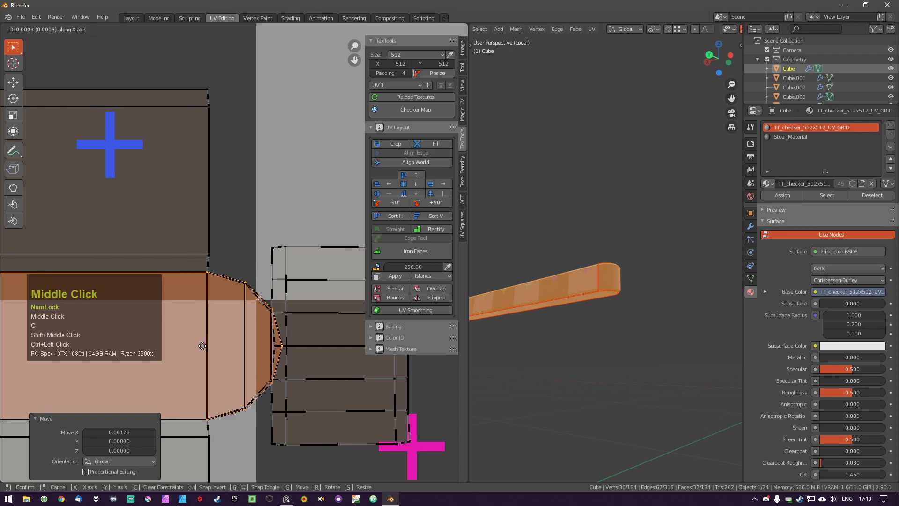
left_click(201, 347)
Scale the narrow strip in small amounts, including by 0.993, and slide it along X back to the wide island's rounded end.
key("s")
left_click(292, 366)
key("g")
middle_click(291, 366)
left_click(307, 364)
key("s")
left_click(271, 392)
key("g")
middle_click(273, 391)
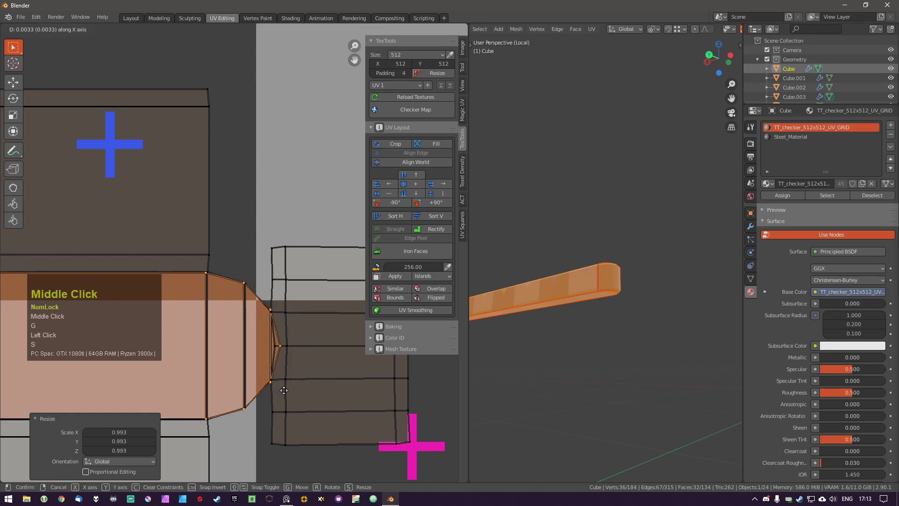
left_click(300, 389)
Scale the narrow strip by 0.992 and slide it 0.00388 along X onto the wide island's rounded end.
key("s")
left_click(326, 388)
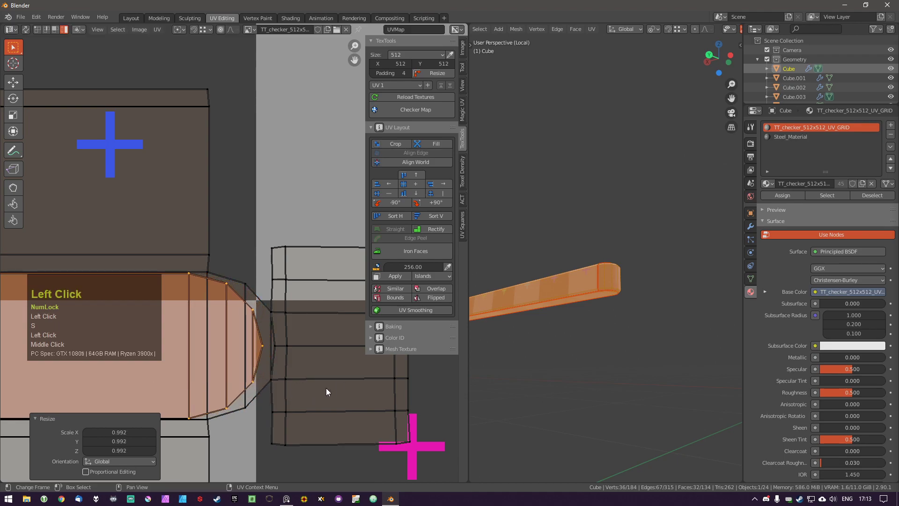
key("g")
middle_click(274, 376)
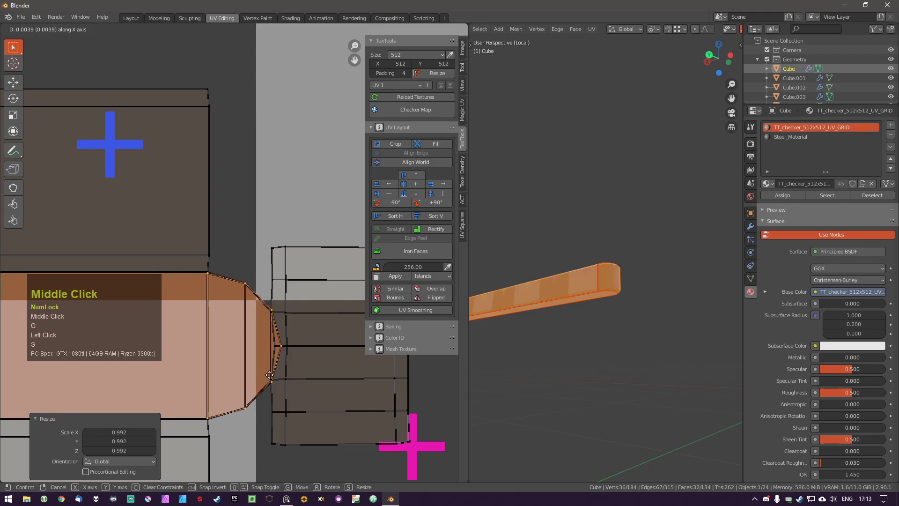
left_click(269, 375)
Examine how the straight end of the narrow strip sits inside the wide crossbar island.
scroll(270, 374, "down", 5)
scroll(281, 352, "down", 2, "shift")
scroll(212, 352, "down", 1)
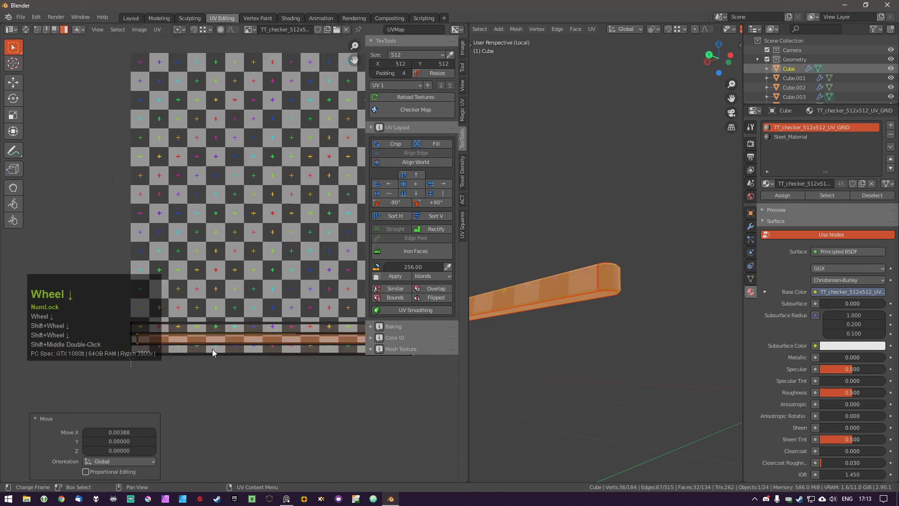
scroll(162, 343, "up", 3)
scroll(120, 345, "up", 5)
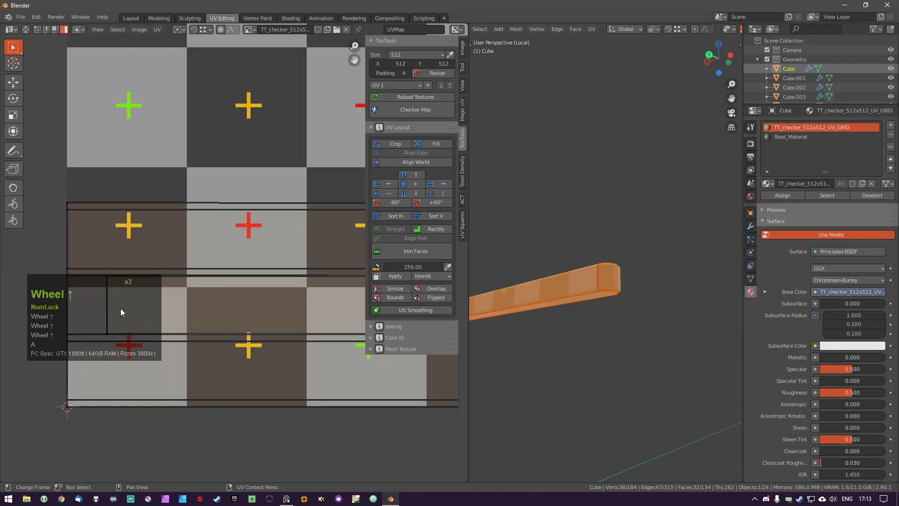
left_click(195, 305)
scroll(276, 319, "down", 10)
middle_click_drag(276, 320, 227, 318)
scroll(188, 309, "down", 3)
Reveal the hidden table faces and move the crossbar islands 0.36912 in X and -0.20671 in Y, below the UV square.
key("a")
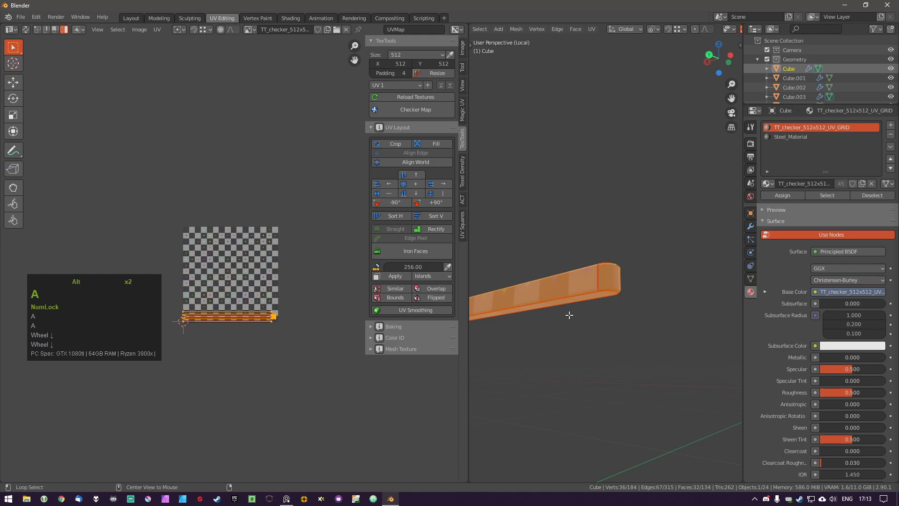
key("alt+h")
key("g")
left_click(302, 361)
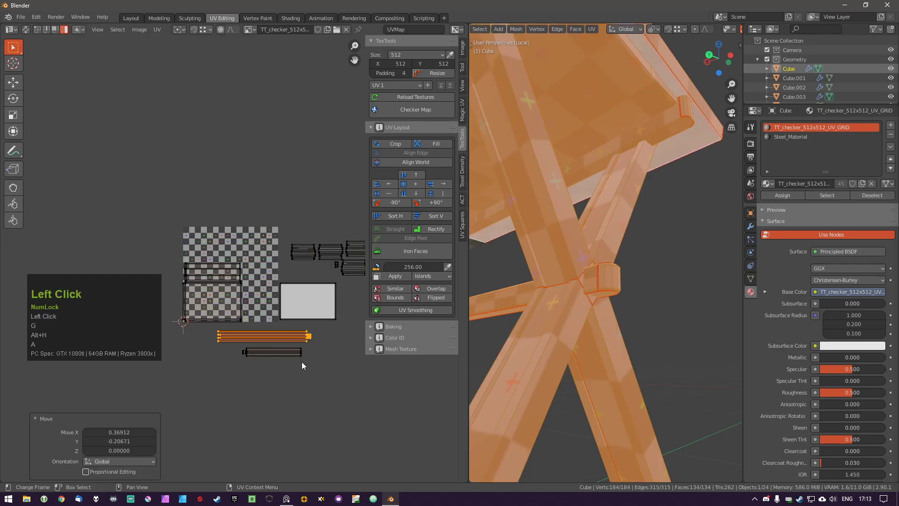
Select the lower crossbar island group beneath the UV square and set its texel density to 2.56 px/cm.
middle_click_drag(271, 355, 249, 334)
scroll(273, 319, "up", 2)
key("a")
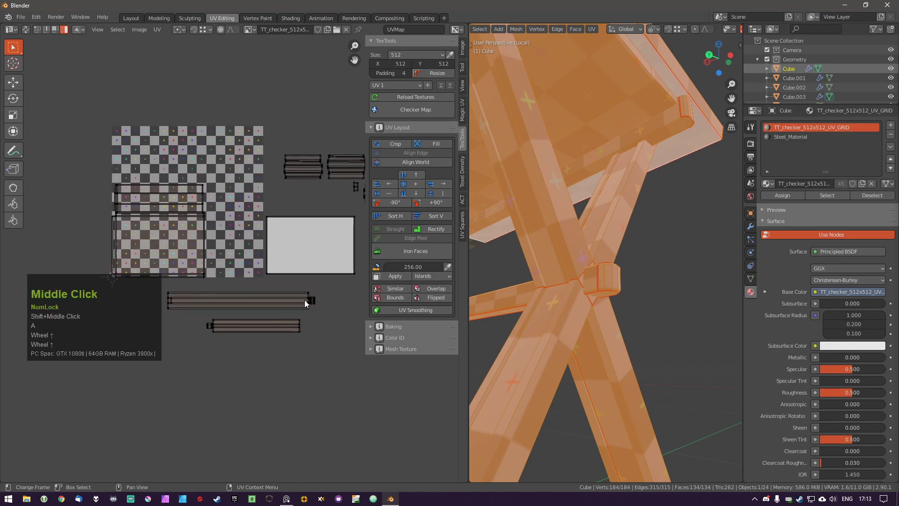
left_click_drag(201, 292, 331, 311)
key("a")
left_click(184, 316)
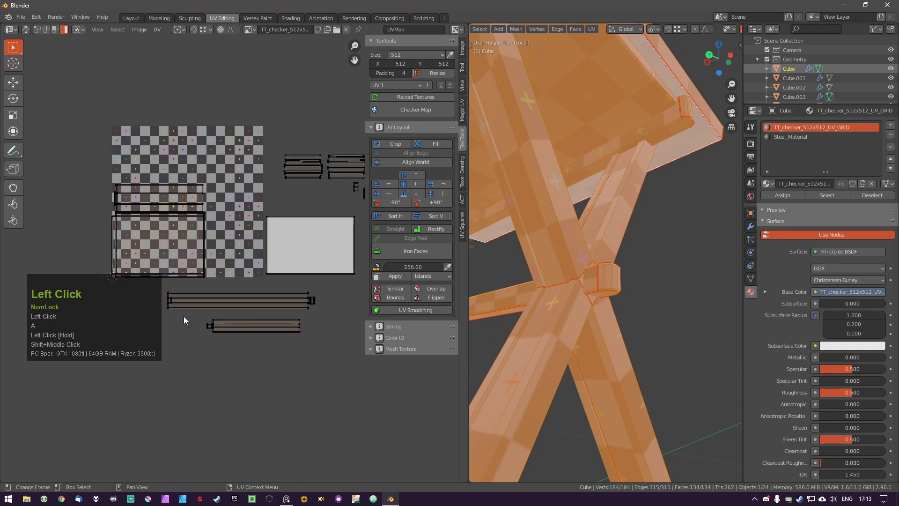
left_click_drag(184, 317, 303, 321)
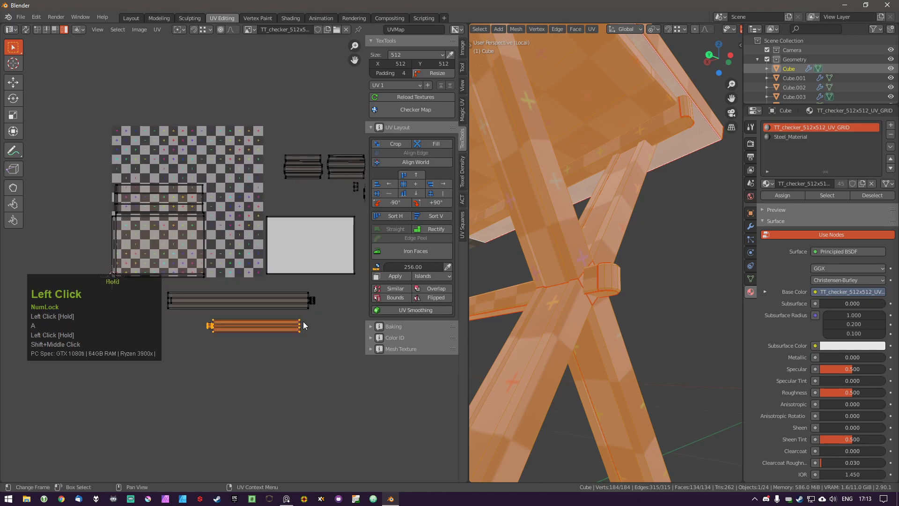
left_click(462, 187)
key("ctrl+z")
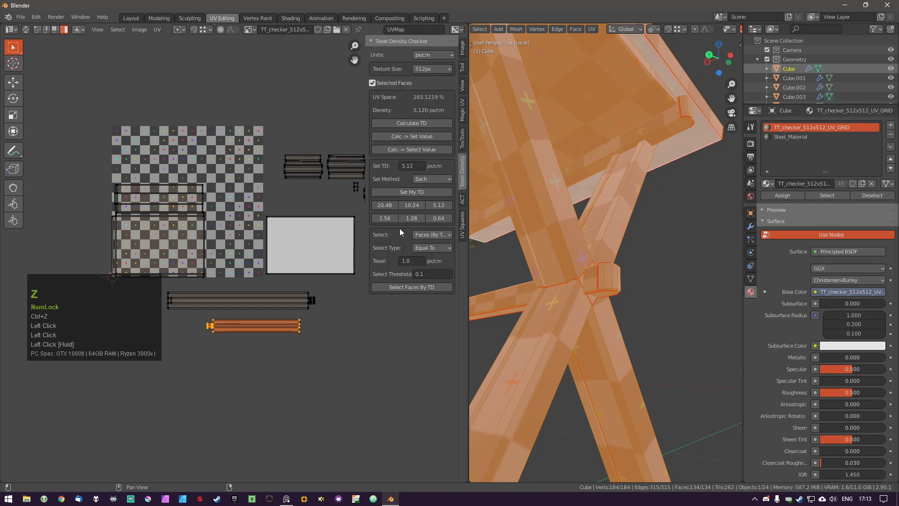
key("ctrl+z")
left_click(385, 218)
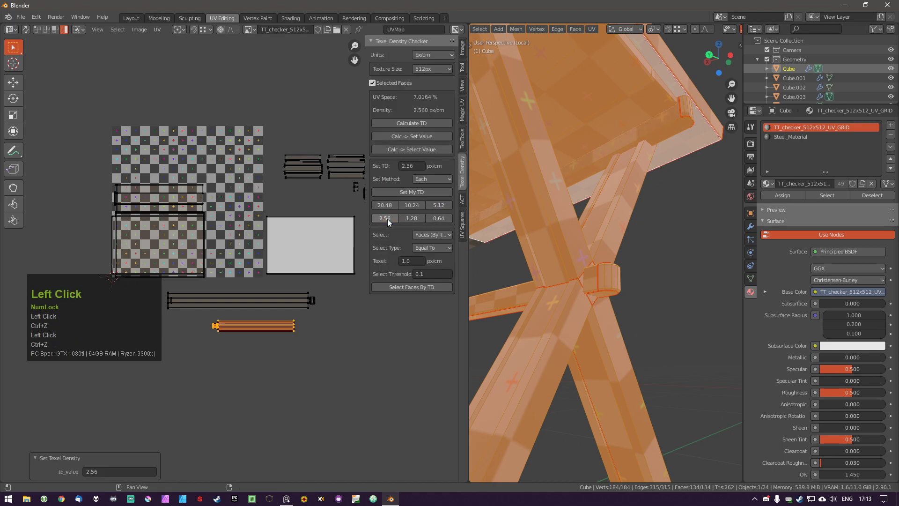
Set the texel density of the upper crossbar island group beneath the UV square to 2.56 px/cm.
key("a")
left_click_drag(165, 286, 327, 313)
left_click(386, 219)
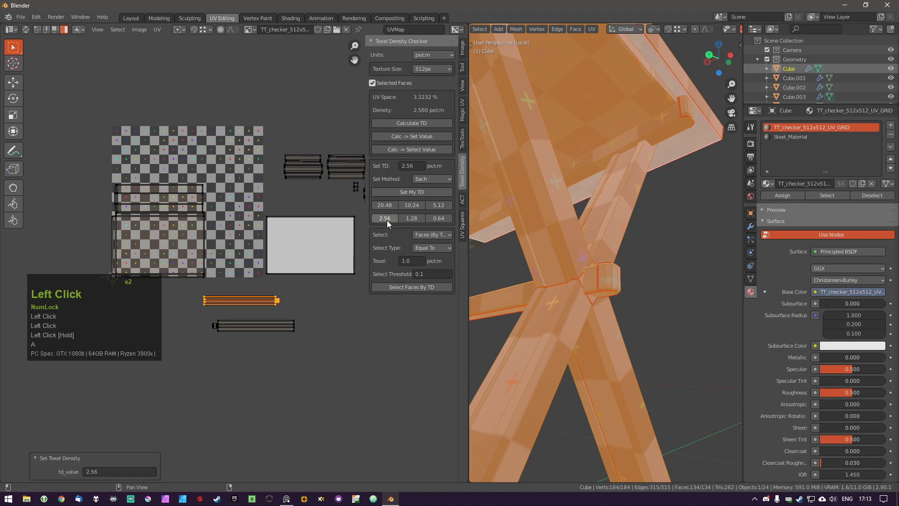
Move the upper crossbar group down beside the lower one and rotate it -180°.
key("g")
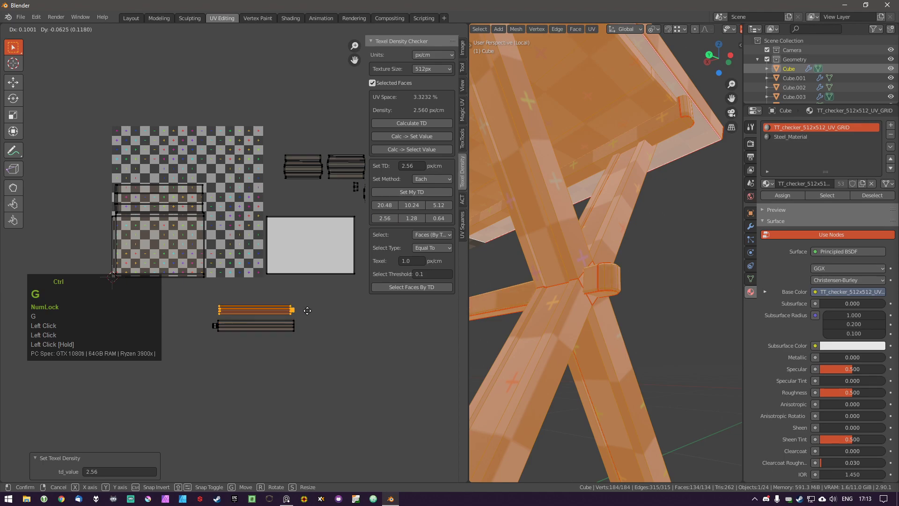
left_click(304, 313, "ctrl")
key("r")
left_click(183, 326, "ctrl")
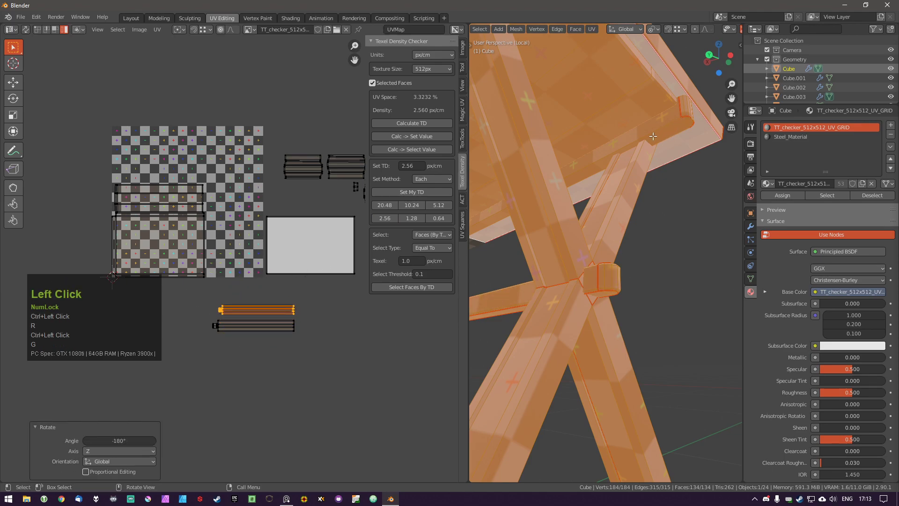
Position the rotated crossbar group just above the lower one, finishing with a move of -0.01107 in X and 0.00984 in Y.
scroll(277, 325, "up", 3)
key("g")
key("g")
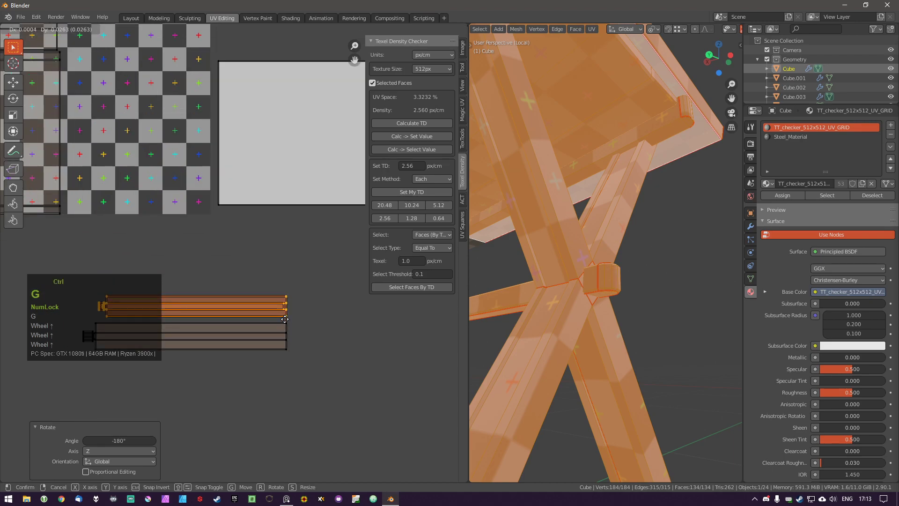
left_click(287, 323, "ctrl")
middle_click_drag(294, 325, 314, 324, "shift")
key("g")
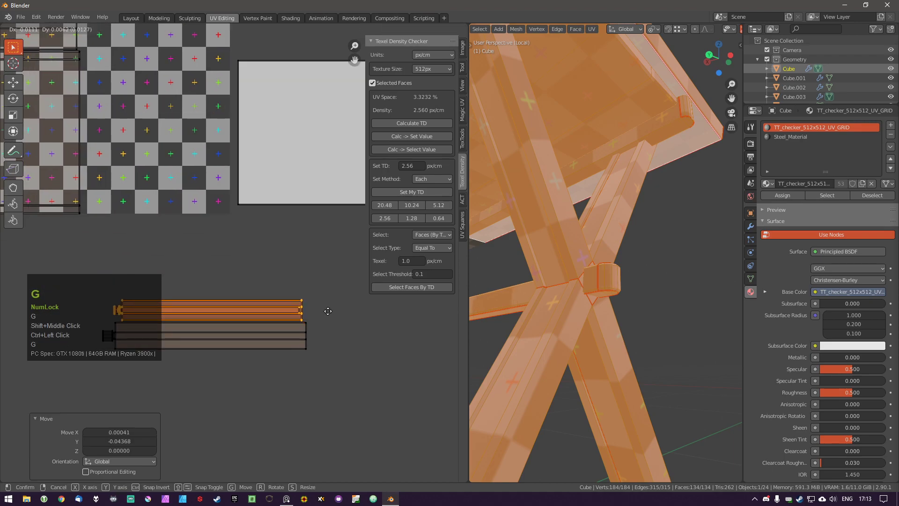
left_click(327, 307)
Check the crossbars on the model, then shift the upper group -0.01809 in X, then -0.00051 in X and -0.00447 in Y.
middle_click_drag(585, 262, 650, 264)
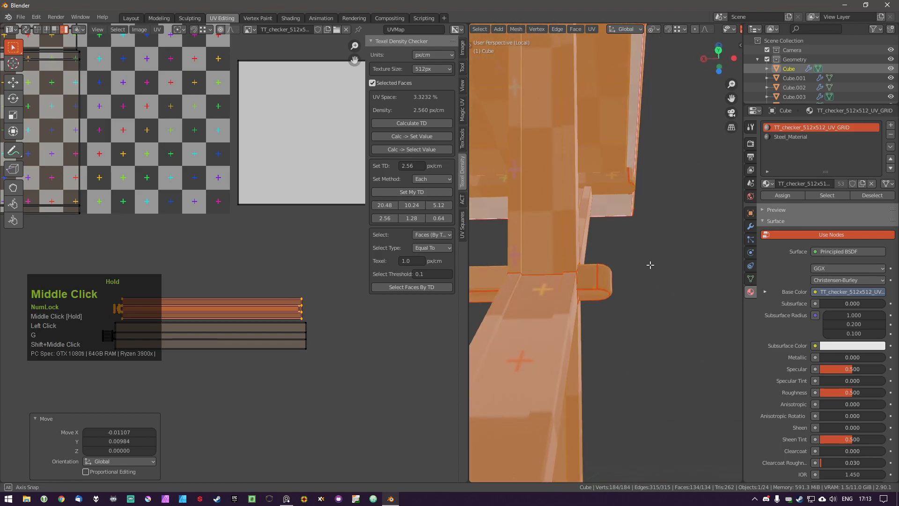
middle_click_drag(594, 270, 620, 212)
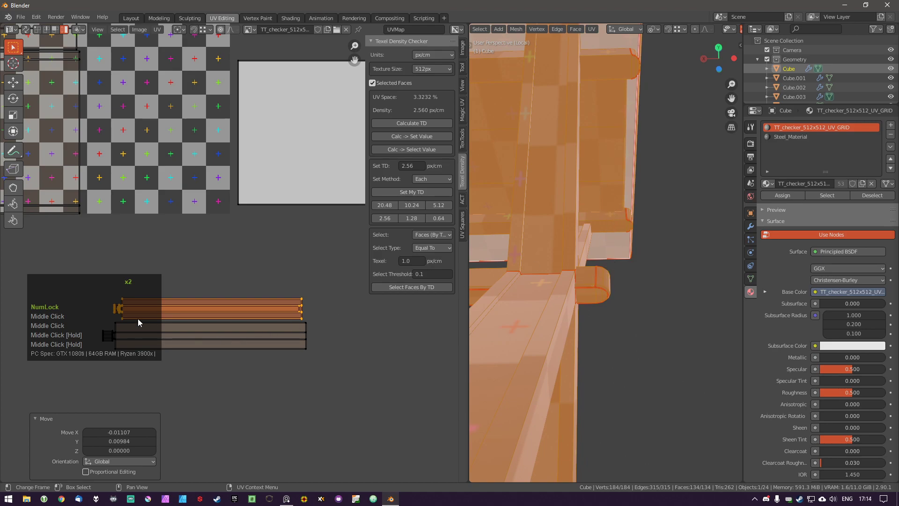
key("g")
left_click(115, 325, "ctrl")
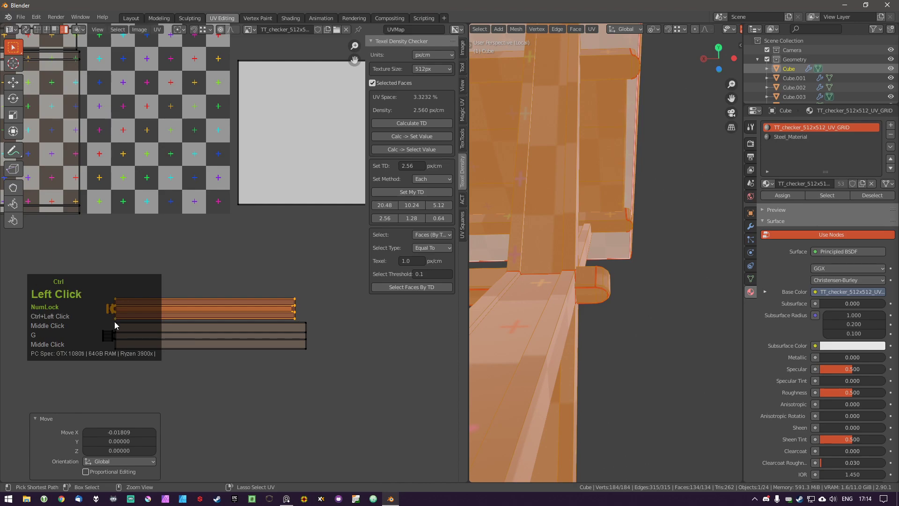
middle_click_drag(93, 321, 114, 310)
key("g")
left_click(178, 326)
scroll(177, 326, "down", 2)
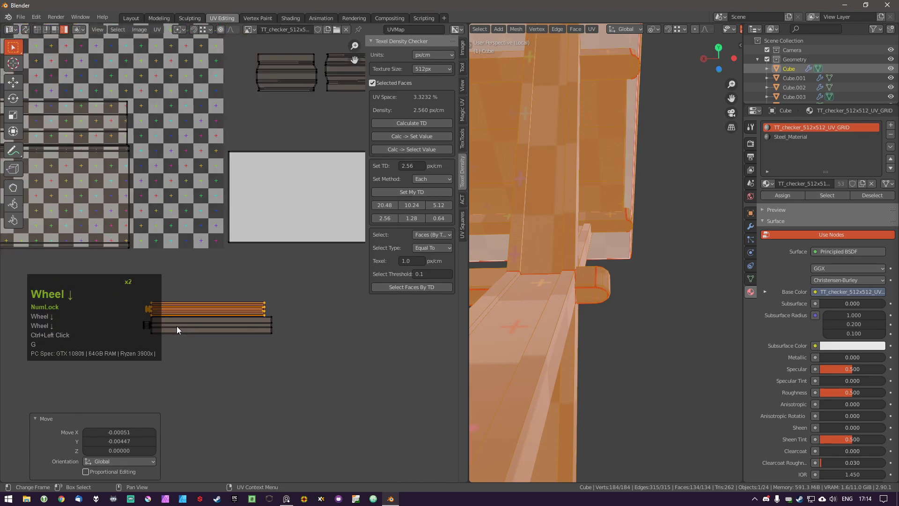
Select both crossbar groups and move them -0.66933 in X and 0.98185 in Y into the UV square above the large islands.
middle_click_drag(176, 326, 258, 322, "shift")
scroll(197, 288, "down", 2)
left_click_drag(197, 288, 352, 354)
key("g")
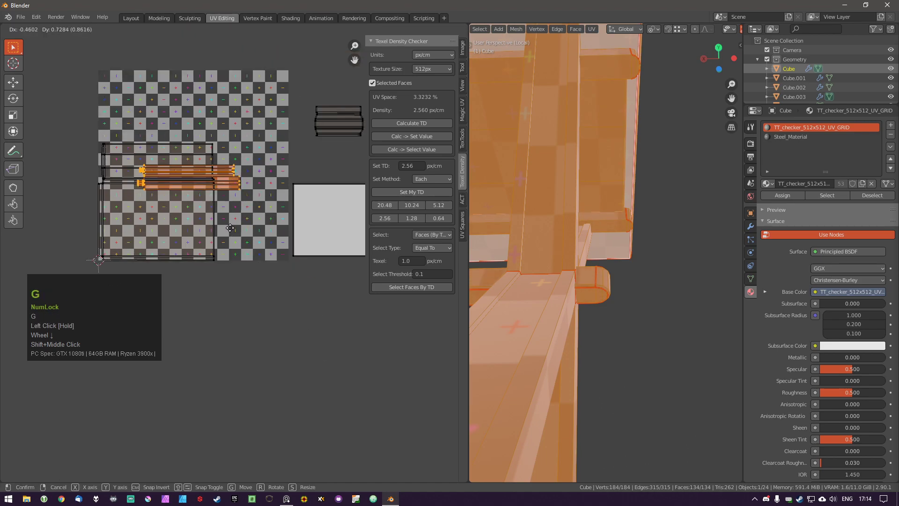
left_click(195, 186)
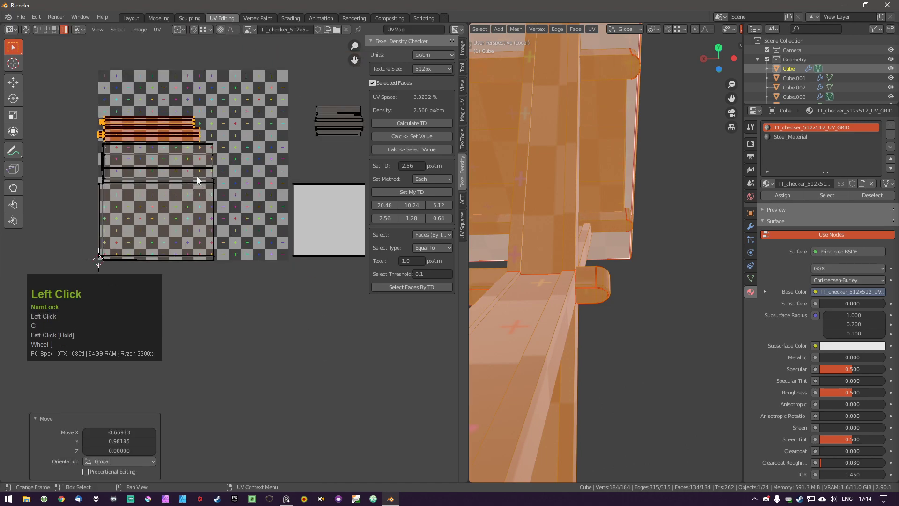
Rotate both crossbar groups together by -180° within the UV square and deselect them.
scroll(196, 184, "up", 2)
middle_click_drag(195, 184, 220, 225, "shift")
key("r")
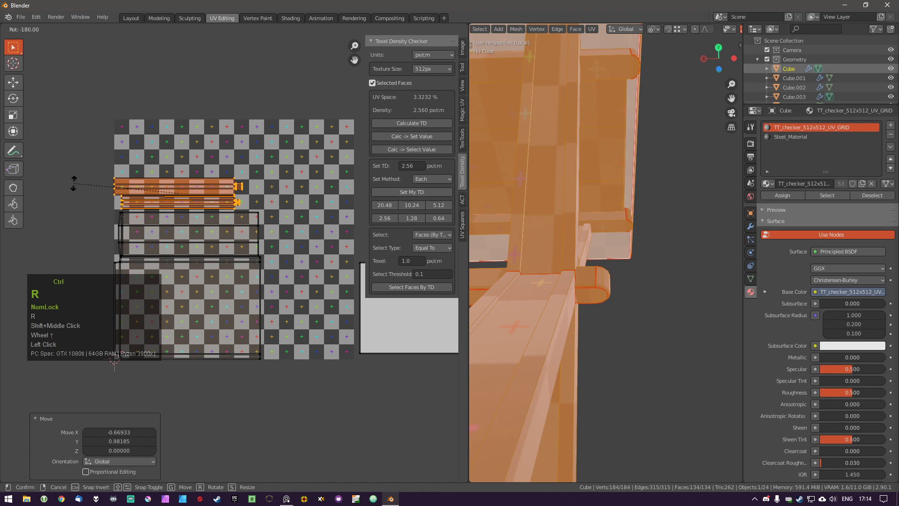
left_click(74, 182)
key("a")
scroll(302, 245, "down", 2)
middle_click_drag(302, 246, 161, 235, "shift")
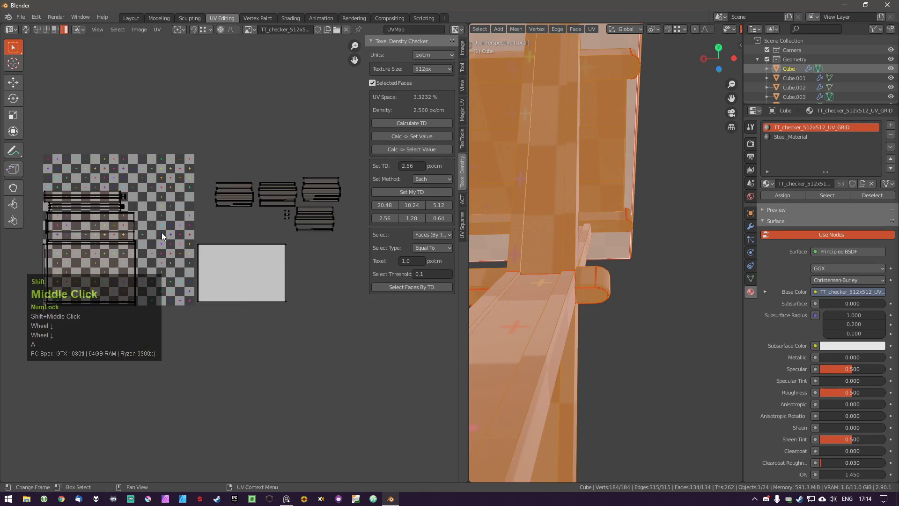
Select the linked thin strip on the crossbar's end at the leg joint and move its UV island 1 unit in X.
scroll(134, 210, "up", 2)
middle_click_drag(134, 211, 253, 211, "shift")
left_click(587, 296)
key("l")
key("a")
key("KP_Subtract")
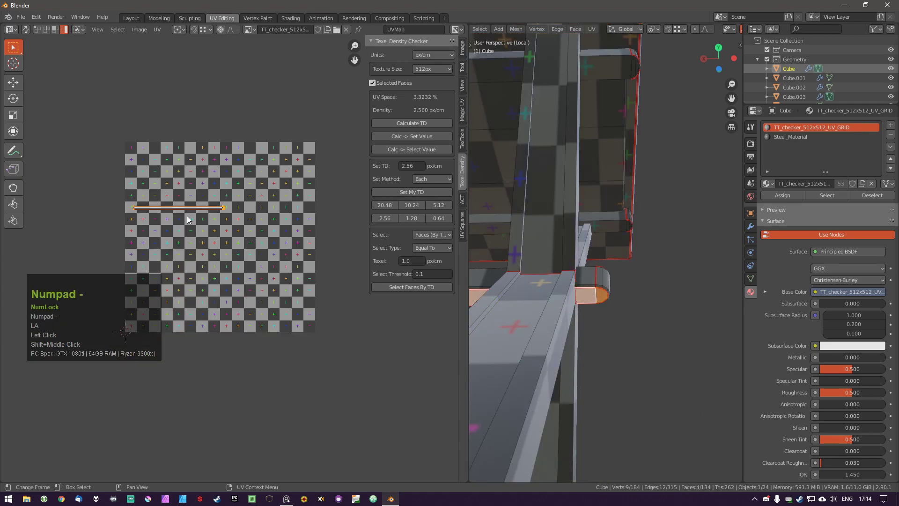
key("KP_1")
key("s")
key("Escape")
key("g")
key("KP_1")
key("KP_Enter")
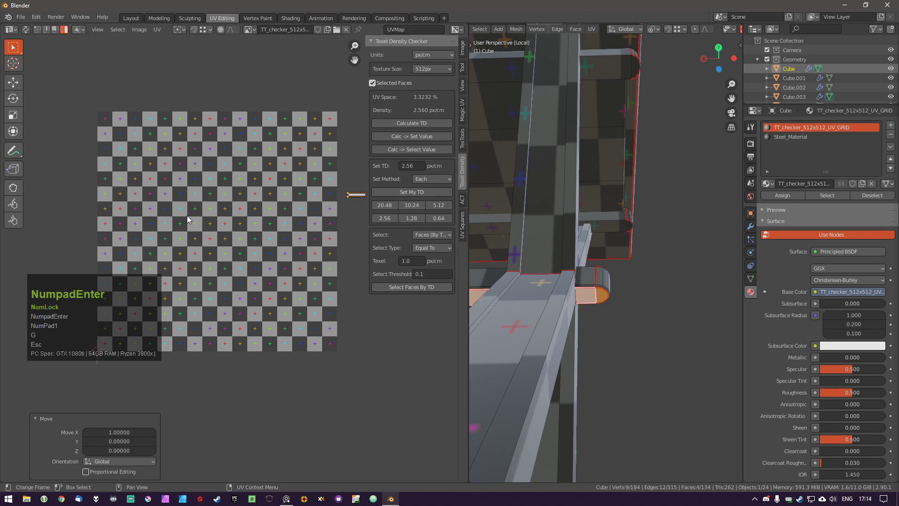
Show all islands again and move two of the leg islands outside the UV square so the four no longer crowd each other.
key("a")
scroll(230, 259, "down", 3)
middle_click_drag(229, 259, 212, 253, "shift")
key("a")
left_click(246, 232)
key("g")
left_click(250, 204)
left_click(278, 210)
key("g")
left_click(334, 177)
Examine which leg islands belong to which crossed leg pieces by selecting the linked pieces on the model, then select the whole mesh.
middle_click_drag(538, 235, 561, 229)
scroll(557, 229, "down", 2)
key("a")
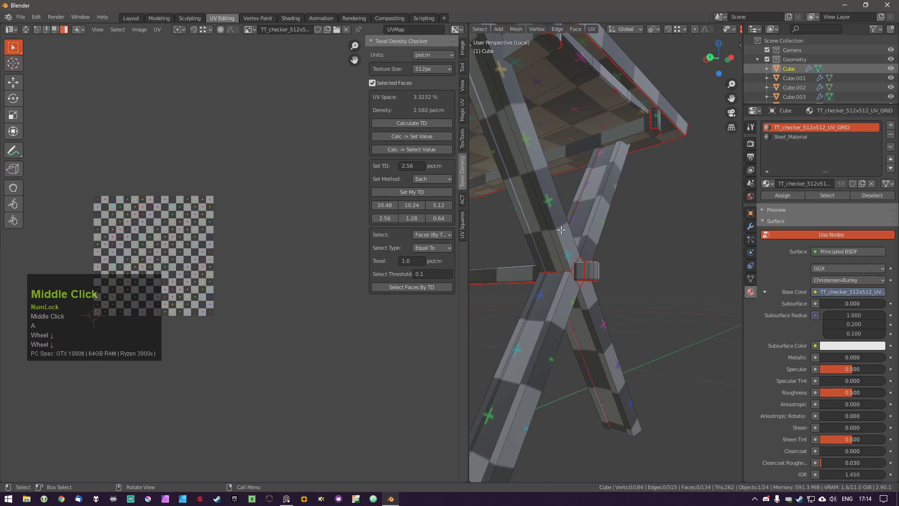
key("l")
key("l")
key("l")
key("l")
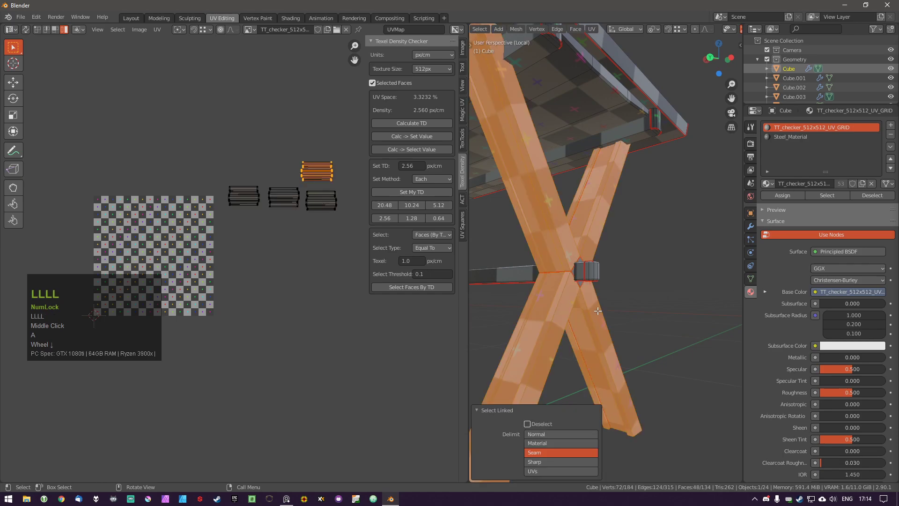
mouse_move(596, 259)
middle_mouse_down()
mouse_move(572, 266)
mouse_move(597, 257)
middle_mouse_up()
key("a")
key("l")
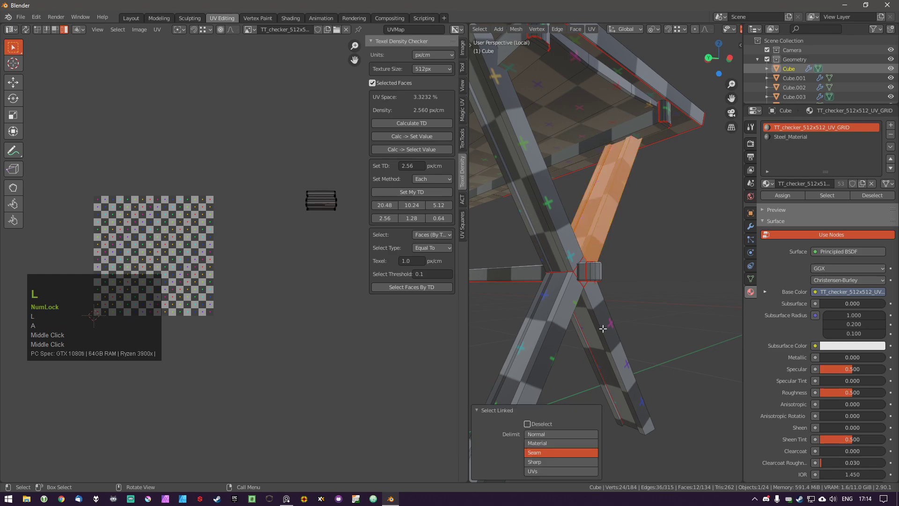
key("l")
key("l")
key("l")
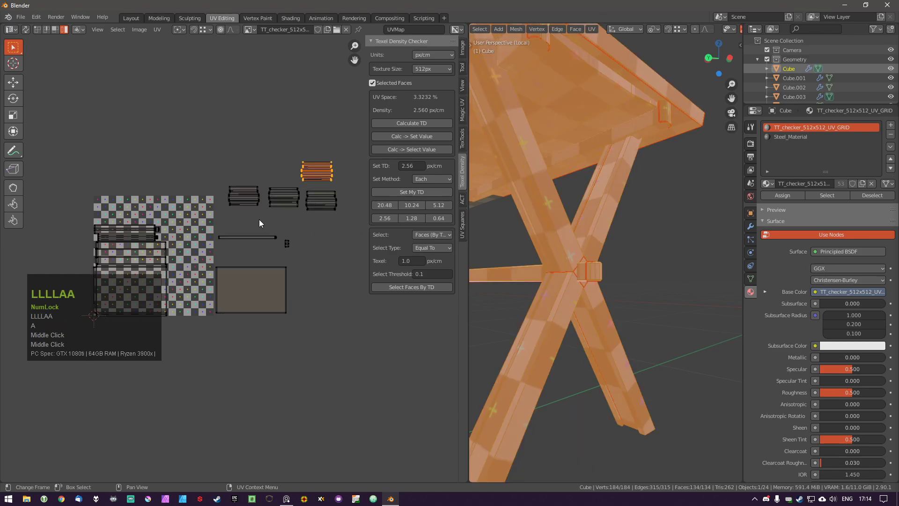
Try overlaying the leg islands on one another outside the UV square to compare their shapes.
scroll(259, 219, "up", 1)
left_click(255, 201)
key("g")
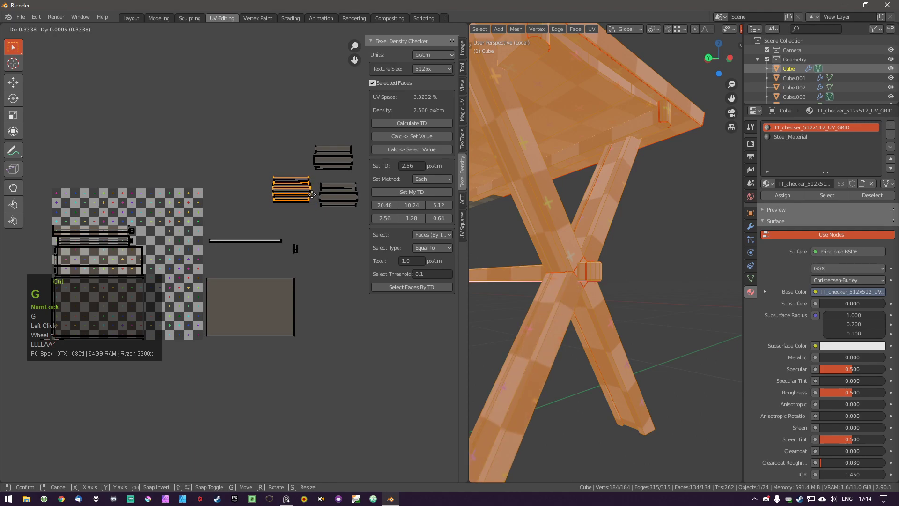
left_click(263, 196)
left_click(328, 160)
key("g")
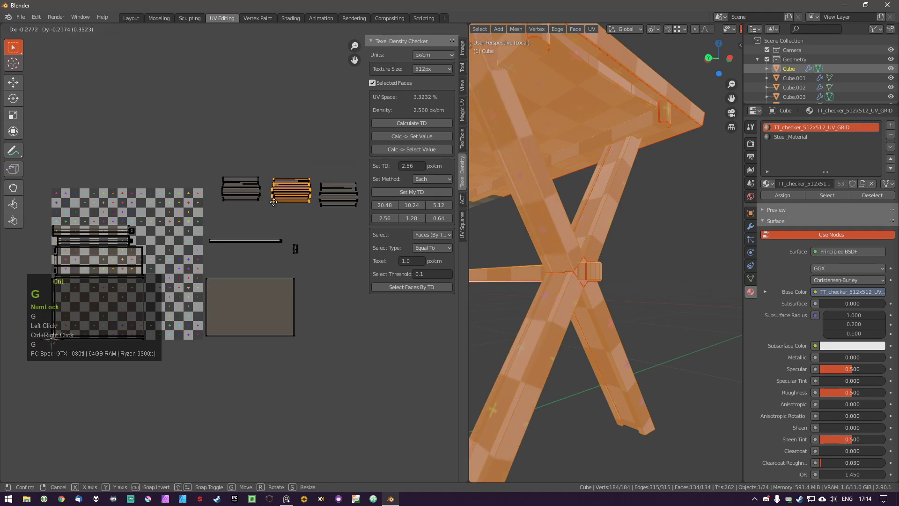
right_click(274, 201)
key("g")
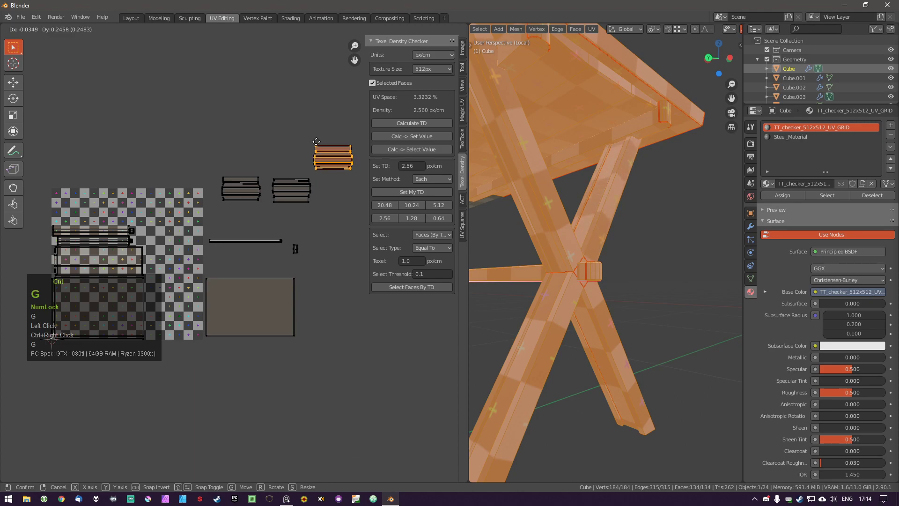
left_click(316, 141)
key("ctrl+z")
key("a")
left_click(248, 188)
middle_click_drag(248, 187, 268, 188)
key("r")
right_click(326, 182)
key("g")
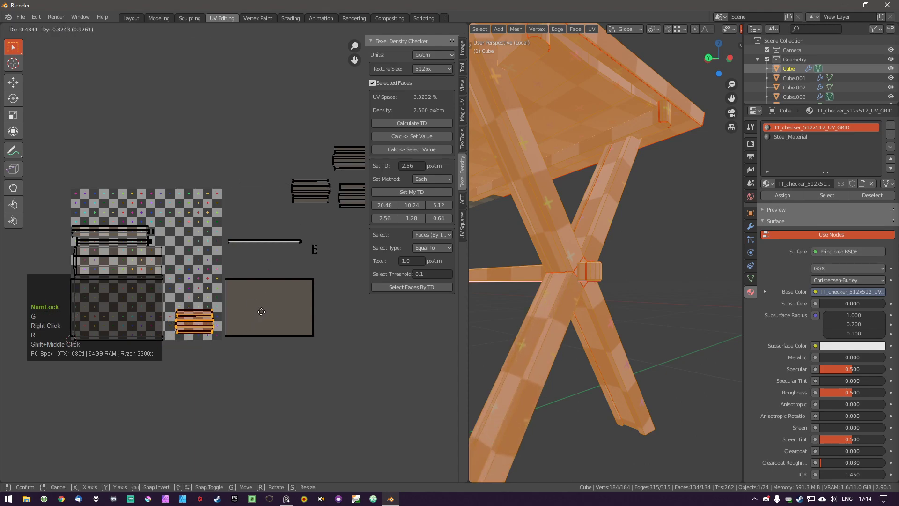
right_click(259, 314)
Select the four leg islands outside the UV square and align and sort them vertically with TexTools.
middle_click_drag(311, 245, 228, 281)
left_click(240, 222)
middle_click_drag(194, 250, 229, 229)
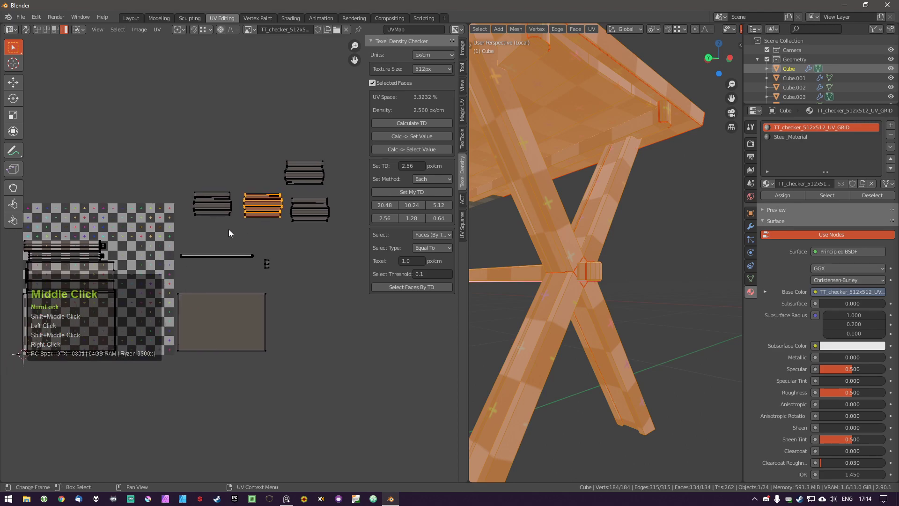
left_click_drag(181, 141, 332, 213)
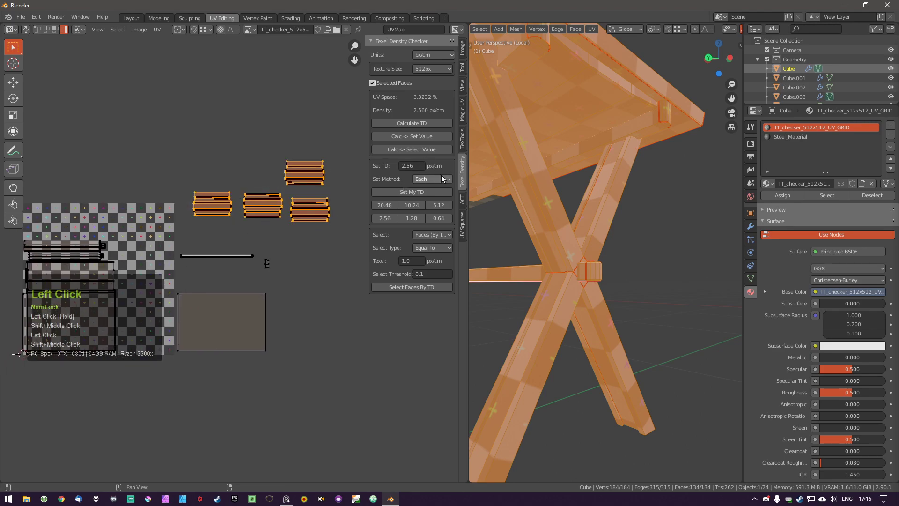
left_click(462, 138)
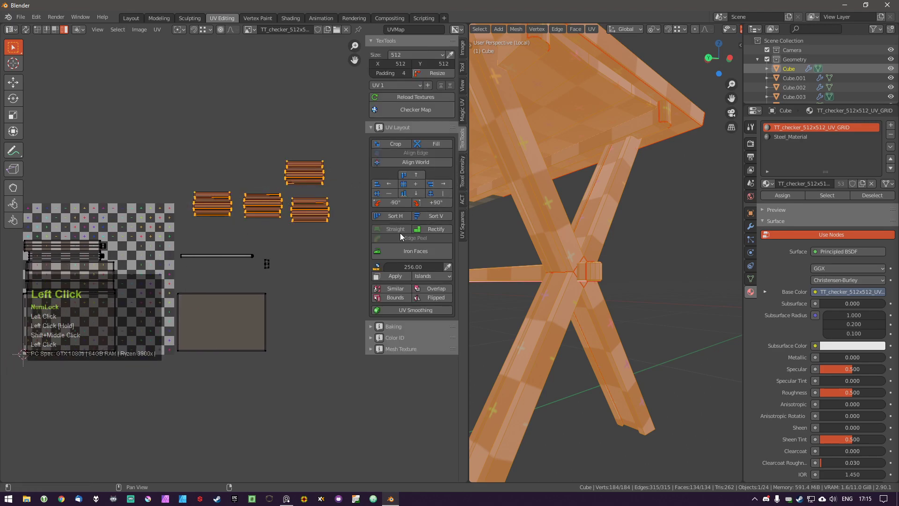
left_click(432, 218)
Move the sorted leg stack -0.45886 in X and -0.62628 in Y into the UV square beside the large islands.
middle_click_drag(226, 206, 292, 204, "shift")
key("g")
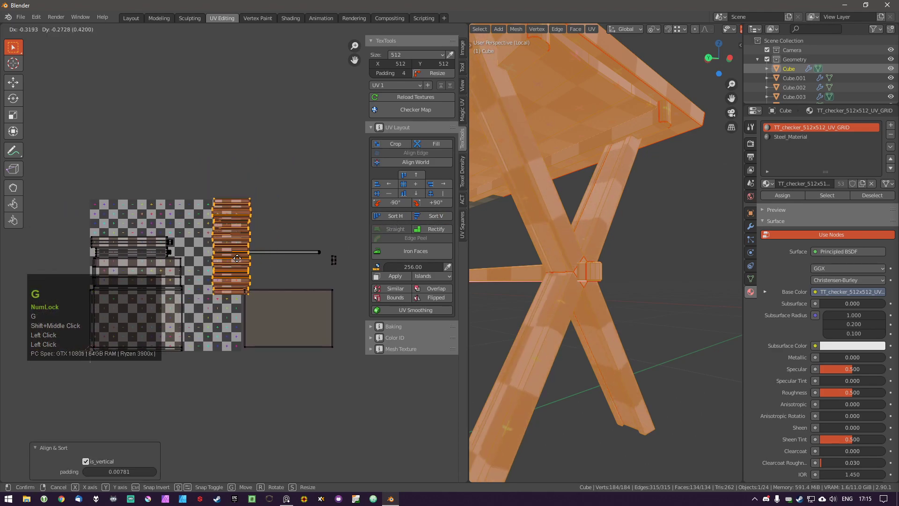
left_click(218, 306)
scroll(204, 324, "up", 9)
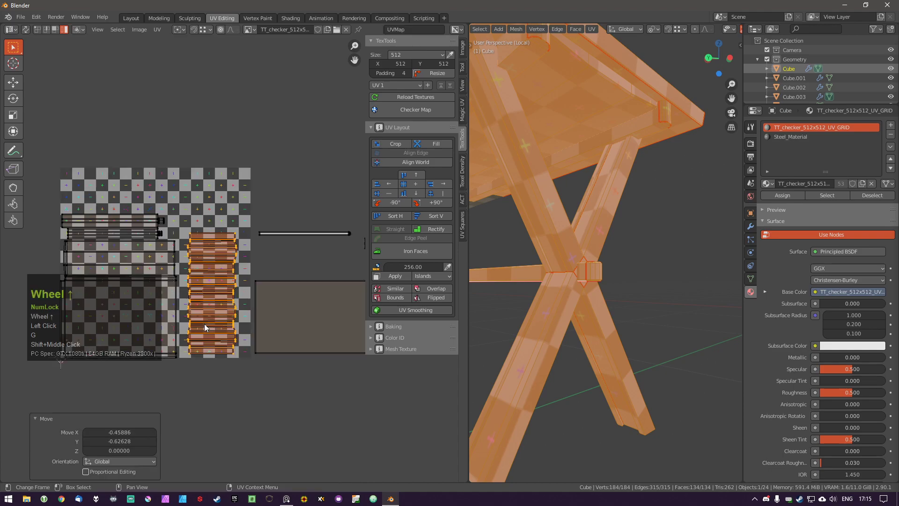
Sort the four leg islands vertically again with the padding reduced to about 0.0048.
scroll(245, 256, "down", 3)
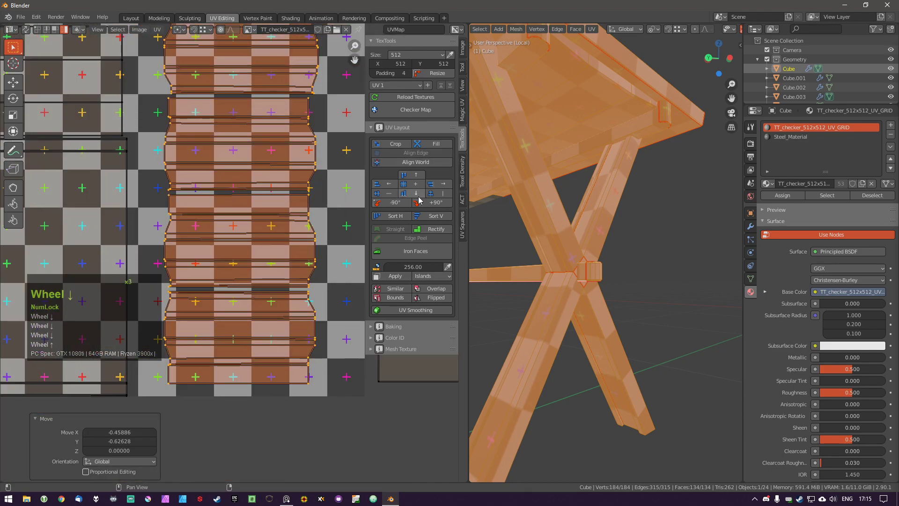
left_click(432, 216)
left_click_drag(136, 472, 130, 471, "shift")
left_click_drag(130, 470, 132, 470)
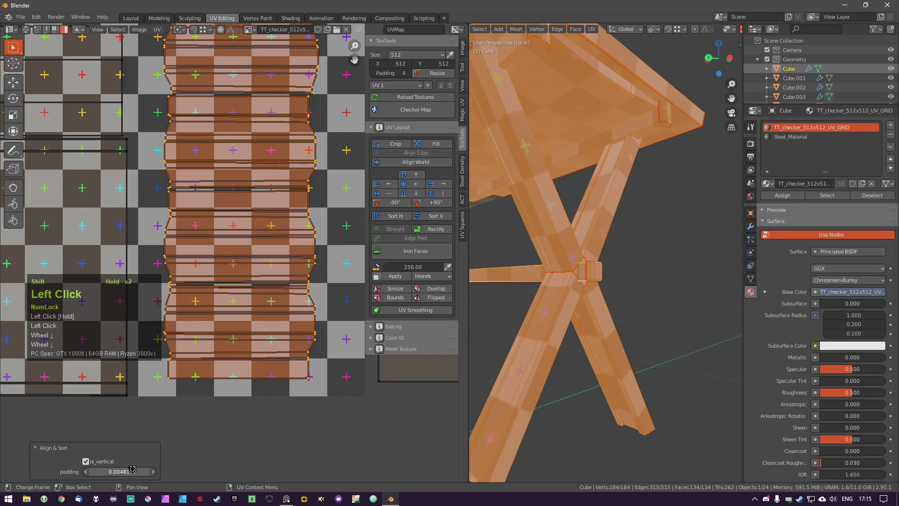
scroll(304, 263, "down", 3)
key("g")
right_click(291, 178)
Rotate the leg stack by -90°, discarding the first -85° rotation.
middle_click_drag(291, 178, 255, 283, "shift")
key("r")
left_click(104, 287, "ctrl")
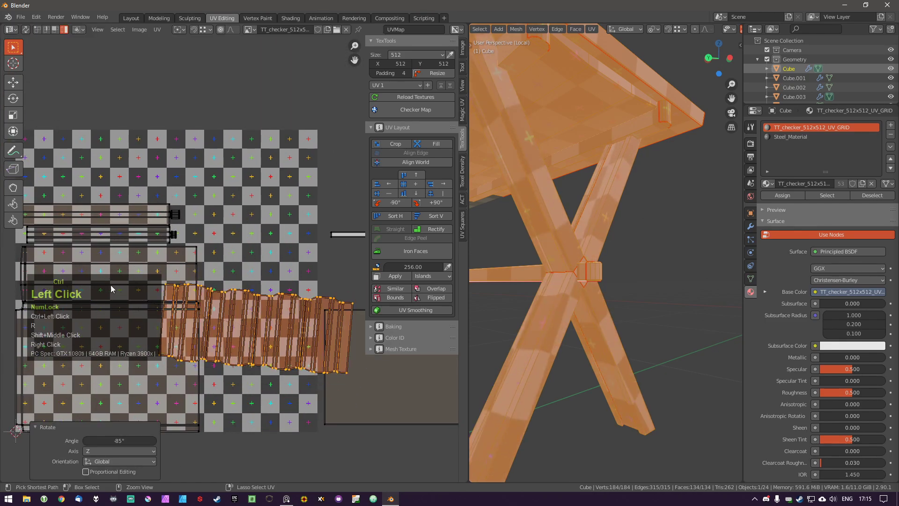
key("ctrl+z")
key("r")
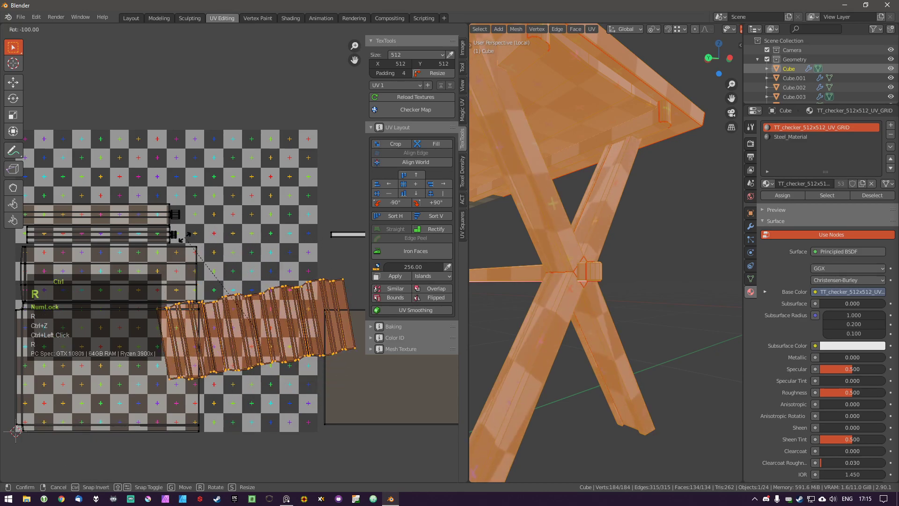
left_click(194, 233, "ctrl")
Move the leg stack above the crossbar islands by -0.43871 in X and 0.53172 in Y, then by -0.03691 and -0.00246.
key("g")
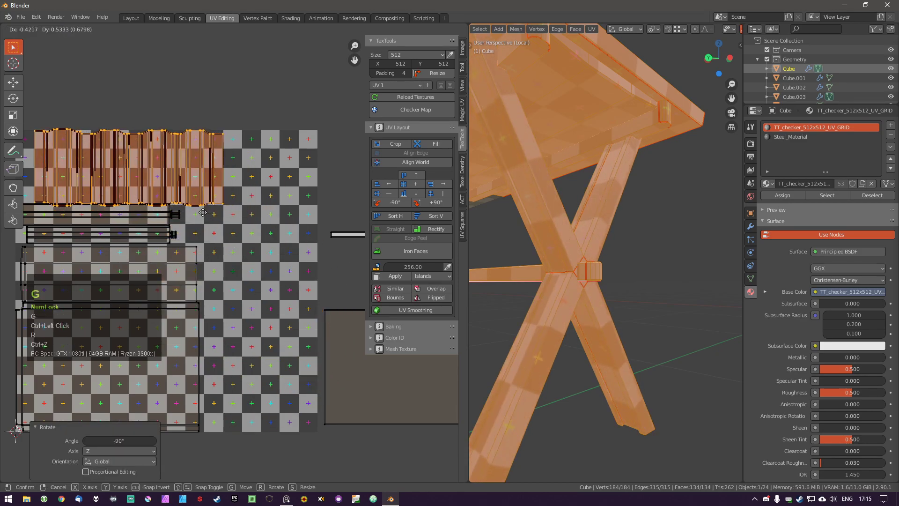
left_click(198, 218)
middle_click_drag(198, 218, 226, 217, "shift")
scroll(239, 228, "down", 2)
key("g")
key("g")
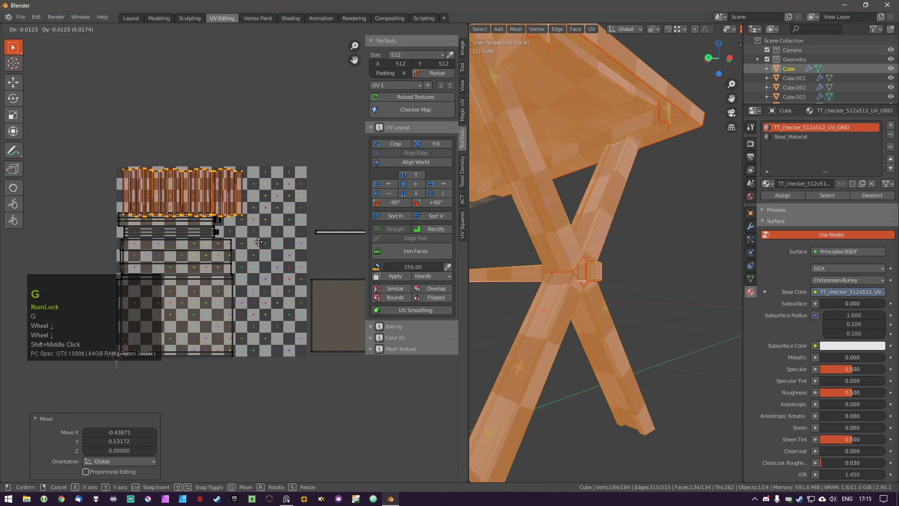
left_click(231, 227)
Check the gaps around the leg stack and nudge it -0.00391 in X and 0.00098 in Y.
scroll(232, 227, "up", 3)
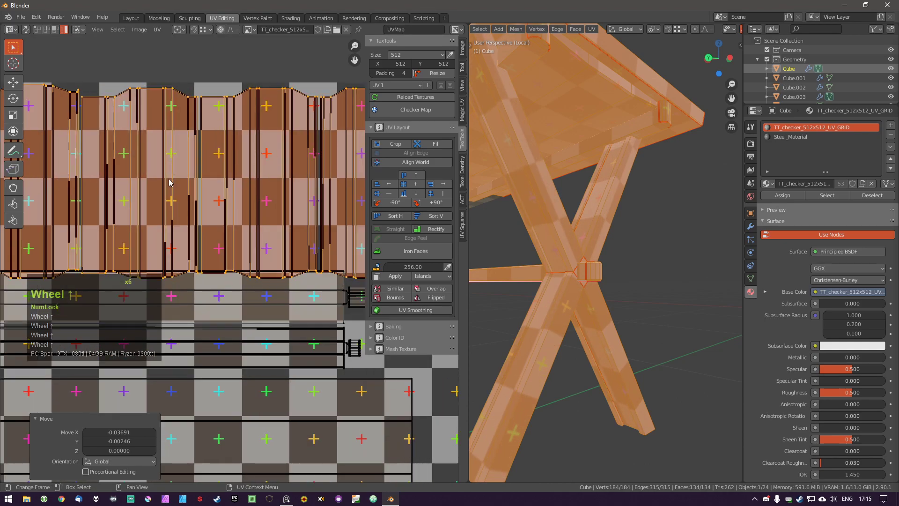
middle_click_drag(232, 226, 230, 240, "shift")
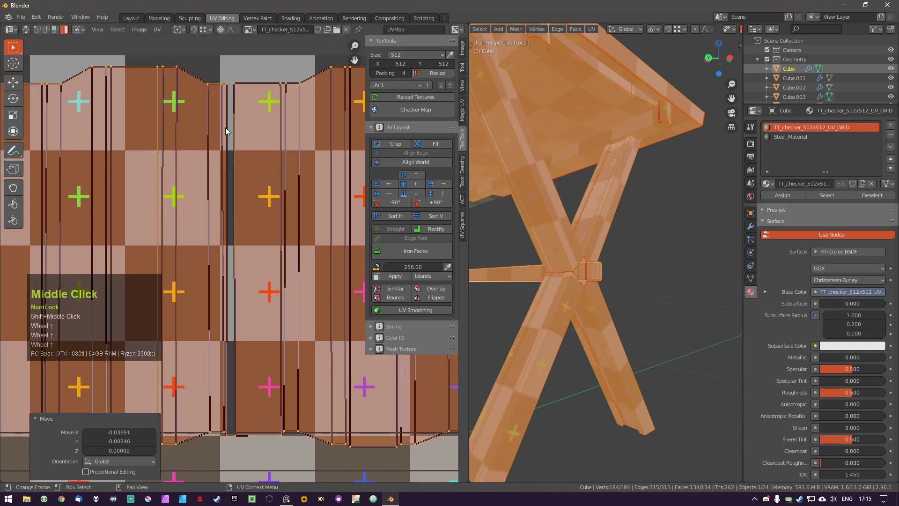
scroll(253, 170, "down", 2)
middle_click(243, 181, "shift")
scroll(223, 195, "down", 2)
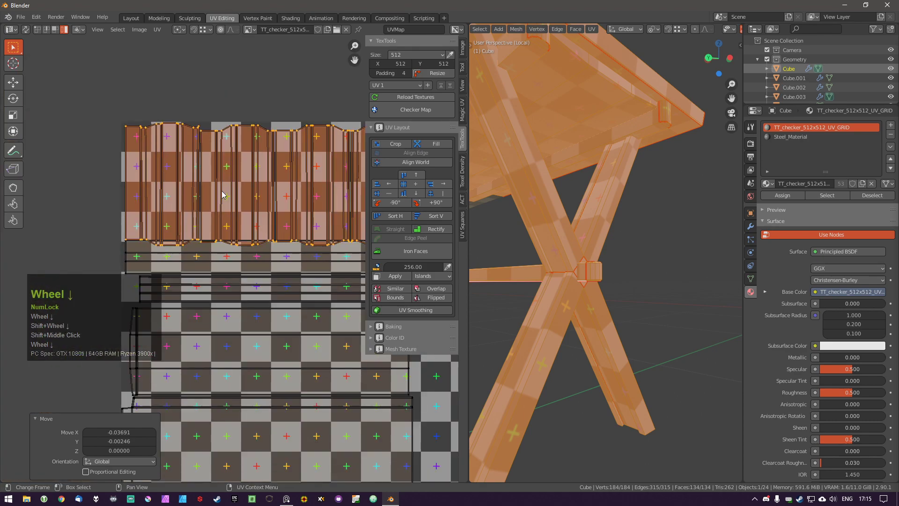
key("g")
left_click(234, 189, "shift")
scroll(250, 189, "down", 2)
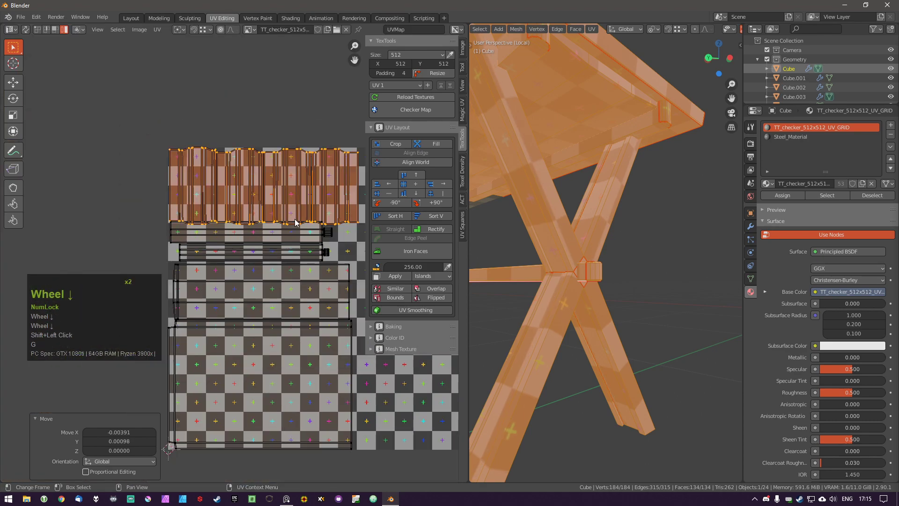
Move the leg stack back out of the UV square, above the thin strip island.
middle_click_drag(324, 241, 202, 228, "shift")
scroll(206, 227, "down", 1)
middle_click_drag(257, 251, 214, 202, "shift")
scroll(214, 202, "down", 2, "shift")
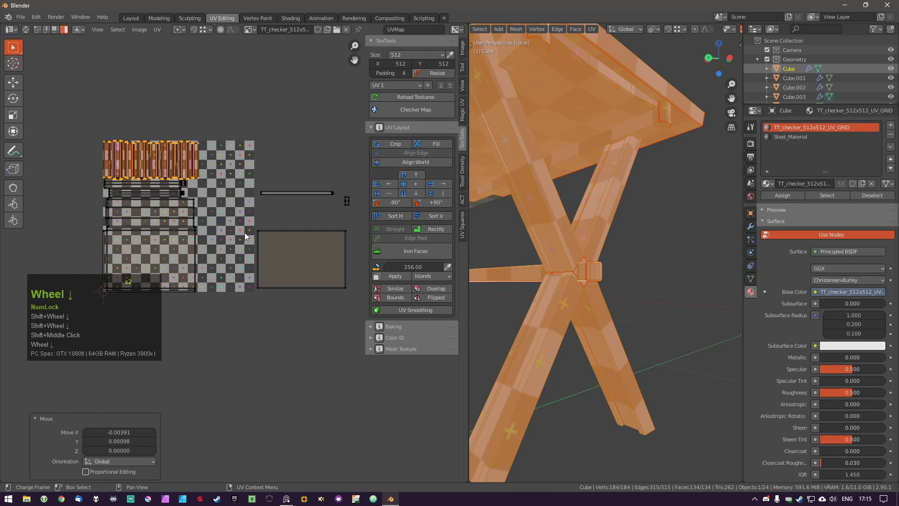
middle_click_drag(282, 229, 256, 234, "shift")
key("g")
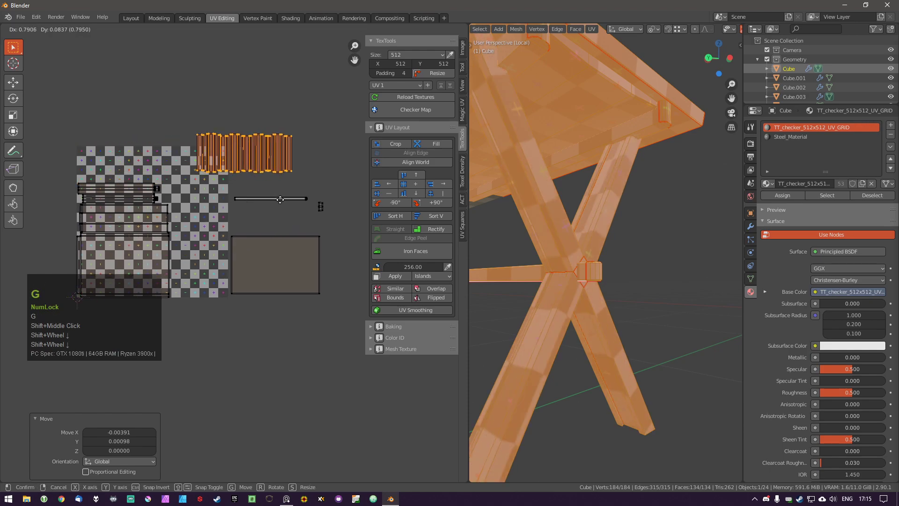
left_click(331, 180)
Select all islands inside and outside the UV square and scale them up together by about 1.09.
key("a")
middle_click_drag(195, 237, 215, 234)
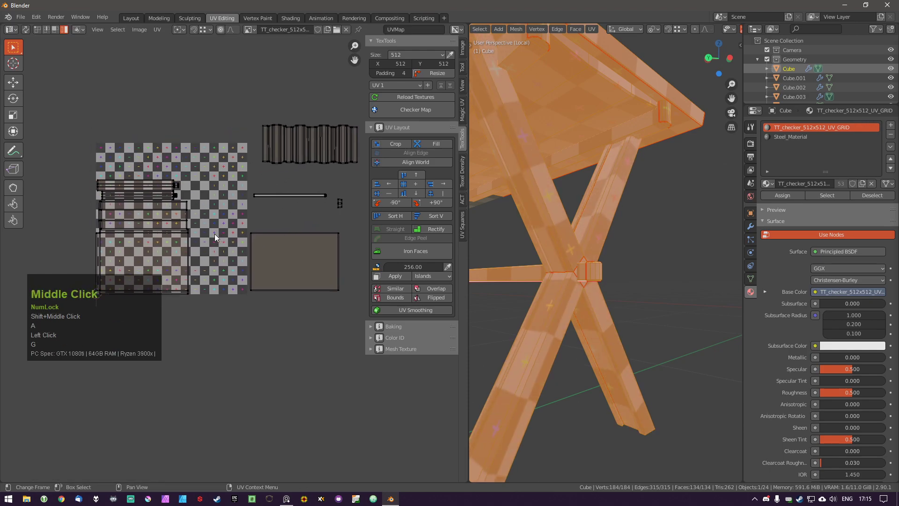
left_click_drag(89, 167, 223, 316)
middle_click_drag(272, 153, 248, 159)
left_click_drag(200, 123, 351, 330, "shift")
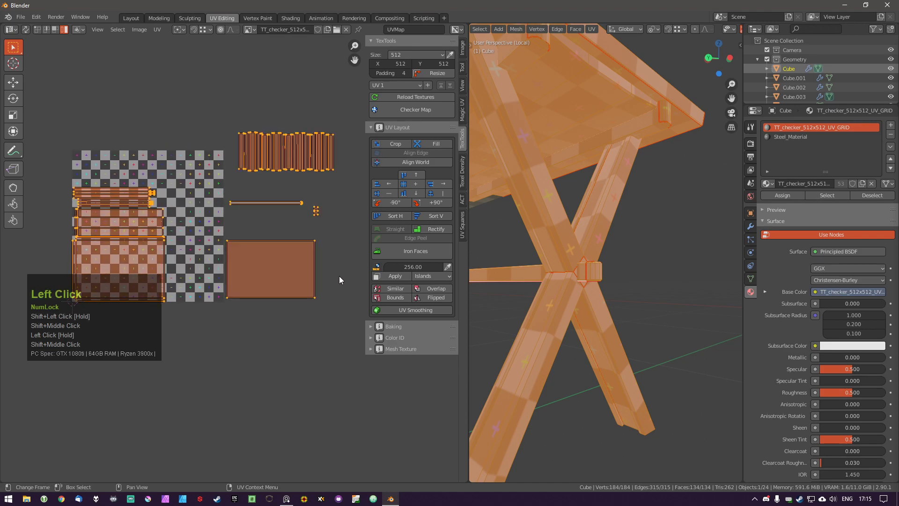
left_click(463, 229)
left_click(462, 199)
left_click(465, 179)
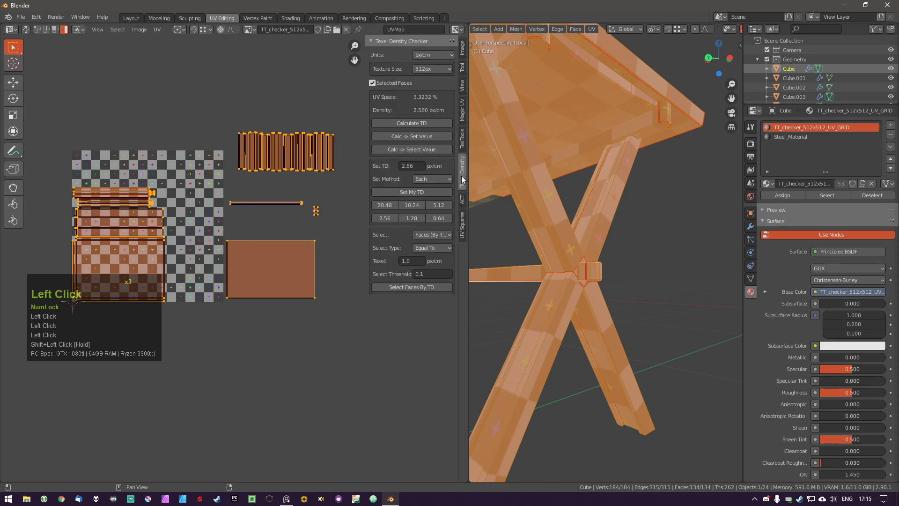
key("s")
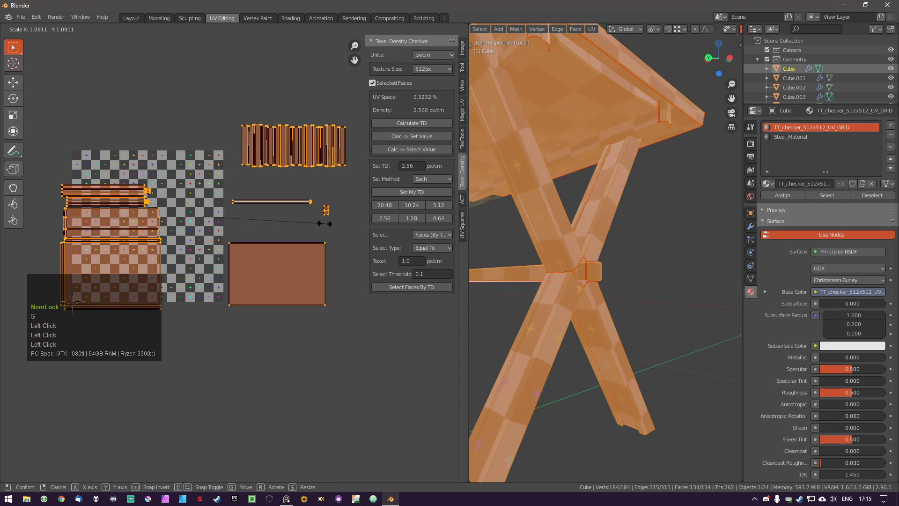
left_click(324, 223)
Move all islands together 0.08371 in X and 0.05271 in Y so the large ones fit the UV square's lower-left corner.
key("g")
left_click(211, 271)
key("s")
right_click(227, 274)
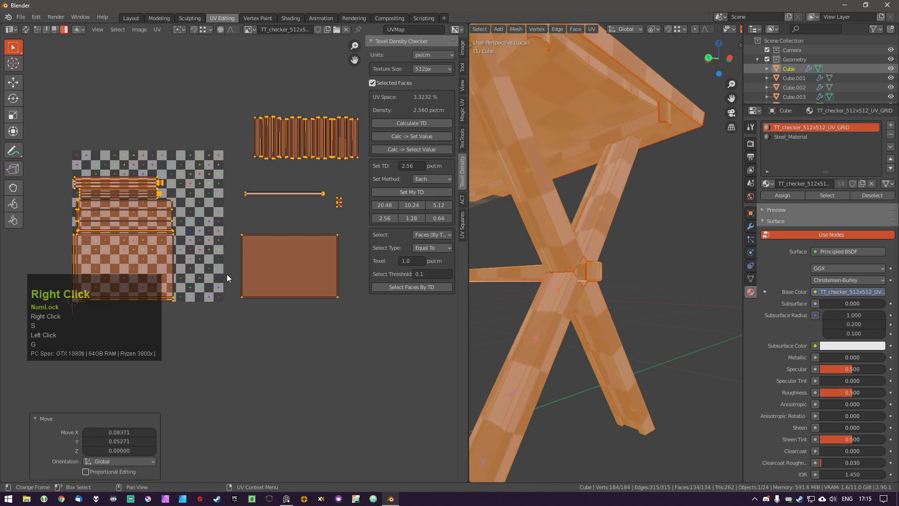
Rotate the leg stack by -90° and move it into the UV square's lower-right corner, beside the large islands.
key("a")
left_click_drag(218, 104, 369, 172)
key("r")
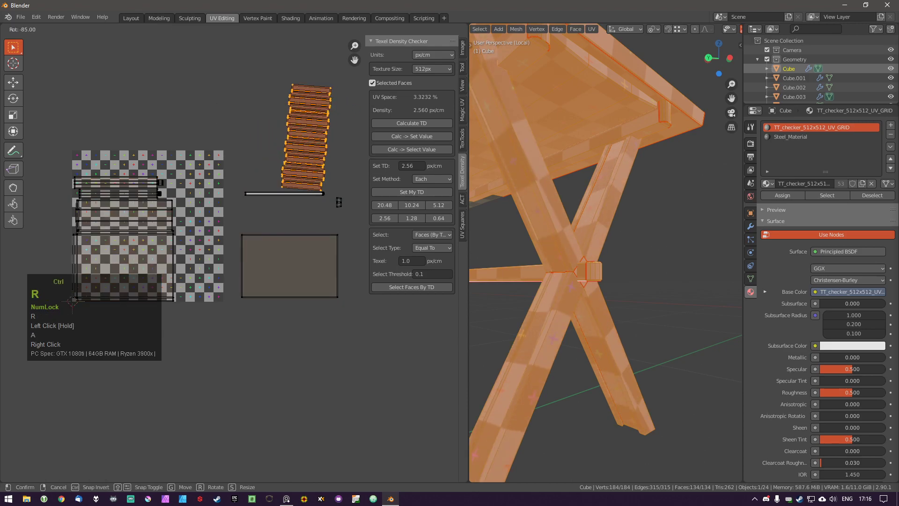
left_click(325, 105, "ctrl")
key("g")
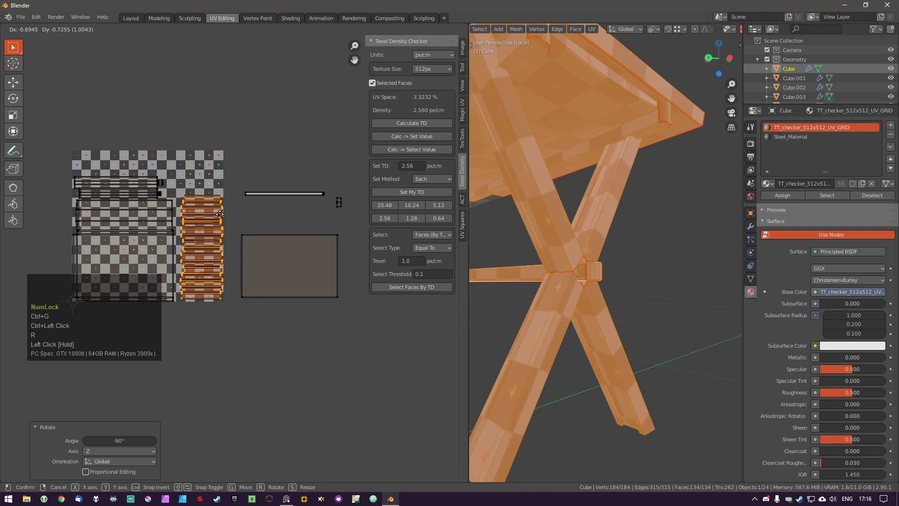
key("shift")
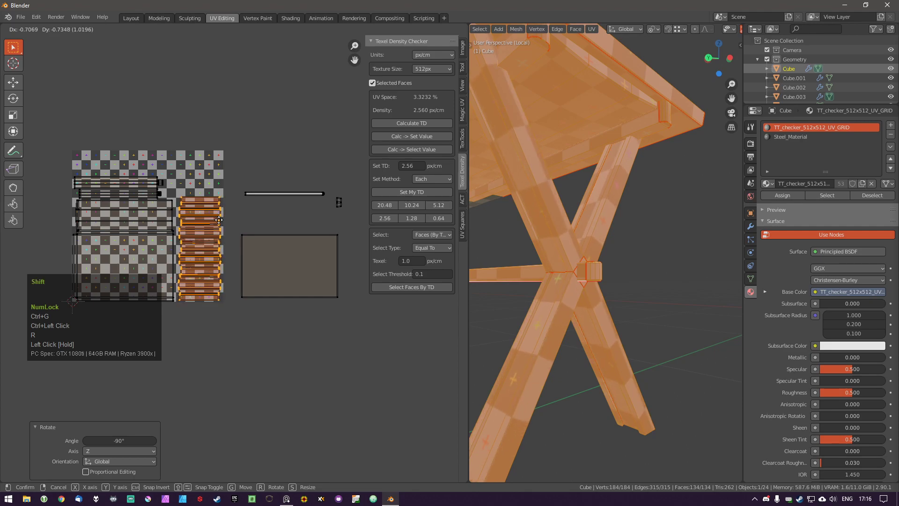
left_click(216, 222, "shift")
Move the small two-piece island pair -1.12854 in X and 0.05581 in Y, beside the end of the lower crossbar strip.
key("a")
left_click(197, 201)
key("g")
left_click(185, 204)
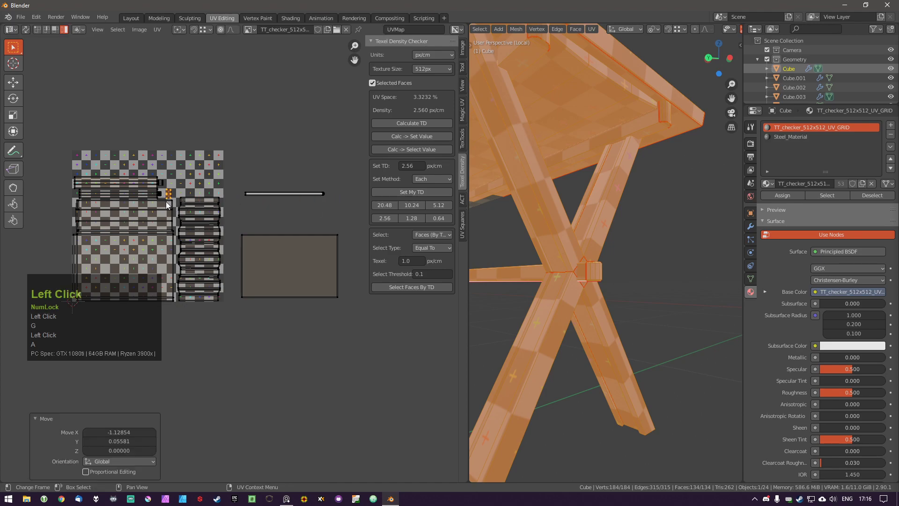
Set the texel density of the small island pair to 2.56 px/cm.
scroll(190, 197, "up", 3)
key("s")
right_click(197, 189)
left_click(385, 219)
left_click(438, 205)
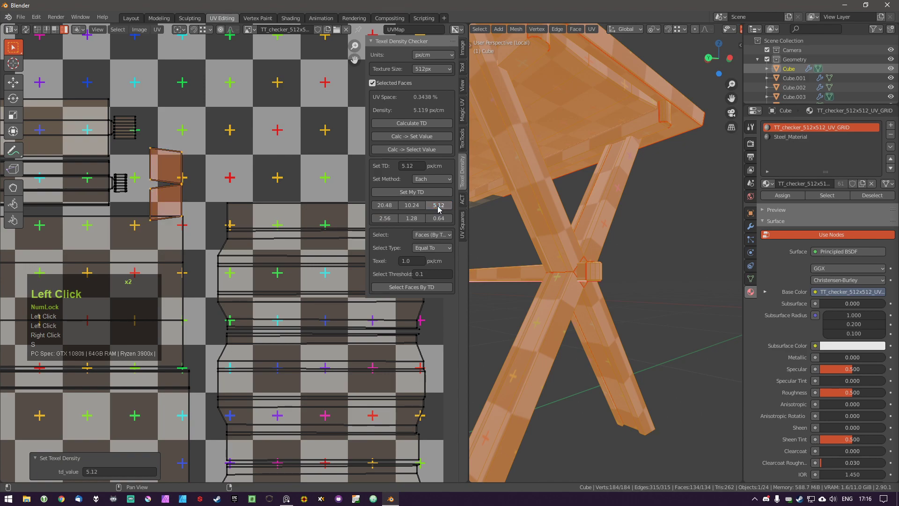
left_click(393, 222)
Scale the small island pair by 1.232 and move it -0.03199 in X and -0.00185 in Y.
key("s")
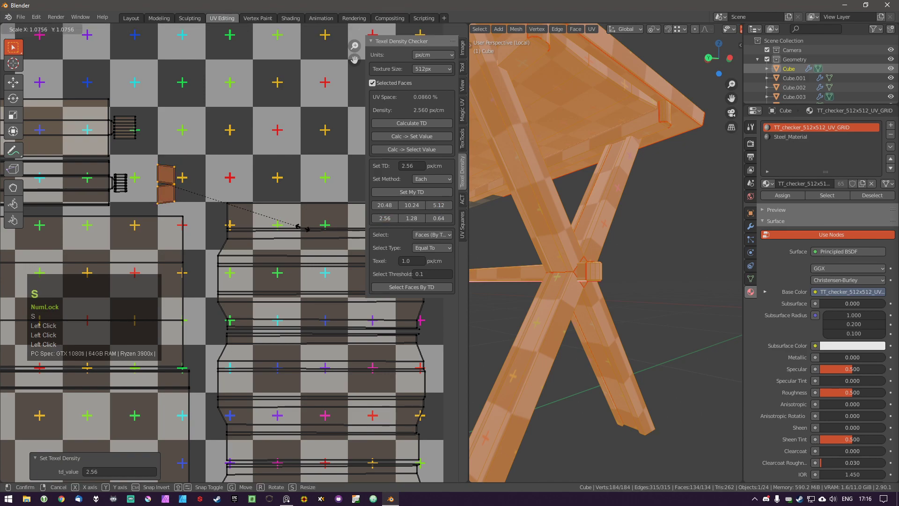
left_click(322, 234)
key("g")
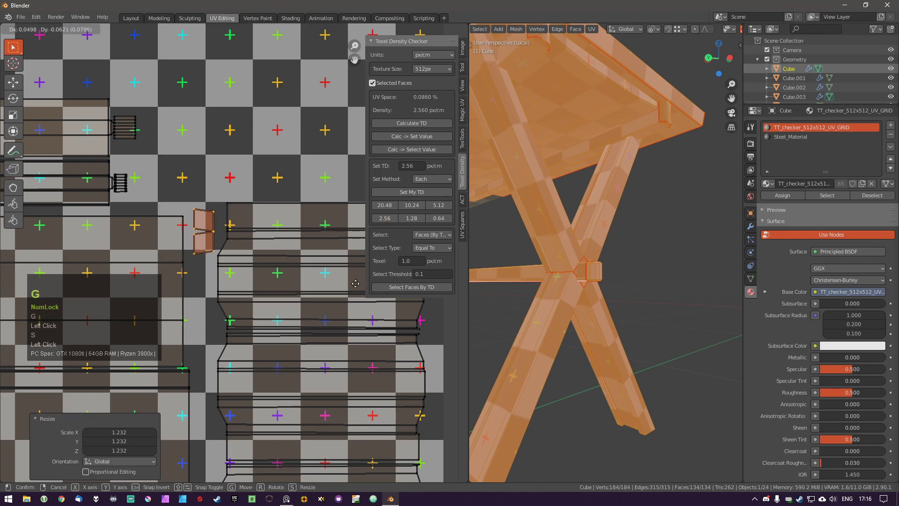
left_click(288, 242)
scroll(252, 217, "down", 3)
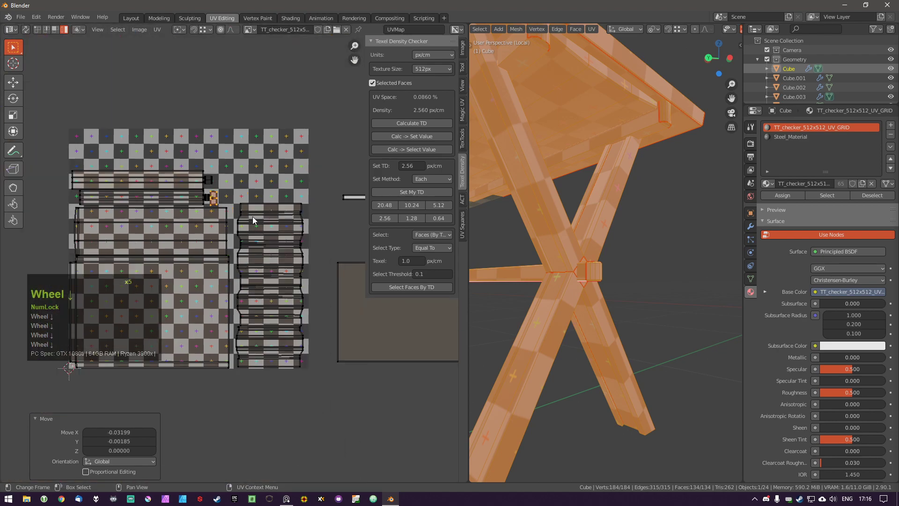
Select all islands, scale them by 1.062 and shift them up and right to the UV square's lower-left corner.
key("a")
key("a")
key("s")
right_click(313, 328)
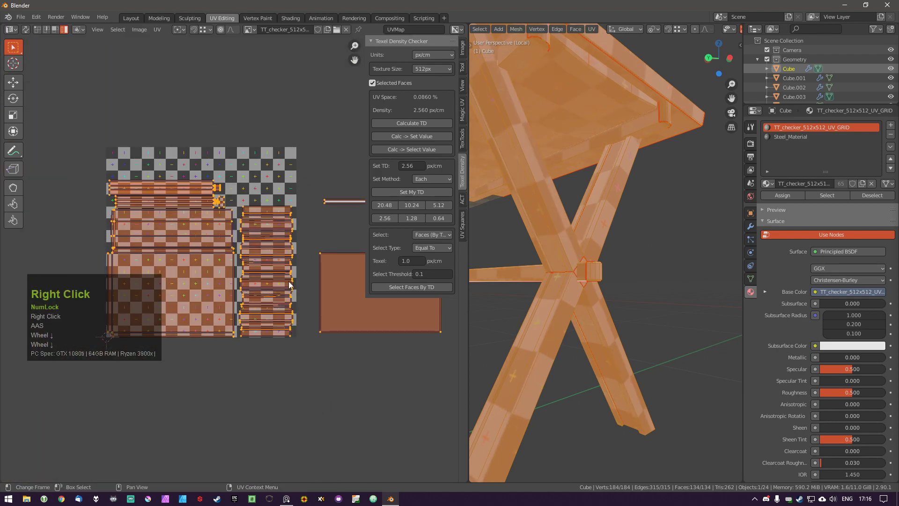
middle_click_drag(312, 329, 284, 277, "shift")
key("s")
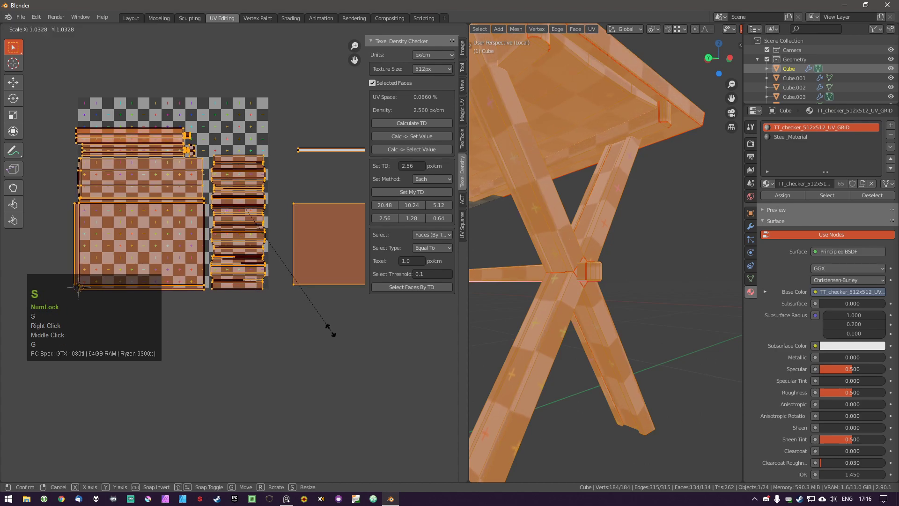
left_click(336, 336)
key("g")
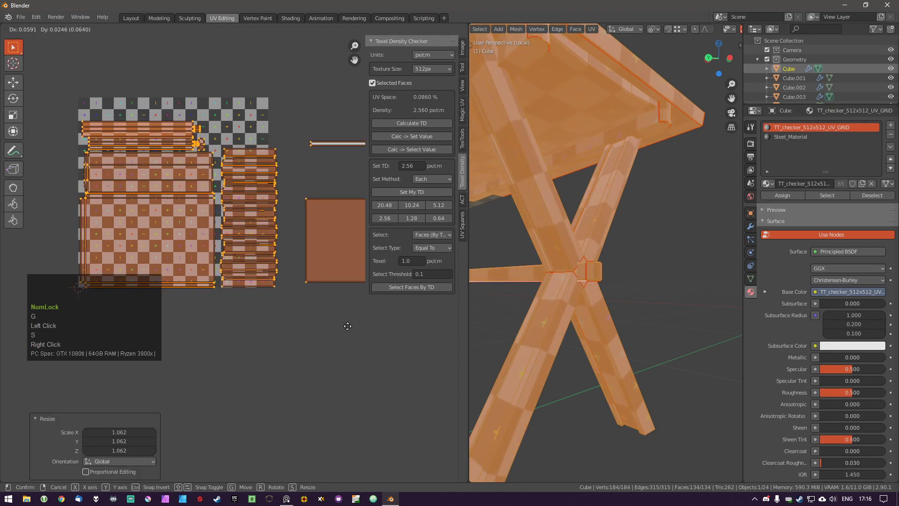
left_click(346, 327)
Select only the leg stack and move it -0.04183 along X, closer to the large islands.
key("a")
left_click_drag(221, 134, 296, 312)
key("g")
middle_click(288, 312)
left_click(287, 312)
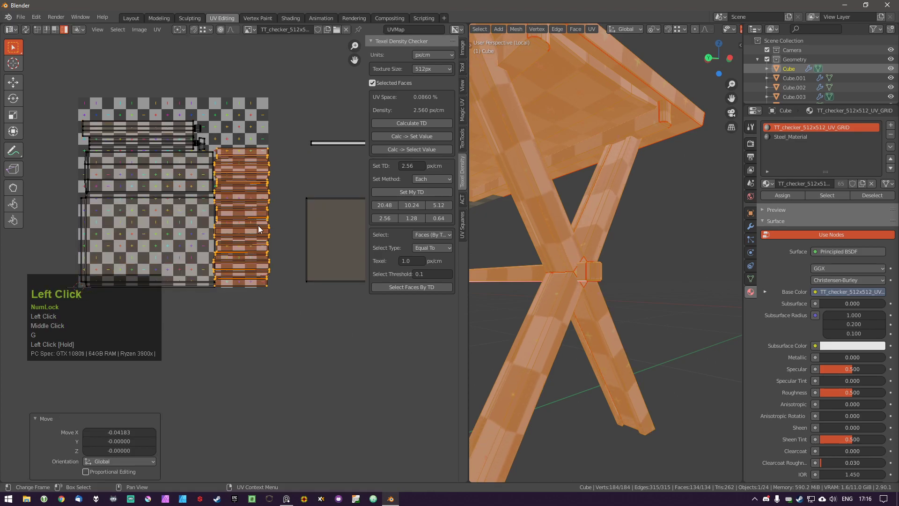
Select the large islands with the strips above them and move them slightly in negative X, then deselect everything.
scroll(328, 270, "up", 4)
middle_click_drag(293, 274, 422, 280, "shift")
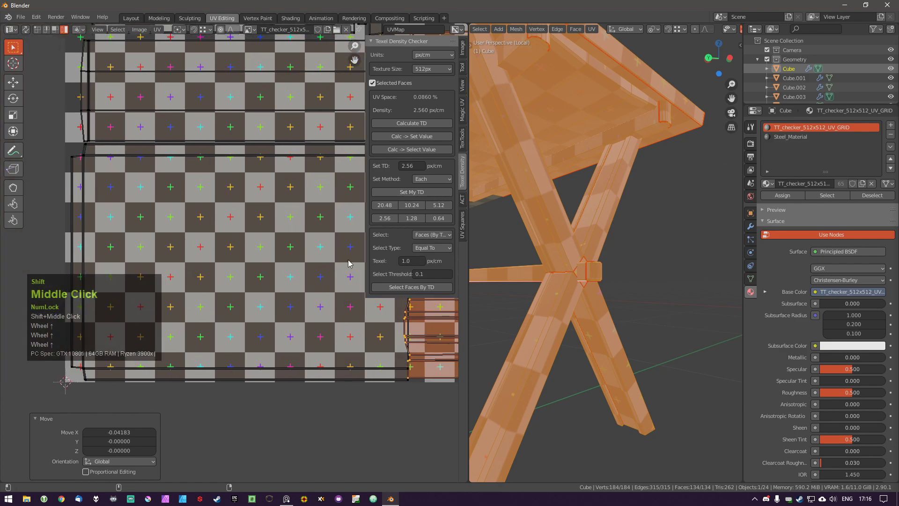
scroll(86, 187, "down", 3)
left_click_drag(78, 89, 265, 352)
key("g")
middle_click(287, 290)
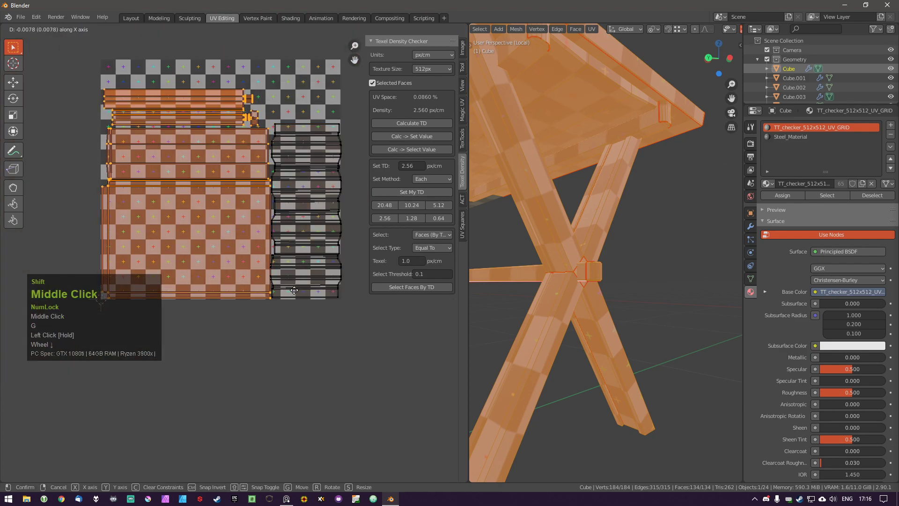
left_click(250, 271, "shift")
key("a")
key("a")
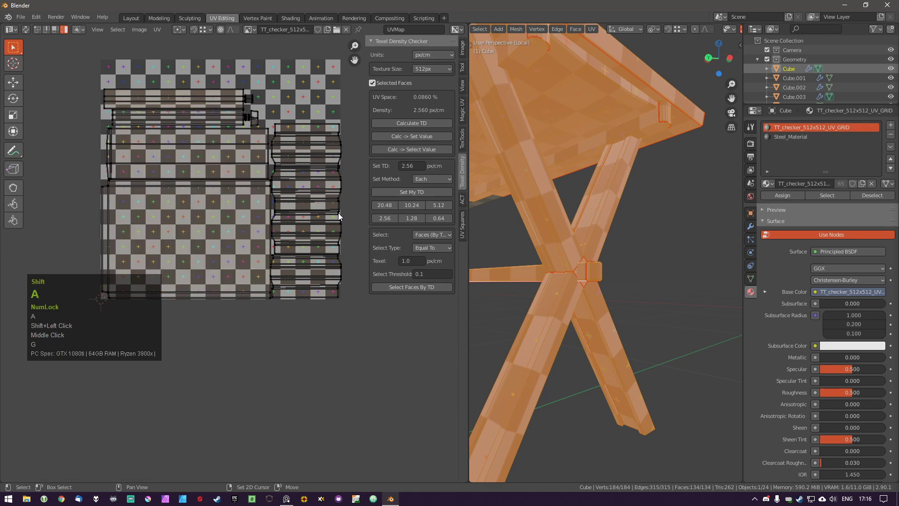
Select the leg stack and move it -0.00488 along X.
scroll(338, 213, "up", 2)
left_click_drag(251, 102, 352, 418)
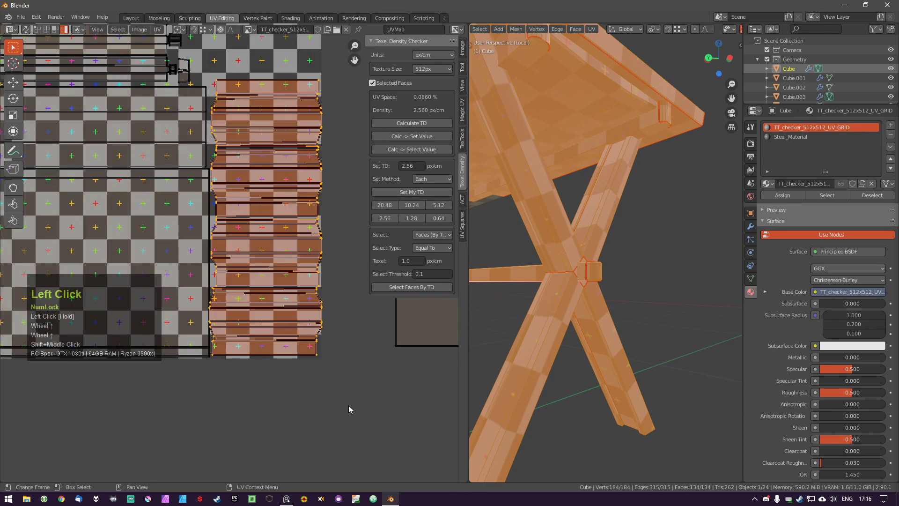
scroll(276, 236, "up", 1)
key("g")
middle_click(314, 249)
middle_click(313, 249, "shift")
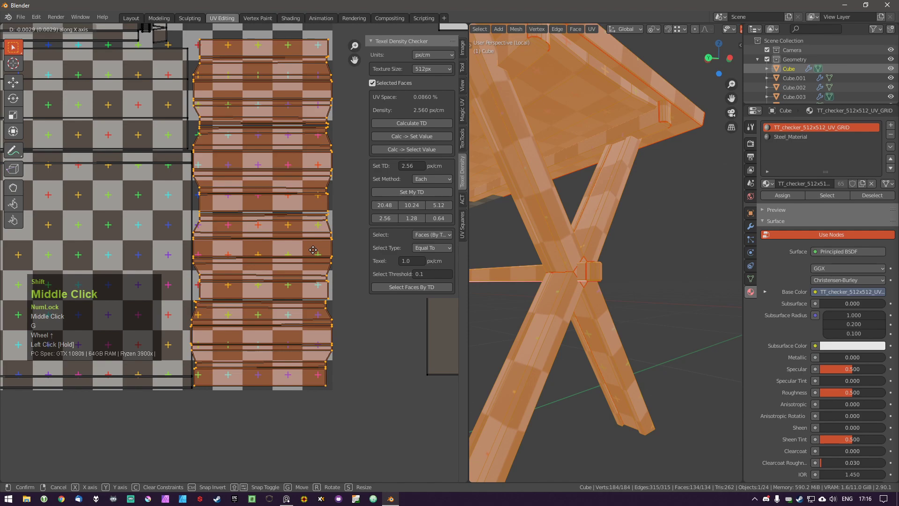
left_click(302, 258)
Select the large islands and the strips above them and move them -0.00586 along X.
middle_click_drag(124, 244, 117, 209)
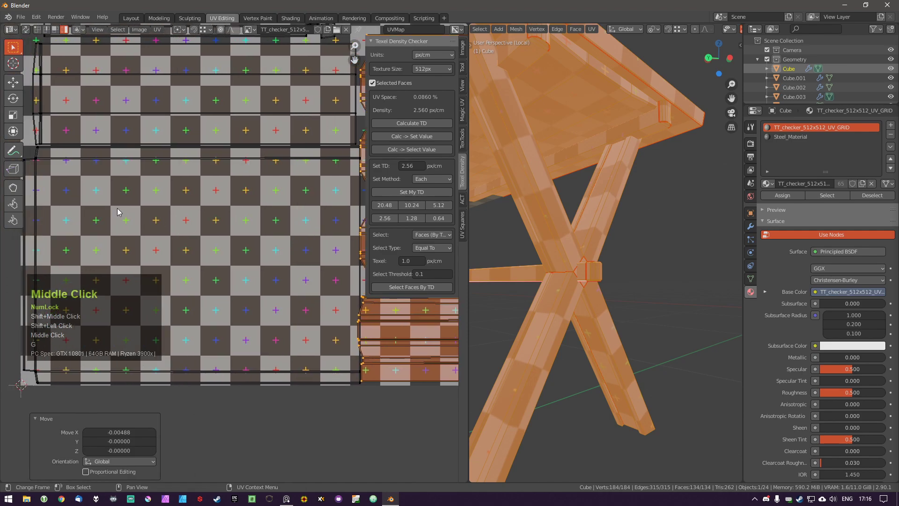
scroll(121, 211, "down", 3)
left_click_drag(61, 98, 235, 347)
key("s")
left_click(288, 316, "shift")
key("g")
middle_click(288, 317)
left_click(288, 320, "shift")
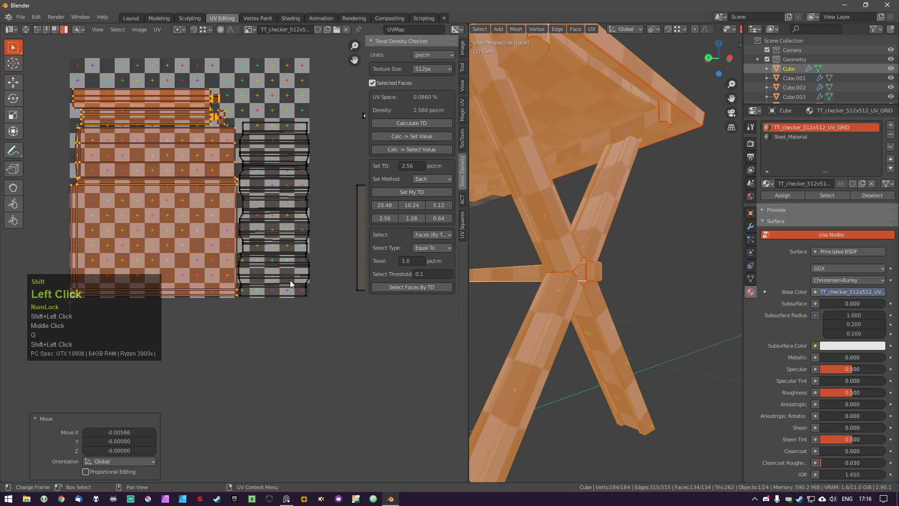
key("a")
left_click(204, 160)
key("g")
right_click(206, 159)
Move the small island pair -0.61133 along X to the left end of the lower crossbar strip.
key("a")
left_click(228, 109)
double_click(227, 120, "shift")
key("g")
middle_click(141, 112)
left_click(83, 114)
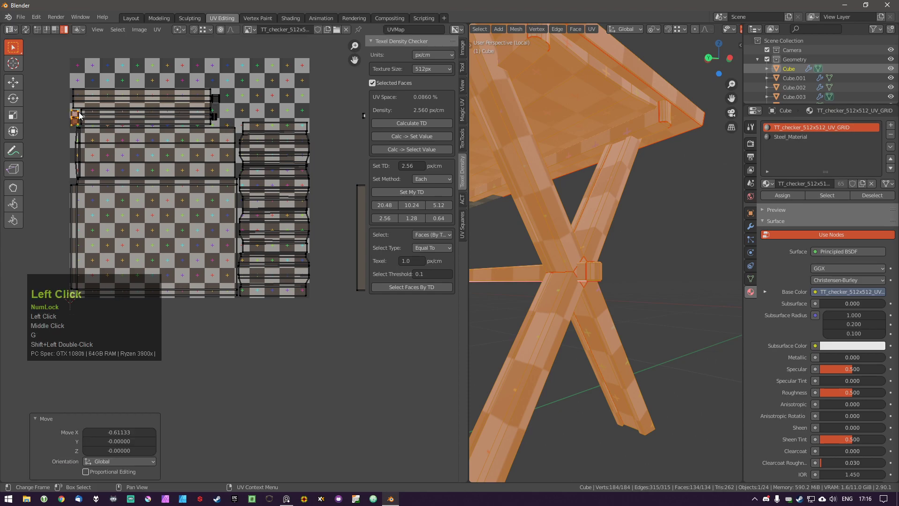
Nudge the small pair clear of the strip's end and move its lower piece -0.0031 along Y to separate the two.
scroll(83, 113, "up", 2)
middle_click_drag(139, 110, 129, 126, "shift")
key("g")
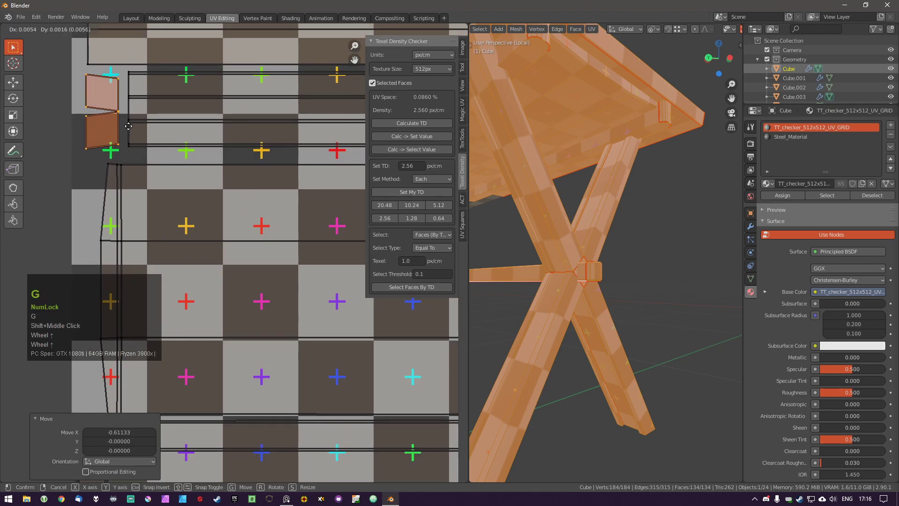
left_click(116, 128)
left_click(114, 128)
key("g")
middle_click(111, 128)
left_click(111, 128)
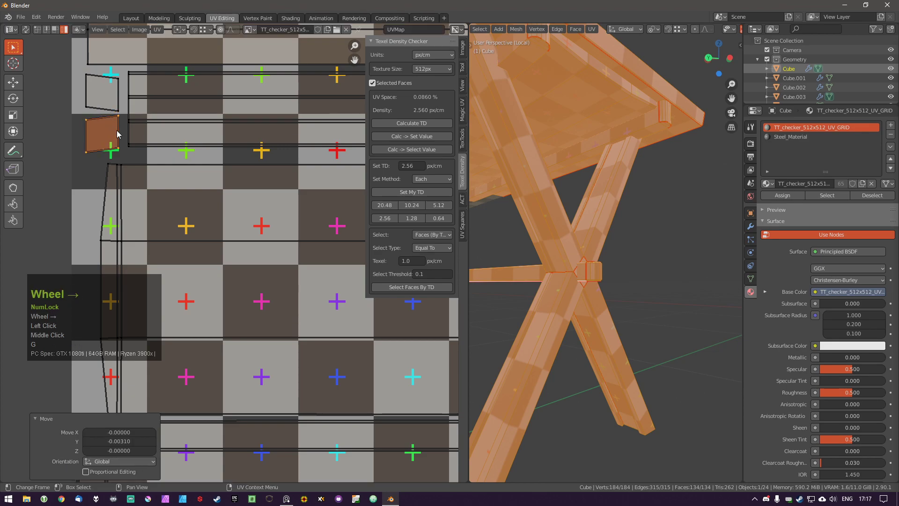
Select the lower crossbar strip and move it about 0.005 down along Y, closer to the large island below it.
scroll(142, 184, "down", 3)
left_click(142, 184)
key("alt+a")
scroll(191, 175, "down", 2)
middle_click_drag(291, 154, 254, 169, "shift")
scroll(157, 171, "up", 1)
left_click(139, 165)
scroll(171, 170, "up", 1)
left_click(181, 150)
left_click(180, 148, "shift")
left_click(179, 154)
key("g")
middle_click(179, 155)
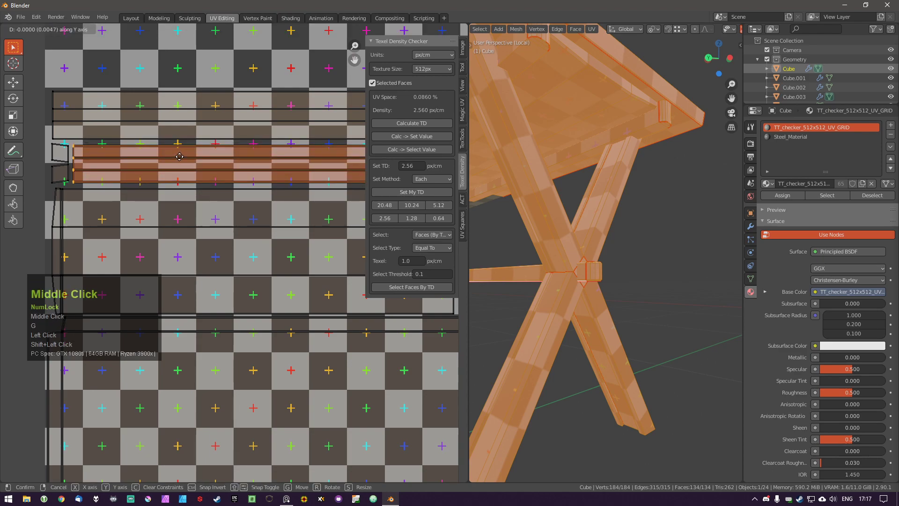
left_click(179, 156)
Select both small pieces beside the lower crossbar strip and move them slightly down along Y.
left_click(60, 176)
left_click(61, 154, "shift")
key("g")
middle_click(64, 156)
left_click(65, 158)
Select the upper crossbar strip with its end pieces and move it about 0.006 down along Y, toward the lower strip.
left_click(123, 129)
key("g")
middle_click(144, 127)
right_click(144, 124)
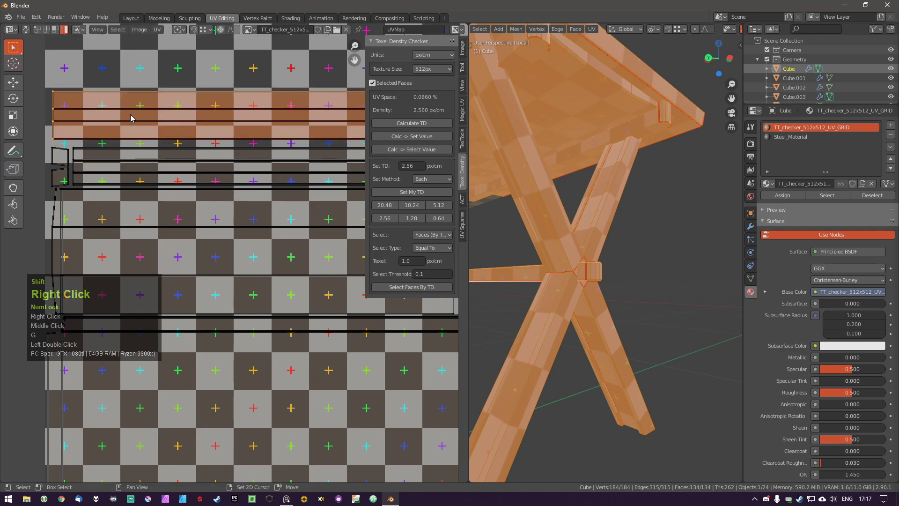
left_click(134, 117, "shift")
scroll(173, 125, "down", 2)
left_click(288, 129)
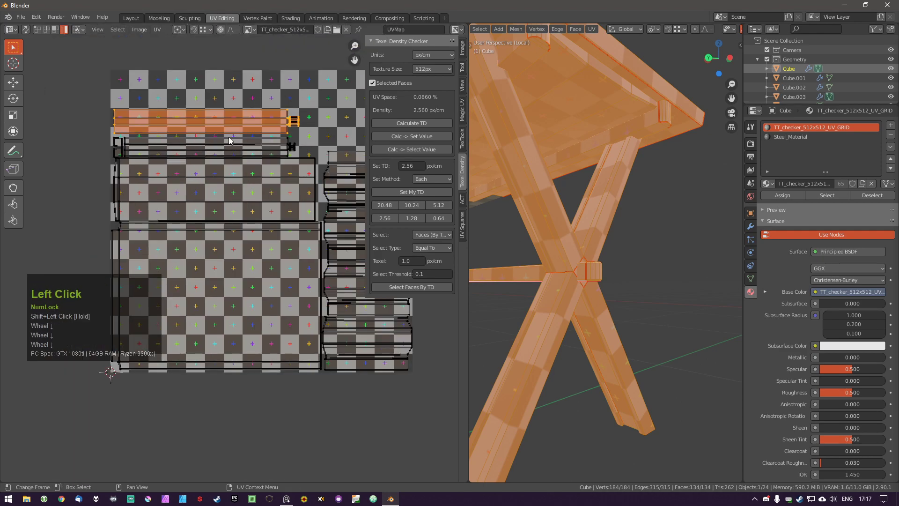
scroll(308, 126, "up", 5)
key("g")
middle_click(300, 127)
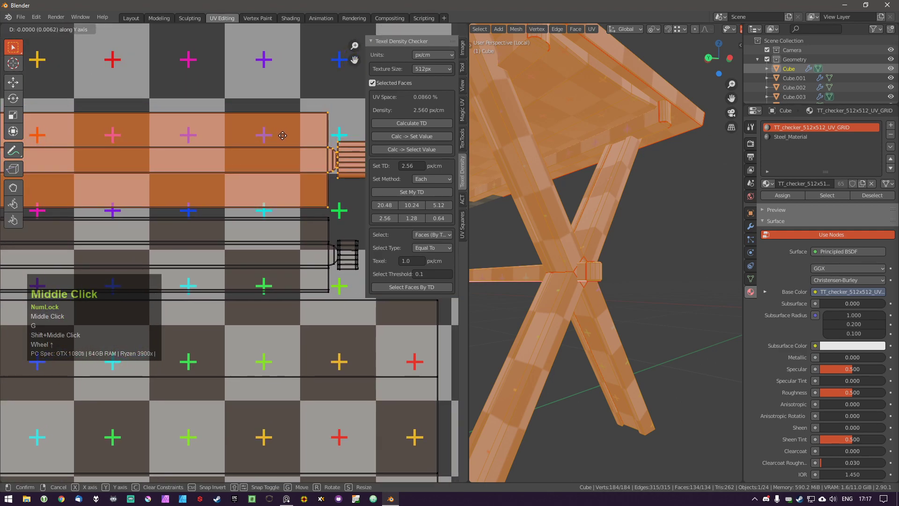
left_click(311, 136)
Select the leg stack and nudge it slightly in positive X within the UV square, then clear the selection.
scroll(313, 179, "down", 2)
scroll(312, 179, "down", 4)
key("a")
middle_click_drag(325, 194, 230, 165, "shift")
scroll(230, 210, "up", 2)
left_click_drag(250, 136, 345, 332)
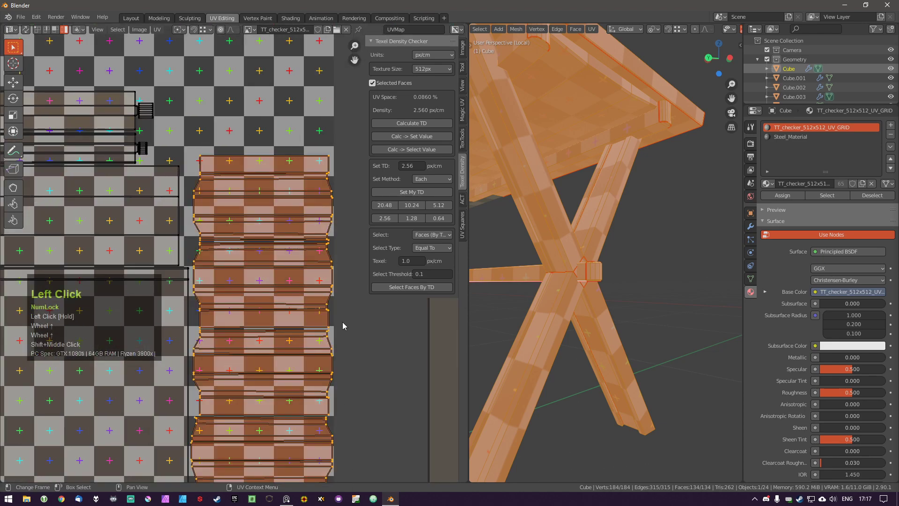
middle_click_drag(344, 334, 327, 238)
key("g")
middle_click(325, 245)
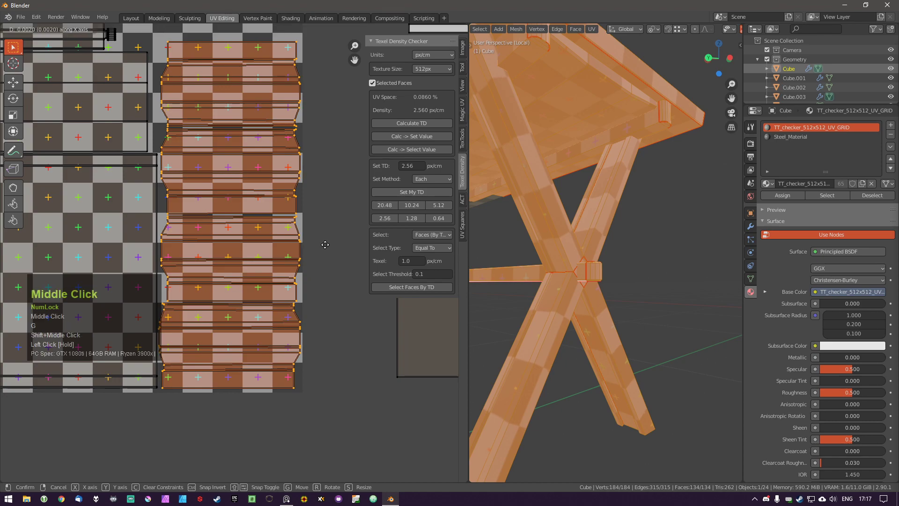
left_click(328, 248)
scroll(323, 251, "down", 6)
key("a")
Bring the thin strip island into the UV square over the lower crossbar strip, finishing with a move of -0.00435 in X and -0.01761 in Y.
middle_click_drag(320, 241, 261, 251, "shift")
left_click(321, 215)
scroll(302, 225, "up", 3)
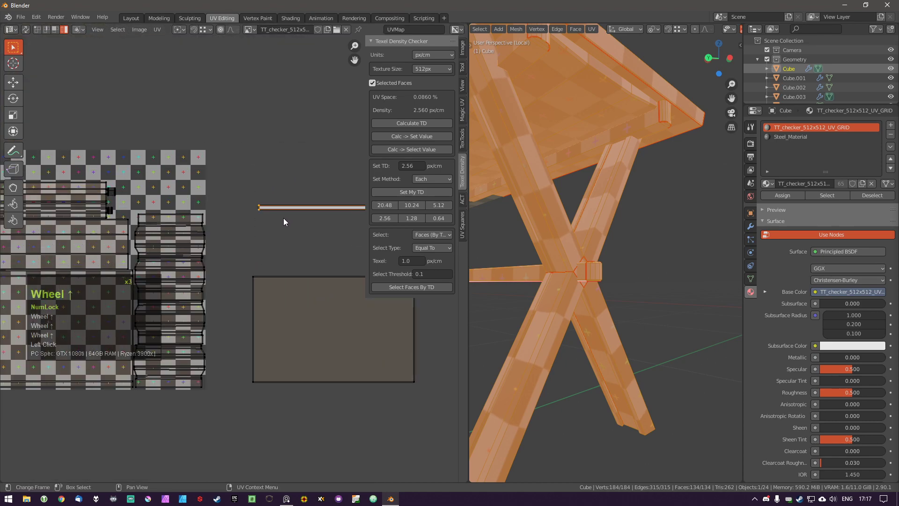
middle_click_drag(181, 216, 318, 187, "shift")
scroll(222, 170, "up", 3)
middle_click_drag(151, 209, 229, 212, "shift")
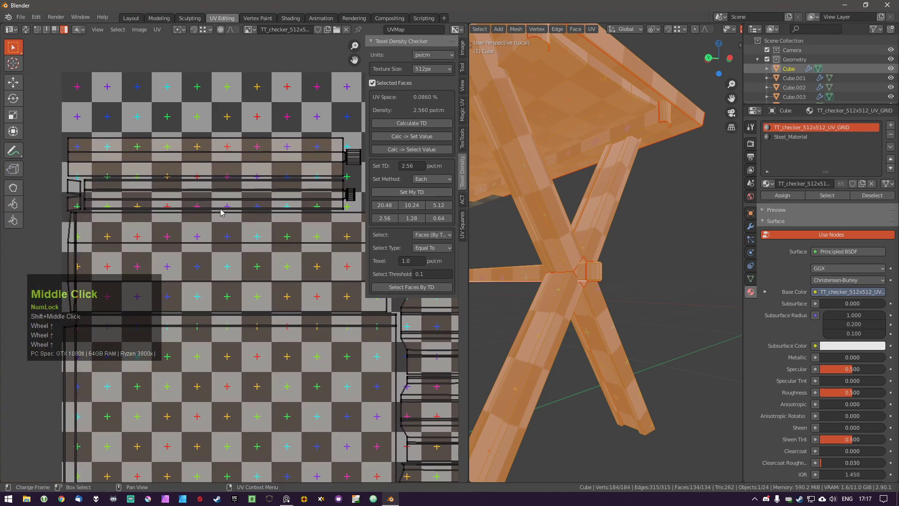
key("g")
left_click(324, 189)
scroll(335, 195, "up", 3)
middle_click_drag(335, 195, 250, 223, "shift")
key("g")
key("z")
left_click(260, 228, "ctrl")
Move the thin strip island exactly 1 unit in X, out of the UV square, and deselect everything.
scroll(272, 216, "up", 7)
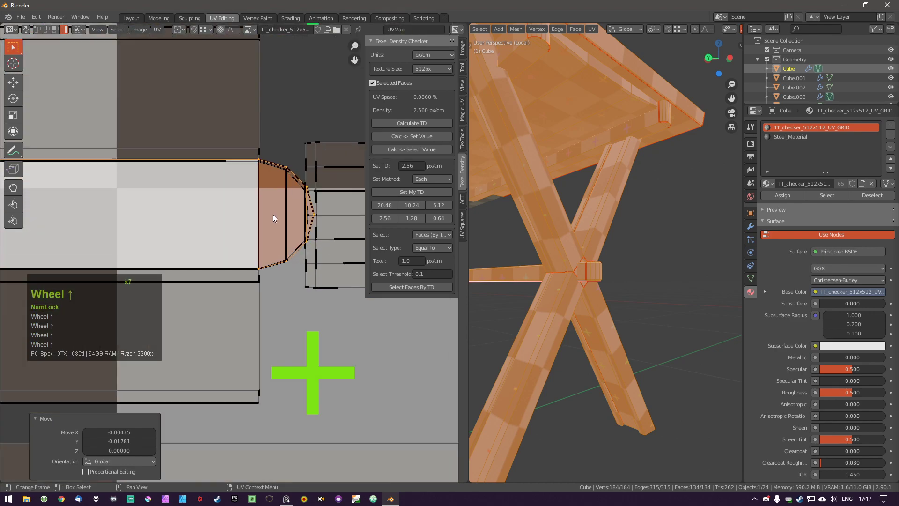
key("g")
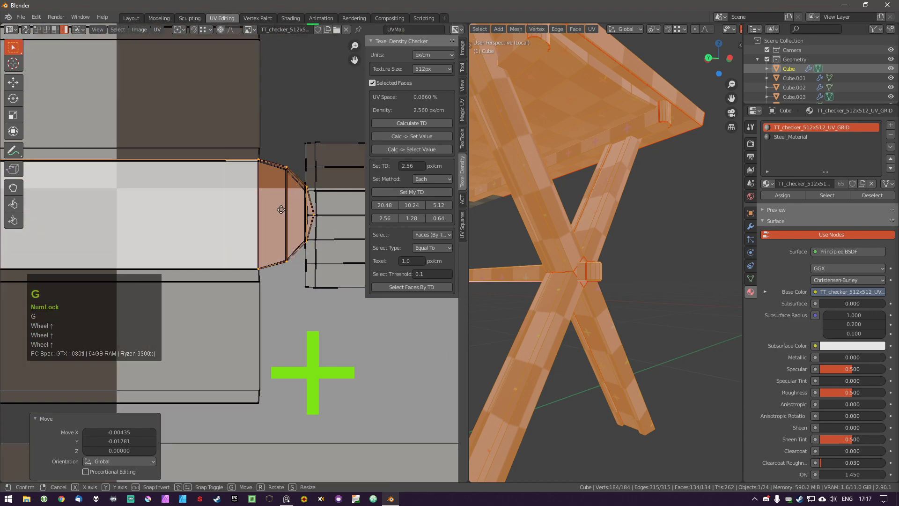
key("KP_1")
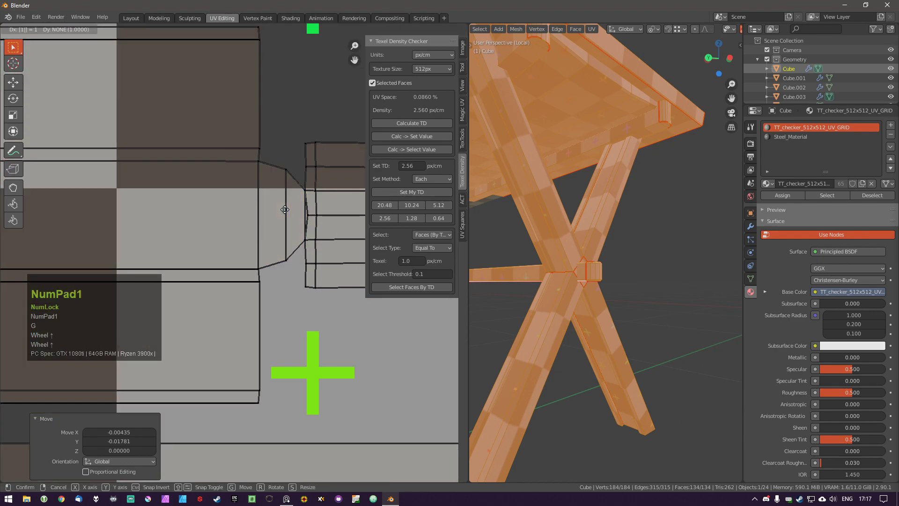
key("KP_Enter")
scroll(285, 209, "down", 6)
middle_click_drag(285, 211, 199, 236, "shift")
key("a")
Return to Object Mode and examine the checker pattern on the tabletop, crossed legs and crossbar from several angles.
key("Tab")
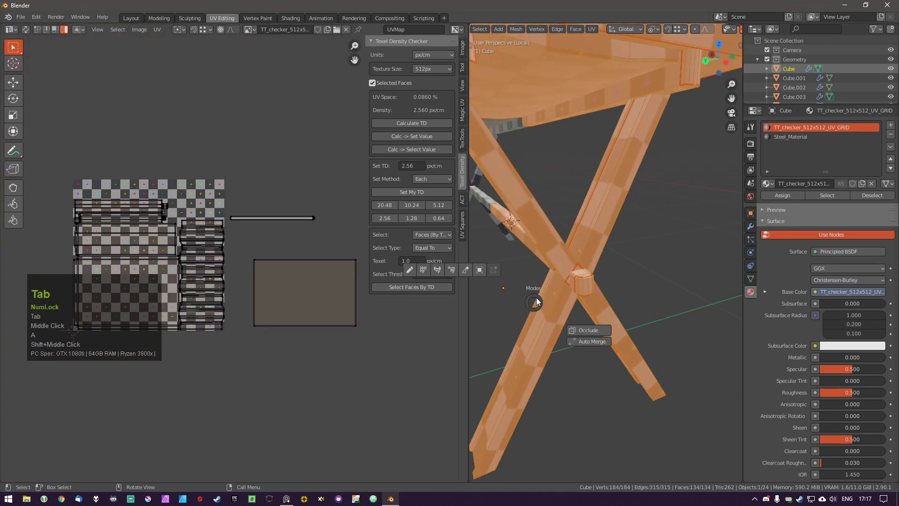
key("a")
middle_click_drag(525, 245, 492, 237)
scroll(574, 274, "up", 2)
middle_click_drag(574, 274, 508, 287)
scroll(566, 234, "down", 3)
middle_click_drag(565, 234, 568, 285, "shift")
middle_click_drag(569, 286, 700, 309)
scroll(583, 335, "down", 1)
middle_click_drag(583, 335, 627, 290)
left_click(639, 271)
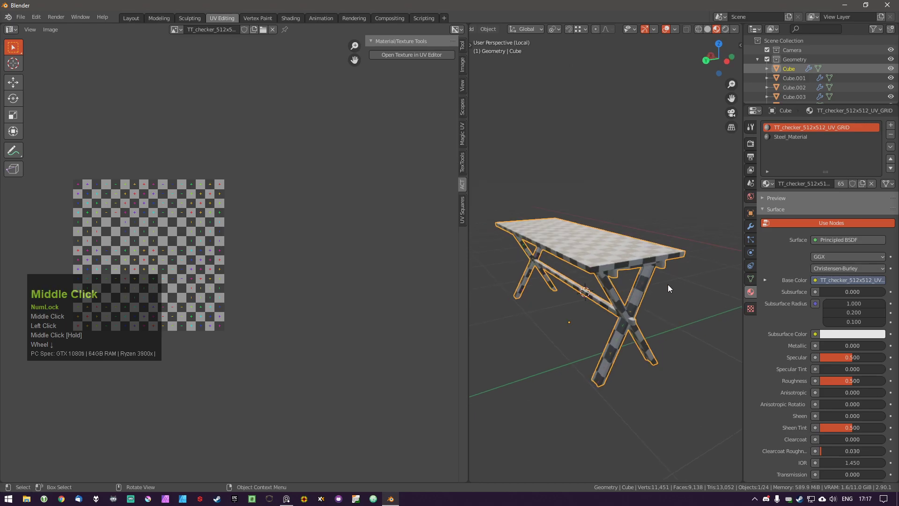
Remove the UV grid checker and Steel_Material slots from the table and create a new material for it.
middle_click_drag(643, 243, 640, 250)
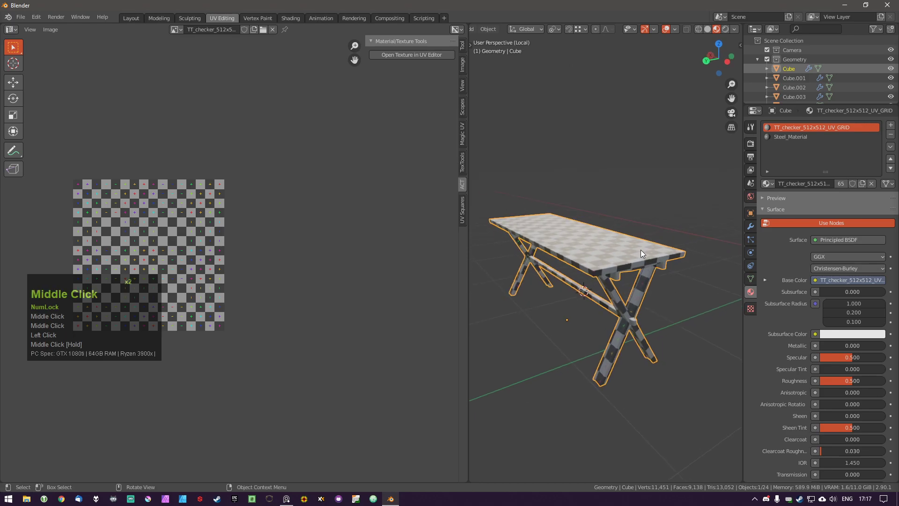
left_click(892, 135)
left_click(891, 136)
left_click(821, 164)
Rename the table's new material as denis3d_loftstyle_table.
double_click(830, 164)
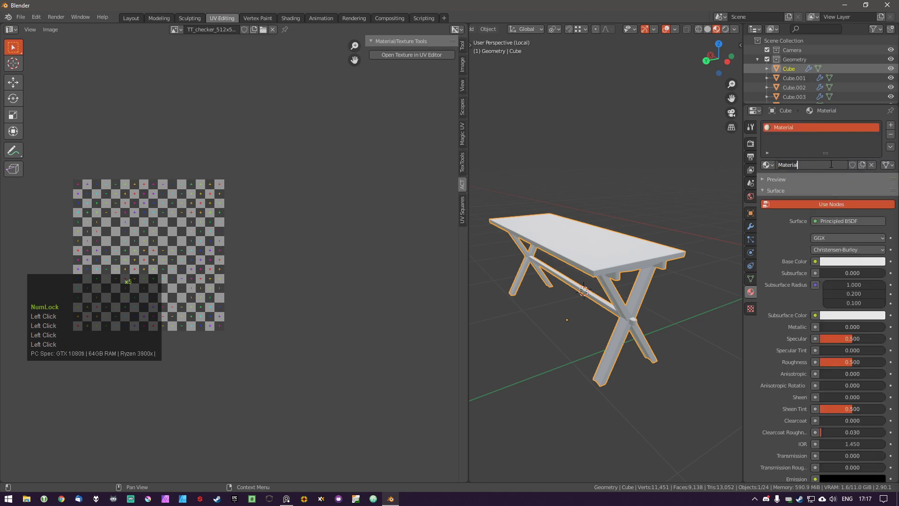
key("BackSpace")
type("denis")
key("BackSpace")
key("BackSpace")
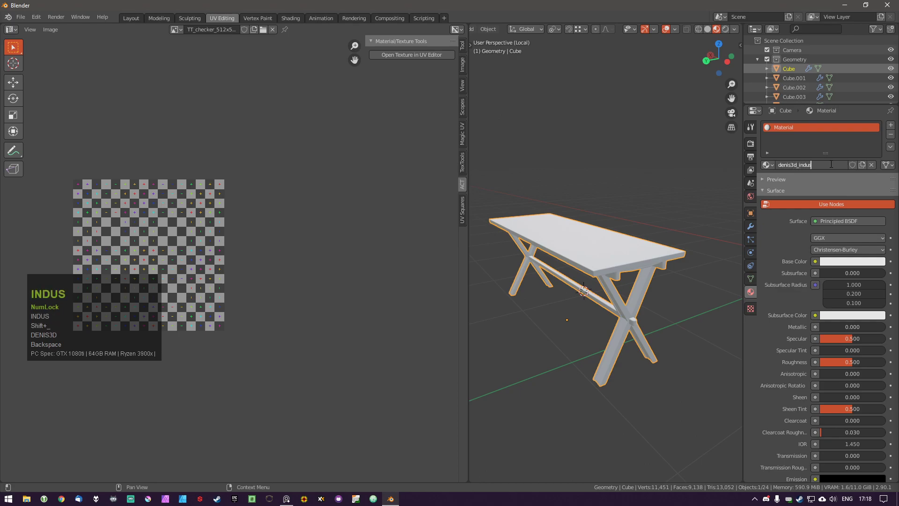
type("_")
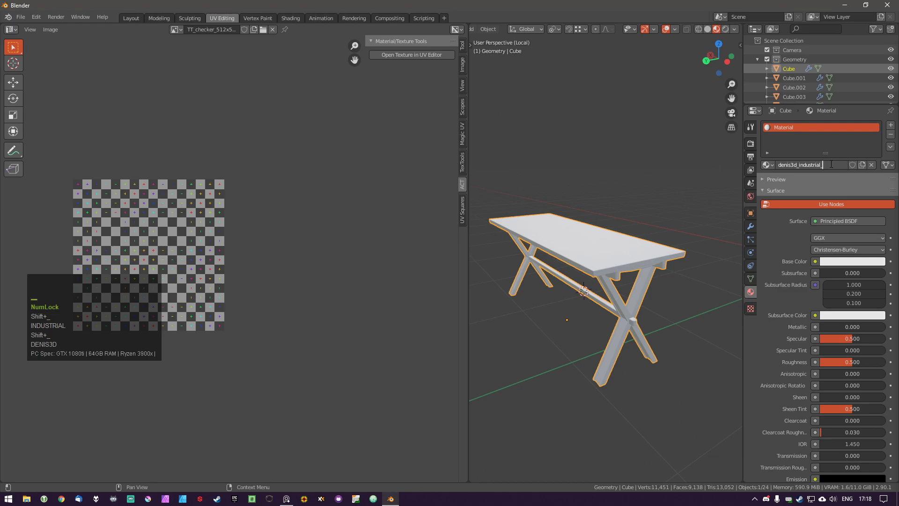
type("table")
key("BackSpace")
type("le")
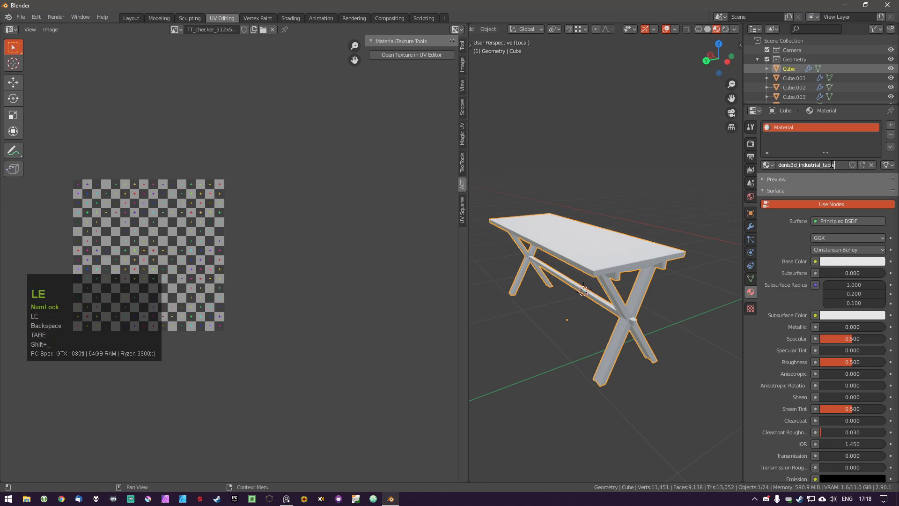
key("BackSpace")
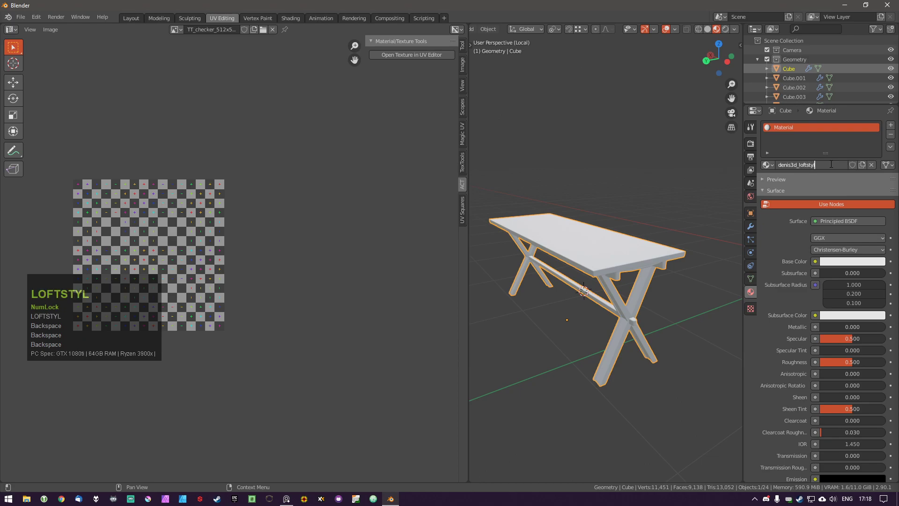
key("BackSpace")
type("_table")
key("Return")
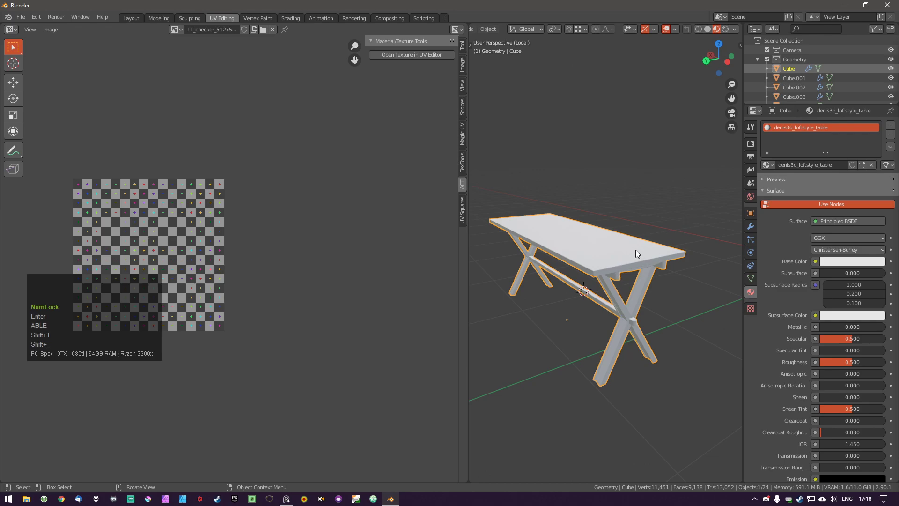
Add the prefix m_ to the material name, making it m_denis3d_loftstyle_table.
left_click(789, 165)
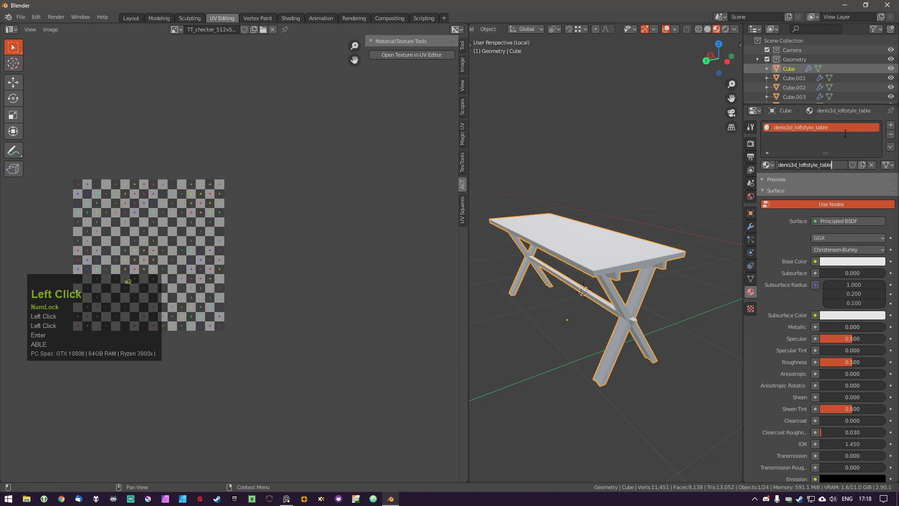
key("Left")
key("Left")
key("Left")
key("Left")
key("Left")
key("Left")
key("Left")
key("Left")
key("Left")
key("Left")
key("Left")
key("Left")
key("Left")
key("Left")
key("Left")
key("Left")
key("Left")
key("Left")
key("Left")
key("Left")
type("M_")
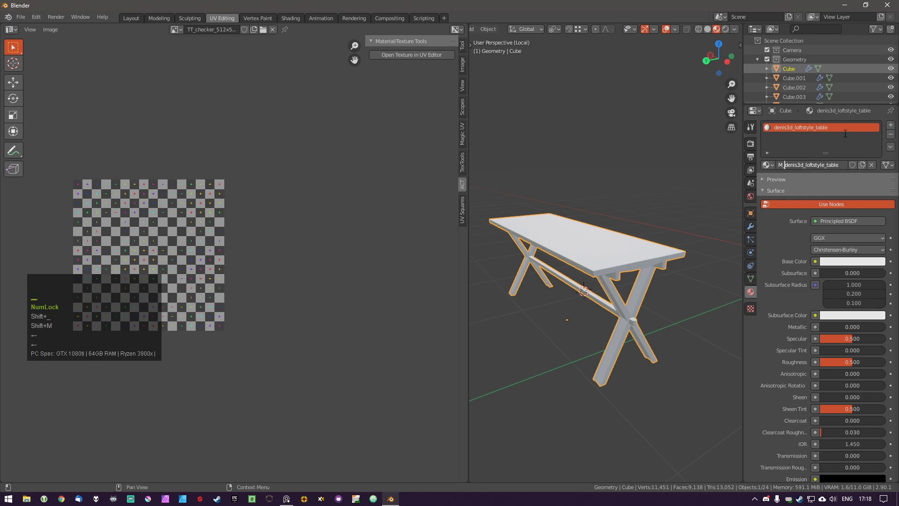
key("BackSpace")
type("m")
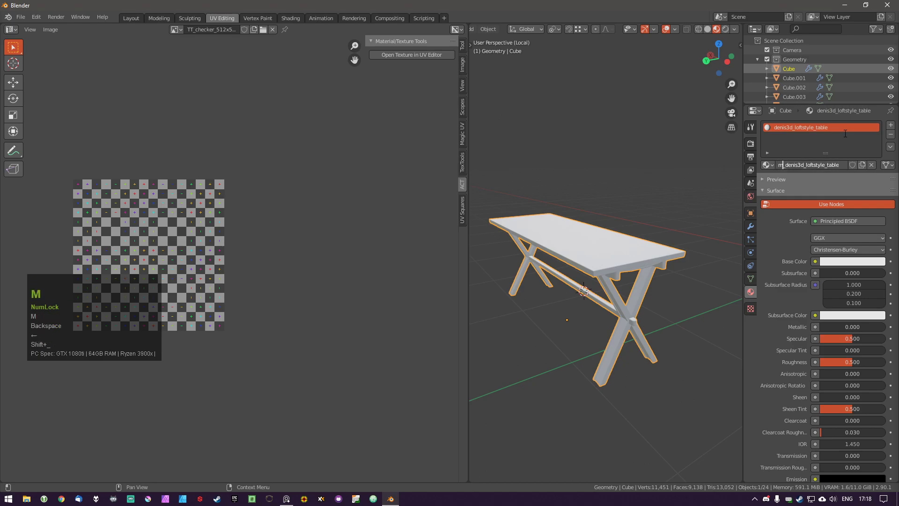
key("Return")
Rename the table object, starting its name with denis3d_loft.
left_click(615, 257)
key("F2")
type("denis3d_loft")
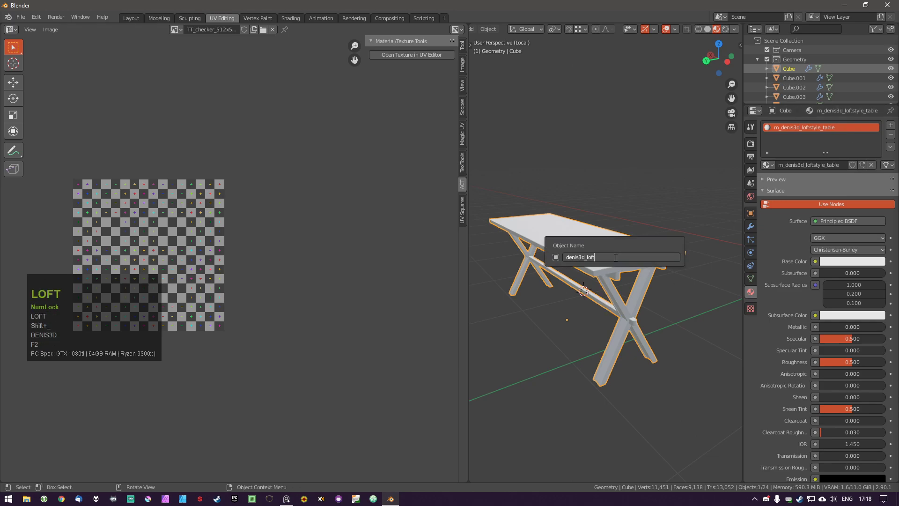
Rename the table object as denis3d_loftstyle_table.
type("style_table")
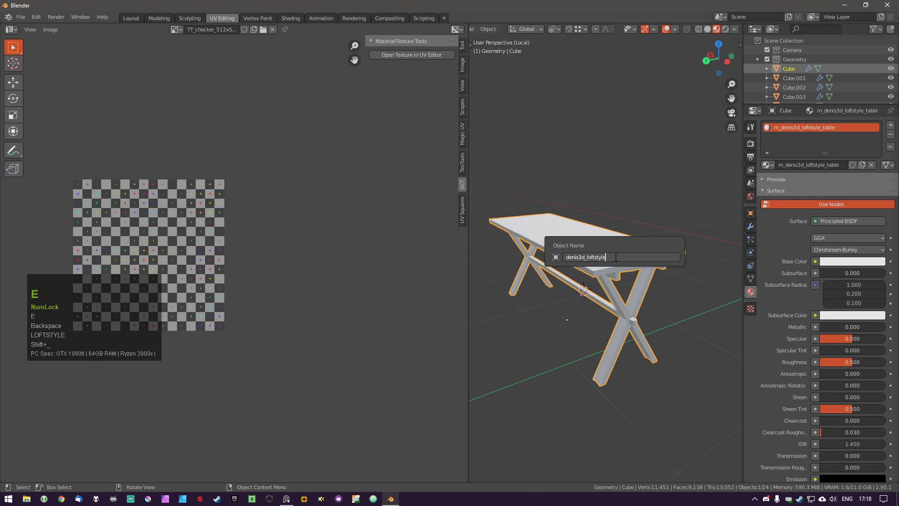
key("Return")
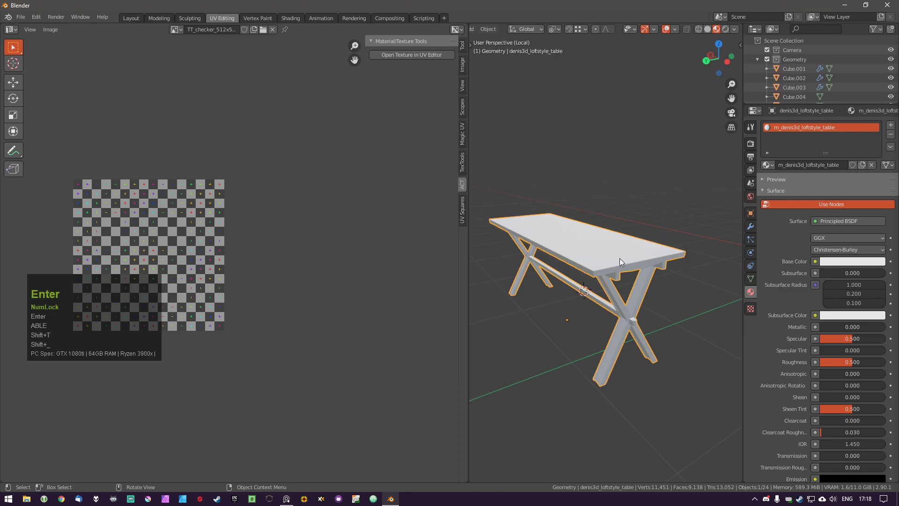
left_click(608, 268)
Switch to the Layout workspace and select the small bench beside the table.
left_click(132, 18)
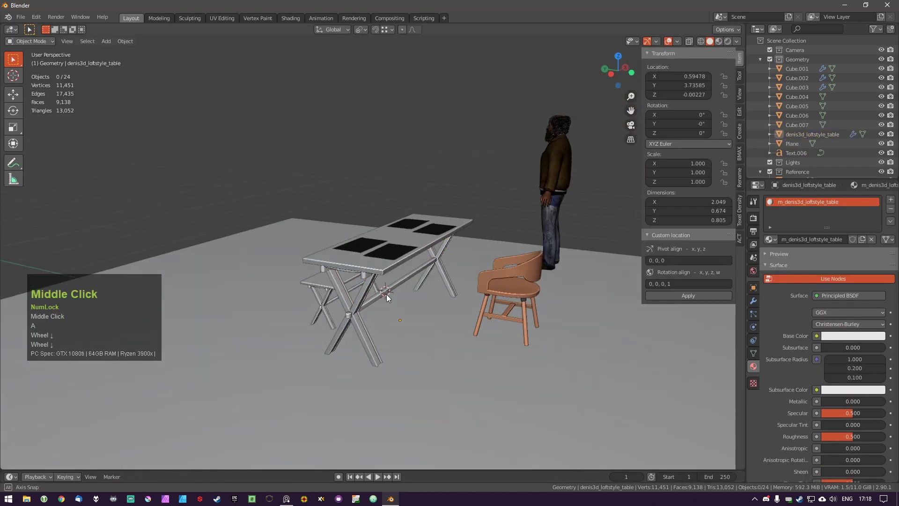
middle_click_drag(386, 294, 355, 294)
left_click(372, 304)
key("g")
right_click(371, 305)
key("a")
left_click(323, 301)
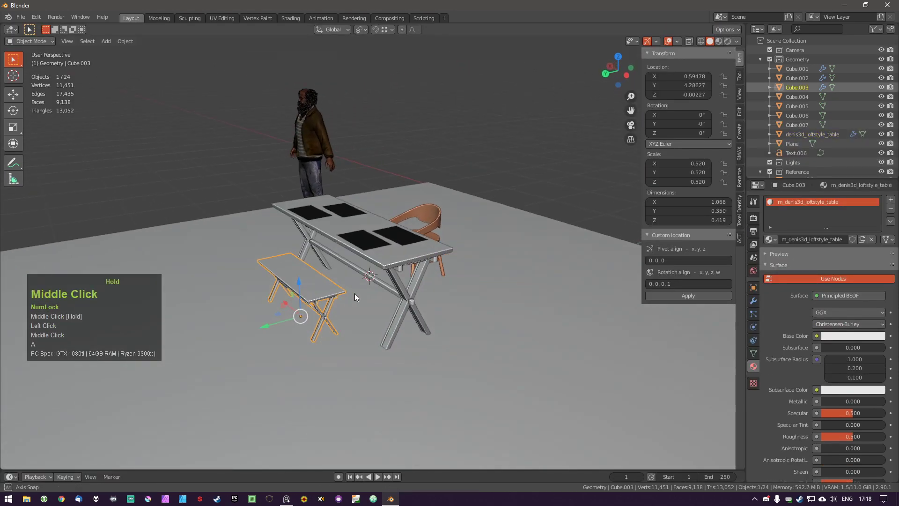
Return to the UV Editing workspace, leave Edit Mode and exit local view.
left_click(222, 18)
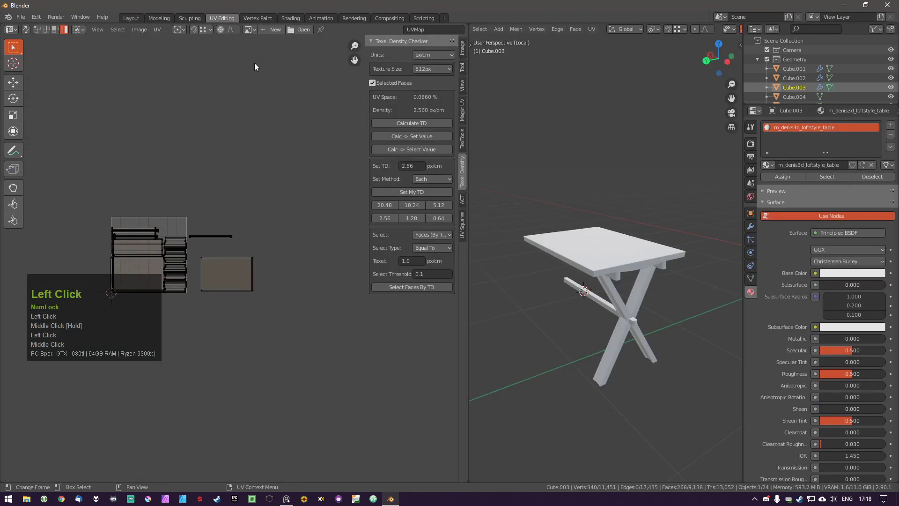
key("Tab")
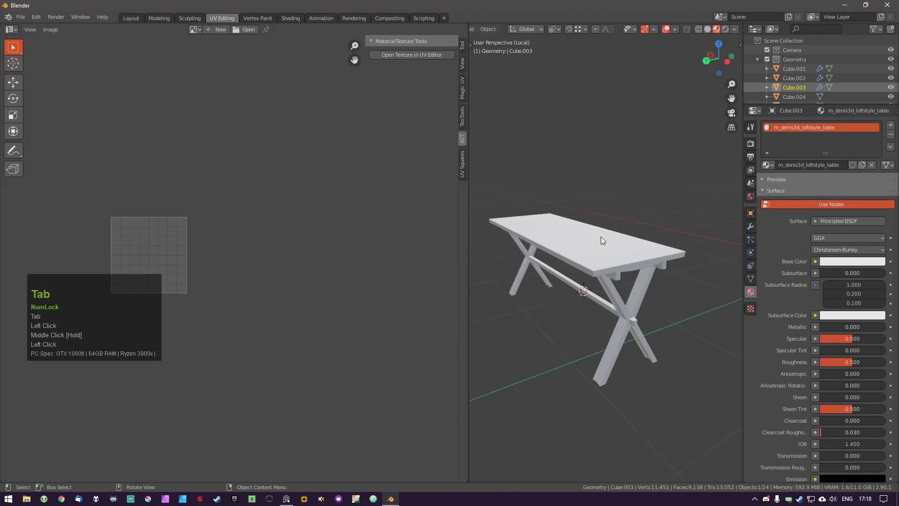
key("KP_Divide")
key("a")
Examine the small bench and its full UV layout in Edit Mode, and return to Object Mode.
middle_click_drag(591, 240, 609, 262, "shift")
middle_click_drag(609, 263, 633, 320)
left_click(633, 316)
key("Tab")
key("a")
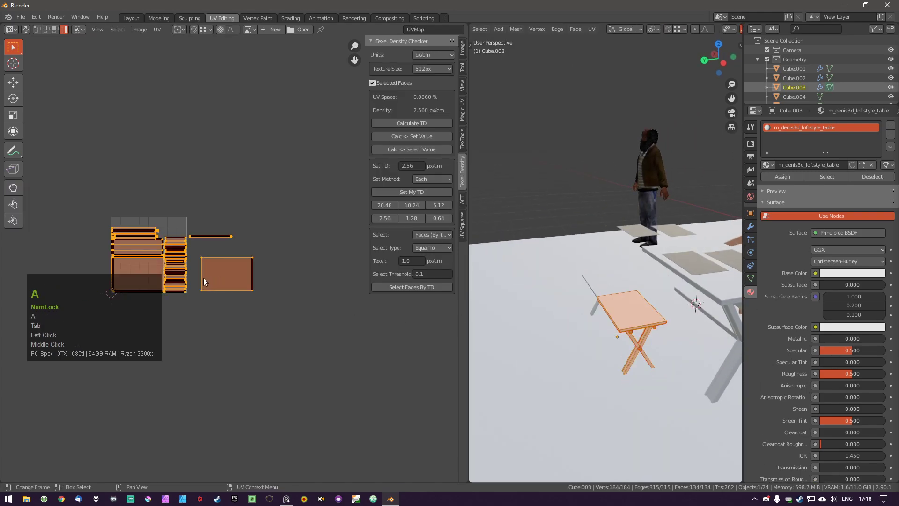
scroll(188, 278, "up", 4)
middle_click_drag(639, 346, 580, 317)
scroll(627, 328, "up", 2)
key("a")
key("Tab")
scroll(576, 327, "down", 2)
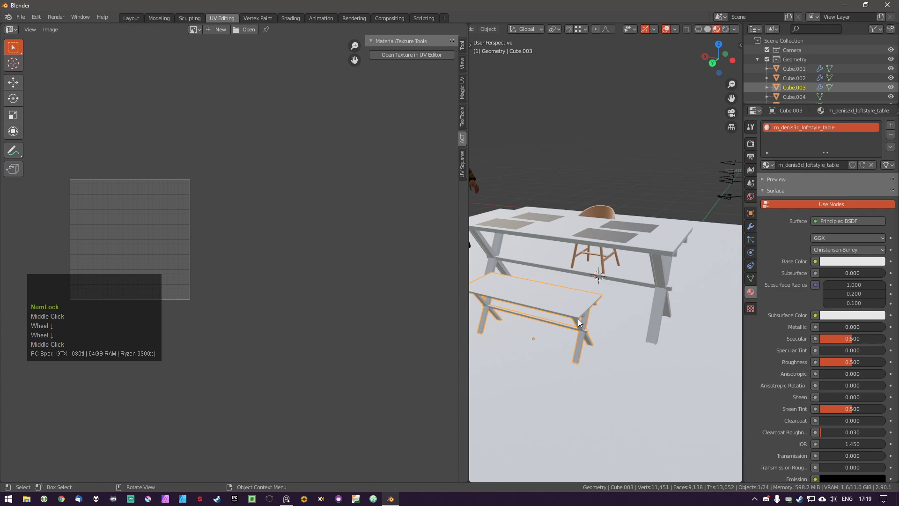
Examine the table, bench and placemats from several sides.
middle_click_drag(582, 311, 599, 320, "shift")
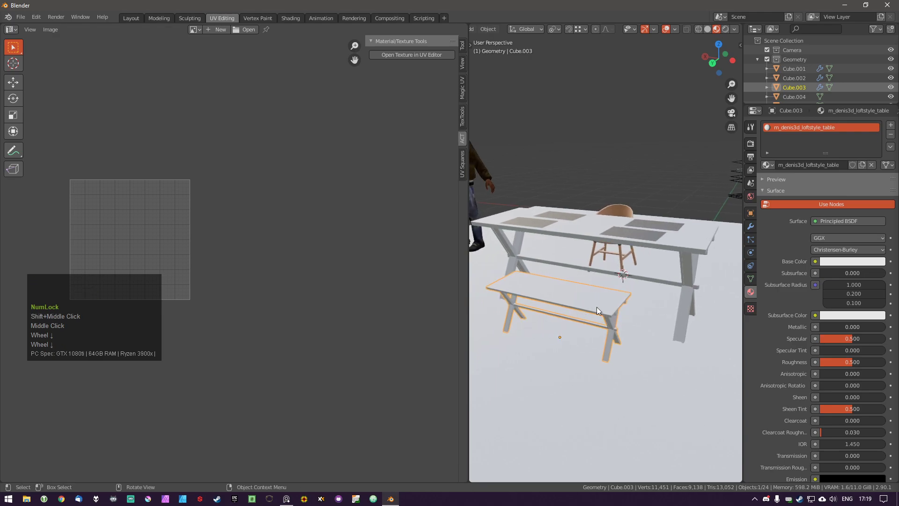
mouse_move(601, 308)
middle_mouse_down()
mouse_move(631, 302)
mouse_move(589, 290)
mouse_move(626, 259)
mouse_move(589, 305)
middle_mouse_up()
scroll(589, 305, "up", 2)
middle_click_drag(637, 319, 559, 302)
scroll(662, 299, "down", 2)
middle_click_drag(682, 281, 652, 318)
middle_click_drag(652, 318, 606, 297)
middle_click_drag(612, 333, 538, 344)
middle_click_drag(539, 344, 575, 345)
middle_click_drag(575, 344, 586, 395)
middle_click_drag(675, 347, 613, 360)
middle_click_drag(606, 358, 576, 370)
Select the placemat at the table's near end and search its available materials for "lof".
left_click(534, 361)
left_click(537, 363)
scroll(602, 337, "up", 2)
left_click(768, 169)
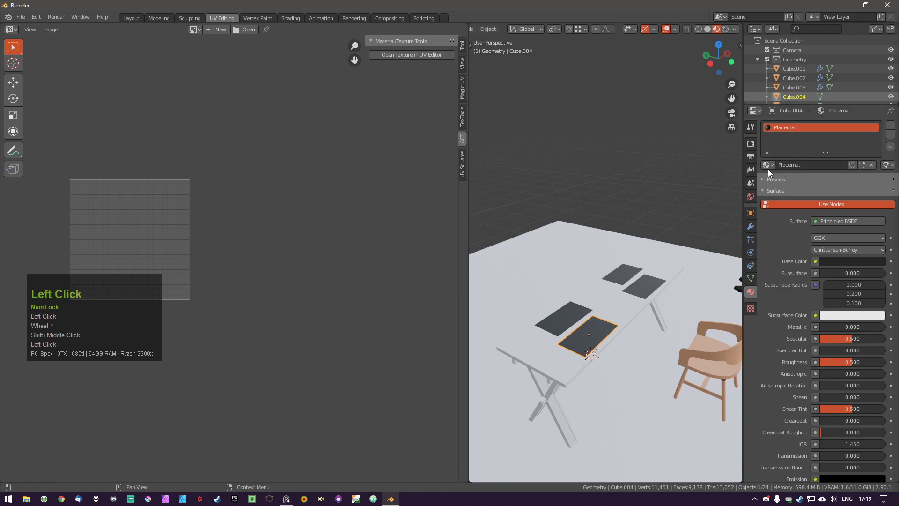
left_click(767, 165)
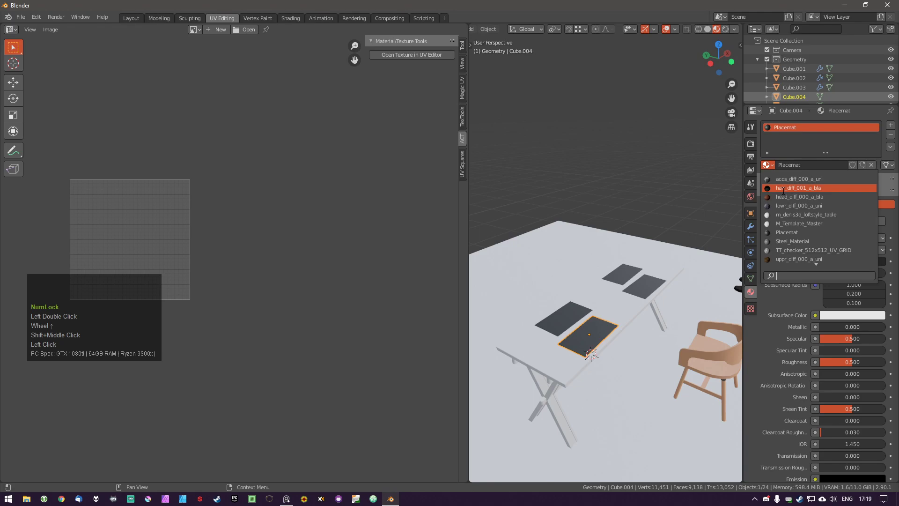
type("lof")
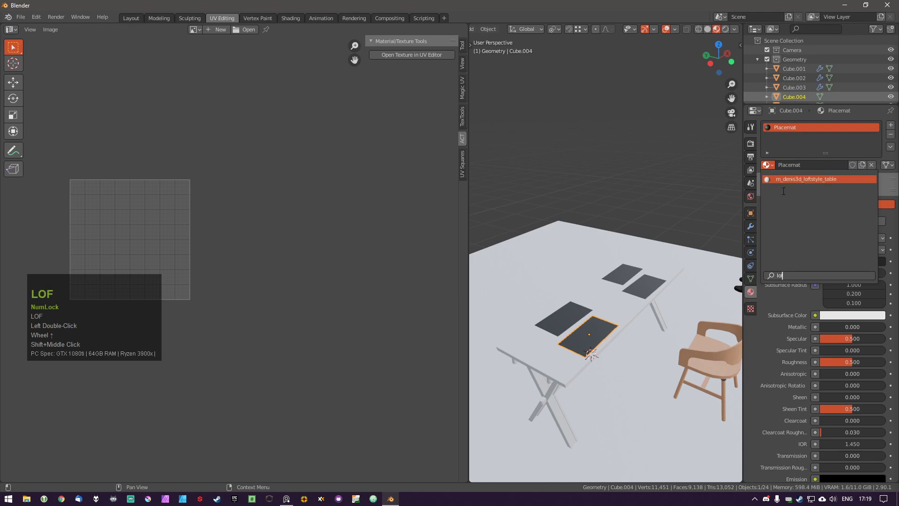
key("Escape")
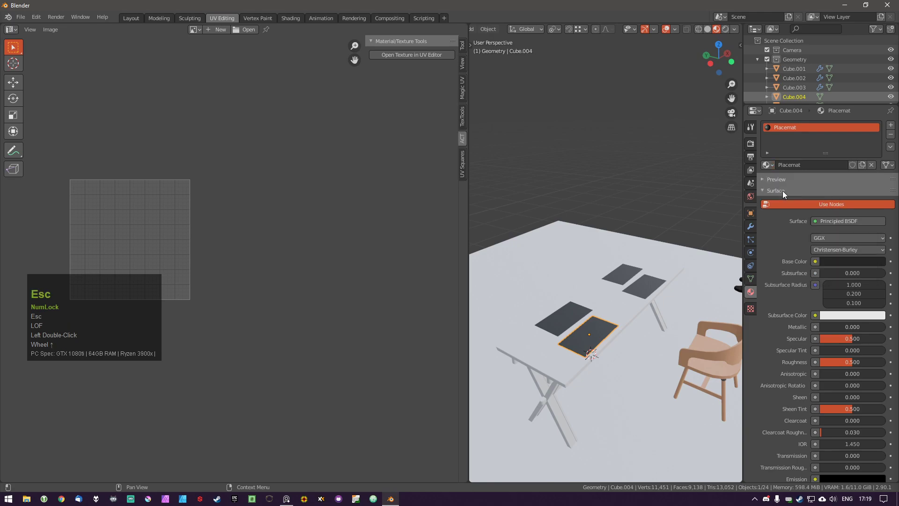
Compare the materials assigned to the large table and the near placemat, leaving the table selected.
left_click(552, 367)
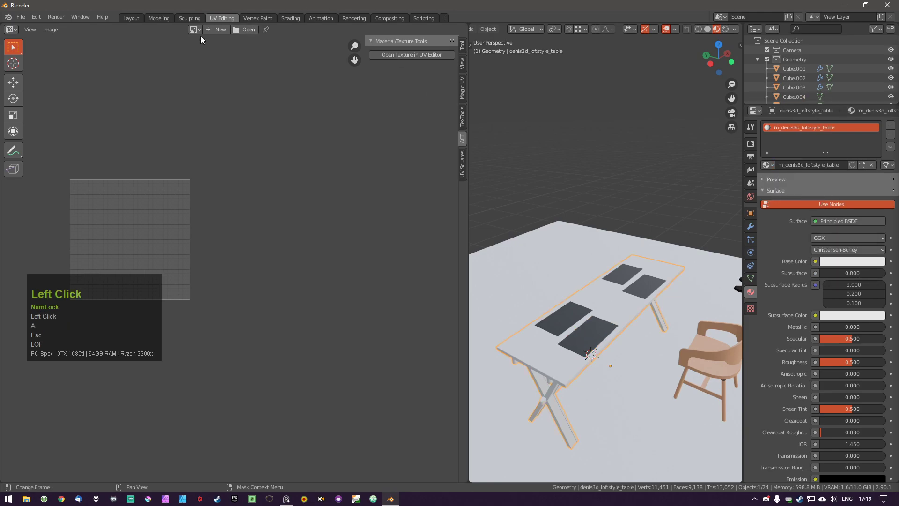
left_click(602, 341)
left_click(602, 340)
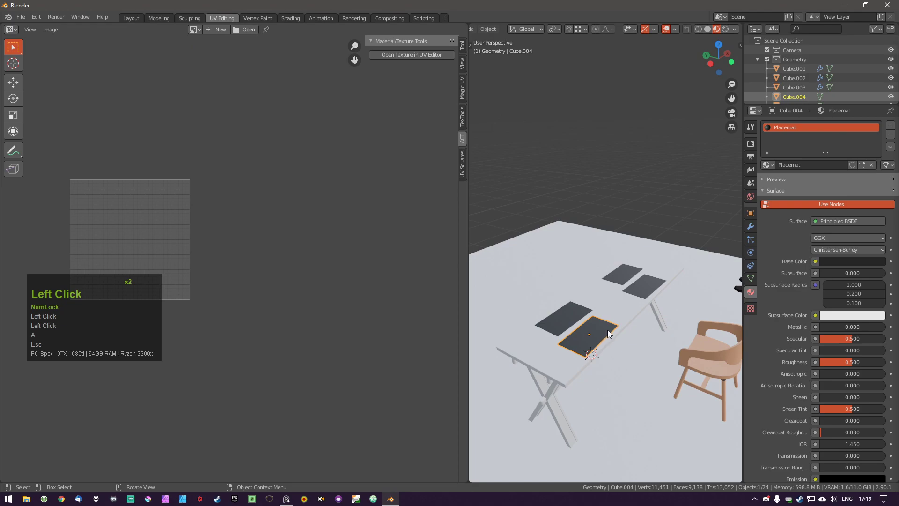
key("g")
right_click(616, 314)
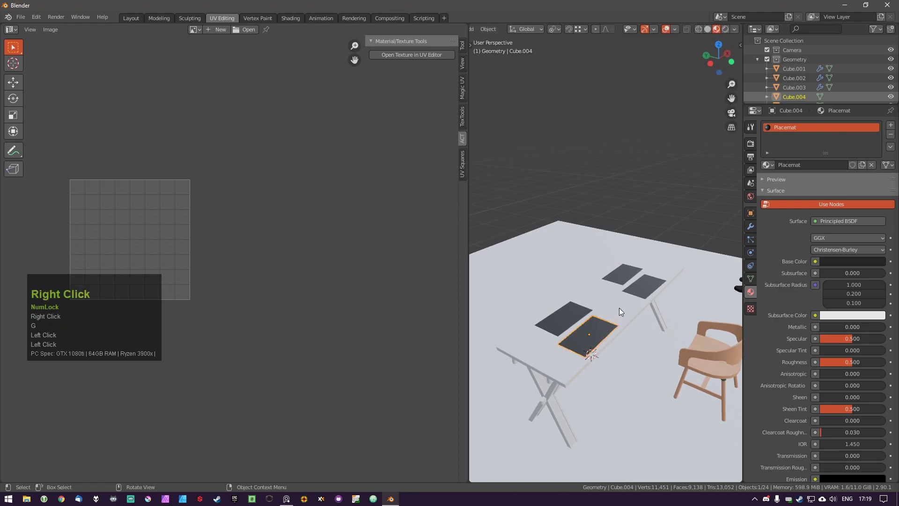
mouse_move(621, 316)
middle_mouse_down()
mouse_move(645, 294)
mouse_move(630, 319)
middle_mouse_up()
left_click(584, 314)
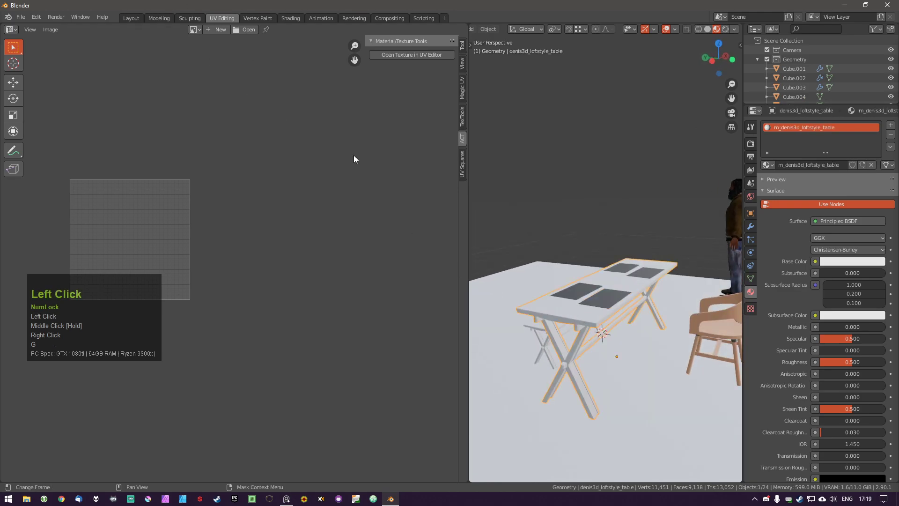
Put the large table into Edit Mode from the Layout workspace and return to UV Editing.
left_click(131, 17)
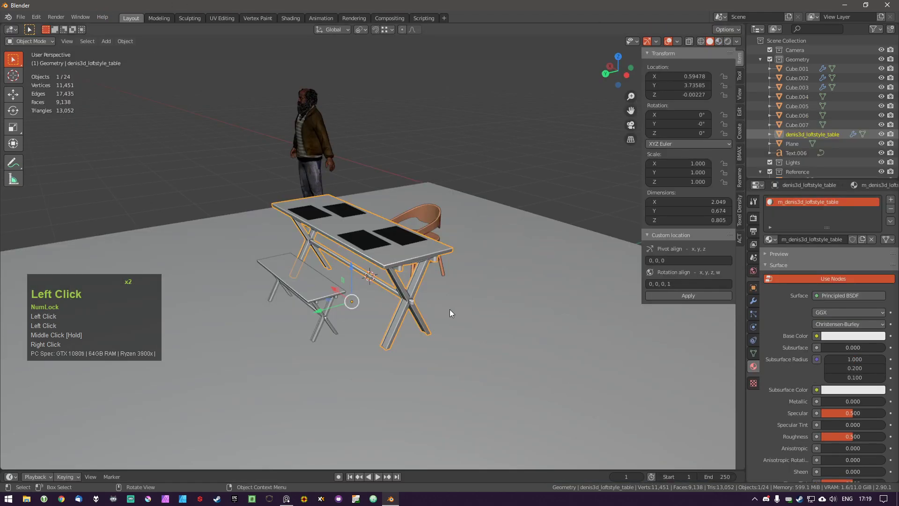
middle_click_drag(455, 311, 417, 272)
key("Tab")
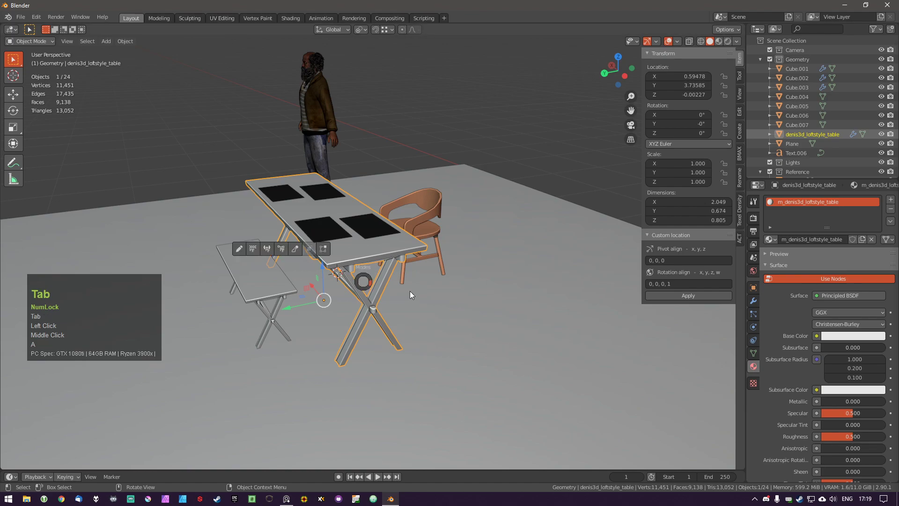
left_click(220, 18)
Examine the table's crossed legs, seams and underside up close.
key("a")
middle_click_drag(185, 190, 193, 213)
scroll(178, 187, "up", 2)
key("a")
middle_click_drag(577, 349, 584, 300)
scroll(591, 333, "up", 2)
key("a")
scroll(586, 323, "up", 2)
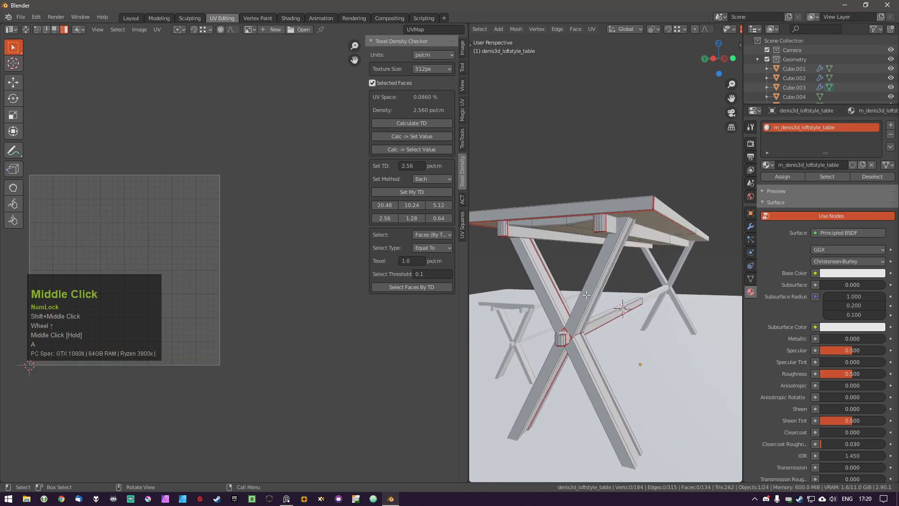
left_click(598, 268)
key("a")
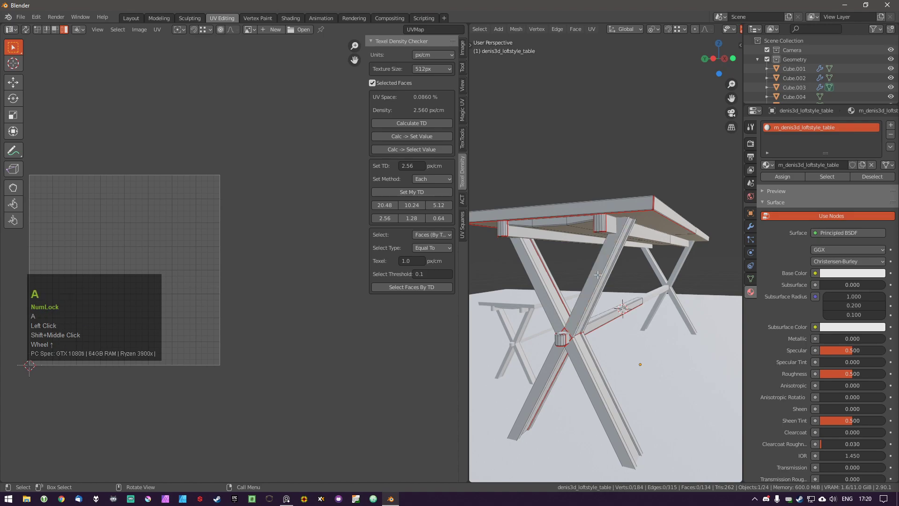
scroll(594, 275, "up", 1)
mouse_move(606, 257)
middle_mouse_down()
mouse_move(599, 259)
mouse_move(618, 249)
middle_mouse_up()
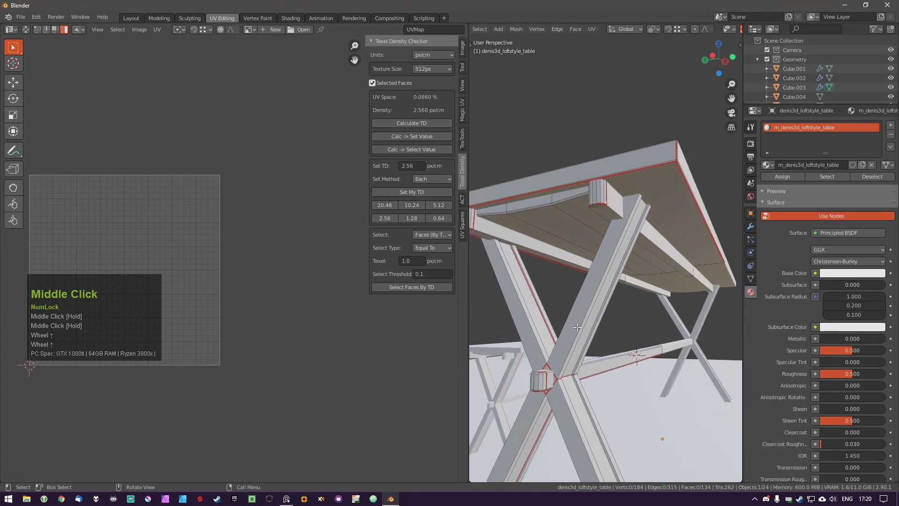
Select the table's entire mesh and examine its UV islands alongside the legs and underside.
key("l")
key("a")
key("a")
middle_click_drag(123, 218, 153, 221, "shift")
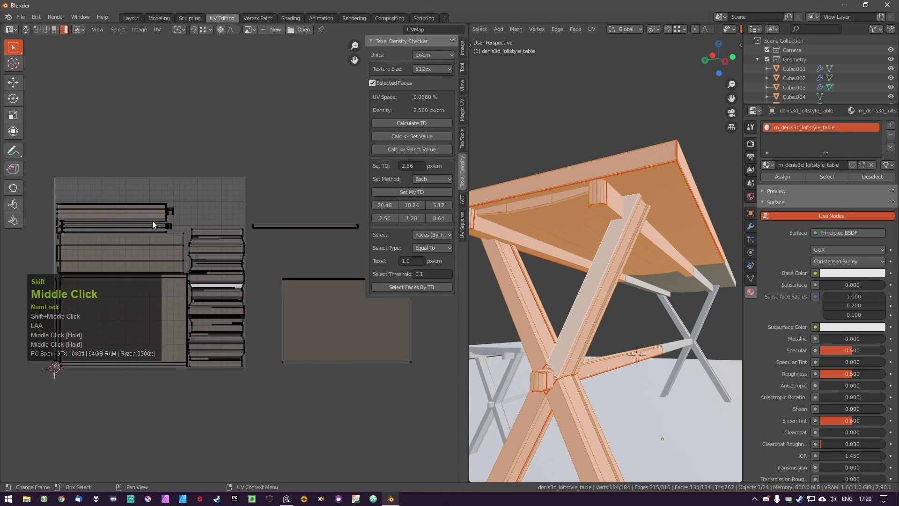
middle_click_drag(574, 276, 644, 233, "shift")
mouse_move(642, 192)
middle_mouse_down()
mouse_move(684, 215)
mouse_move(665, 181)
mouse_move(642, 184)
middle_mouse_up()
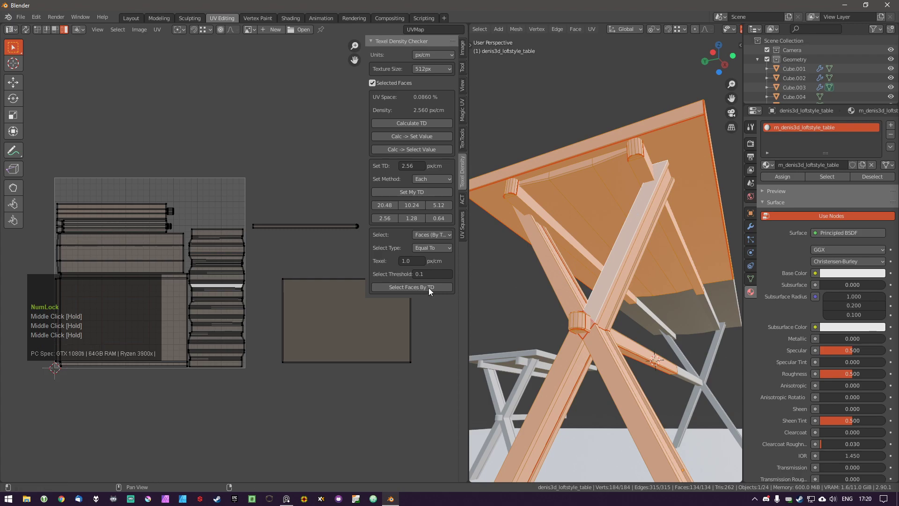
Try to rotate the large tabletop UV island by -90° and move it within the UV square.
left_click(176, 332)
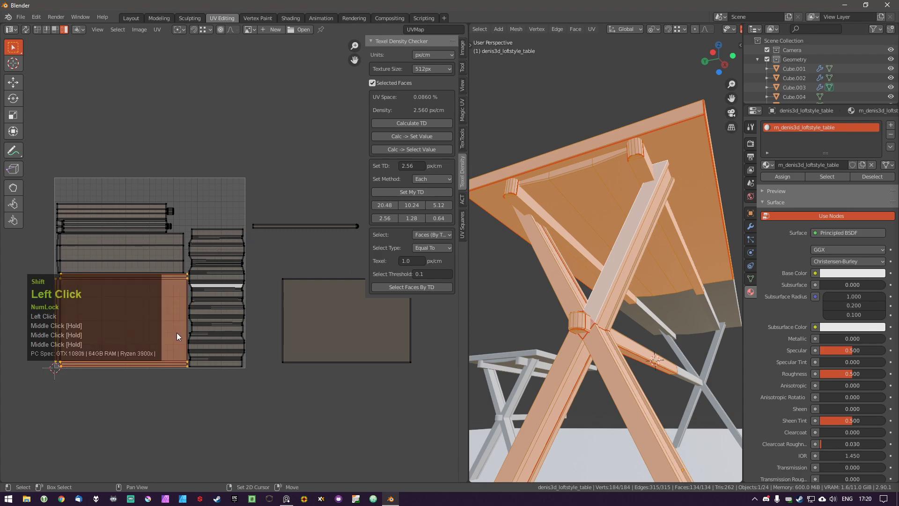
middle_click_drag(242, 328, 286, 305)
key("r")
key("ctrl")
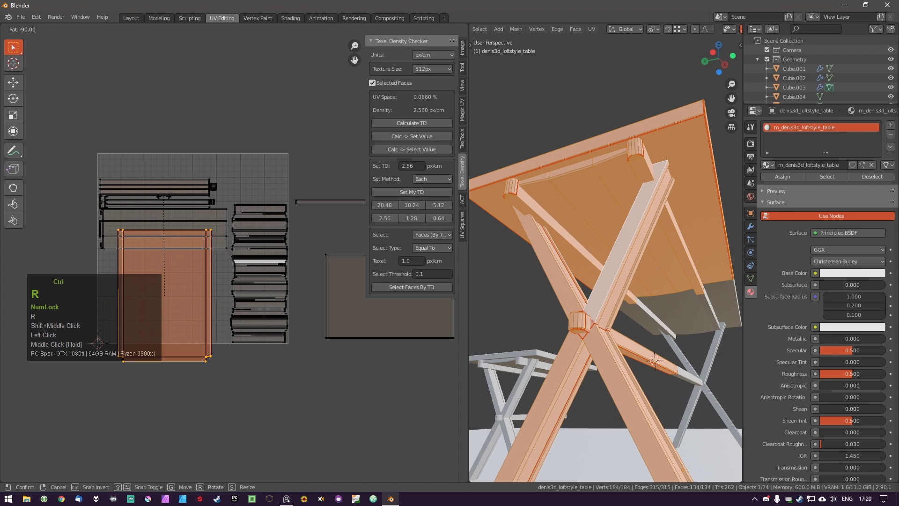
left_click(163, 196)
key("g")
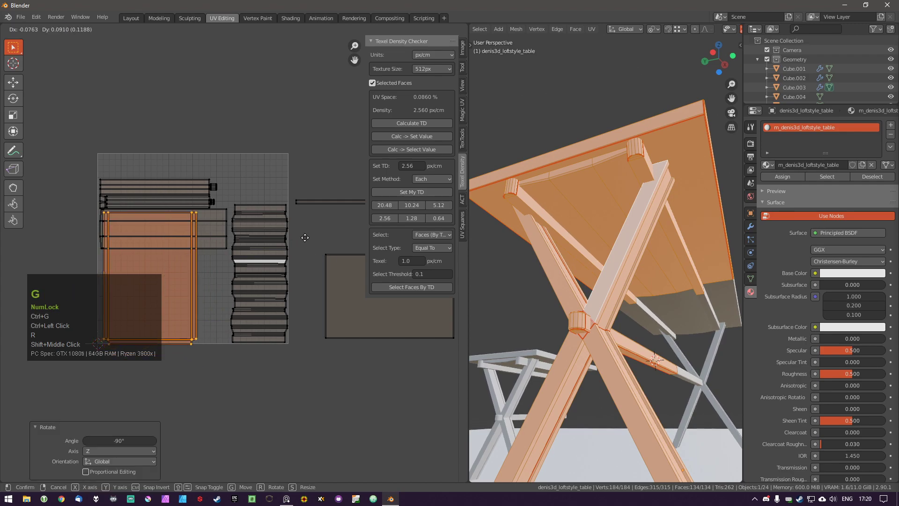
right_click(305, 236)
key("ctrl+z")
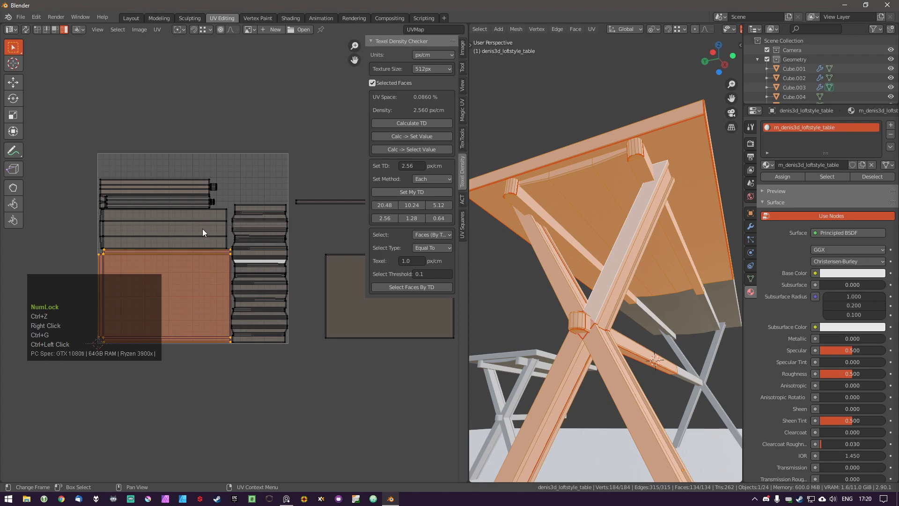
middle_click_drag(211, 223, 174, 226)
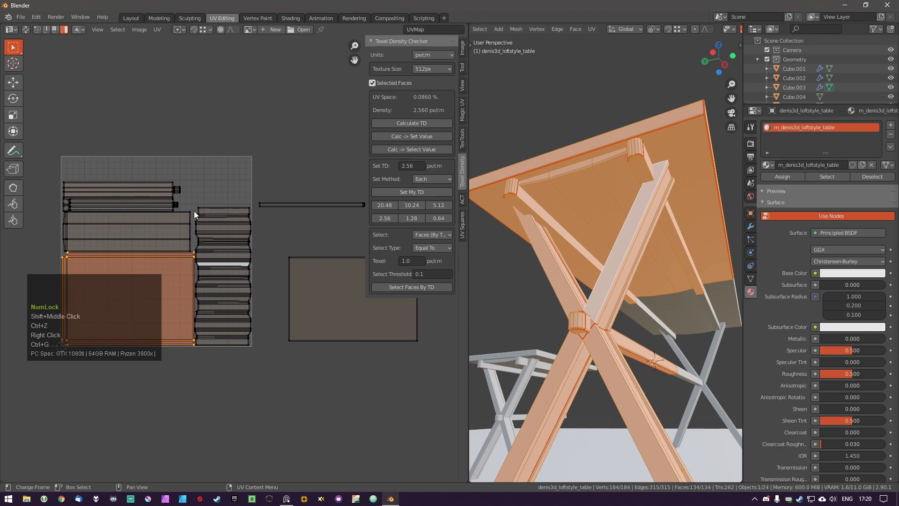
left_click_drag(44, 165, 201, 249)
key("s")
right_click(197, 244)
key("a")
Scale the long thin beam UV islands, including the strip outside the UV square, by 1.05 and reposition them.
left_click_drag(46, 167, 192, 210)
left_click_drag(247, 194, 369, 204, "shift")
key("s")
left_click(335, 236)
key("g")
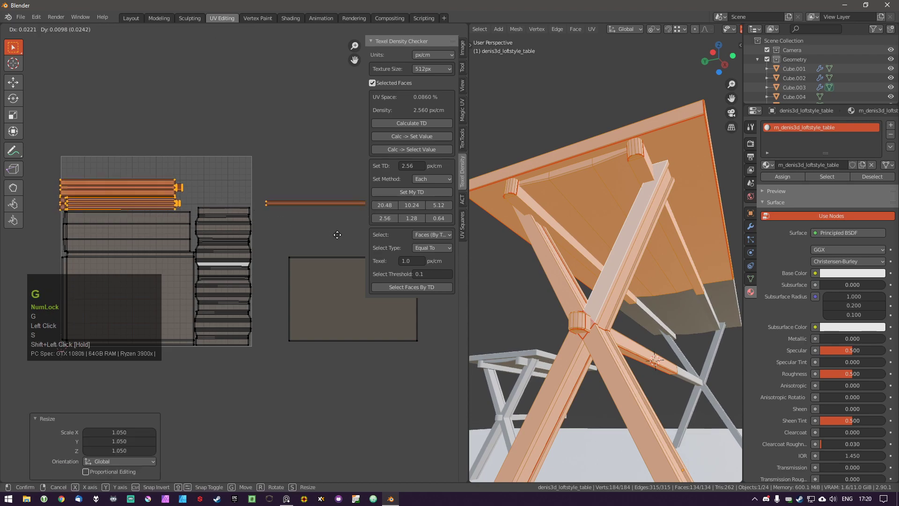
left_click(355, 232)
Scale the selected beam UV islands by 1.025 and move them 0.01723 in X and -0.00246 in Y.
key("s")
left_click(364, 232)
key("g")
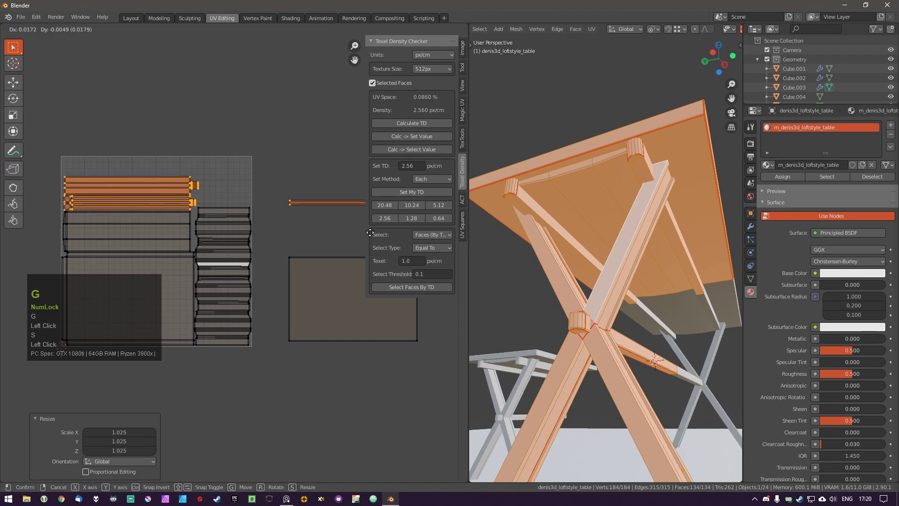
left_click(370, 231)
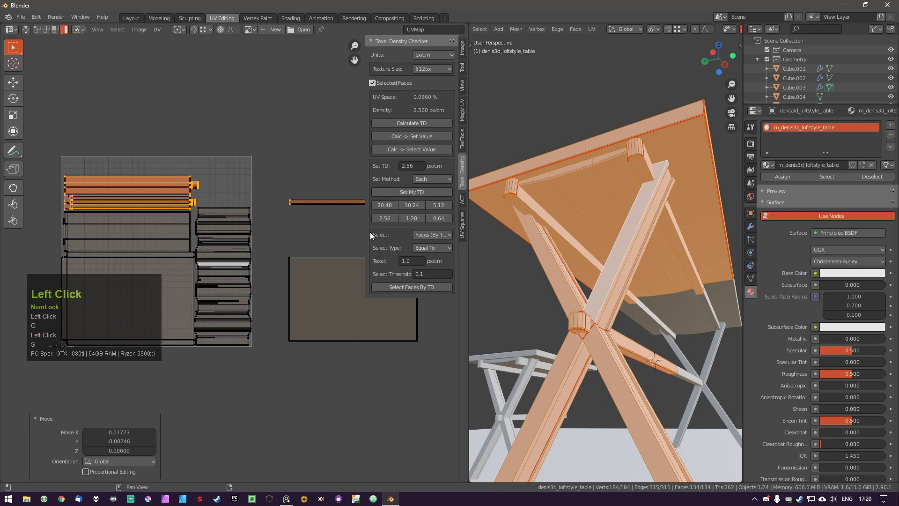
Select the uppermost leg UV island and examine the stacked leg islands up close.
key("alt+a")
left_click(226, 215)
scroll(221, 245, "up", 5)
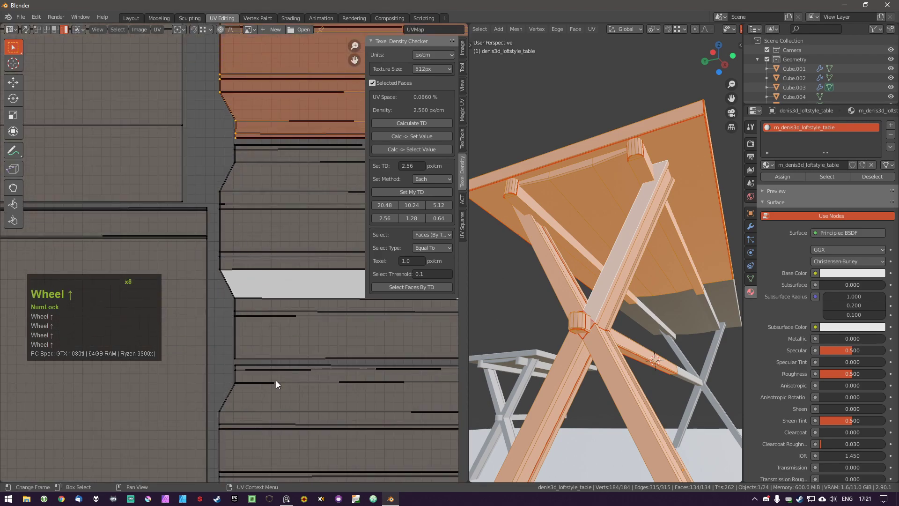
scroll(209, 261, "down", 3)
middle_click_drag(223, 255, 245, 281)
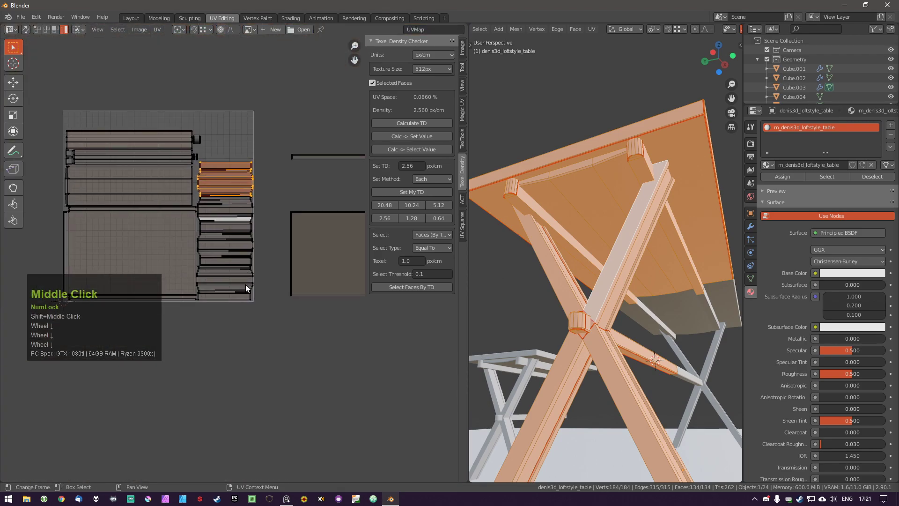
Return the table to Object Mode and view it from its end.
key("Tab")
scroll(547, 319, "down", 2)
middle_click_drag(546, 320, 581, 281)
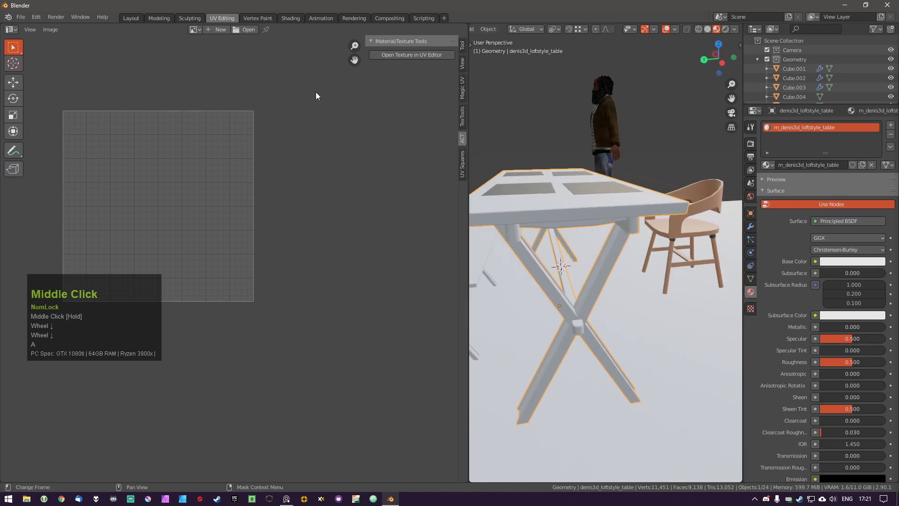
Select the placemats on the table and rename the object denis3d_loftstyle_placemants.
scroll(555, 217, "down", 2)
middle_click_drag(555, 217, 621, 262)
left_click(633, 258)
key("F2")
type("d")
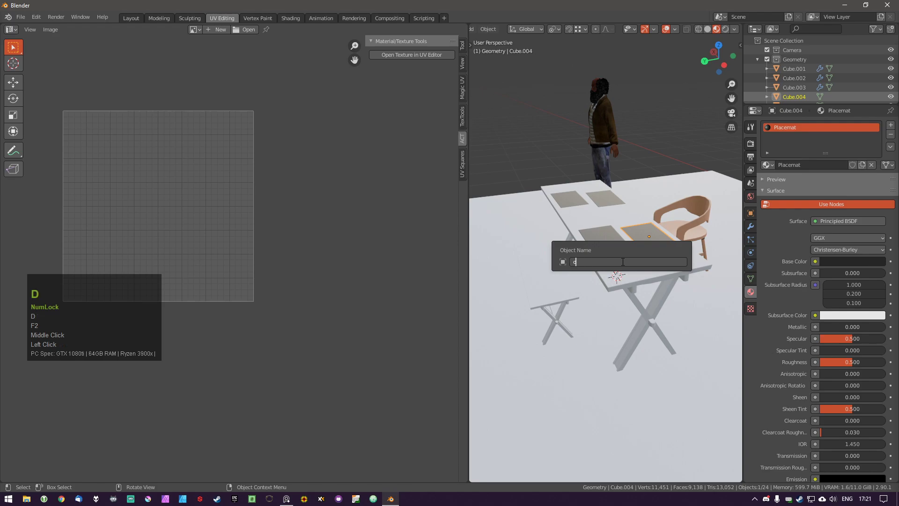
type("enis3d_placemats")
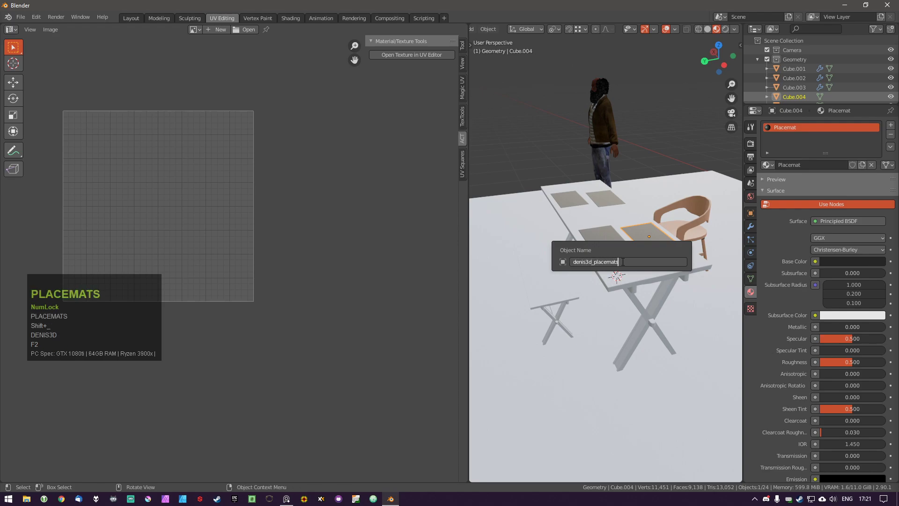
key("BackSpace")
key("BackSpace")
key("BackSpace")
key("BackSpace")
key("BackSpace")
key("BackSpace")
key("BackSpace")
key("BackSpace")
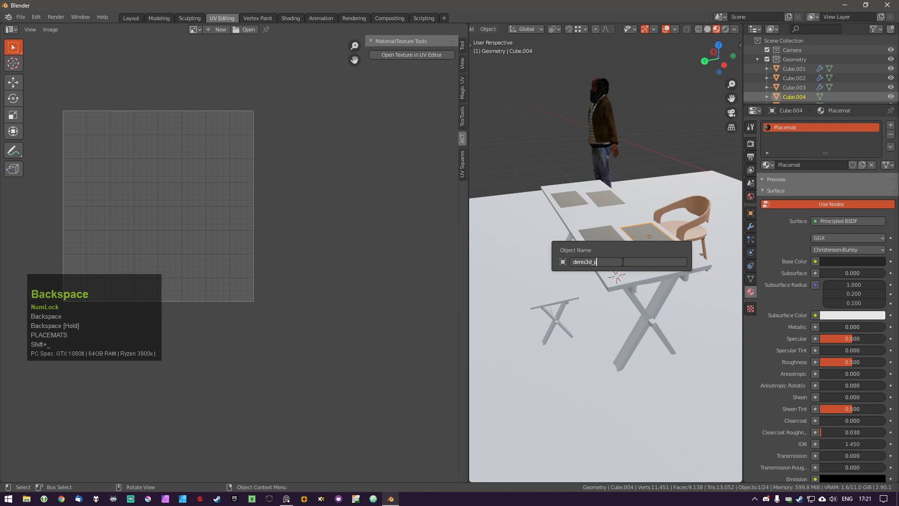
key("BackSpace")
type("loftstyle")
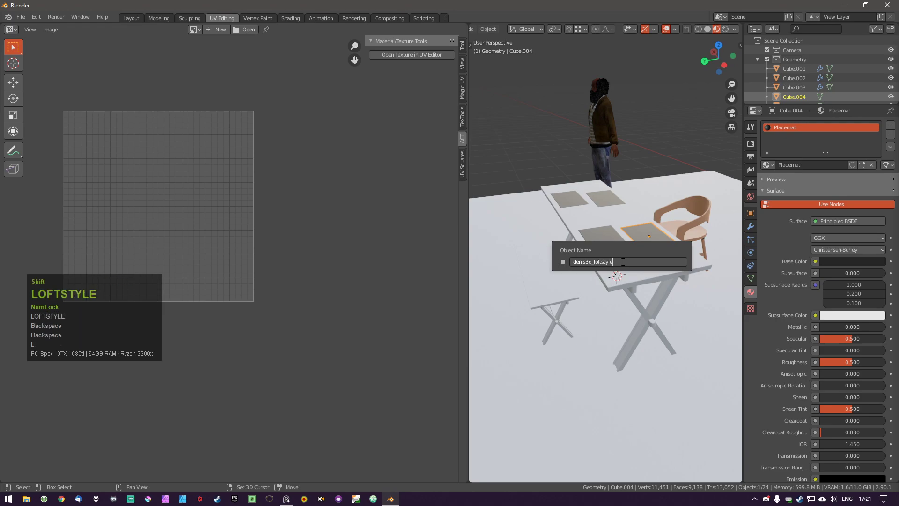
type("_plas")
key("BackSpace")
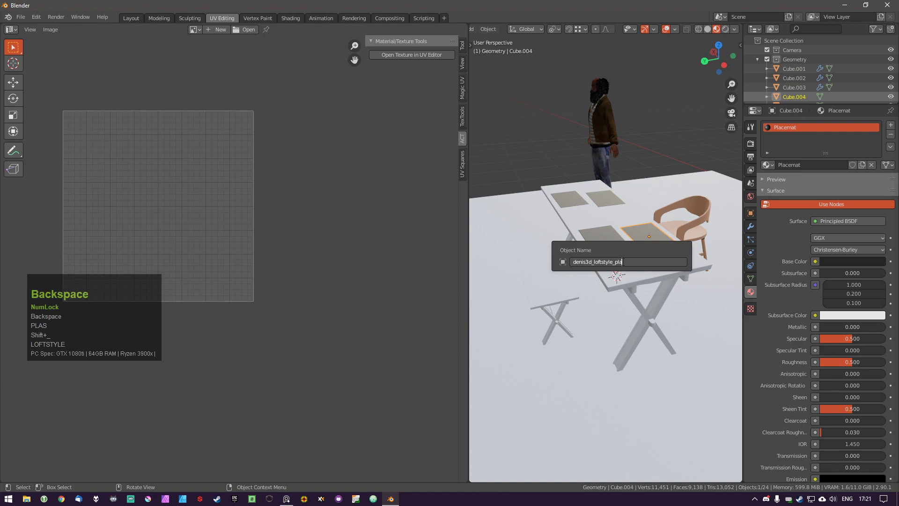
type("cemants")
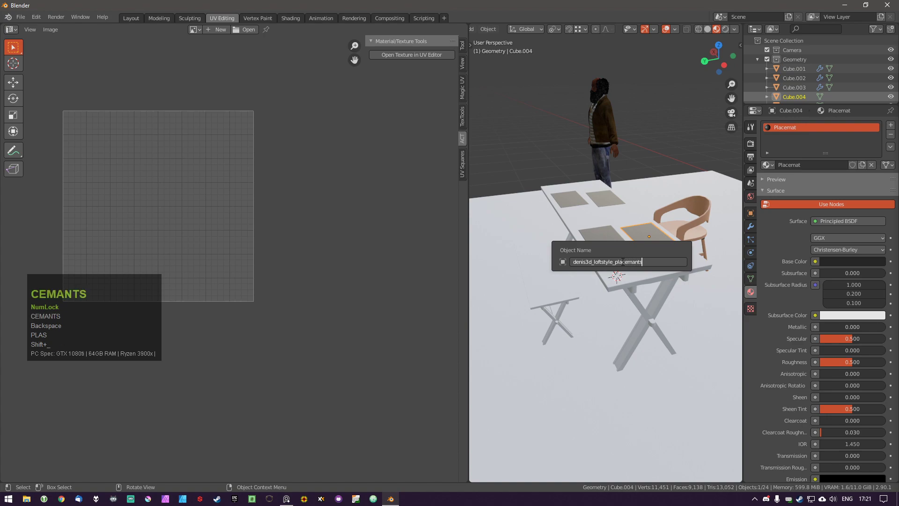
key("Return")
Copy the placemats' object name and rename their material m_denis3d_loftstyle_placemants.
scroll(619, 247, "up", 1)
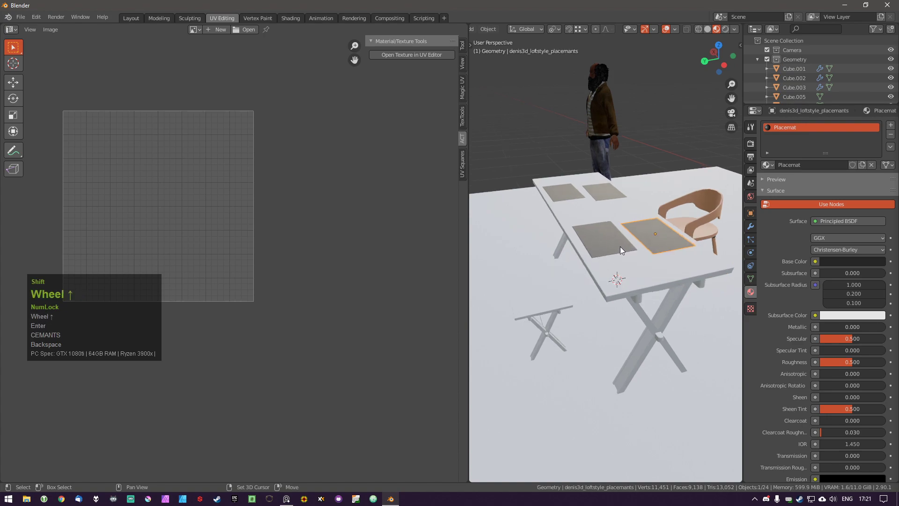
middle_click_drag(620, 247, 644, 244, "shift")
key("F2")
key("Escape")
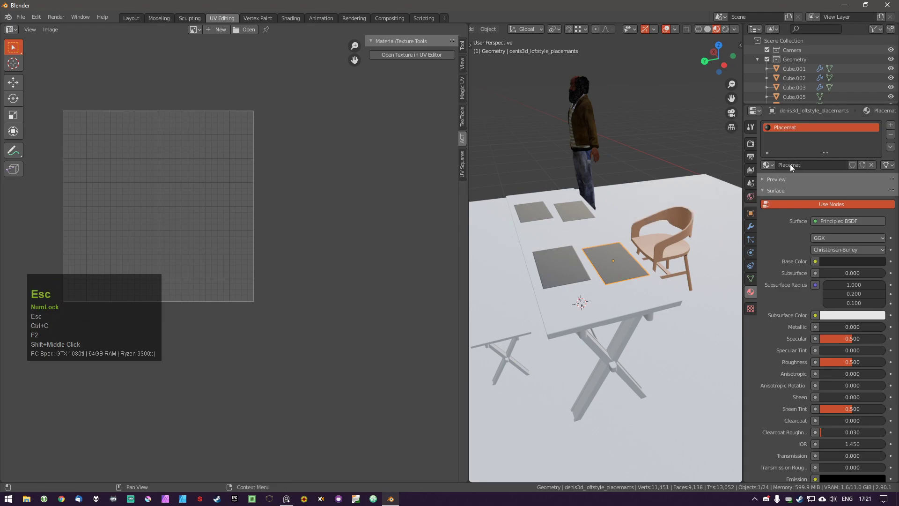
double_click(816, 165)
type("denis3d_loftstyle_placemants")
key("Left")
key("Left")
key("Left")
key("Left")
key("Left")
key("Left")
key("Left")
key("Left")
key("Left")
key("Left")
key("Left")
key("Left")
key("Left")
type("m_")
key("Return")
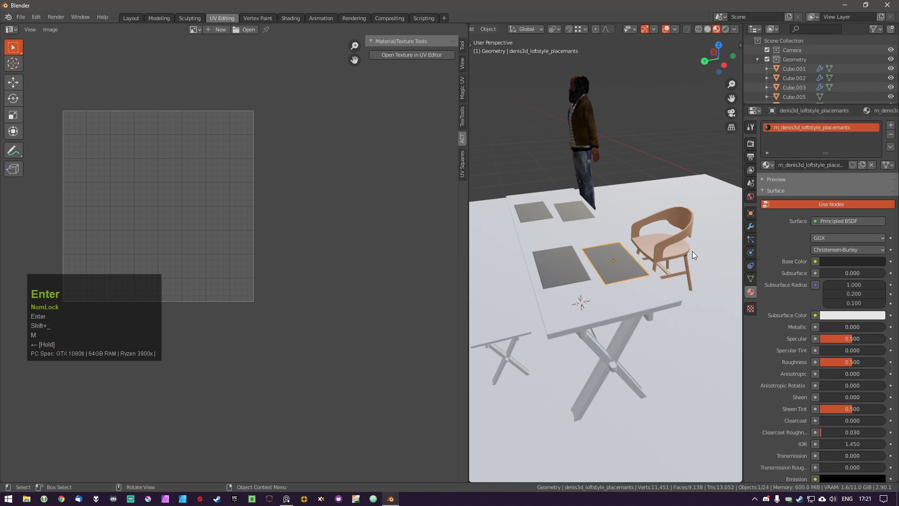
Unwrap all the placemats' faces in Edit Mode with the Conformal method.
key("Tab")
key("a")
key("a")
key("u")
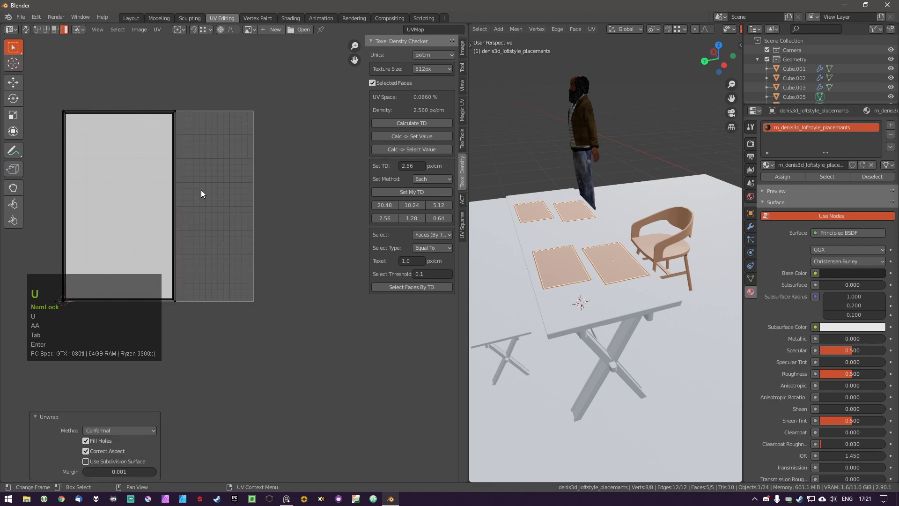
middle_click_drag(192, 203, 224, 222, "shift")
key("b")
left_click_drag(193, 92, 225, 309)
key("g")
middle_click(287, 274)
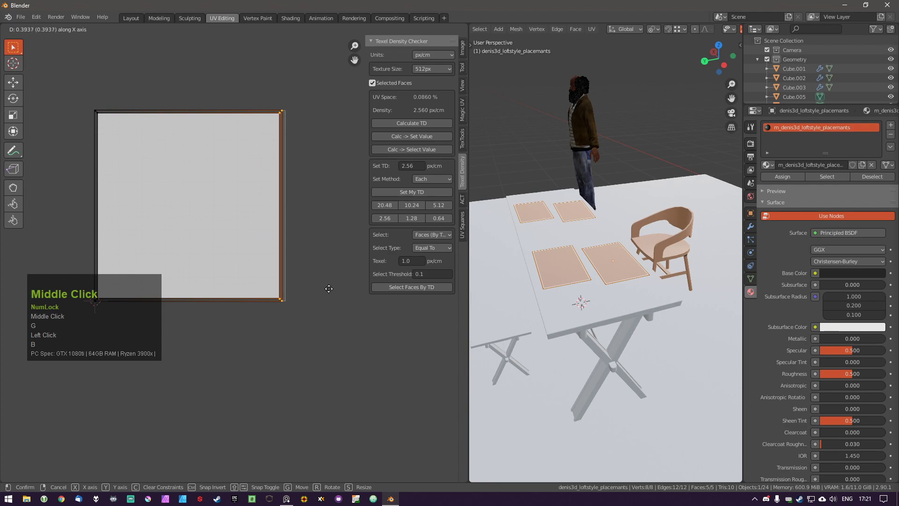
right_click(326, 286)
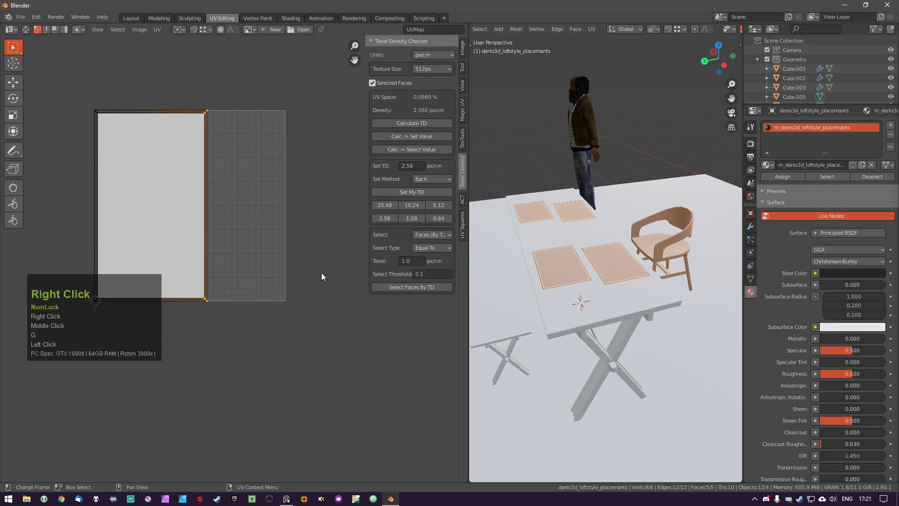
Stretch all the placemats' UVs to fill the whole UV square with the TexTools Fill operation.
key("Tab")
key("Tab")
key("a")
key("a")
left_click(465, 201)
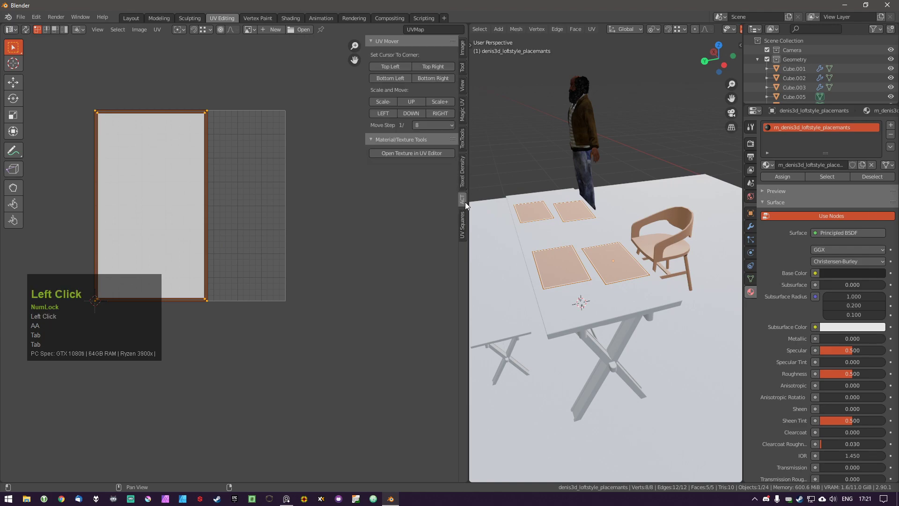
left_click(462, 140)
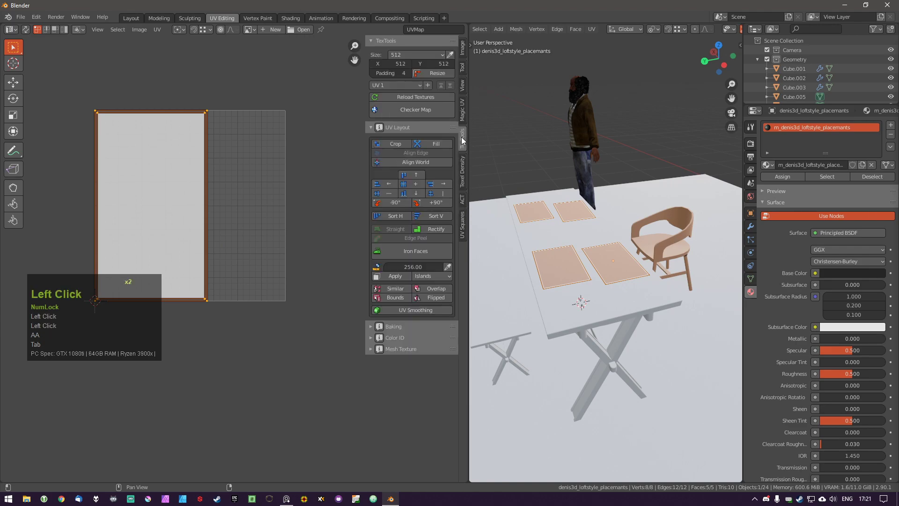
left_click(395, 144)
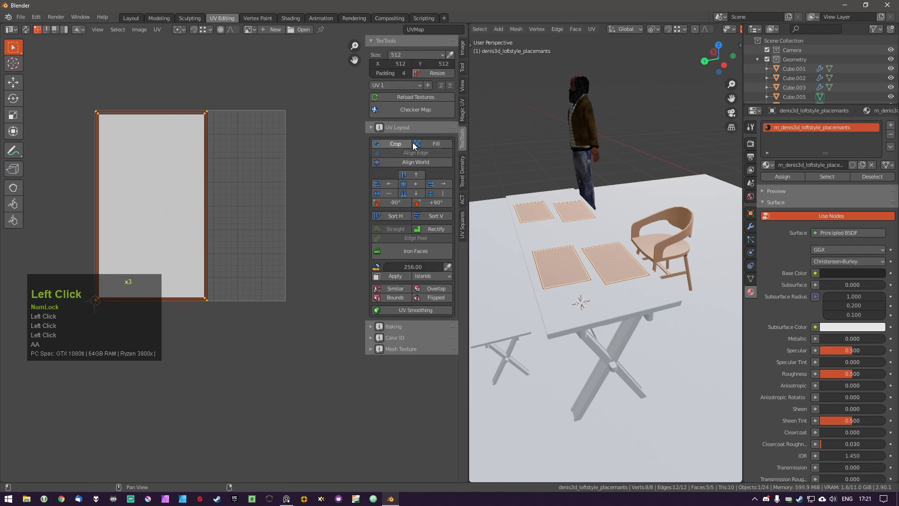
key("ctrl+z")
left_click(435, 144)
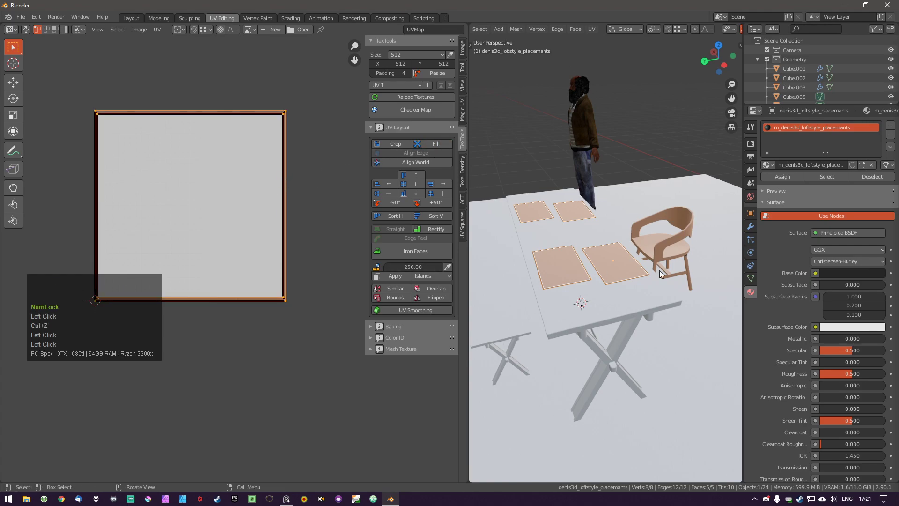
Return to Object Mode, select the chair's seat and backrest, and switch to the Layout workspace.
key("Tab")
key("a")
middle_click_drag(622, 260, 652, 295, "shift")
left_click(674, 293)
left_click(131, 17)
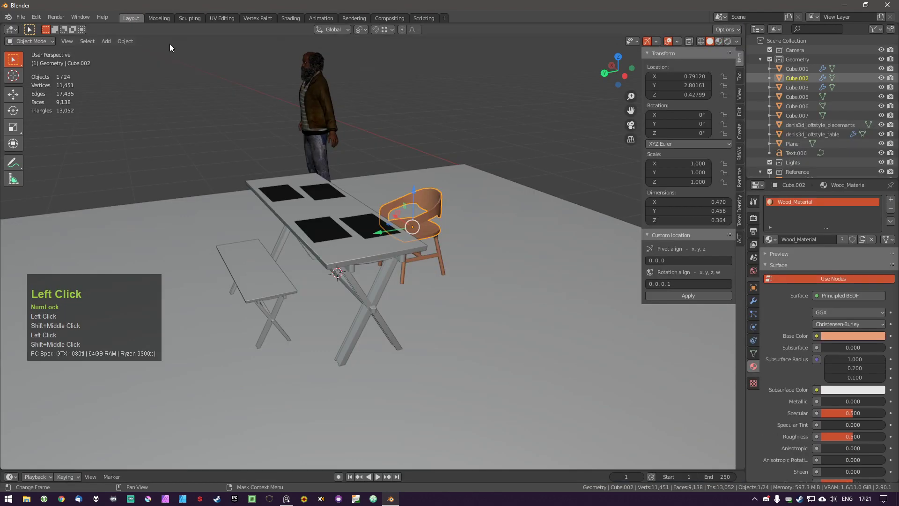
Examine the chair's seat and leg parts, their materials and their construction from several sides.
key("a")
middle_click_drag(444, 252, 415, 234)
scroll(436, 202, "up", 2)
left_click(453, 175)
middle_click_drag(454, 176, 439, 264, "shift")
left_click(438, 314)
key("a")
middle_click_drag(443, 367, 467, 362)
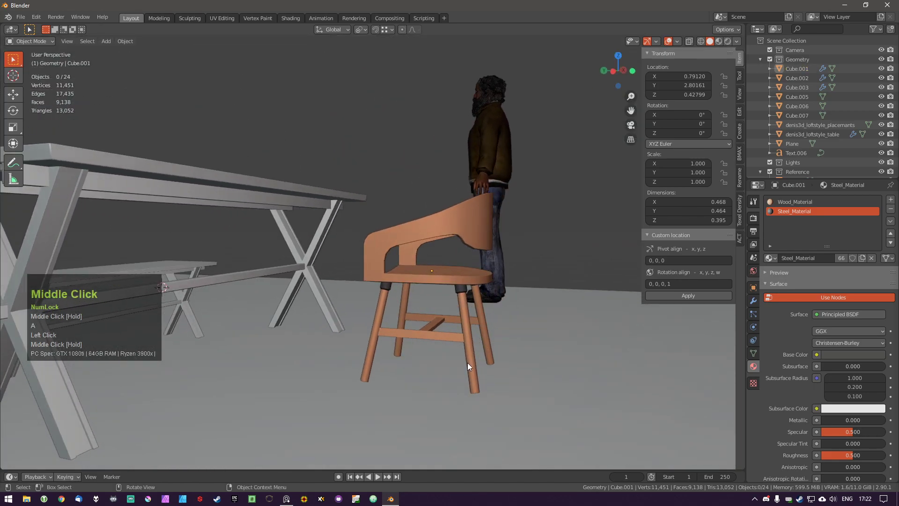
middle_click_drag(335, 311, 353, 339, "shift")
left_click(20, 16)
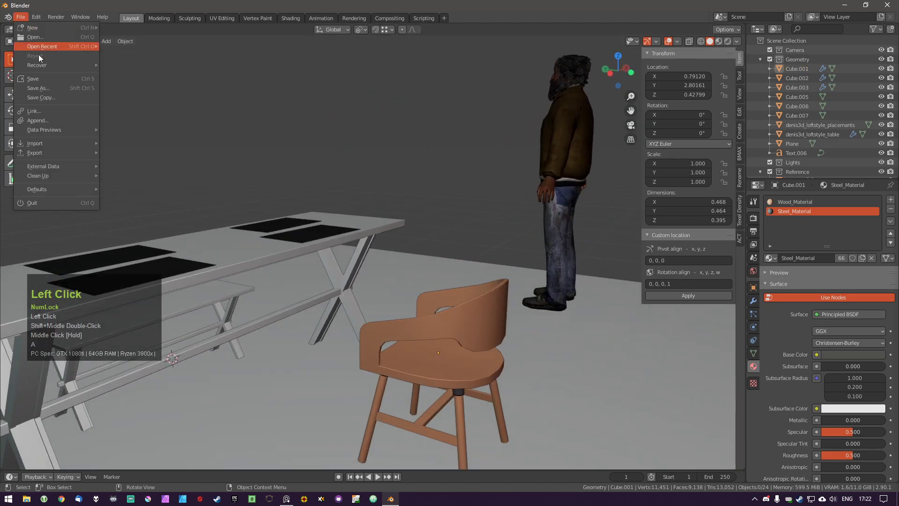
left_click(499, 366)
middle_click_drag(499, 366, 397, 304)
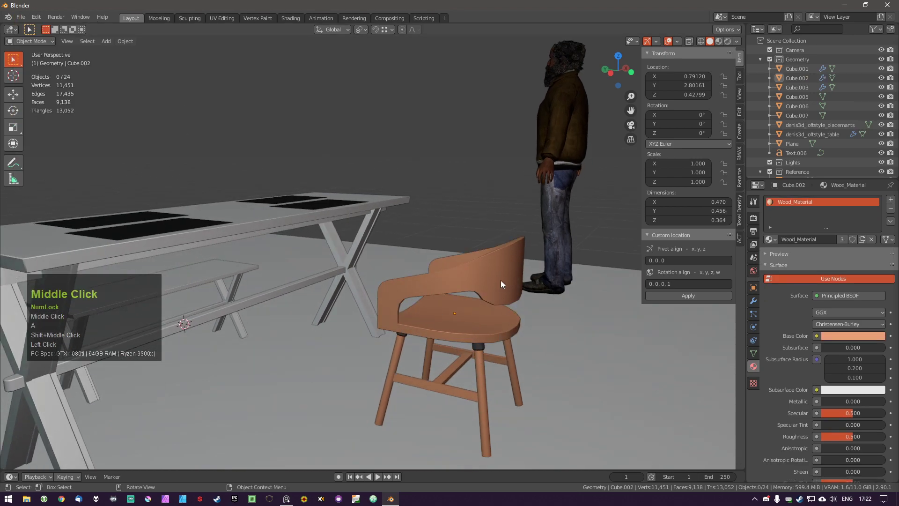
left_click(515, 308)
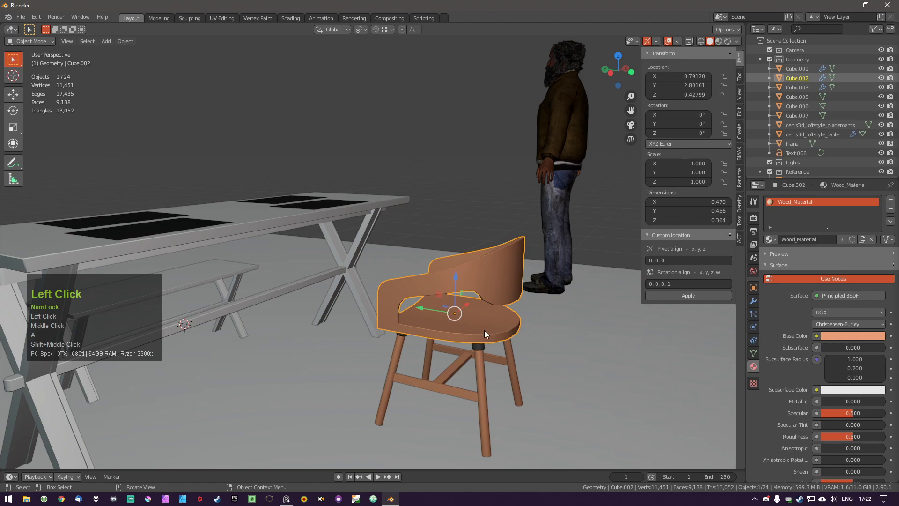
middle_click_drag(498, 397, 473, 324)
Select the chair's leg frame, show its modifiers and inspect its mesh in Edit Mode around the leg tops.
left_click(490, 303)
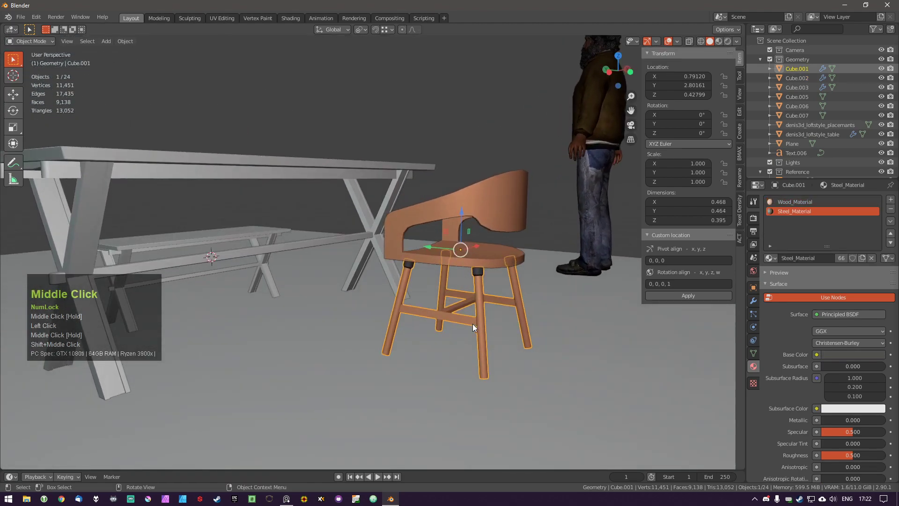
left_click(753, 301)
key("Tab")
scroll(483, 346, "up", 2)
key("a")
key("a")
middle_click_drag(474, 310, 113, 281)
scroll(255, 219, "up", 1)
middle_click_drag(256, 219, 302, 234, "shift")
middle_click_drag(302, 234, 329, 256)
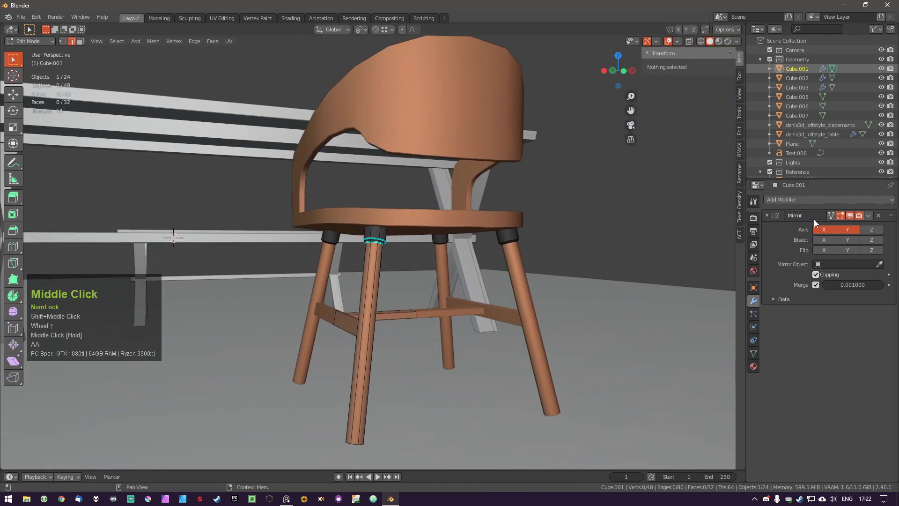
middle_click_drag(385, 314, 637, 224)
key("Tab")
scroll(311, 375, "up", 2)
key("Tab")
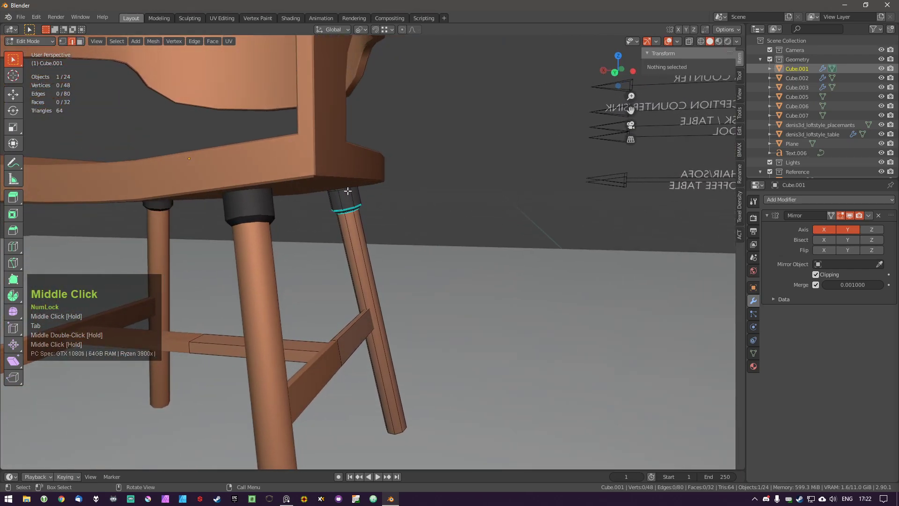
key("l")
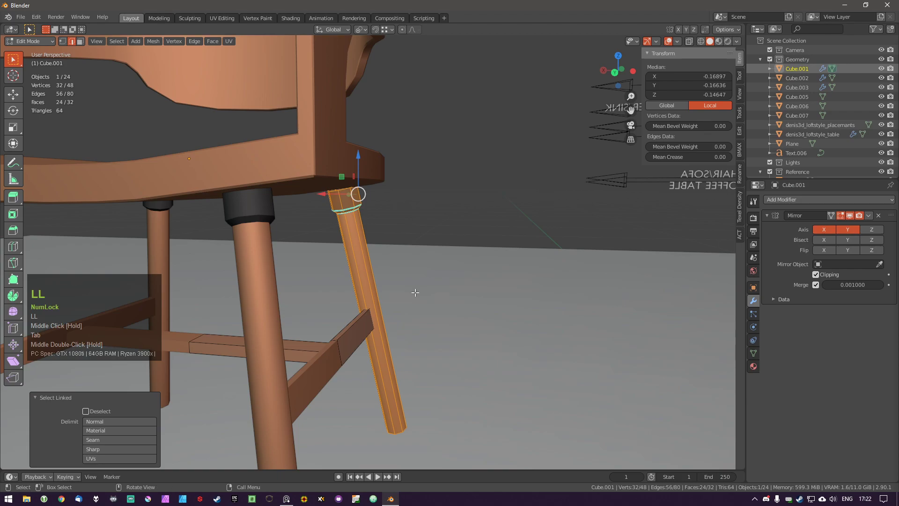
key("alt+s")
right_click(429, 305)
key("s")
key("z")
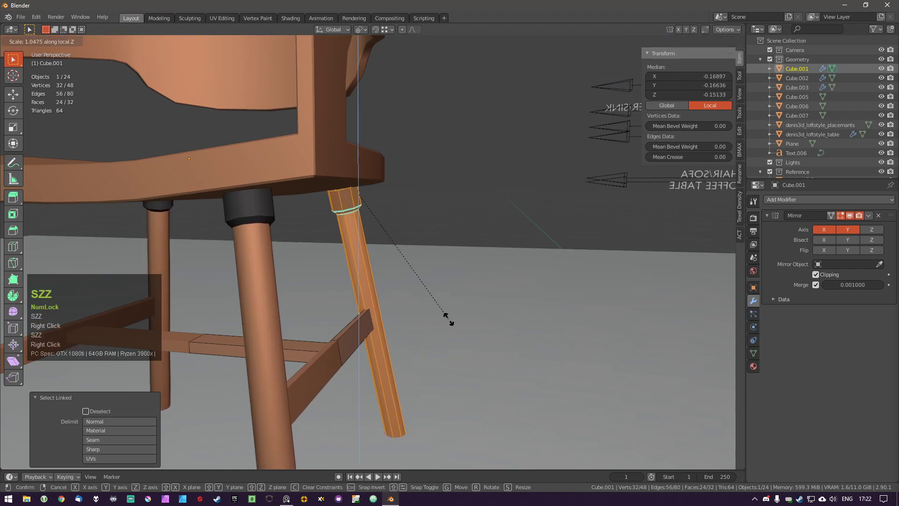
right_click(455, 328)
key("alt+a")
right_click(452, 333)
Isolate the chair's leg frame in local view and clear the mesh selection.
middle_click_drag(412, 282, 398, 225)
middle_click_drag(398, 225, 379, 227)
middle_click_drag(384, 234, 405, 281, "shift")
middle_click_drag(543, 252, 496, 257, "shift")
key("KP_Divide")
key("a")
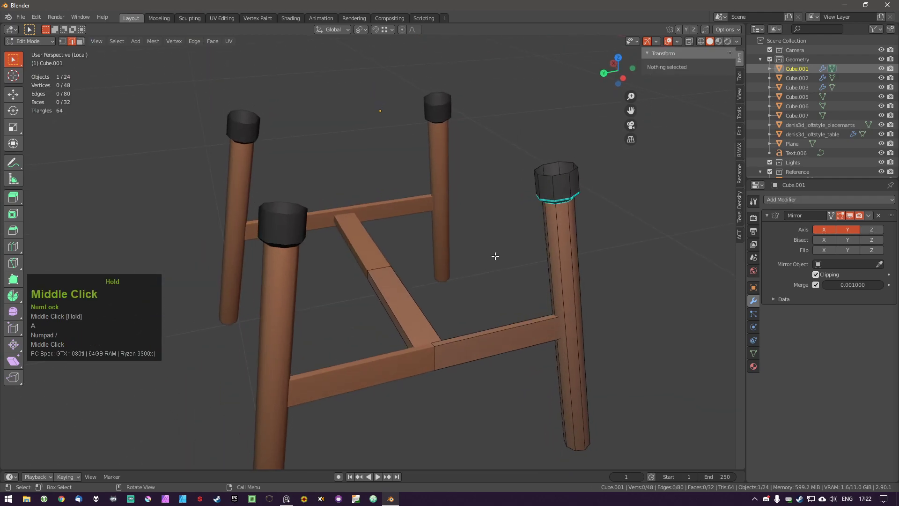
Fill the open top edge loop of the leg's black collar with a face and try to move it.
left_click(557, 187, "alt+shift")
middle_click_drag(557, 188, 501, 236, "shift")
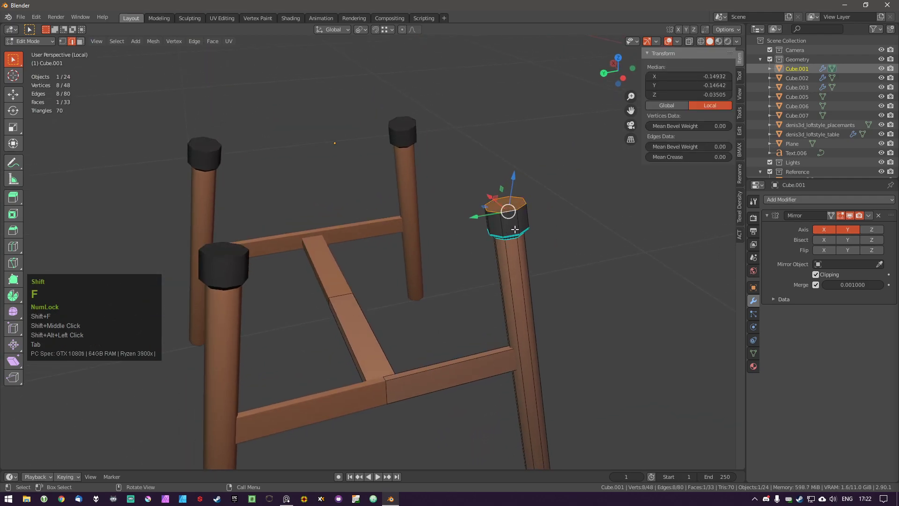
key("g")
key("z")
right_click(581, 218)
key("g")
key("g")
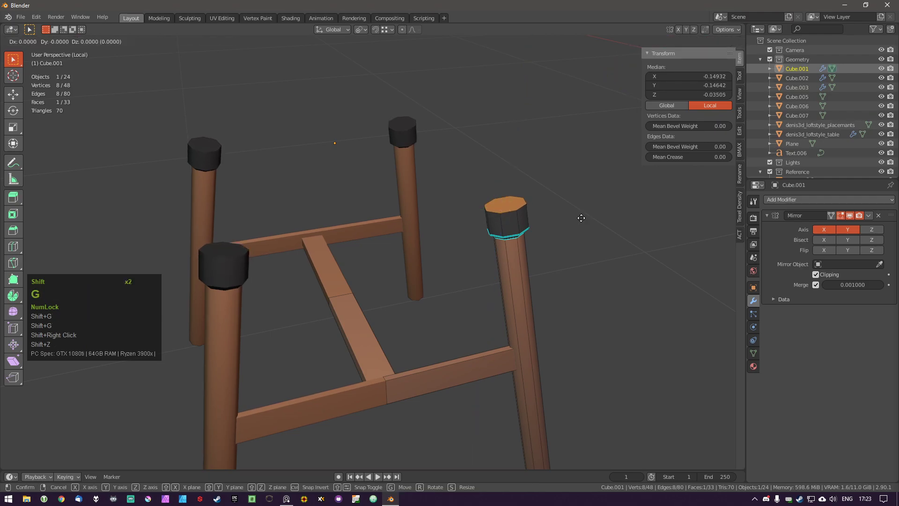
right_click(583, 214)
Set the transform orientation to Normal.
middle_click_drag(562, 234, 539, 224)
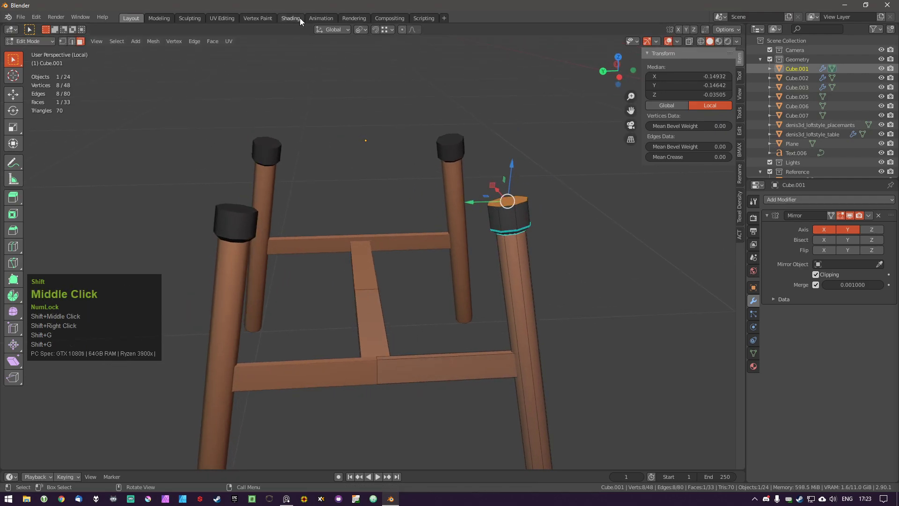
left_click(339, 30)
left_click(335, 80)
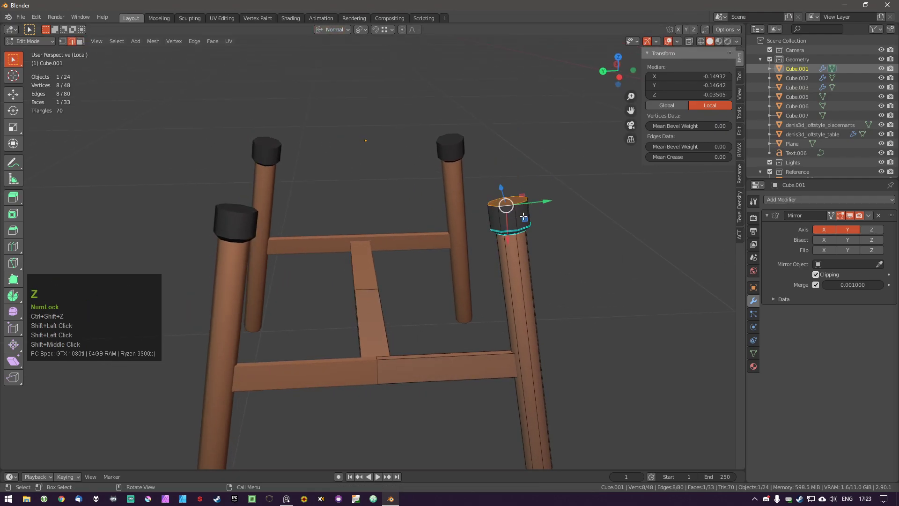
Remove the face capping the top of the leg's black collar.
middle_click_drag(526, 216, 515, 209)
key("x")
left_click(514, 209)
key("Tab")
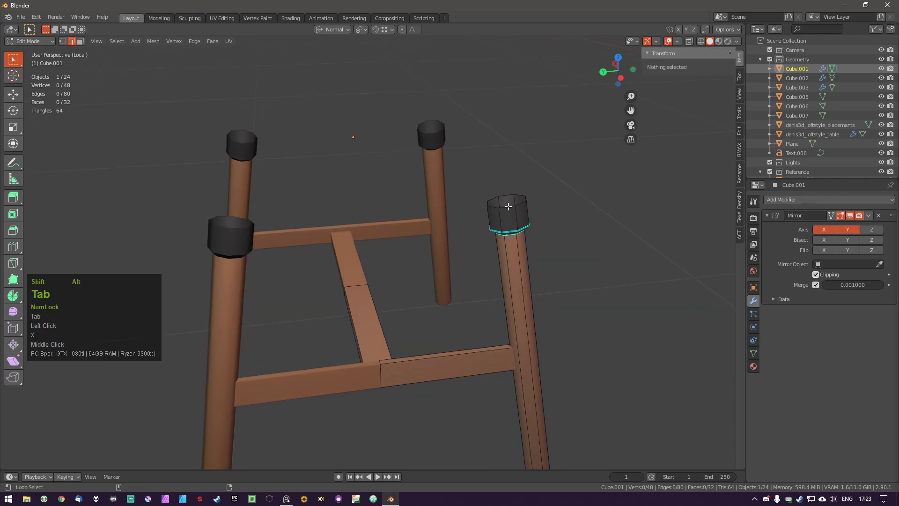
Try to move the top edge loop of the leg's black collar along its normal Z, Y and X axes.
left_click(530, 220, "alt+shift")
middle_click_drag(532, 233, 533, 214)
key("g")
key("z")
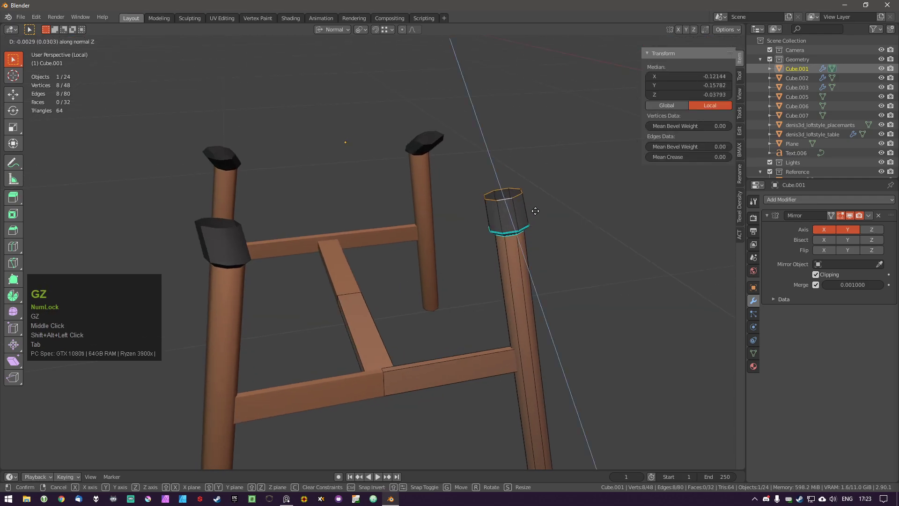
right_click(533, 211)
key("g")
key("y")
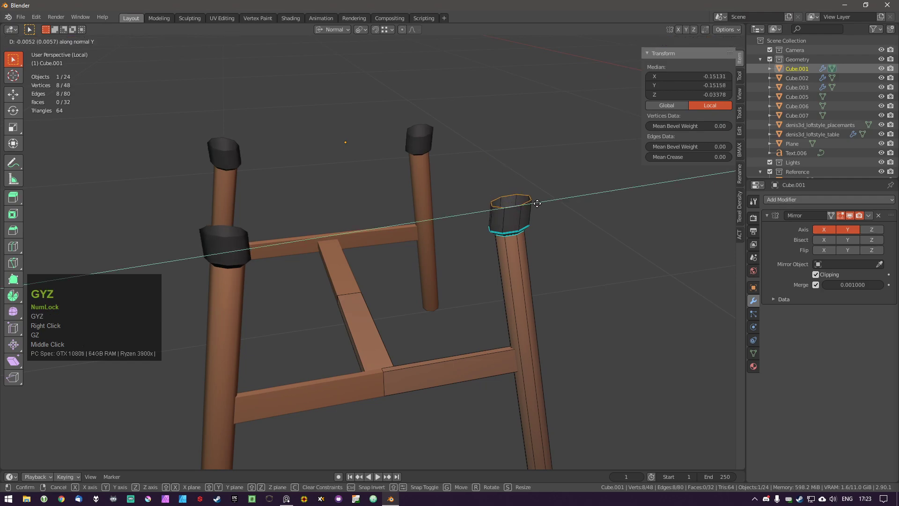
key("z")
key("x")
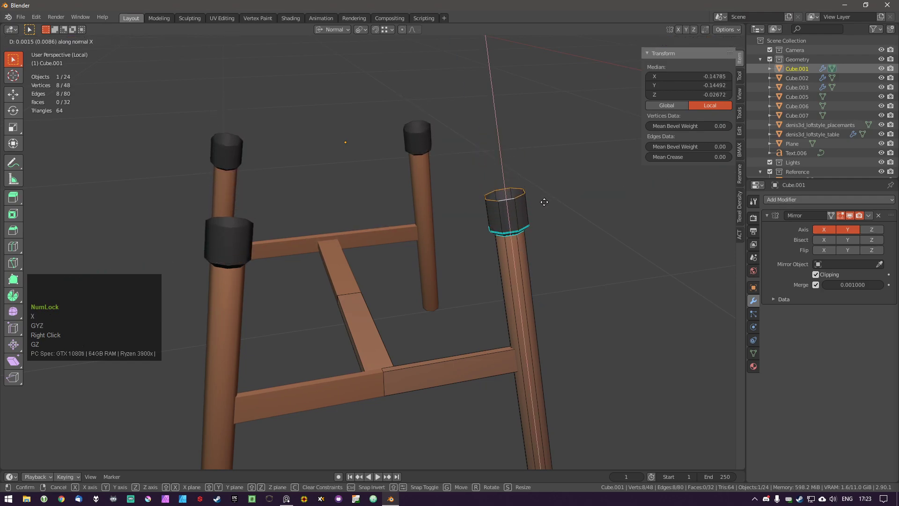
right_click(525, 206)
Try filling the open top of the leg's black collar with a face.
mouse_move(525, 206)
middle_mouse_down()
mouse_move(515, 216)
mouse_move(471, 205)
mouse_move(514, 219)
middle_mouse_up()
scroll(559, 177, "up", 2)
middle_click_drag(559, 177, 370, 227, "shift")
middle_click_drag(369, 227, 398, 208)
key("f")
key("ctrl+z")
key("f")
middle_click_drag(309, 219, 345, 215)
middle_click_drag(361, 186, 341, 179)
middle_click_drag(365, 231, 272, 140)
key("ctrl+z")
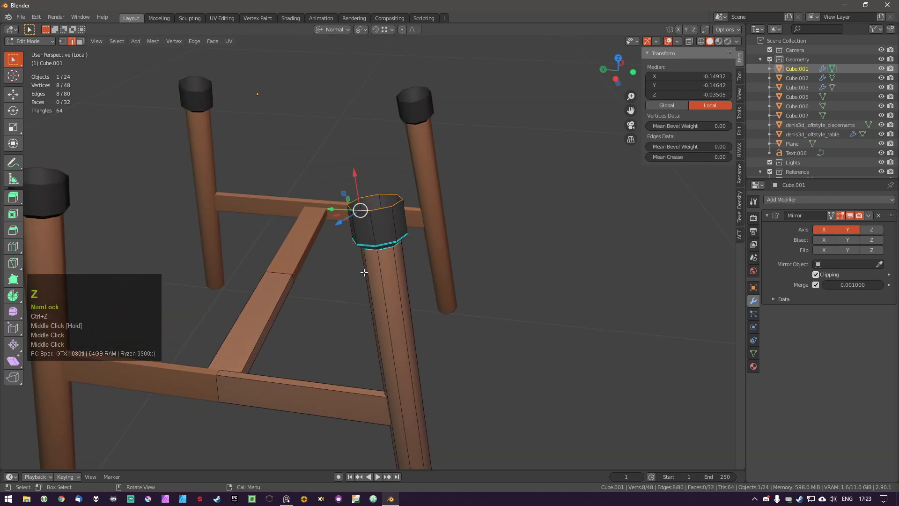
Merge the leg frame's overlapping vertices by distance and clear the selection.
key("a")
key("a")
key("m")
left_click(397, 275)
key("a")
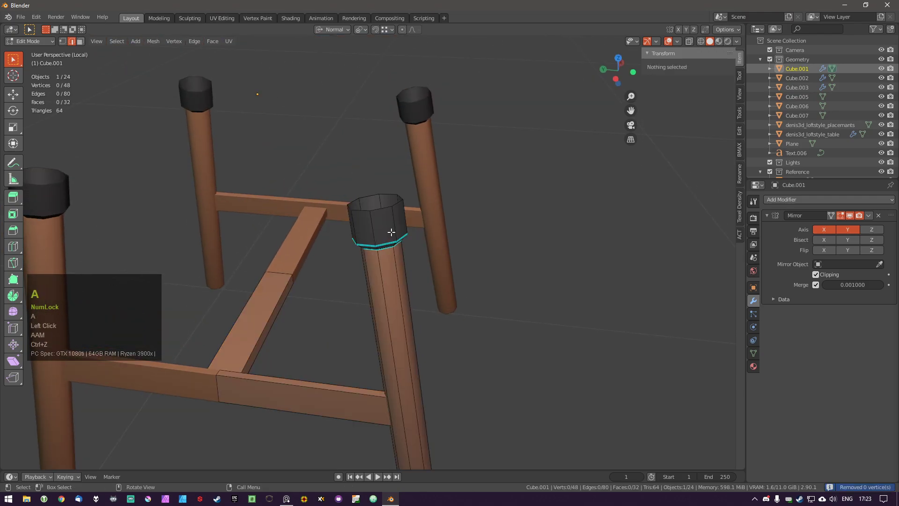
middle_click_drag(391, 233, 397, 229)
Select the collar's open top edge loop and set the transform orientation to Normal.
left_click(381, 217, "alt+shift")
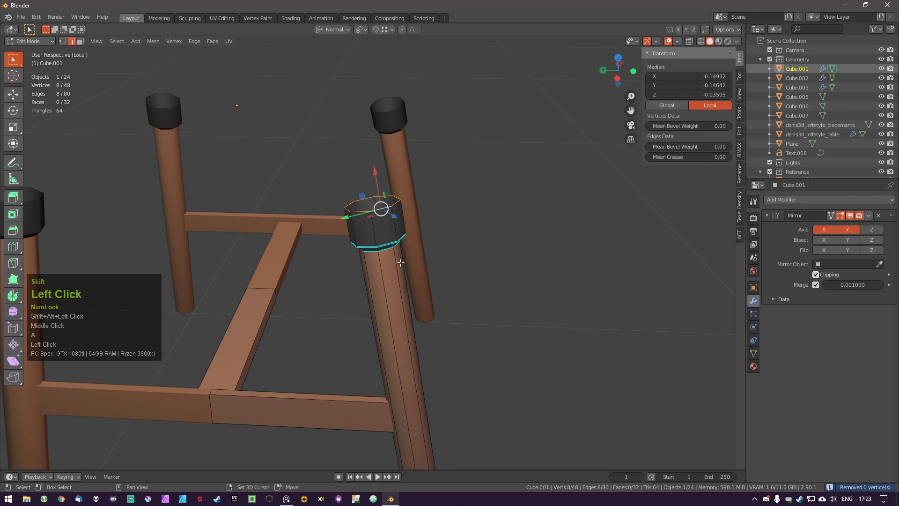
middle_click_drag(368, 194, 342, 51)
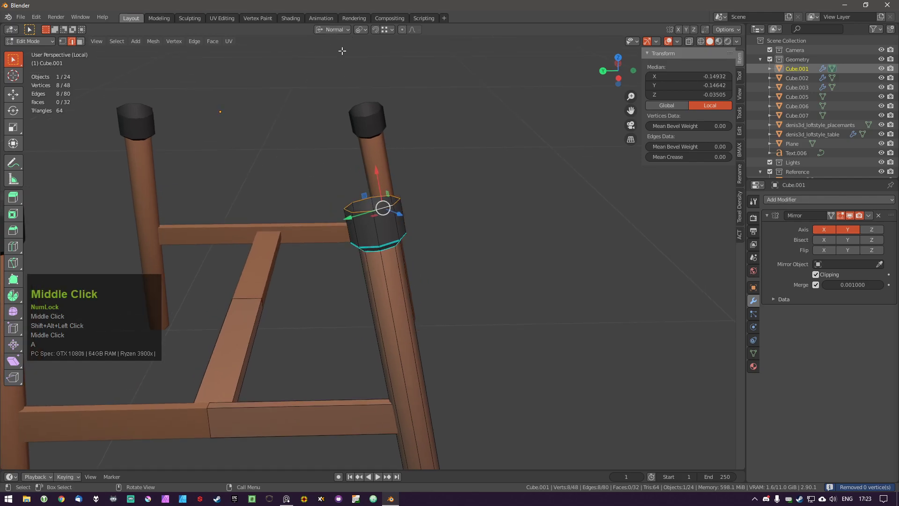
left_click(347, 29)
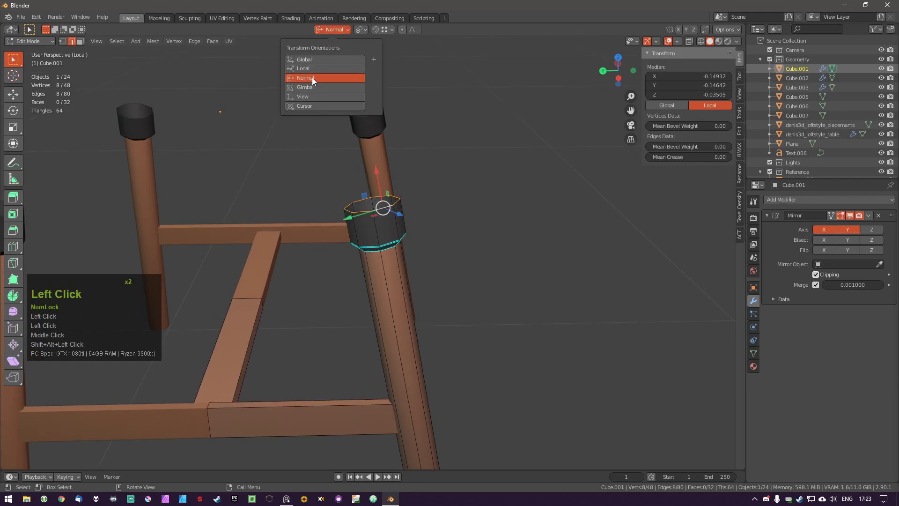
left_click(316, 80)
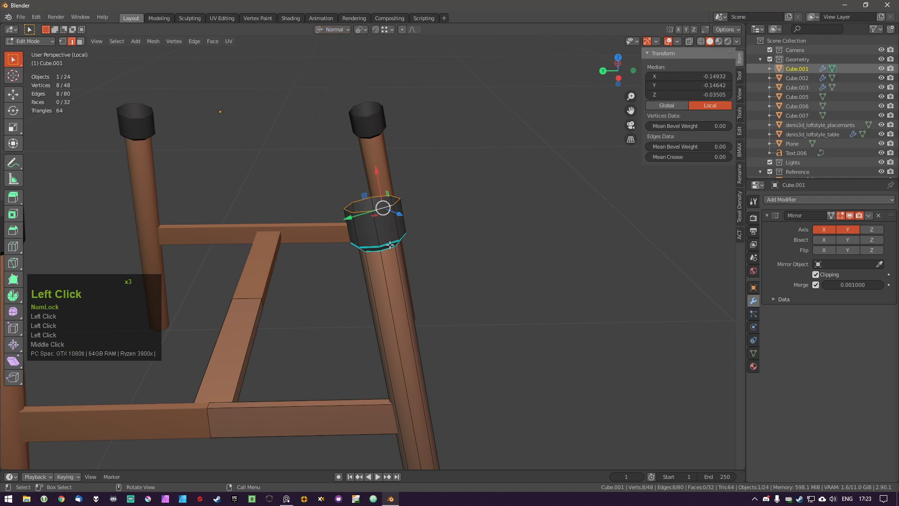
Leave local view and move the collar's top edge loop 0.00762 along its normal X axis toward the seat.
key("KP_Divide")
middle_click_drag(406, 210, 420, 352, "shift")
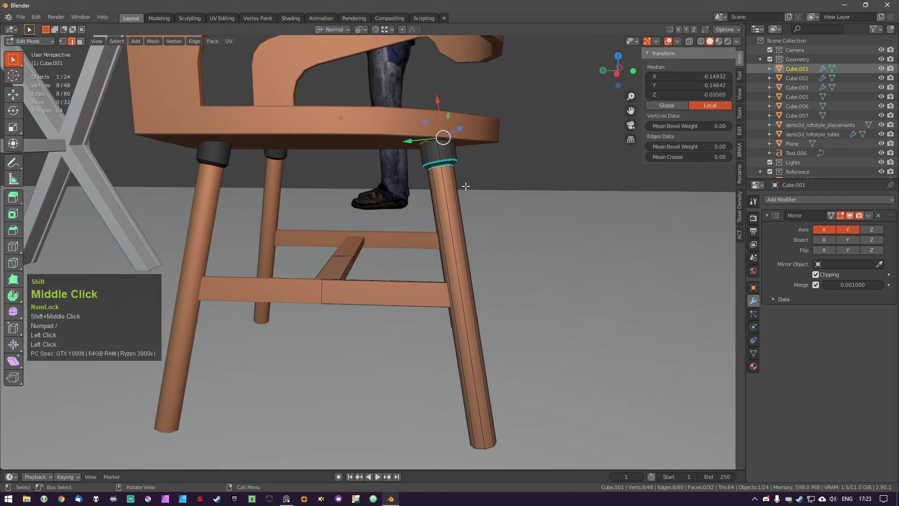
key("g")
key("z")
scroll(461, 164, "up", 2)
middle_click(445, 117)
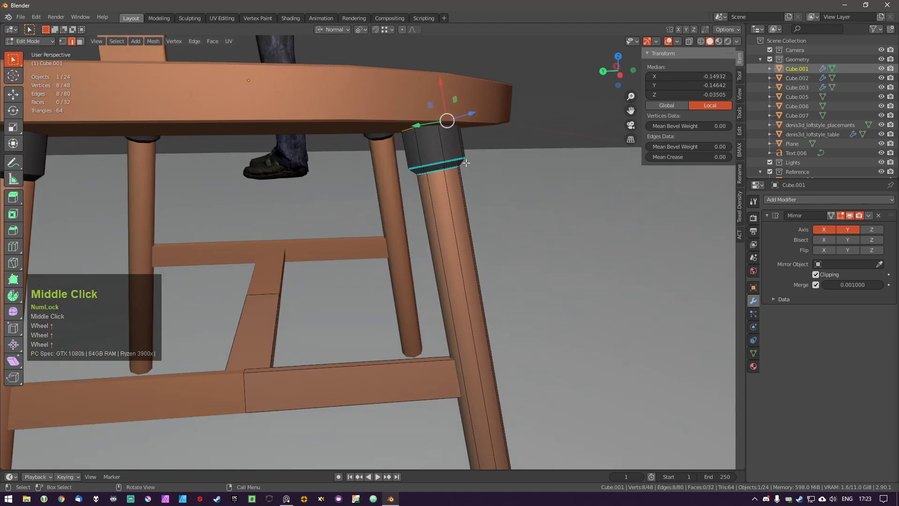
key("x")
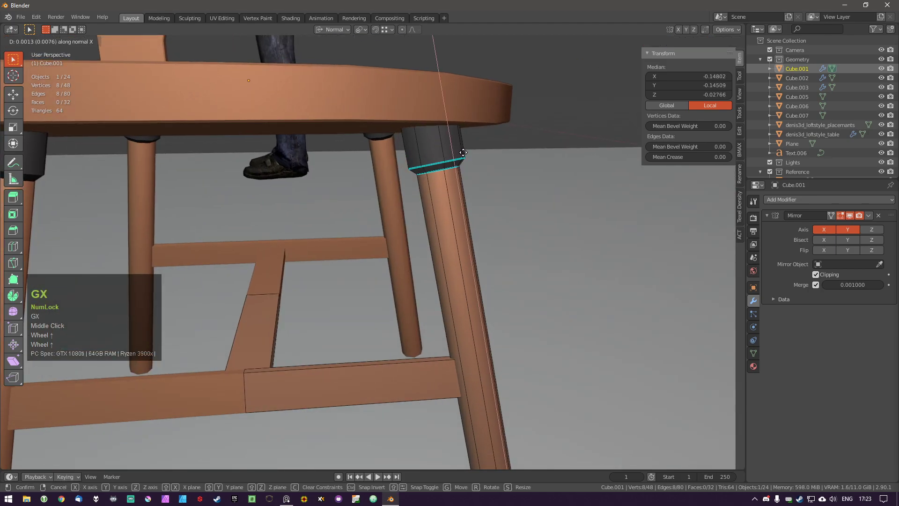
left_click(463, 153)
Extend the collar's top edge loop another 0.00624 along its normal X axis, deeper into the seat.
mouse_move(463, 152)
middle_mouse_down()
mouse_move(321, 127)
mouse_move(494, 128)
mouse_move(471, 142)
middle_mouse_up()
scroll(494, 128, "up", 1)
middle_click_drag(391, 159, 440, 249)
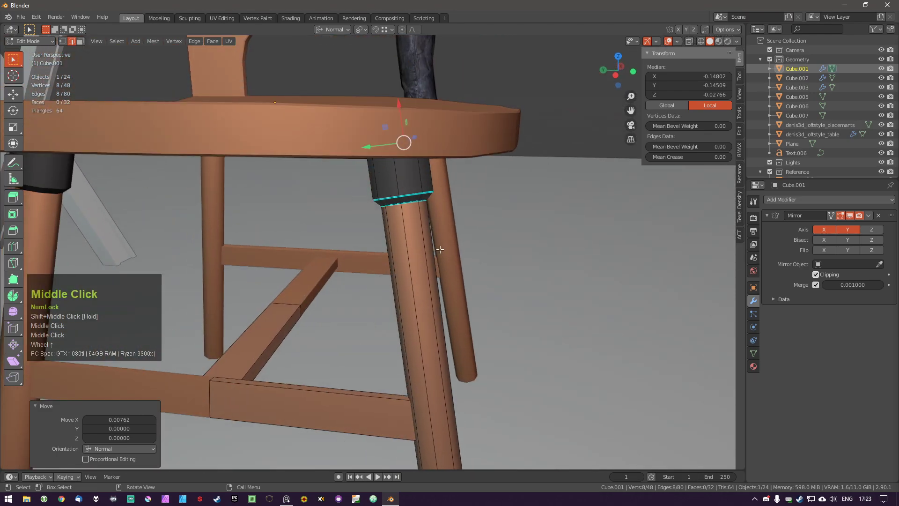
key("KP_5")
key("KP_5")
key("shift+grave")
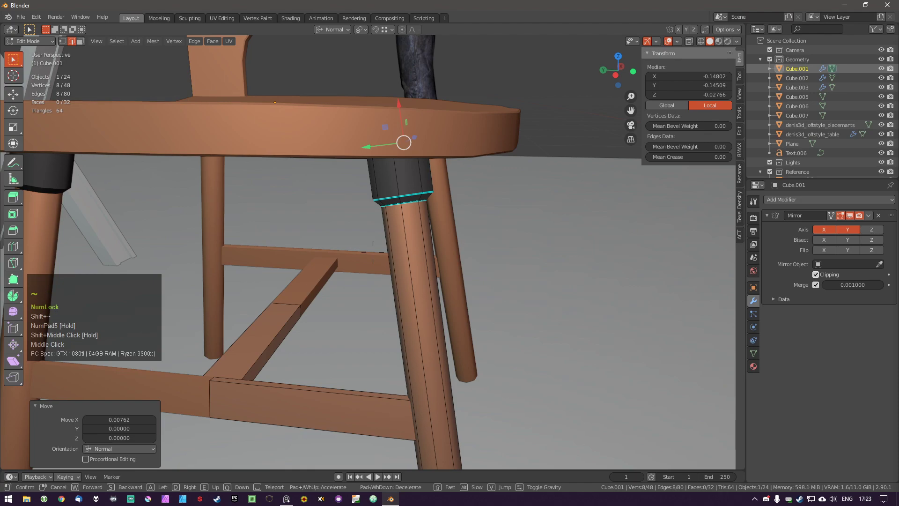
key("w")
key("w")
key("s")
key("s")
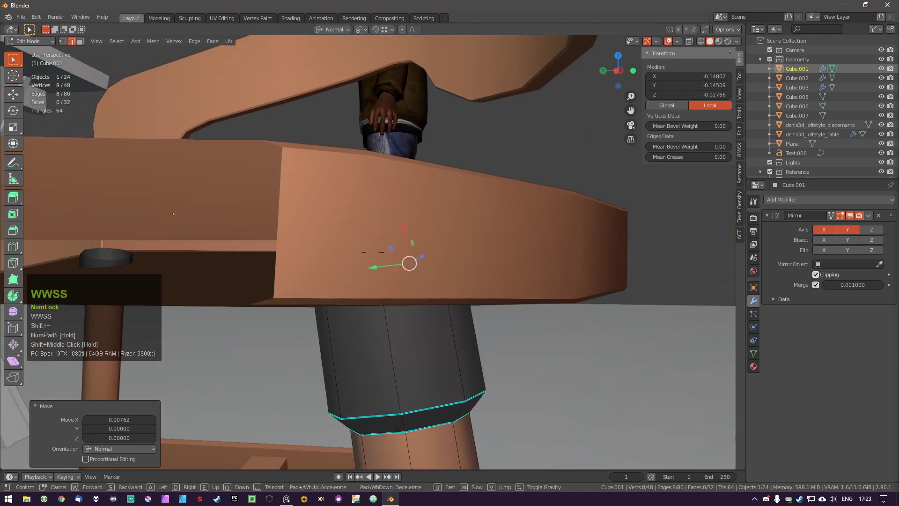
left_click(372, 252)
middle_click_drag(373, 252, 466, 272)
mouse_move(400, 296)
middle_mouse_down("shift")
mouse_move(417, 295)
mouse_move(406, 290)
middle_mouse_up("shift")
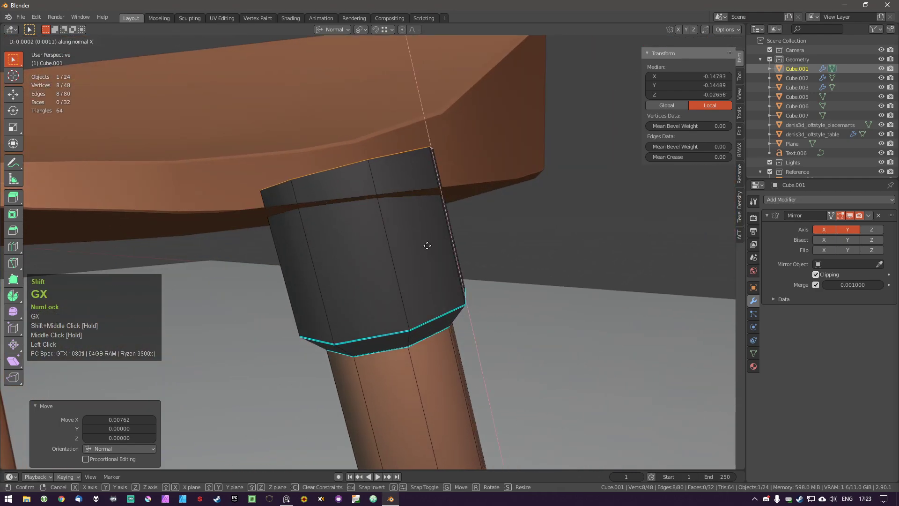
left_click(400, 466)
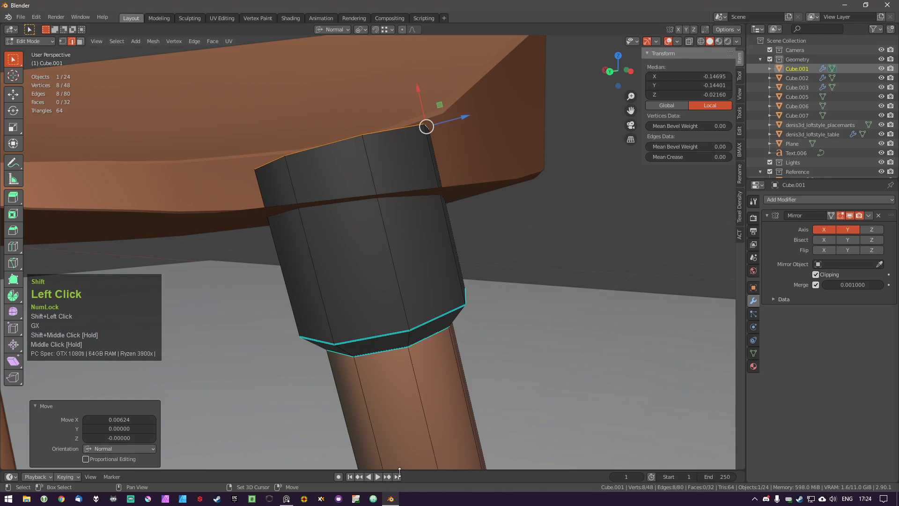
Clear the selection and examine the leg collars under the seat and the bottom ends of the legs.
scroll(309, 369, "down", 5)
scroll(309, 368, "up", 2)
key("a")
middle_click_drag(302, 289, 377, 281, "shift")
scroll(330, 289, "up", 2)
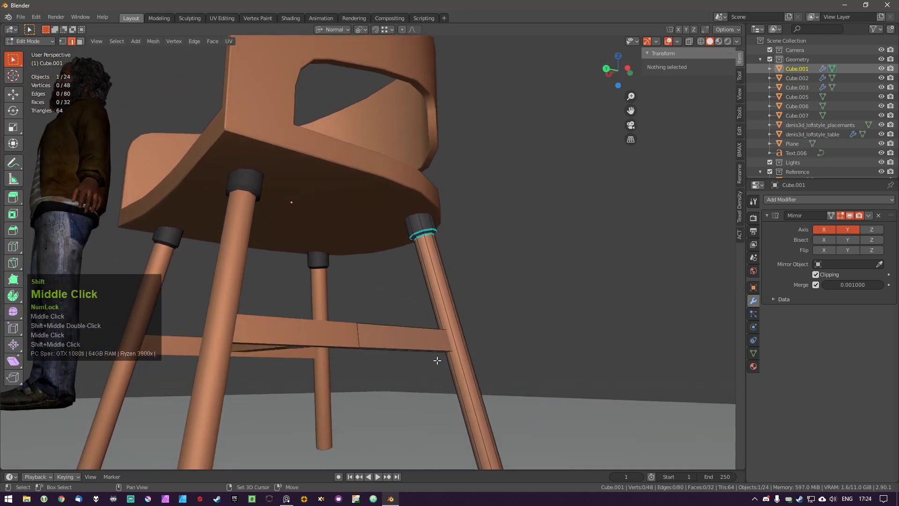
middle_click_drag(440, 351, 381, 293, "shift")
middle_click_drag(468, 284, 432, 309)
middle_click_drag(337, 304, 422, 376)
scroll(387, 313, "up", 2)
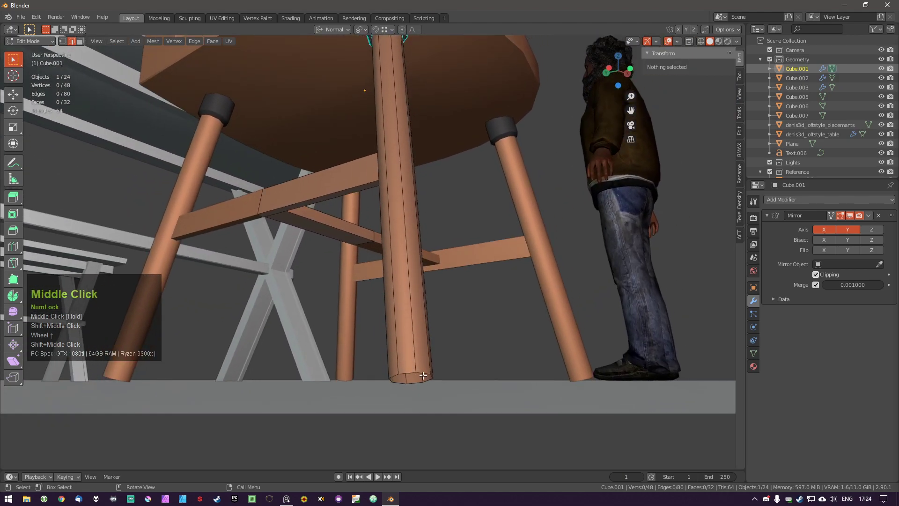
Isolate the chair's leg frame in local view and select the open edge loop at the leg's bottom end.
key("l")
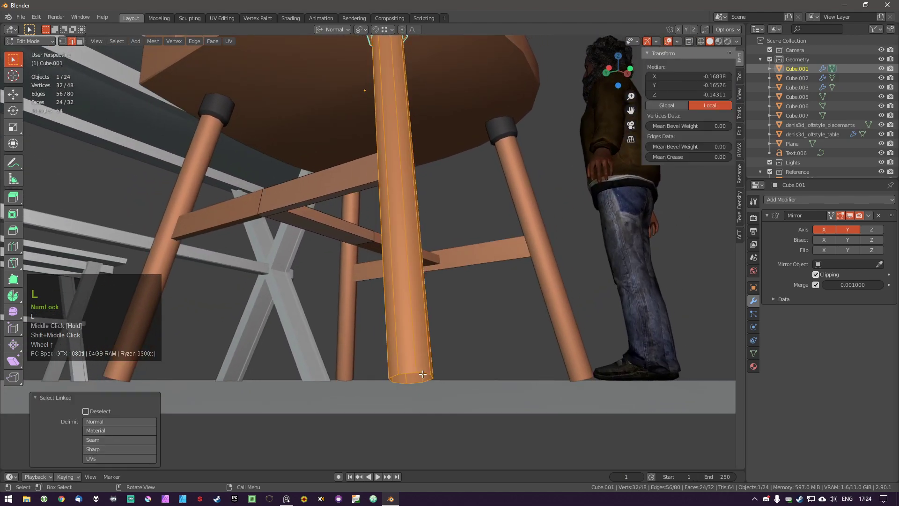
key("KP_Divide")
key("a")
middle_click_drag(415, 359, 430, 395)
left_click(445, 408, "alt+shift")
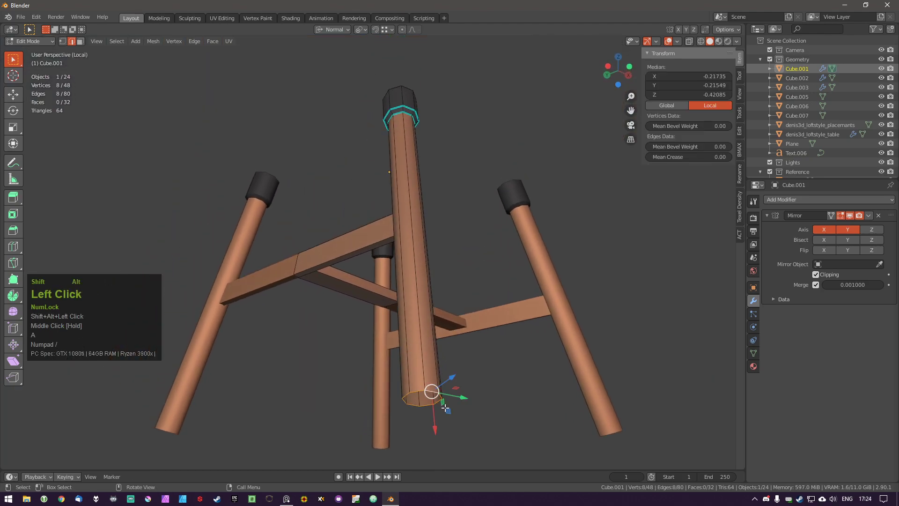
Set the transform orientation to Global and fill the leg's open bottom loop with a face.
left_click(323, 31)
left_click(341, 60)
key("f")
key("a")
key("Tab")
left_click(440, 406)
key("ctrl+b")
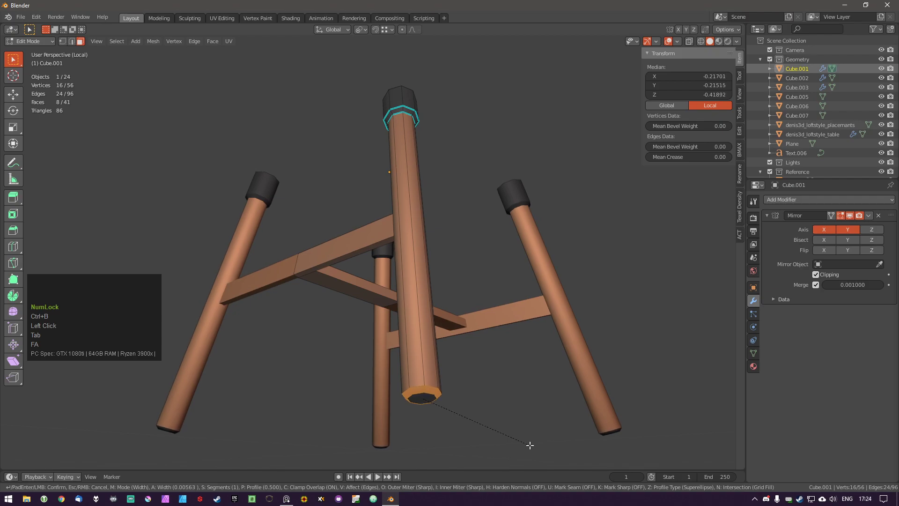
right_click(482, 419)
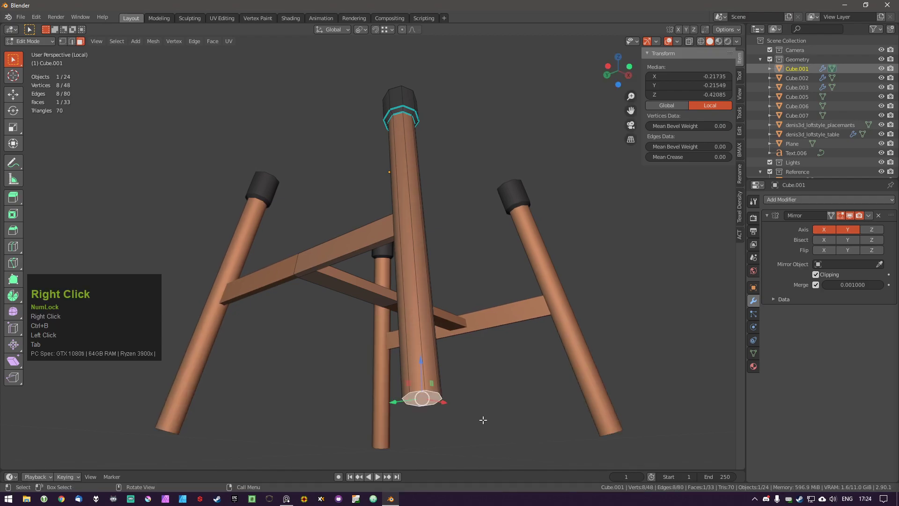
Return to the full scene and bevel the edges of the leg's bottom face to chamfer the foot.
key("KP_Divide")
middle_click_drag(482, 420, 463, 366)
key("ctrl+z")
scroll(478, 398, "up", 2)
key("ctrl+z")
left_click(448, 387)
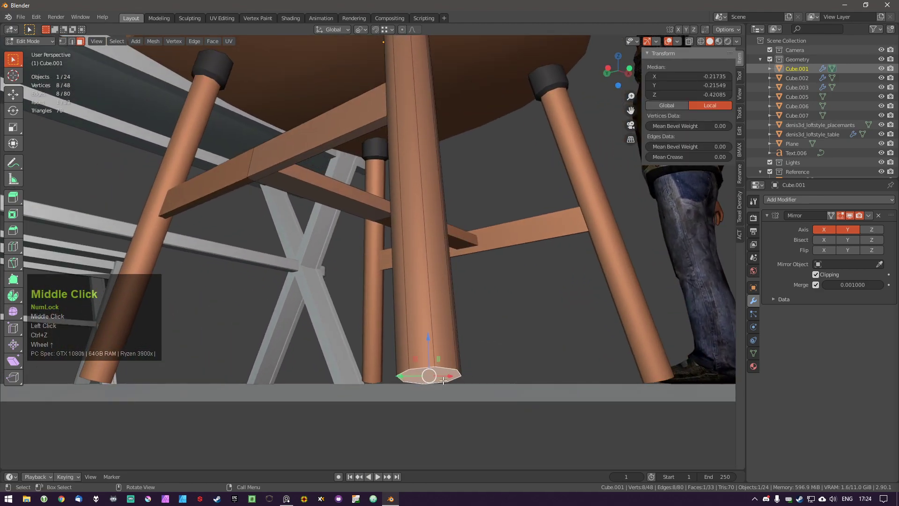
key("ctrl+b")
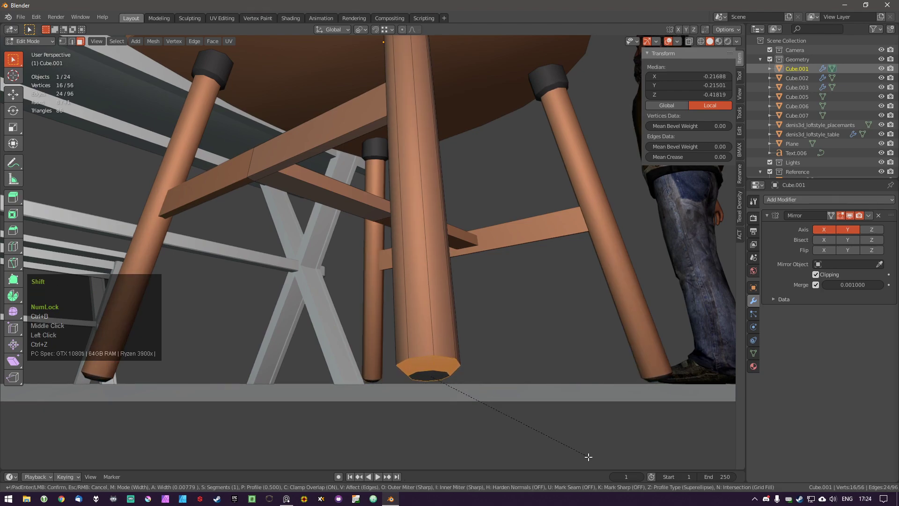
left_click(538, 419, "shift")
key("a")
Try triangulating the flat face at the leg's bottom end.
middle_click_drag(532, 415, 446, 404)
scroll(459, 387, "down", 3)
scroll(452, 384, "up", 2)
left_click(444, 383)
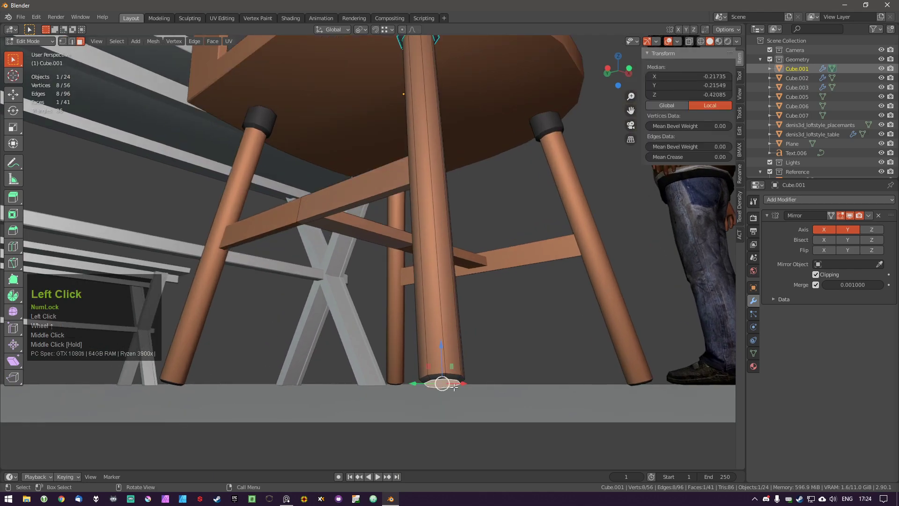
key("ctrl+t")
key("ctrl+z")
key("z")
key("alt+a")
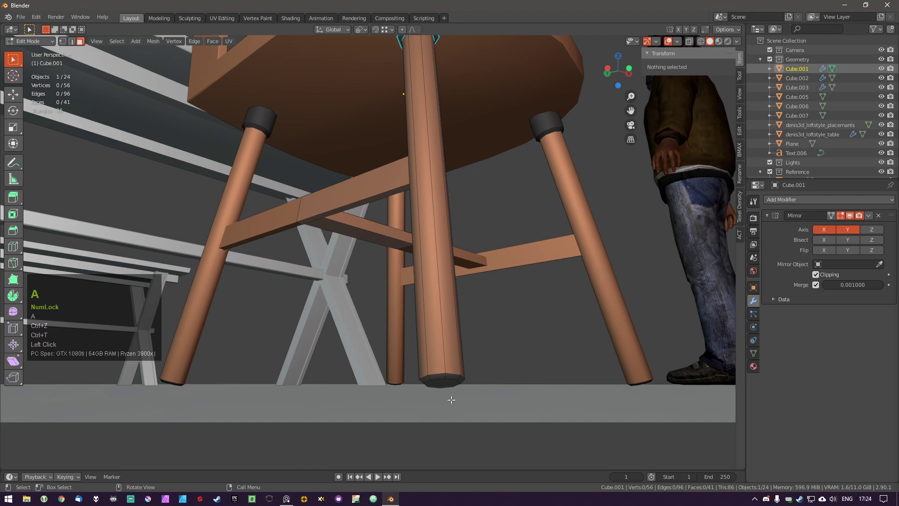
Isolate the leg frame in local view and check it for ngons with MACHIN3 Clean Up.
key("KP_Divide")
middle_click_drag(412, 389, 405, 345)
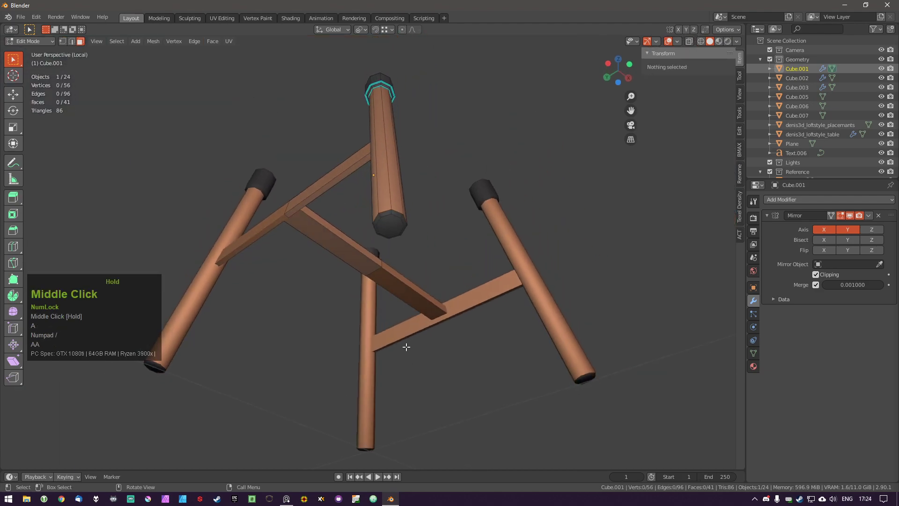
scroll(385, 235, "up", 1)
key("3")
left_click(134, 457)
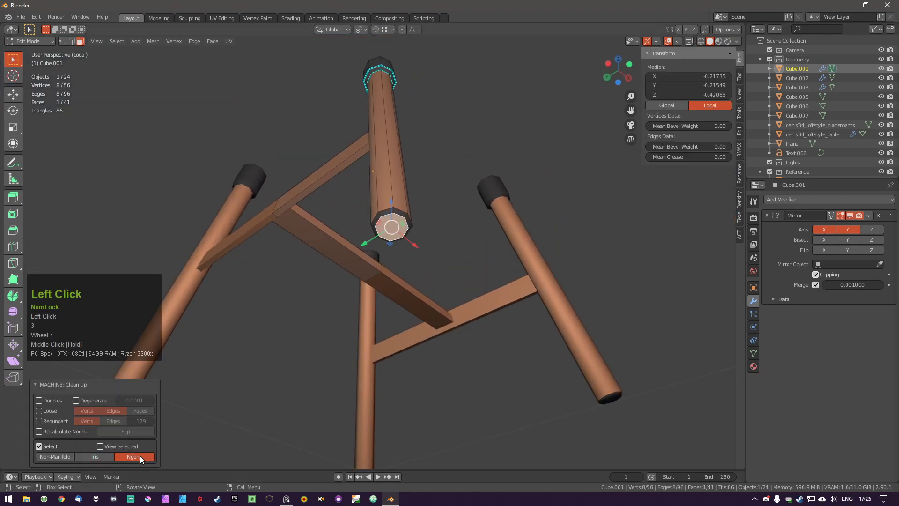
scroll(390, 241, "up", 1)
key("a")
Connect opposite vertices of the leg's bottom face with two crossing edges to split it into four quads.
middle_click_drag(400, 225, 396, 211)
key("Tab")
scroll(395, 210, "up", 1)
left_click(399, 211)
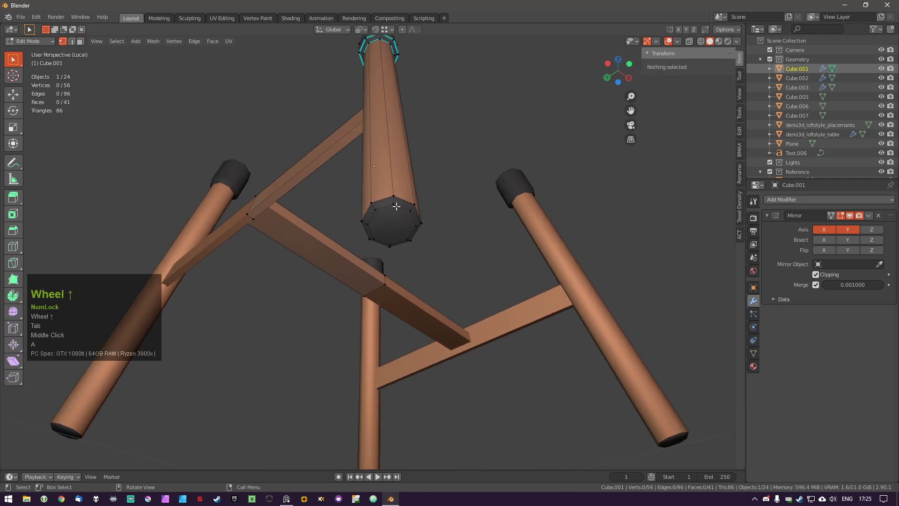
left_click(392, 234, "shift")
key("j")
key("a")
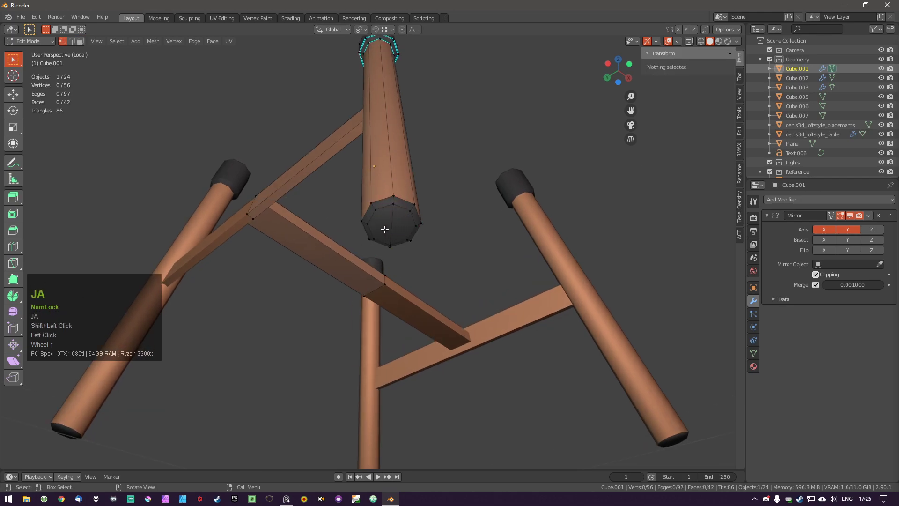
left_click(369, 225, "shift")
key("j")
key("a")
Check the leg frame for triangles and non-manifold geometry with MACHIN3 Clean Up, then clear the selection.
middle_click_drag(409, 273, 372, 342)
key("3")
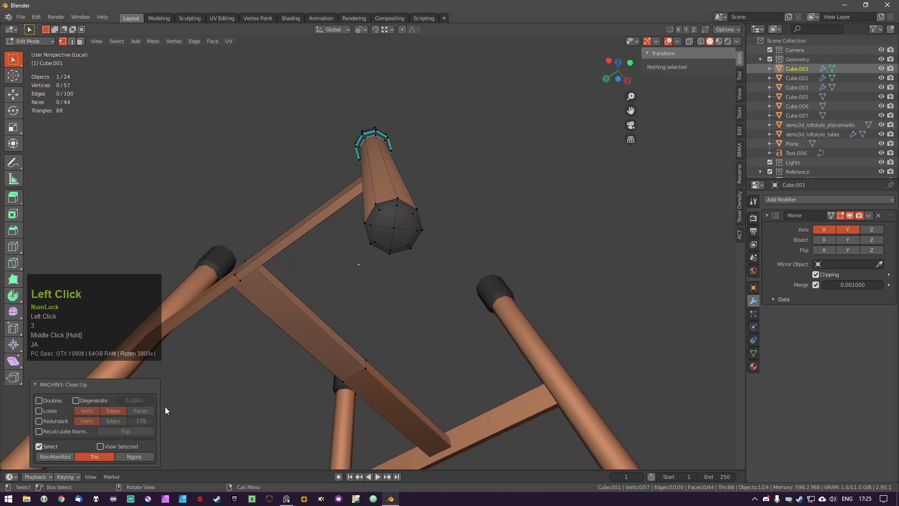
left_click(64, 457)
scroll(340, 207, "down", 2)
middle_click_drag(340, 206, 283, 210)
middle_click_drag(313, 251, 388, 301)
middle_click_drag(388, 300, 383, 214)
key("a")
key("a")
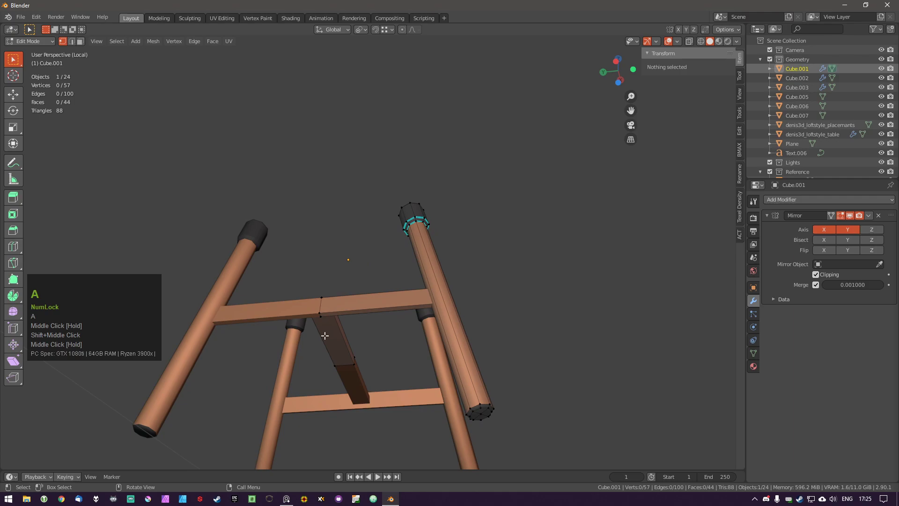
Leave Edit Mode, deselect everything and return from local view to the full scene with the whole chair.
middle_click_drag(378, 313, 363, 337)
key("Tab")
scroll(393, 295, "down", 2)
key("a")
scroll(397, 343, "up", 2)
mouse_move(418, 332)
middle_mouse_down()
mouse_move(397, 344)
mouse_move(405, 219)
mouse_move(442, 266)
mouse_move(449, 256)
mouse_move(409, 257)
mouse_move(410, 311)
mouse_move(496, 263)
mouse_move(496, 279)
mouse_move(416, 335)
middle_mouse_up()
key("KP_Divide")
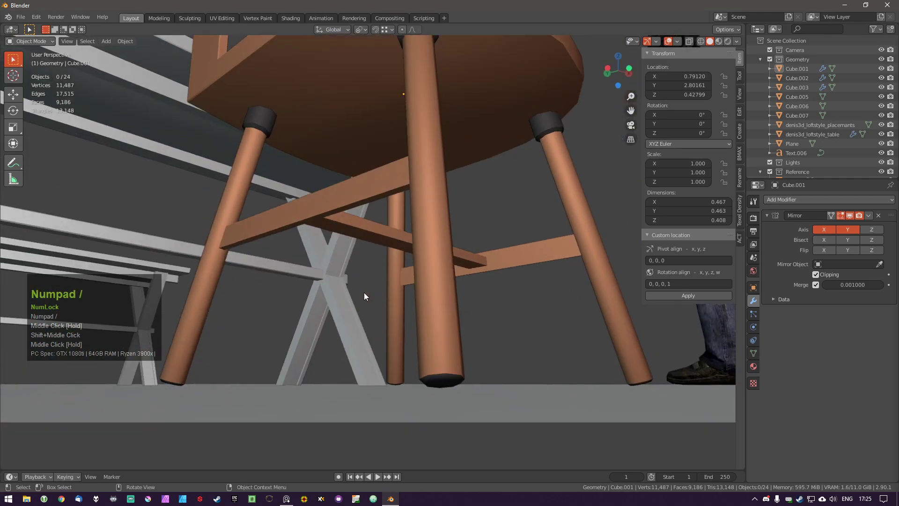
scroll(392, 328, "down", 7)
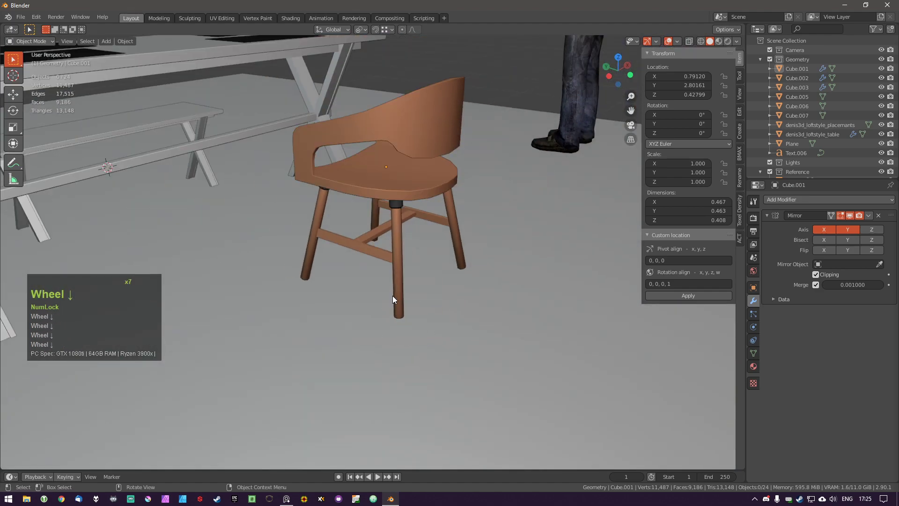
Select all geometry of the chair's leg frame in Edit Mode and switch to the UV Editing workspace.
middle_click_drag(392, 299, 419, 269)
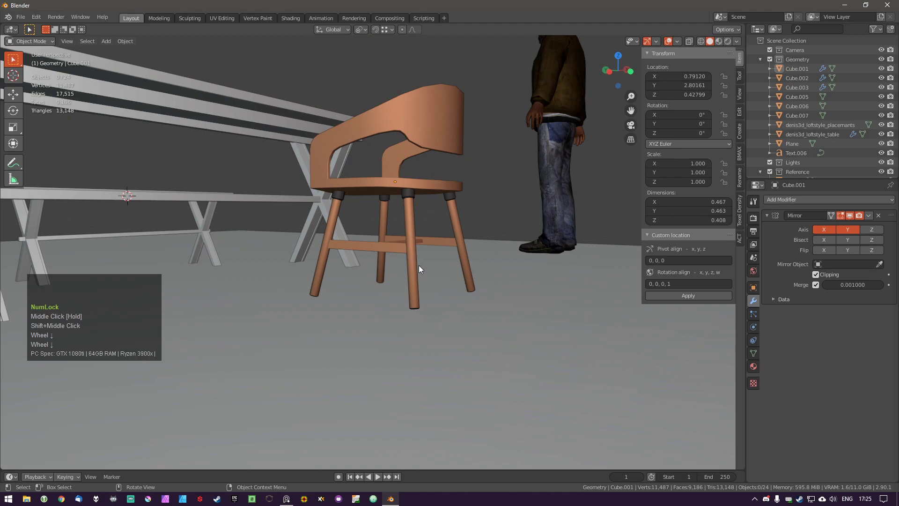
scroll(416, 257, "up", 2)
middle_click_drag(410, 244, 423, 289)
left_click(404, 256)
key("Tab")
key("a")
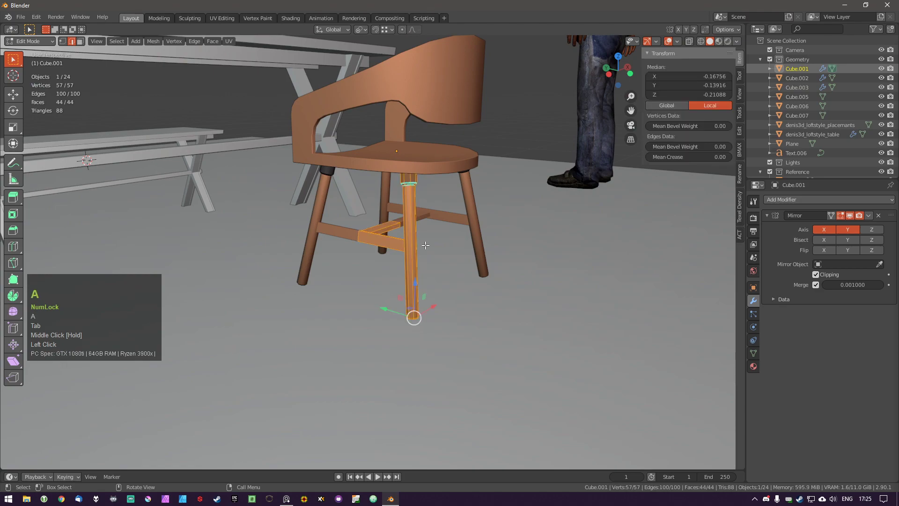
left_click(223, 19)
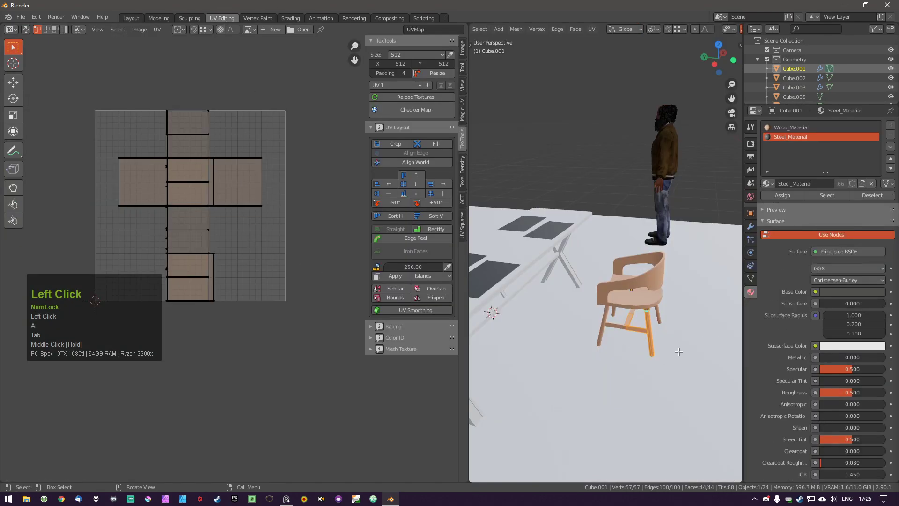
Unwrap the selected leg geometry and inspect its UV layout up close.
key("u")
key("u")
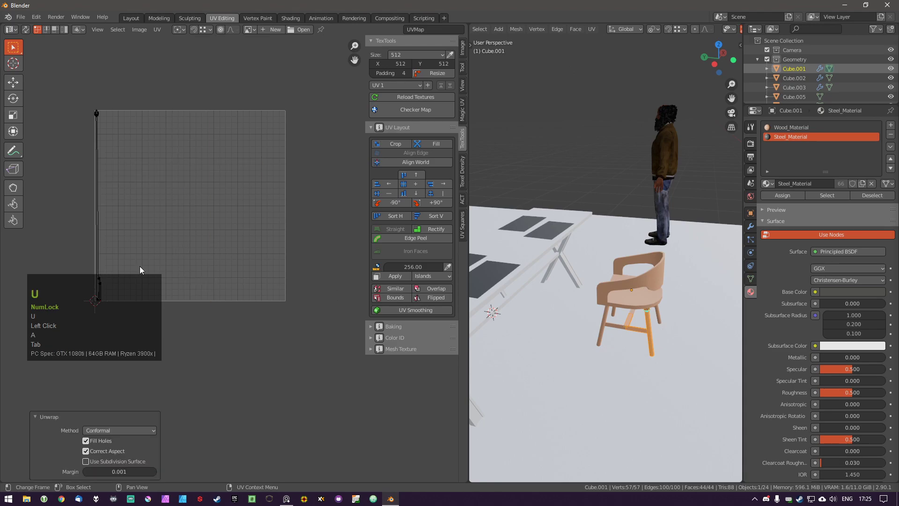
scroll(166, 178, "up", 1)
middle_click(167, 176, "shift")
middle_click_drag(142, 186, 166, 181)
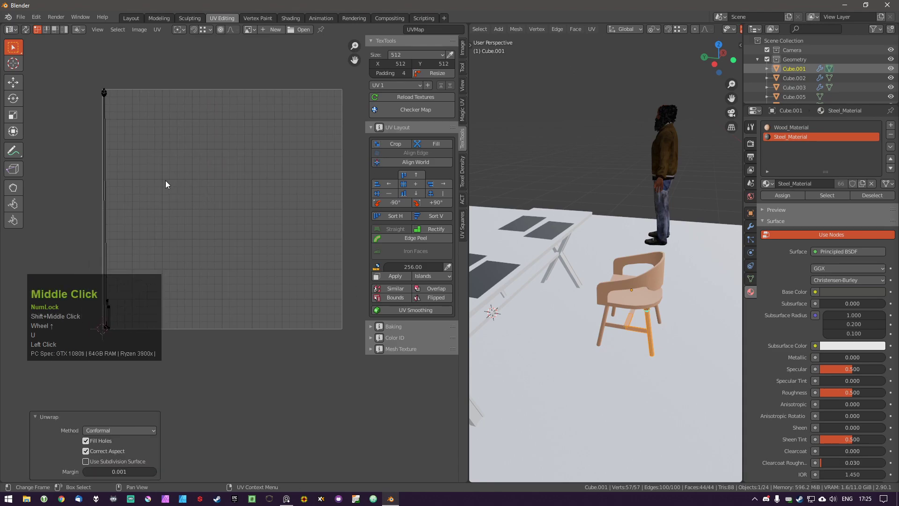
scroll(649, 329, "up", 2)
key("a")
Return to Object Mode and apply the Mirror modifier on the chair's leg frame.
mouse_move(640, 329)
middle_mouse_down("shift")
mouse_move(626, 315)
mouse_move(626, 330)
middle_mouse_up("shift")
scroll(625, 315, "up", 2)
scroll(626, 330, "up", 2)
scroll(626, 331, "up", 2)
middle_click_drag(633, 317, 637, 276)
key("Tab")
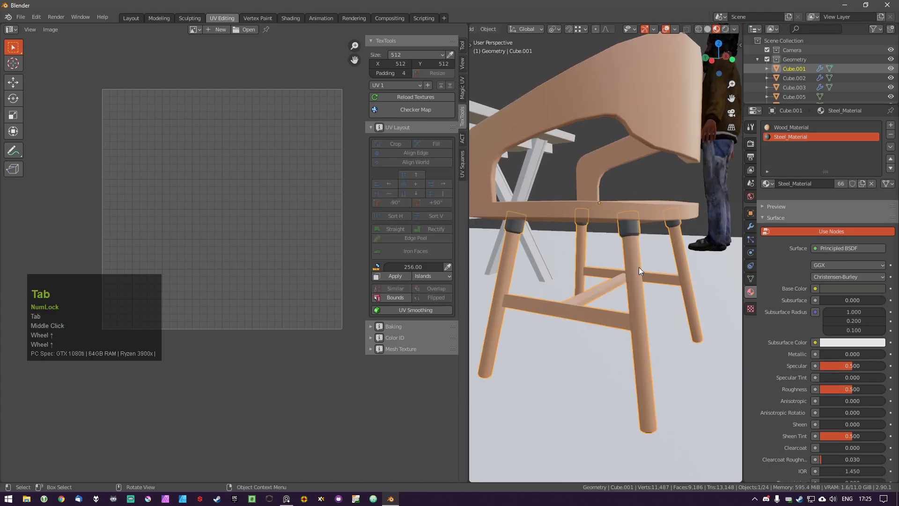
left_click(751, 227)
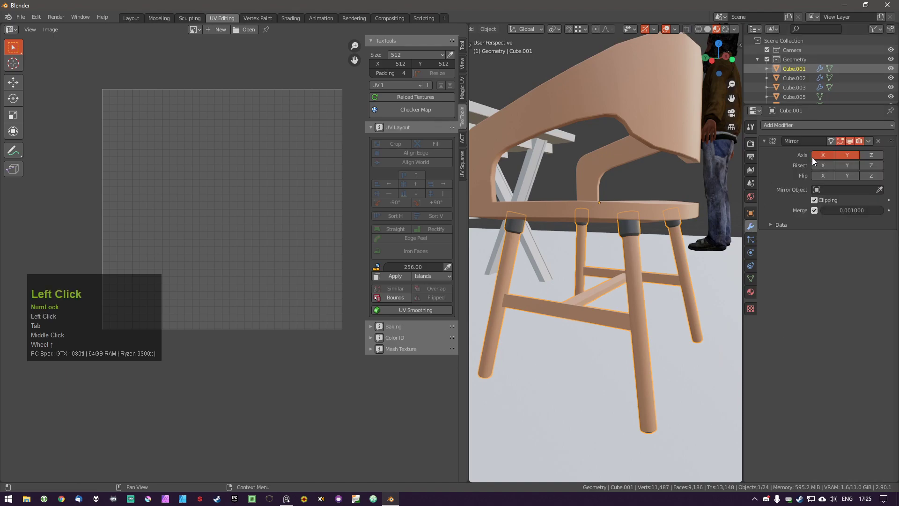
left_click(869, 142)
left_click(850, 153)
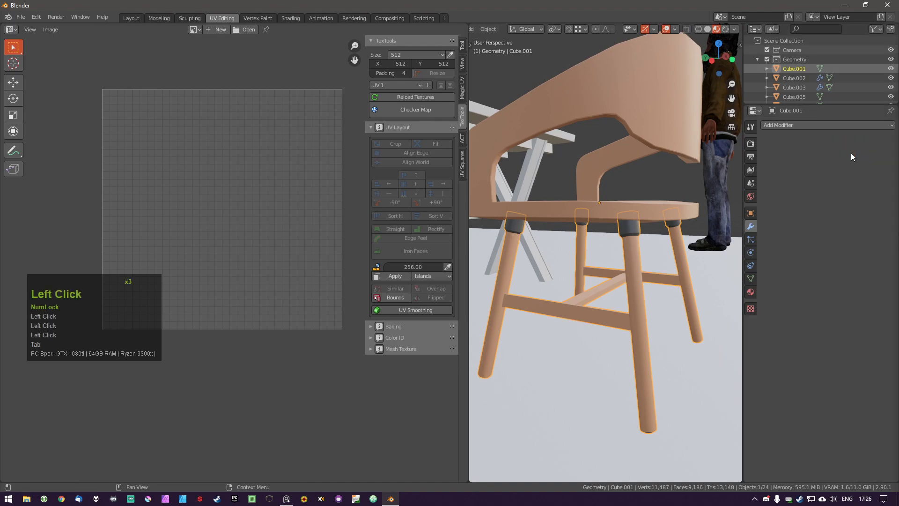
Delete the middle edge loop from the chair's near side stretcher.
key("Tab")
key("a")
key("a")
key("Tab")
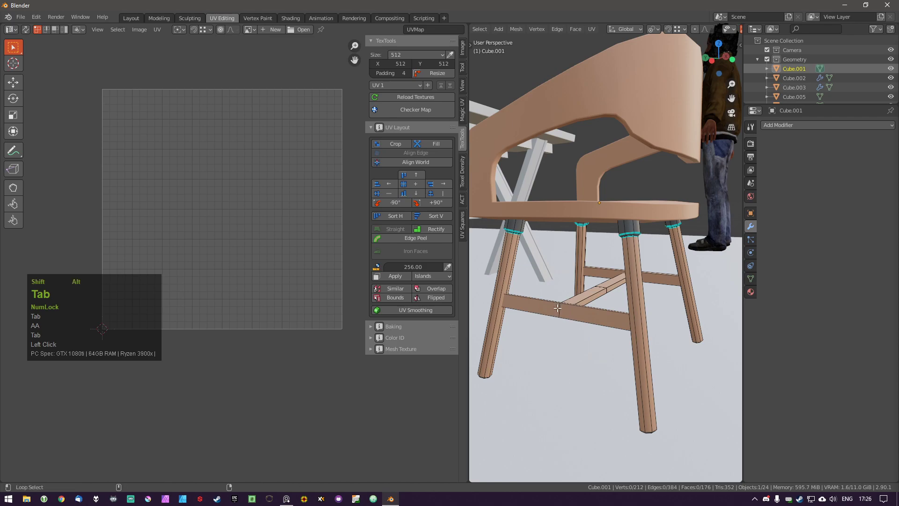
left_click(557, 315, "alt+shift")
key("x")
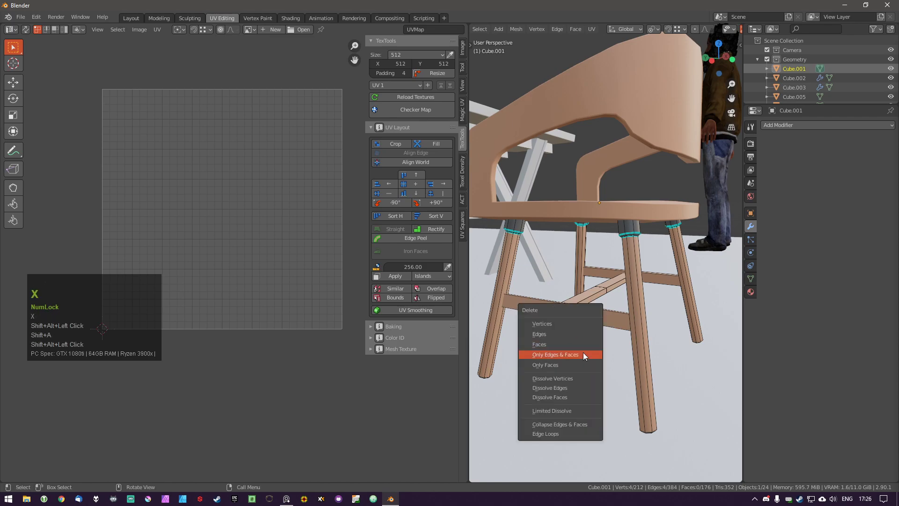
left_click(560, 433)
middle_click_drag(568, 395, 606, 263)
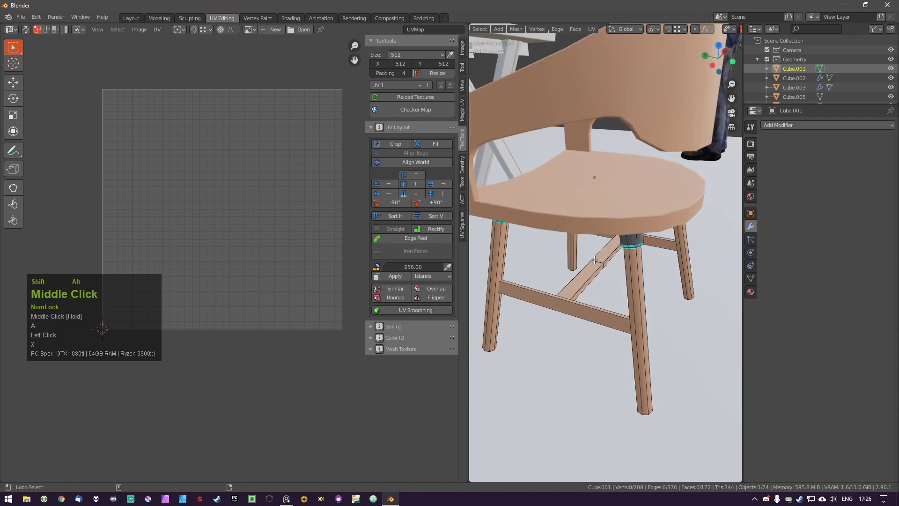
Delete the edge loop in the middle of the cross stretcher that joins the two side stretchers.
left_click(594, 259, "alt+shift")
key("shift+x")
left_click(586, 347)
key("a")
key("a")
scroll(601, 252, "up", 2)
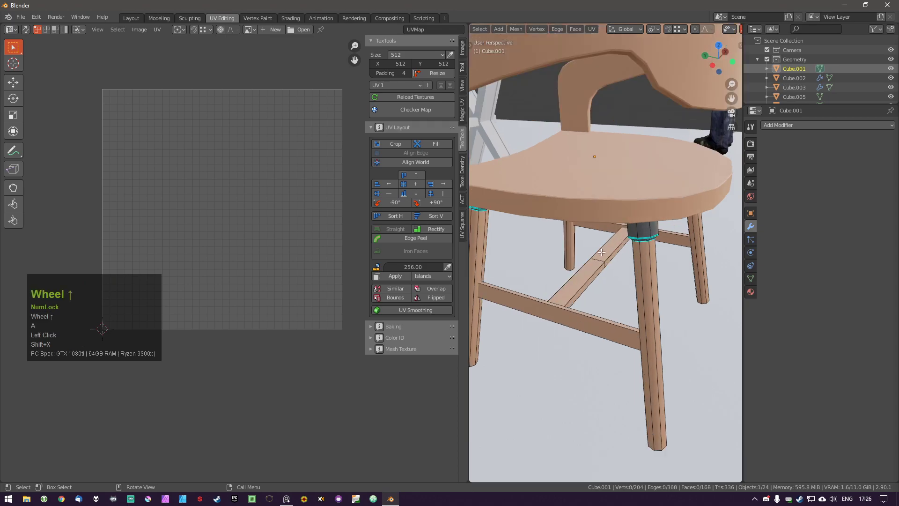
Delete the second, overlapping edge loop at the centre of the cross stretcher.
left_click(601, 264, "alt+shift")
key("a")
left_click(599, 263, "alt+shift")
key("a")
left_click(600, 263, "alt+shift")
key("x")
left_click(603, 302)
Delete the overlapping duplicate of the cross stretcher and check the near side stretcher for a duplicate by test-moving it.
key("a")
key("a")
key("a")
key("l")
key("g")
right_click(550, 234)
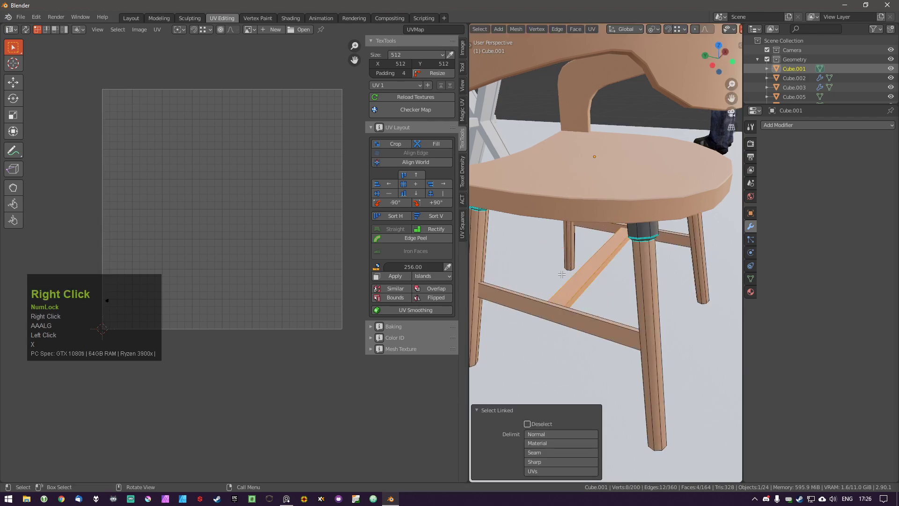
key("x")
left_click(538, 185)
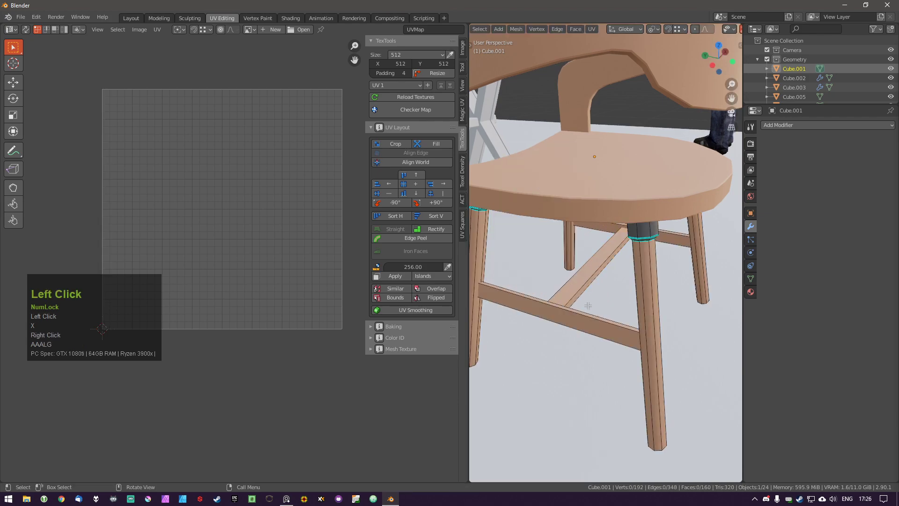
key("l")
key("g")
right_click(589, 323)
key("a")
Delete the middle edge loop from the opposite side stretcher.
mouse_move(591, 313)
middle_mouse_down()
mouse_move(603, 310)
mouse_move(590, 307)
middle_mouse_up()
middle_click_drag(567, 276, 583, 276)
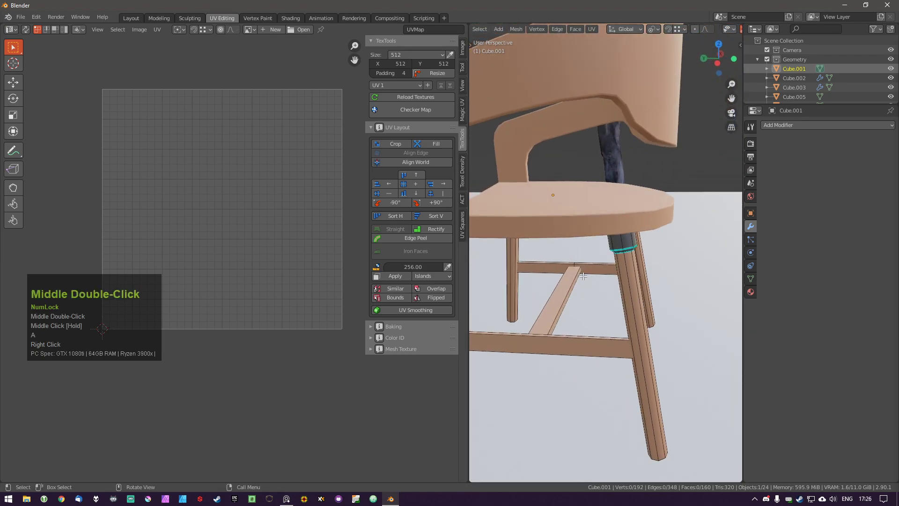
left_click(575, 266, "alt+shift")
key("x")
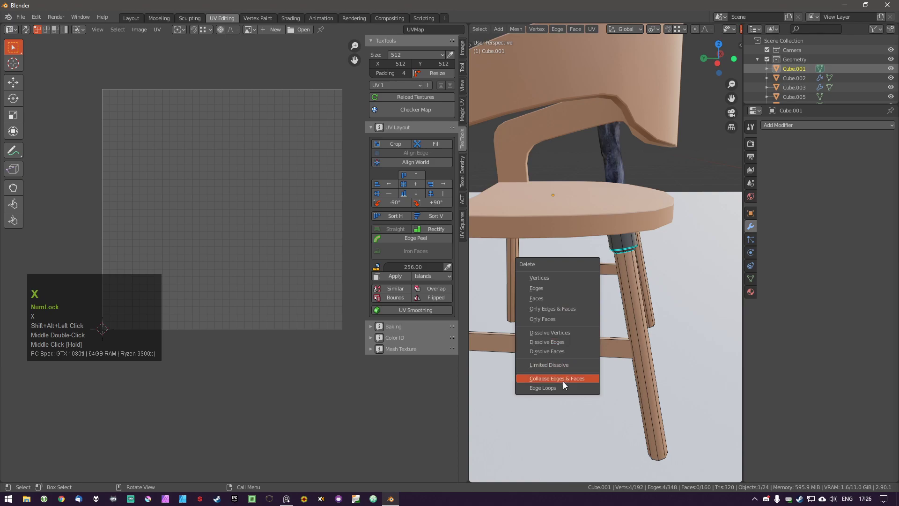
left_click(563, 385)
key("a")
Check the leg frame for non-manifold geometry, triangles and ngons with MACHIN3 Clean Up.
mouse_move(618, 309)
middle_mouse_down()
mouse_move(592, 304)
mouse_move(613, 296)
middle_mouse_up()
key("3")
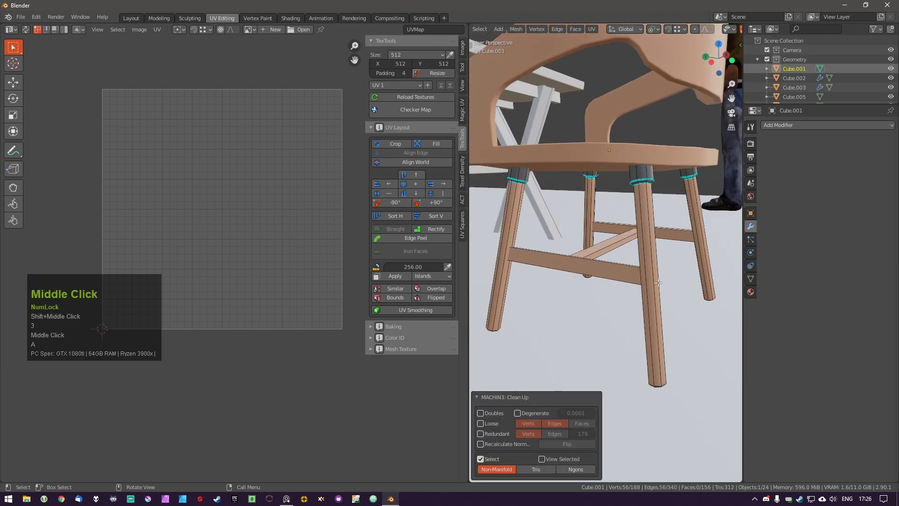
scroll(626, 290, "down", 3)
left_click(534, 469)
left_click(574, 469)
left_click(502, 469)
Select the whole leg frame, merge its vertices by distance and clear the selection.
key("a")
key("a")
key("m")
left_click(626, 288)
scroll(627, 289, "up", 1)
key("a")
mouse_move(626, 290)
middle_mouse_down("shift")
mouse_move(609, 284)
mouse_move(611, 298)
mouse_move(618, 294)
middle_mouse_up("shift")
scroll(605, 301, "up", 2)
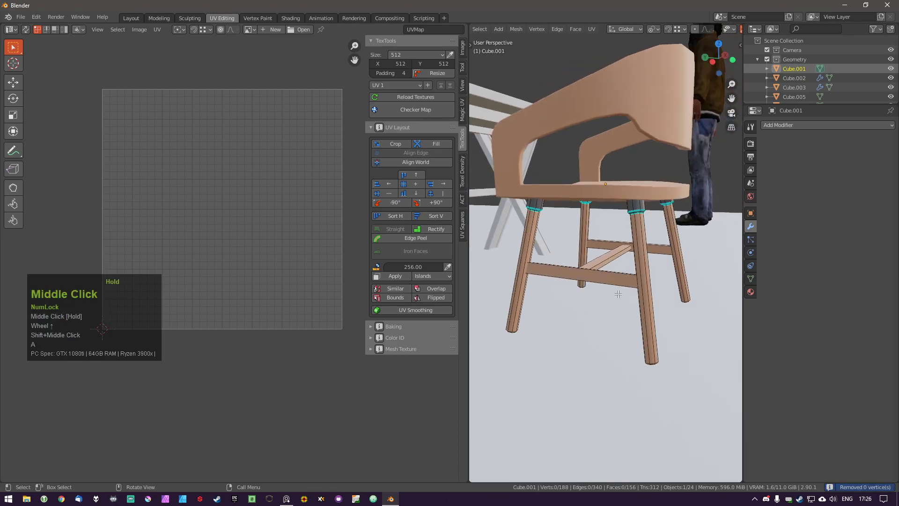
Mark the edge loops around the foot of all four chair legs as UV seams.
middle_click_drag(637, 339, 645, 372)
key("Tab")
scroll(658, 345, "up", 2)
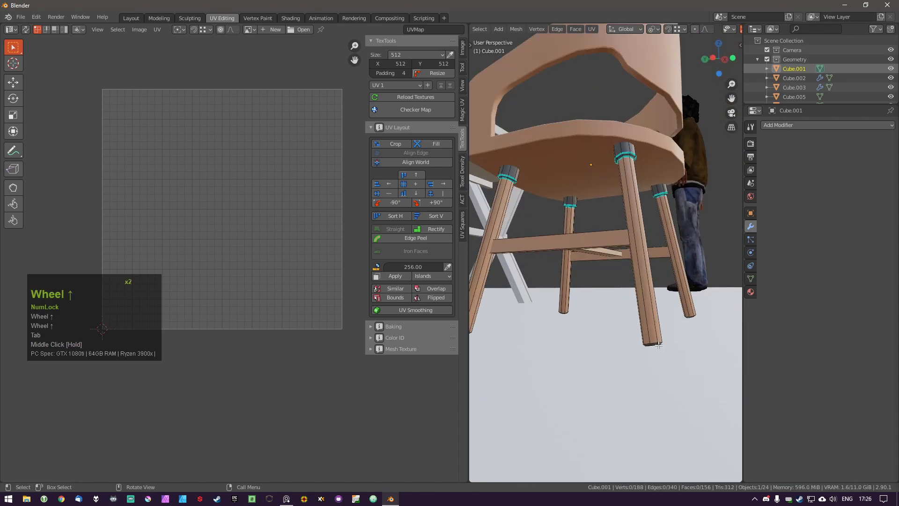
scroll(687, 317, "up", 2)
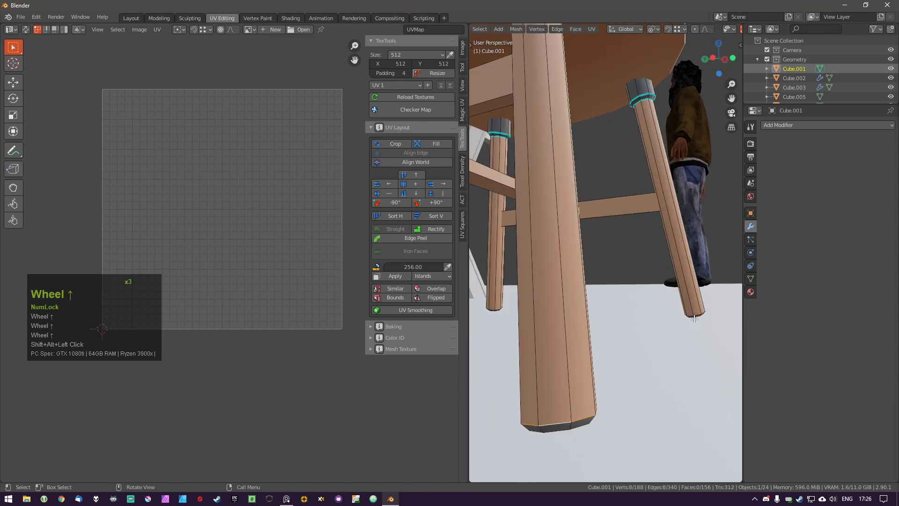
left_click(698, 314, "alt+shift")
middle_click_drag(698, 314, 601, 322, "shift")
scroll(692, 313, "down", 3)
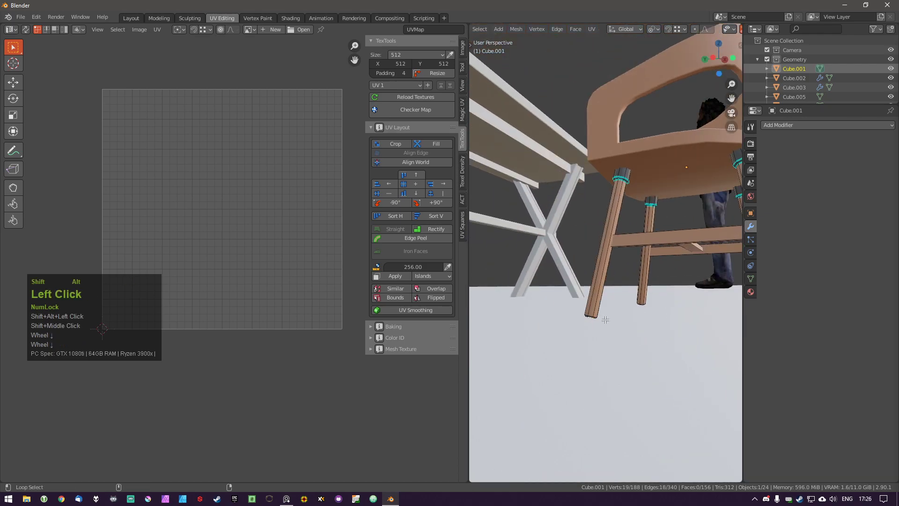
scroll(597, 316, "up", 2)
key("ctrl+z")
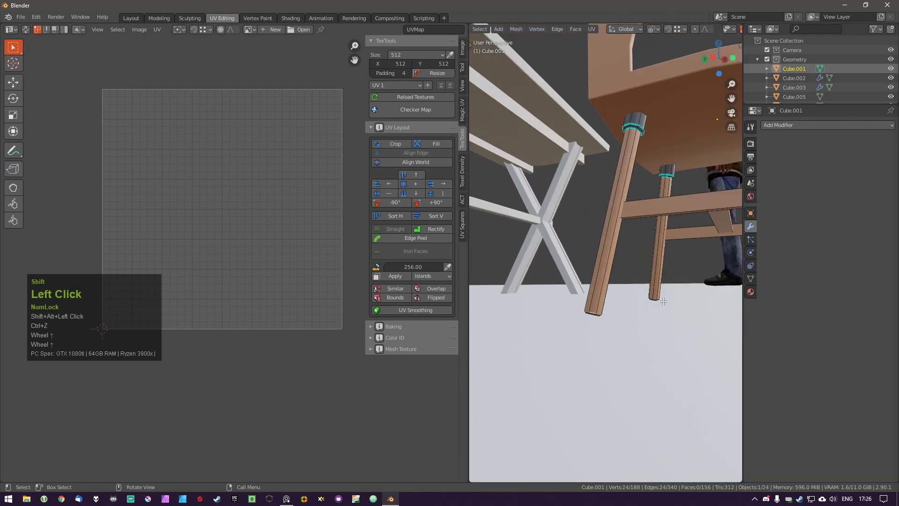
scroll(659, 302, "up", 3)
left_click(639, 299, "alt+shift")
scroll(642, 290, "down", 1)
key("ctrl+e")
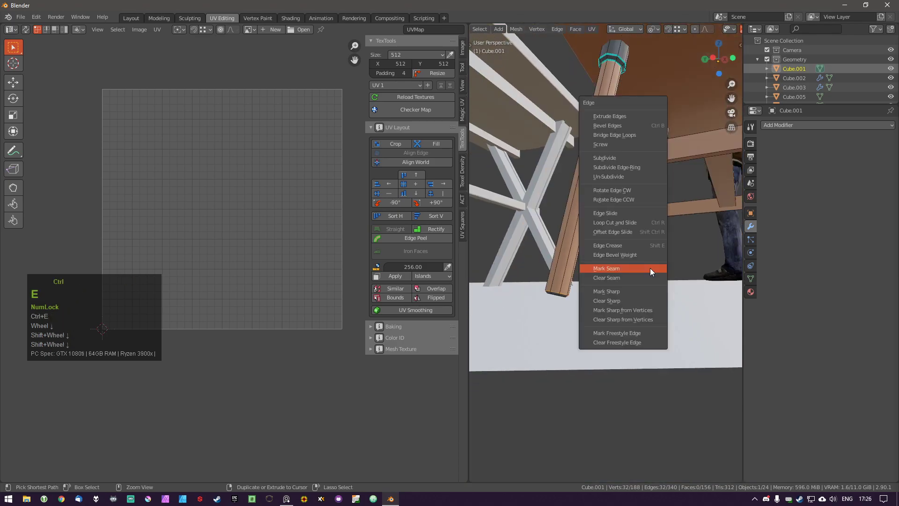
left_click(650, 268)
key("a")
key("l")
key("a")
Mark one lengthwise edge line on the inner side of each of the four legs, through the collar, as a UV seam.
middle_click_drag(602, 267, 497, 184)
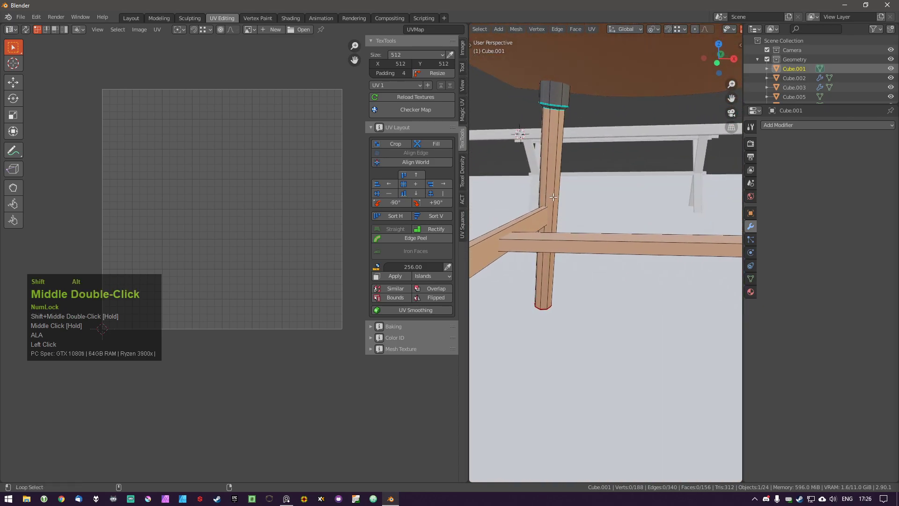
left_click(552, 147, "alt+shift")
scroll(561, 146, "down", 3)
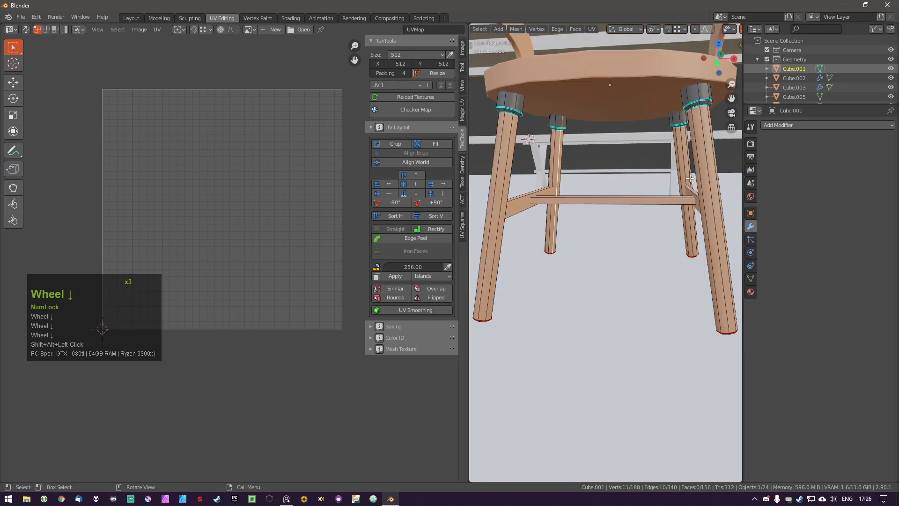
left_click(678, 168, "alt+shift")
key("shift+grave")
key("a")
key("s")
key("a")
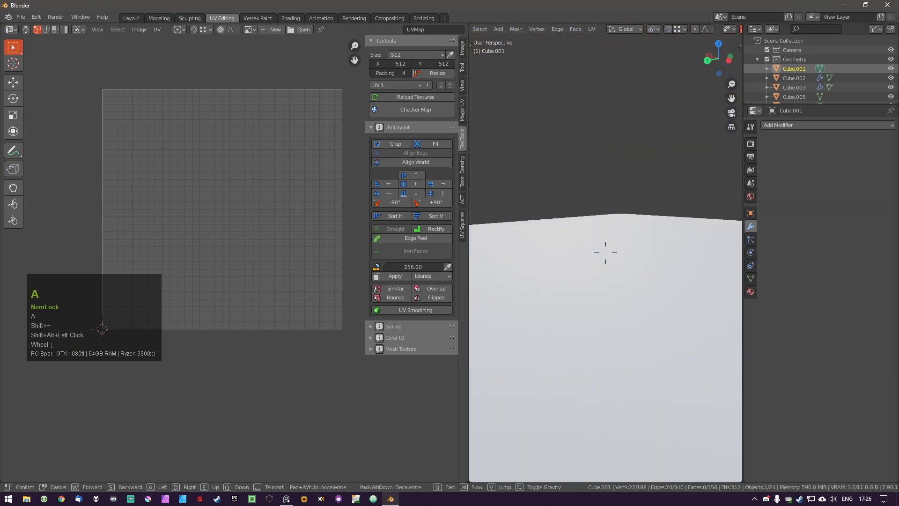
key("w")
key("d")
left_click(607, 244)
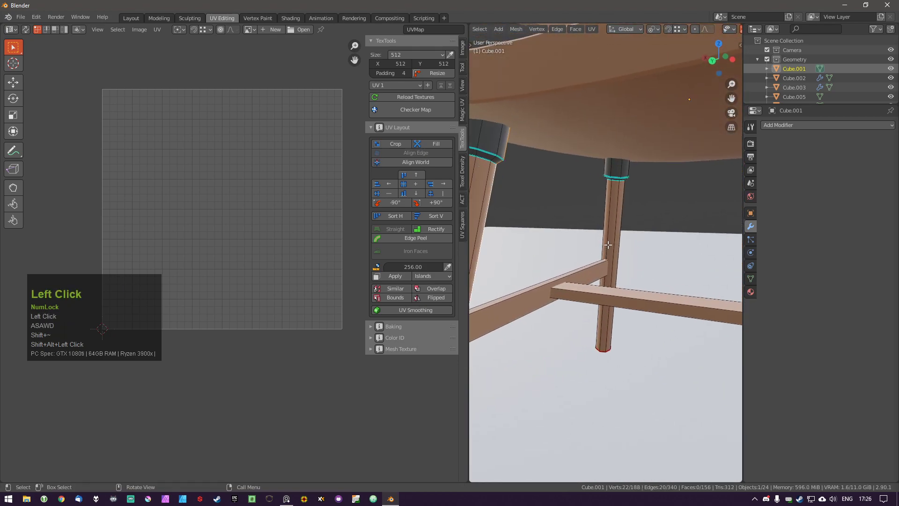
key("shift+grave")
key("a")
left_click(614, 248)
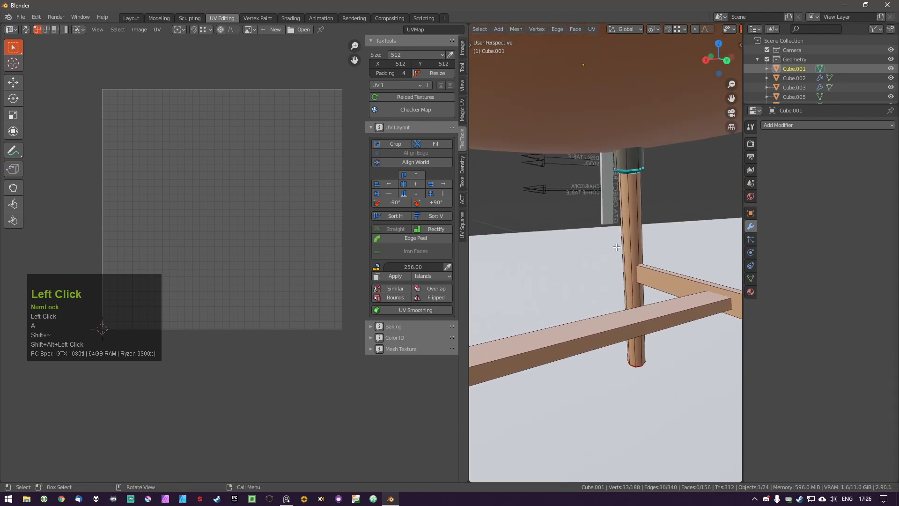
key("ctrl+e")
left_click(615, 301)
key("a")
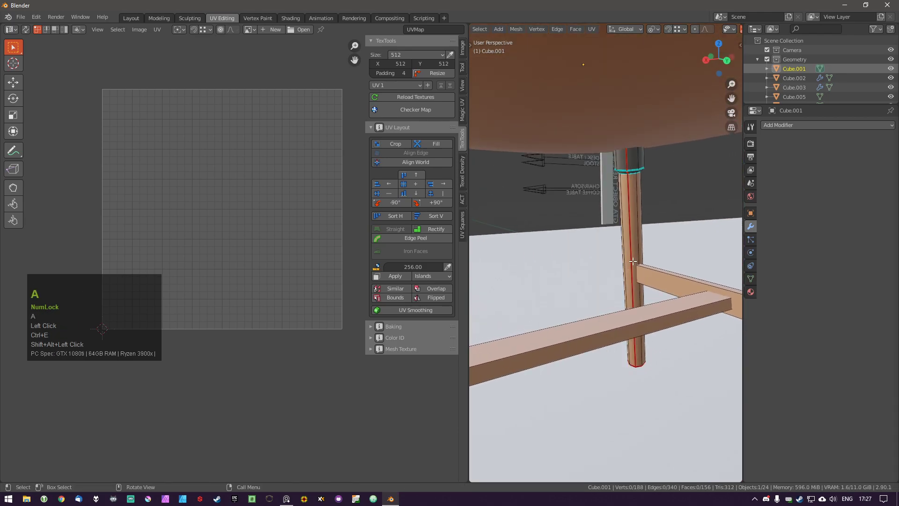
Select the linked geometry of all four legs and unwrap it along the new seams.
scroll(628, 262, "down", 4)
key("l")
scroll(634, 237, "down", 2)
key("l")
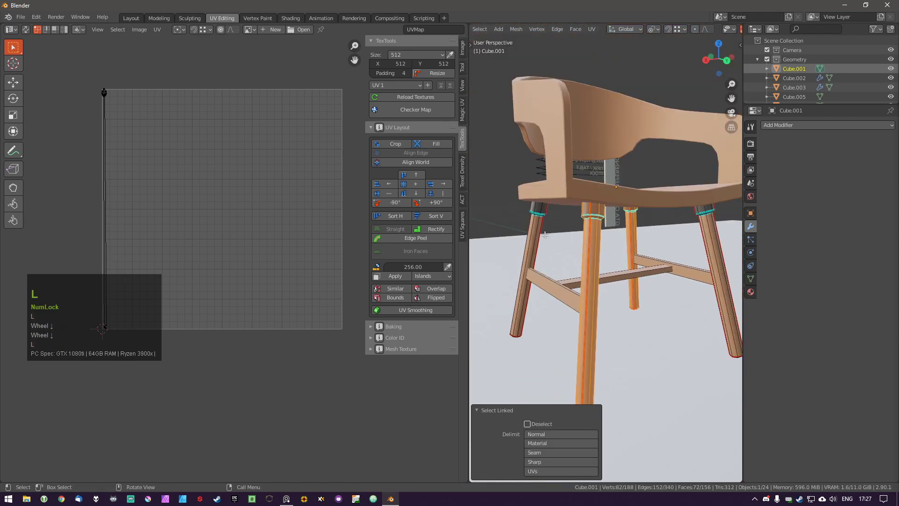
key("l")
key("l")
key("u")
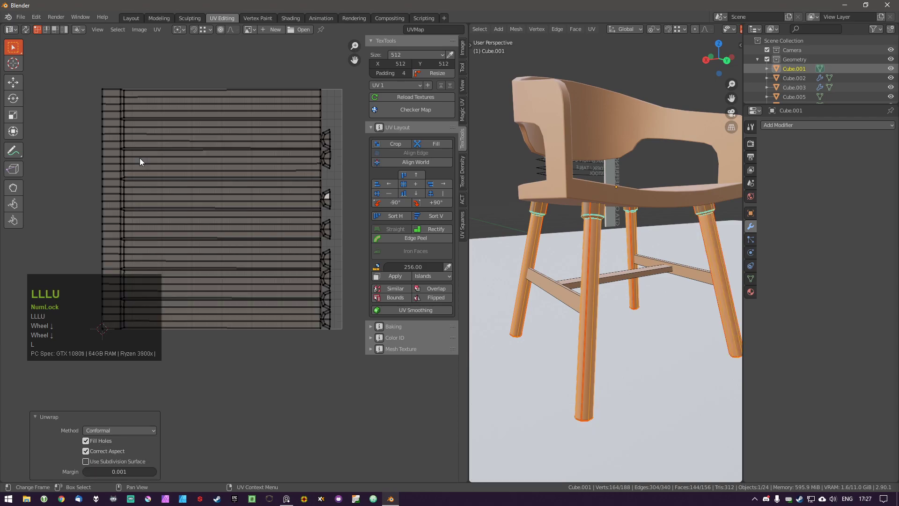
Rotate the legs' whole UV layout by 90 degrees so the leg strips stand vertically.
key("a")
key("a")
key("a")
key("r")
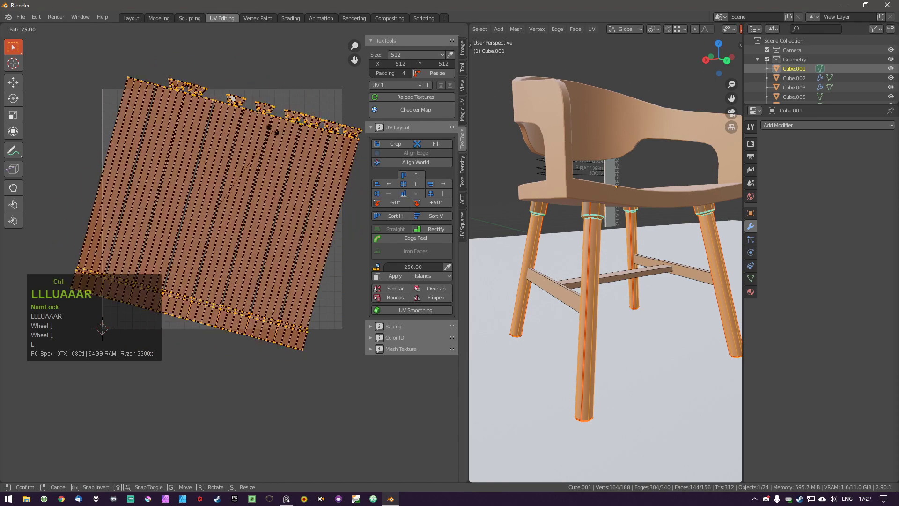
left_click(244, 136, "ctrl")
Switch UV selection to island mode and test-move the outermost leg island to check its extent.
key("ctrl+a")
left_click(326, 200)
scroll(326, 198, "down", 2)
left_click(328, 275)
key("Tab")
middle_click_drag(328, 274, 244, 295, "shift")
left_click(336, 254)
left_click(319, 259)
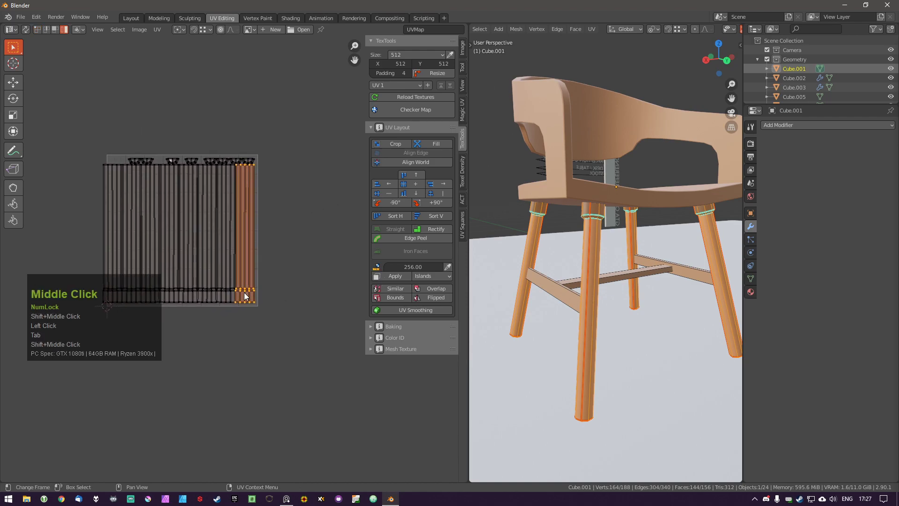
key("g")
middle_click(266, 293)
right_click(278, 286)
Check a foot-cap UV island by test-moving it, and clear the mesh selection.
scroll(245, 161, "up", 2)
key("a")
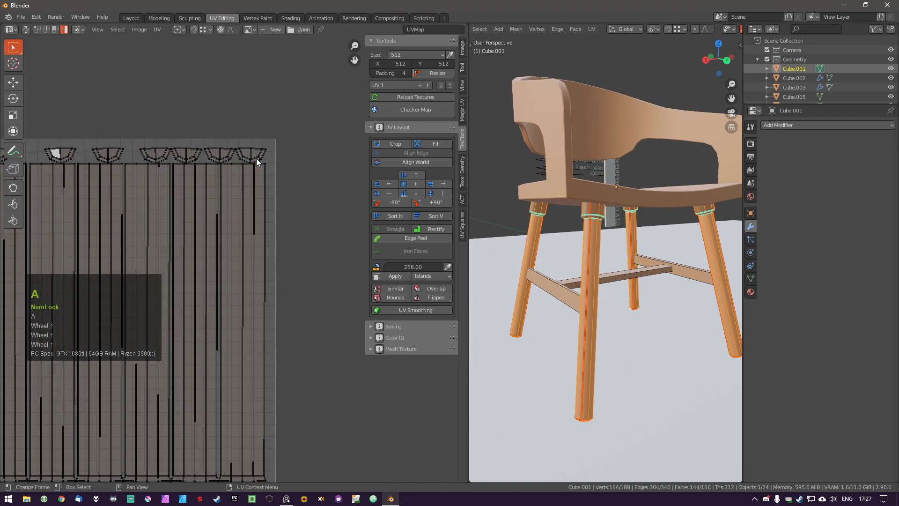
left_click(253, 155)
key("g")
right_click(261, 166)
mouse_move(588, 389)
middle_mouse_down("shift")
mouse_move(588, 356)
mouse_move(589, 374)
middle_mouse_up("shift")
key("a")
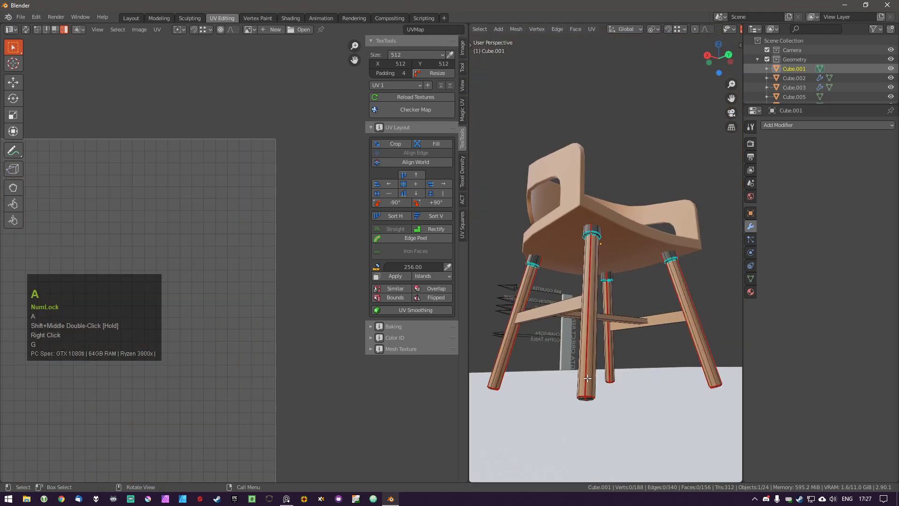
Isolate the four legs by hiding the remaining frame geometry and viewing the frame in local view.
key("l")
key("l")
key("l")
key("l")
key("shift+h")
key("a")
key("ctrl+z")
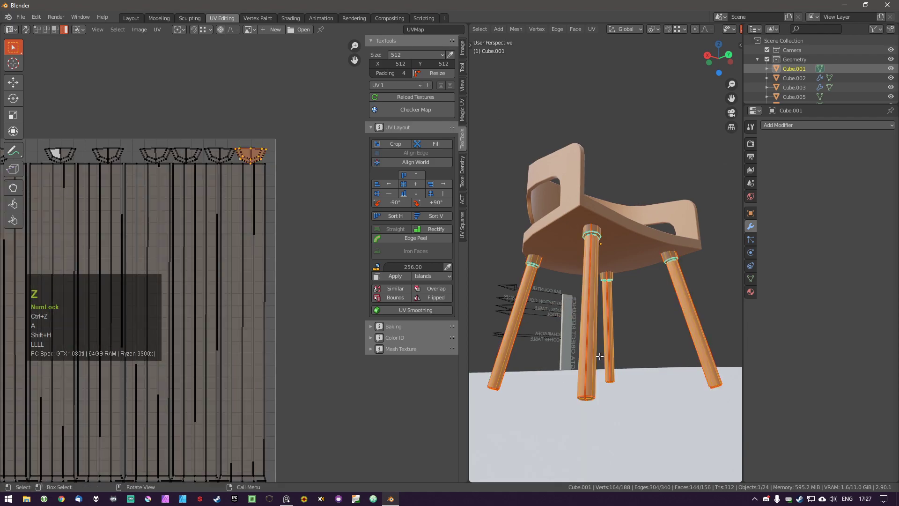
key("KP_Divide")
key("a")
middle_click_drag(590, 286, 574, 354)
key("Tab")
left_click(587, 283, "alt+shift")
middle_click_drag(626, 290, 516, 270)
key("a")
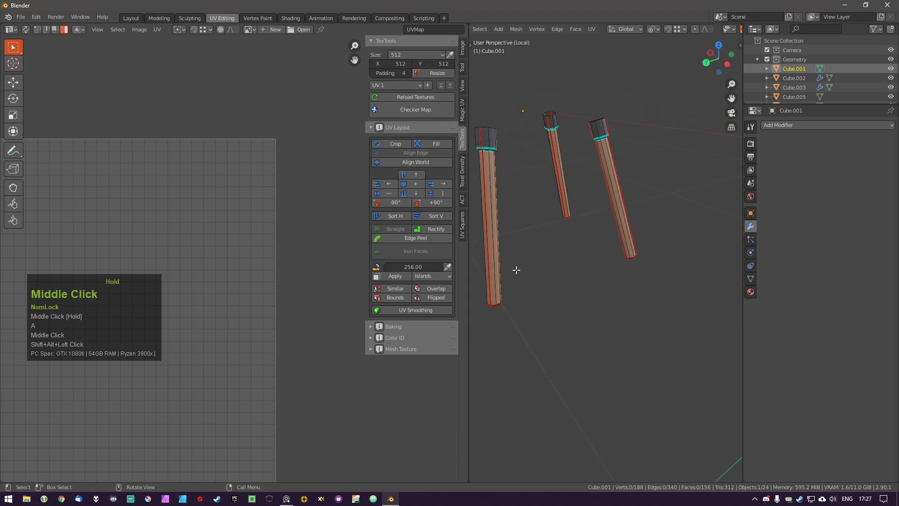
key("shift+grave")
key("w")
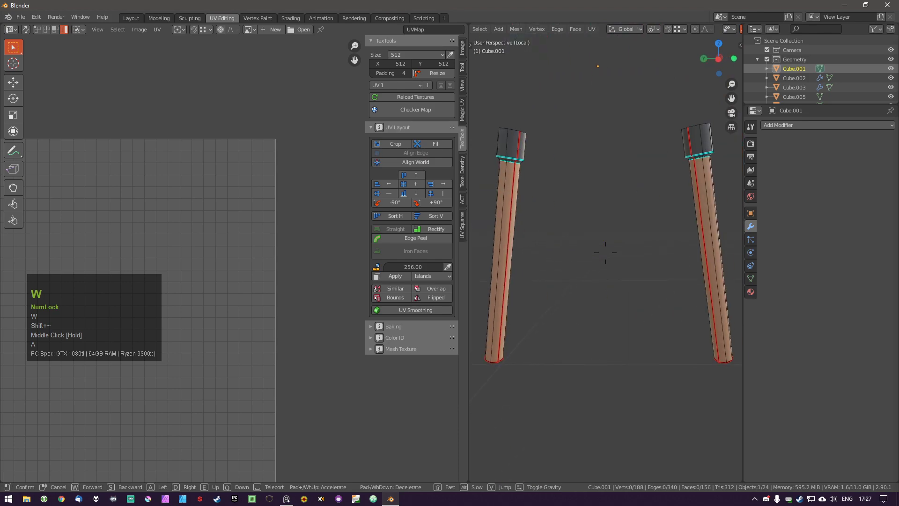
key("s")
left_click(606, 253)
mouse_move(606, 252)
middle_mouse_down()
mouse_move(667, 252)
mouse_move(683, 263)
mouse_move(611, 265)
middle_mouse_up()
key("ctrl+z")
left_click(593, 248, "alt+shift")
key("a")
Select the lengthwise seam edge loops on the four legs and clear their seams.
left_click(593, 248, "alt+shift")
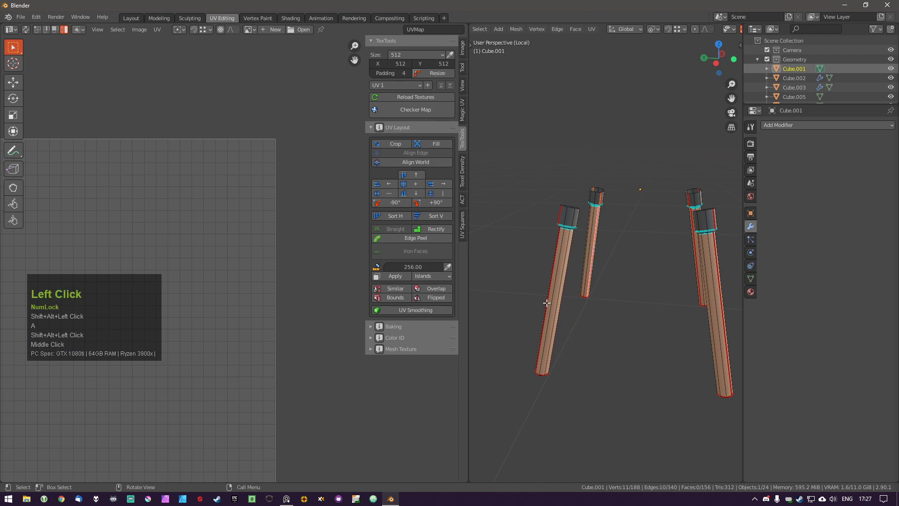
middle_click_drag(546, 303, 575, 330)
left_click(656, 332, "alt+shift")
left_click(624, 310, "alt+shift")
middle_click_drag(573, 269, 688, 257)
key("ctrl+z")
scroll(686, 256, "up", 1)
left_click(681, 256, "alt+shift")
scroll(557, 266, "up", 2)
left_click(557, 266, "alt+shift")
key("ctrl+e")
left_click(609, 297)
key("a")
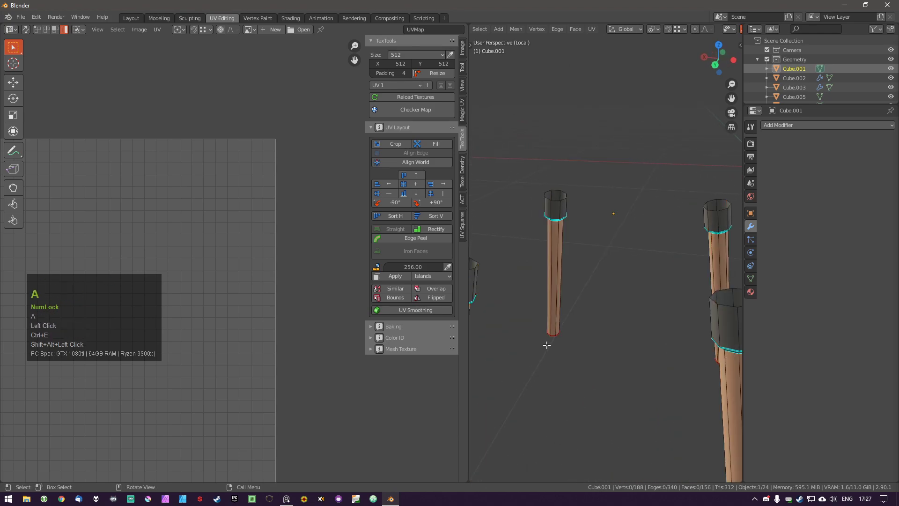
Mark one continuous lengthwise seam on the first leg, from its foot up through the wider collar.
scroll(547, 345, "up", 2)
left_click(560, 302)
left_click(563, 131, "ctrl")
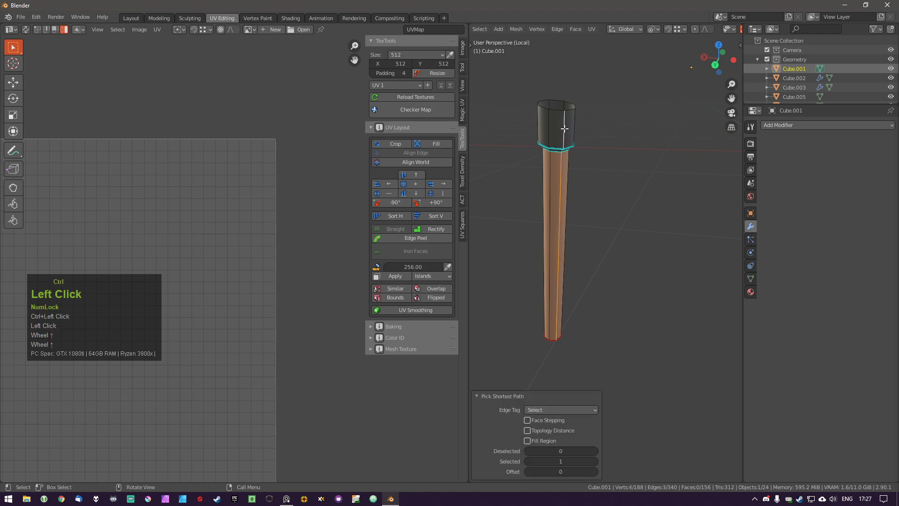
scroll(563, 131, "down", 3)
key("ctrl+e")
left_click(578, 272)
key("a")
key("a")
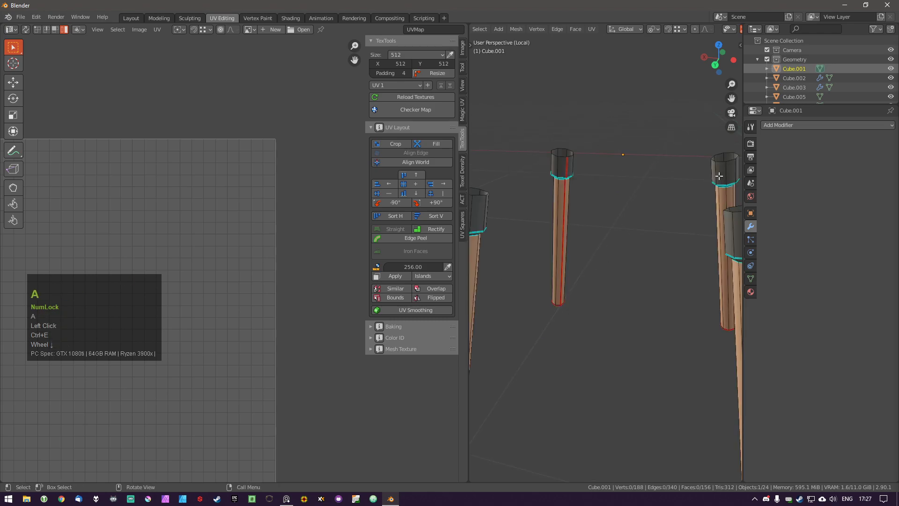
Mark a matching lengthwise seam on the second and third legs, including their collars.
left_click(723, 301, "ctrl")
key("ctrl+e")
left_click(723, 301)
key("a")
middle_click_drag(698, 316, 661, 256)
middle_click_drag(666, 218, 555, 248)
left_click(659, 222)
key("ctrl+e")
left_click(629, 380)
key("a")
Mark the lengthwise seam on the last leg and unwrap all four legs.
middle_click_drag(630, 379, 623, 356)
key("shift+grave")
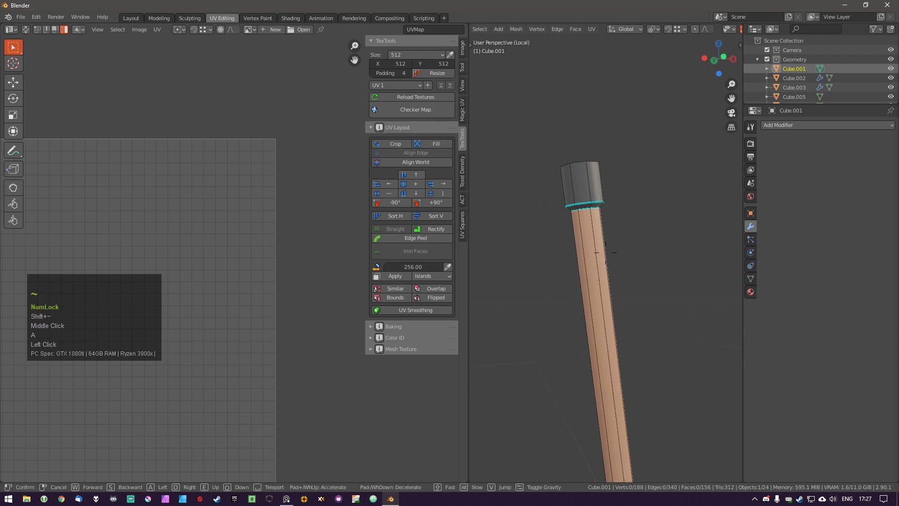
left_click(582, 188)
key("ctrl+e")
left_click(614, 388)
key("a")
key("a")
key("u")
scroll(236, 243, "down", 3)
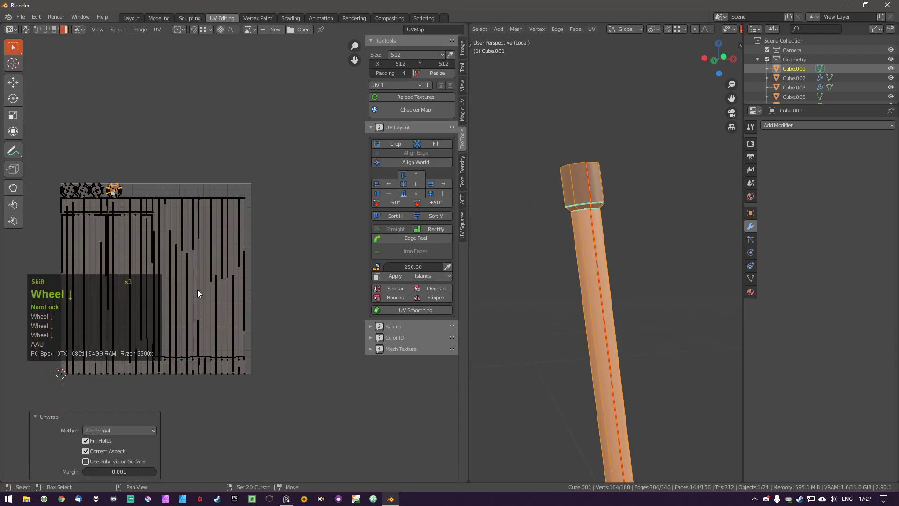
Test-move a foot-cap UV island and select a leg strip to check the island boundaries.
middle_click_drag(199, 294, 228, 279)
key("a")
left_click(168, 184)
key("g")
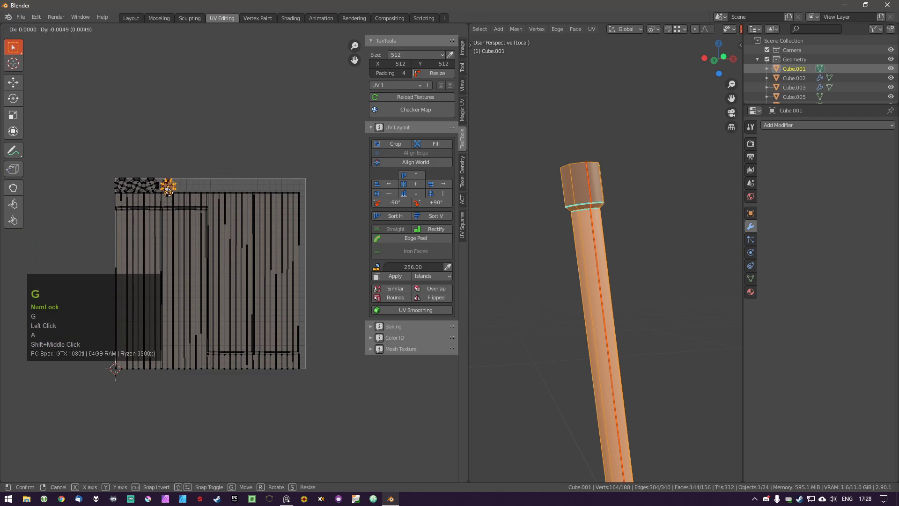
right_click(169, 185)
left_click(180, 279)
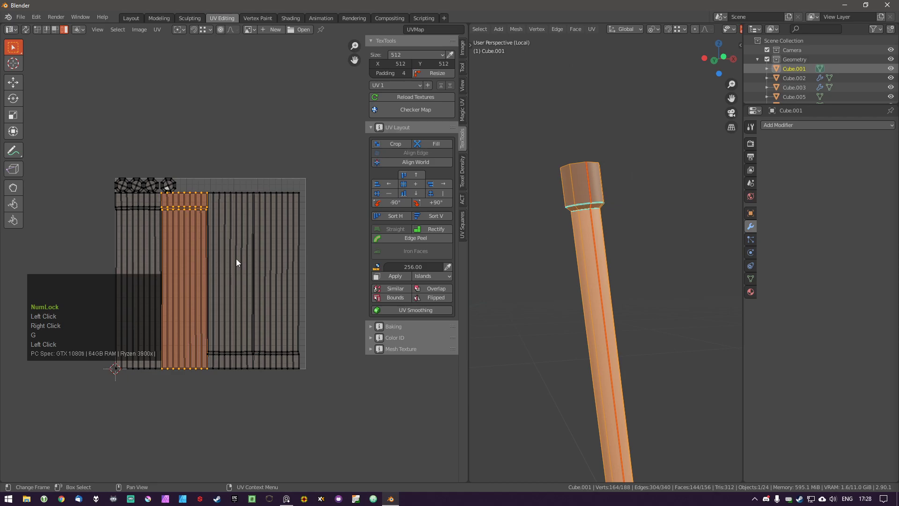
Unwrap the legs again, try the Angle Based method, and return to Conformal.
key("a")
key("a")
key("u")
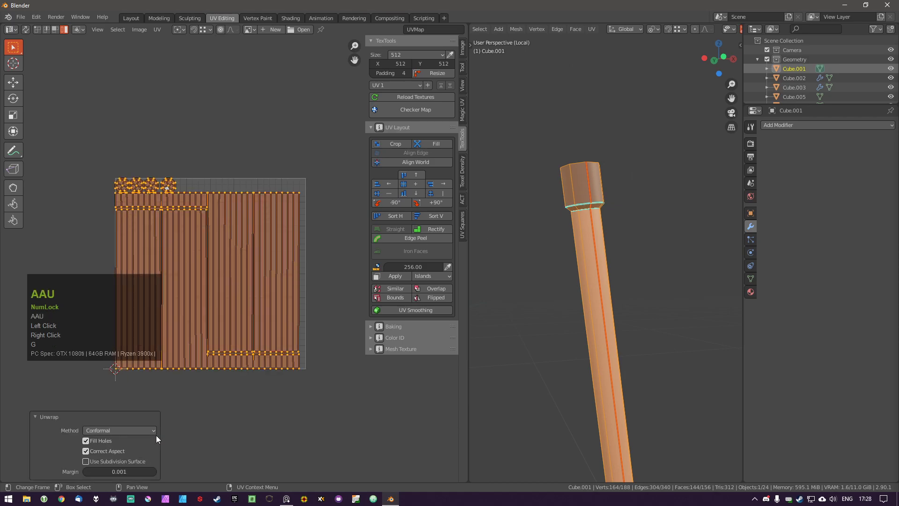
left_click(136, 434)
left_click(119, 443)
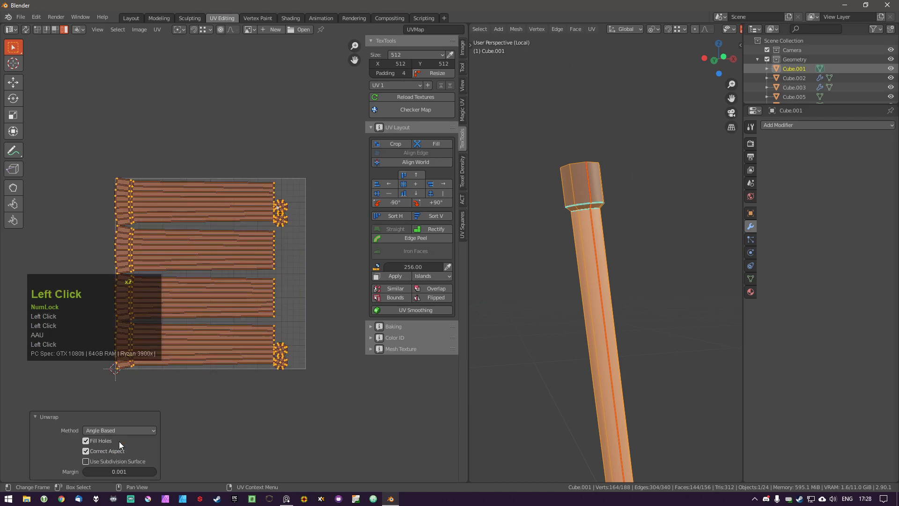
left_click(124, 430)
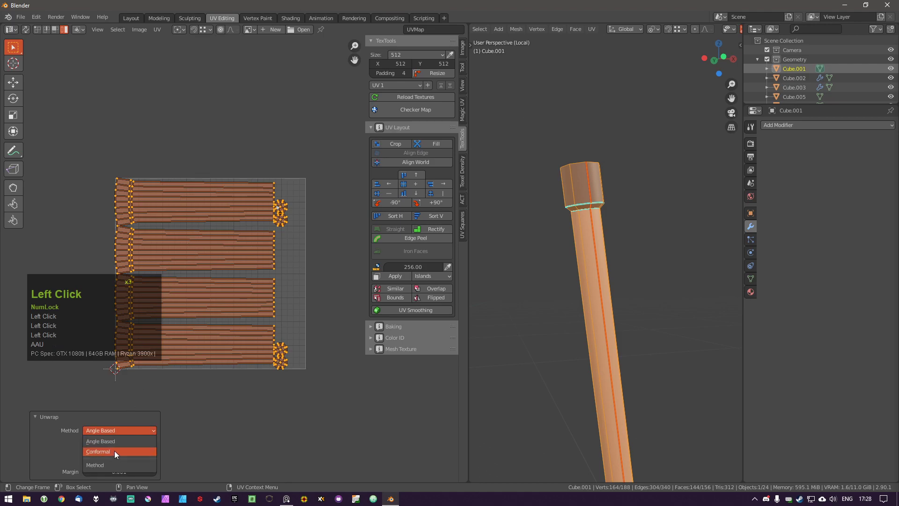
left_click(121, 452)
scroll(175, 183, "up", 3)
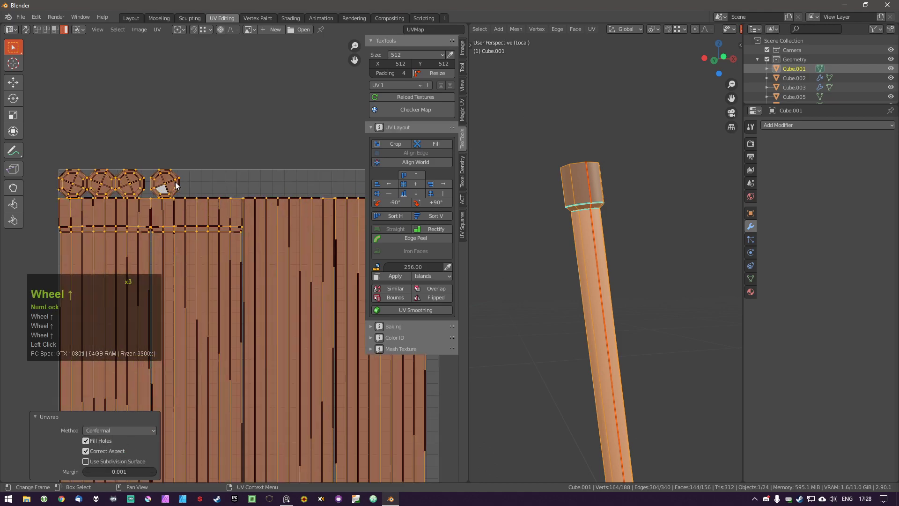
key("a")
scroll(204, 263, "down", 4)
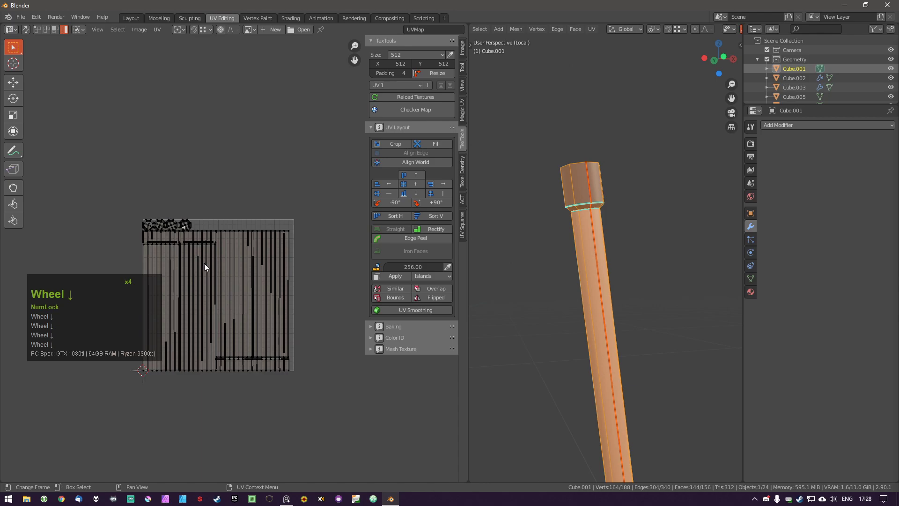
Rotate the two upside-down leg strips in the UV layout to match the orientation of the others.
left_click(236, 348)
key("r")
left_click(117, 218, "ctrl")
key("r")
right_click(274, 353)
key("a")
left_click(280, 324)
key("r")
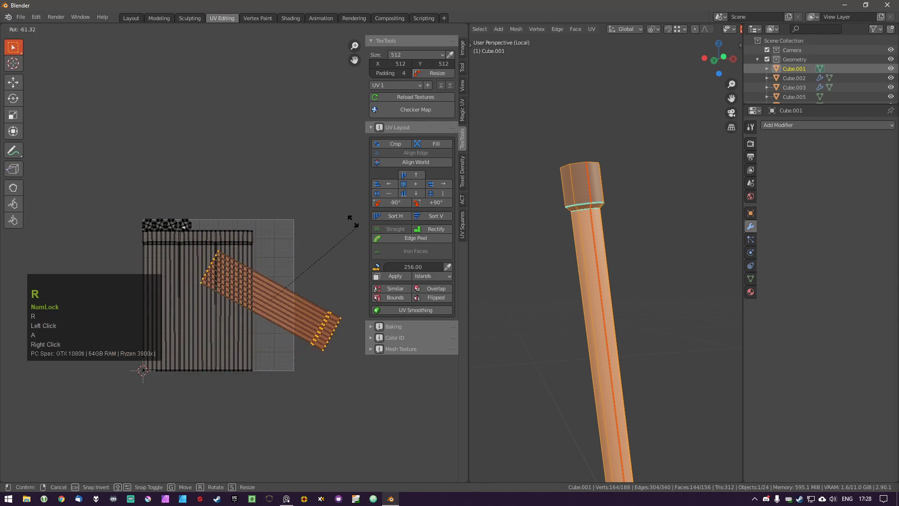
left_click(117, 243, "ctrl")
Move the four leg strips out of the UV tile and space them side by side below it.
scroll(296, 350, "down", 3)
key("g")
left_click(321, 359)
left_click(182, 259)
key("g")
left_click(232, 323)
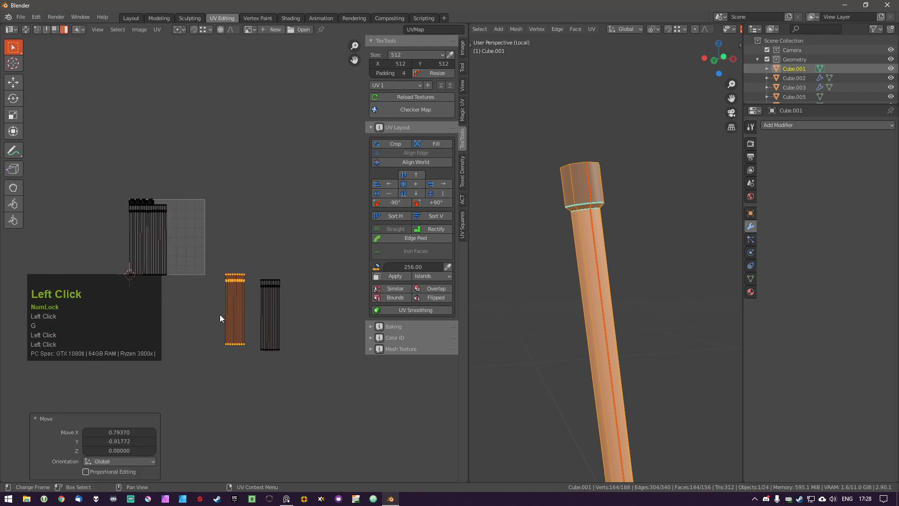
left_click(158, 253)
key("g")
left_click(192, 330)
left_click(142, 260)
key("g")
left_click(167, 341)
Move the foot-cap UV islands about 2.22 in X and -2.02 in Y, outside the UV tile.
left_click(141, 201)
key("g")
left_click(377, 393)
scroll(629, 302, "down", 7)
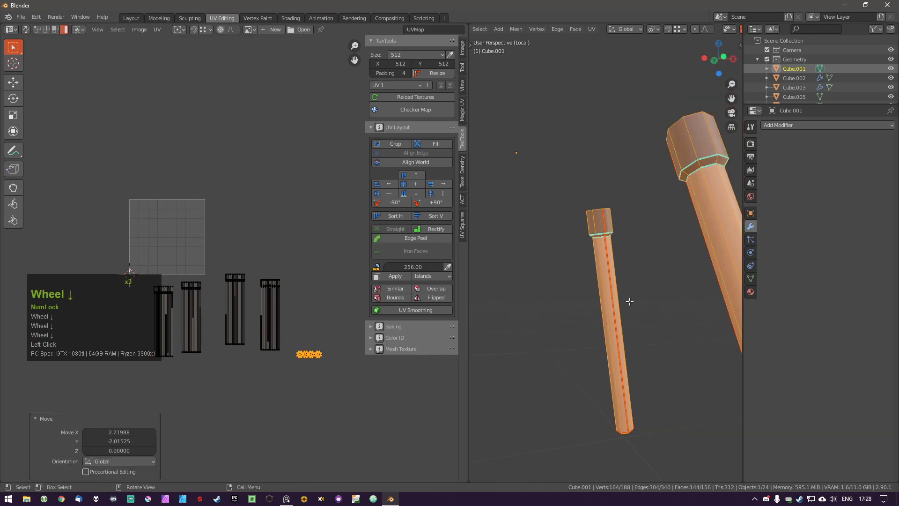
Reveal the hidden geometry and isolate the three crossbars by hiding everything else.
key("alt+h")
key("a")
middle_click_drag(631, 322, 648, 358)
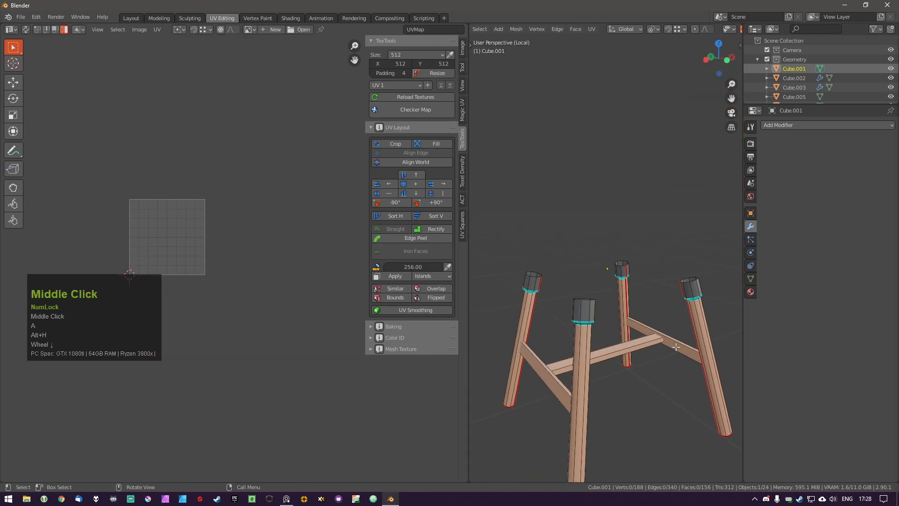
key("l")
key("l")
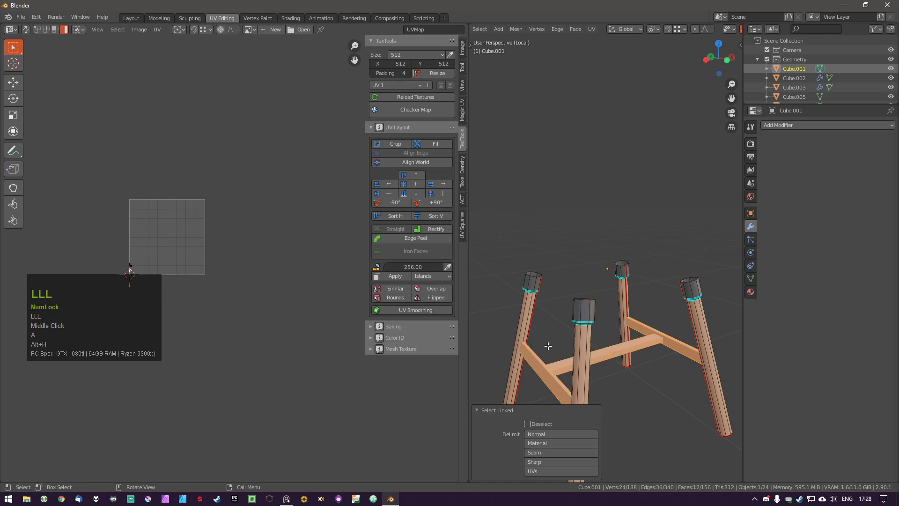
key("shift+h")
key("a")
Mark one long edge on each of the two side crossbars as a seam.
middle_click_drag(585, 378, 556, 356)
scroll(536, 333, "up", 3)
middle_click_drag(511, 338, 516, 310)
middle_click_drag(518, 335, 724, 358)
middle_click_drag(619, 357, 676, 309)
left_click(625, 306)
middle_click_drag(566, 334, 587, 355, "shift")
left_click(488, 311, "shift")
middle_click_drag(689, 308, 693, 282)
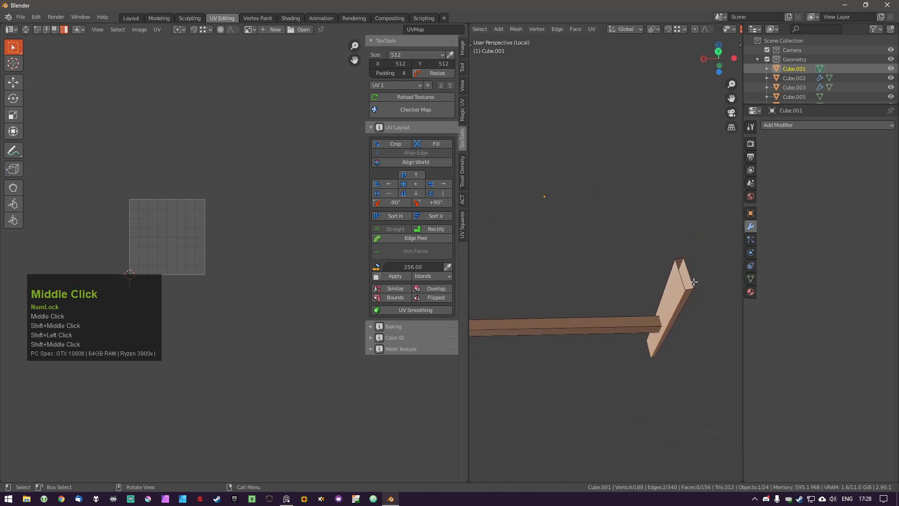
key("ctrl+e")
left_click(653, 316)
key("a")
Unwrap the three crossbars to check their UV layout.
middle_click_drag(655, 318, 651, 336)
key("a")
key("u")
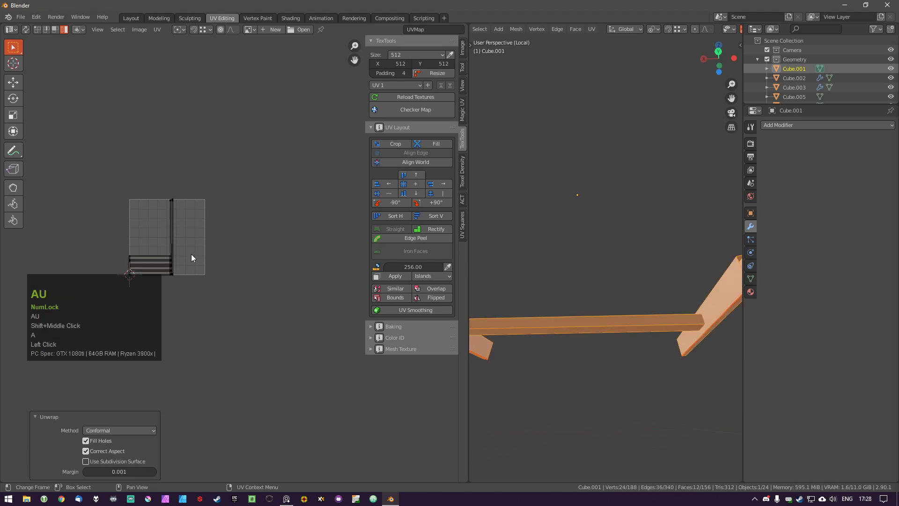
key("a")
Mark a lengthwise seam along one long edge of the middle crossbar.
middle_click(651, 340)
middle_click_drag(650, 341, 583, 342)
left_click(598, 327)
scroll(592, 340, "up", 1)
left_click(588, 343)
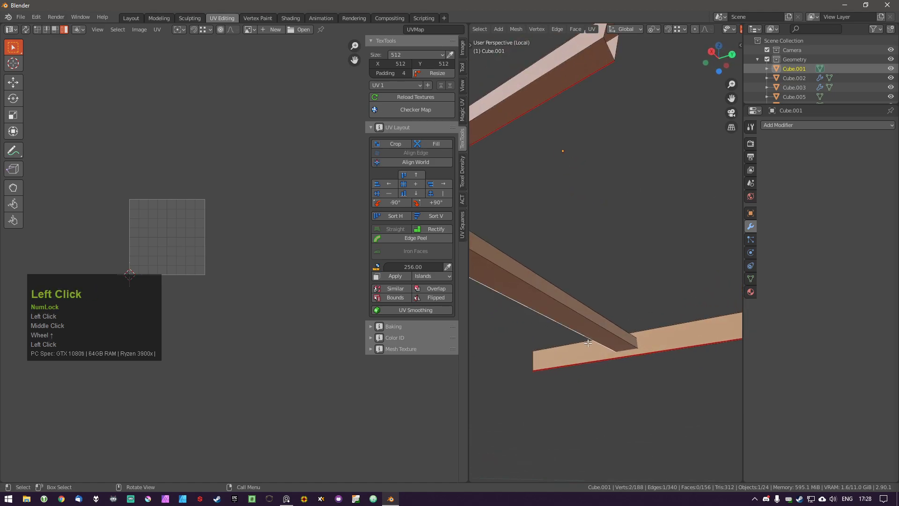
key("ctrl+e")
left_click(585, 333)
key("ctrl+e")
left_click(589, 326)
Unwrap the middle crossbar on its own, followed by all three crossbars together.
key("a")
key("l")
key("u")
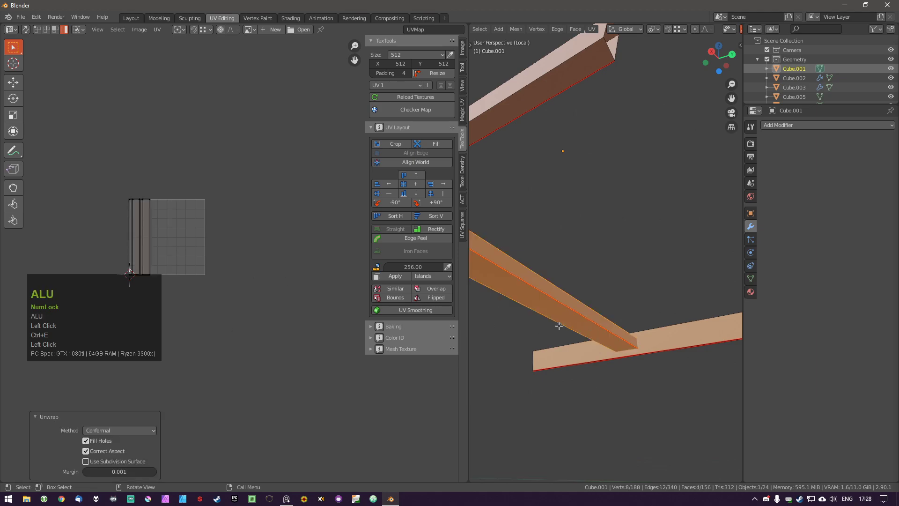
key("a")
key("a")
key("u")
Reveal the hidden legs, select the whole leg frame and unwrap it.
key("alt+h")
middle_click_drag(576, 307, 623, 352)
scroll(632, 342, "down", 5)
key("a")
middle_click_drag(623, 351, 646, 363)
key("a")
key("u")
Examine the frame's combined UV layout with a test move, and clear the UV selection.
scroll(222, 240, "up", 2)
key("a")
scroll(222, 241, "down", 2)
key("g")
right_click(330, 357)
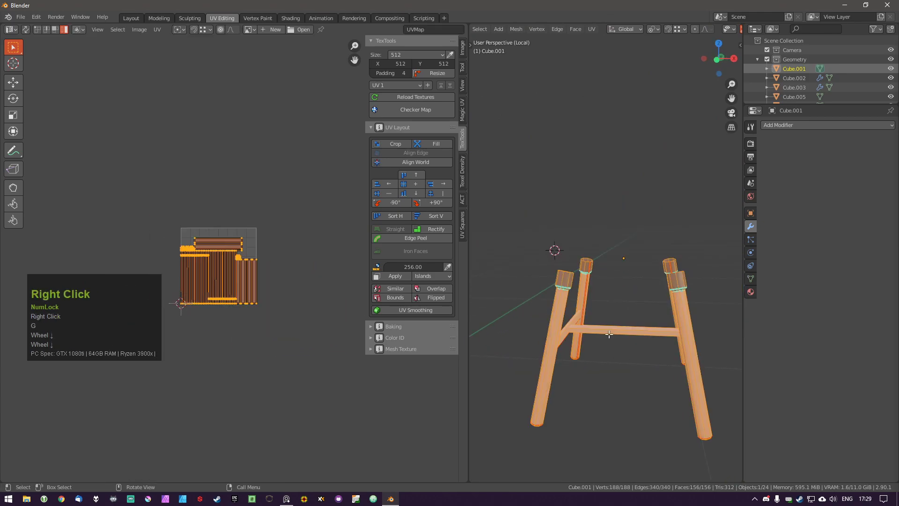
middle_click_drag(611, 372, 641, 376)
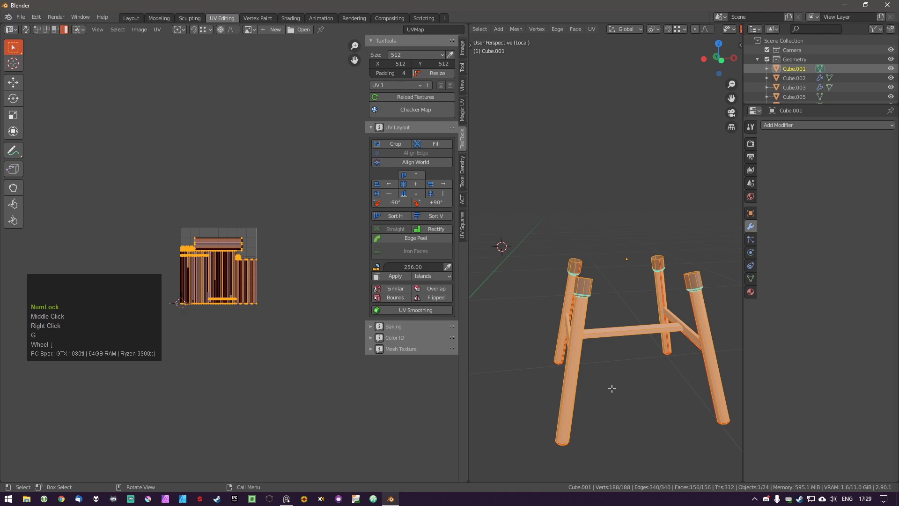
scroll(255, 254, "up", 2)
key("a")
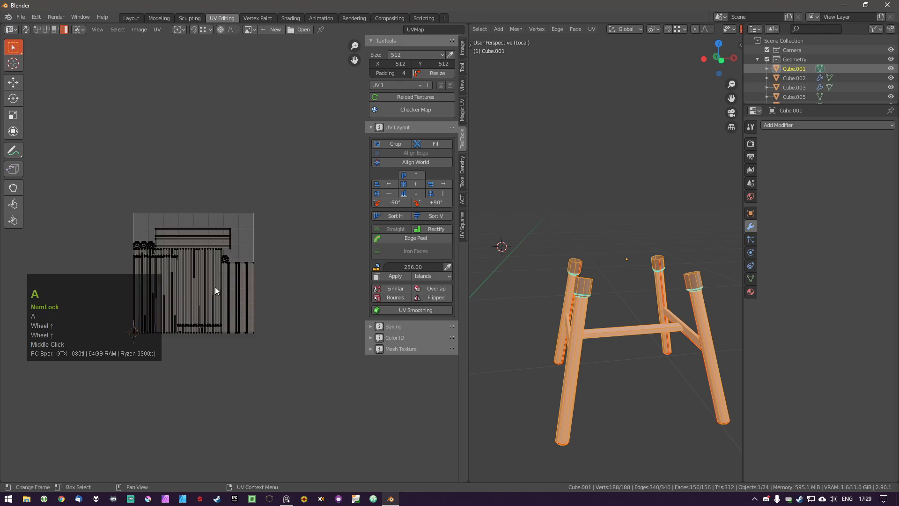
middle_click_drag(196, 277, 179, 258)
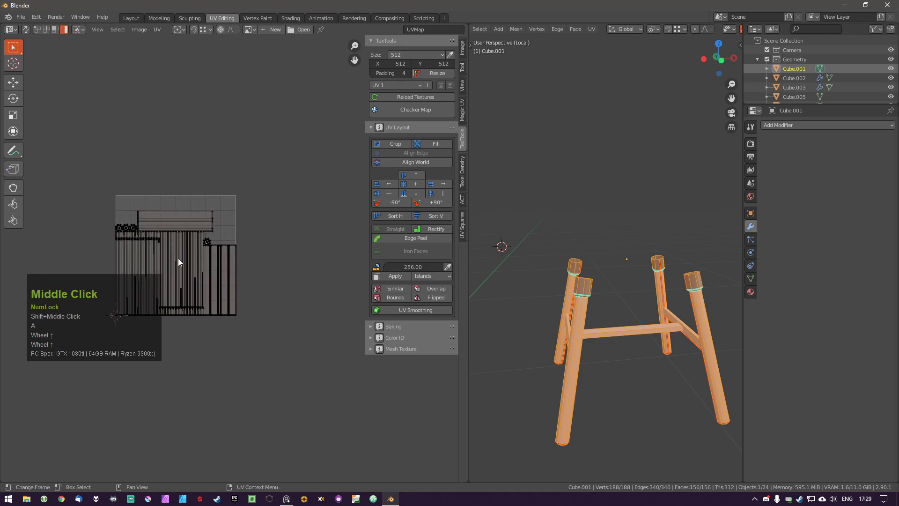
Reveal any hidden parts of the leg frame, leave local view and clear the selection.
middle_click_drag(598, 342, 631, 356)
key("a")
key("alt+h")
key("a")
key("a")
key("a")
key("a")
key("a")
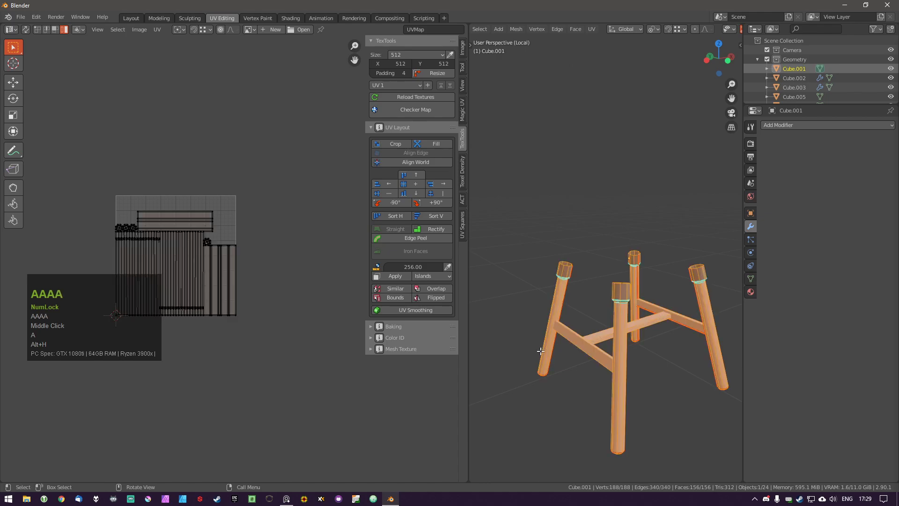
key("KP_Divide")
key("a")
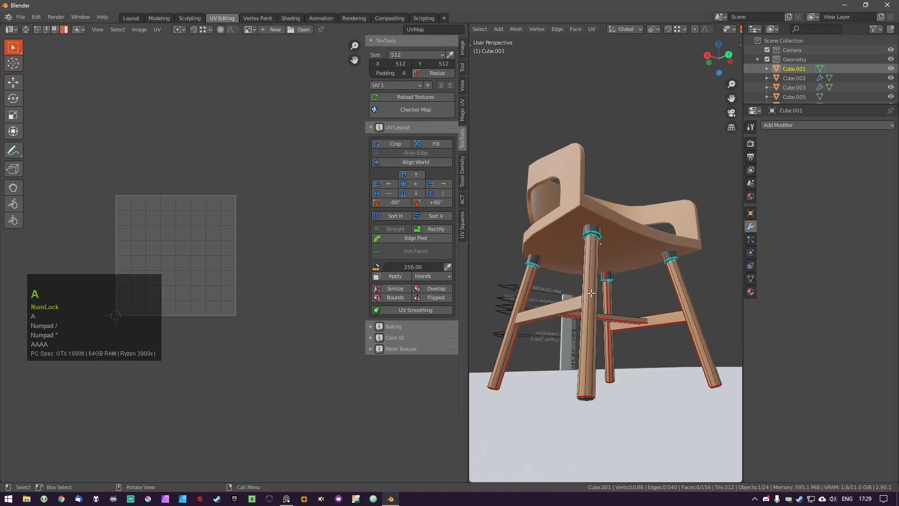
Leave the leg frame's edit mode and select the chair's seat and backrest shell.
middle_click_drag(540, 351, 623, 181)
key("Tab")
left_click(623, 181)
scroll(631, 161, "down", 3)
middle_click_drag(626, 212, 628, 212, "shift")
middle_click_drag(628, 213, 694, 258)
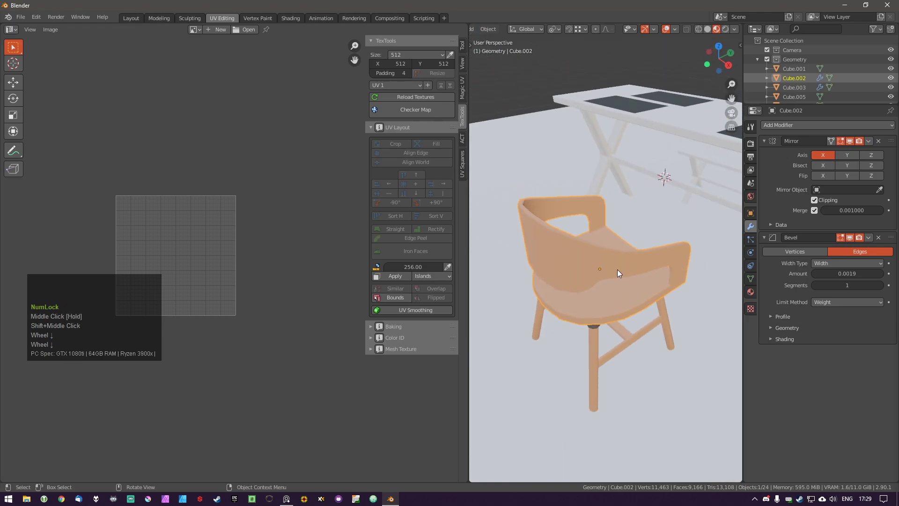
Open the seat shell for editing, select its whole mesh, unwrap it and clear the selection.
key("Tab")
key("Tab")
middle_click_drag(618, 269, 645, 288)
scroll(645, 287, "up", 3)
key("Tab")
key("a")
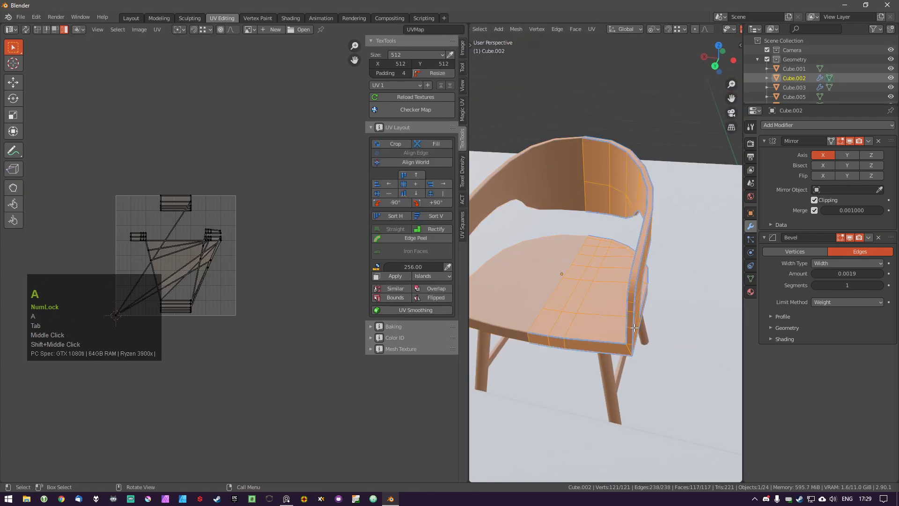
key("u")
key("a")
Examine the seat shell's edge flow around the seat, arm and backrest from several angles.
middle_click_drag(613, 308, 608, 285)
key("shift+grave")
key("w")
left_click(592, 285)
scroll(592, 285, "up", 1)
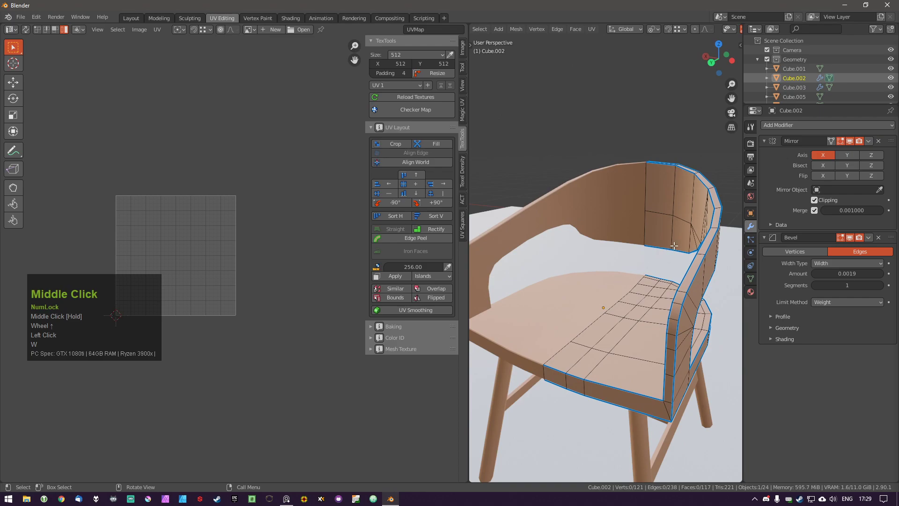
key("Tab")
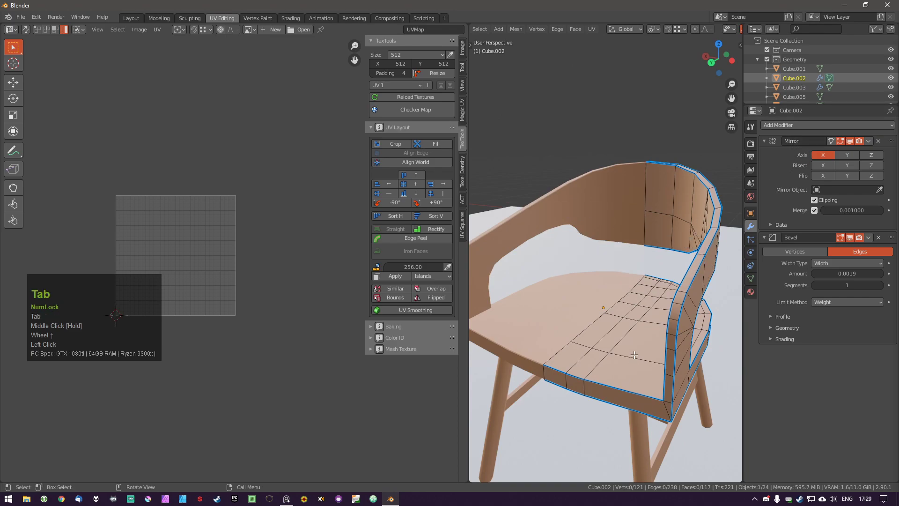
middle_click_drag(684, 298, 644, 303)
mouse_move(644, 303)
middle_mouse_down("shift")
mouse_move(656, 327)
mouse_move(629, 307)
middle_mouse_up("shift")
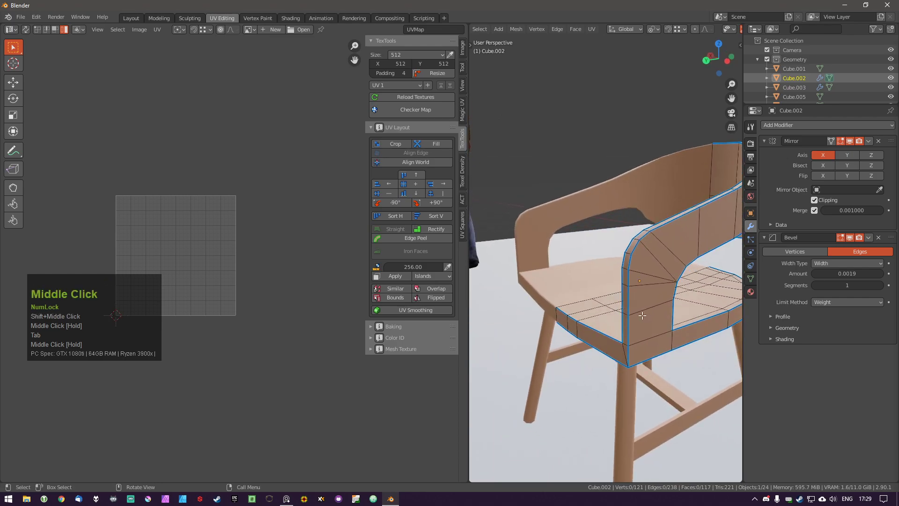
middle_click_drag(644, 312, 594, 328)
middle_click_drag(707, 344, 725, 330)
middle_click_drag(725, 330, 692, 332, "shift")
middle_click_drag(585, 338, 608, 351)
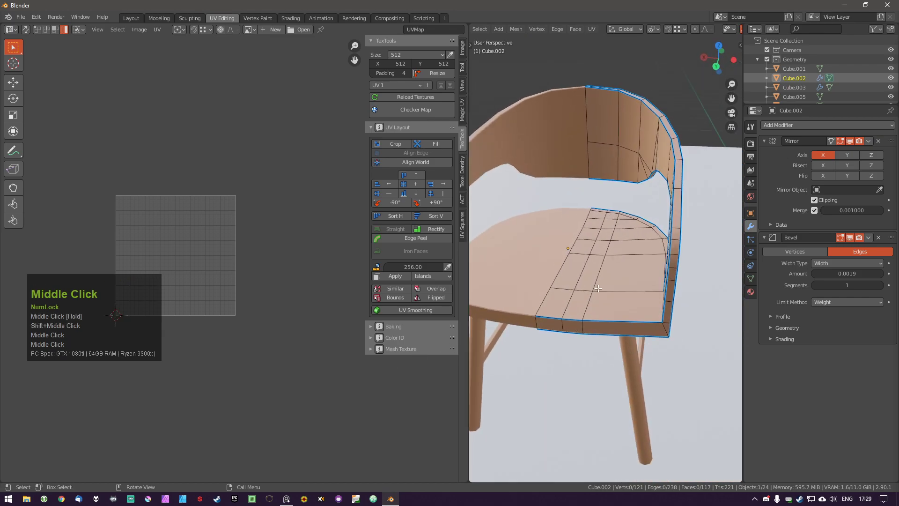
middle_click_drag(609, 246, 599, 378)
Open the seat shell and leg frame together in edit mode and select everything to compare their UVs.
key("Tab")
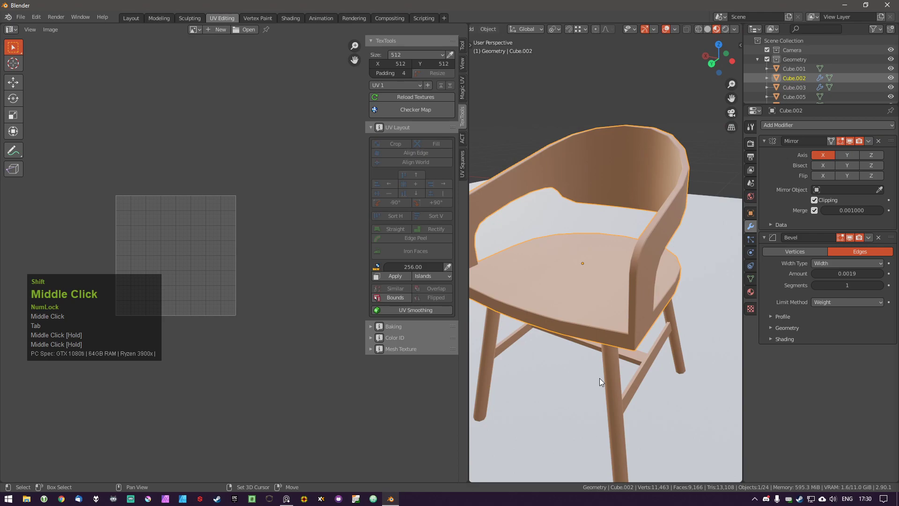
left_click(609, 370, "shift")
key("Tab")
key("a")
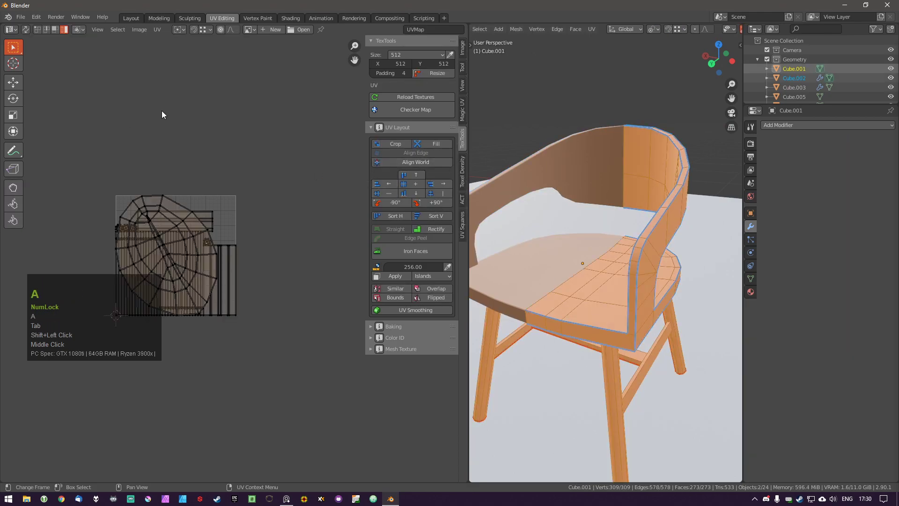
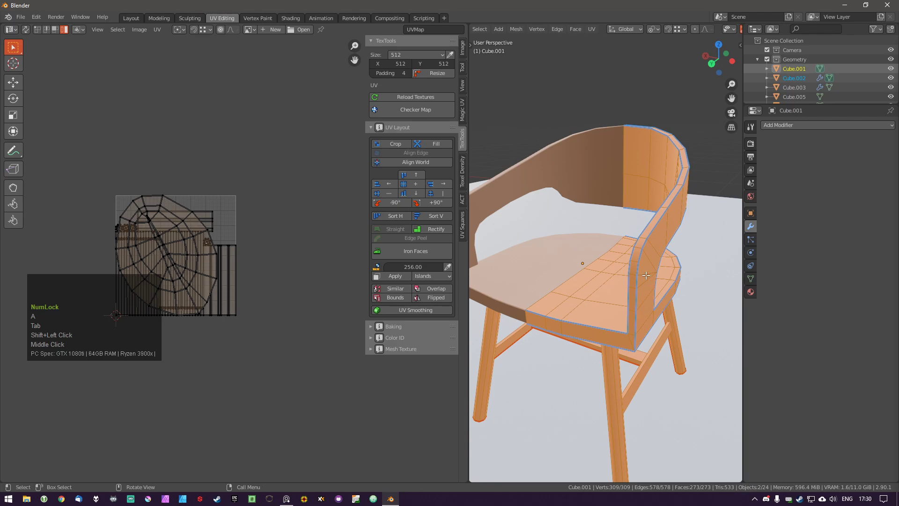
Return to editing only the seat shell, in vertex selection mode.
key("Tab")
key("Tab")
middle_click_drag(640, 260, 600, 253)
scroll(576, 265, "up", 3)
key("Tab")
left_click(577, 265)
key("Tab")
Edge-slide the horizontal edges inside the backrest fully onto its lower rim, with a factor of -1.
left_click(545, 177)
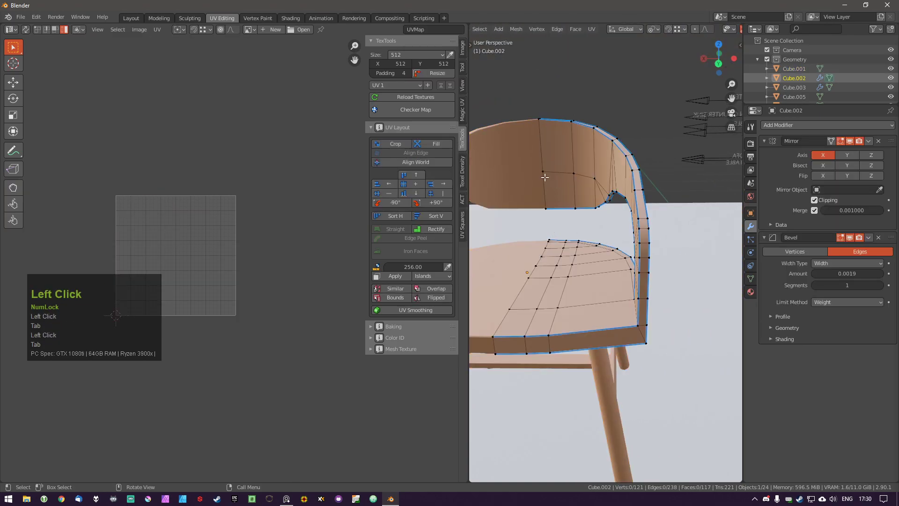
double_click(591, 185, "shift")
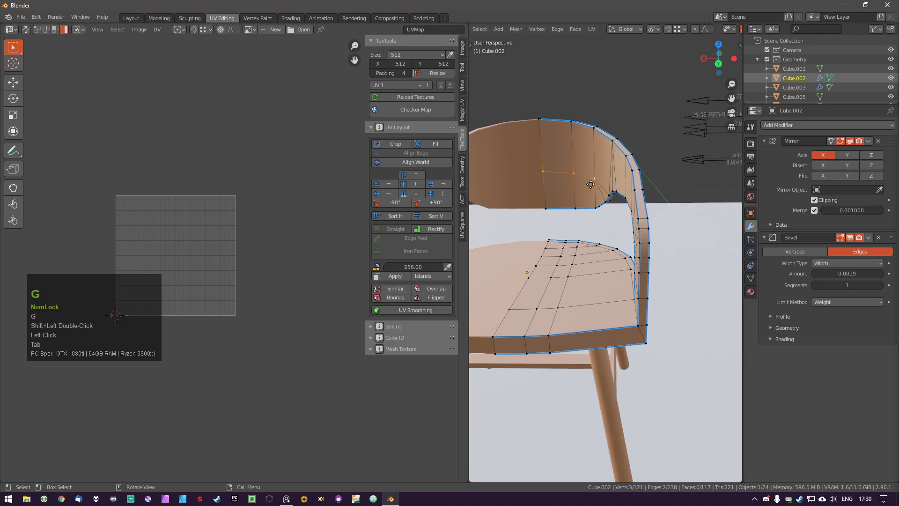
key("g")
key("g")
left_click(584, 233)
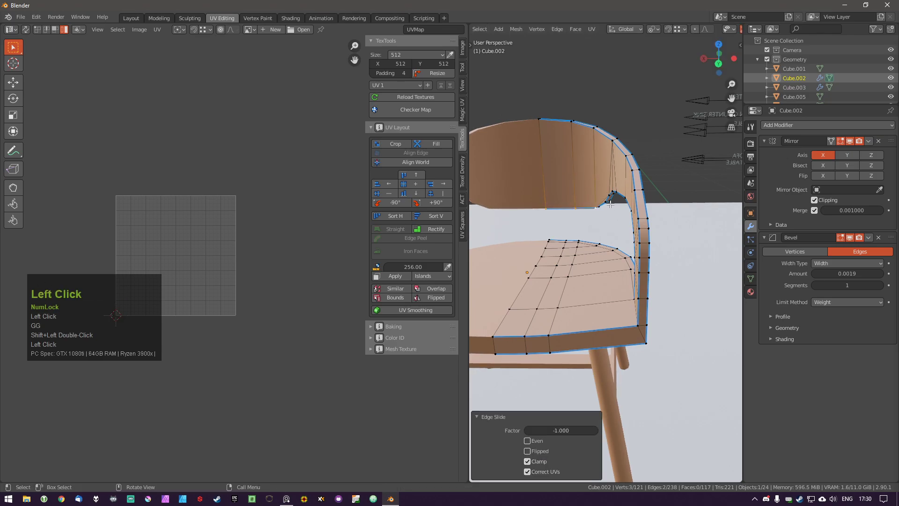
Switch to the Layout workspace and bring the outer side of the backrest into view.
middle_click_drag(584, 232, 600, 252)
key("shift+grave")
left_click(600, 253)
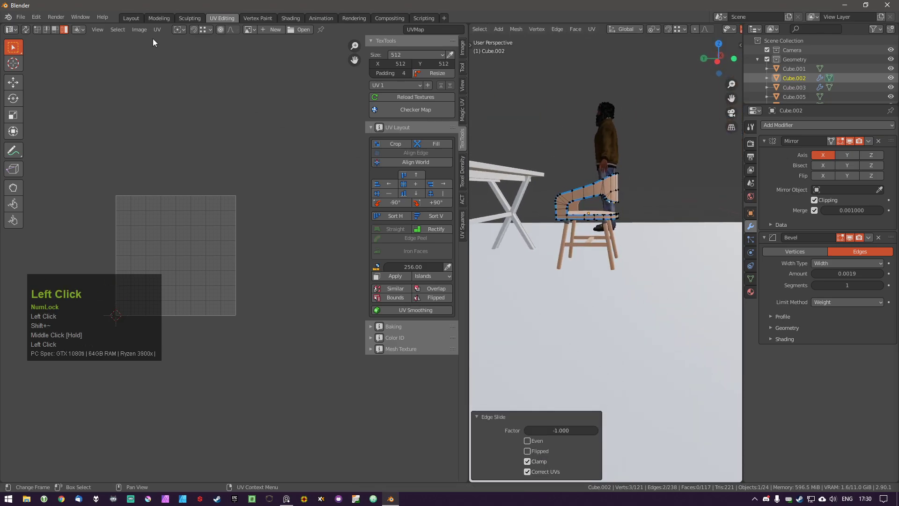
left_click(131, 18)
scroll(415, 147, "up", 1)
key("Tab")
scroll(414, 147, "up", 1)
middle_click(414, 147)
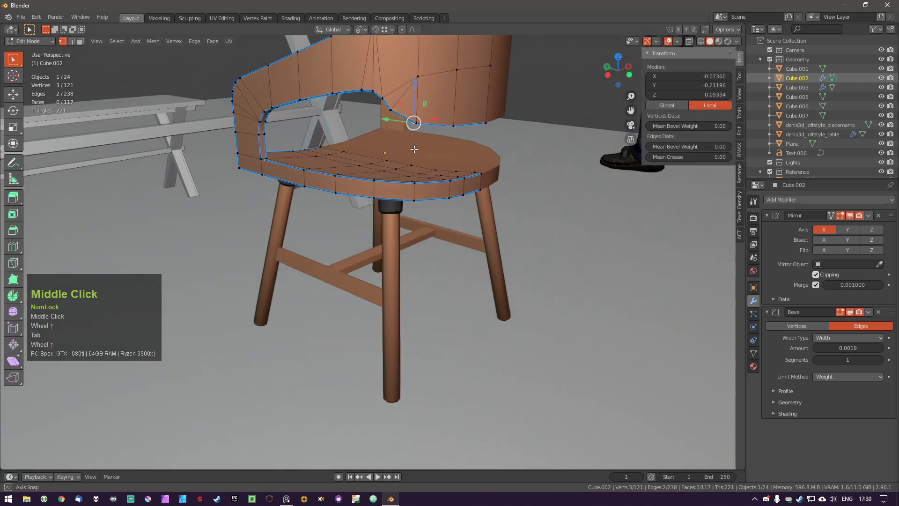
middle_click_drag(415, 147, 405, 140)
Edge-slide the horizontal edges on the backrest's outer side down onto its lower rim.
left_click(396, 109)
double_click(473, 96, "shift")
key("g")
key("g")
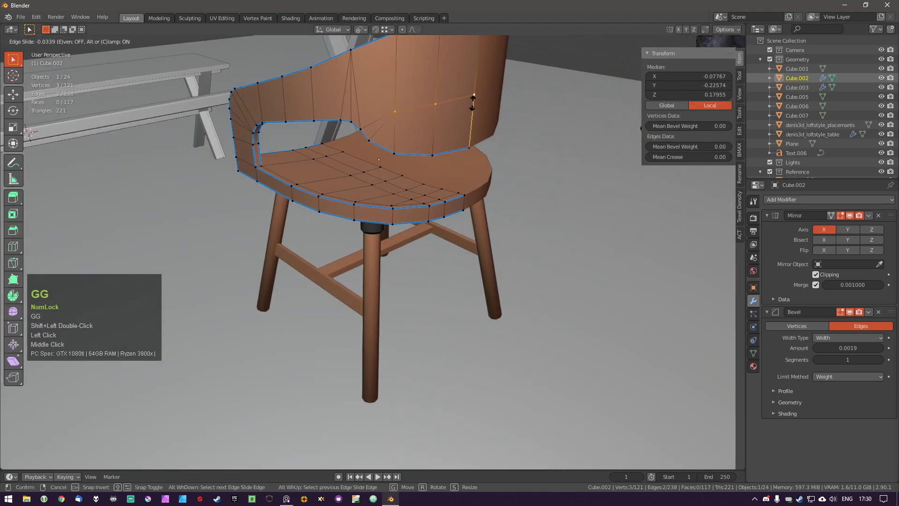
left_click(501, 197)
Merge all of the seat shell's vertices by distance and clear the selection.
middle_click_drag(500, 197, 504, 136)
key("a")
key("a")
key("m")
left_click(541, 176)
key("a")
Check the seat shell for non-manifold geometry, triangles and n-gons with the Clean Up tool.
middle_click_drag(540, 175, 462, 172)
key("3")
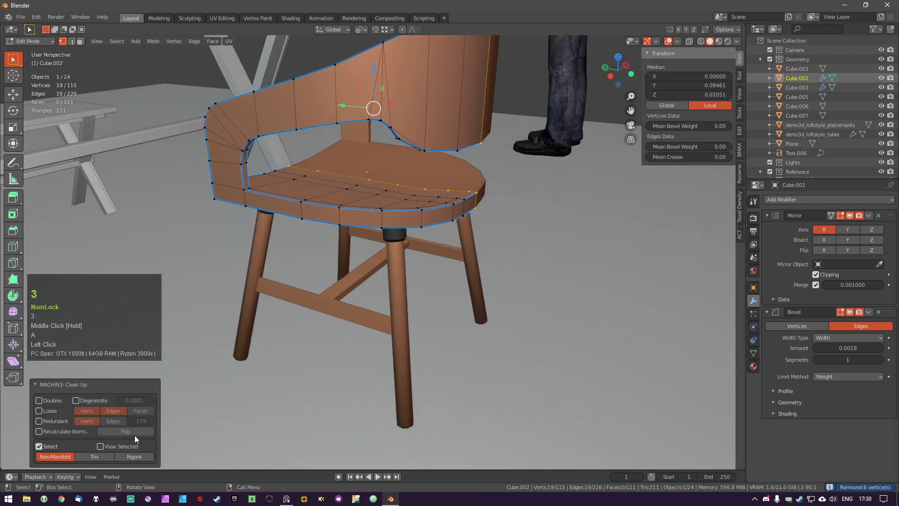
left_click(96, 457)
left_click(136, 455)
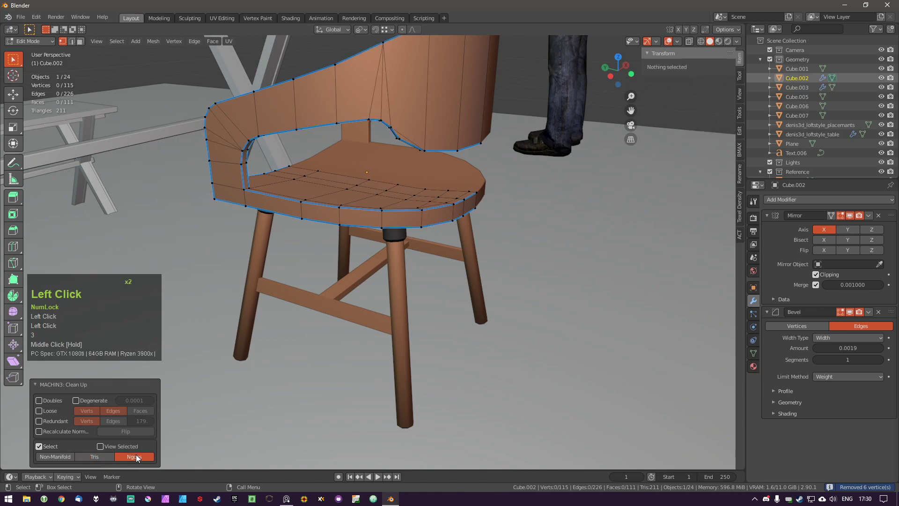
left_click(92, 457)
left_click(63, 456)
key("a")
In edge mode, slide the upper cross edge on the arm's front face up to the start of the rounded corner.
middle_click_drag(356, 136, 337, 249, "shift")
scroll(389, 211, "up", 3)
key("Tab")
left_click(341, 301)
middle_click_drag(341, 300, 283, 244)
left_click(298, 239)
key("g")
key("g")
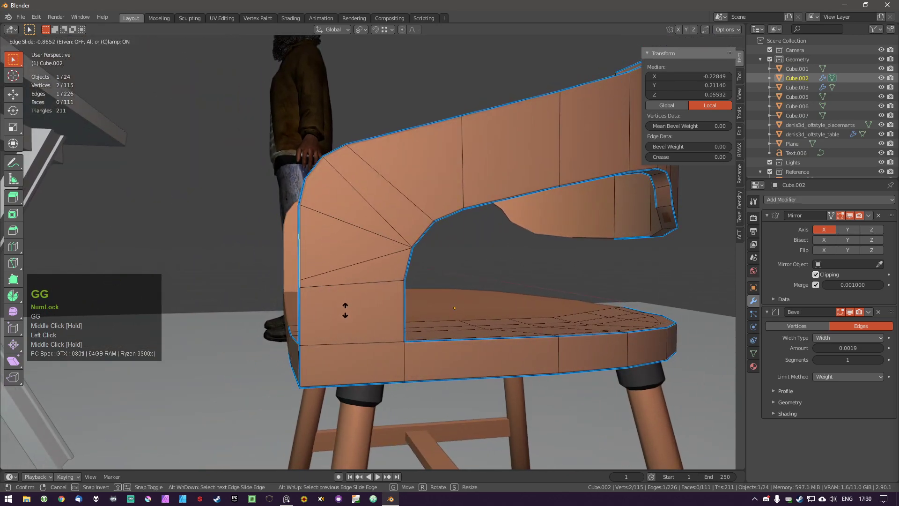
left_click(372, 208)
Slide the remaining lower cross edge on the arm's front up to the same corner, with a factor of 1.
key("a")
middle_click_drag(356, 243, 297, 286)
left_click(299, 287)
key("g")
key("g")
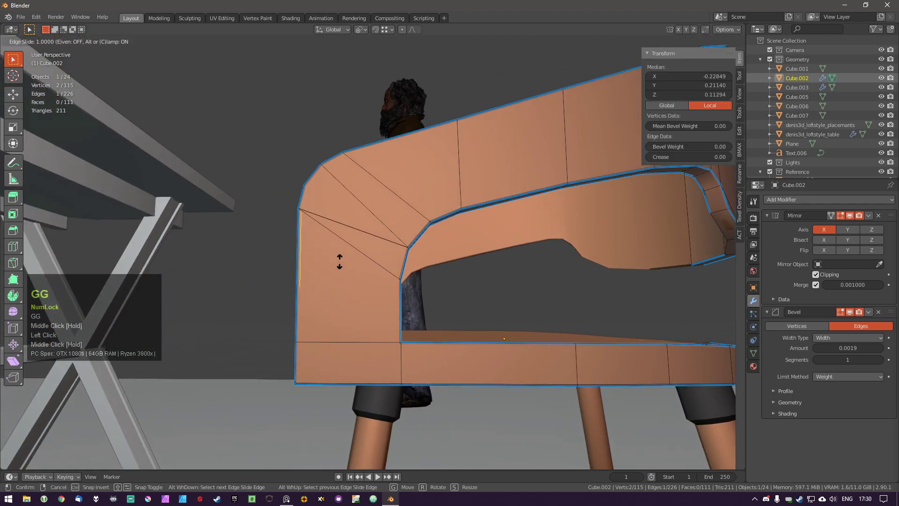
left_click(340, 261)
Merge the seat shell's overlapping vertices by distance after collapsing the front arm edges, and deselect everything.
key("a")
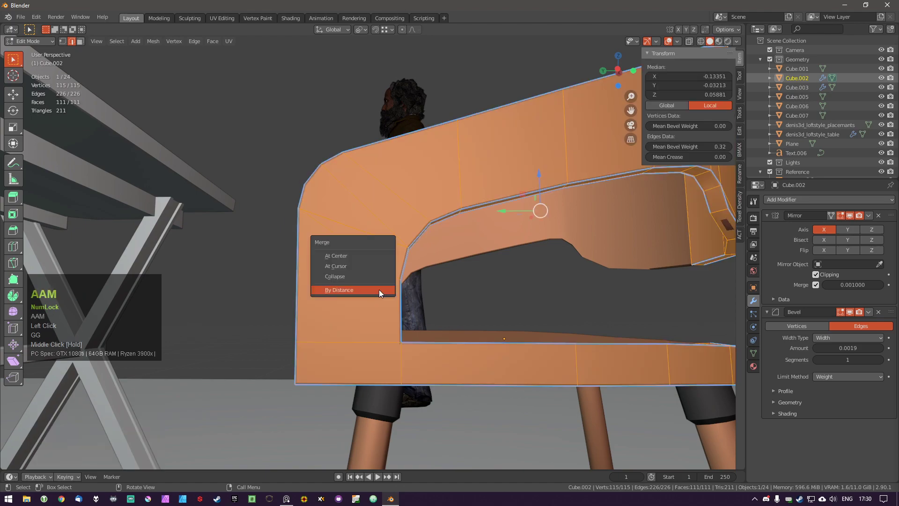
left_click(380, 290)
key("alt+a")
mouse_move(386, 288)
middle_mouse_down()
mouse_move(455, 296)
mouse_move(436, 333)
mouse_move(392, 303)
middle_mouse_up()
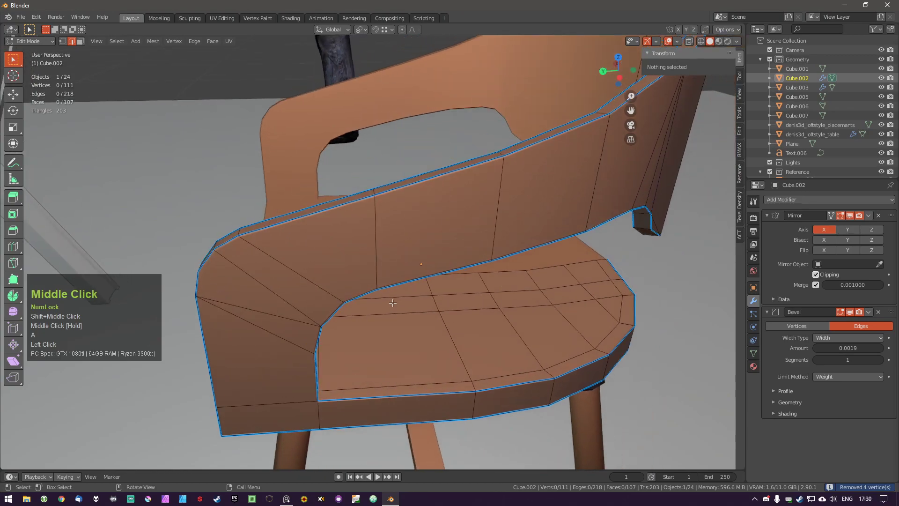
Slide the foremost cross edge on top of the arm forward onto the end of the rounded corner.
left_click(374, 192)
middle_click_drag(375, 192, 373, 193)
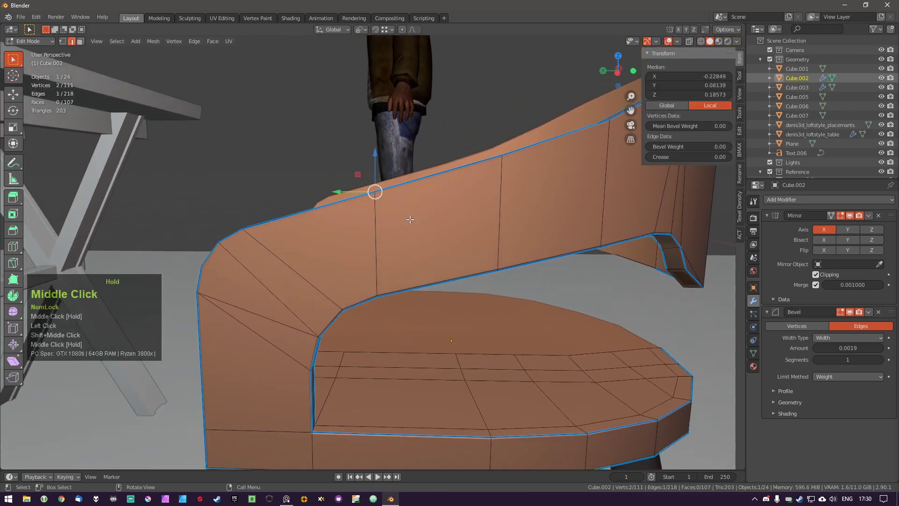
scroll(385, 198, "down", 2)
key("g")
key("g")
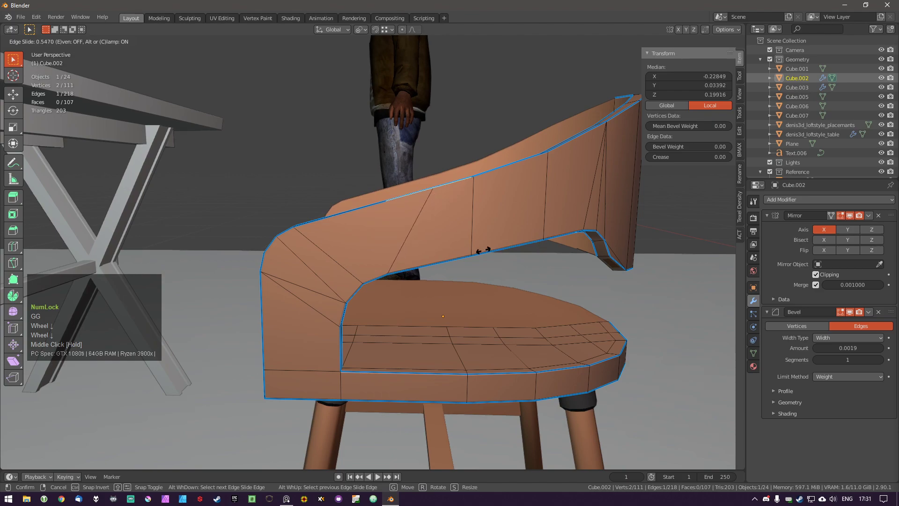
left_click(334, 281)
Merge the duplicate vertices left on the arm's top by distance and clear the selection.
key("a")
key("a")
key("m")
left_click(430, 294)
key("a")
middle_click_drag(391, 295, 471, 191)
key("Tab")
left_click(472, 128)
middle_click_drag(472, 127, 484, 243)
key("g")
key("g")
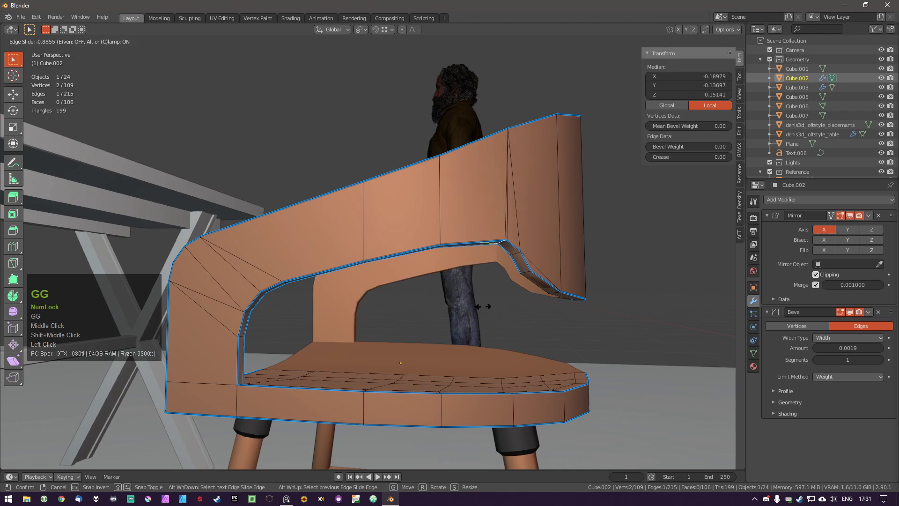
right_click(483, 241)
key("a")
middle_click_drag(496, 253, 501, 211)
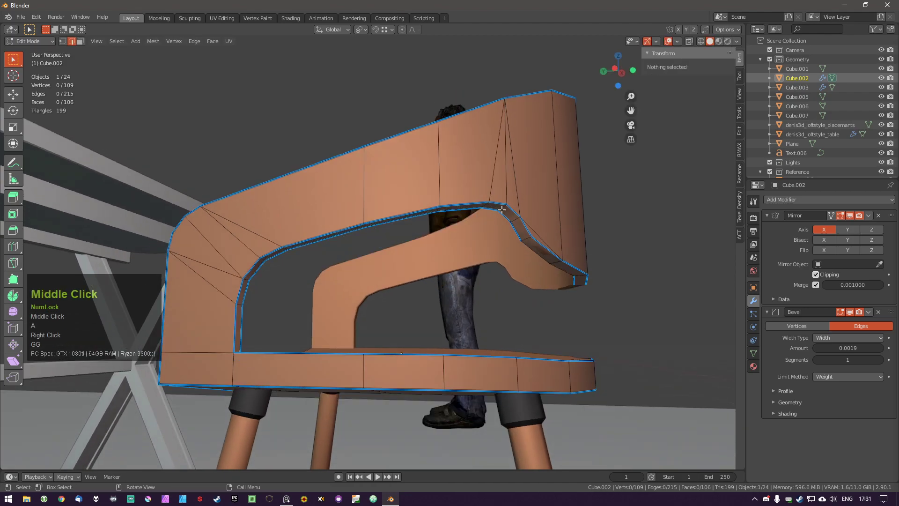
left_click(501, 210)
key("g")
key("g")
right_click(482, 235)
key("a")
middle_click_drag(482, 235, 516, 222)
Select the unweighted edges beneath the backrest opening and raise their mean bevel weight.
key("Tab")
scroll(496, 244, "up", 1)
key("Tab")
left_click(556, 187)
key("a")
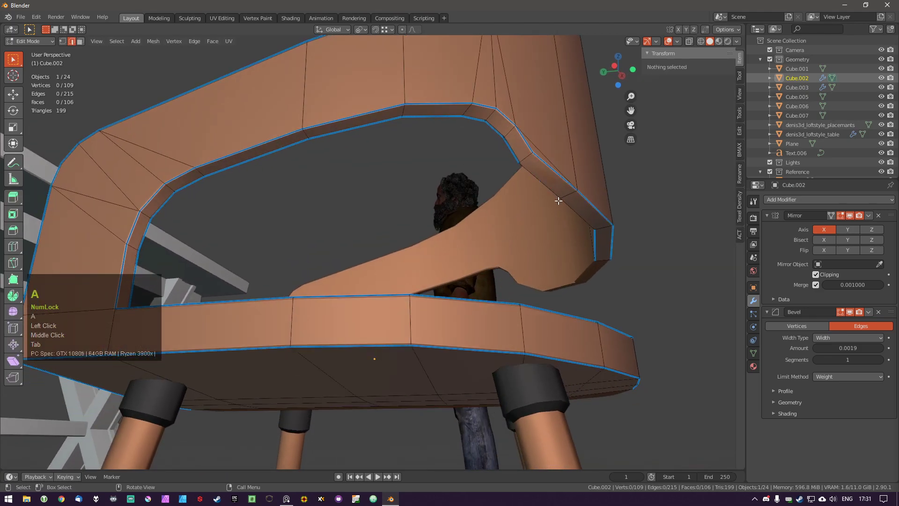
key("a")
key("a")
middle_click_drag(559, 202, 590, 179)
left_click(583, 183)
key("a")
scroll(587, 179, "up", 1)
left_click(585, 174)
left_click(543, 219, "shift")
left_click_drag(675, 147, 729, 147)
Examine the seat shell's backrest and arm edges from several angles.
key("Tab")
middle_click_drag(521, 181, 565, 183)
scroll(482, 220, "down", 3)
key("Tab")
middle_click_drag(477, 267, 384, 268)
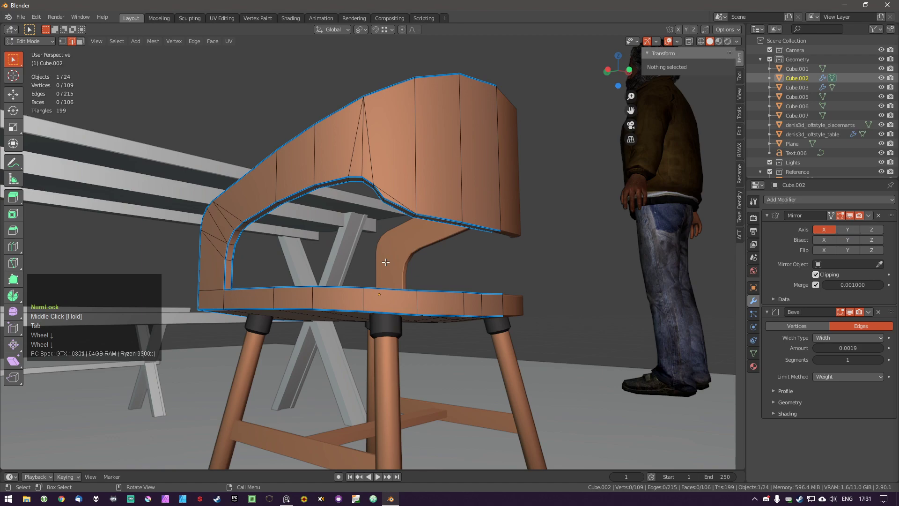
middle_click_drag(289, 242, 440, 237, "shift")
middle_click_drag(562, 244, 535, 334, "shift")
Try sliding a vertex on the arm's outer top edge forward onto its neighbour, and undo the slide.
key("Tab")
left_click(538, 318)
key("Tab")
left_click(594, 367)
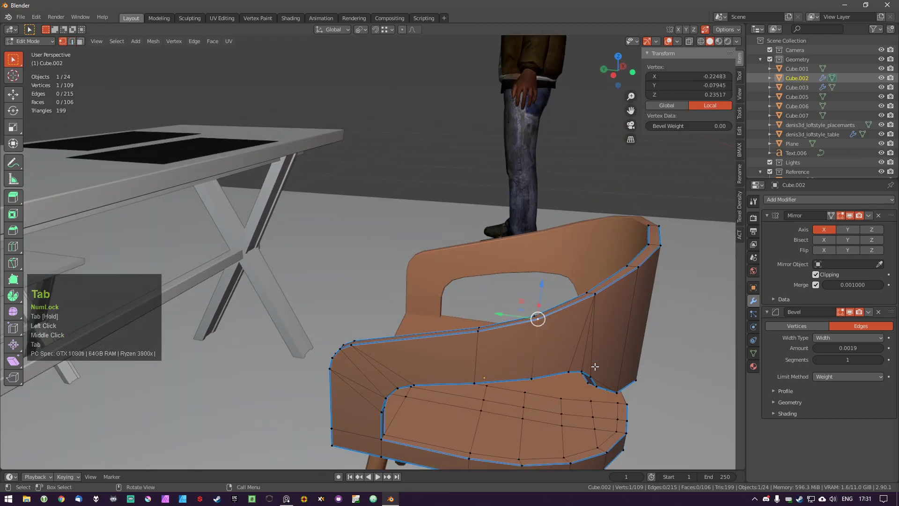
key("g")
key("g")
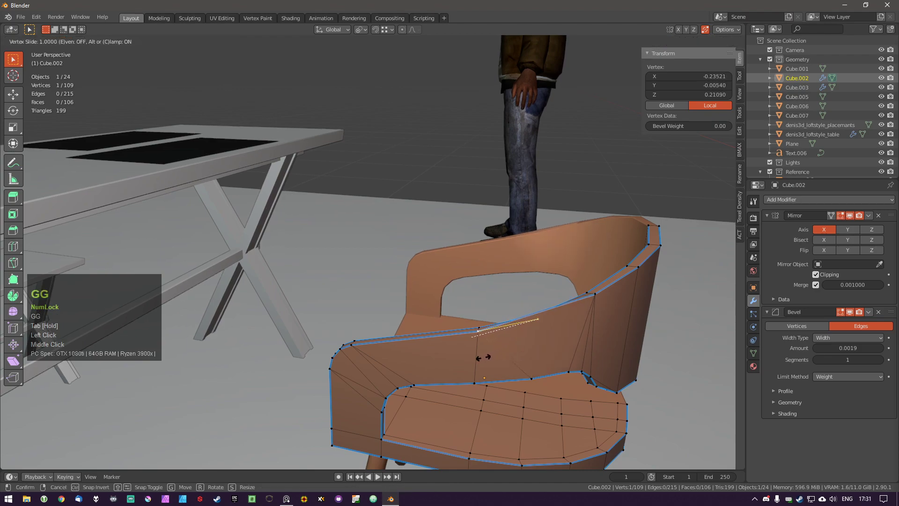
left_click(478, 327)
key("g")
right_click(477, 328)
key("ctrl+z")
key("ctrl+z")
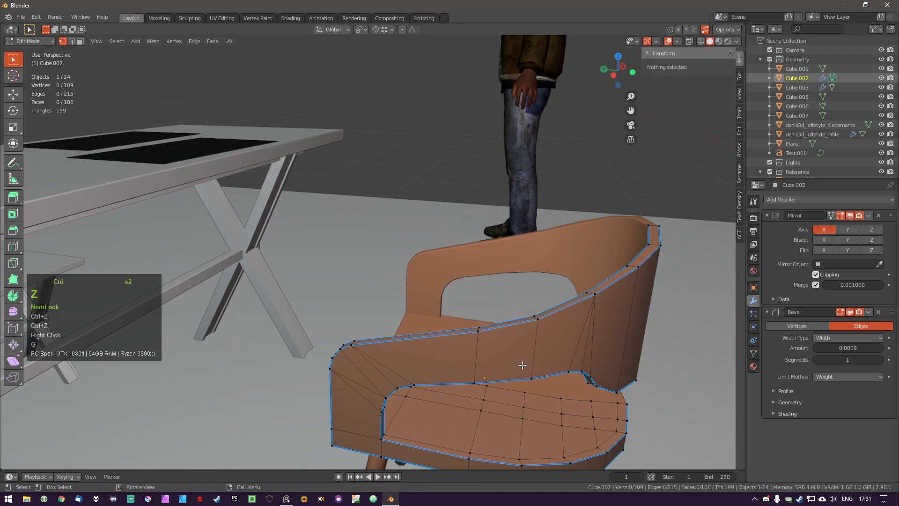
Try sliding a vertex on the arm's outer top edge along that edge.
left_click(545, 327)
key("Tab")
key("g")
key("g")
left_click(492, 359)
key("g")
right_click(519, 367)
Try merging all of the seat shell's vertices by distance, undo it and clear the selection.
middle_click_drag(519, 367, 518, 351)
key("a")
key("a")
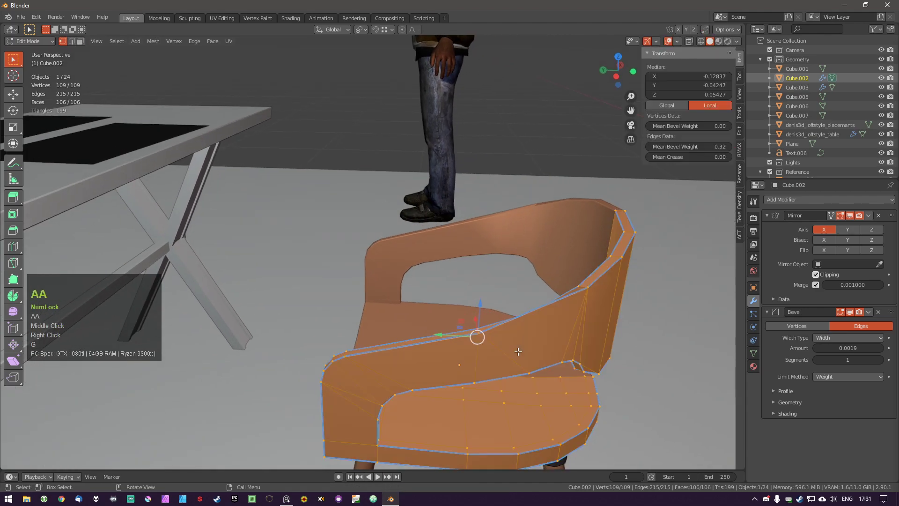
key("m")
left_click(518, 351)
key("ctrl+z")
key("ctrl+z")
key("ctrl+z")
key("ctrl+z")
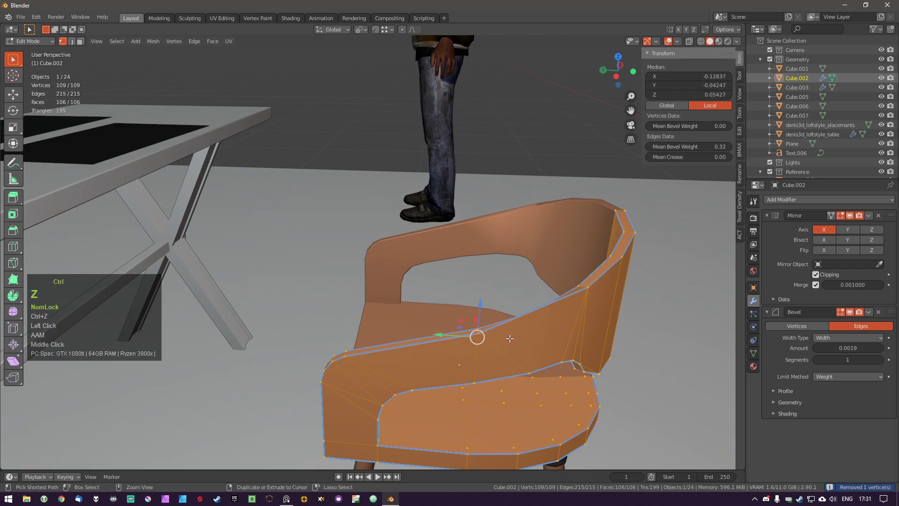
key("a")
Try sliding the vertex on the arm's outer top edge back toward the backrest corner, and cancel the slide.
middle_click_drag(509, 338, 533, 347)
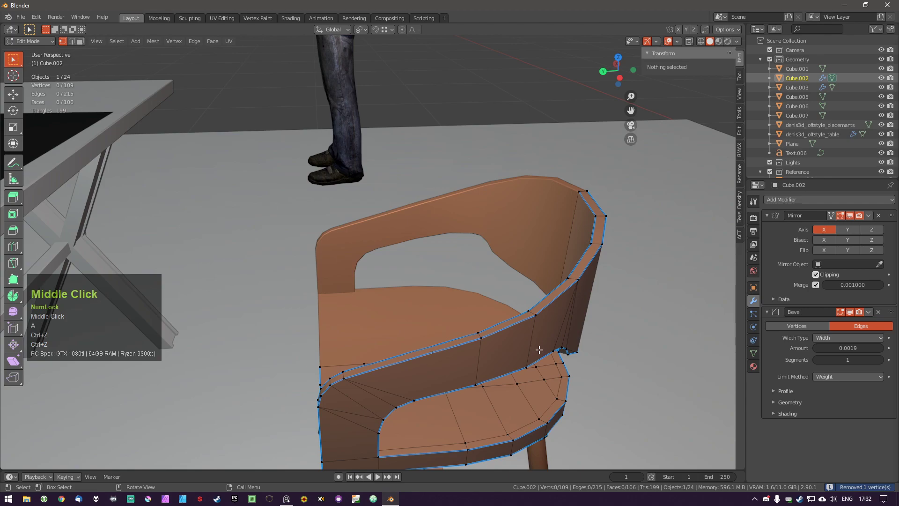
left_click(533, 340)
key("a")
left_click(537, 332)
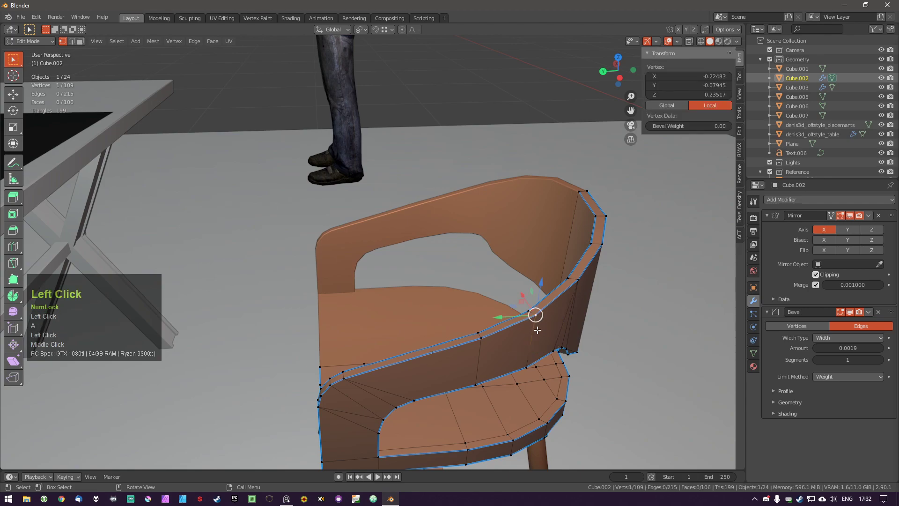
key("g")
key("g")
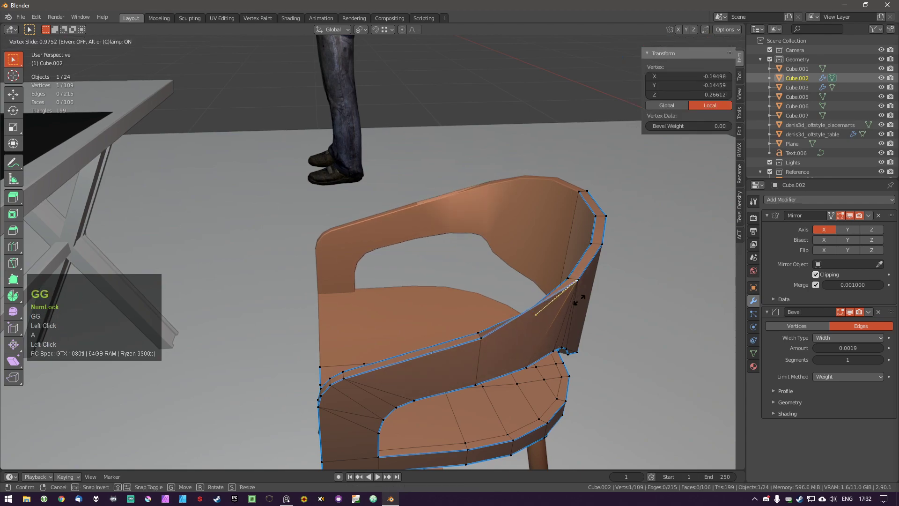
right_click(490, 342)
middle_click_drag(534, 313, 501, 338)
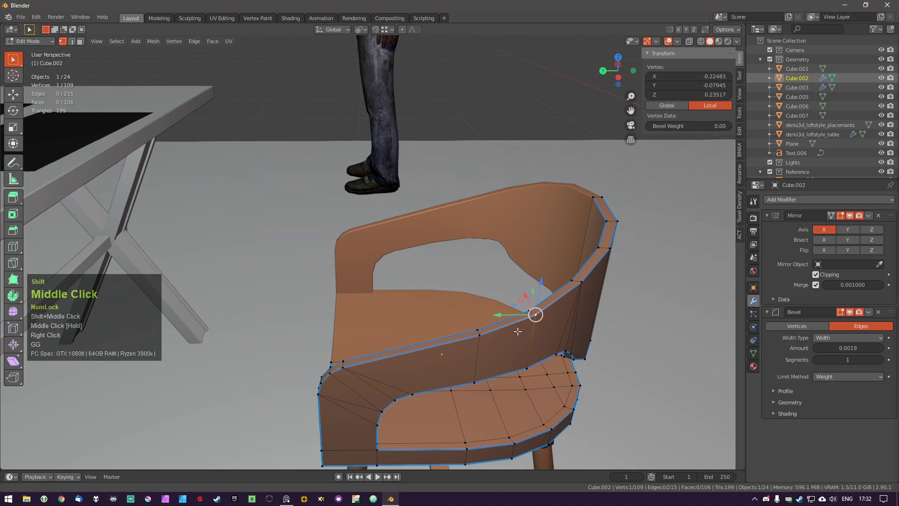
middle_click_drag(603, 292, 592, 283, "shift")
key("a")
Try sliding a vertex on the seat surface just inside its side edge, and cancel the slide.
left_click(525, 306)
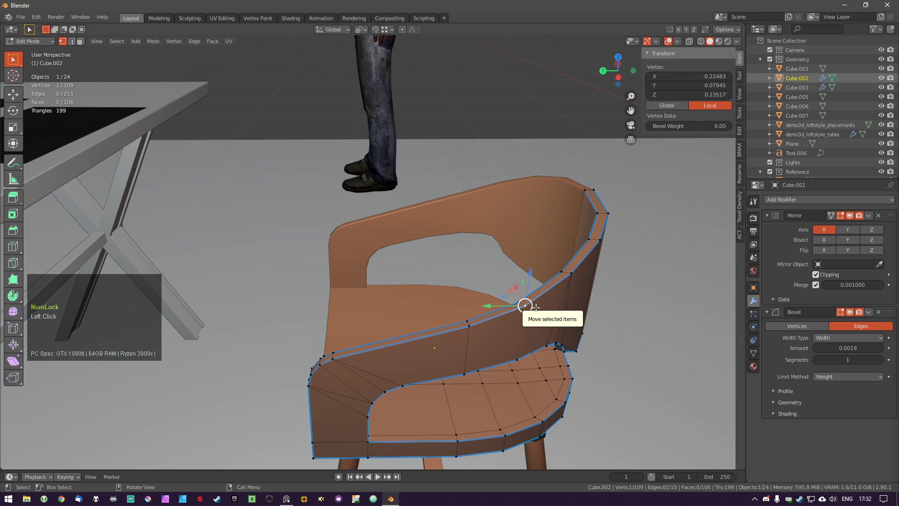
middle_click_drag(536, 307, 498, 272)
scroll(503, 297, "up", 1)
scroll(491, 262, "down", 2)
left_click(524, 236)
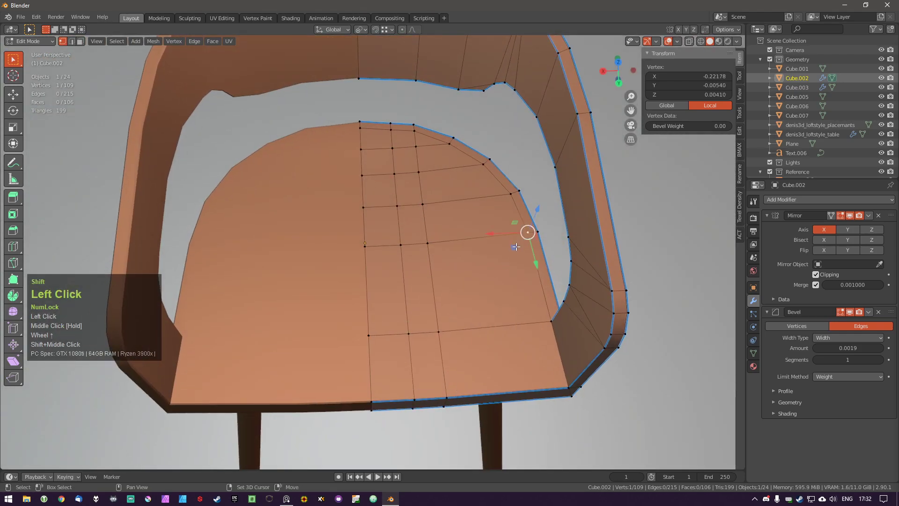
scroll(515, 278, "up", 1)
key("g")
key("g")
right_click(522, 280)
Try sliding the lower vertex on the arm's front outer edge, cancel it and check the corner from other angles.
middle_click_drag(522, 279, 440, 213)
middle_click_drag(534, 277, 446, 267, "shift")
middle_click_drag(372, 259, 384, 262)
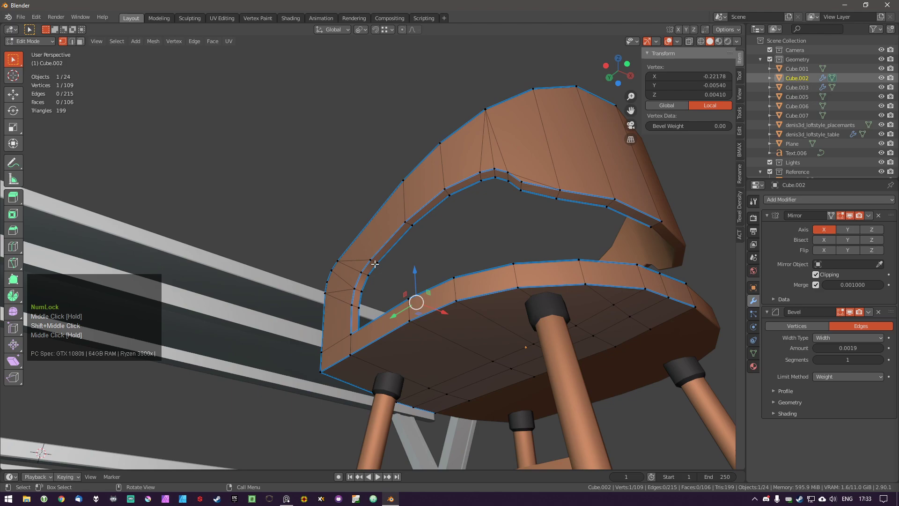
middle_click_drag(461, 228, 471, 243)
middle_click_drag(471, 275, 331, 335)
scroll(409, 273, "up", 2)
scroll(335, 334, "up", 1)
key("g")
key("g")
right_click(334, 374)
middle_click_drag(335, 375, 331, 311)
key("g")
key("g")
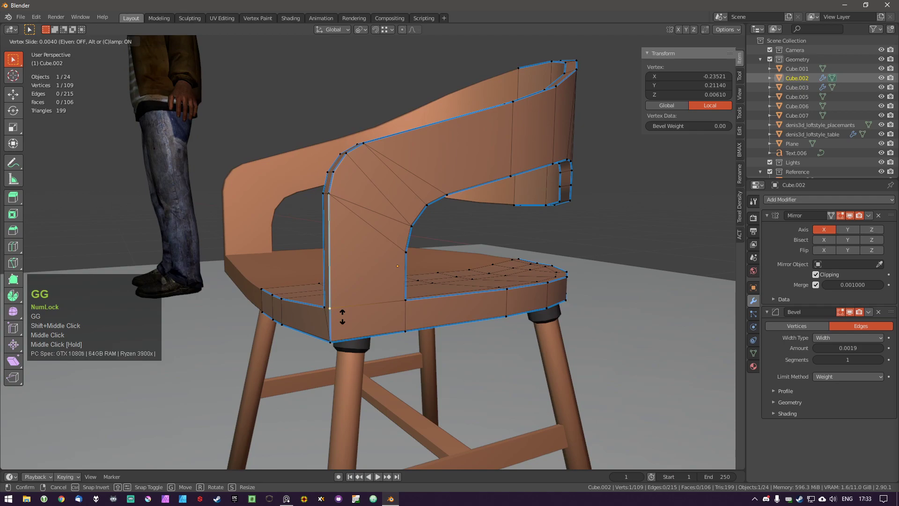
right_click(347, 288)
middle_click_drag(347, 288, 331, 307)
Slide the lower vertex of the arm's front outer edge down onto the bottom corner and merge all vertices by distance.
key("g")
key("g")
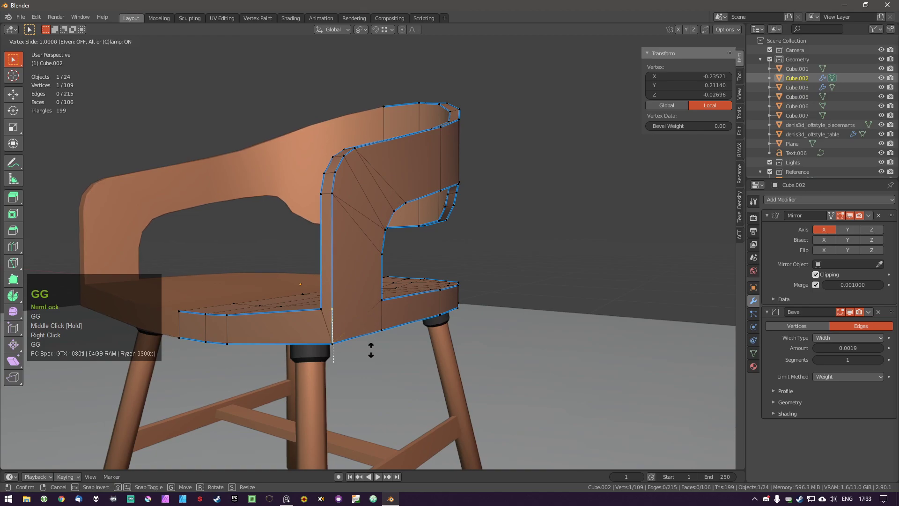
left_click(331, 344)
key("a")
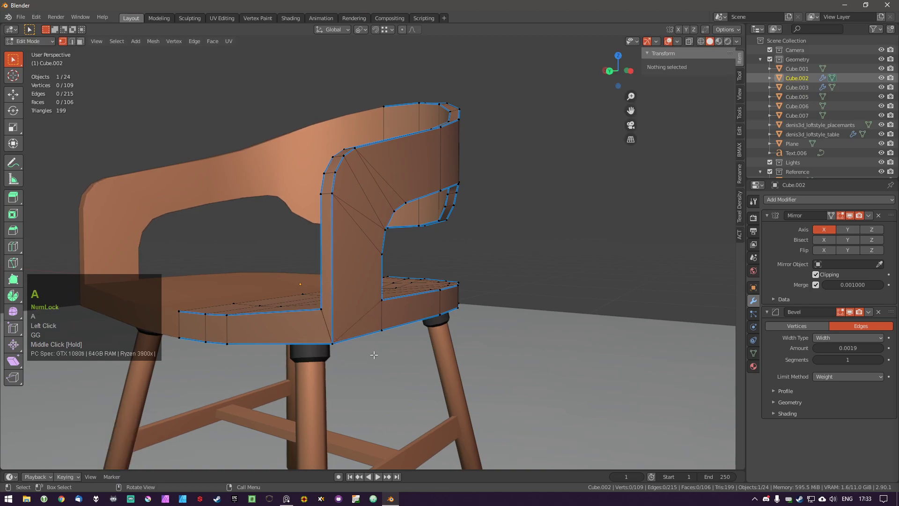
key("a")
key("m")
left_click(373, 354)
key("a")
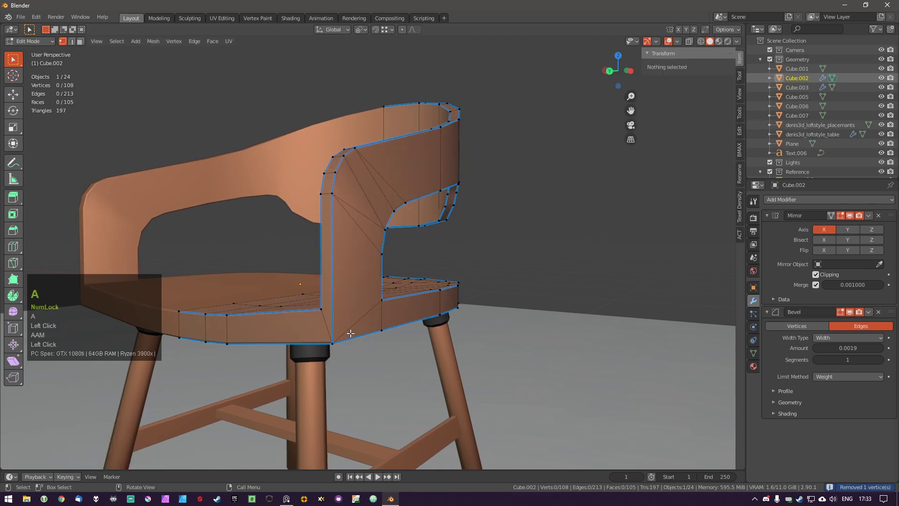
Try edge-sliding the three inner vertices near the seat's front onto its front edge.
middle_click_drag(344, 246, 482, 382)
scroll(468, 384, "down", 1)
middle_click_drag(398, 407, 398, 365, "shift")
middle_click_drag(398, 365, 398, 356)
middle_click_drag(459, 225, 437, 272)
left_click(409, 249)
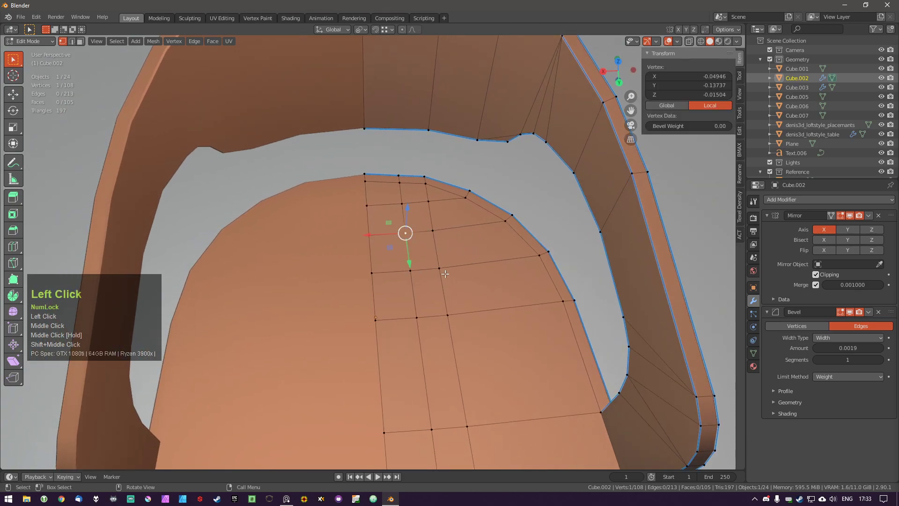
key("a")
middle_click_drag(395, 238, 454, 311)
scroll(462, 287, "up", 3)
left_click(493, 304)
left_click(458, 288, "shift")
left_click(420, 268, "shift")
key("g")
key("g")
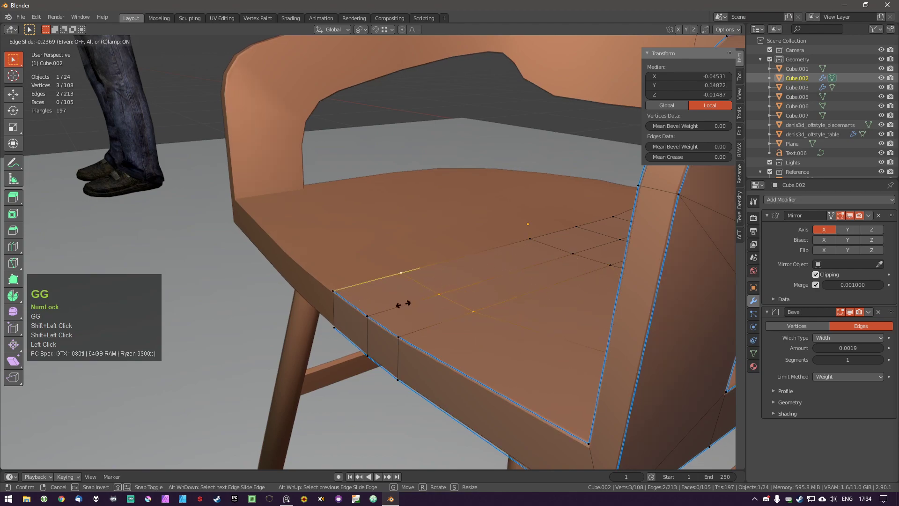
left_click(332, 289)
key("a")
Try merging the slid seat vertices by distance, and undo both the merge and the slide.
key("a")
key("m")
left_click(476, 305)
key("a")
middle_click_drag(476, 302, 566, 359)
scroll(576, 354, "down", 6)
key("ctrl+z")
key("ctrl+z")
key("ctrl+z")
key("ctrl+z")
key("ctrl+z")
key("a")
Select the fan of faces on the outer side of the arm's front bend and delete them.
middle_click_drag(547, 339, 478, 344, "shift")
scroll(436, 351, "up", 1)
middle_click_drag(477, 344, 441, 295, "shift")
scroll(372, 322, "down", 2)
key("Tab")
scroll(355, 304, "up", 1)
left_click(355, 304)
left_click(431, 220, "ctrl")
middle_click_drag(366, 272, 355, 260)
key("x")
left_click(342, 171)
Refill the gap on the arm's outer side with successive faces running from the outer curve to the opening's curve.
key("Tab")
left_click(466, 232)
key("f")
middle_click_drag(359, 273, 324, 292)
key("f")
key("f")
key("f")
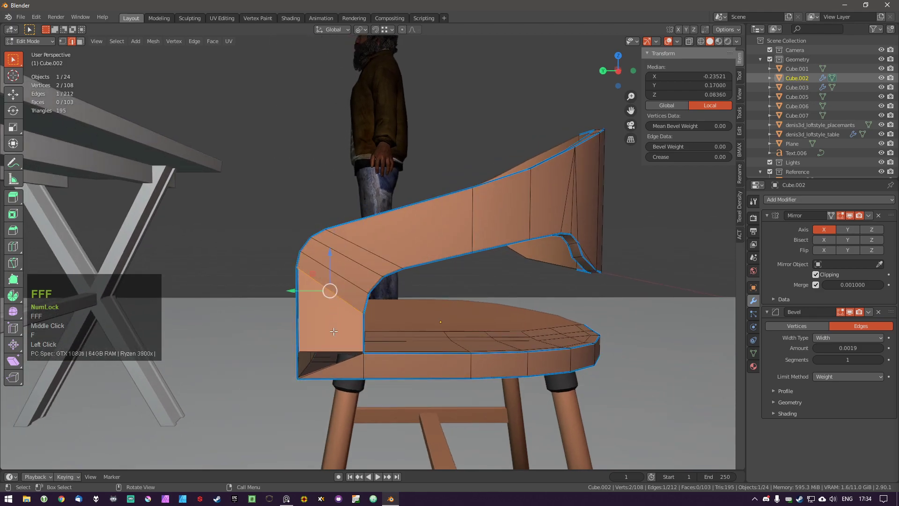
key("f")
Delete the matching faces on the inner side of the arm's front bend.
middle_click_drag(355, 293, 499, 302)
key("Tab")
left_click(340, 250)
key("x")
left_click(372, 316)
key("Tab")
Fill the gap on the arm's inner side with successive faces from its upper edge and clear the selection.
left_click(325, 251)
key("f")
key("f")
key("f")
key("f")
key("f")
key("alt+a")
Merge all of the seat shell's vertices by distance to check the refilled arm, and clear the selection.
middle_click_drag(374, 323, 279, 327)
middle_click_drag(463, 298, 349, 272, "shift")
key("Tab")
key("alt+a")
left_click(461, 305)
key("Tab")
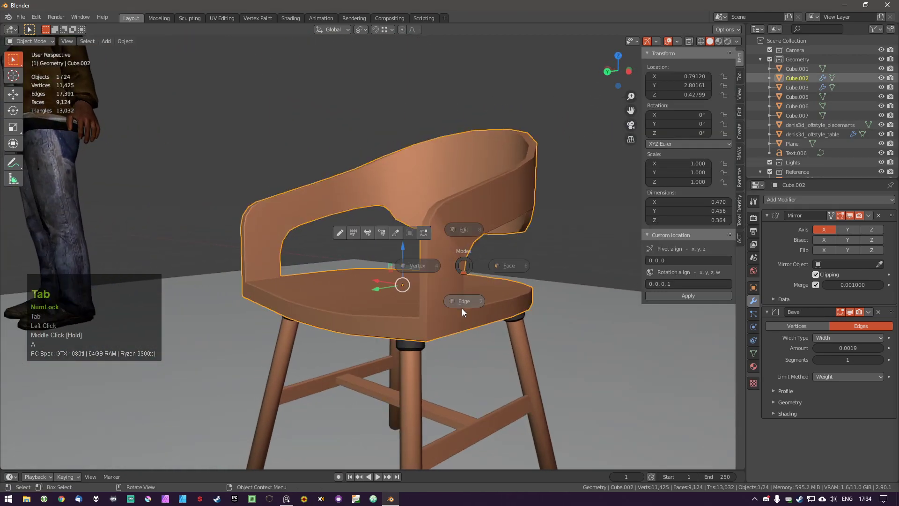
scroll(464, 281, "up", 2)
key("a")
key("m")
left_click(468, 247)
key("a")
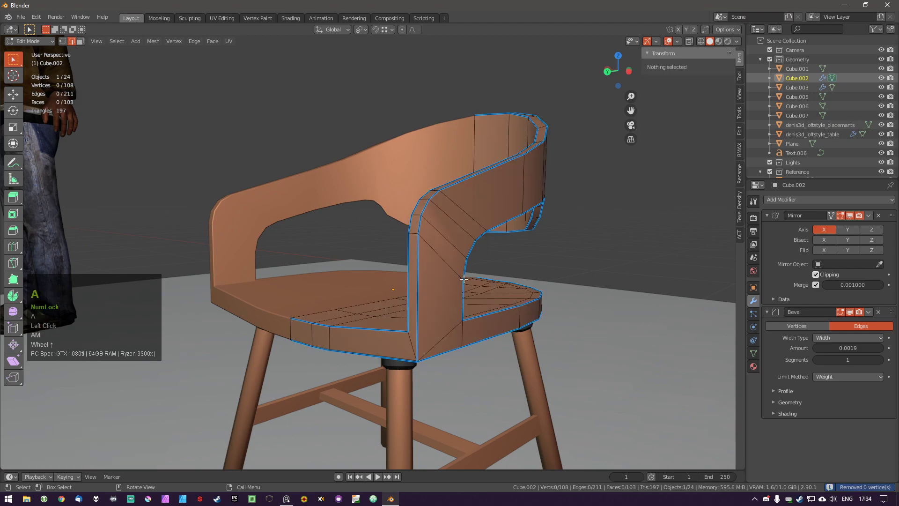
Try sliding the short edge across the thickness of the arm opening's upper curve, and undo the slide.
key("Tab")
middle_click_drag(465, 230, 456, 196)
scroll(437, 234, "up", 2)
middle_click_drag(437, 234, 574, 232)
key("Tab")
left_click(573, 232)
key("g")
key("g")
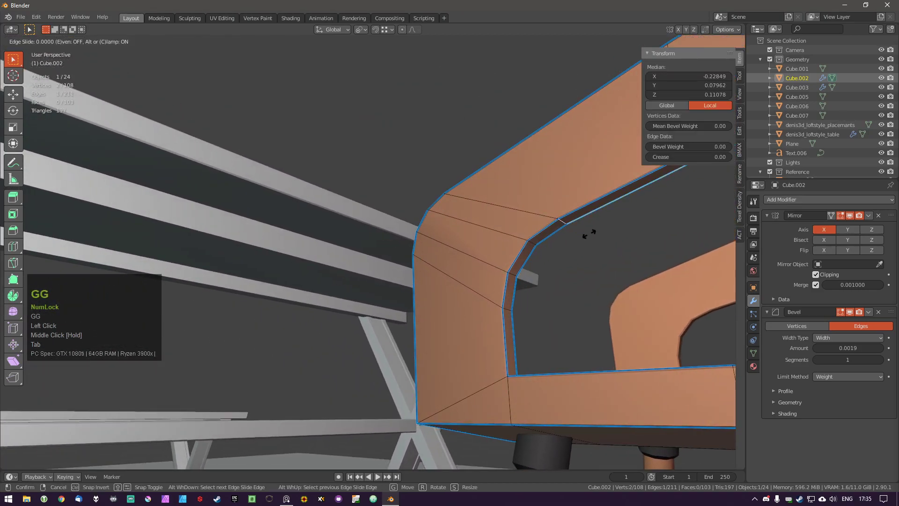
left_click(523, 283)
middle_click_drag(583, 254, 578, 317, "shift")
middle_click_drag(579, 316, 476, 295)
middle_click_drag(648, 335, 557, 323, "shift")
key("ctrl+z")
Set the seat shell's Auto Smooth angle to 27° in its mesh normals settings.
middle_click_drag(558, 323, 383, 320)
key("Tab")
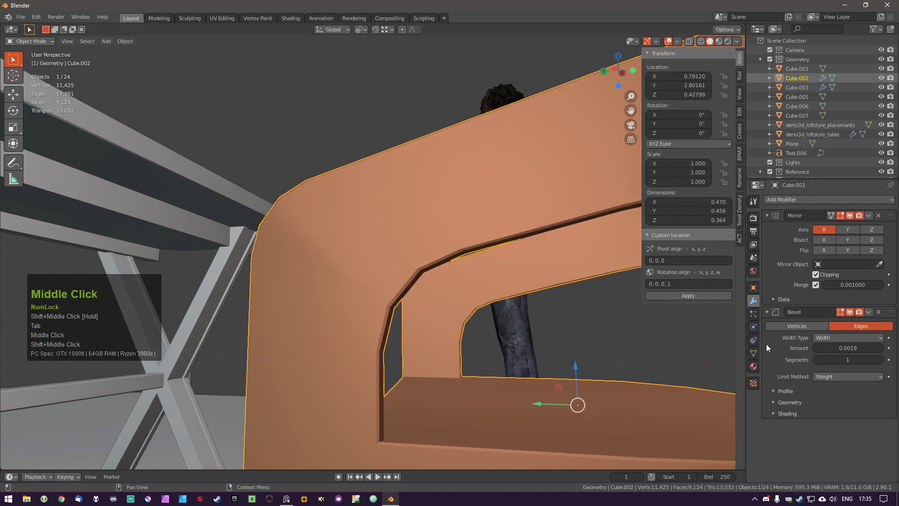
left_click(752, 354)
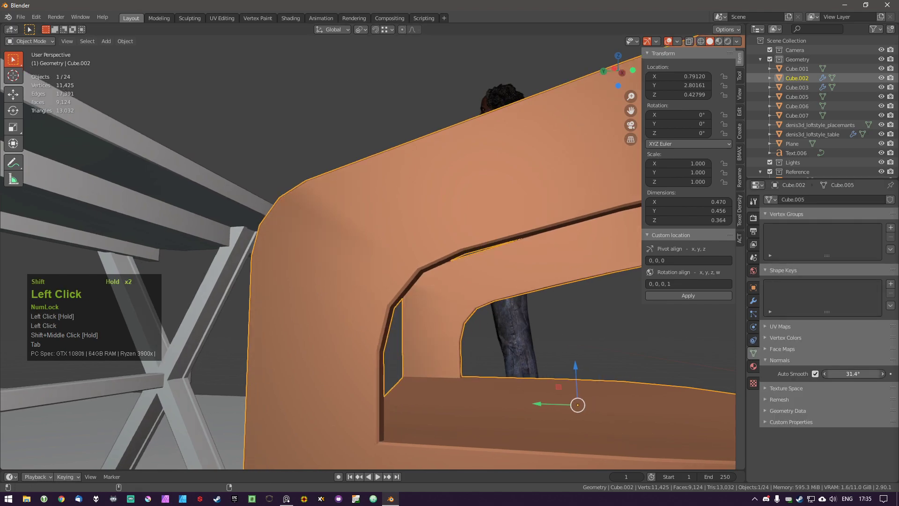
left_click_drag(852, 373, 846, 374)
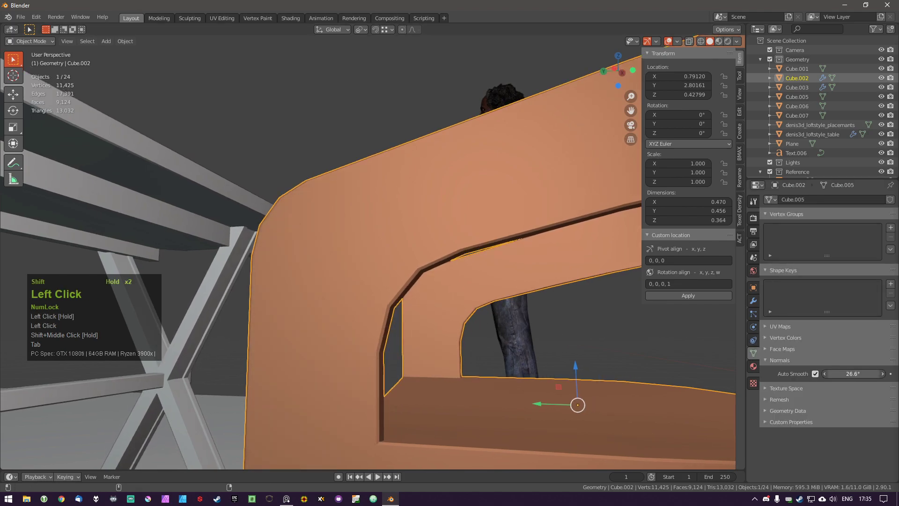
middle_click_drag(418, 331, 450, 276)
Select the run of faces along the arm's outer side, align their vertices to the left, and clear the selection.
key("Tab")
middle_click_drag(573, 291, 554, 305)
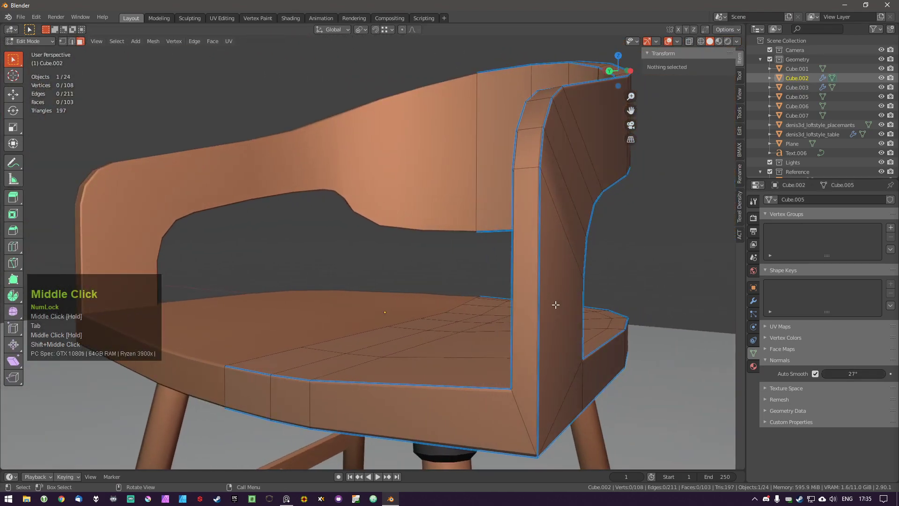
left_click(558, 295, "ctrl")
left_click(583, 167, "ctrl")
key("alt+a")
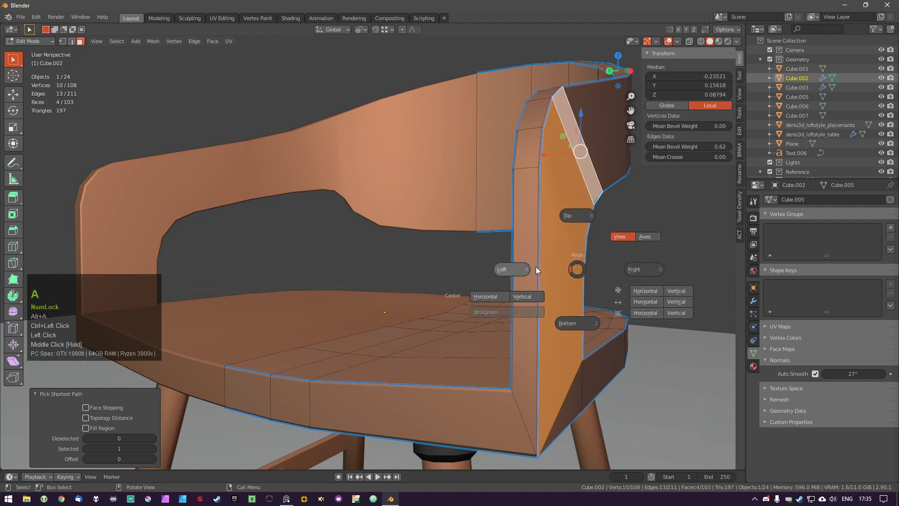
left_click(522, 263)
middle_click_drag(522, 262, 476, 277)
key("alt+a")
middle_click_drag(491, 244, 503, 241)
key("a")
mouse_move(546, 263)
middle_mouse_down()
mouse_move(481, 261)
mouse_move(584, 254)
mouse_move(529, 263)
middle_mouse_up()
Try sliding the short edge at the top of the arm's front post, cancel the slide and clear the selection.
key("Tab")
left_click(455, 178)
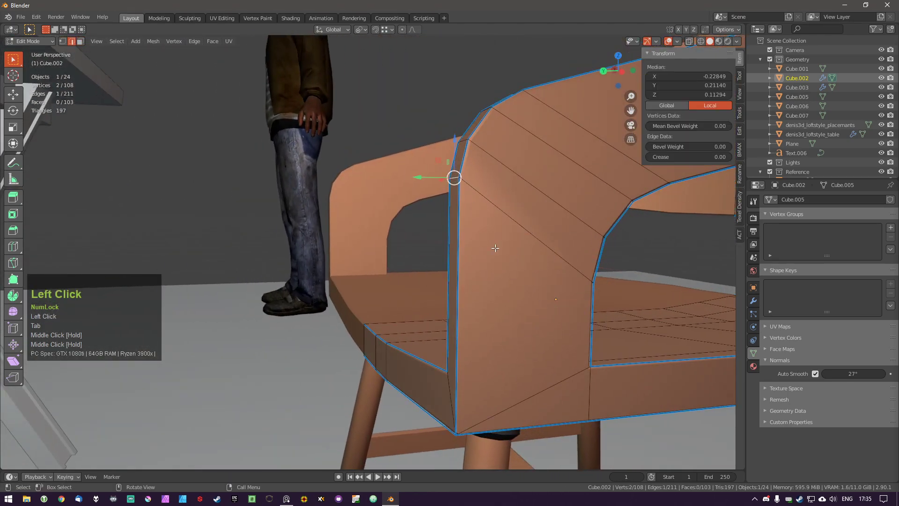
key("g")
key("g")
right_click(514, 308)
key("a")
Set the seat shell's Auto Smooth angle to 30°.
middle_click_drag(535, 307, 415, 283)
key("Tab")
key("Tab")
middle_click_drag(477, 298, 604, 328)
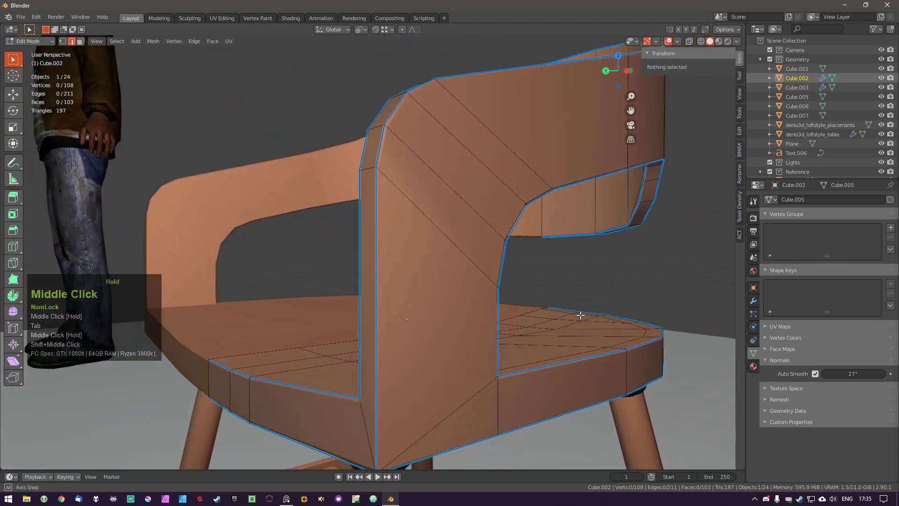
mouse_move(852, 373)
left_mouse_down()
mouse_move(866, 373)
mouse_move(826, 374)
left_mouse_up()
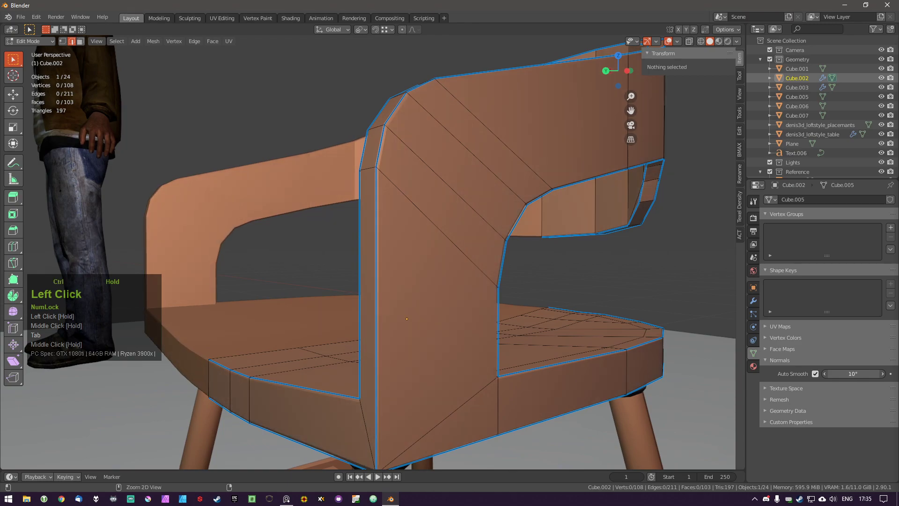
left_click_drag(852, 373, 860, 374, "ctrl")
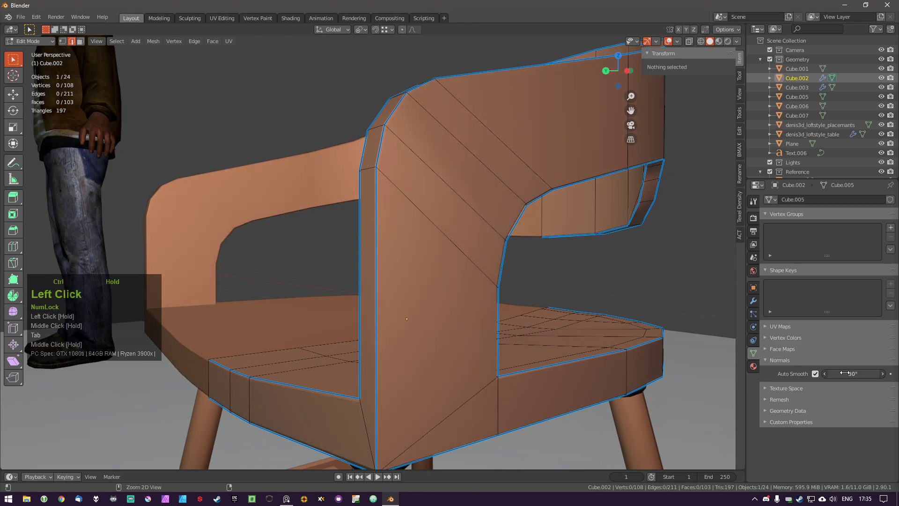
key("Tab")
key("a")
Toggle the seat shell's Auto Smooth off and back on and inspect the arm's shading.
middle_click_drag(579, 308, 471, 295, "shift")
scroll(471, 295, "down", 2)
key("Tab")
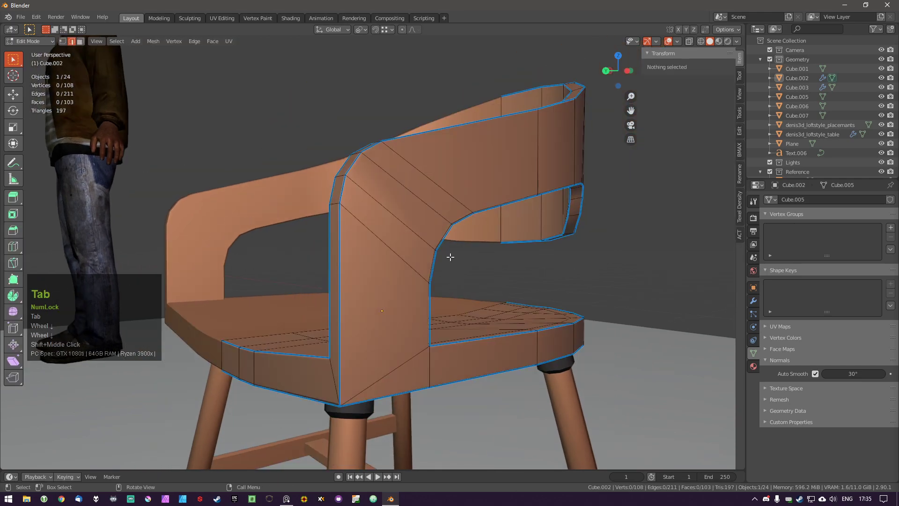
left_click(815, 374)
left_click(815, 373)
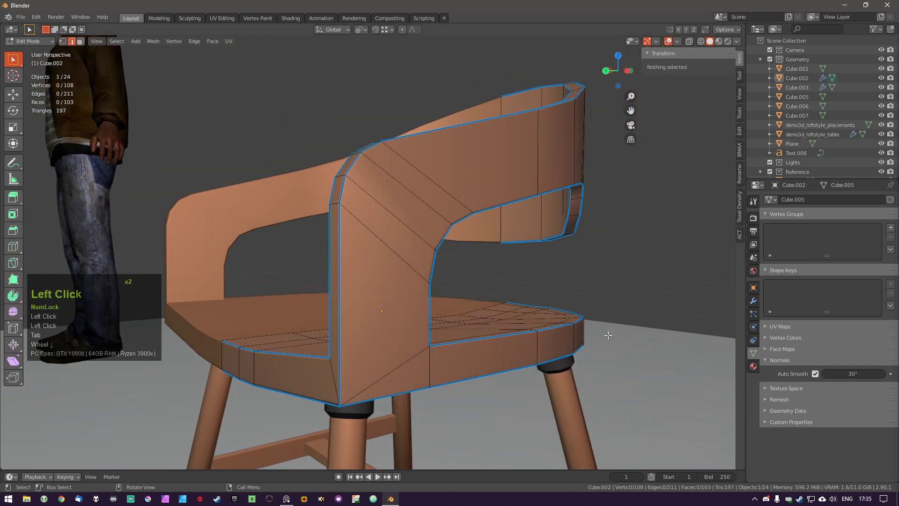
mouse_move(365, 331)
middle_mouse_down()
mouse_move(402, 337)
mouse_move(375, 341)
middle_mouse_up()
scroll(368, 281, "up", 2)
key("Tab")
middle_click_drag(365, 261, 455, 142)
scroll(332, 195, "up", 3)
scroll(351, 215, "down", 2)
left_click(370, 195)
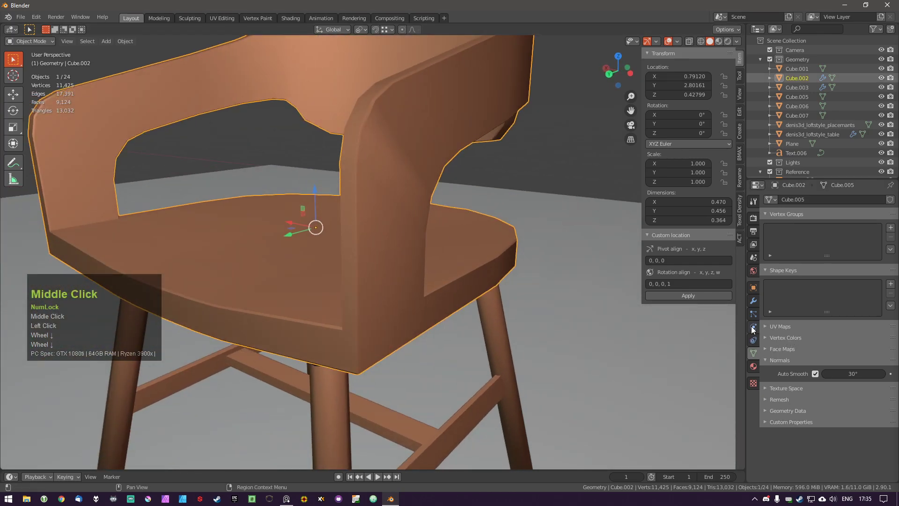
Try a higher segment count and a different amount on the seat shell's Bevel modifier, and restore both values.
left_click(754, 300)
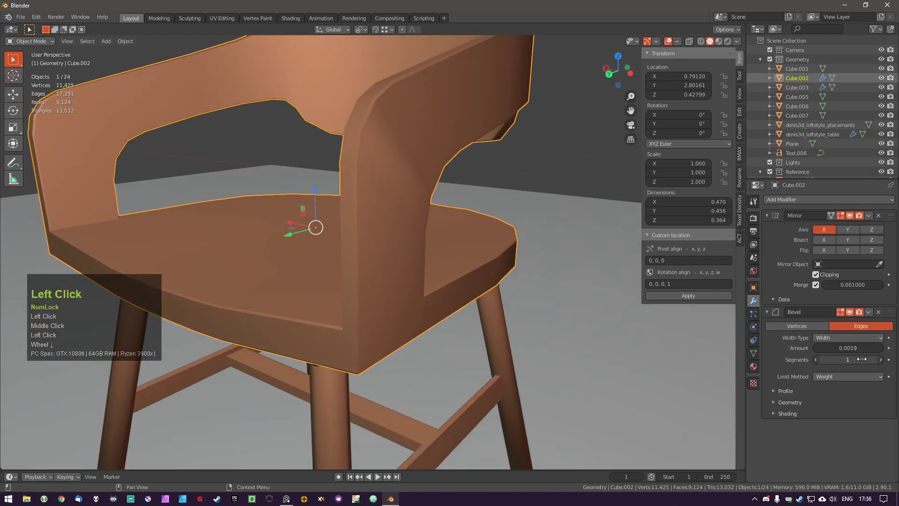
left_click(881, 360)
mouse_move(851, 348)
left_mouse_down("shift")
mouse_move(862, 347)
mouse_move(843, 347)
mouse_move(840, 360)
mouse_move(857, 348)
left_mouse_up("shift")
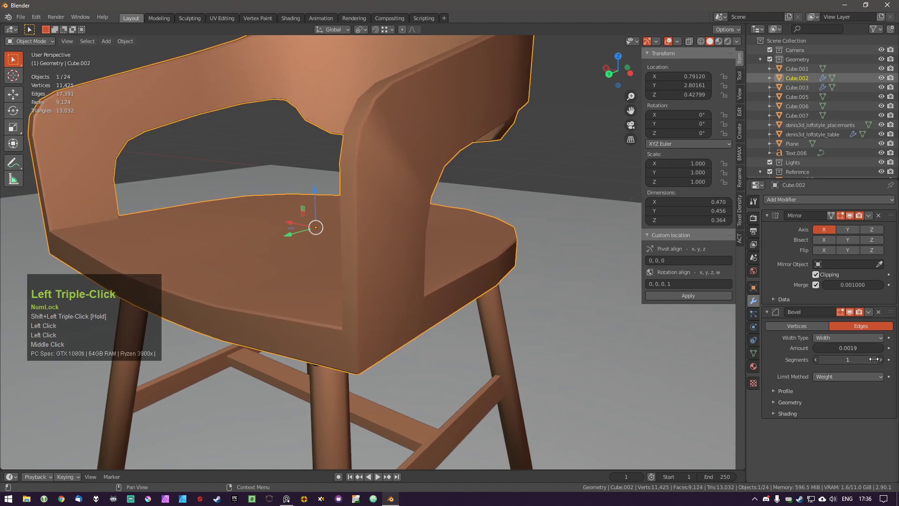
Try sliding the vertex on the arm side's lower edge towards the front corner, and cancel the slide.
middle_click_drag(415, 269, 597, 264)
key("Tab")
middle_click_drag(468, 324, 616, 276)
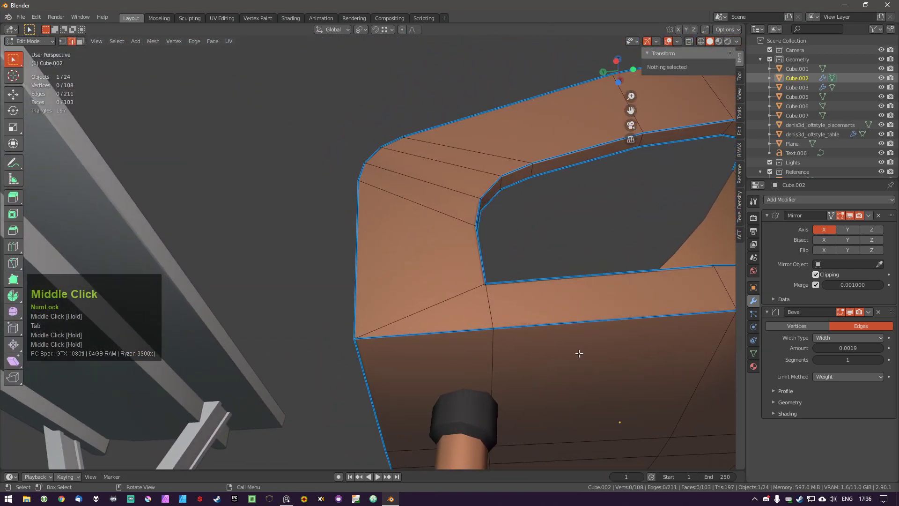
left_click(515, 338)
key("g")
key("g")
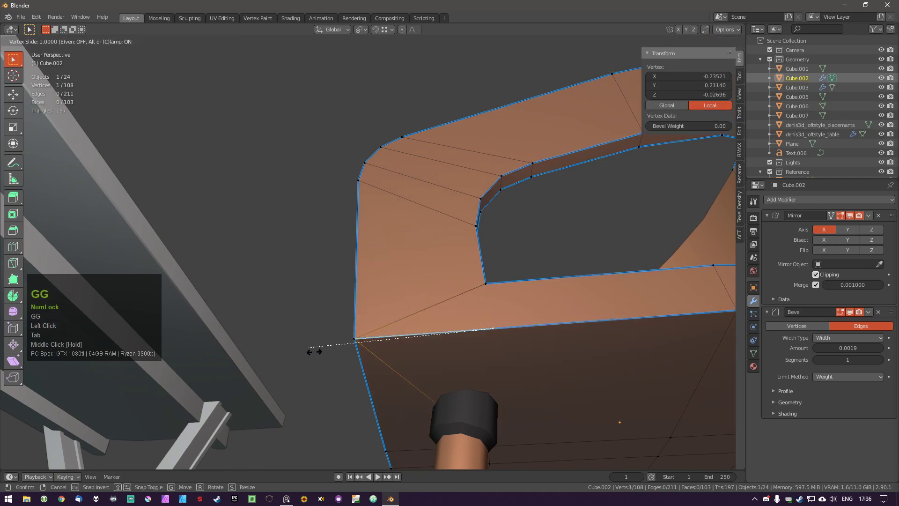
right_click(309, 352)
Slide the lower edge's vertex onto the arm's bottom front corner and merge all vertices by distance.
middle_click_drag(492, 328, 515, 330, "shift")
middle_click_drag(515, 330, 568, 341)
key("g")
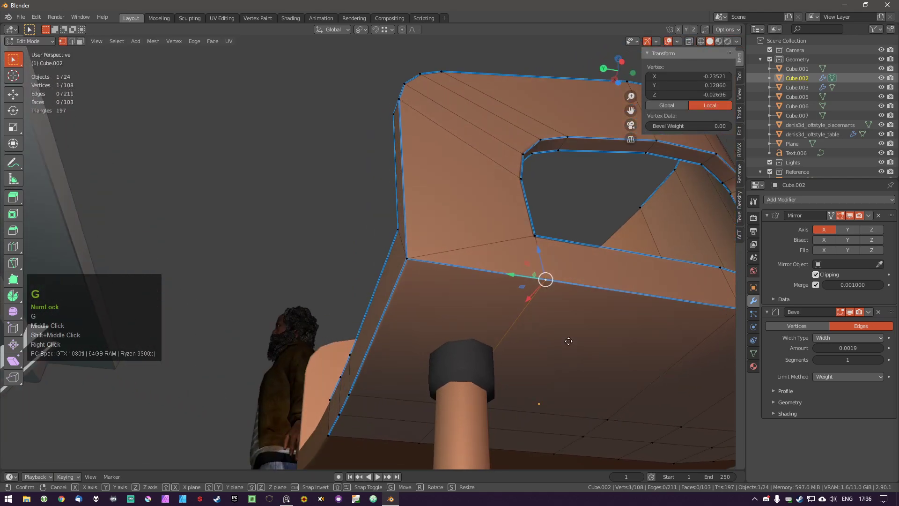
left_click(406, 257)
key("a")
key("a")
key("m")
left_click(464, 185)
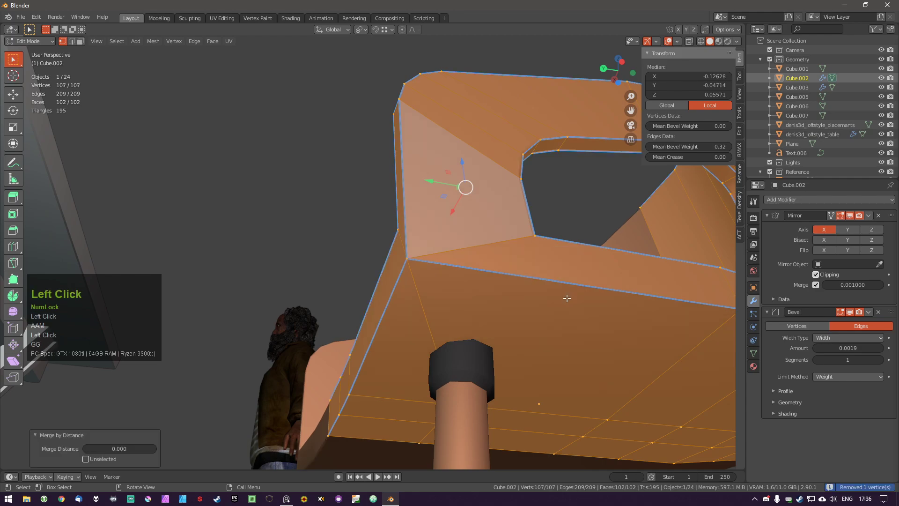
Undo the merge by distance and the vertex slide at the arm's lower corner, and clear the selection.
key("a")
key("ctrl+z")
key("ctrl+z")
key("ctrl+z")
middle_click_drag(537, 292, 520, 288)
key("ctrl+z")
key("ctrl+z")
key("ctrl+z")
key("ctrl+z")
key("a")
key("ctrl+z")
key("a")
middle_click(512, 250, "shift")
key("a")
Add a centred loop cut across the lower part of the arm's front post.
middle_click_drag(511, 251, 248, 198)
left_click(392, 231)
right_click(438, 227)
scroll(262, 224, "up", 3)
Enable Cavity in the viewport shading options and view the chair in Object Mode.
key("Tab")
middle_click_drag(313, 211, 588, 124)
left_click(737, 42)
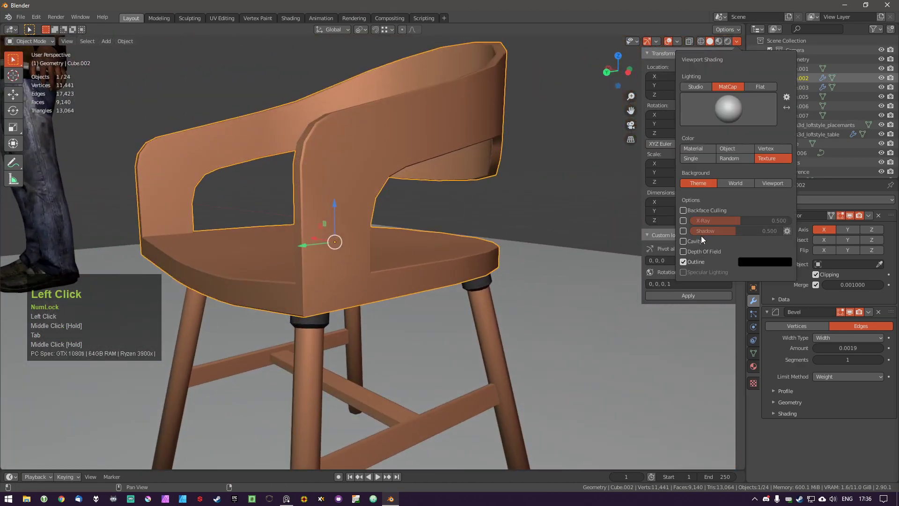
left_click(684, 242)
mouse_move(313, 213)
middle_mouse_down()
mouse_move(291, 177)
mouse_move(513, 170)
mouse_move(338, 226)
middle_mouse_up()
Try sliding the arm post's added edge loop and moving it down along the Z axis.
key("Tab")
middle_click_drag(343, 266, 335, 261, "shift")
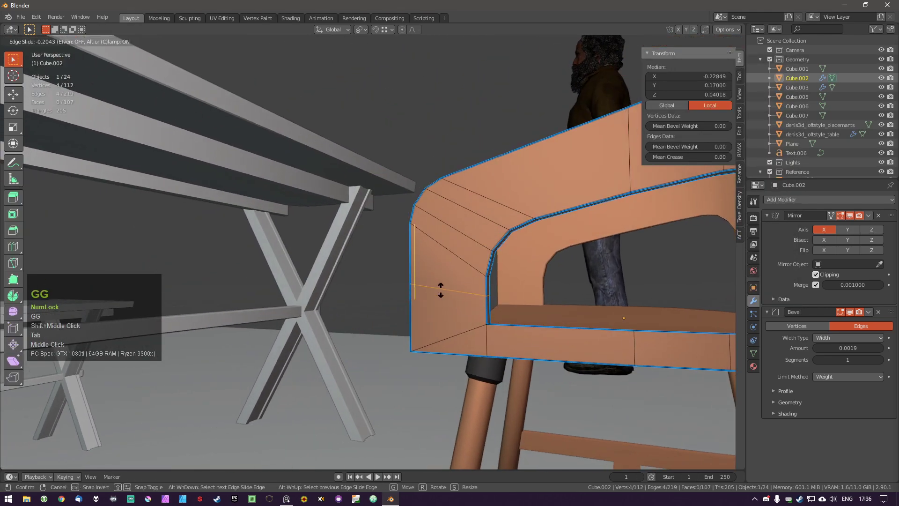
key("a")
middle_click_drag(448, 335, 479, 325)
left_click(463, 301, "alt")
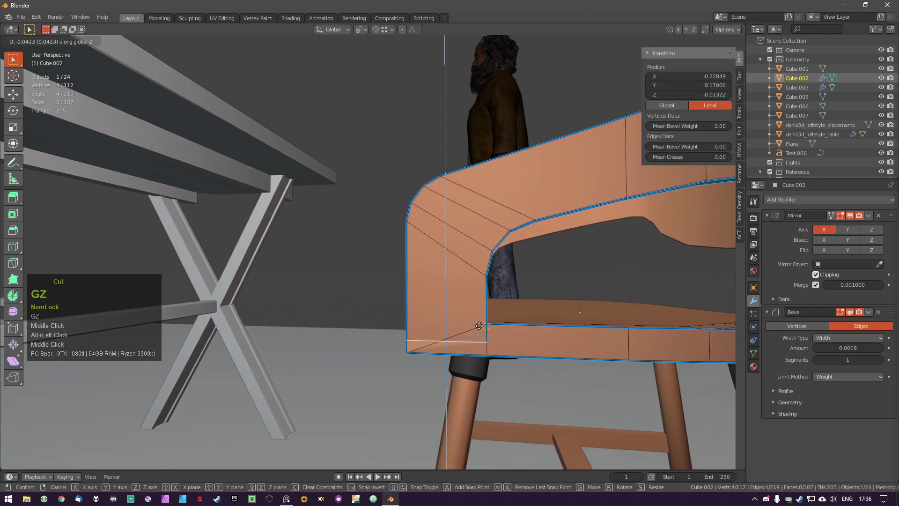
right_click(488, 320)
key("g")
key("g")
Delete the added edge loop from the arm post and clear the selection.
middle_click_drag(490, 345, 505, 297)
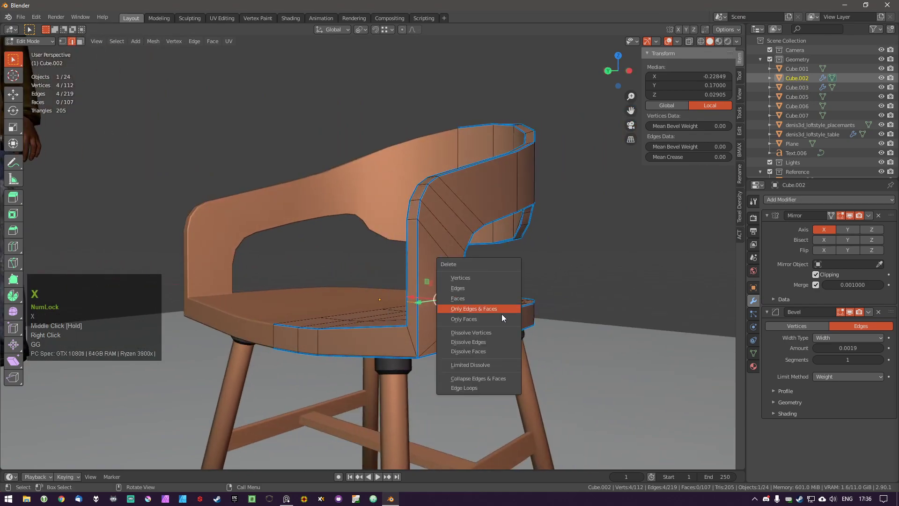
left_click(476, 393)
key("a")
middle_click_drag(421, 281, 487, 320)
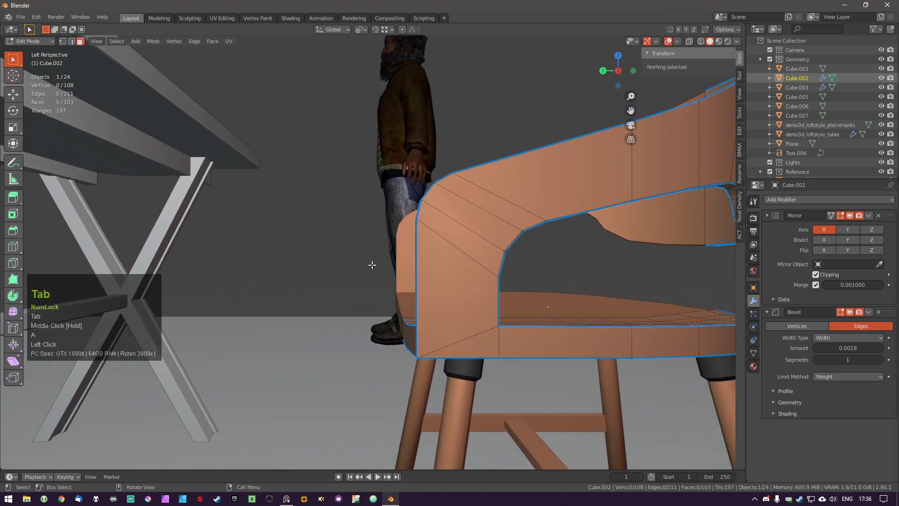
Select the narrow front face of the arm post, try aligning its vertices, and clear the selection.
scroll(371, 265, "up", 2)
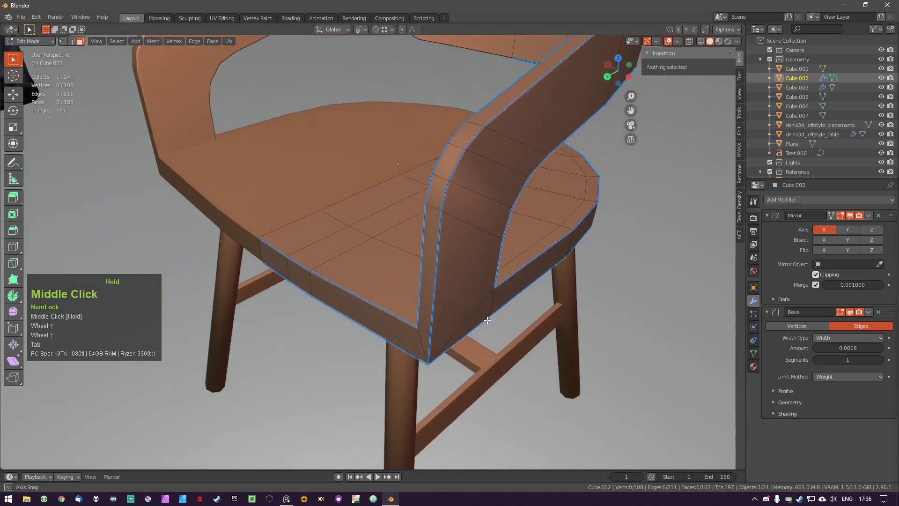
left_click(429, 252)
middle_click_drag(430, 251, 427, 296)
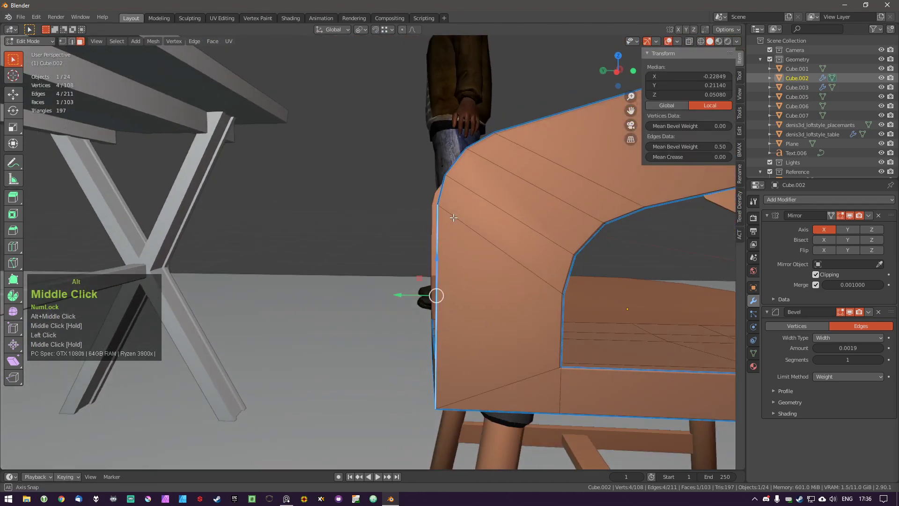
key("alt+a")
middle_click_drag(427, 254, 520, 262)
key("alt+a")
key("a")
Select the run of faces along the arm's outer side and undo the last change.
scroll(465, 194, "up", 1)
middle_click_drag(465, 194, 572, 169)
middle_click_drag(463, 274, 574, 250)
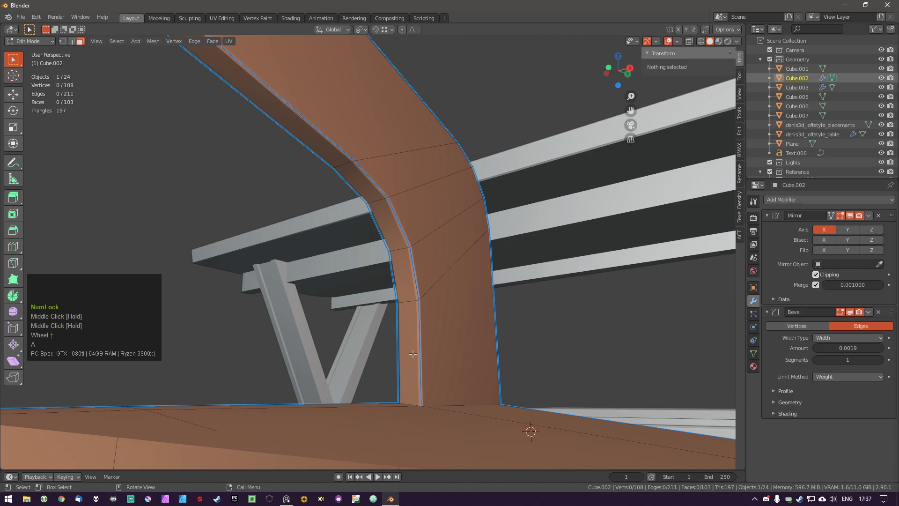
left_click(414, 310)
middle_click_drag(414, 310, 386, 166)
key("Tab")
left_click(409, 160)
left_click(371, 278, "ctrl")
middle_click_drag(371, 279, 562, 339)
key("ctrl+z")
Walk the view around to the chair's front and examine the arm's outer side in Edit and Object Mode.
scroll(561, 339, "down", 5)
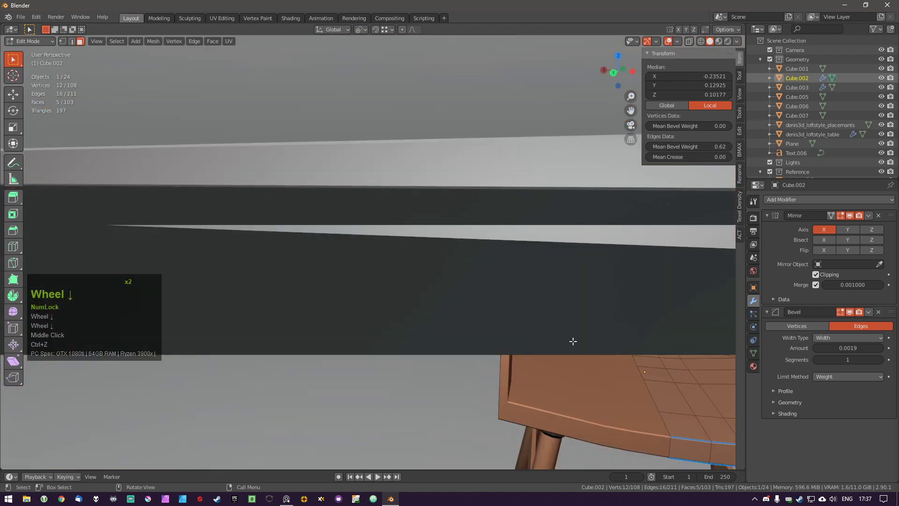
middle_click_drag(419, 309, 389, 239, "shift")
key("shift+grave")
key("w")
key("d")
key("d")
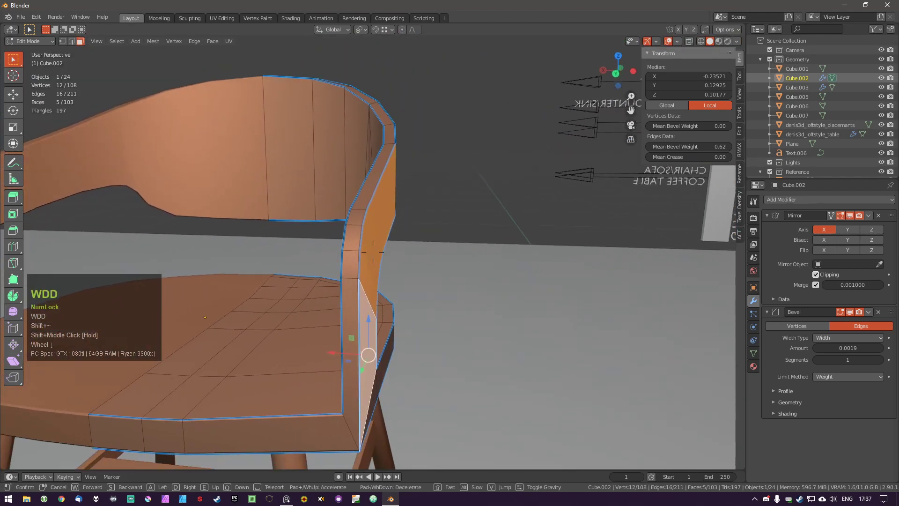
left_click(372, 252)
key("Tab")
middle_click_drag(372, 252, 451, 264)
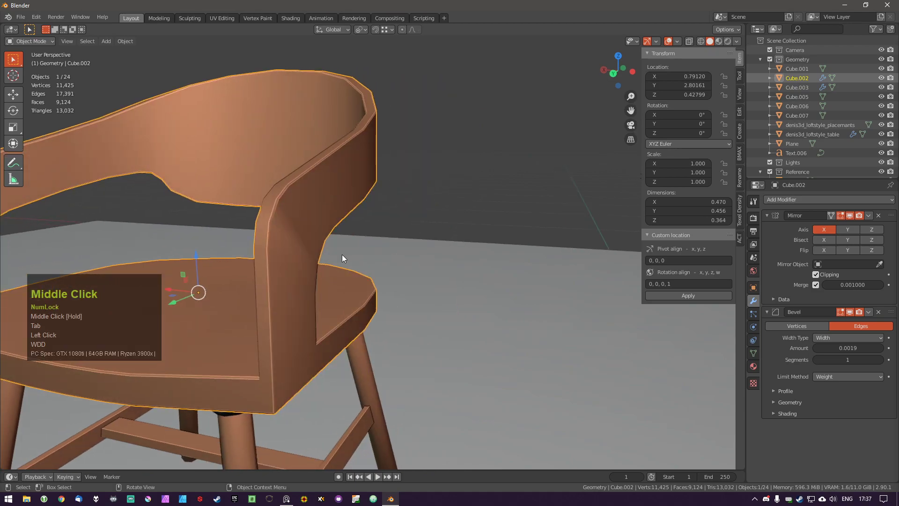
Show the Face Orientation overlay to check the chair's normals, and hide it again.
left_click(677, 41)
left_click(619, 210)
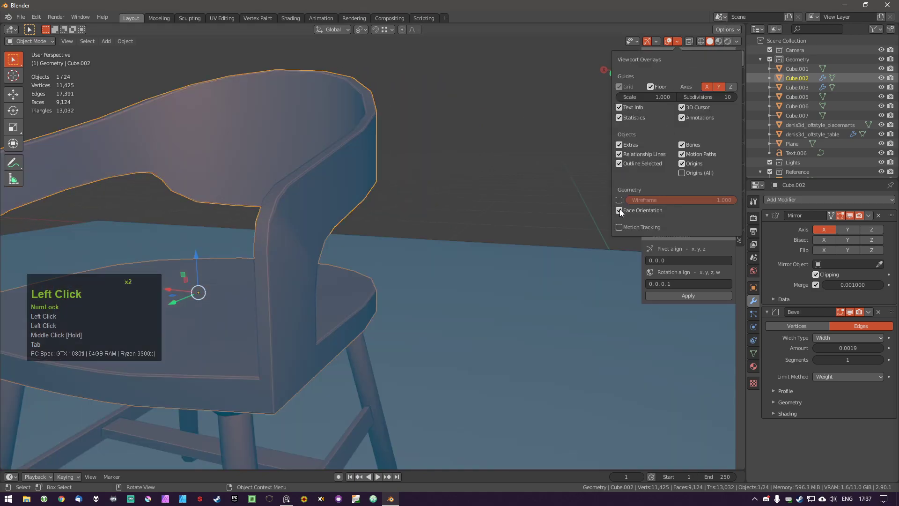
middle_click_drag(459, 216, 352, 223)
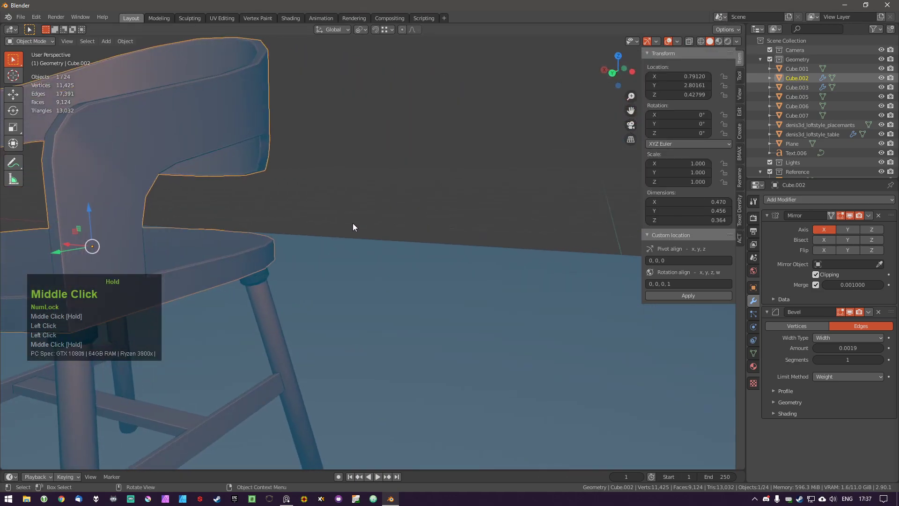
left_click(677, 41)
left_click(623, 211)
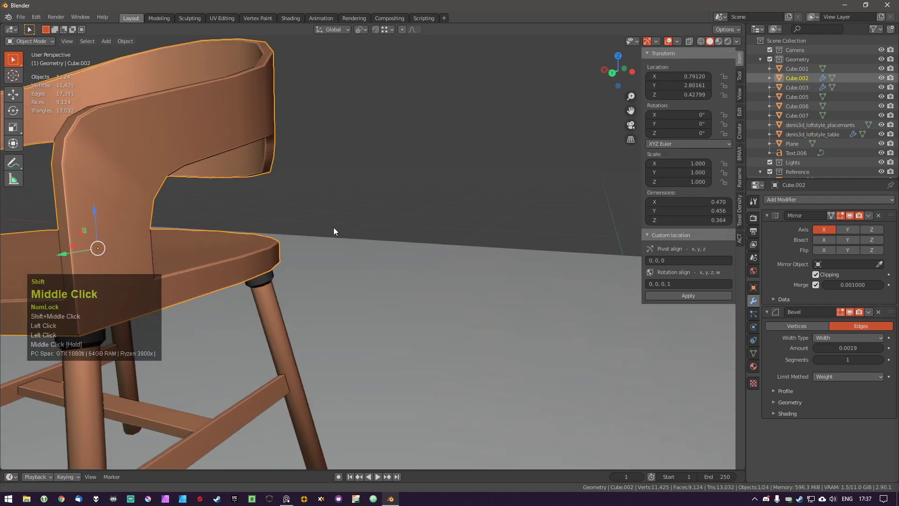
Set the seat shell's Bevel modifier amount to 0.0025.
middle_click_drag(333, 227, 391, 244, "shift")
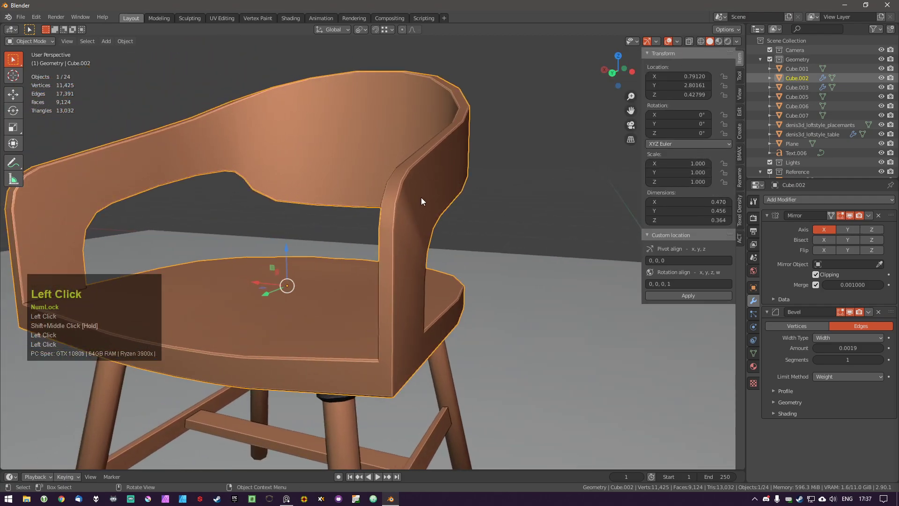
key("Tab")
key("Tab")
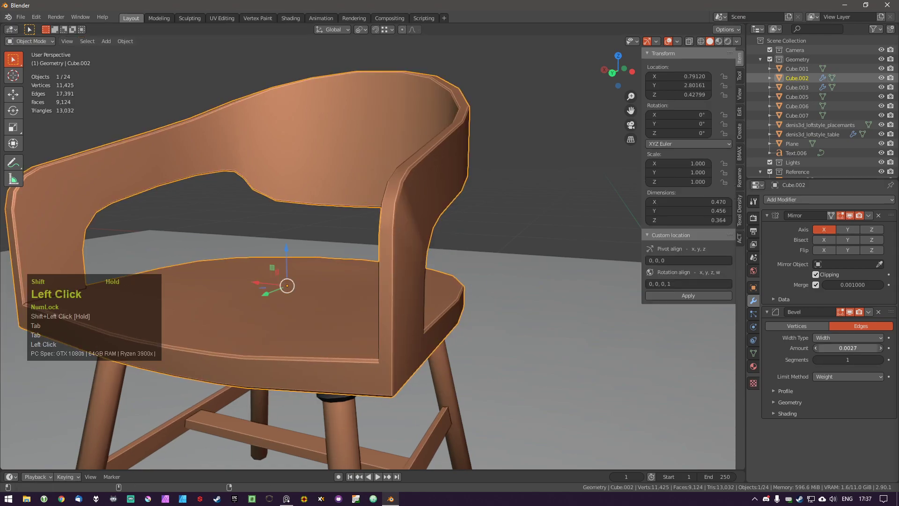
Select the edge loops outlining the arm's outer side, mark them sharp, and clear the selection.
key("Tab")
key("a")
middle_click_drag(409, 309, 395, 261)
left_click(362, 292, "alt+shift")
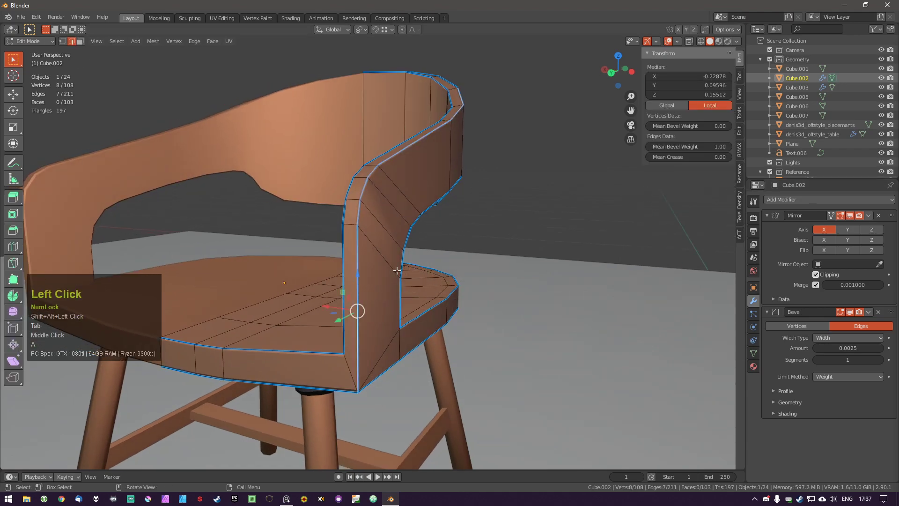
key("ctrl+e")
left_click(445, 304)
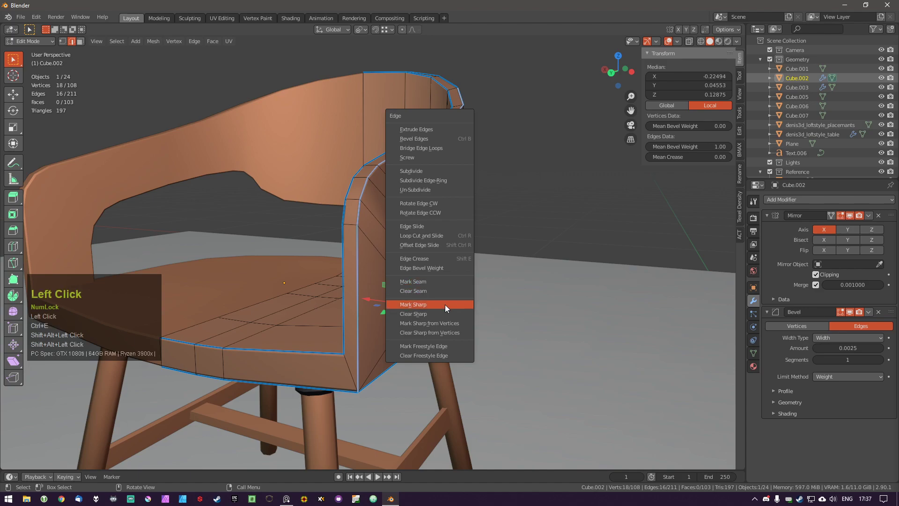
key("a")
key("a")
Examine the arm's shading from several angles, switching between Object Mode and Edit Mode.
key("Tab")
middle_click_drag(400, 272, 405, 198)
key("Tab")
middle_click_drag(324, 260, 371, 251)
key("Tab")
key("Tab")
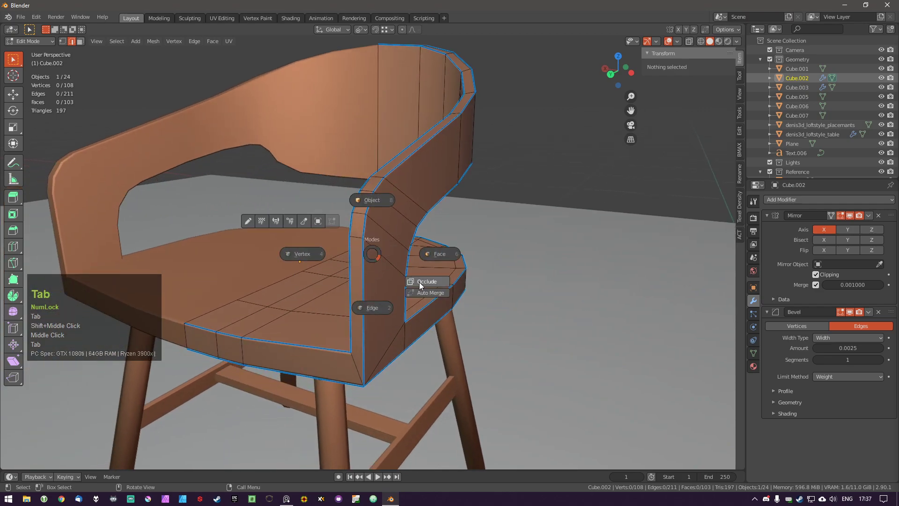
key("Tab")
middle_click_drag(443, 313, 440, 262)
key("Tab")
middle_click_drag(443, 188, 427, 257)
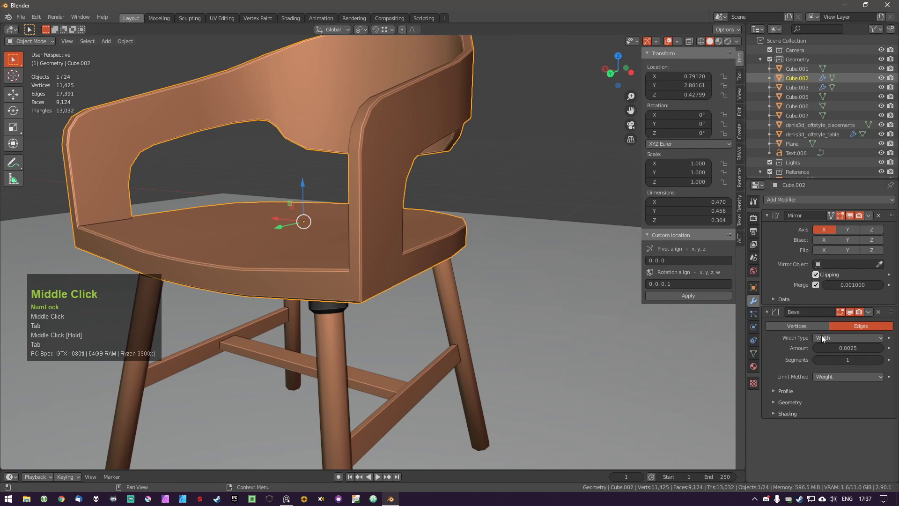
Undo the sharp marking of the arm's outer edge loops and clear the selection.
key("Tab")
key("ctrl+z")
key("ctrl+z")
key("ctrl+z")
key("ctrl+z")
key("ctrl+z")
key("ctrl+z")
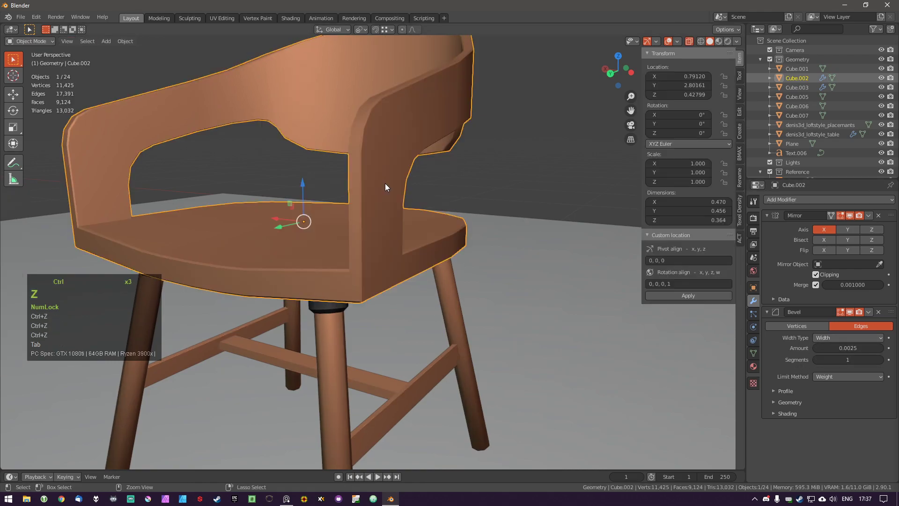
key("ctrl+z")
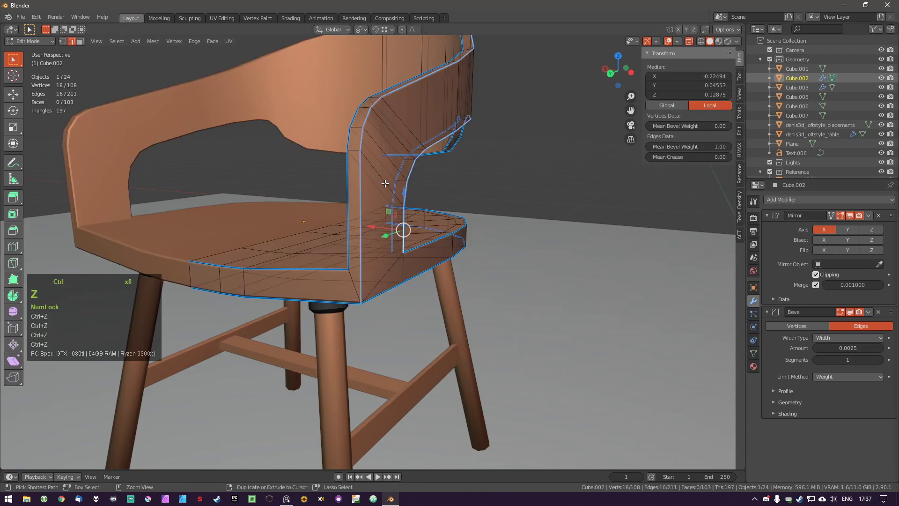
key("a")
key("Tab")
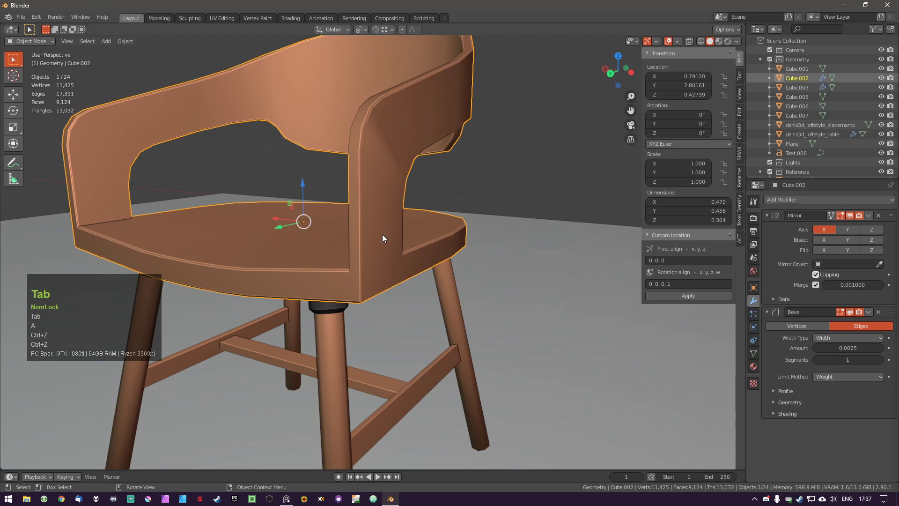
middle_click_drag(387, 235, 395, 286)
scroll(392, 284, "down", 1)
key("Tab")
middle_click_drag(322, 276, 351, 261)
left_click(346, 266)
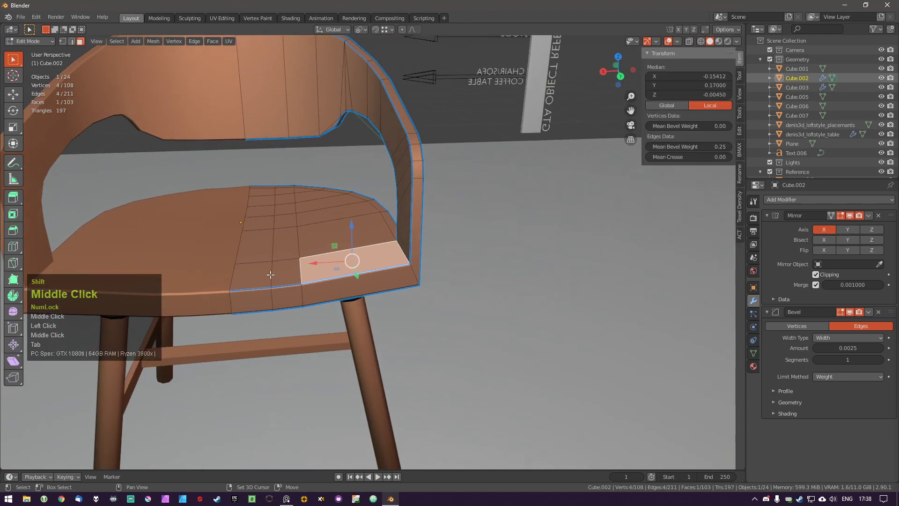
left_click(253, 276, "shift")
key("g")
key("z")
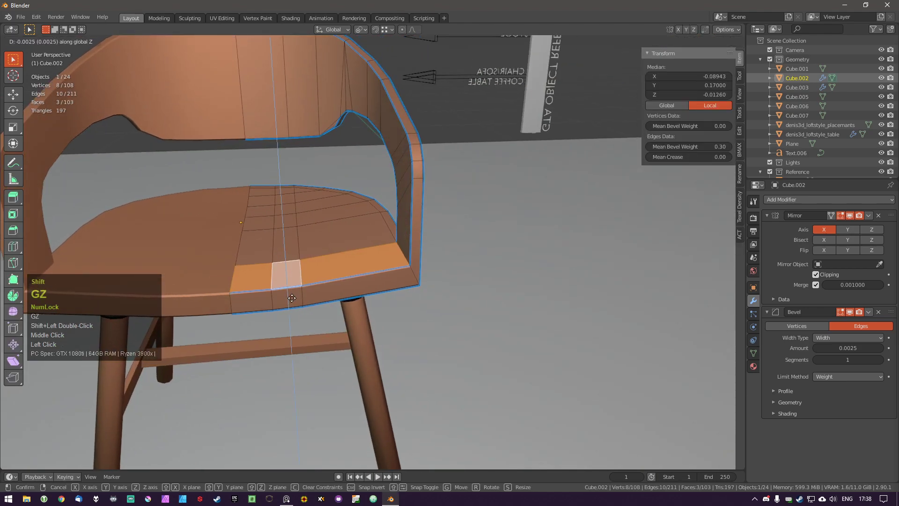
right_click(300, 343, "shift")
middle_click_drag(306, 276, 347, 299)
key("a")
key("Tab")
Try beveling the edge where the inner side of the arm meets the seat, with one and with three segments.
middle_click_drag(361, 225, 334, 314)
key("shift+grave")
key("w")
key("a")
key("s")
left_click(374, 252)
key("Tab")
scroll(453, 255, "up", 1)
left_click(454, 254)
middle_click_drag(453, 255, 546, 313)
key("ctrl+b")
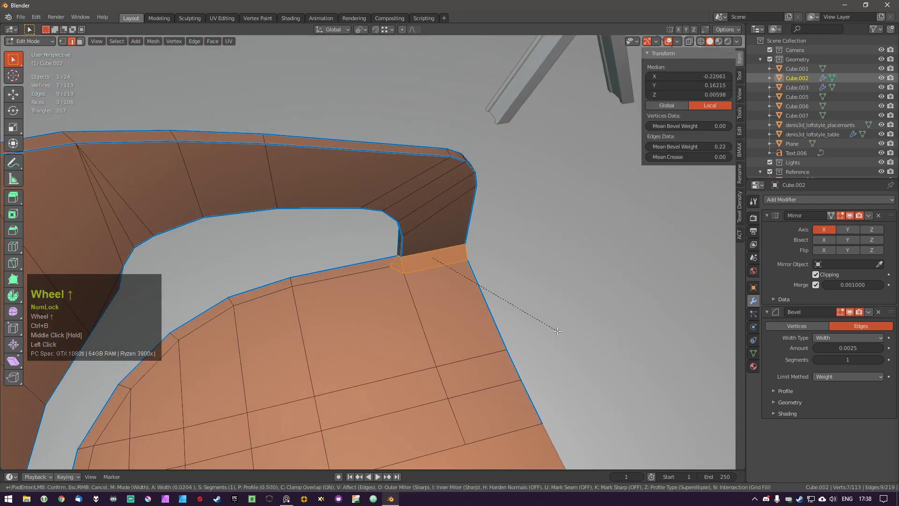
right_click(559, 332)
scroll(454, 293, "up", 2)
middle_click_drag(449, 293, 473, 269)
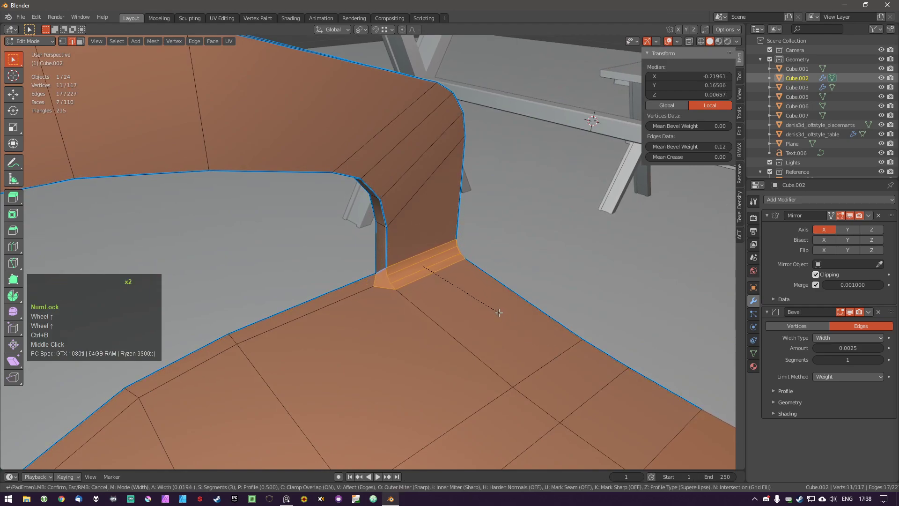
right_click(498, 313)
key("a")
Try deleting the large seat face beside the arm joint and beveling the joint edge.
key("Tab")
left_click(364, 379)
key("x")
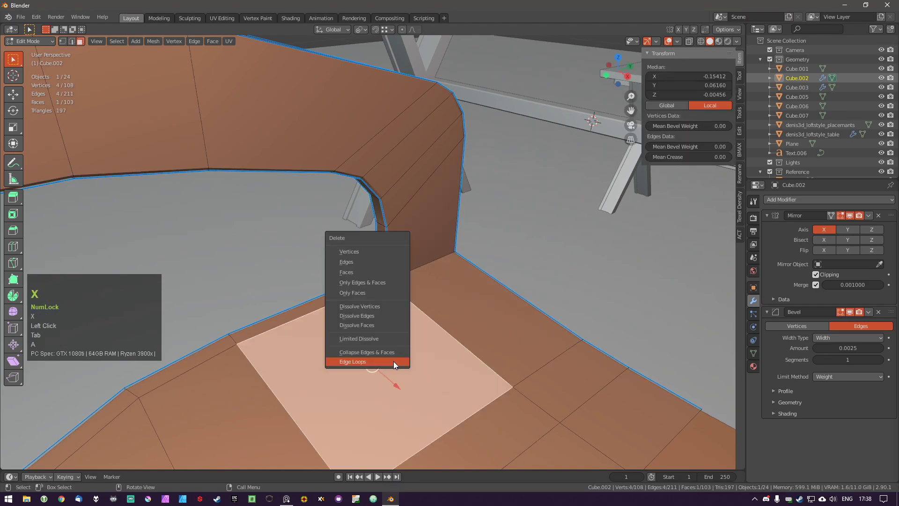
left_click(394, 276)
left_click(420, 274)
key("ctrl+b")
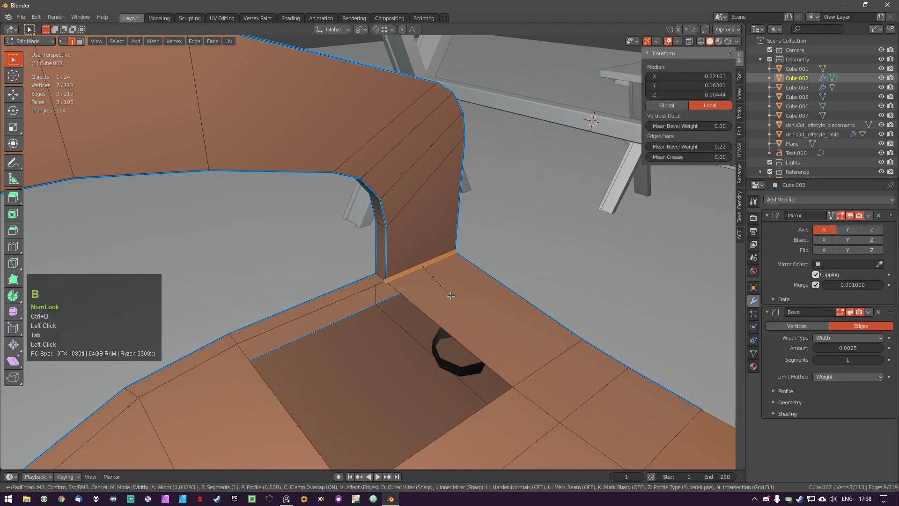
right_click(456, 300)
Try deleting the narrow rim face leading to the arm and beveling the joint edge with three segments.
key("Tab")
left_click(362, 285)
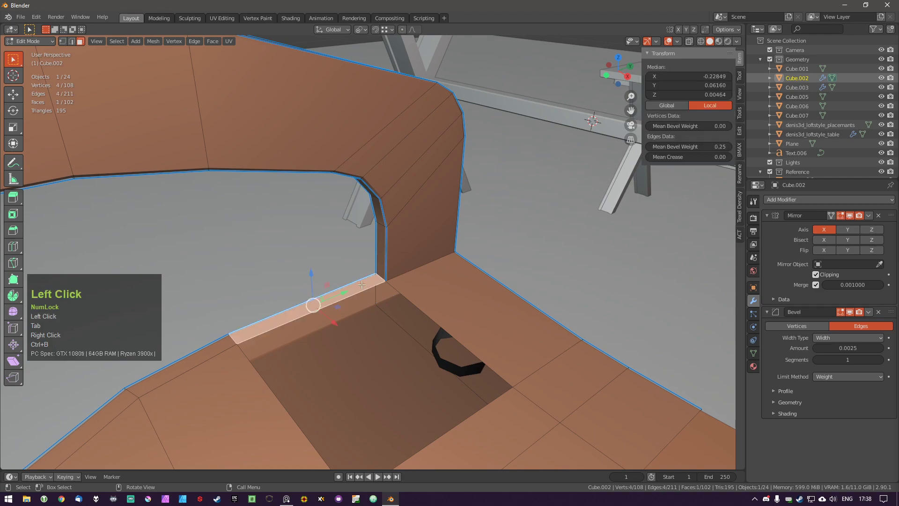
left_click(473, 303, "shift")
key("x")
left_click(353, 288)
key("x")
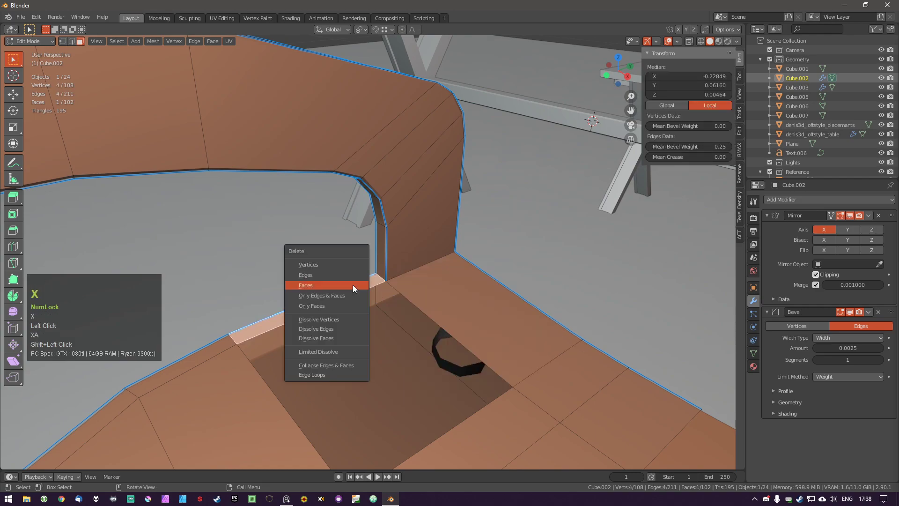
left_click(352, 285)
key("Tab")
left_click(421, 264)
key("ctrl+b")
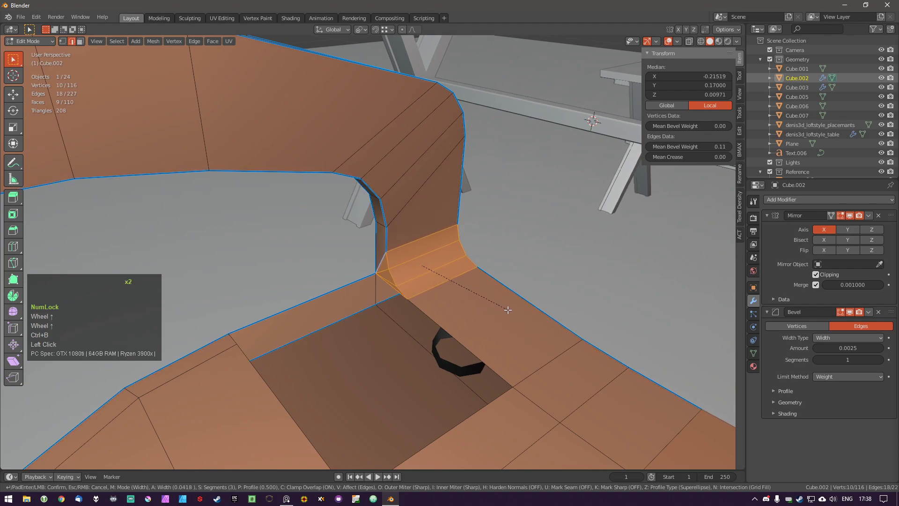
right_click(421, 262)
Undo the face deletions around the arm joint and clear the selection.
key("ctrl+z")
key("ctrl+z")
key("ctrl+z")
key("ctrl+z")
key("ctrl+z")
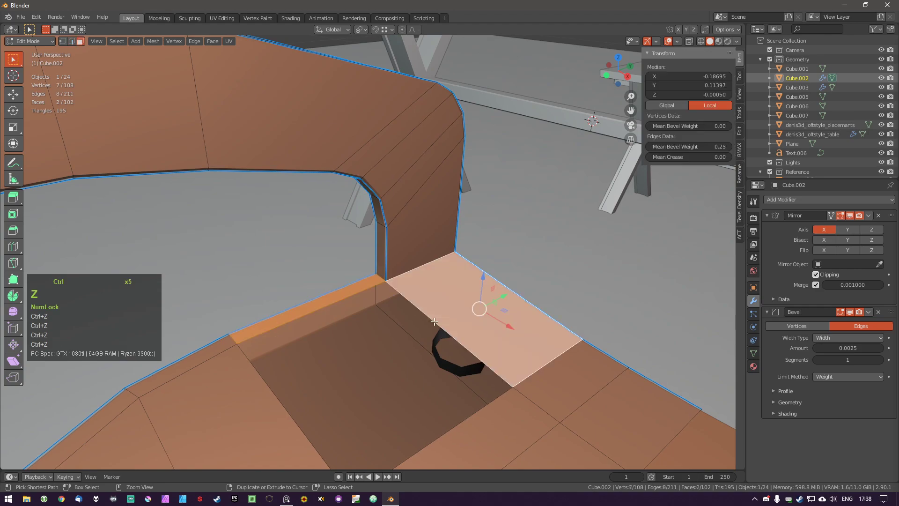
key("ctrl+z")
key("ctrl+z")
key("a")
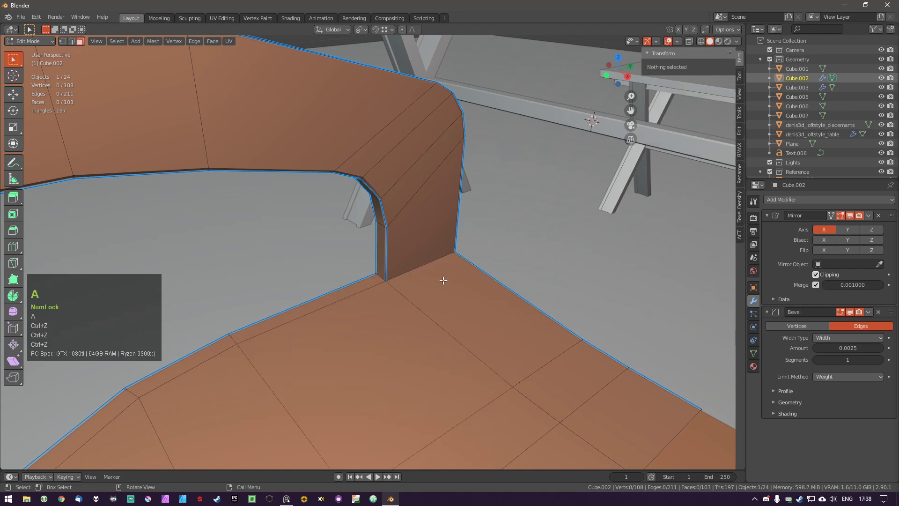
Bevel the edge where the inner side of the arm meets the seat with three segments, about 0.04 wide.
left_click(424, 278)
key("Tab")
key("a")
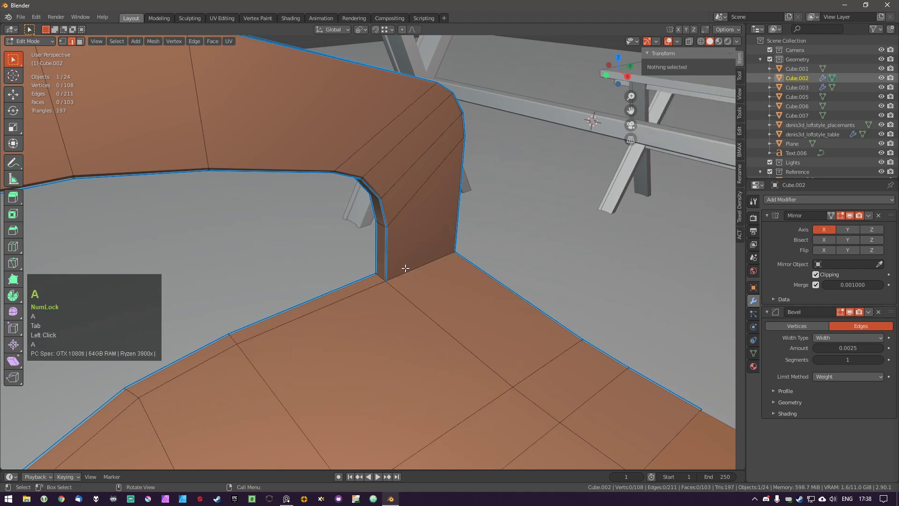
left_click(445, 287, "ctrl")
key("ctrl+b")
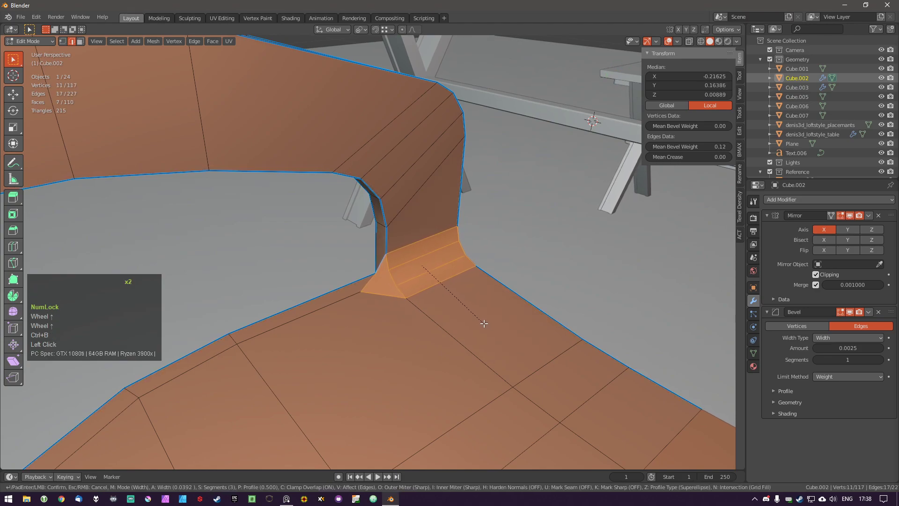
left_click(495, 326)
middle_click_drag(495, 325, 401, 282)
key("a")
key("Tab")
Delete the corner face left at the end of the new bevel beside the arm opening.
scroll(401, 282, "down", 2)
middle_click(515, 324, "shift")
middle_click_drag(515, 324, 369, 288)
key("Tab")
scroll(462, 257, "up", 2)
left_click(406, 252)
key("a")
scroll(417, 248, "up", 2)
left_click(430, 249)
key("x")
left_click(430, 248)
Move the loose rim vertex beside the bevel along the Y axis to the arm's base corner, and deselect it.
key("Tab")
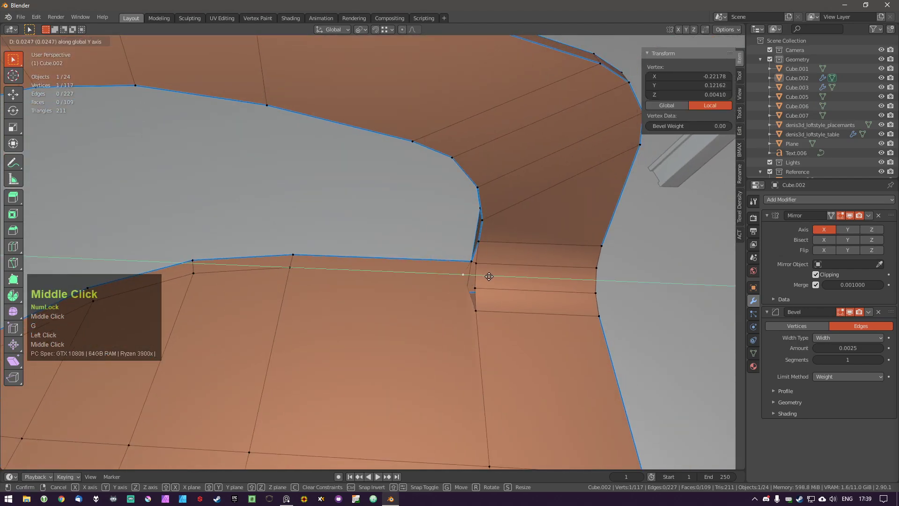
left_click(467, 267)
middle_click_drag(473, 275, 490, 285)
scroll(417, 274, "up", 3)
key("alt+a")
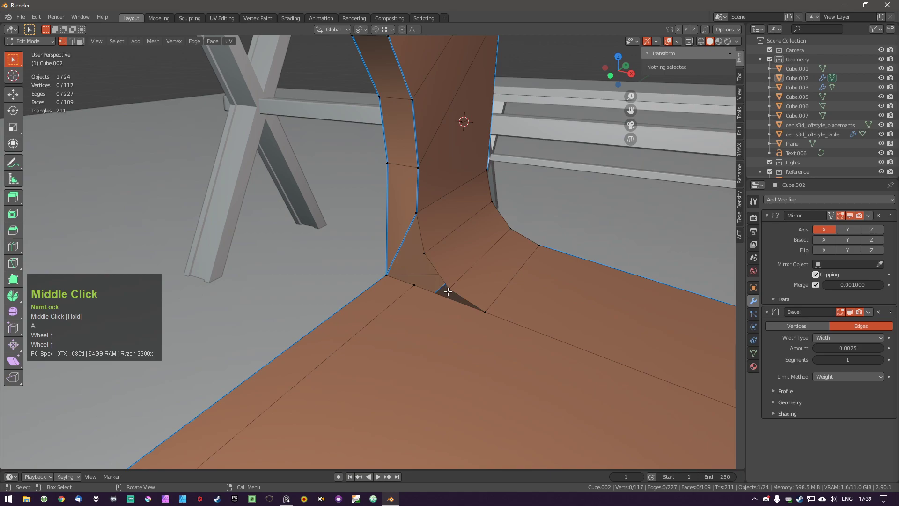
Try raising the rim corner vertex by about 0.002 along the Z axis.
key("a")
middle_click_drag(454, 311, 435, 295)
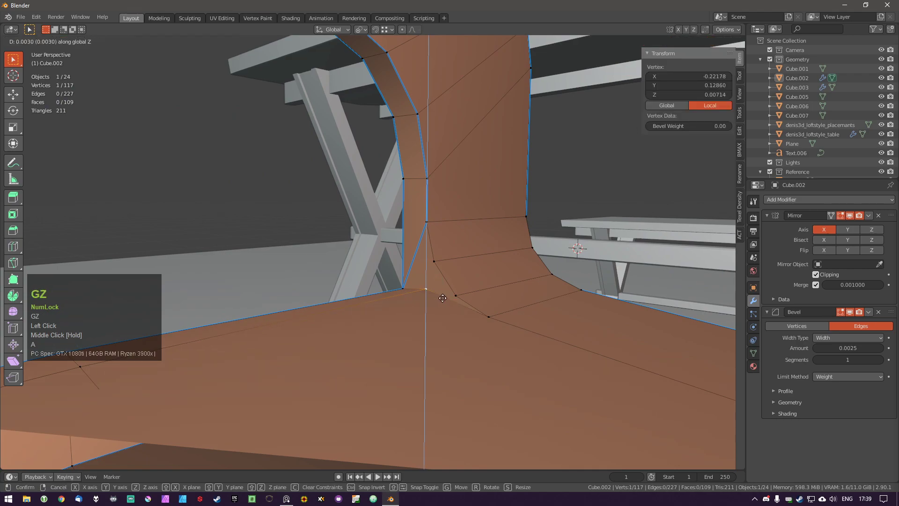
left_click(455, 294)
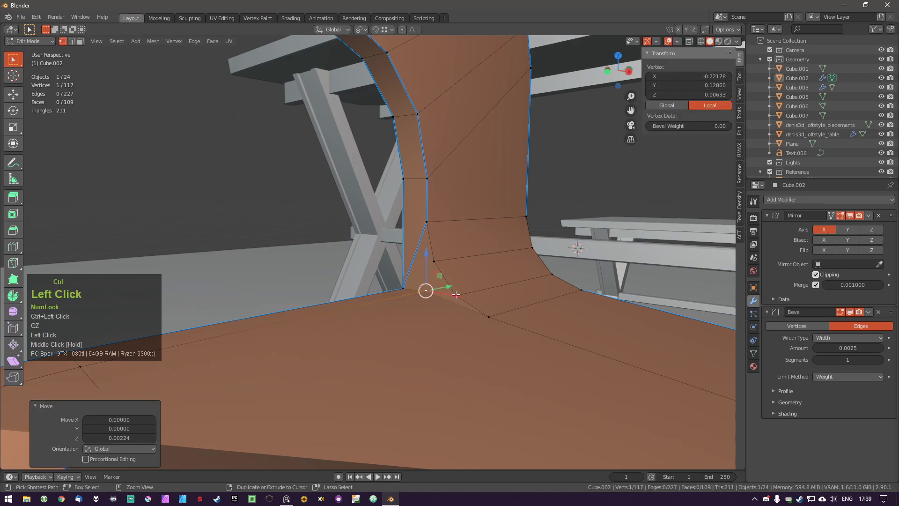
middle_click_drag(459, 304, 430, 319)
key("ctrl+z")
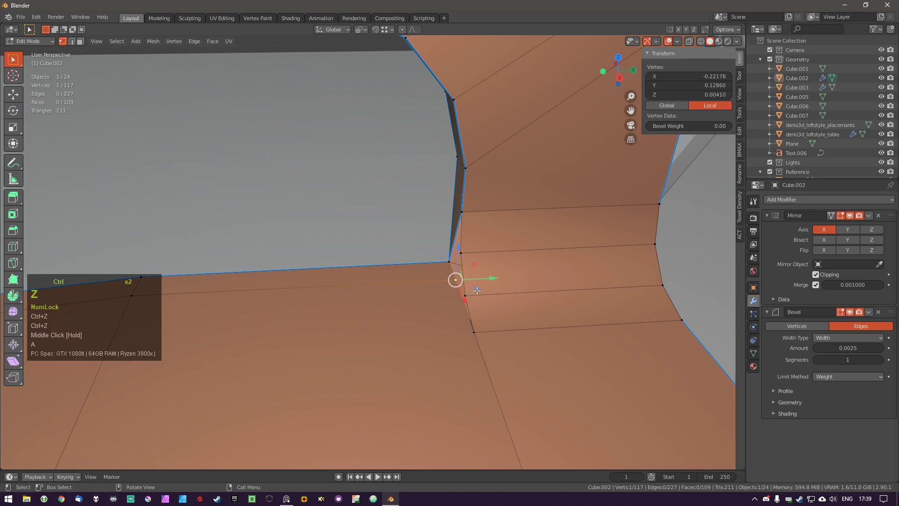
key("ctrl+z")
Try moving the rim corner vertex about 0.01 backwards along the Y axis and joining it to the bevel's lower corner vertex.
left_click(453, 280)
key("g")
middle_click(438, 298)
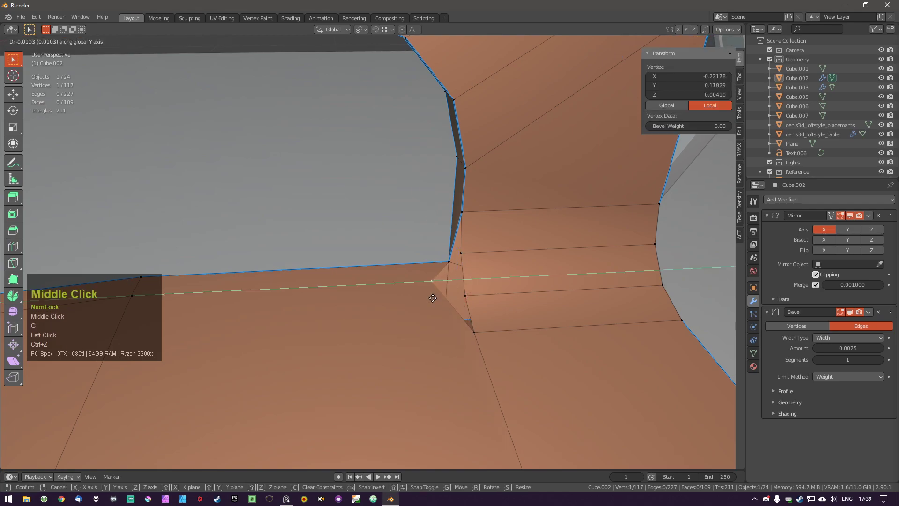
left_click(433, 298)
left_click(474, 332)
key("f")
key("alt+a")
middle_click_drag(421, 273, 526, 276)
middle_click_drag(469, 291, 451, 226)
key("ctrl+z")
key("ctrl+z")
Fill the open gap between the rounded bevel's end vertices and the arm's base corner with faces.
key("a")
left_click(441, 292)
key("a")
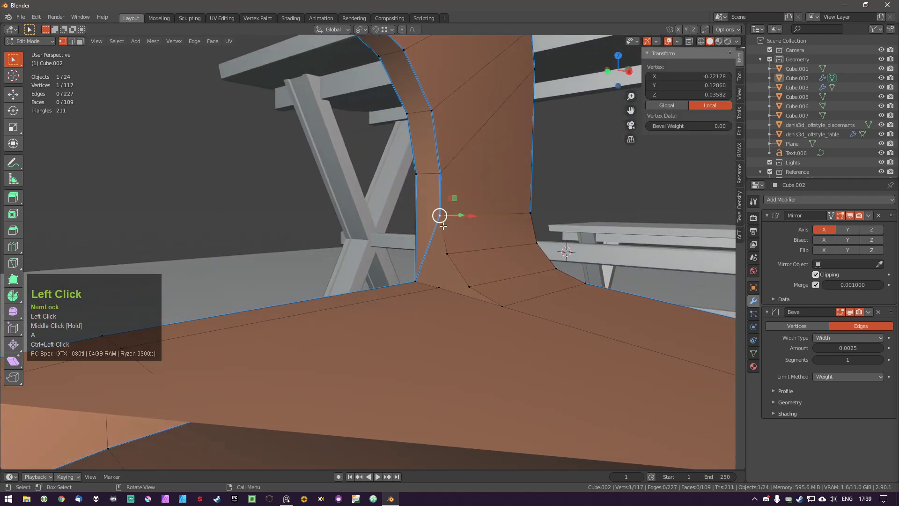
key("a")
middle_click_drag(432, 290, 404, 288)
left_click(418, 279)
key("shift+f")
key("a")
Try sliding the lower middle vertex at the bevel's end inwards along its edge by a factor of about 0.07.
left_click(465, 292)
key("alt+a")
left_click(490, 293)
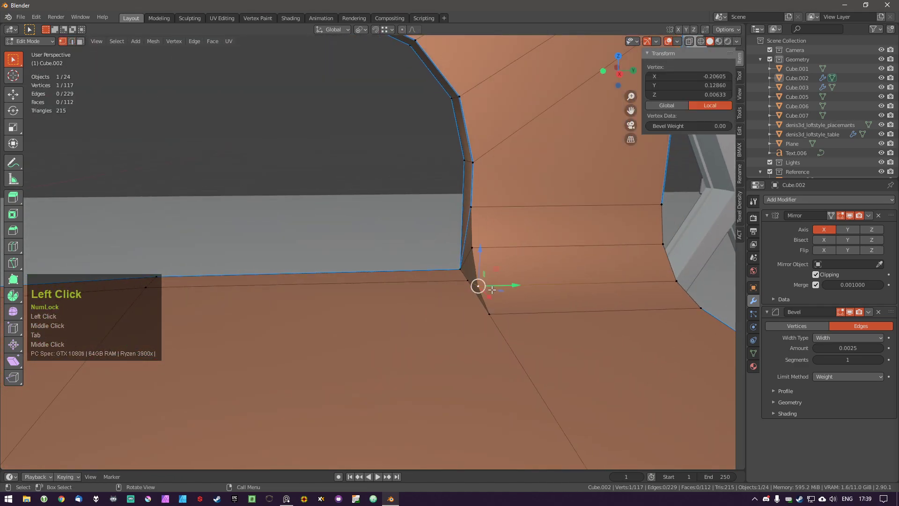
key("g")
middle_click(499, 289)
right_click(502, 289)
key("g")
key("g")
left_click(514, 287)
Try sliding the upper middle vertex at the bevel's end inwards along its edge, and undo both vertex slides.
left_click(474, 247)
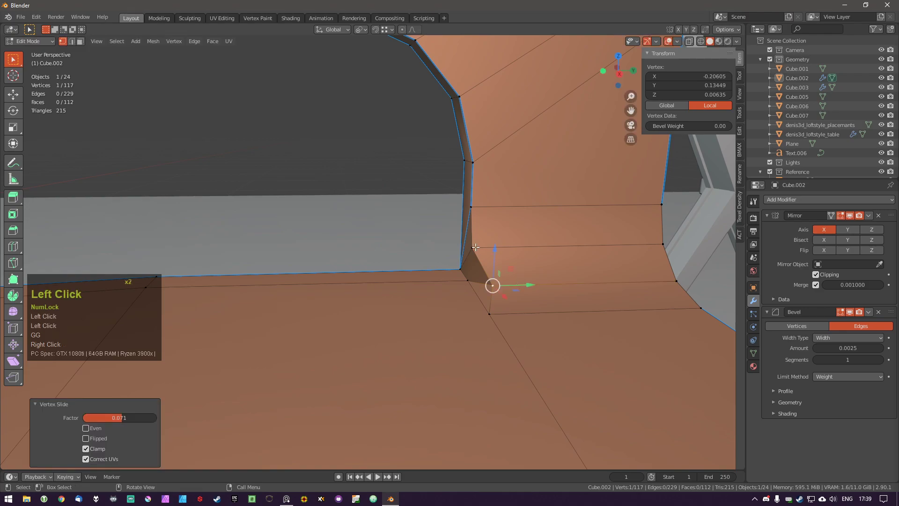
key("g")
key("g")
left_click(492, 248)
key("alt+a")
middle_click_drag(487, 250, 553, 307)
key("ctrl+z")
key("ctrl+z")
key("a")
left_click(453, 283)
middle_click_drag(452, 284, 392, 332)
key("g")
key("g")
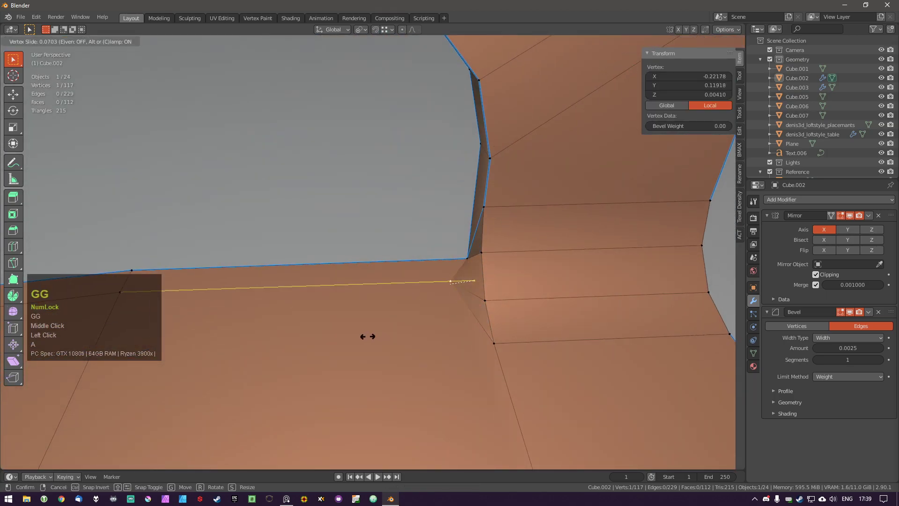
right_click(365, 336)
Slide the rim corner vertex about halfway along its edge towards the bevel's lower corner, and clear the selection.
key("a")
middle_click_drag(421, 312, 415, 257)
left_click(416, 255)
key("g")
key("g")
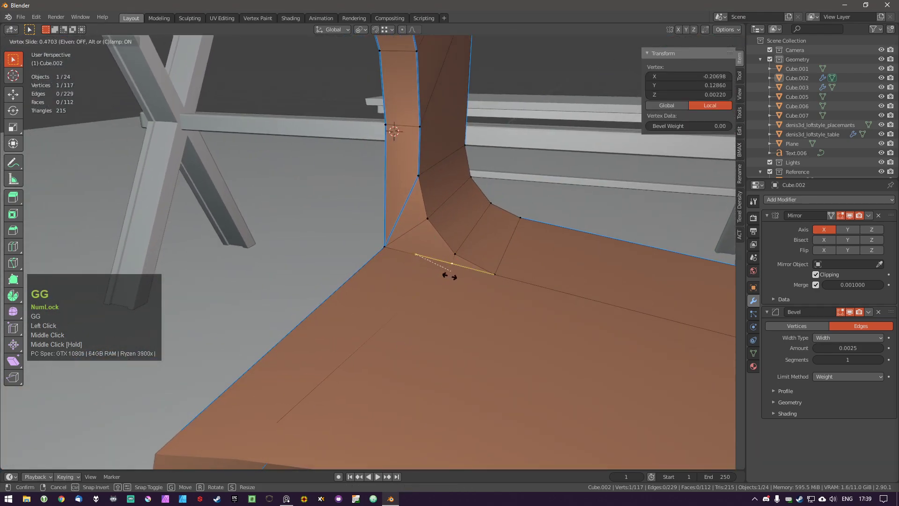
left_click(446, 277)
key("a")
Examine the rounded arm joint's shading in Object Mode from several angles, with all objects selected.
middle_click_drag(446, 277, 420, 281)
key("Tab")
scroll(415, 243, "down", 4)
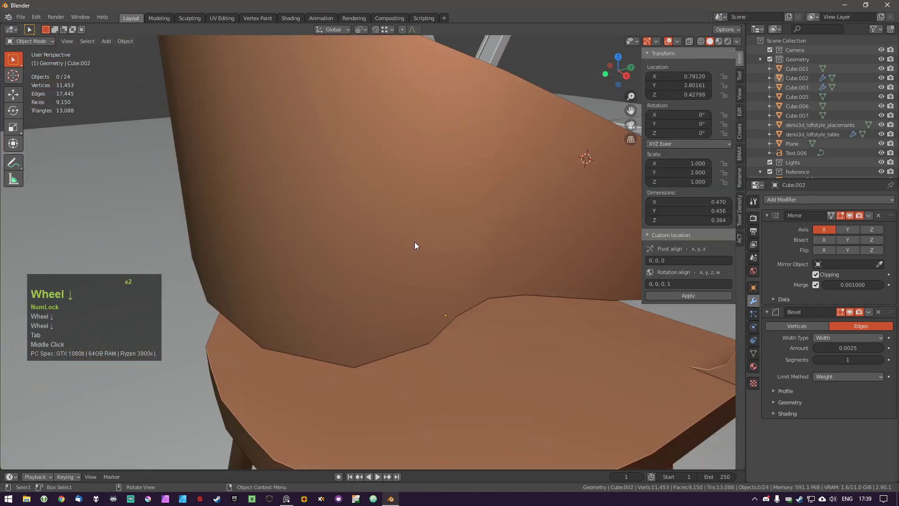
key("a")
key("shift+grave")
key("w")
left_click(436, 224)
scroll(435, 225, "up", 2)
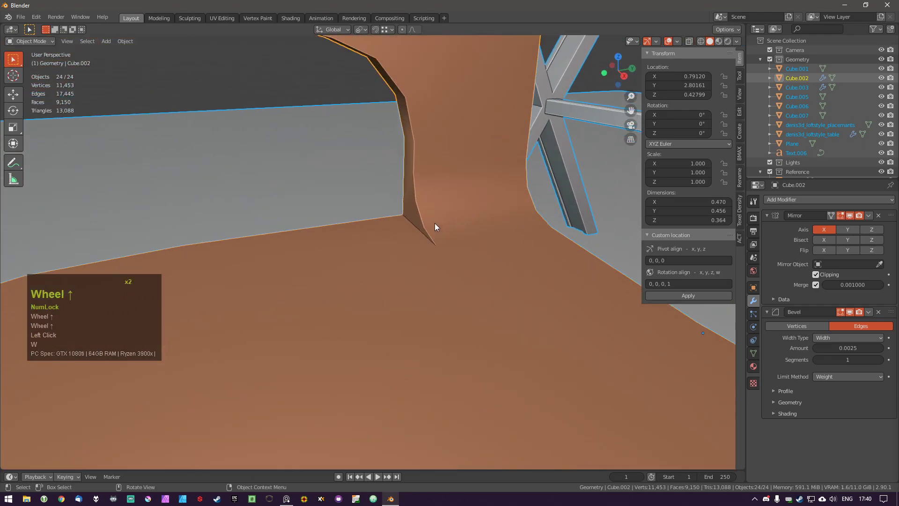
middle_click_drag(435, 225, 473, 229)
Remove the bevel weight from the diagonal edge at the inner corner of the arm joint, on the arm-opening side.
key("Tab")
middle_click_drag(404, 218, 379, 219)
key("Tab")
left_click(402, 269)
left_click(397, 201)
key("ctrl+e")
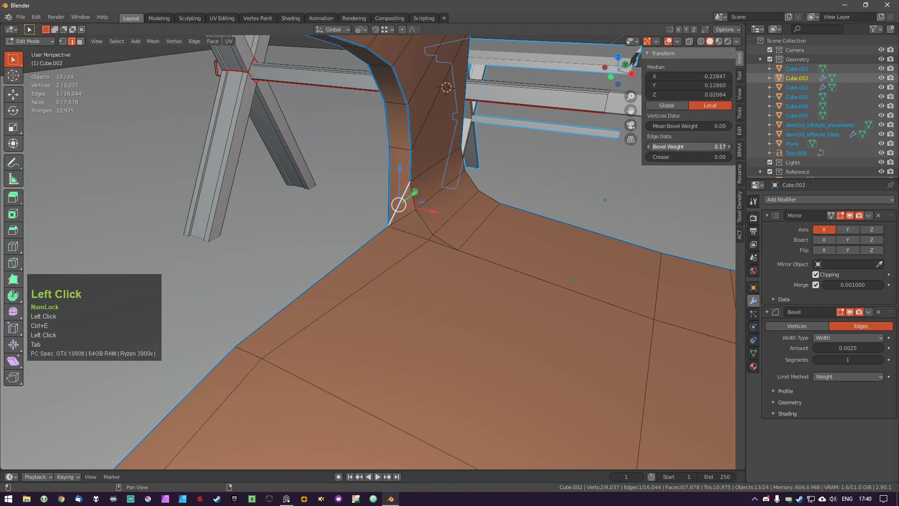
key("a")
key("Tab")
key("Tab")
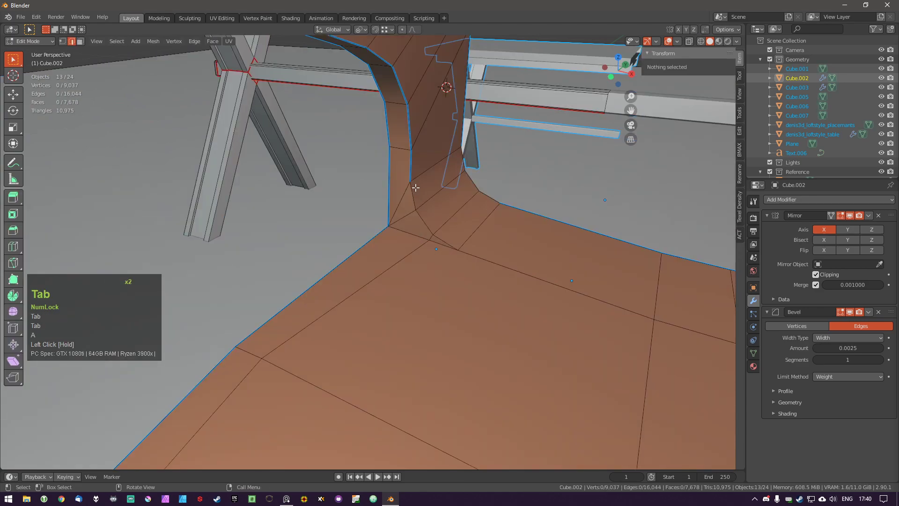
Add bevel weight to the three curved edges along the arm joint's rim on the arm-opening side.
left_click(407, 201)
left_click(449, 244, "ctrl")
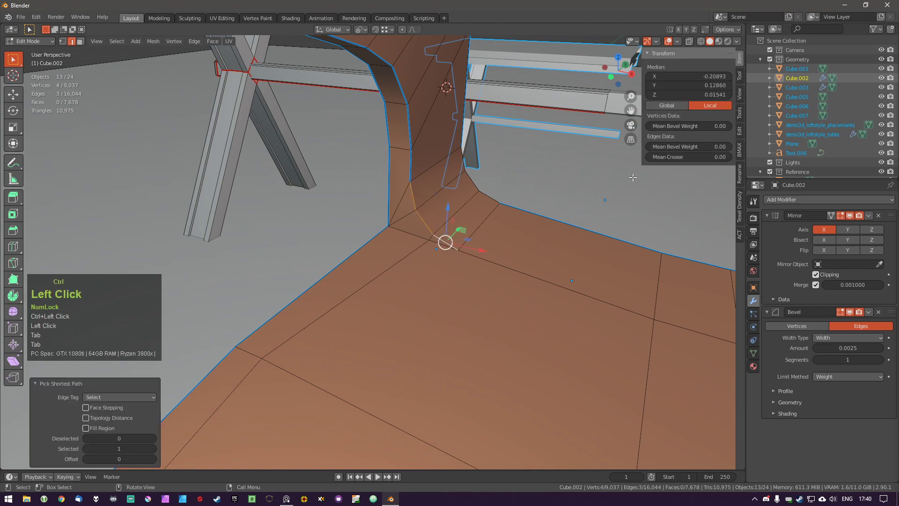
left_click(693, 151)
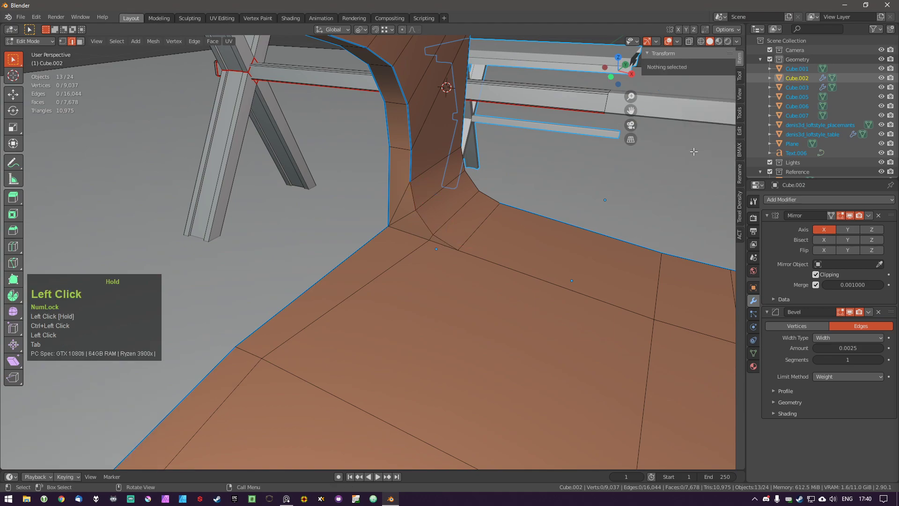
left_click(413, 196)
left_click(447, 243, "ctrl")
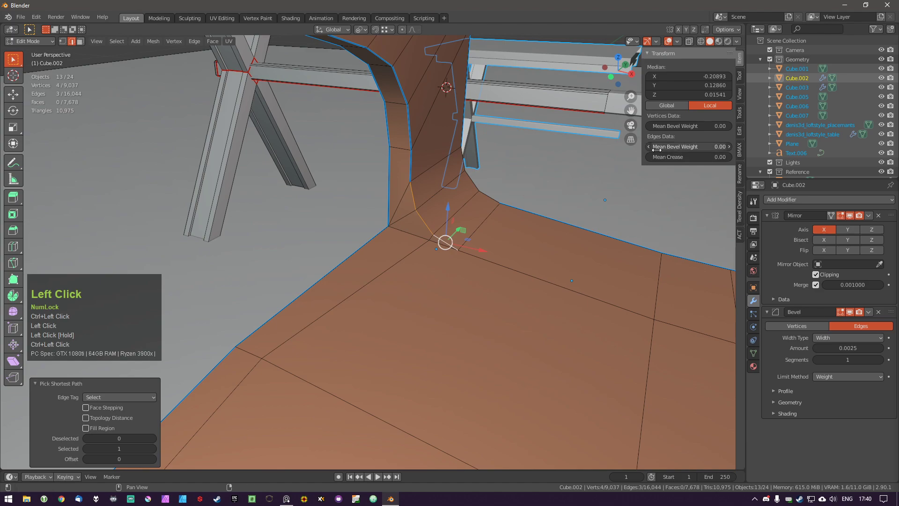
key("a")
key("Tab")
key("a")
Remove the bevel weight from the short lower corner edge on the opposite side of the arm joint.
middle_click_drag(440, 198, 421, 250)
key("Tab")
key("Tab")
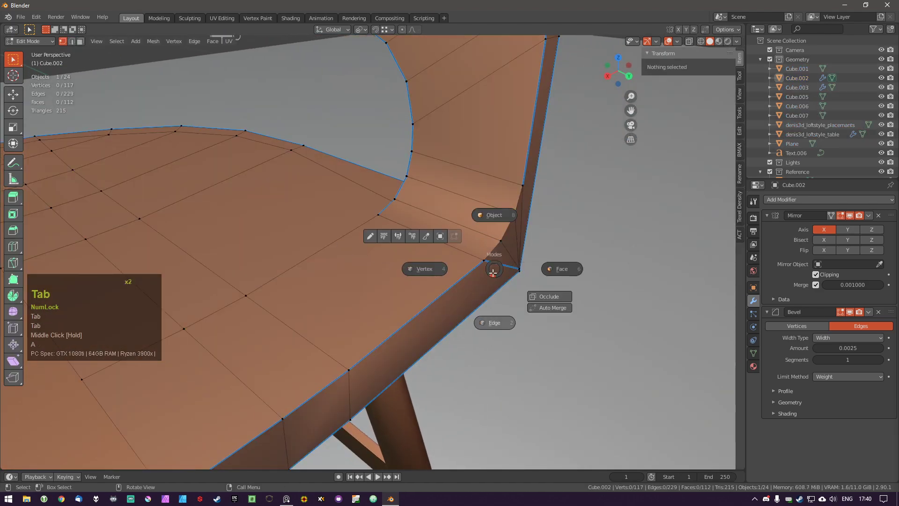
left_click(498, 263)
middle_click_drag(498, 263, 506, 263)
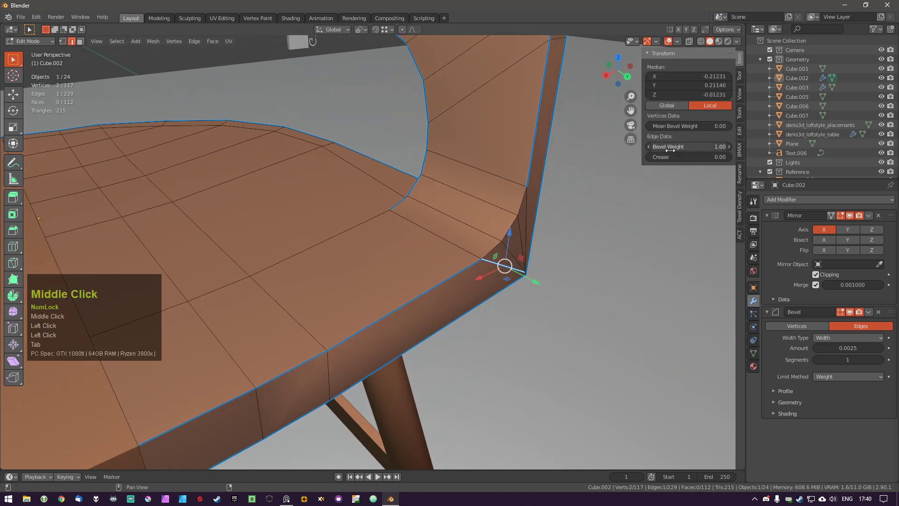
left_click_drag(505, 263, 505, 265)
left_click(536, 253)
Set the mean bevel weight of the three curved edges on that opposite side of the joint to 1.00.
left_click(492, 248)
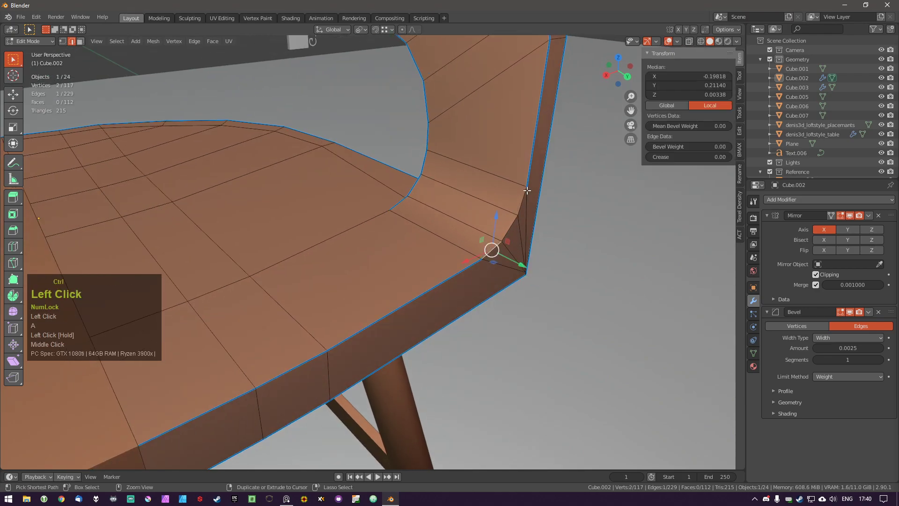
left_click(517, 203, "ctrl")
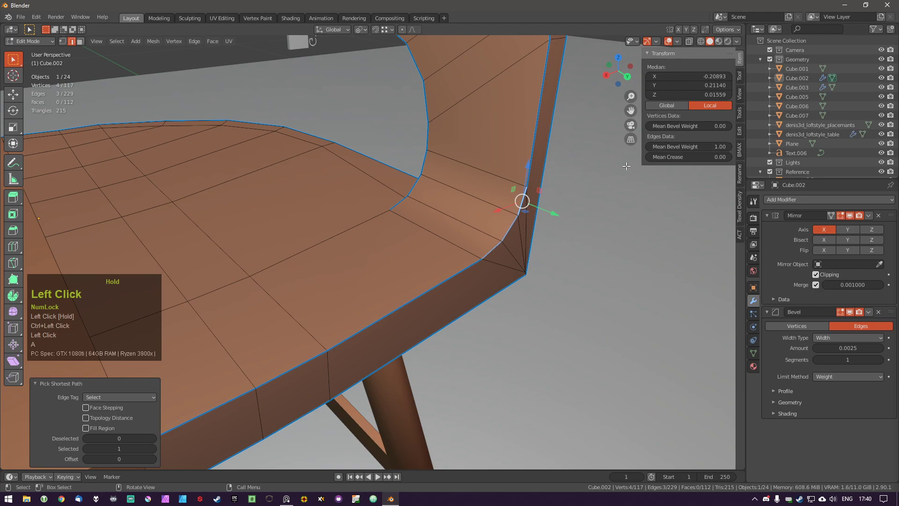
key("a")
key("Tab")
key("a")
Set the mean bevel weight of the two lower edges where the arm-opening side meets the seat to 1.00.
middle_click_drag(441, 215, 408, 198)
left_click(324, 240)
key("Tab")
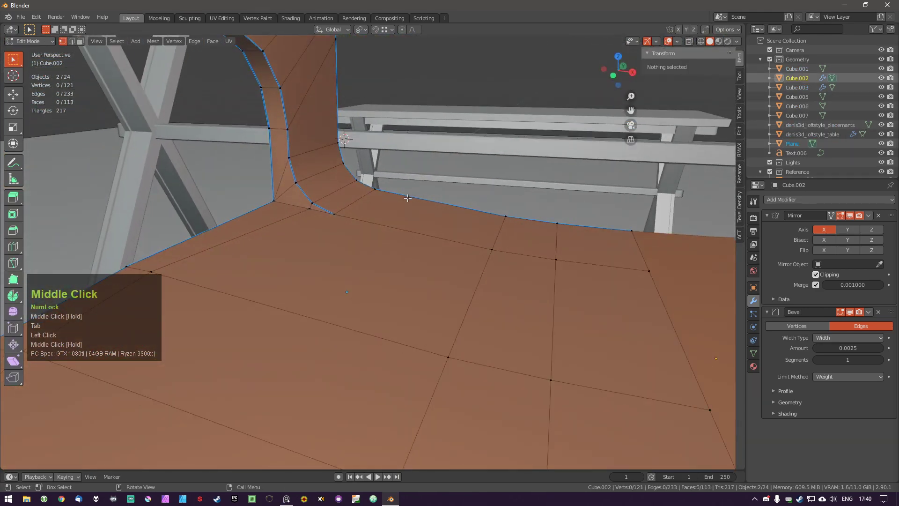
scroll(307, 212, "up", 2)
left_click(344, 209)
middle_click_drag(345, 210, 338, 228)
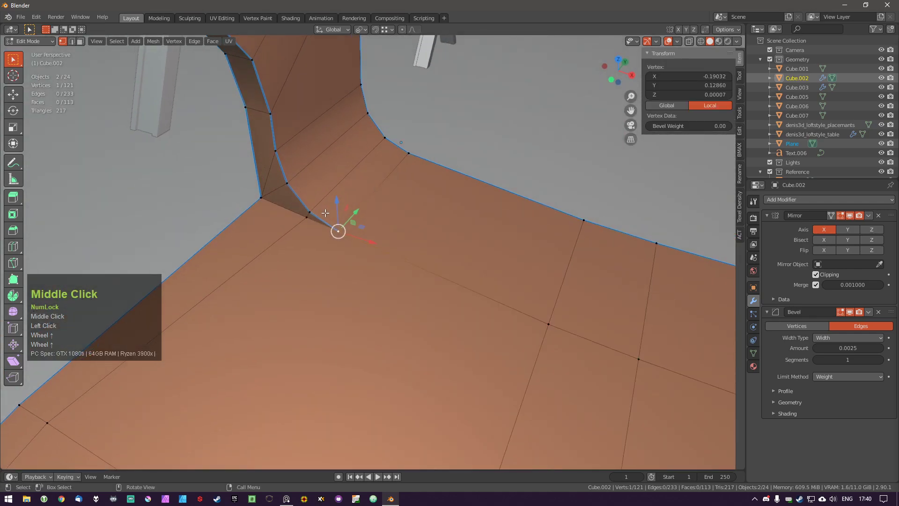
key("a")
left_click(331, 223)
middle_click_drag(331, 223, 300, 259)
left_click(303, 257)
left_click(347, 261, "ctrl")
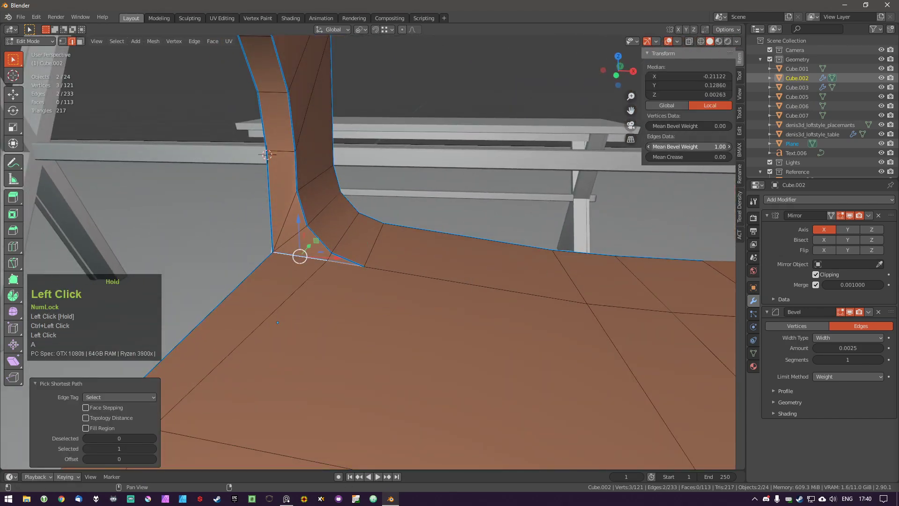
key("a")
key("Tab")
key("a")
Examine the bevelled arm joint in Object Mode from above and from the side of the chair.
middle_click_drag(367, 261, 337, 304)
scroll(303, 297, "down", 4)
scroll(388, 293, "down", 1)
middle_click_drag(346, 299, 484, 265, "shift")
scroll(361, 246, "up", 3)
middle_click_drag(360, 246, 411, 262)
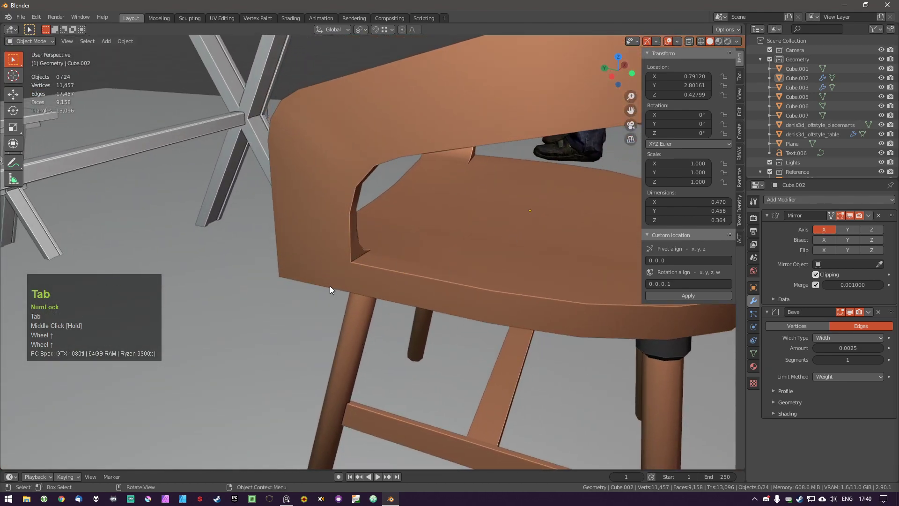
scroll(375, 257, "up", 1)
key("Tab")
scroll(365, 254, "up", 2)
left_click(374, 247)
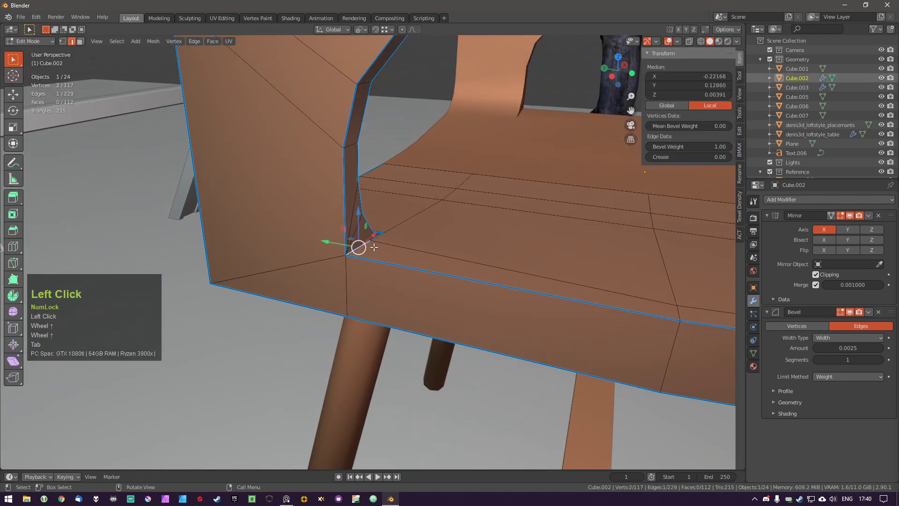
left_click(381, 237, "ctrl")
key("g")
middle_click(391, 256)
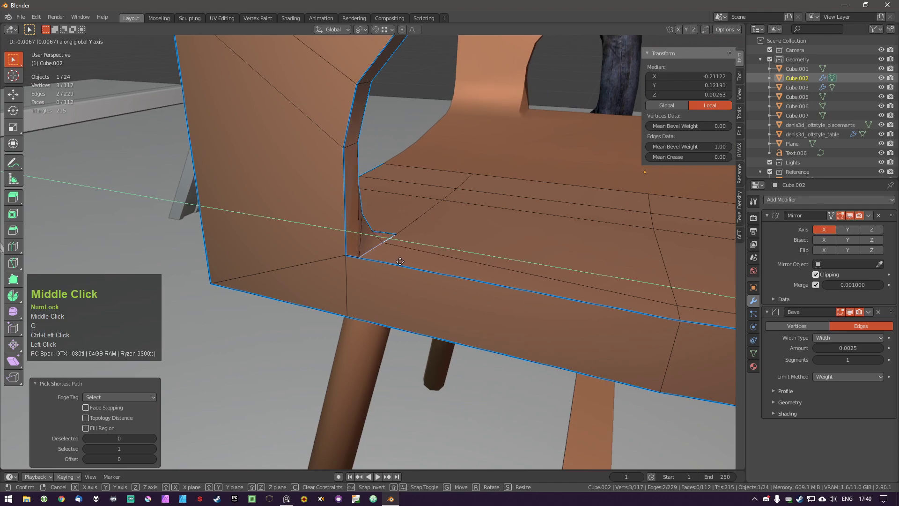
right_click(389, 261)
scroll(389, 261, "up", 2)
middle_click_drag(389, 261, 215, 254)
key("g")
middle_click(352, 288)
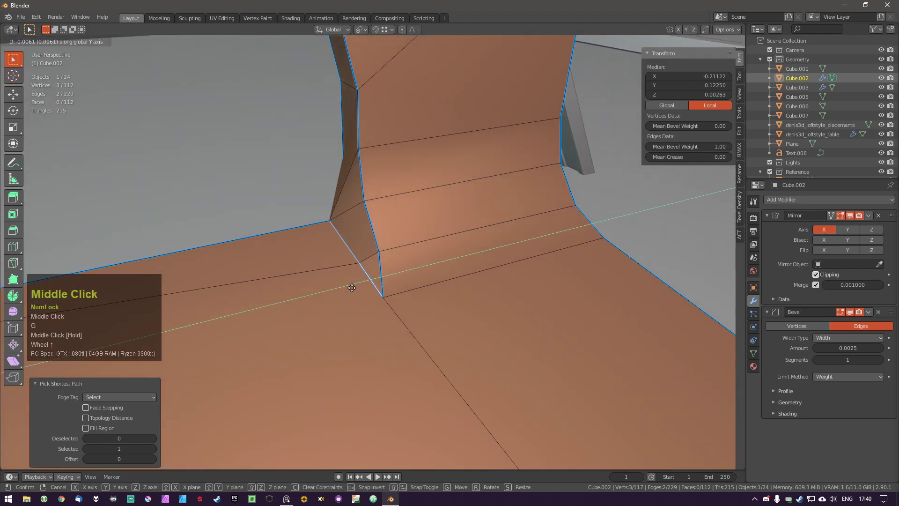
right_click(333, 299)
middle_click_drag(375, 273, 352, 270)
key("Tab")
key("g")
middle_click(351, 272)
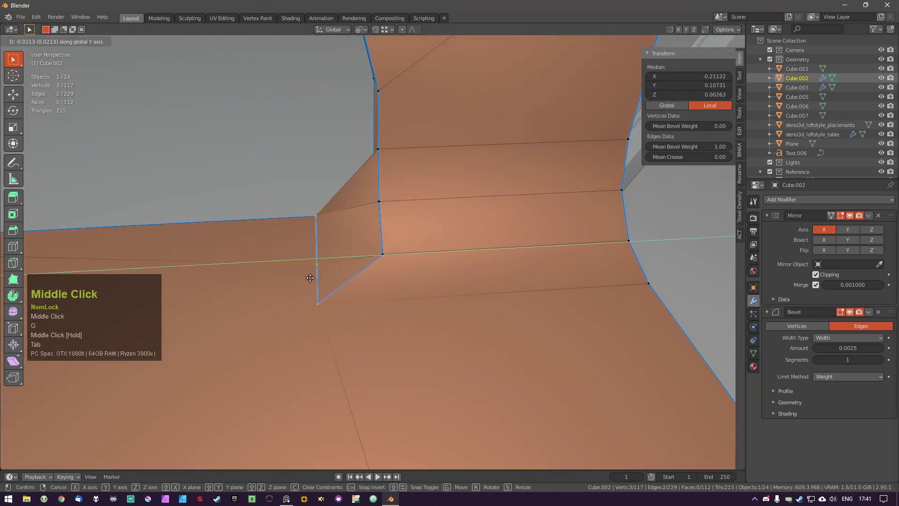
right_click(364, 295)
Try moving the two middle vertices of the joint's curved rim about 0.005 m along the global Y axis.
middle_click_drag(365, 295, 331, 261)
key("a")
middle_click_drag(307, 180, 314, 257)
left_click(318, 262)
key("g")
middle_click(330, 241)
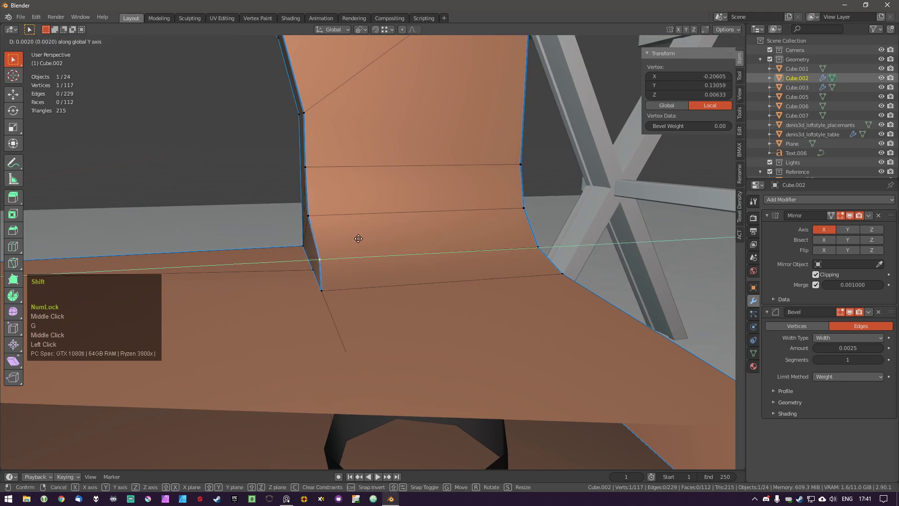
right_click(357, 238)
key("g")
middle_click(336, 232)
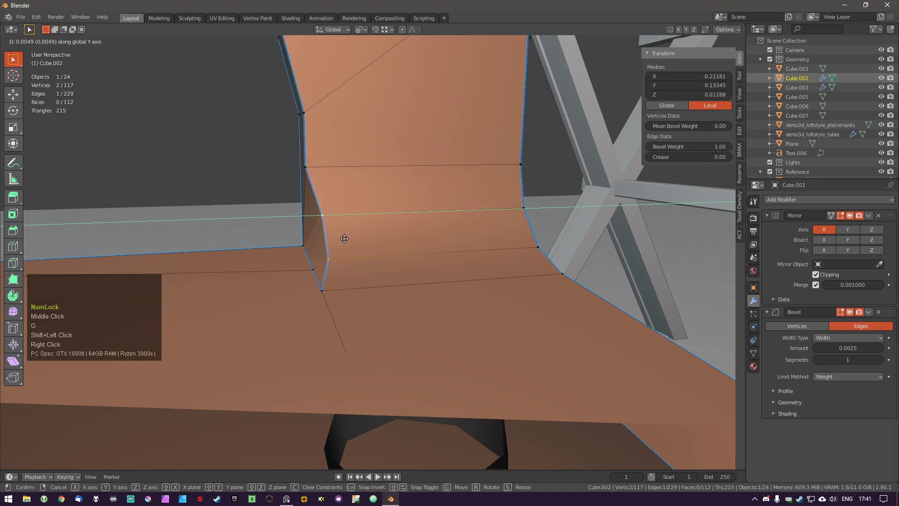
left_click(321, 215)
Try moving the two lower vertices at the joint's base about -0.004 m along the global Y axis.
left_click(313, 269)
middle_click(336, 311)
right_click(334, 312)
key("a")
left_click(313, 270)
left_click(370, 311, "shift")
key("g")
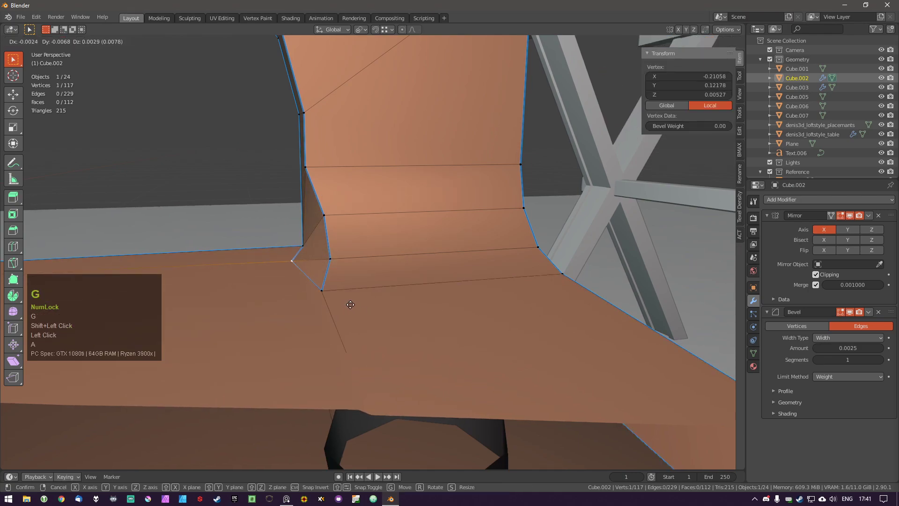
right_click(351, 307)
left_click(329, 296, "shift")
key("g")
middle_click(347, 308)
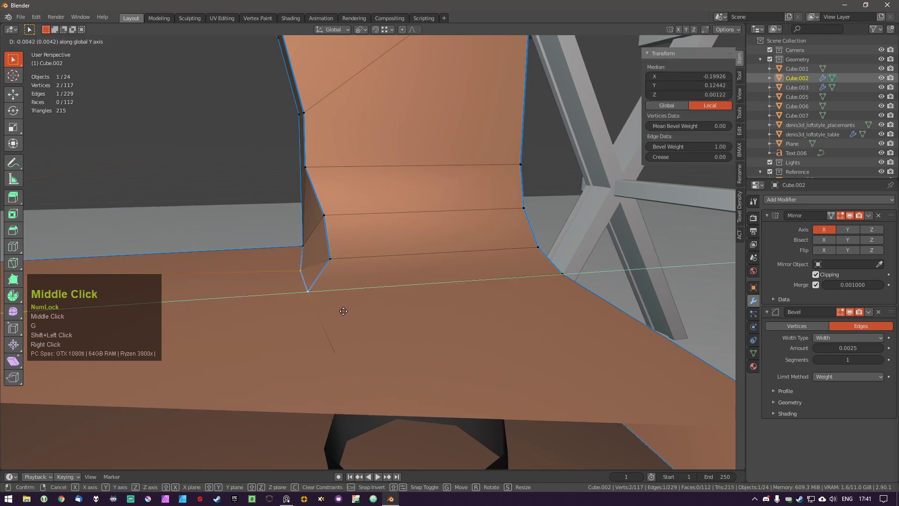
left_click(343, 311)
Try shifting the single middle vertex of the joint's lower edges along the global Y axis.
left_click(301, 270)
key("g")
middle_click(311, 286)
left_click(323, 300)
Return to Object Mode and try raising the chair mesh's Auto Smooth angle to 37°.
key("Tab")
key("a")
middle_click_drag(338, 234, 373, 262)
scroll(364, 277, "down", 3)
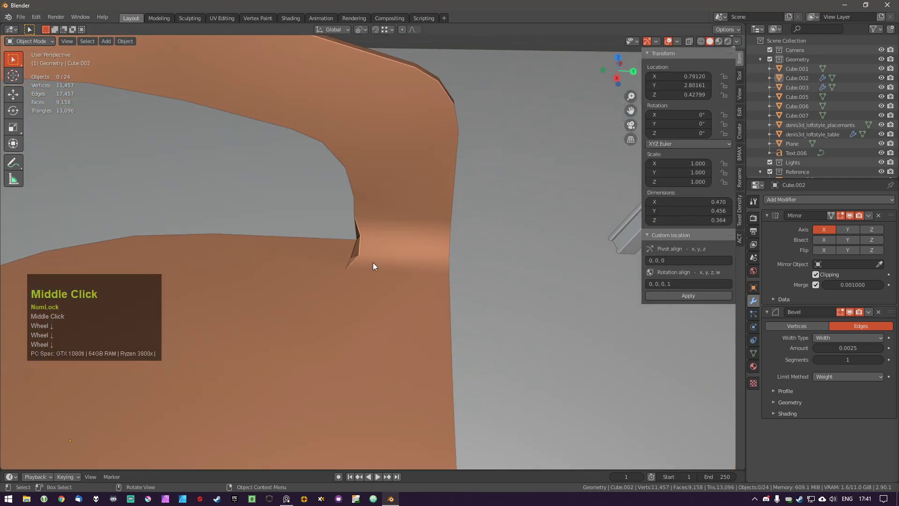
left_click(373, 262)
right_click(364, 261)
left_click(358, 259)
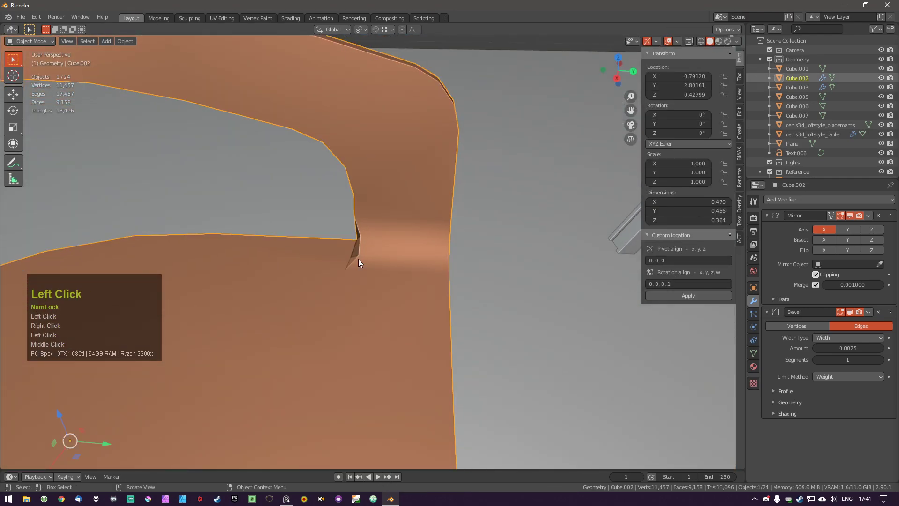
left_click(753, 353)
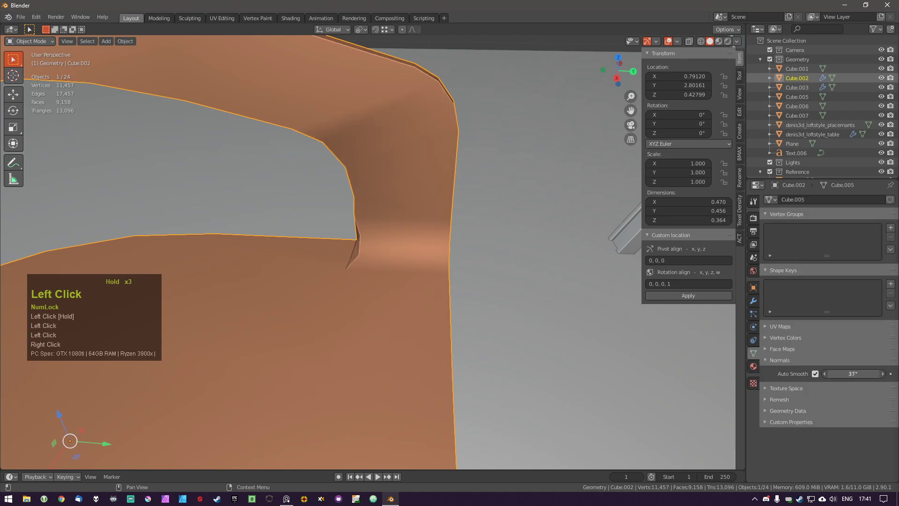
Undo the Auto Smooth change and the vertex moves, back to the selection of one lower edge at the joint.
middle_click_drag(424, 246, 435, 291)
key("ctrl+z")
key("ctrl+z")
key("ctrl+z")
key("ctrl+z")
key("ctrl+z")
key("ctrl+z")
key("ctrl+z")
key("ctrl+z")
key("ctrl+z")
key("ctrl+z")
key("ctrl+z")
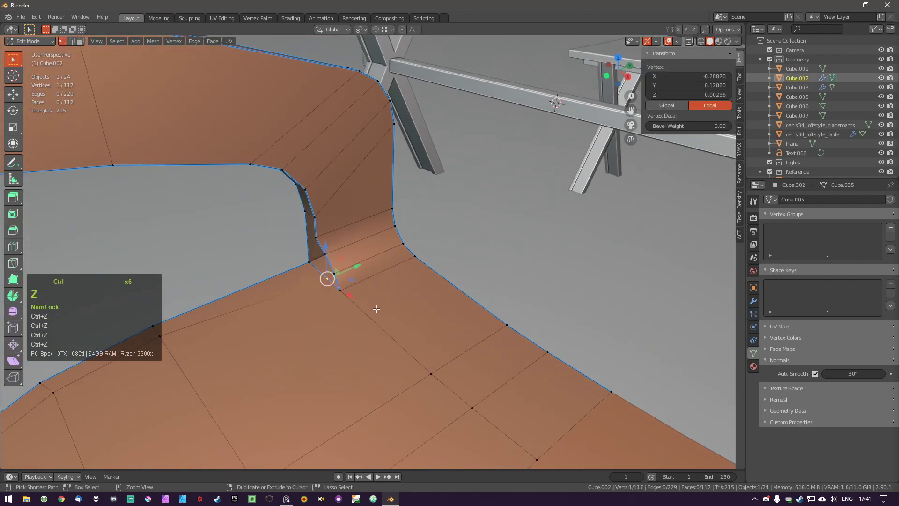
middle_click_drag(361, 305, 377, 301)
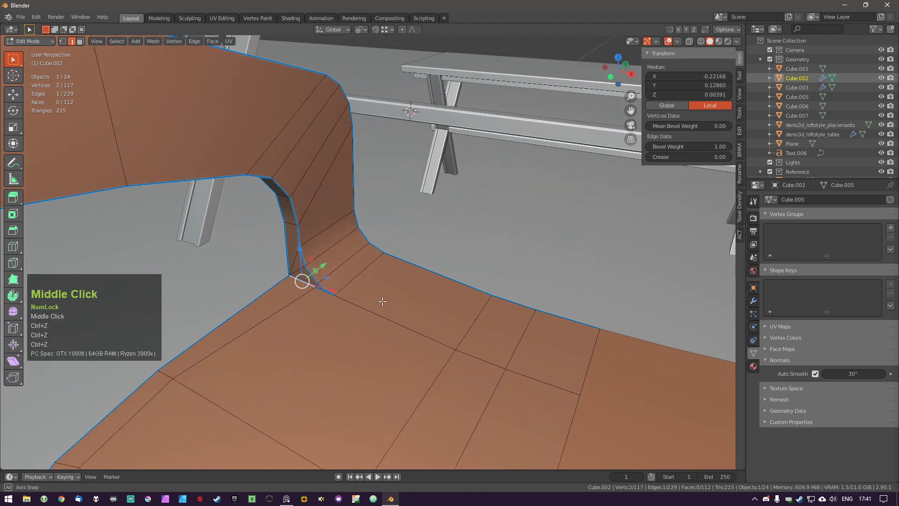
Set the mean bevel weight of the two lower edges on the joint's arm-opening side to 0.00.
key("Tab")
key("a")
scroll(297, 321, "up", 1)
middle_click_drag(296, 321, 301, 276)
key("Tab")
scroll(301, 276, "up", 2)
key("a")
left_click(307, 271)
scroll(301, 269, "up", 2)
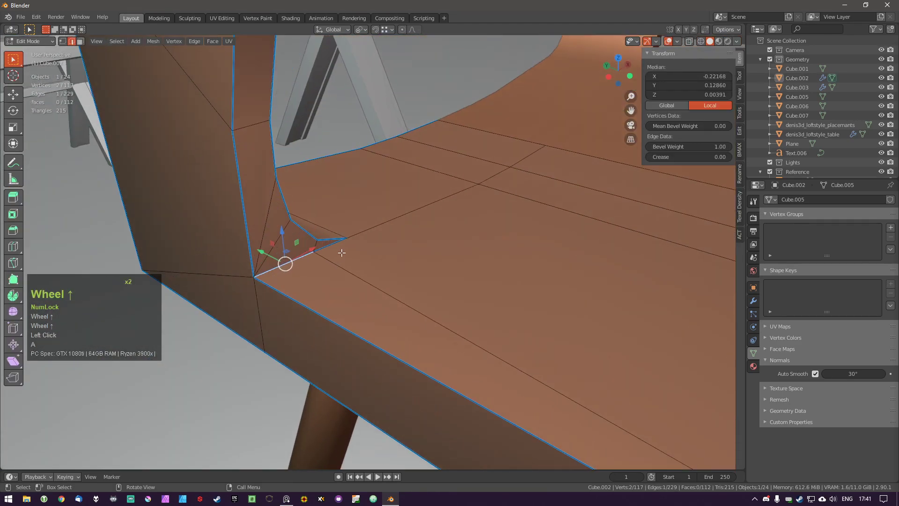
left_click(330, 245, "ctrl")
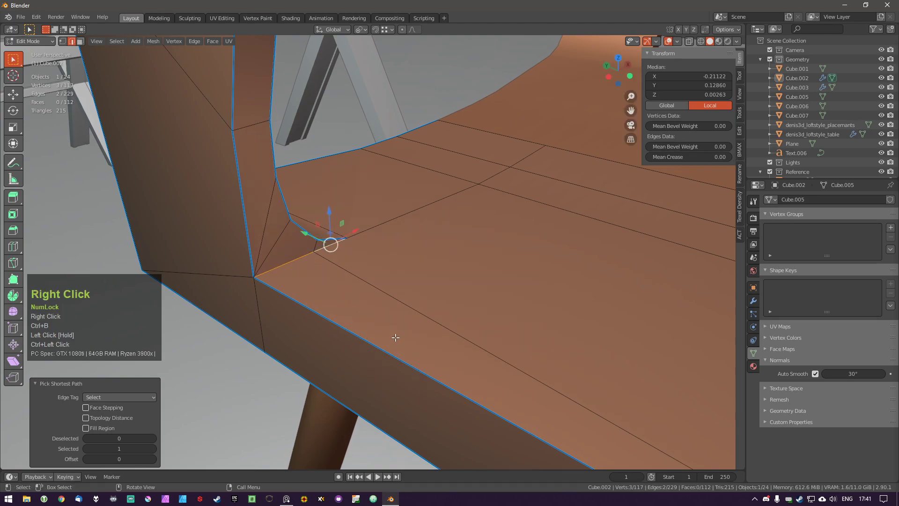
Merge all of the chair mesh's duplicate vertices by distance.
key("a")
key("a")
key("m")
left_click(402, 295)
key("a")
left_click(294, 259)
left_click(331, 244, "shift")
key("ctrl+b")
right_click(428, 310)
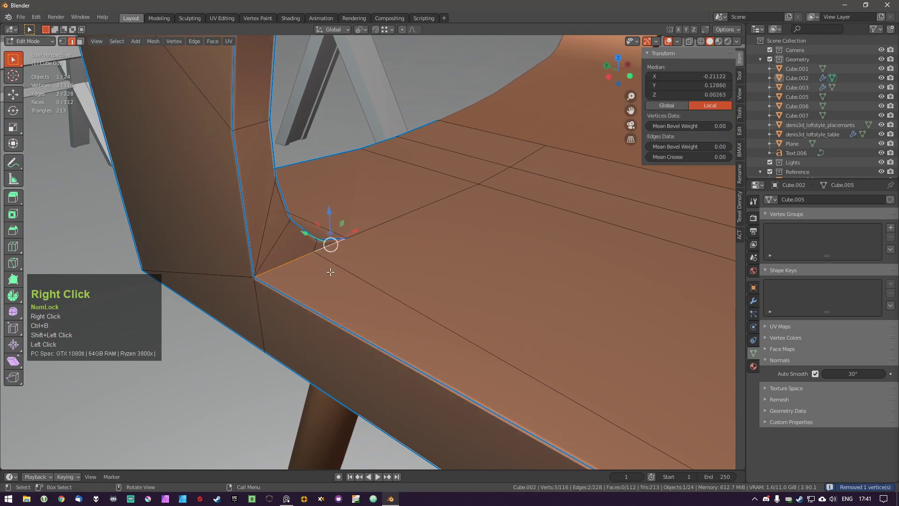
Adjust the mean bevel weight of the joint's two lower edges again and check the chair in Object Mode.
scroll(330, 244, "up", 3)
middle_click_drag(309, 285, 367, 245)
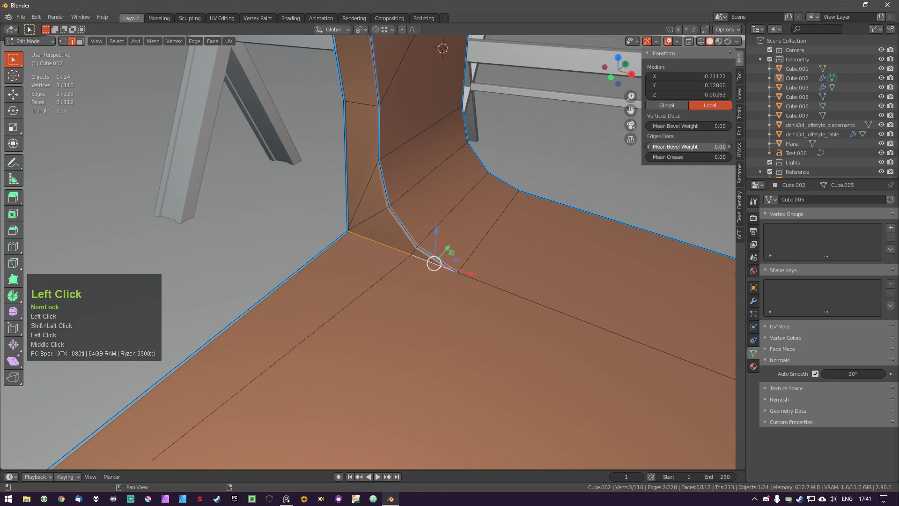
key("Tab")
key("a")
middle_click_drag(446, 249, 432, 304)
left_click(446, 276)
key("a")
scroll(431, 304, "down", 6)
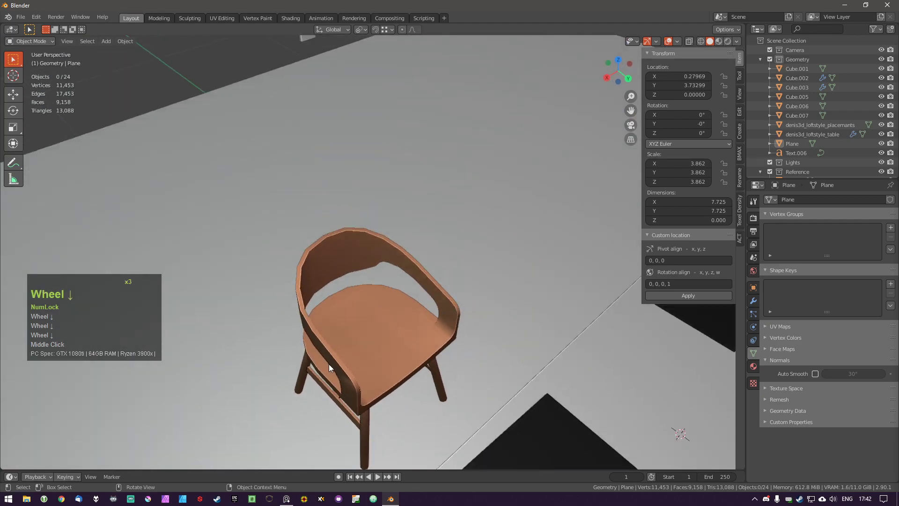
Select the chair's seat-and-arm object and switch it to edge selection in Edit Mode.
middle_click_drag(329, 364, 155, 377)
scroll(298, 313, "up", 5)
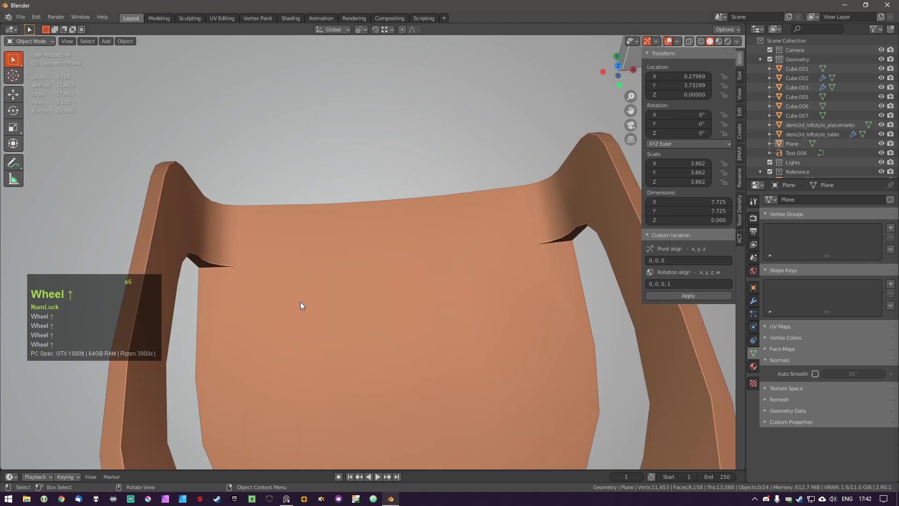
left_click(299, 300)
right_click(300, 301)
left_click(275, 265)
key("Tab")
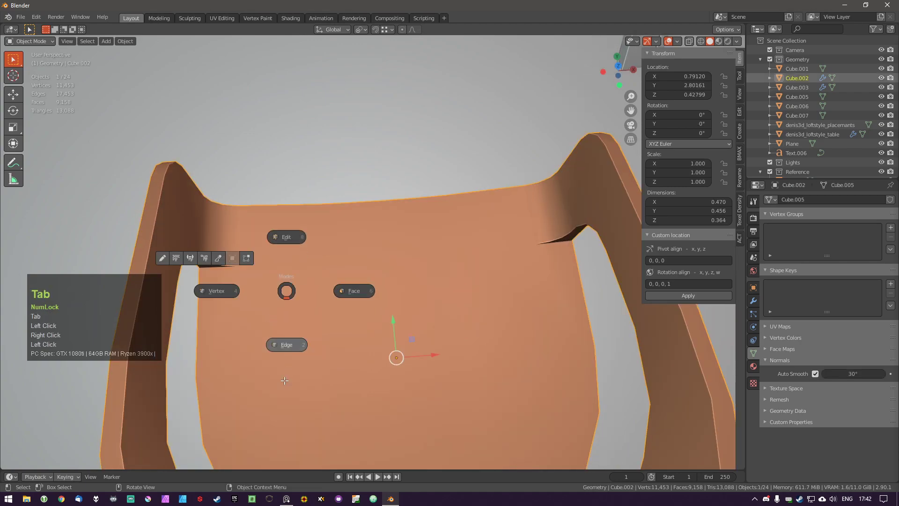
Examine the chair shell's mesh where the armrest support meets the seat, and the underside of the seat.
middle_click(247, 267)
middle_click_drag(248, 267, 281, 288)
key("Tab")
scroll(352, 324, "up", 3)
middle_click_drag(351, 324, 371, 313)
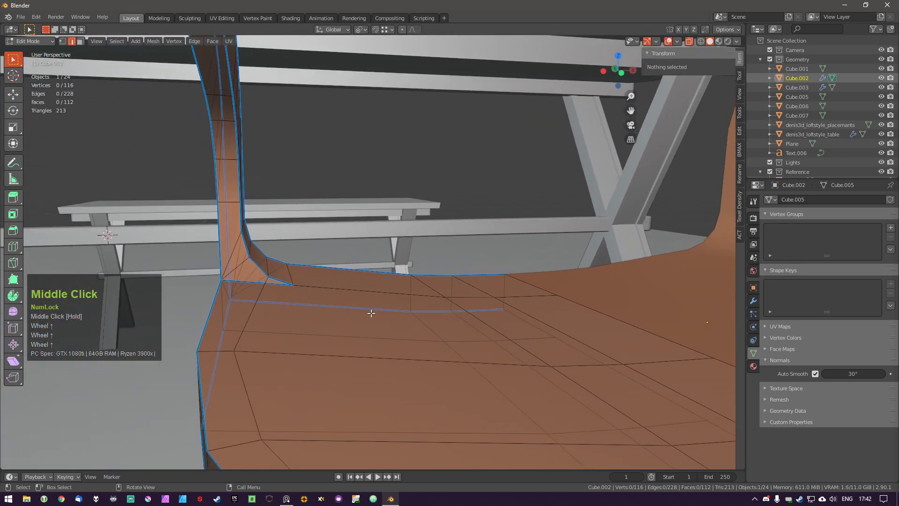
mouse_move(290, 296)
middle_mouse_down()
mouse_move(261, 315)
mouse_move(276, 291)
middle_mouse_up()
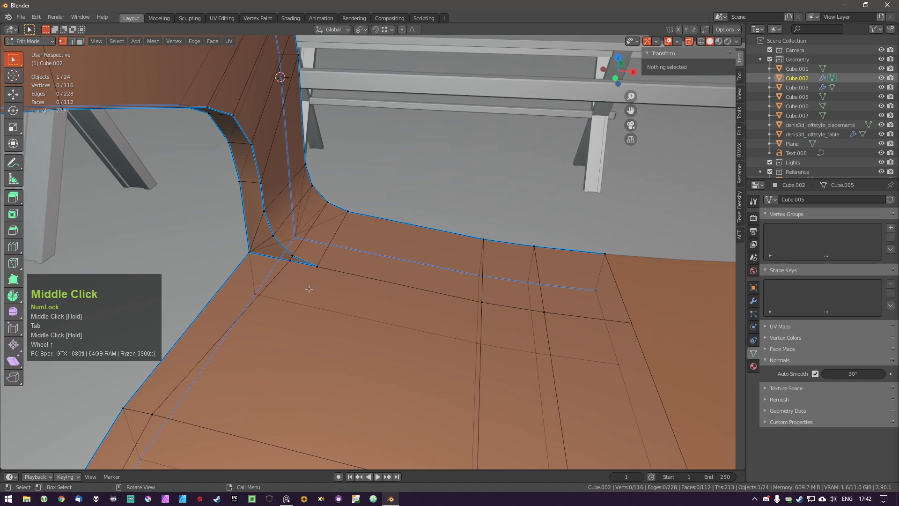
key("Tab")
key("a")
middle_click_drag(333, 281, 462, 241)
key("Tab")
scroll(393, 346, "down", 2)
middle_click_drag(393, 346, 390, 324)
Select the path of edges along the seat's lower outer rim on the modelled half.
key("Tab")
left_click(347, 244)
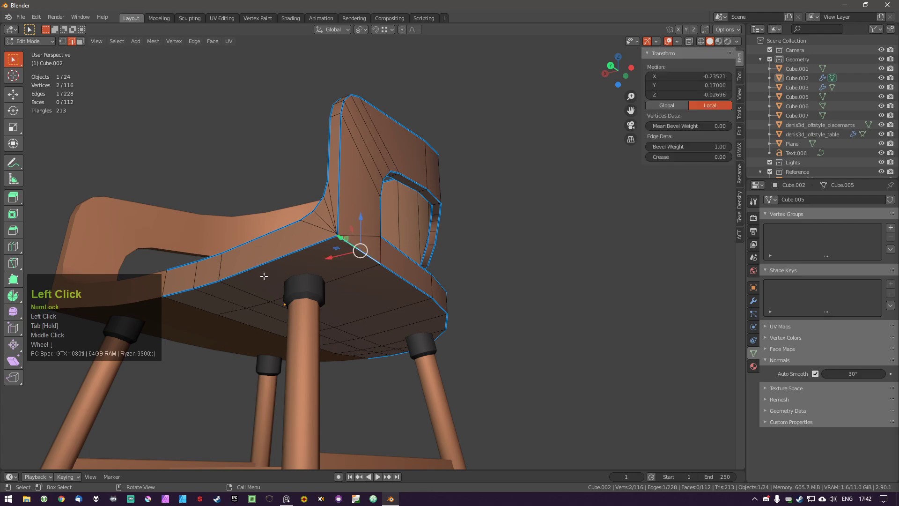
left_click(185, 293, "ctrl")
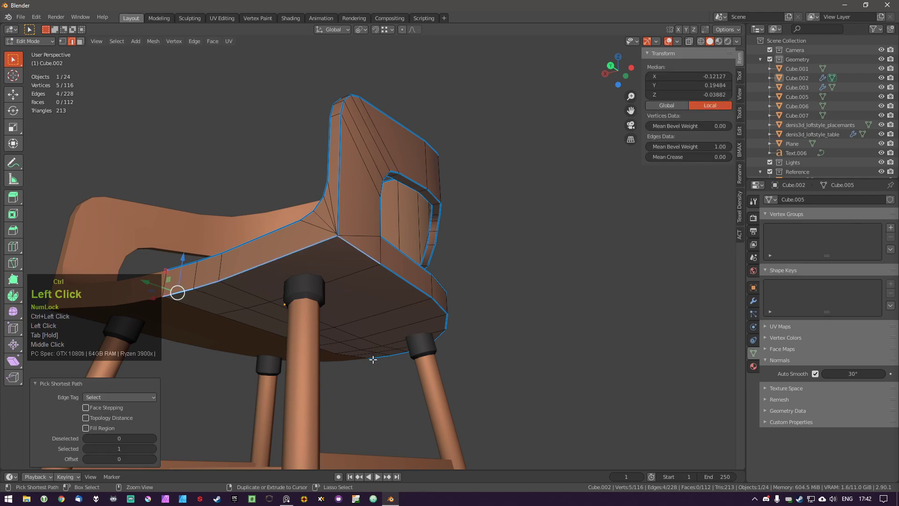
key("ctrl+z")
middle_click_drag(411, 342, 402, 365)
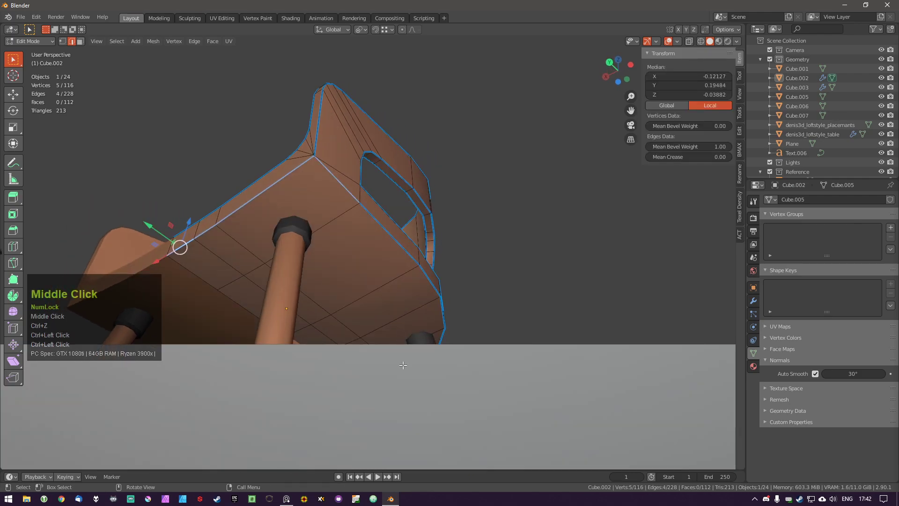
key("a")
middle_click_drag(344, 194, 250, 234)
left_click(456, 250)
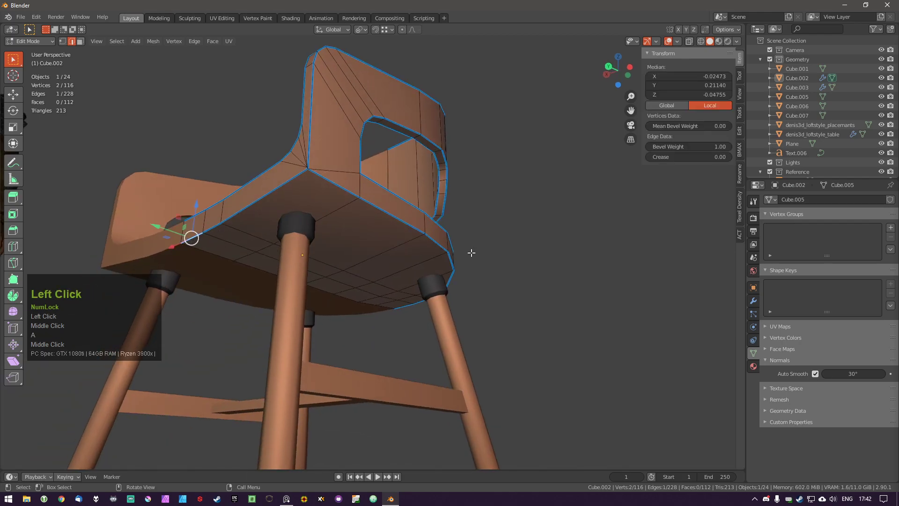
key("ctrl+z")
left_click(335, 184, "ctrl")
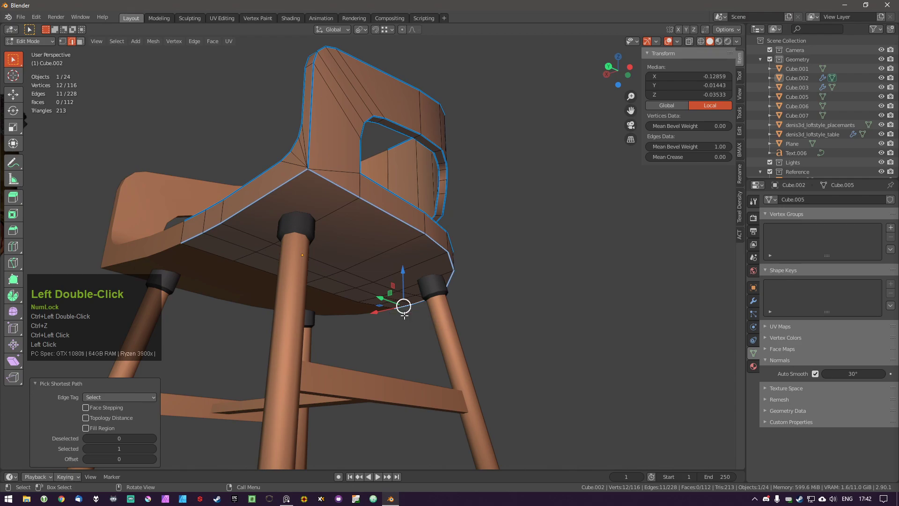
Change the transform pivot point and try scaling the selected lower rim edges.
key("s")
right_click(433, 344)
middle_click_drag(336, 324, 326, 336)
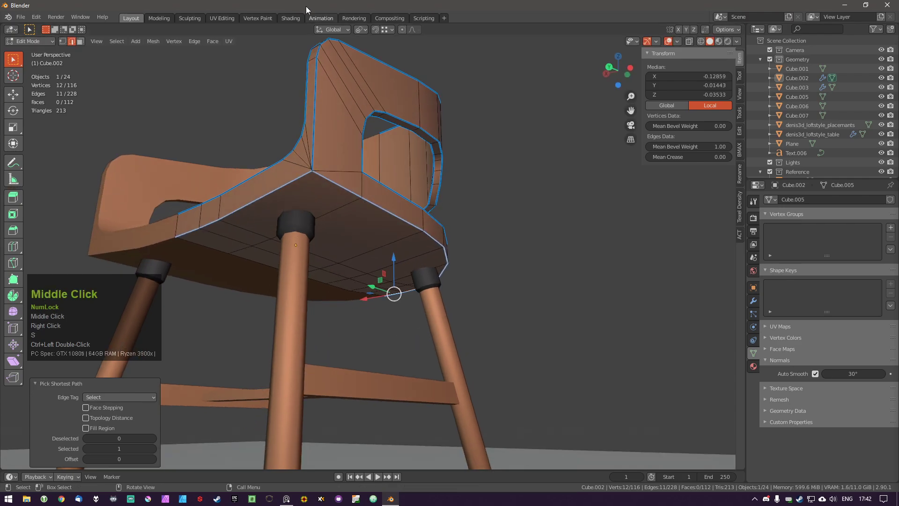
left_click(359, 30)
left_click(365, 41)
key("s")
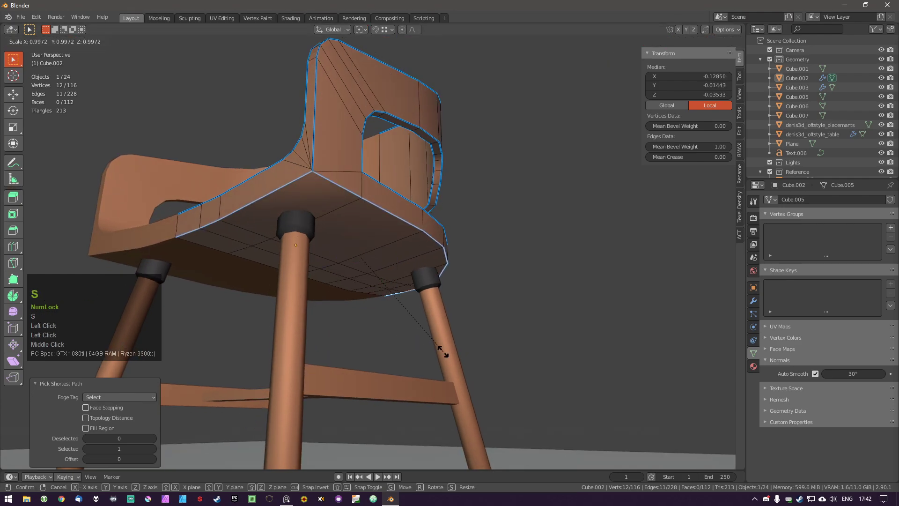
right_click(441, 342)
Try to merge the two nearly coincident vertices at the seat's lower outer corner.
scroll(337, 203, "up", 1)
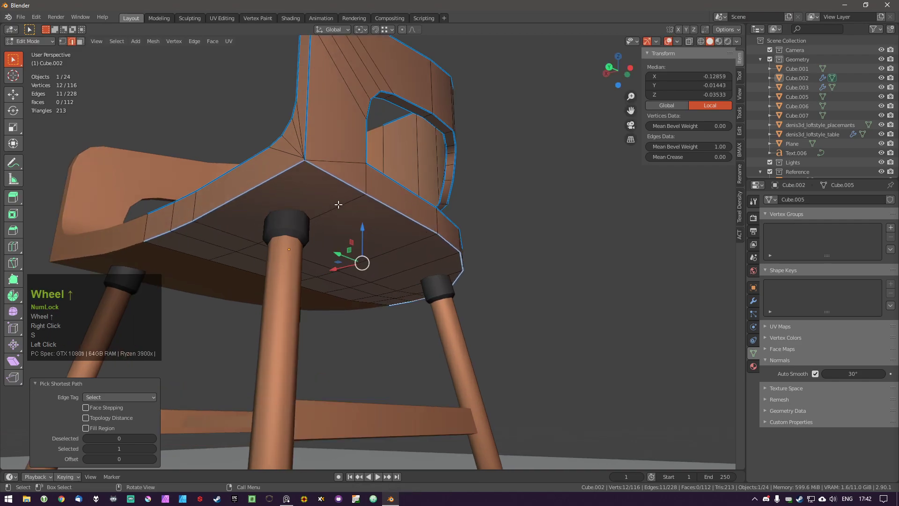
middle_click_drag(337, 203, 361, 215)
key("a")
key("Tab")
scroll(341, 178, "up", 2)
mouse_move(341, 178)
middle_mouse_down()
mouse_move(361, 166)
mouse_move(331, 183)
middle_mouse_up()
left_click(343, 173)
key("a")
left_click(341, 167)
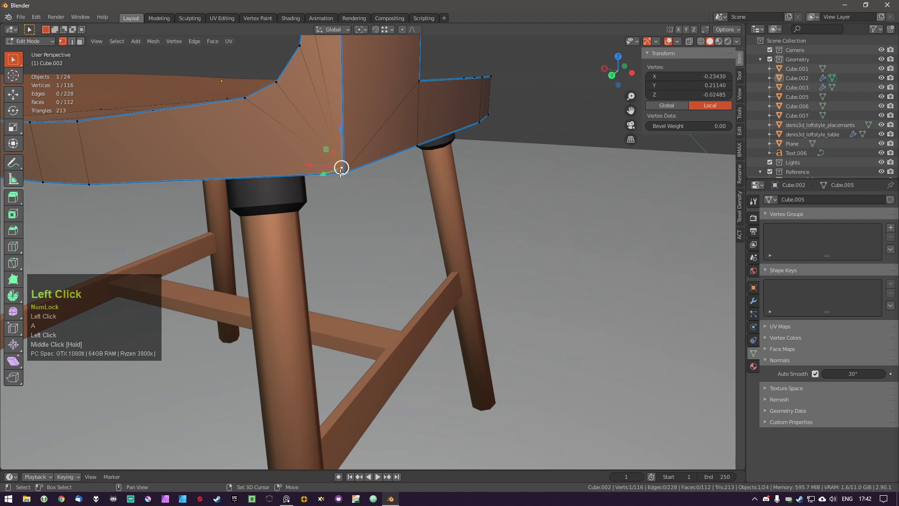
left_click(343, 172, "shift")
key("1")
key("a")
Try merging all vertices of the chair shell mesh.
scroll(350, 164, "down", 2)
middle_click_drag(340, 148, 319, 208, "shift")
key("a")
key("m")
left_click(404, 257)
key("a")
middle_click_drag(404, 257, 342, 173)
scroll(309, 205, "up", 1)
Undo the recent vertex merges on the chair shell.
key("ctrl+z")
middle_click_drag(309, 204, 270, 239)
key("ctrl+z")
key("ctrl+z")
key("ctrl+z")
key("ctrl+z")
Merge the two nearly coincident vertices at the seat's lower outer corner into one.
key("a")
scroll(309, 208, "up", 2)
left_click(335, 200)
left_click(338, 208, "shift")
key("1")
key("a")
Select the edge path along the seat's lower outer rim again.
scroll(300, 229, "down", 5)
key("Tab")
left_click(183, 260)
left_click(375, 214, "ctrl")
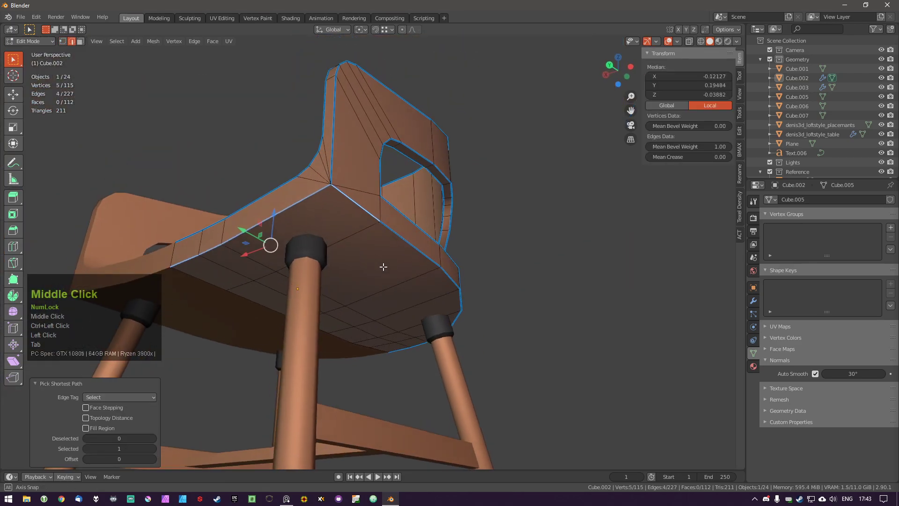
middle_click_drag(383, 265, 393, 390)
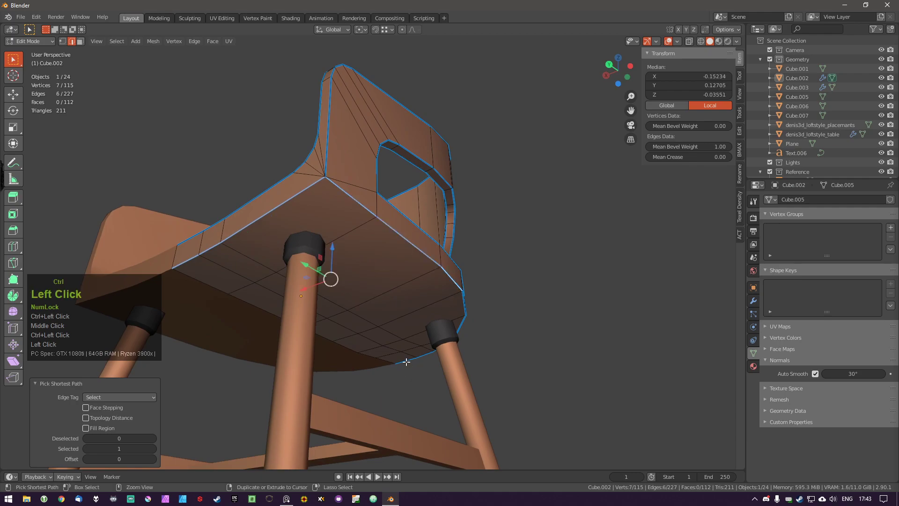
Try scaling the seat's lower rim edges down to about 0.965 and check the shape.
key("s")
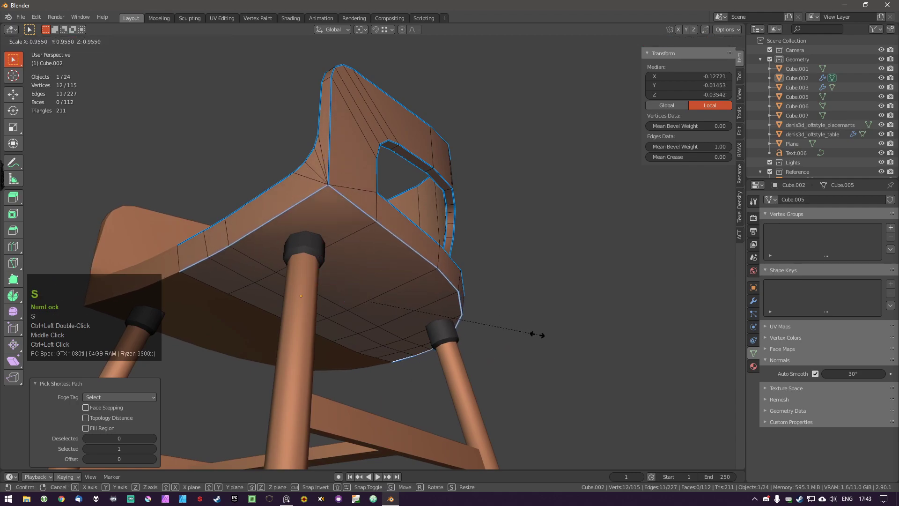
right_click(436, 299)
middle_click_drag(436, 300, 447, 337)
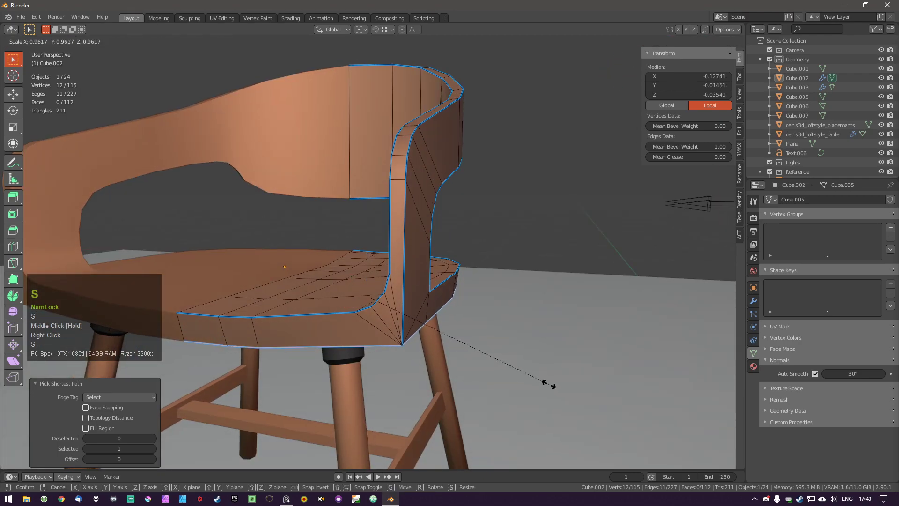
right_click(548, 384)
key("s")
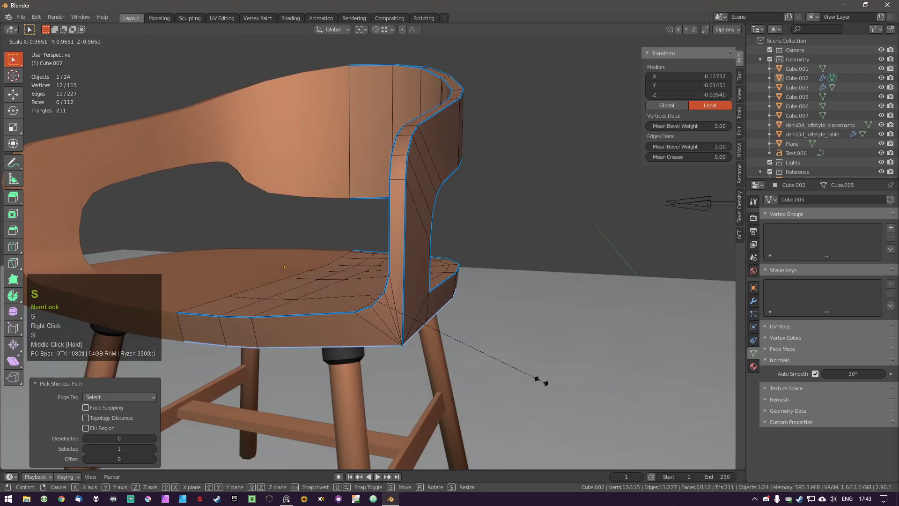
left_click(539, 381)
key("a")
key("Tab")
key("a")
middle_click_drag(432, 307, 308, 257)
Undo the scaling of the seat's lower rim edges and clear the selection.
key("ctrl+z")
key("ctrl+z")
key("ctrl+z")
key("a")
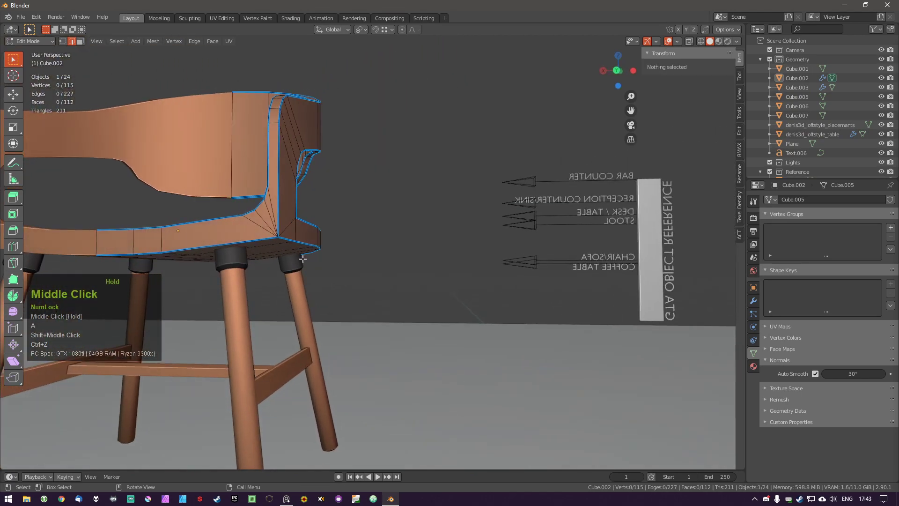
Try a 5-segment vertex bevel on the seat's lower outer corner.
left_click(278, 237)
scroll(343, 276, "up", 2)
key("ctrl+b")
right_click(396, 293)
key("ctrl+shift+b")
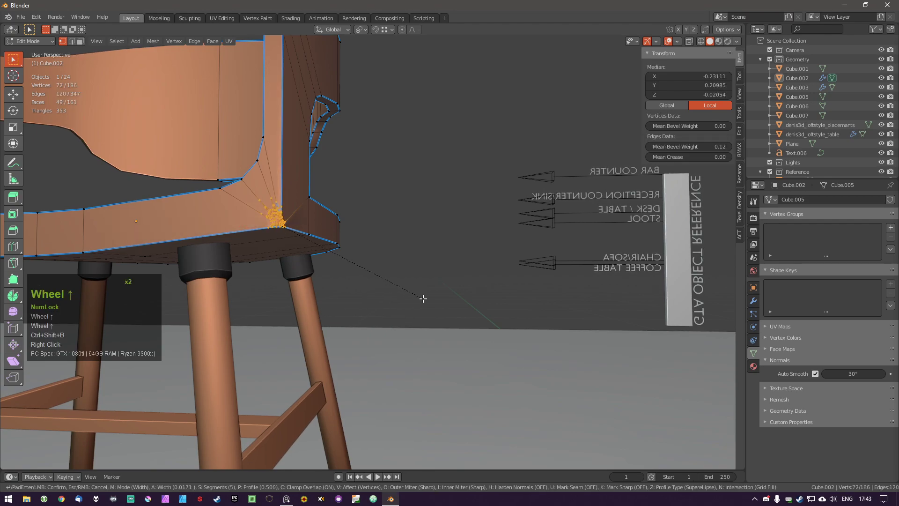
right_click(281, 225)
Set the chair shell's Bevel modifier to 2 segments with an amount of 0.0240.
scroll(283, 190, "up", 2)
middle_click_drag(283, 191, 246, 175)
key("a")
left_click(257, 164)
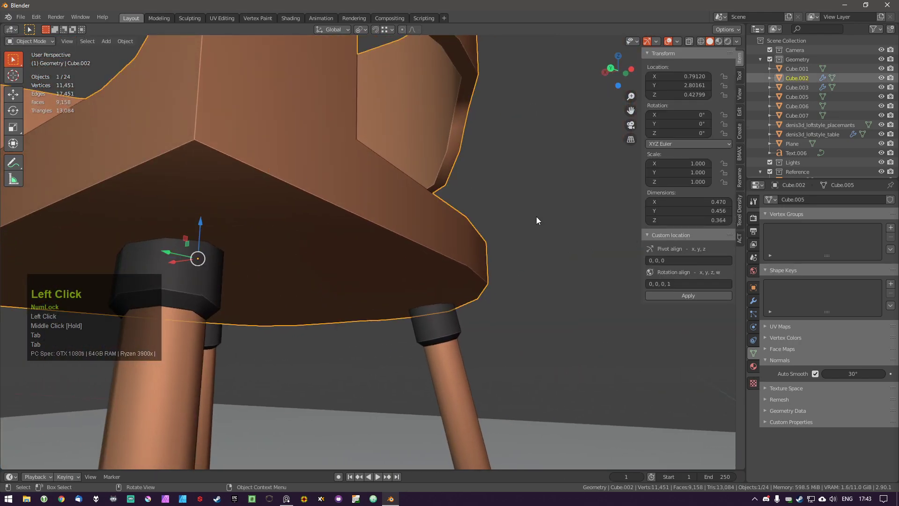
left_click(754, 302)
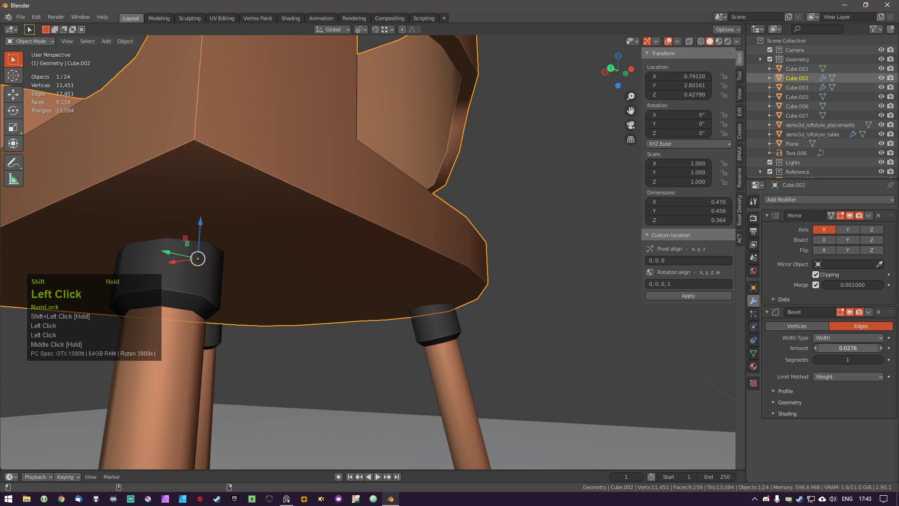
left_click(881, 360)
left_click_drag(848, 348, 819, 348)
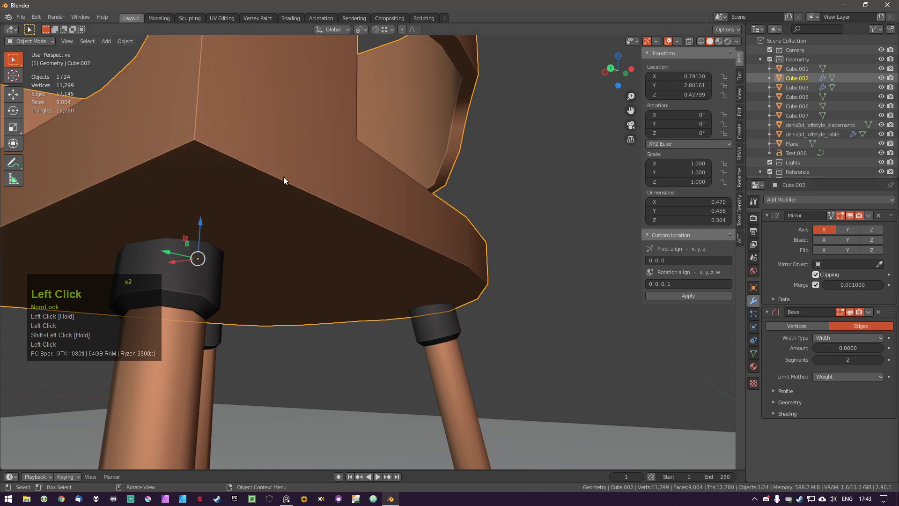
left_click_drag(848, 348, 881, 348)
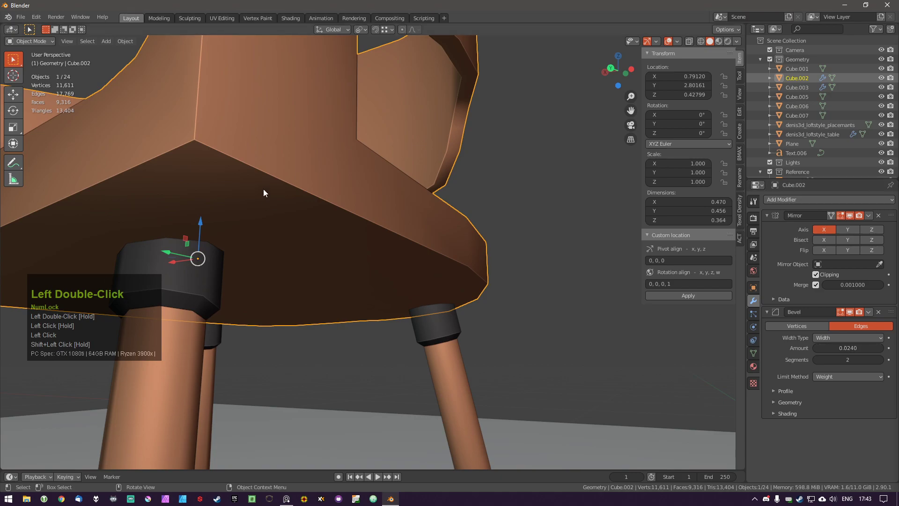
Select the seat's lower side edge loop and check its mean bevel weight.
key("Tab")
key("a")
key("a")
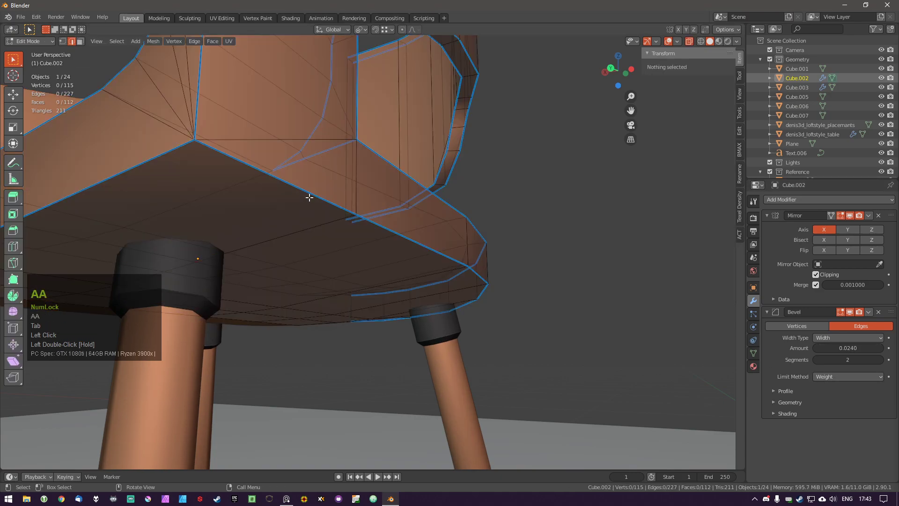
middle_click_drag(309, 194, 295, 216)
left_click(297, 200, "alt+shift")
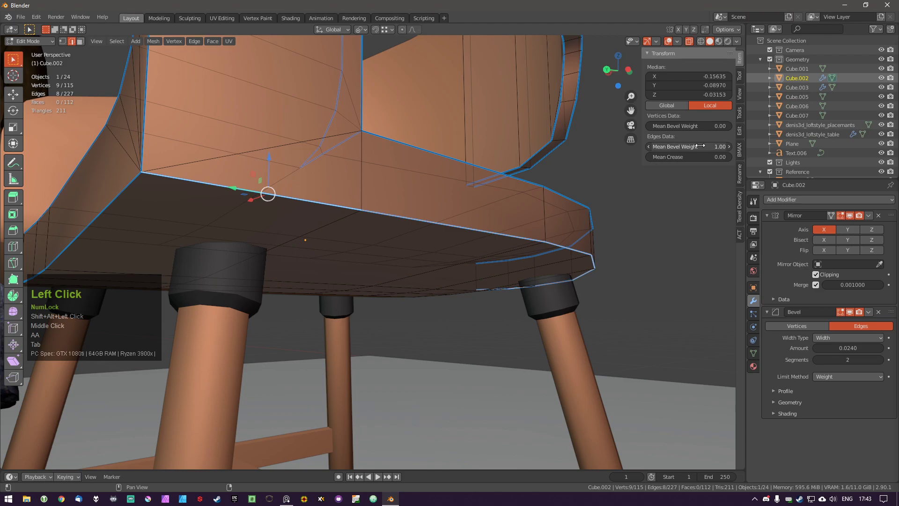
key("a")
key("a")
key("Tab")
Set the chair shell's Bevel modifier to width type Offset, amount 0 and 1 segment.
middle_click_drag(255, 185, 317, 229, "shift")
scroll(314, 220, "down", 2)
middle_click_drag(285, 129, 366, 267)
scroll(352, 193, "down", 1)
key("a")
scroll(344, 247, "down", 2)
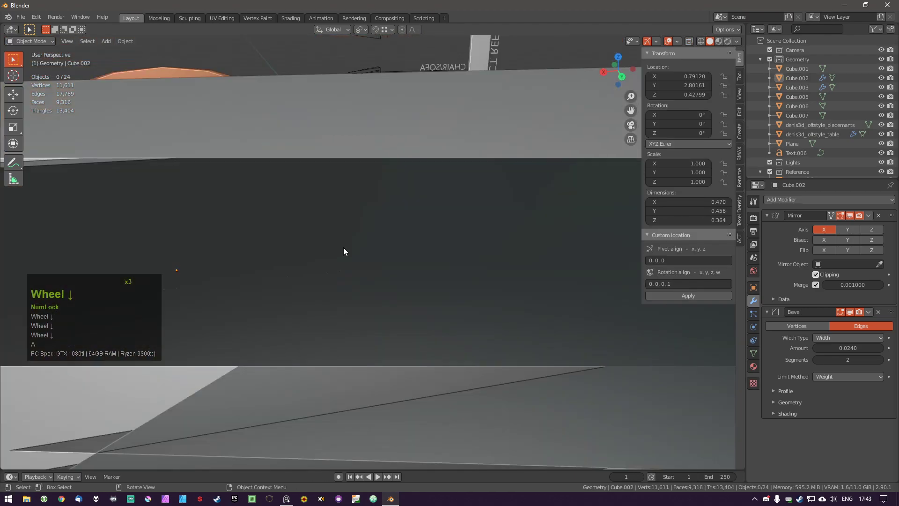
key("shift+grave")
key("w")
left_click(375, 248)
middle_click_drag(375, 248, 376, 287)
left_click(376, 288)
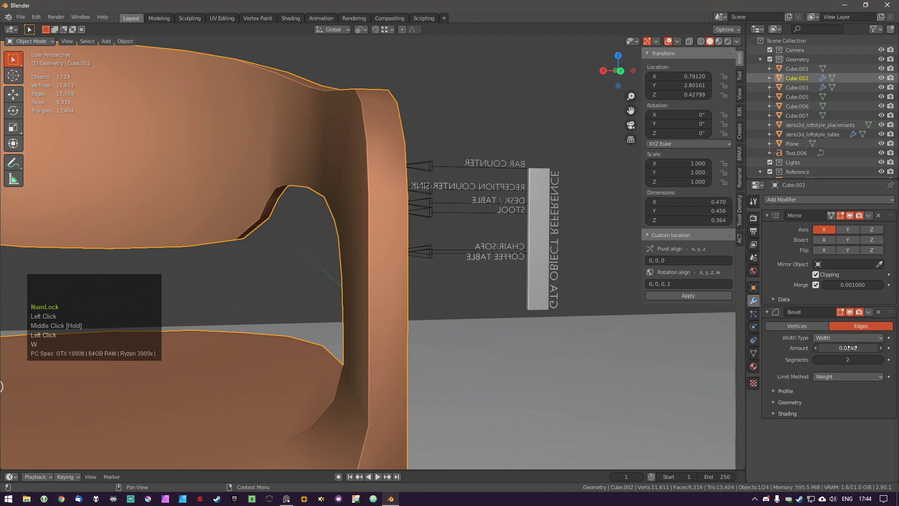
left_click(836, 347)
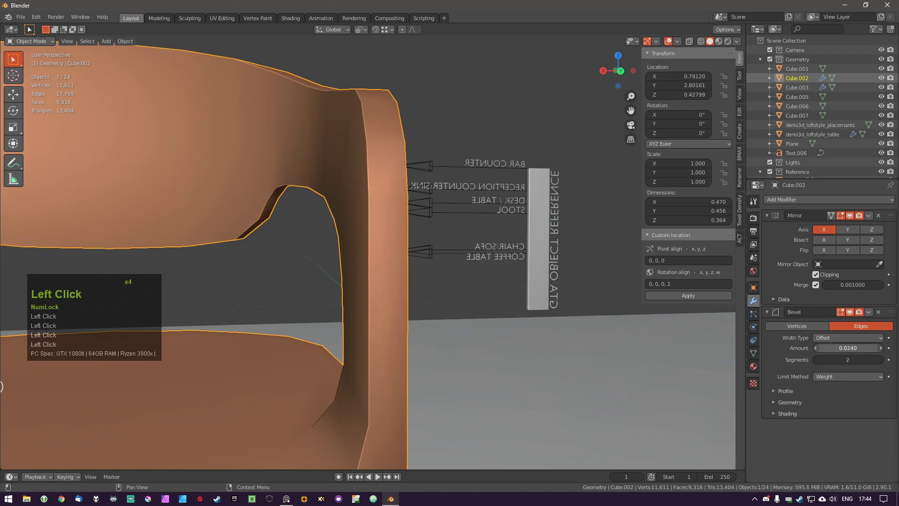
left_click_drag(847, 359, 831, 348)
Merge all of the chair shell's vertices by distance and return to Object Mode.
key("Tab")
middle_click_drag(381, 345, 345, 321)
key("a")
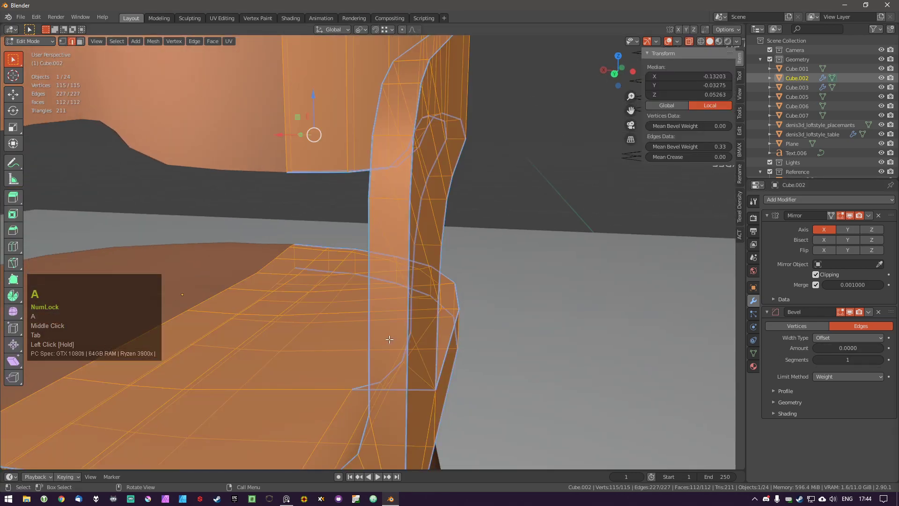
key("m")
left_click(389, 339)
key("Tab")
middle_click_drag(421, 302, 442, 297)
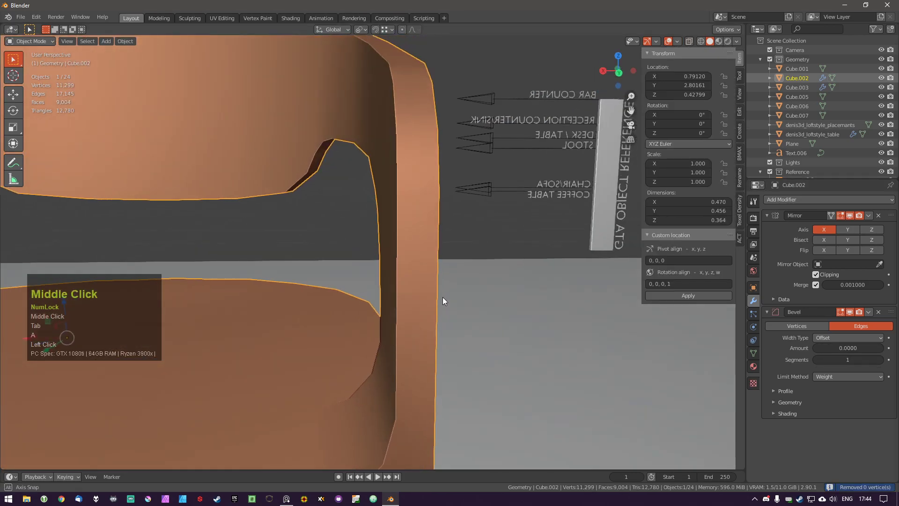
Isolate the chair shell in local view and select it.
scroll(452, 304, "down", 2)
key("shift+grave")
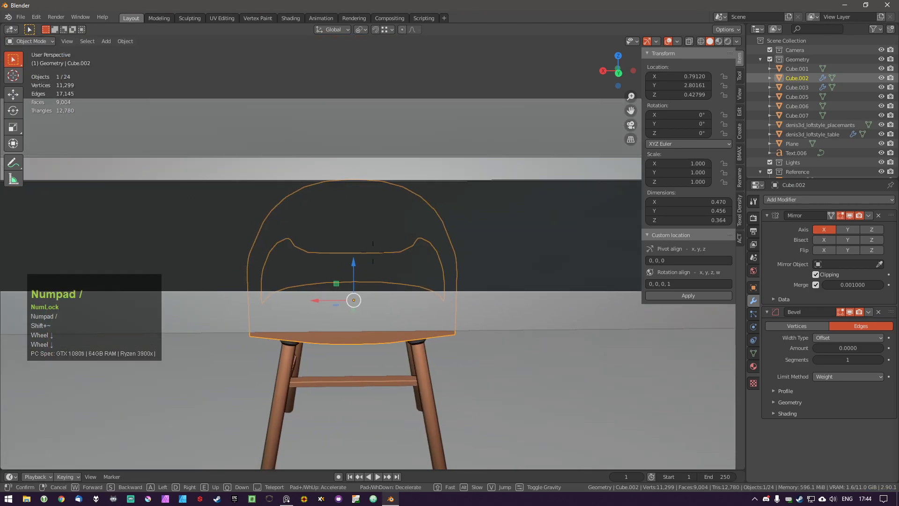
left_click(372, 252)
key("KP_Divide")
key("a")
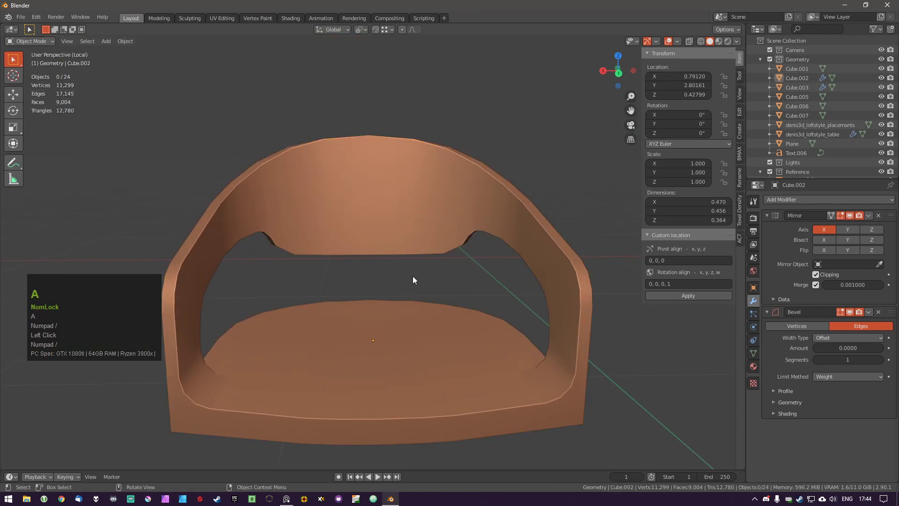
middle_click_drag(415, 274, 381, 304)
middle_click_drag(383, 339, 378, 281, "shift")
left_click(445, 315)
Check the chair shell's mesh with the Clean Up tool's Non-Manifold, Tris and Ngons selections.
key("Tab")
middle_click_drag(463, 296, 452, 266)
key("3")
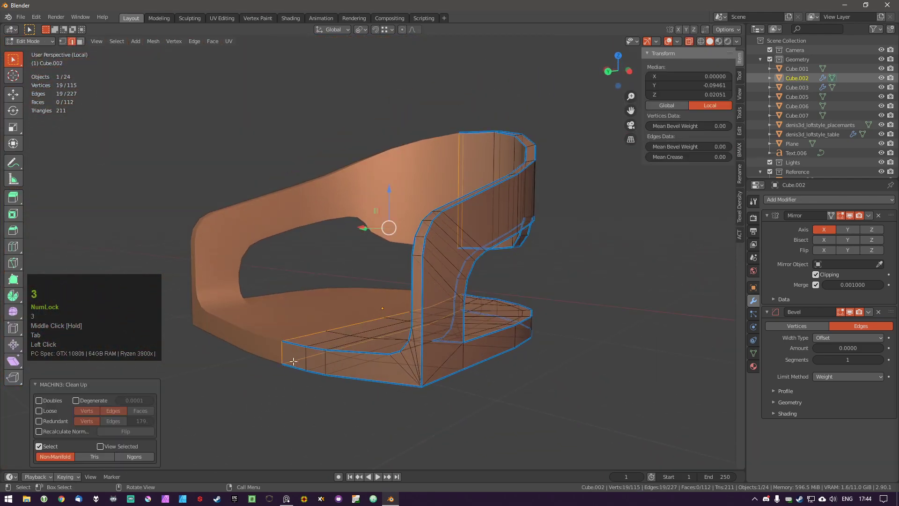
left_click(95, 456)
left_click(131, 457)
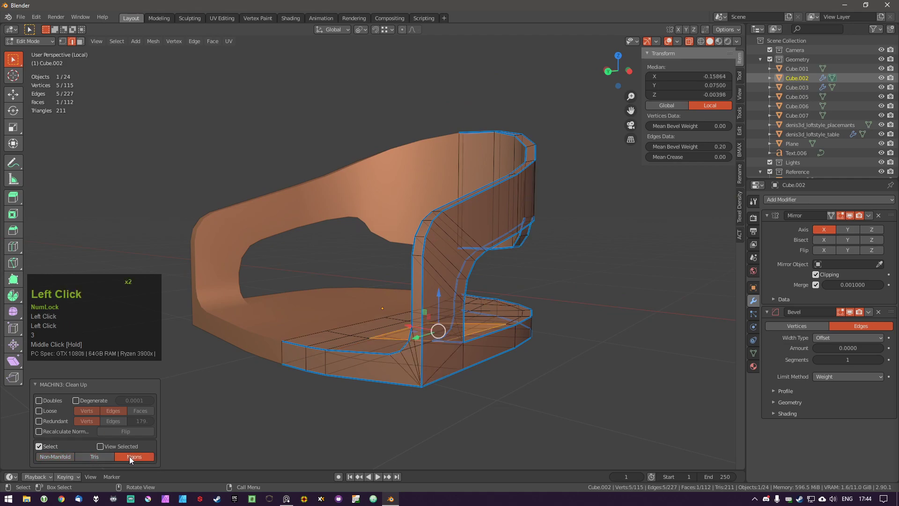
middle_click_drag(491, 308, 539, 375)
key("a")
middle_click_drag(538, 374, 588, 392, "shift")
key("3")
scroll(511, 361, "up", 1)
key("a")
Split the ngon at the seat's armrest corner by connecting its two opposite vertices, recheck for ngons, and return to Object Mode.
key("Tab")
scroll(477, 381, "up", 1)
middle_click_drag(478, 381, 501, 309, "shift")
left_click(459, 265)
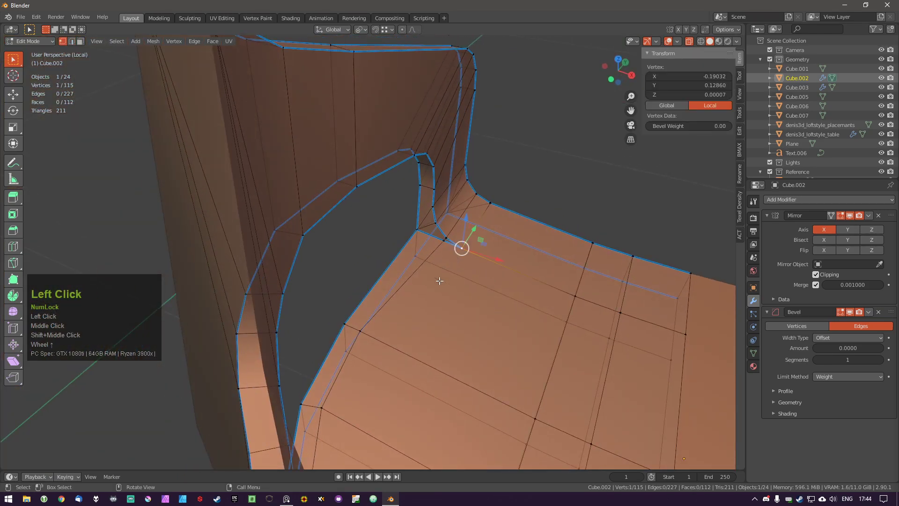
middle_click_drag(369, 337, 426, 327)
key("Tab")
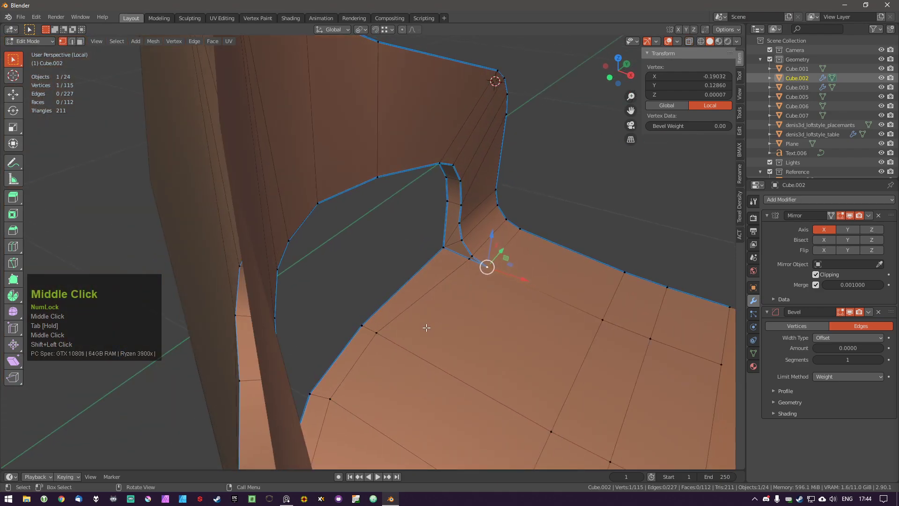
key("j")
key("a")
middle_click_drag(468, 308, 447, 324)
key("3")
key("Tab")
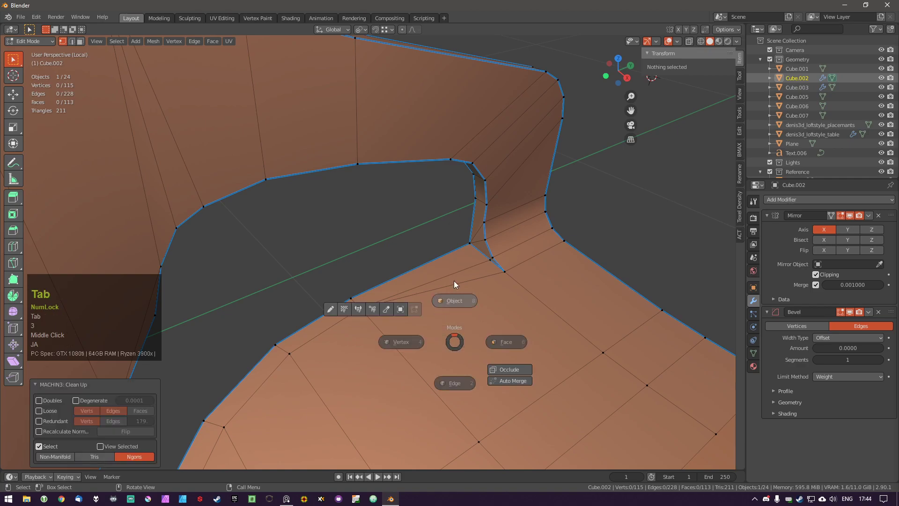
middle_click_drag(491, 269, 414, 251)
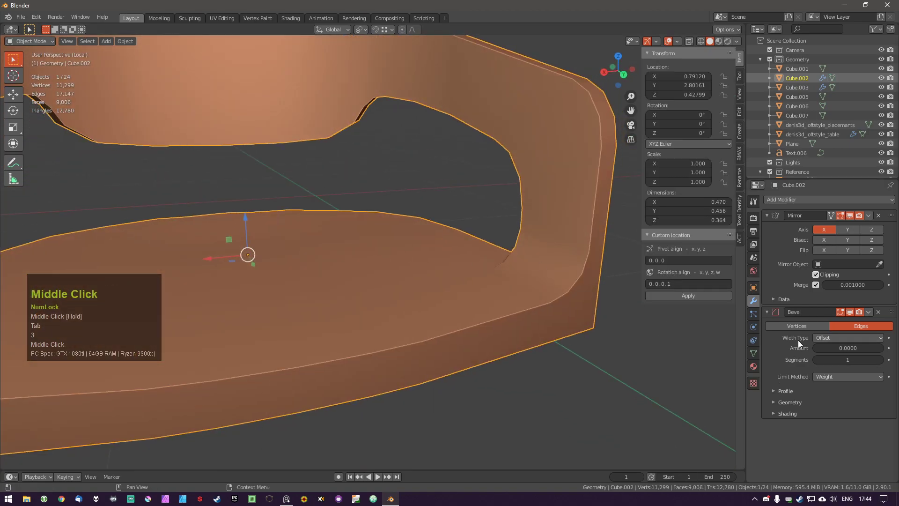
Set the chair shell's Auto Smooth angle to 0° and give the shell flat shading.
left_click(754, 353)
left_click(816, 374)
left_click(816, 374)
left_click_drag(853, 373, 826, 374)
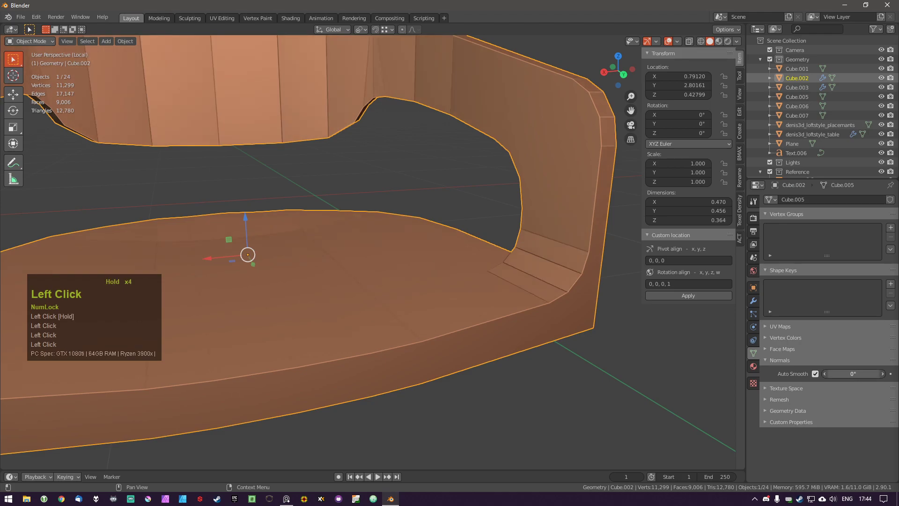
right_click(476, 240)
left_click(560, 217)
right_click(541, 231)
left_click(543, 219)
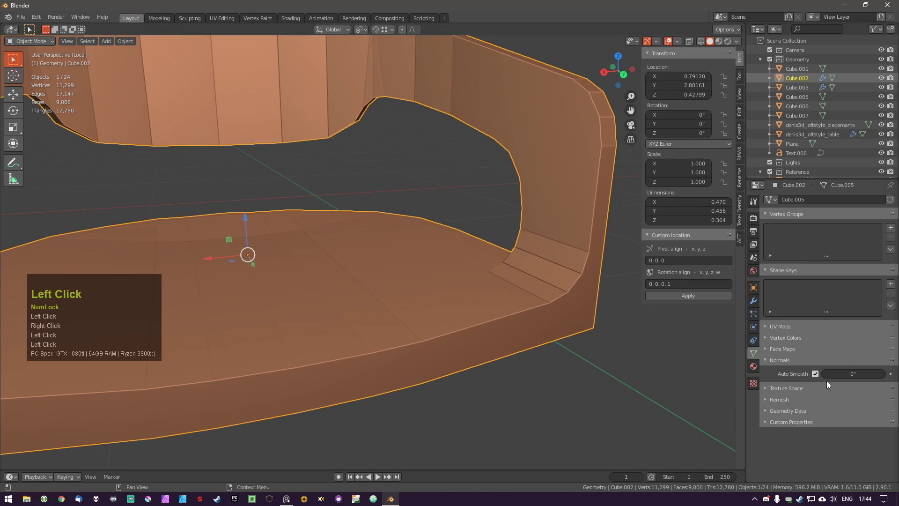
Set the chair shell's Bevel amount to about 0.026 and its width type to Width.
scroll(489, 240, "down", 2)
key("a")
middle_click_drag(489, 240, 519, 262, "shift")
left_click(523, 243)
key("Tab")
key("Tab")
scroll(518, 294, "up", 2)
left_click(821, 339)
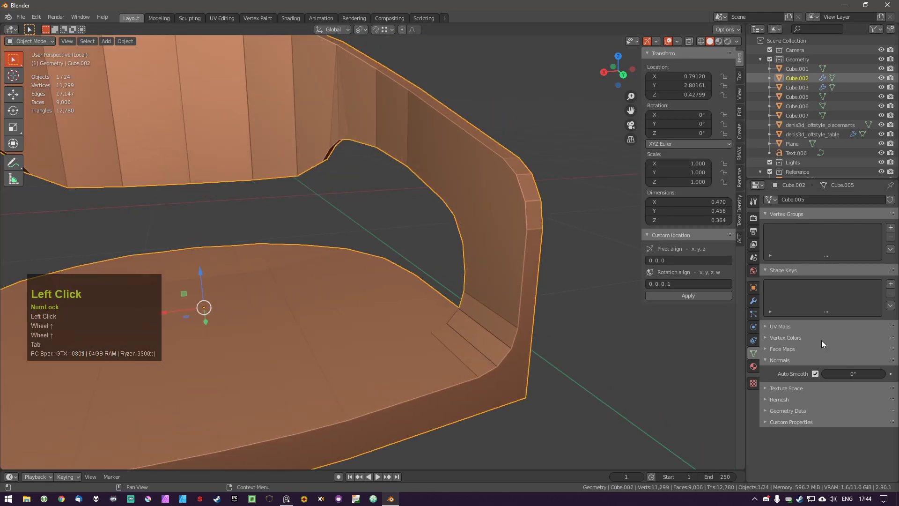
left_click(753, 300)
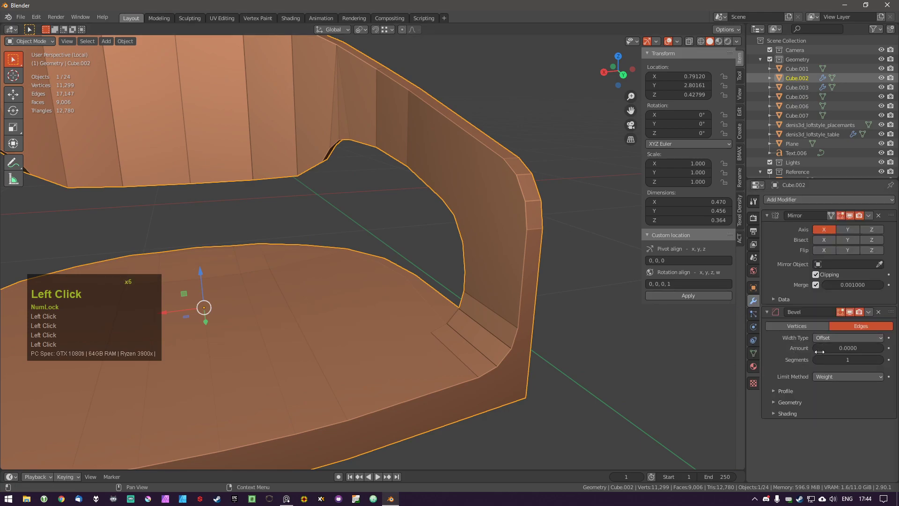
left_click_drag(819, 351, 827, 351)
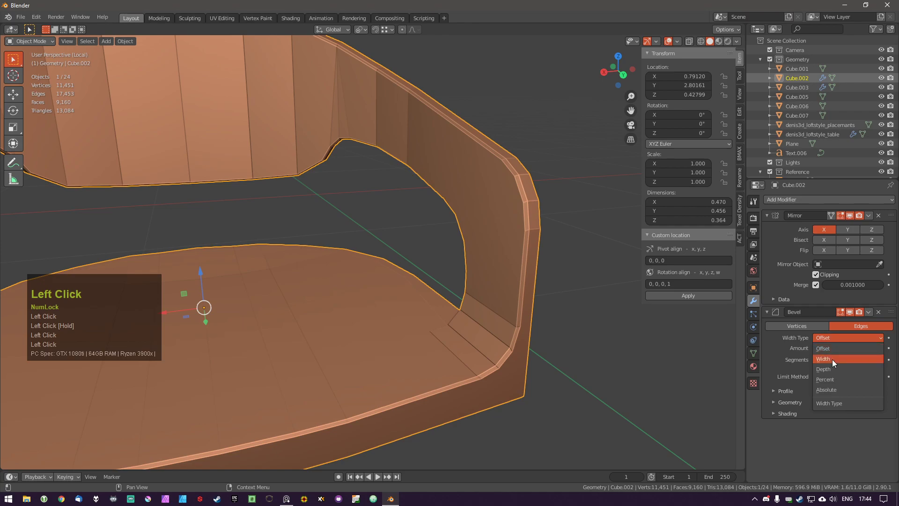
left_click(842, 339)
left_click(828, 359)
Reduce the chair shell's Bevel amount to 0.0020, keeping 1 segment.
scroll(543, 244, "up", 2)
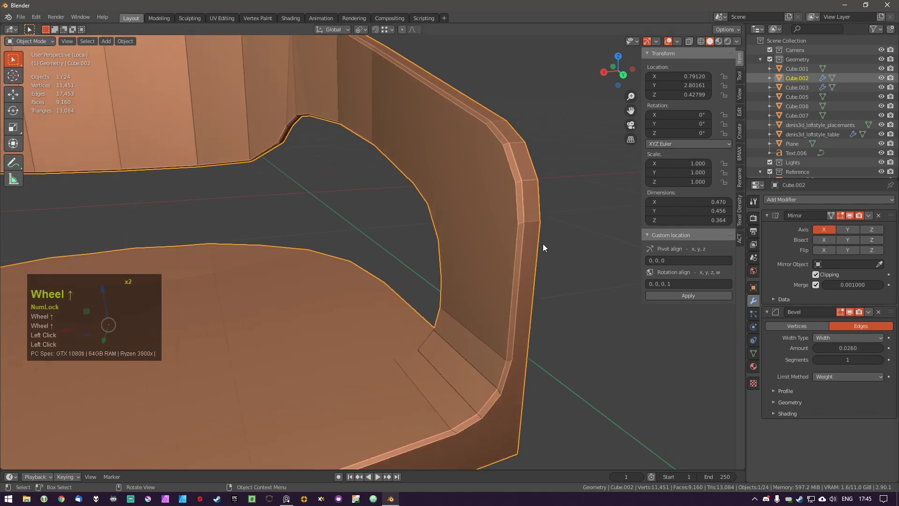
middle_click_drag(543, 244, 512, 248)
middle_click_drag(514, 319, 512, 263, "shift")
middle_click_drag(511, 263, 518, 225)
scroll(517, 259, "down", 3)
left_click(880, 359)
left_click(816, 360)
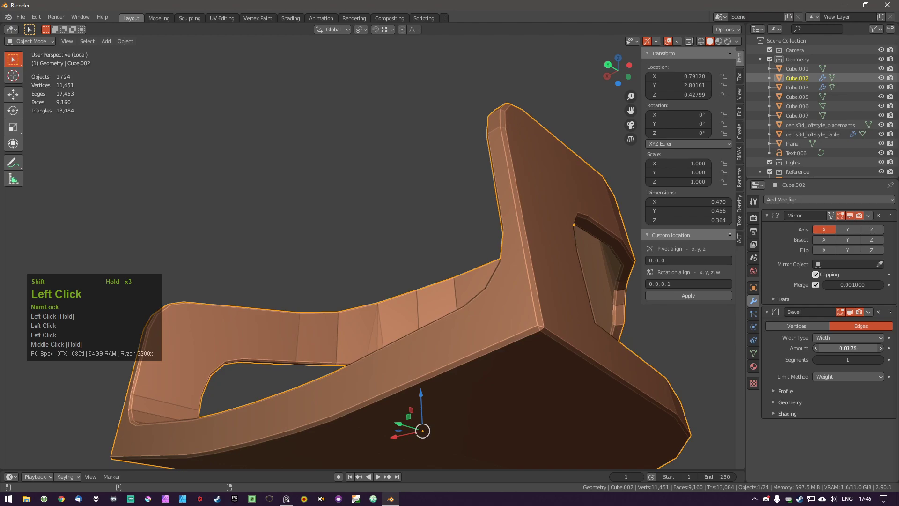
left_click_drag(848, 348, 821, 348, "shift")
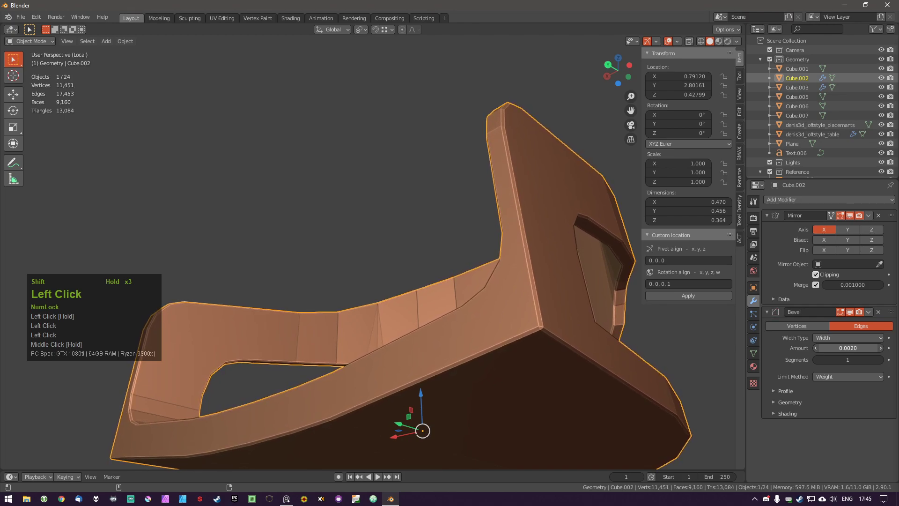
Shade the chair shell smooth and enable Auto Smooth at 30°.
middle_click_drag(494, 264, 528, 288)
scroll(501, 310, "down", 2)
mouse_move(501, 310)
middle_mouse_down()
mouse_move(581, 399)
mouse_move(521, 336)
mouse_move(553, 358)
mouse_move(491, 322)
middle_mouse_up()
right_click(470, 322)
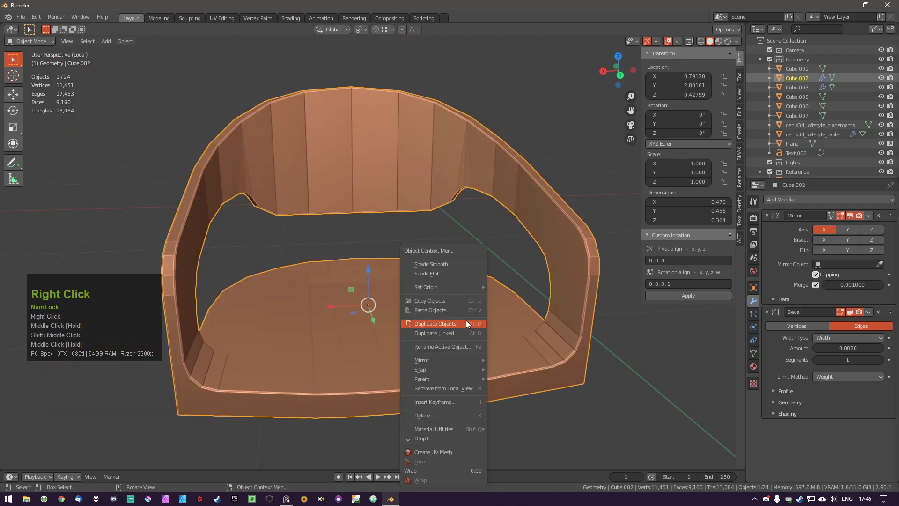
left_click(429, 266)
left_click(753, 353)
left_click(815, 373)
mouse_move(853, 373)
left_mouse_down()
mouse_move(864, 373)
mouse_move(853, 374)
left_mouse_up()
Examine the bevelled chair shell from several sides in Object Mode and Edit Mode.
middle_click_drag(497, 309, 453, 286)
scroll(481, 286, "down", 2)
middle_click_drag(453, 286, 521, 314)
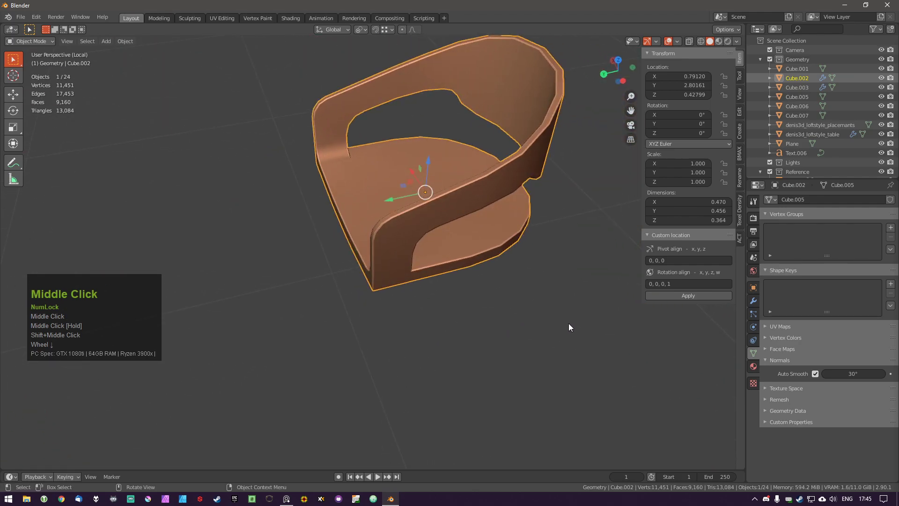
key("Tab")
middle_click_drag(568, 324, 602, 296)
key("a")
key("a")
middle_click_drag(491, 299, 506, 315)
key("Tab")
scroll(502, 397, "up", 1)
middle_click_drag(502, 396, 442, 377)
scroll(499, 334, "down", 2)
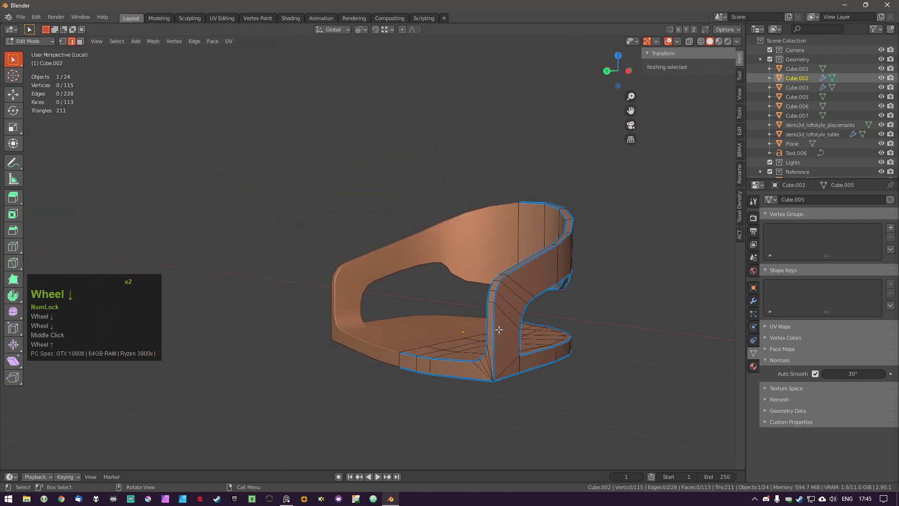
Leave local view and switch to the UV Editing workspace.
key("KP_Divide")
key("shift+grave")
key("d")
key("s")
left_click(319, 132)
left_click(222, 18)
Select the chair shell's whole linked mesh and unwrap it with the Conformal method.
middle_click_drag(482, 293, 642, 196)
scroll(582, 276, "up", 3)
scroll(597, 292, "up", 2)
scroll(646, 173, "up", 1)
middle_click_drag(649, 163, 502, 236, "shift")
scroll(616, 189, "up", 1)
scroll(502, 236, "up", 1)
key("l")
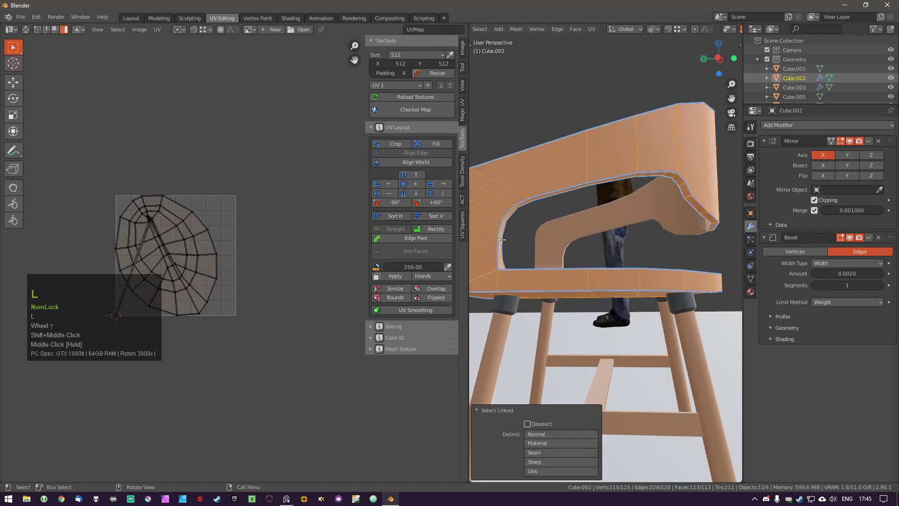
key("u")
left_click(201, 230)
middle_click_drag(507, 269, 565, 223)
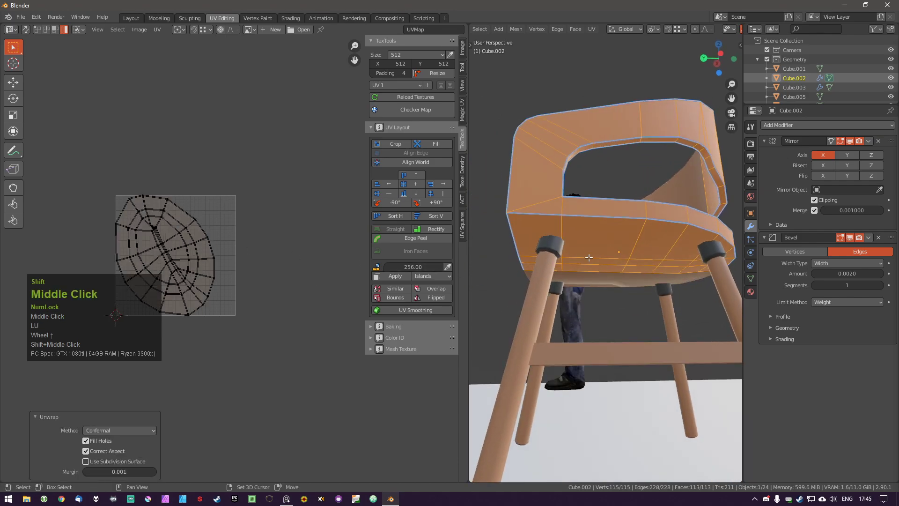
Mark the lower outline edges of the seat, including the front edge path, as a seam.
key("a")
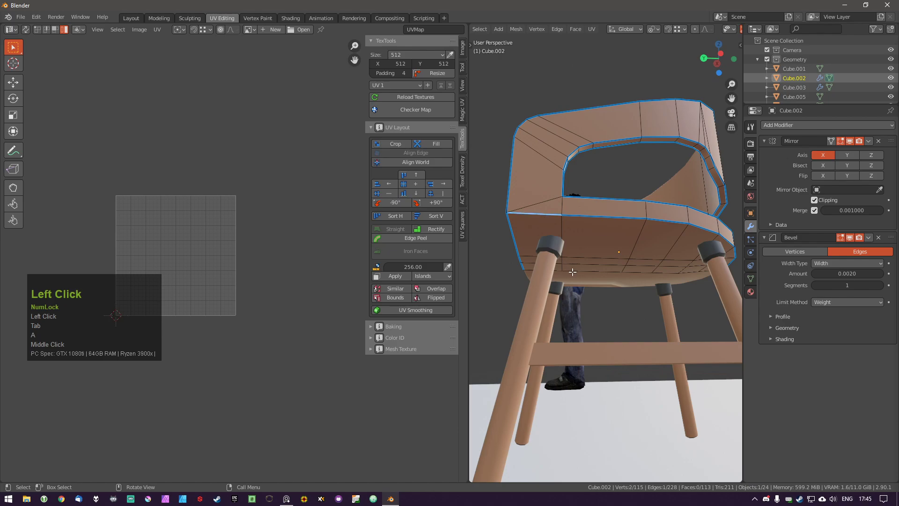
middle_click_drag(696, 256, 633, 254)
middle_click_drag(688, 278, 704, 270)
left_click(725, 258, "ctrl")
key("ctrl+z")
left_click(727, 260, "ctrl")
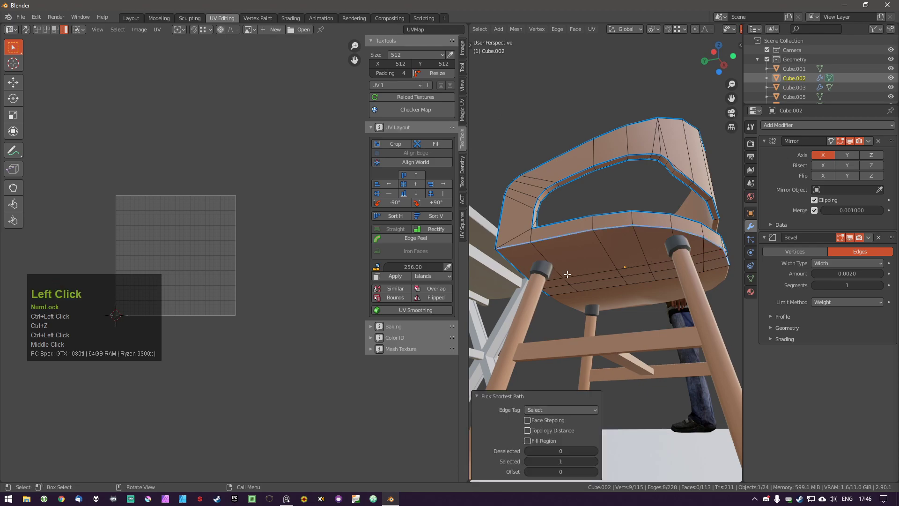
left_click(540, 293, "shift")
left_click(548, 294, "ctrl")
key("ctrl+e")
left_click(605, 271)
key("ctrl+z")
key("ctrl+e")
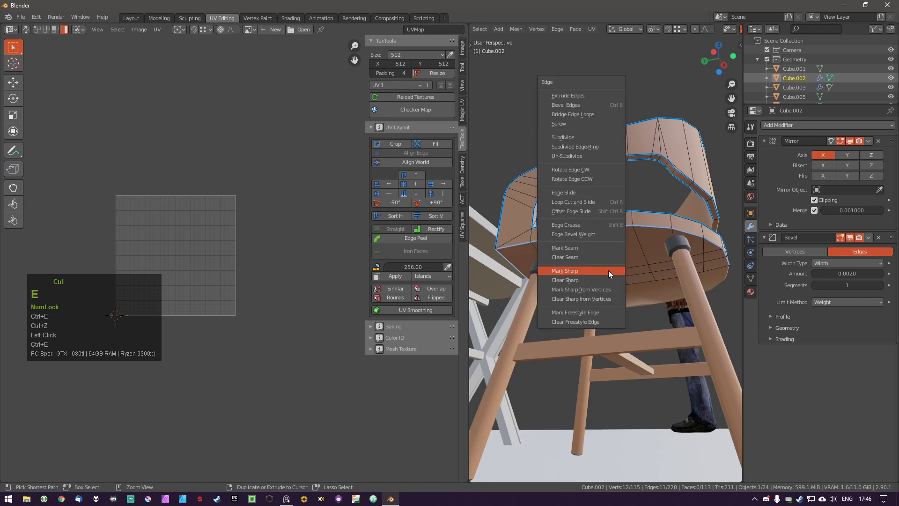
left_click(590, 246)
Unwrap the whole chair shell and move the seat underside's UV island outside the UV square.
key("a")
key("l")
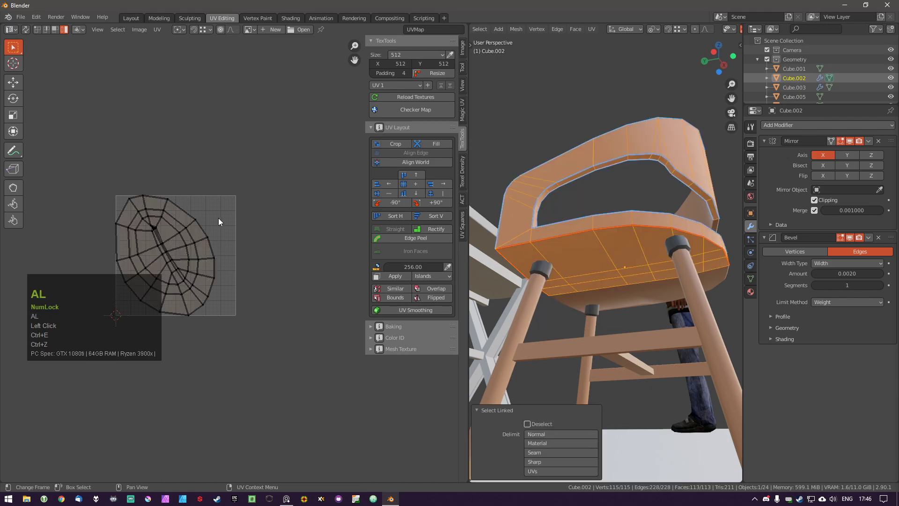
key("u")
left_click(200, 283)
key("g")
left_click(253, 165)
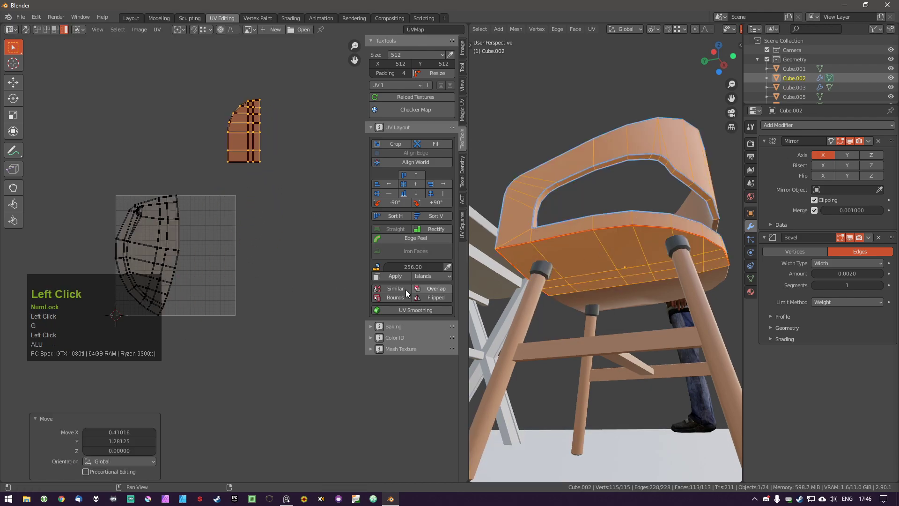
key("a")
middle_click_drag(650, 264, 566, 220)
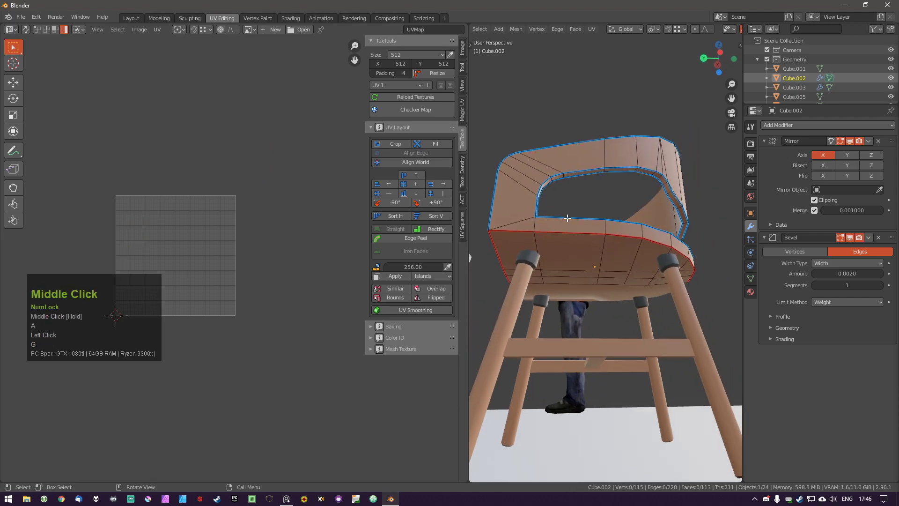
key("l")
left_click(181, 254)
key("a")
middle_click_drag(183, 248, 201, 248)
middle_click_drag(604, 248, 578, 214)
Select the outer edge path around the armrest opening and mark it as a seam.
key("Tab")
middle_click_drag(577, 247, 522, 255)
key("a")
middle_click_drag(524, 220, 470, 151)
left_click(547, 184, "alt+shift")
middle_click_drag(642, 220, 618, 192, "shift")
middle_click_drag(615, 159, 672, 146)
key("a")
left_click(485, 178, "alt+shift")
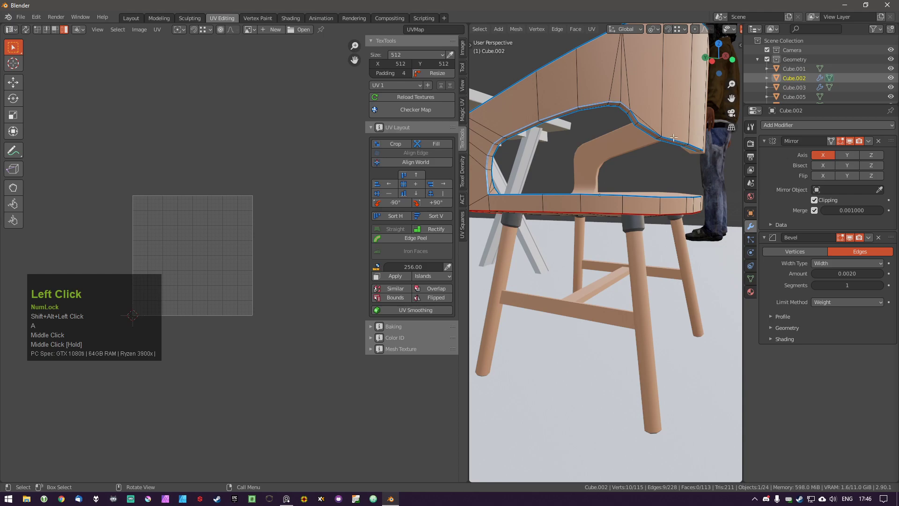
middle_click_drag(647, 126, 615, 183)
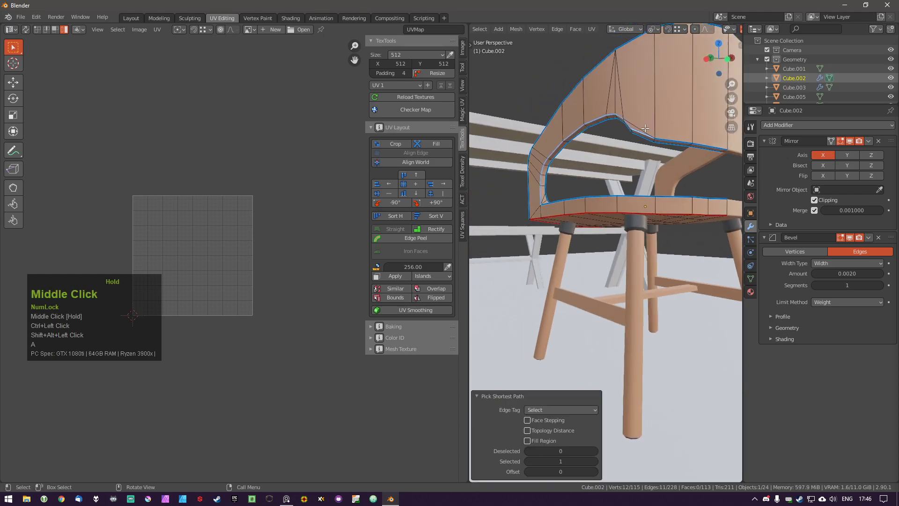
left_click(615, 183, "ctrl")
key("ctrl+e")
left_click(571, 187)
Unwrap the whole chair shell and rotate its larger UV island by about -140°.
key("a")
key("l")
key("u")
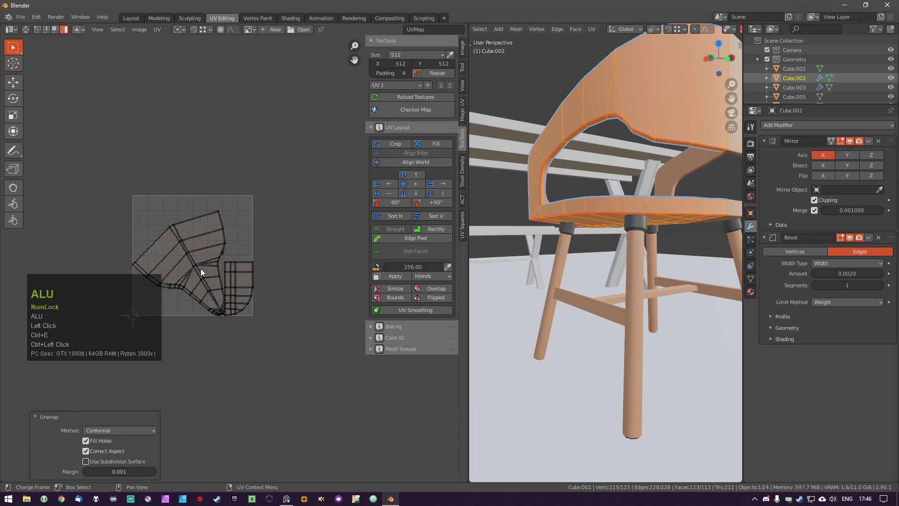
left_click(200, 271)
key("r")
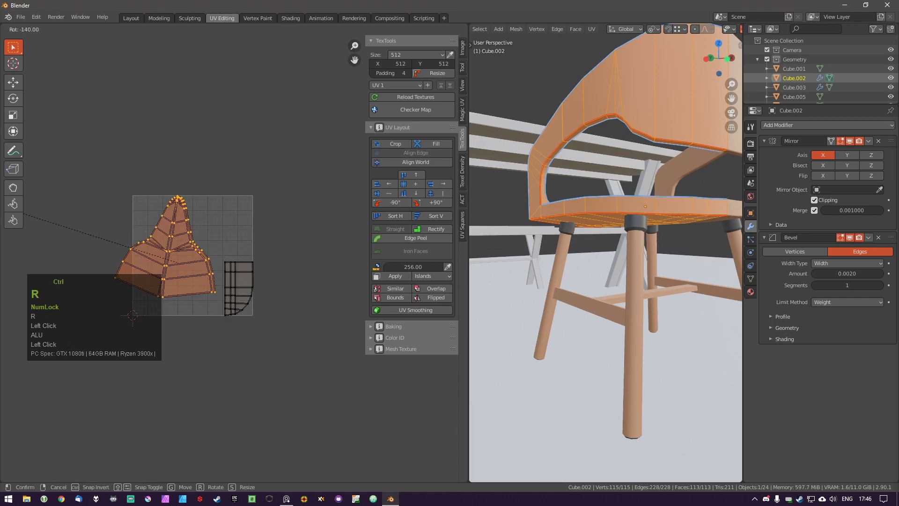
left_click(14, 227, "ctrl")
key("a")
Select the chair shell's linked mesh from the seat's inner side and unwrap it again.
middle_click_drag(587, 199, 599, 300)
scroll(604, 281, "up", 2)
scroll(616, 309, "up", 4)
scroll(614, 304, "down", 4)
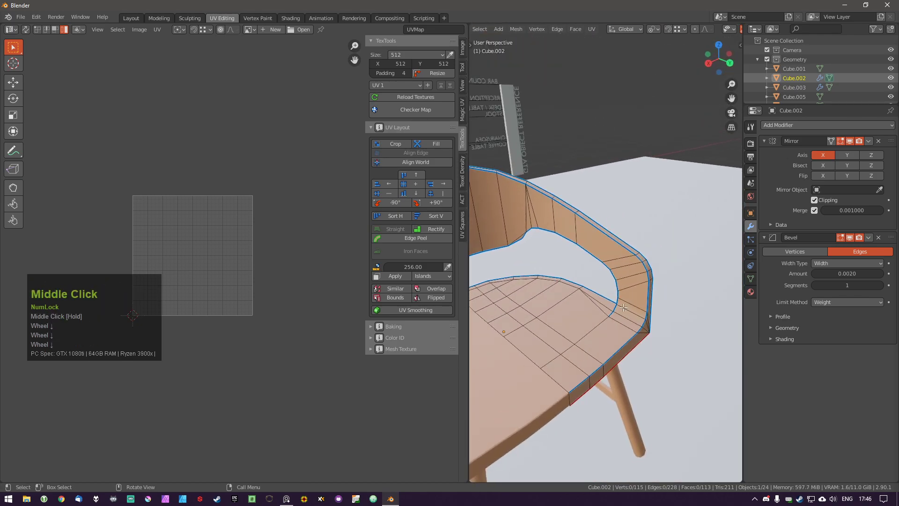
key("l")
key("u")
middle_click_drag(552, 328, 647, 307, "shift")
key("a")
Examine the edges and shading at the inner corner where the armrest opening meets the seat.
middle_click_drag(646, 306, 632, 308)
scroll(676, 306, "up", 2)
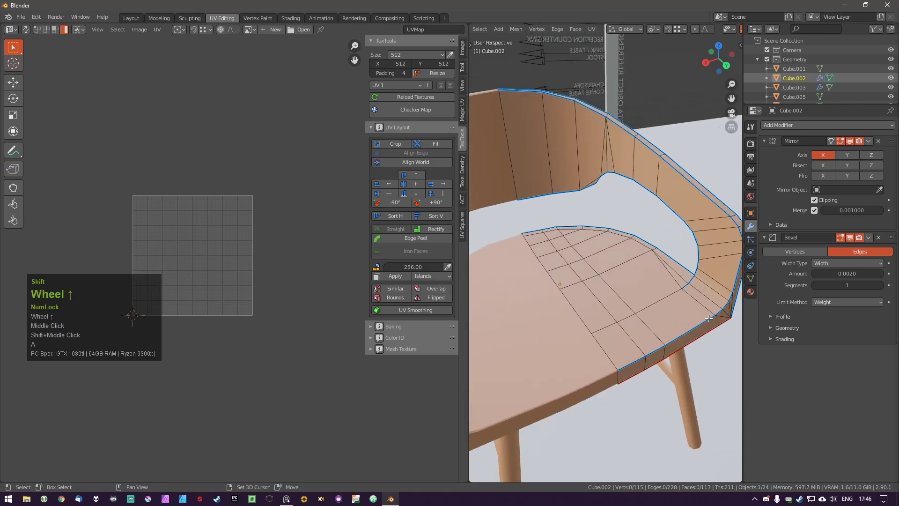
middle_click_drag(712, 317, 649, 344)
middle_click_drag(665, 305, 668, 302)
scroll(666, 303, "up", 2)
key("Tab")
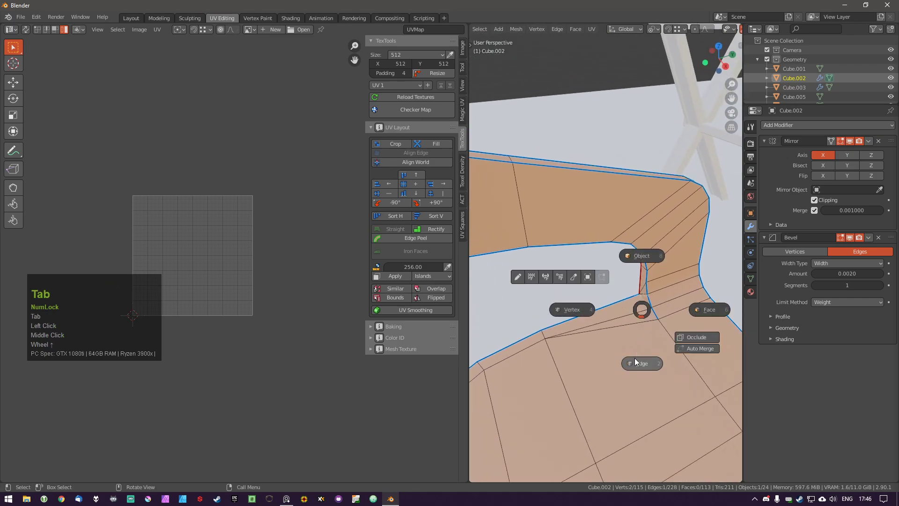
scroll(641, 291, "up", 2)
key("Tab")
middle_click_drag(644, 298, 645, 346)
left_click(638, 301)
key("Tab")
key("Tab")
left_click(618, 311)
key("Tab")
left_click(615, 314)
middle_click_drag(616, 314, 596, 333)
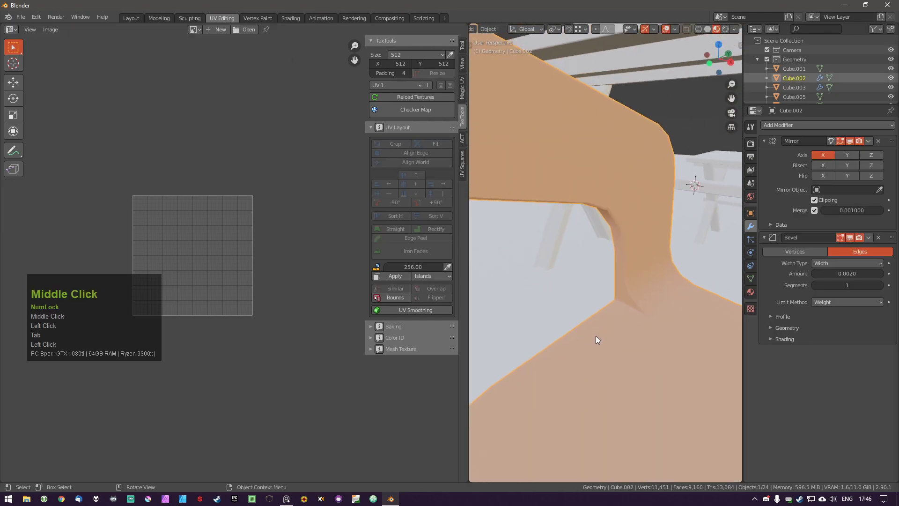
Switch the 3D view to solid shading and mark the edge path across the seat's front corner, from the armrest opening outward, as a seam.
key("Tab")
middle_click_drag(713, 27, 613, 28)
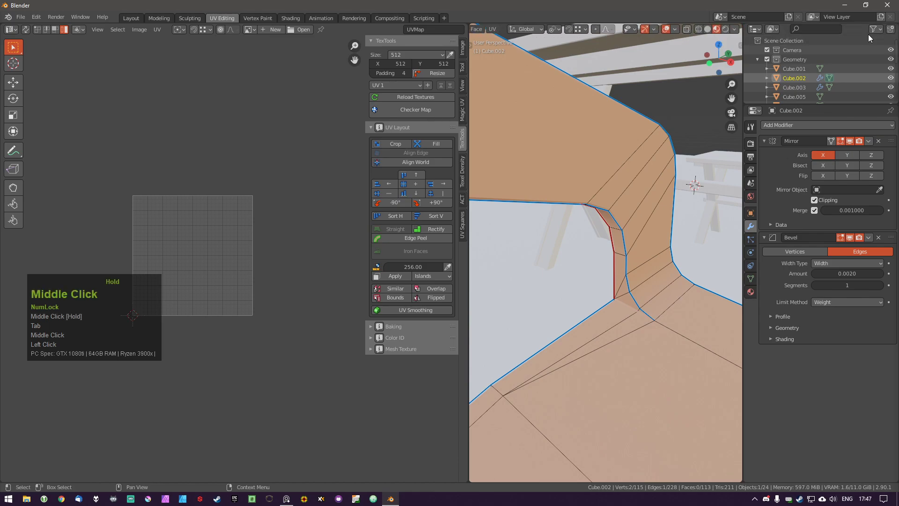
left_click(709, 29)
key("a")
left_click(621, 305)
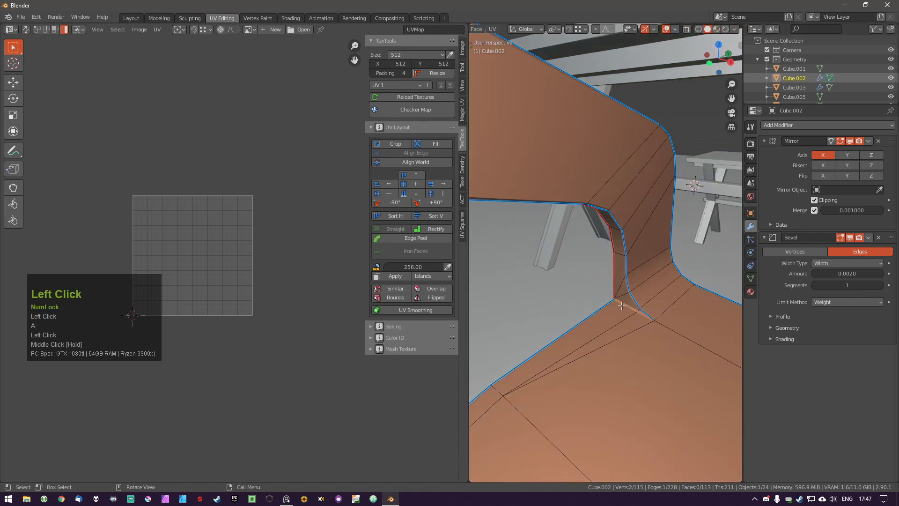
left_click(646, 317, "ctrl")
left_click(680, 305, "ctrl")
middle_click_drag(680, 305, 655, 331)
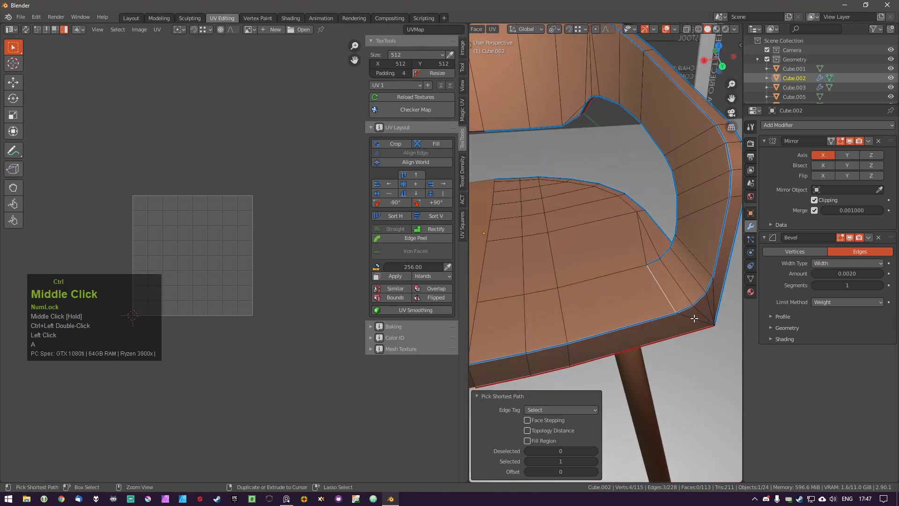
key("ctrl+e")
left_click(661, 334)
Select the whole linked chair shell and unwrap it again.
key("a")
key("l")
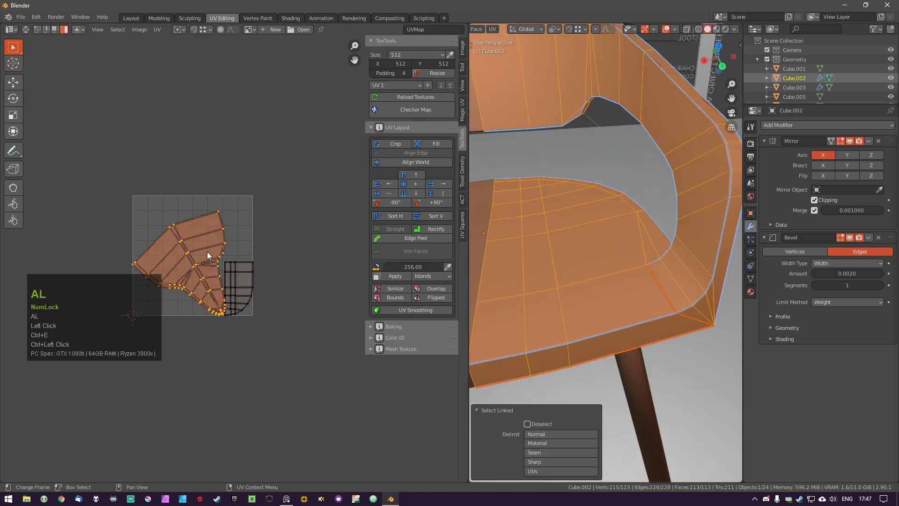
key("u")
left_click(209, 252)
key("a")
left_click(240, 297)
key("g")
right_click(236, 335)
key("a")
scroll(239, 283, "up", 5)
scroll(216, 266, "down", 4)
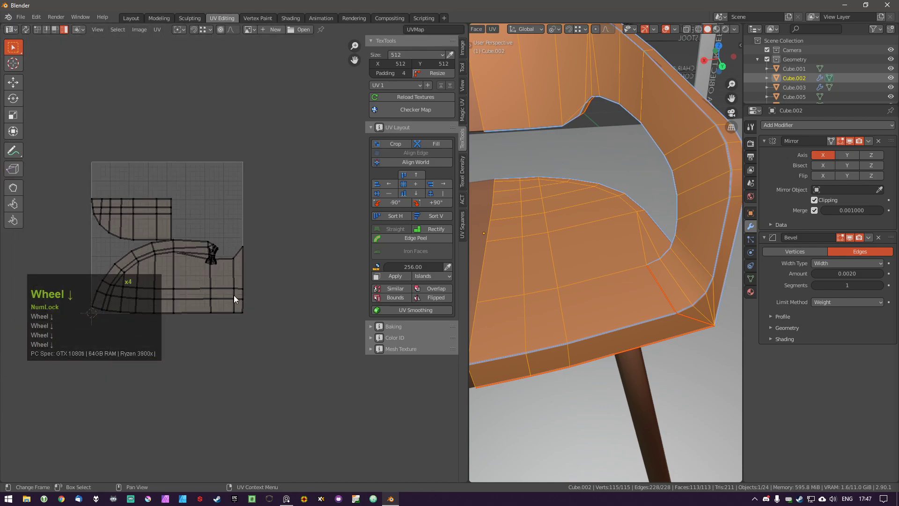
Select the linked mesh from the seat with Seam as the delimiter to check which faces belong together.
left_click(234, 296)
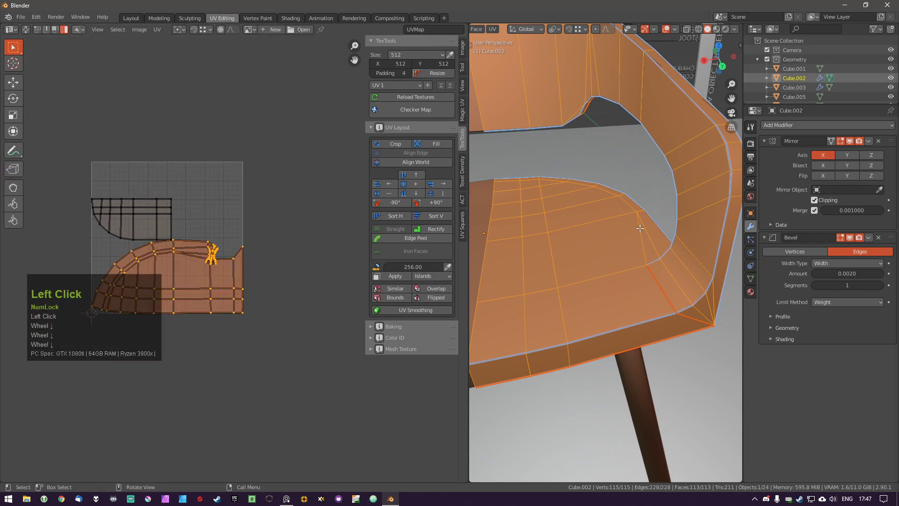
key("a")
mouse_move(663, 300)
middle_mouse_down("shift")
mouse_move(657, 333)
mouse_move(653, 303)
mouse_move(662, 297)
middle_mouse_up("shift")
key("l")
left_click(560, 453)
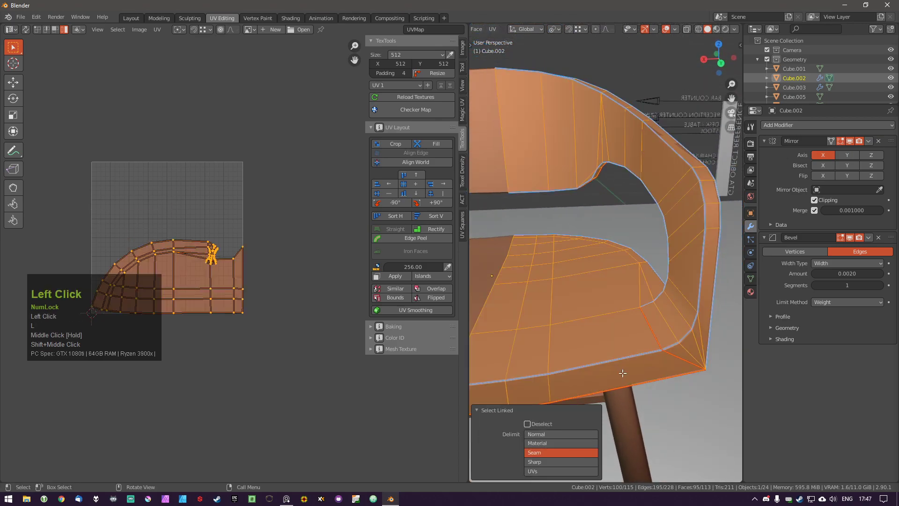
key("a")
key("l")
Mark the edge across the outer base of the armrest as a seam.
middle_click_drag(685, 302, 658, 313)
key("a")
left_click(678, 350)
key("ctrl+e")
left_click(679, 350)
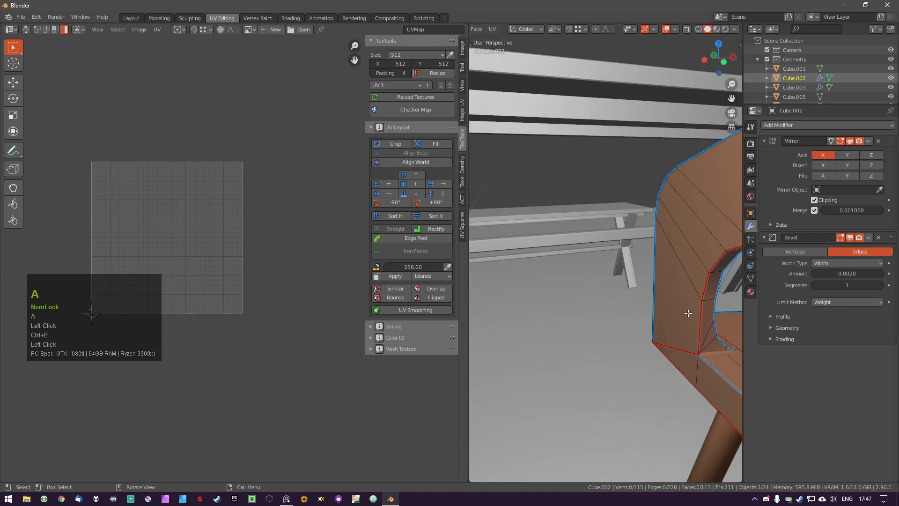
Select and unwrap the seam-bounded armrest part, and do the same for the seat part.
key("l")
key("u")
middle_click_drag(634, 269, 654, 310)
scroll(654, 310, "down", 2)
key("a")
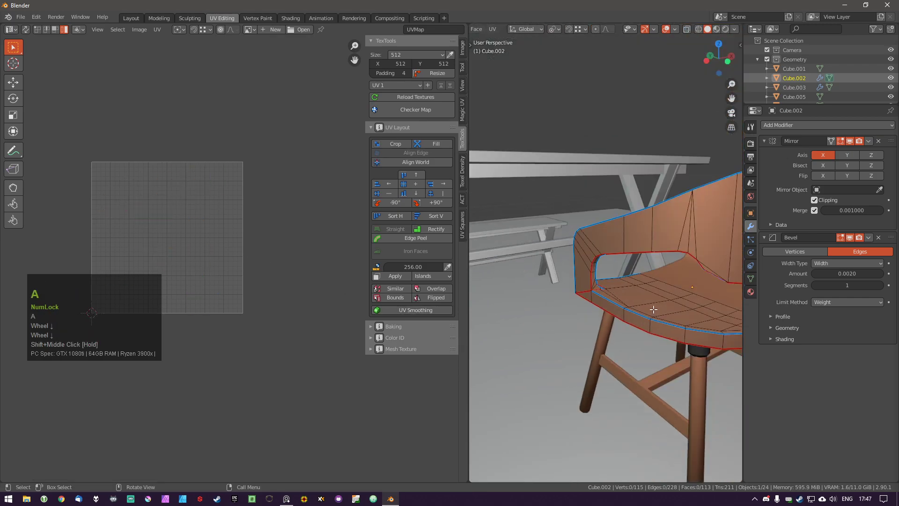
key("l")
key("u")
scroll(646, 316, "down", 2)
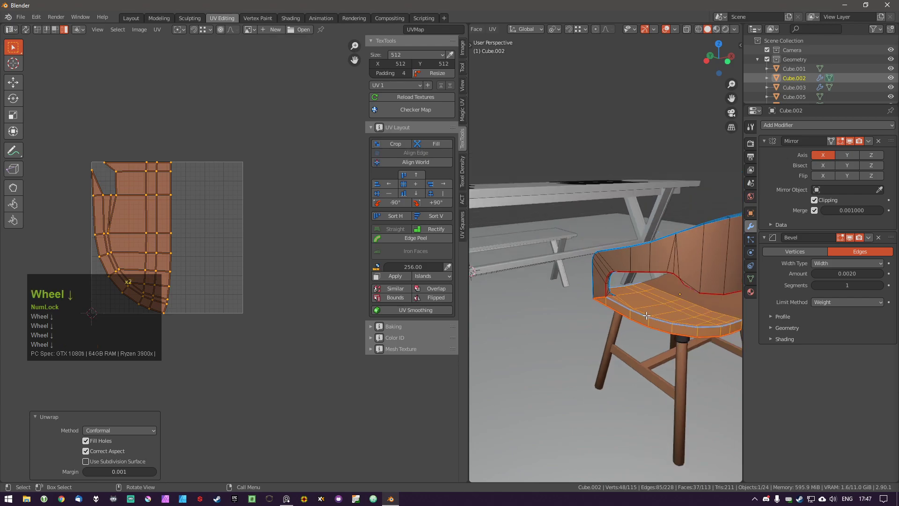
Clear the seam from the edge path along the rear lower rim of the seat.
middle_click_drag(646, 316, 622, 277, "shift")
key("shift+grave")
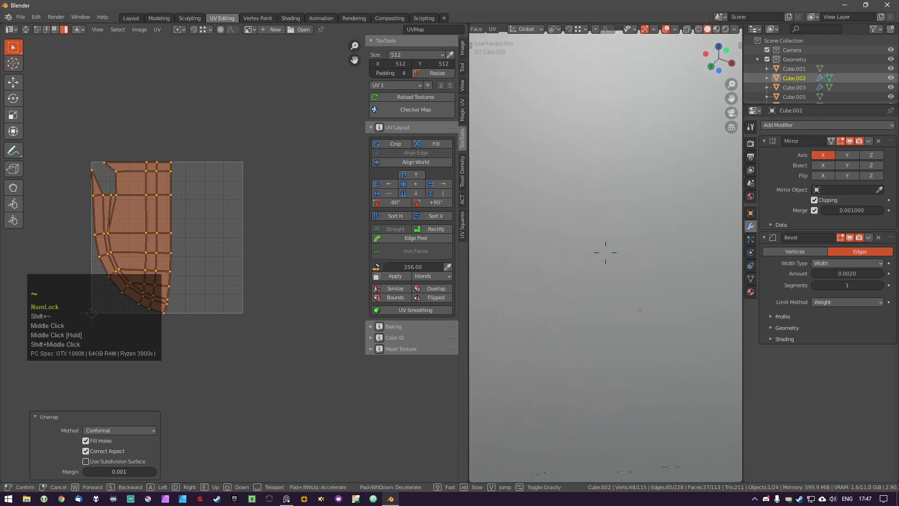
key("w")
left_click(605, 256)
key("a")
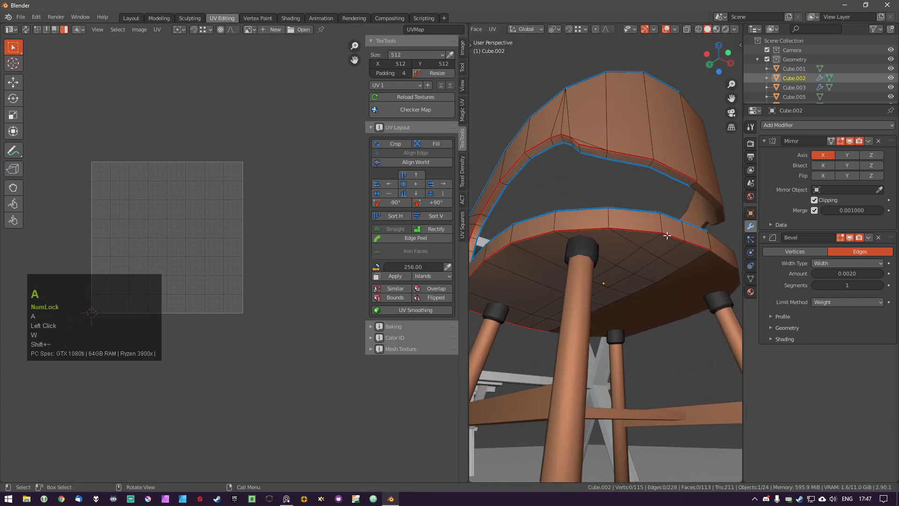
key("ctrl+e")
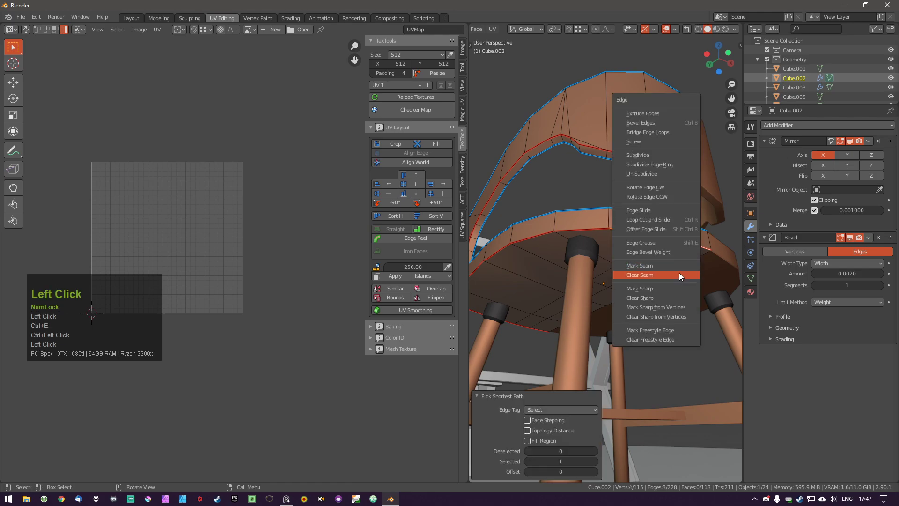
left_click(679, 273)
Try unwrapping the linked seat part with the rear rim seam cleared, and undo it.
key("a")
key("l")
key("u")
left_click(161, 216)
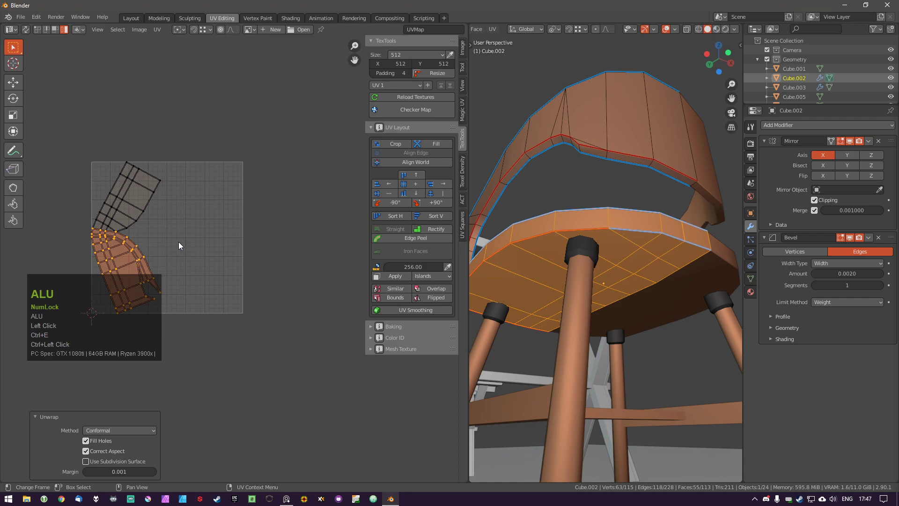
key("ctrl+z")
key("a")
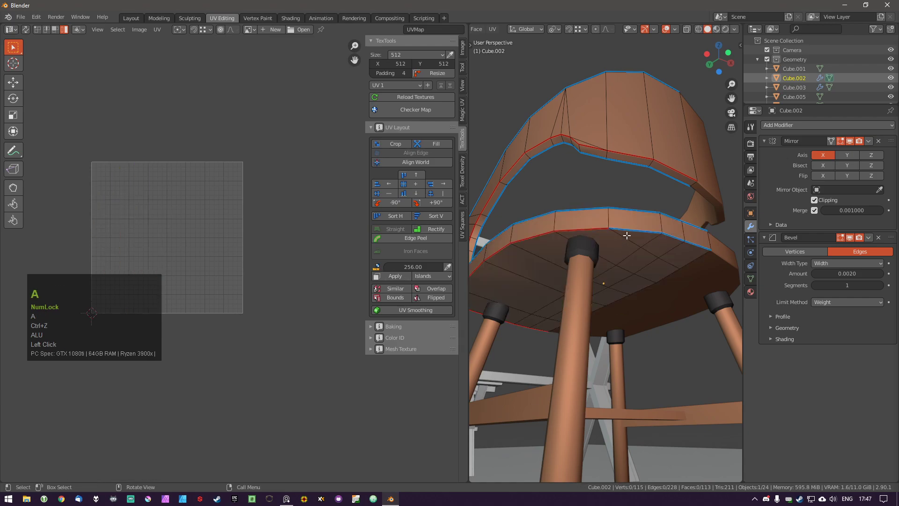
Mark the rear lower rim edges of the seat as a seam again.
left_click(694, 251, "ctrl")
key("ctrl+e")
left_click(694, 244)
key("ctrl+e")
left_click(675, 231)
key("a")
Clear the seam along the front lower edge of the seat.
middle_click_drag(560, 246, 590, 289)
scroll(590, 288, "down", 3)
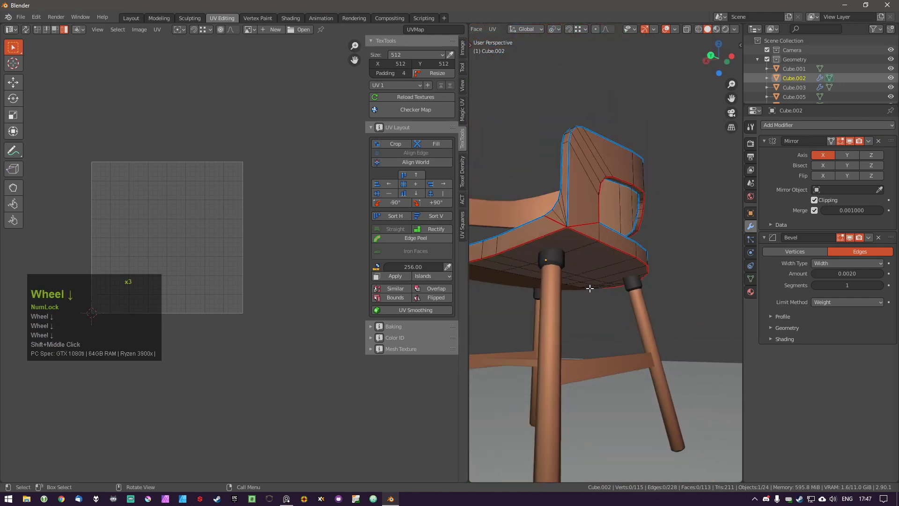
left_click(560, 235)
middle_click_drag(559, 236, 573, 260, "shift")
key("ctrl+e")
left_click(517, 295)
Select the linked seat with its front rim and underside and unwrap it as one part.
key("a")
key("l")
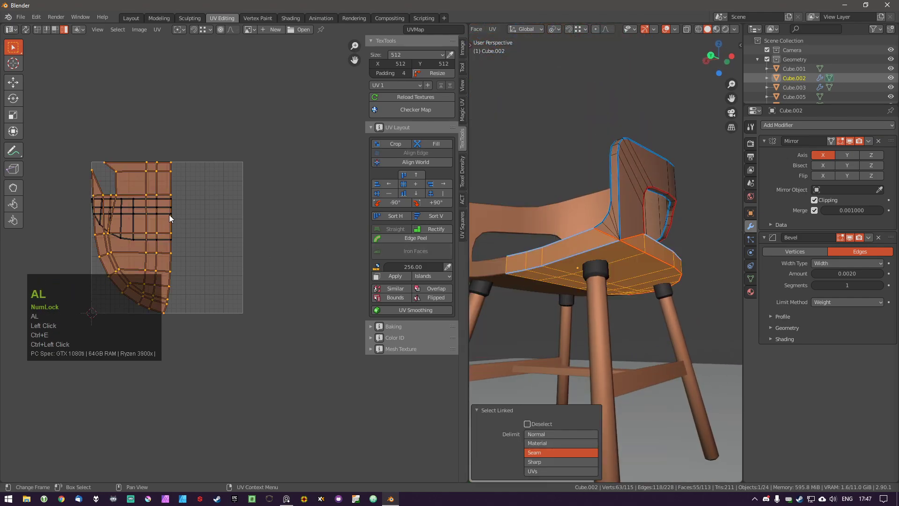
key("u")
left_click(111, 218)
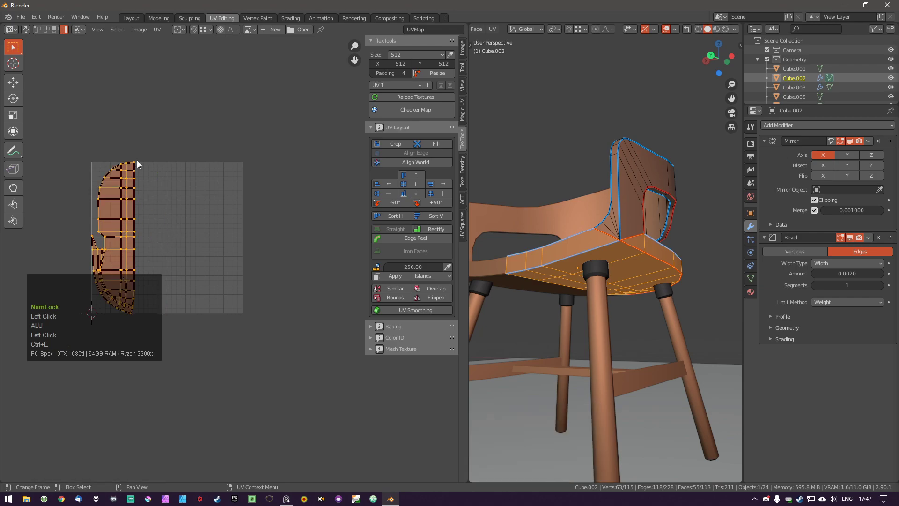
Mark the edge path at the inner base of the armrest, where it meets the seat, as a seam.
middle_click_drag(595, 265, 670, 285)
key("a")
scroll(647, 266, "up", 2)
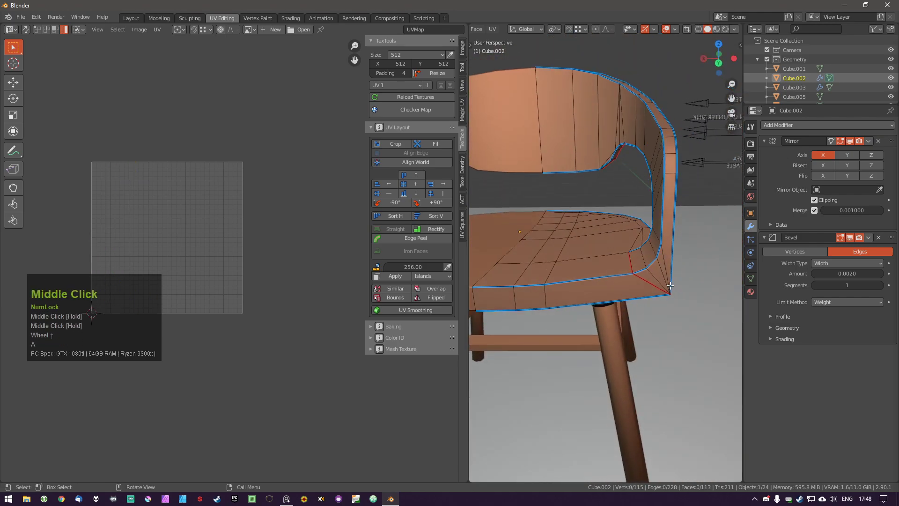
key("Tab")
key("Tab")
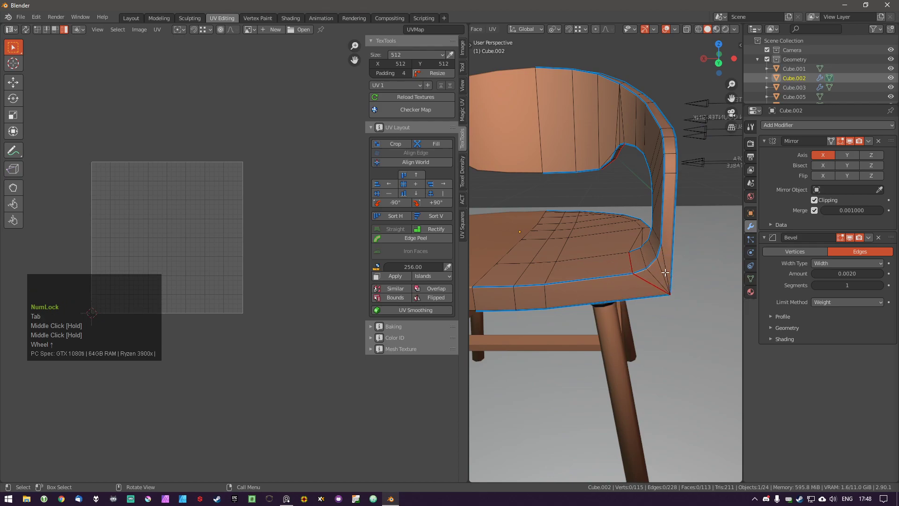
middle_click_drag(642, 238, 478, 280)
scroll(688, 232, "up", 2)
left_click(683, 259, "ctrl")
middle_click_drag(683, 259, 618, 276)
left_click(630, 252)
key("ctrl+e")
left_click(618, 277)
key("a")
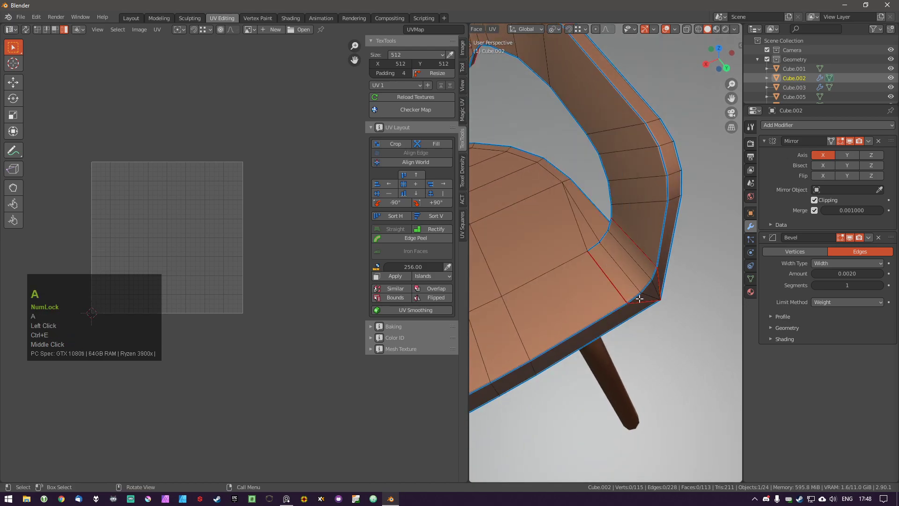
Clear the seam on the edge crossing the seat surface beside the armrest base.
middle_click_drag(566, 236, 561, 199)
scroll(562, 199, "up", 1)
left_click(583, 207, "ctrl")
key("ctrl+z")
left_click(568, 212, "ctrl")
key("ctrl+e")
left_click(569, 206)
key("a")
Clear the seam across the armrest's outer base and mark the short vertical rim edge below the opening's corner as a seam.
middle_click_drag(569, 206, 694, 174)
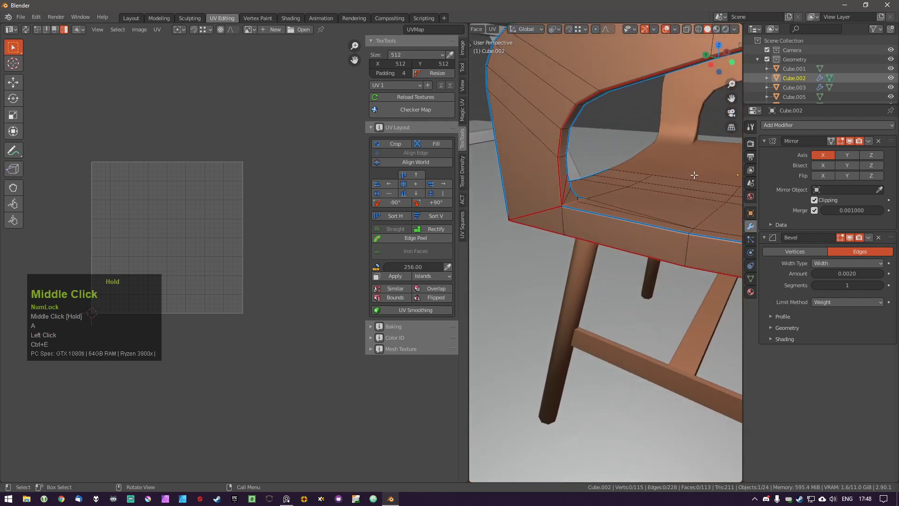
left_click(549, 213)
key("ctrl+e")
left_click(554, 219)
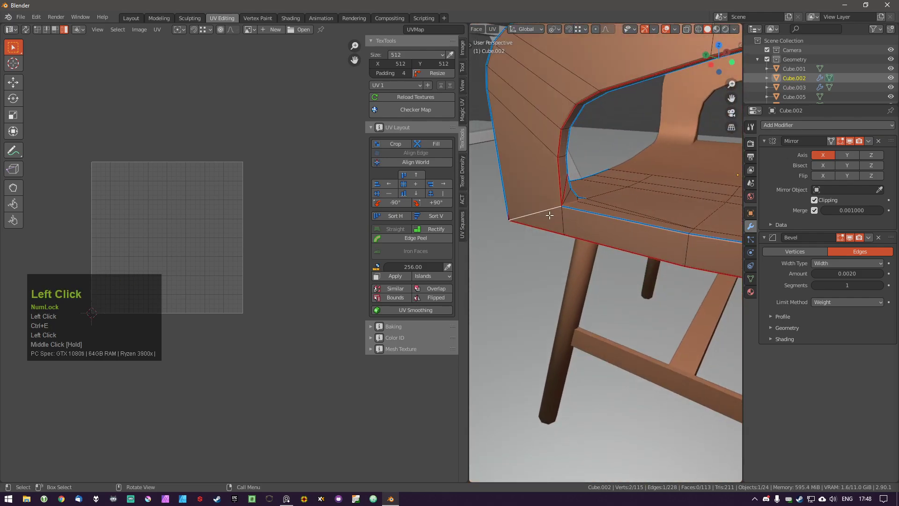
key("a")
left_click(559, 219)
key("ctrl+e")
left_click(542, 227)
key("a")
mouse_move(542, 227)
middle_mouse_down()
mouse_move(648, 212)
mouse_move(536, 234)
middle_mouse_up()
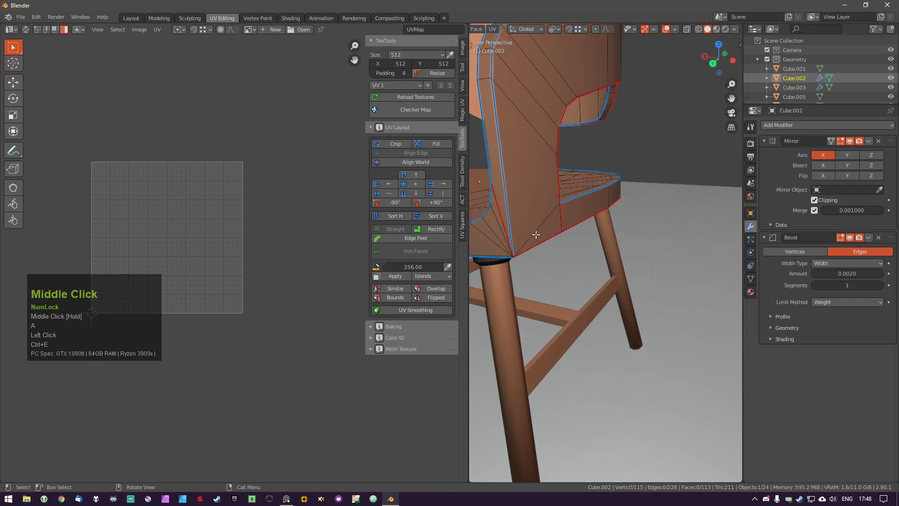
Select and unwrap the linked backrest and armrest part, and do the same for the seat part.
key("l")
key("u")
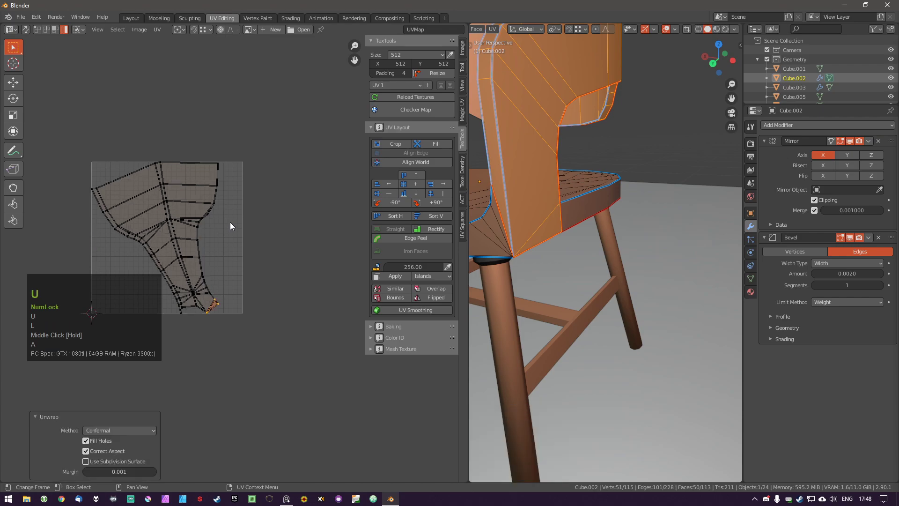
key("a")
key("l")
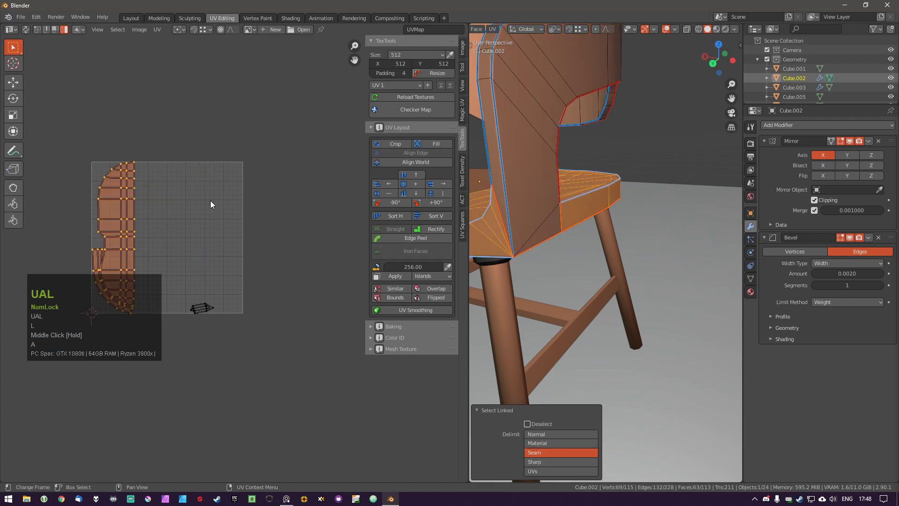
key("u")
middle_click_drag(101, 228, 158, 222, "shift")
key("a")
scroll(144, 253, "up", 3)
key("a")
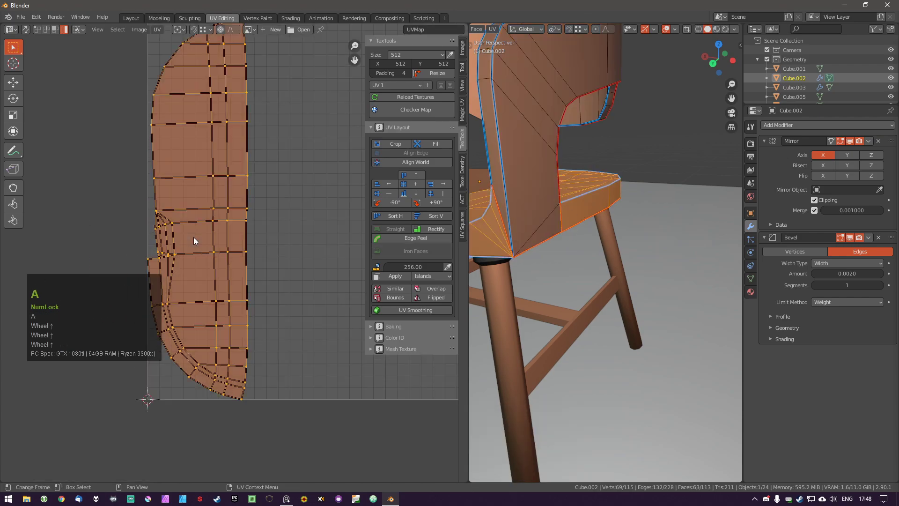
Examine the seat's UV island and the seams at the seat's front corner.
key("shift+h")
key("ctrl+z")
middle_click_drag(578, 196, 591, 228)
middle_click_drag(551, 240, 589, 241, "shift")
key("shift+grave")
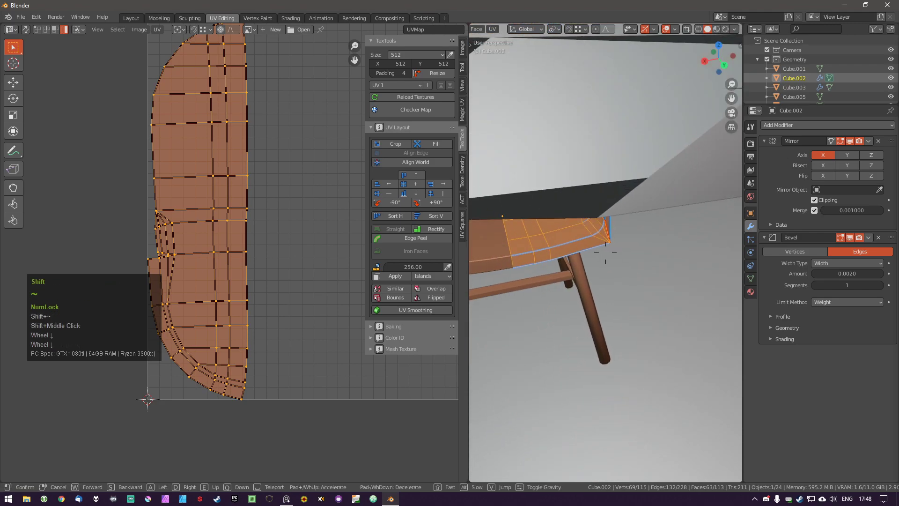
key("w")
left_click(606, 253)
scroll(264, 261, "down", 3)
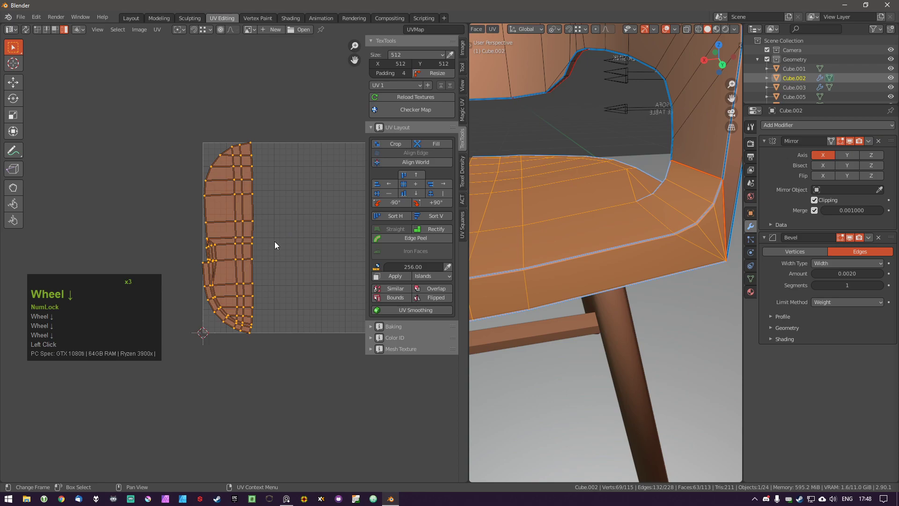
middle_click_drag(274, 240, 268, 240)
scroll(608, 209, "down", 2)
Select the linked backrest and armrest part from the inside of the backrest and unwrap it again.
key("a")
middle_click_drag(608, 209, 580, 333, "shift")
key("l")
key("u")
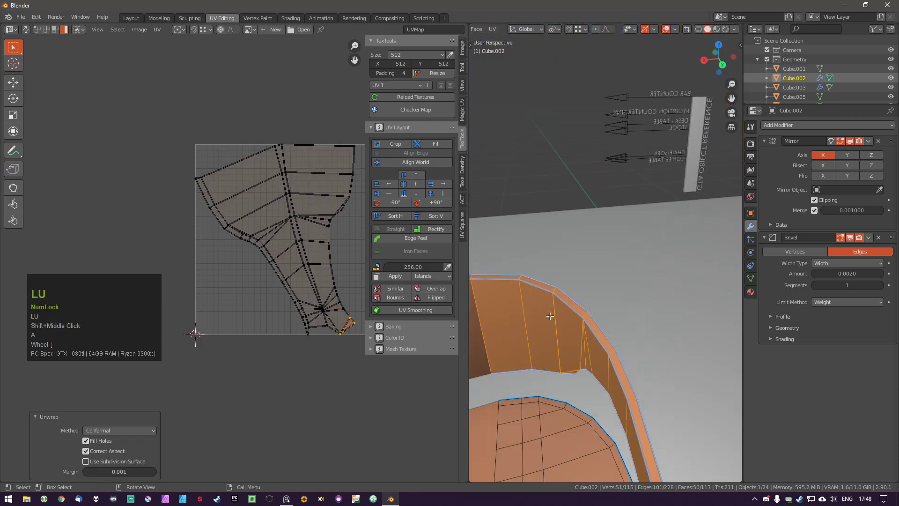
scroll(585, 281, "down", 3)
Hide the unselected faces and isolate the chair shell in local view.
middle_click_drag(578, 263, 621, 245)
key("shift+h")
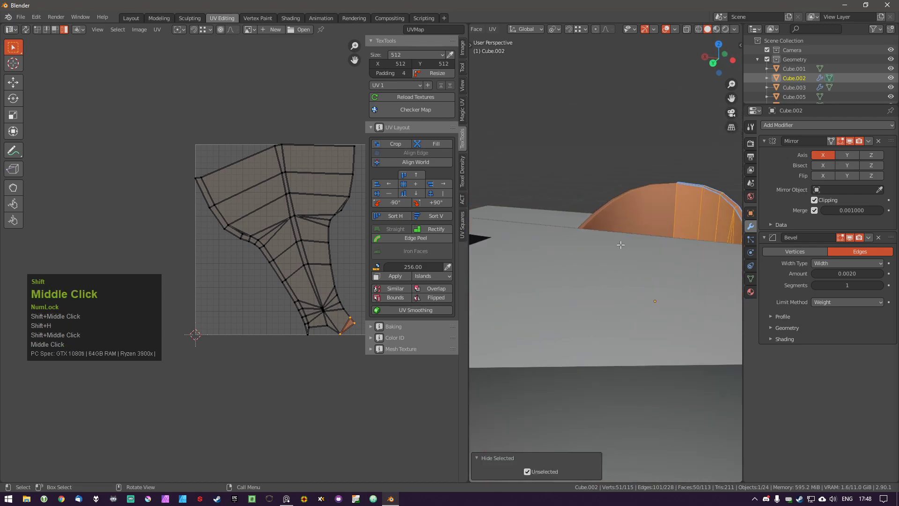
key("shift+grave")
key("d")
key("w")
left_click(605, 252)
key("KP_Divide")
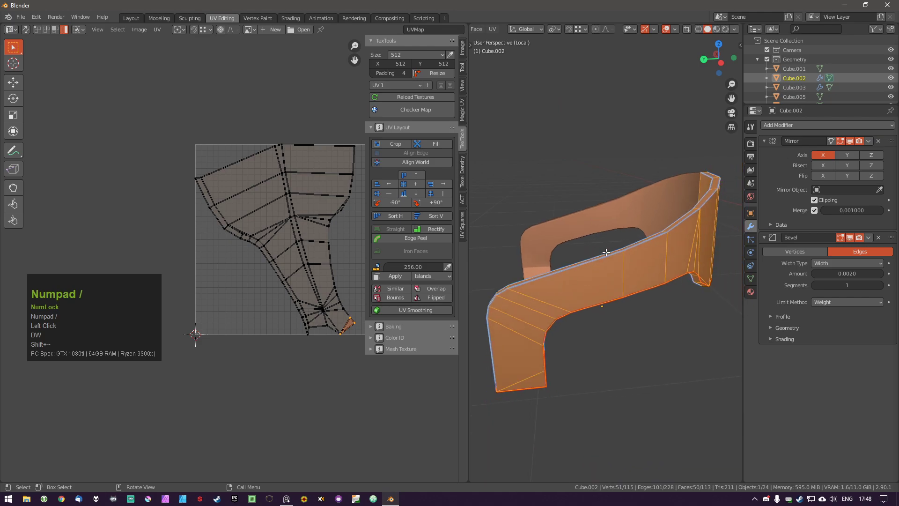
middle_click_drag(631, 301, 608, 319)
Unwrap all visible faces of the isolated backrest and armrest part and inspect its shape.
key("a")
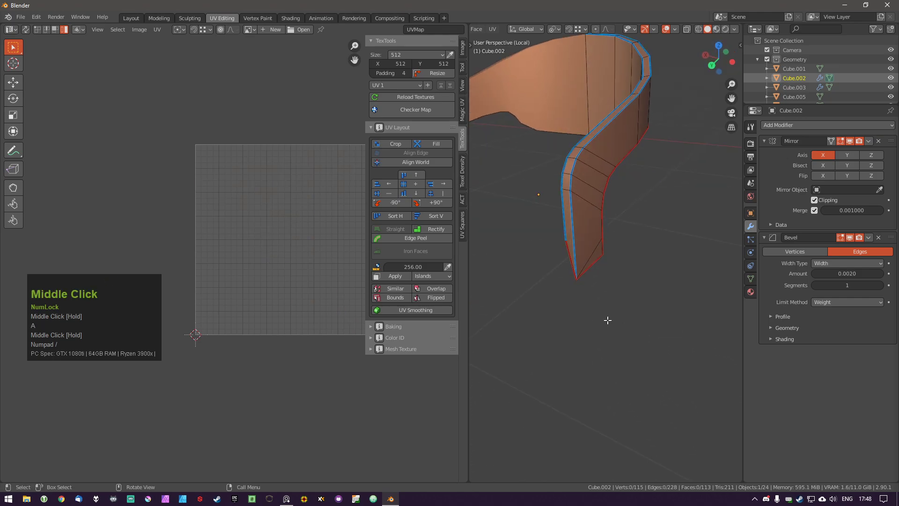
key("a")
key("u")
key("a")
key("a")
middle_click_drag(656, 176, 664, 225, "shift")
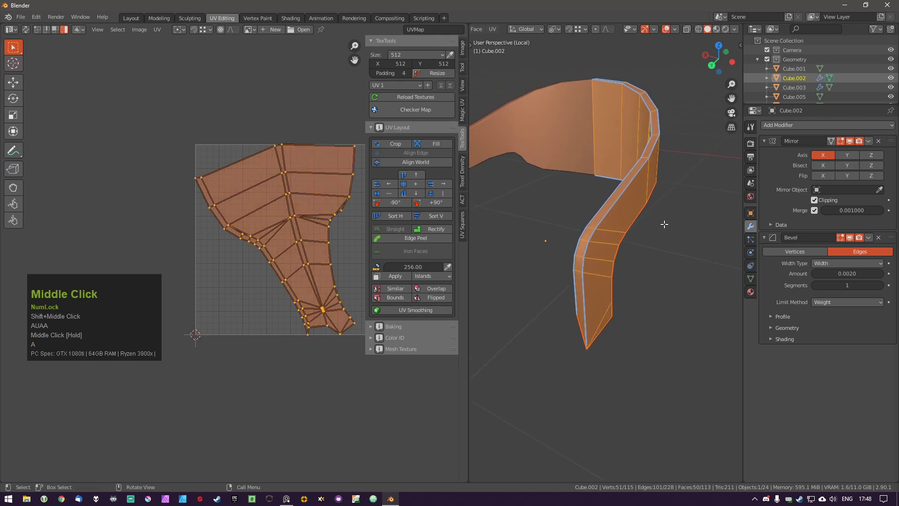
key("a")
middle_click_drag(606, 266, 590, 257)
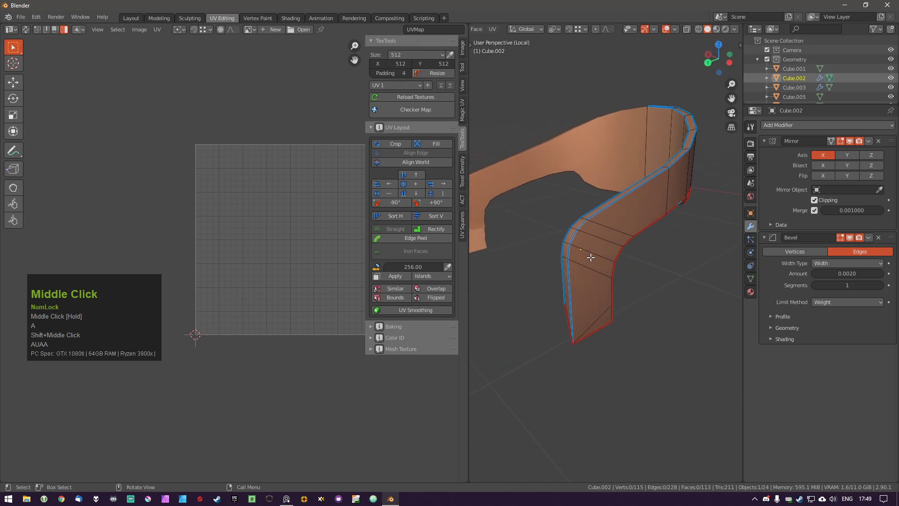
Check the linked backrest part's UV island and apply the TexTools checker map to the chair shell in Object Mode.
key("l")
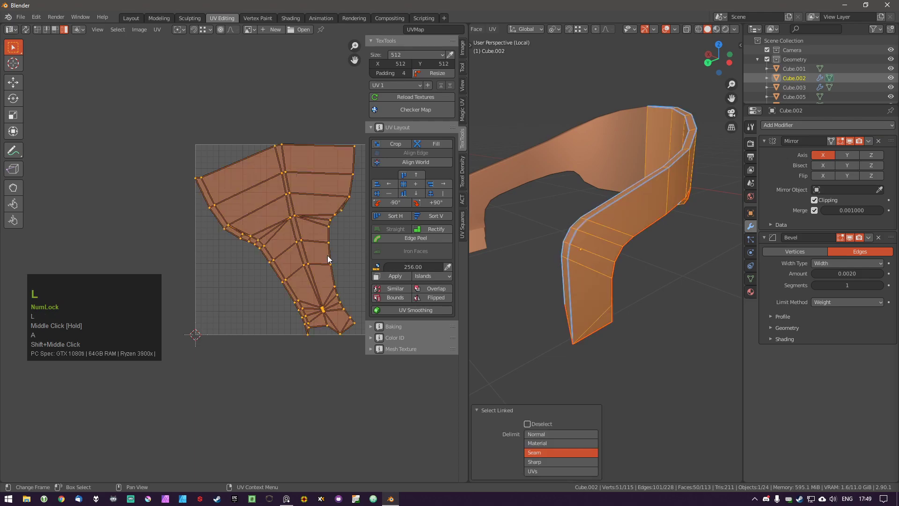
scroll(320, 314, "up", 2)
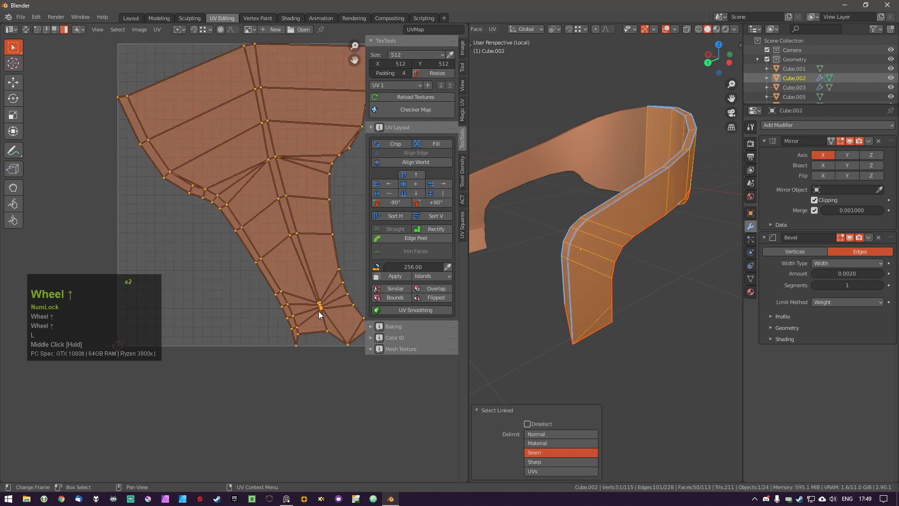
key("Tab")
left_click(661, 218)
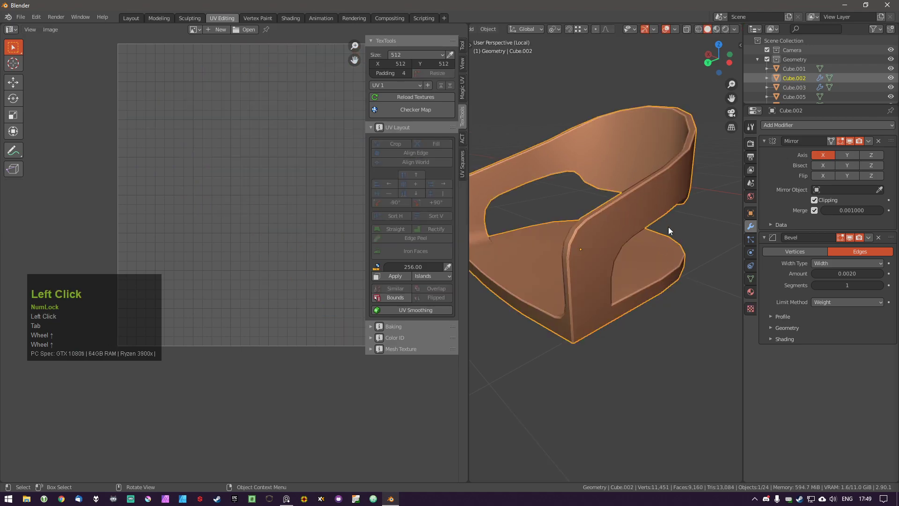
left_click(424, 111)
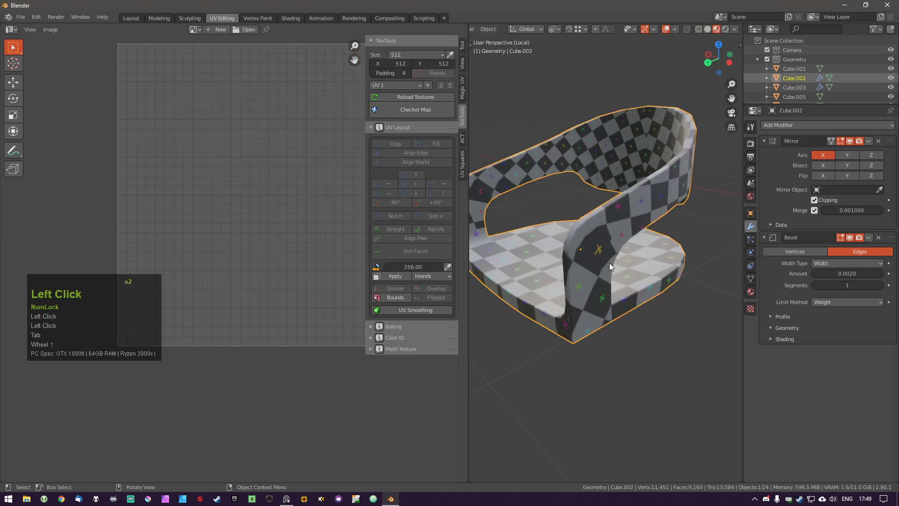
Return to Edit Mode and select the linked backrest and armrest part from behind the chair.
key("Tab")
middle_click_drag(613, 268, 667, 283)
scroll(648, 260, "down", 2)
key("a")
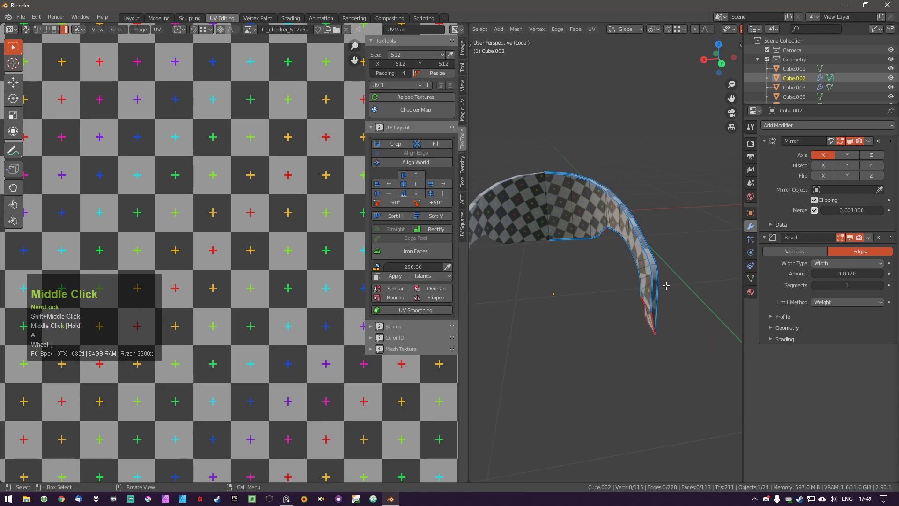
key("l")
Rotate the backrest part's UV island by -65°.
scroll(260, 298, "down", 3)
key("r")
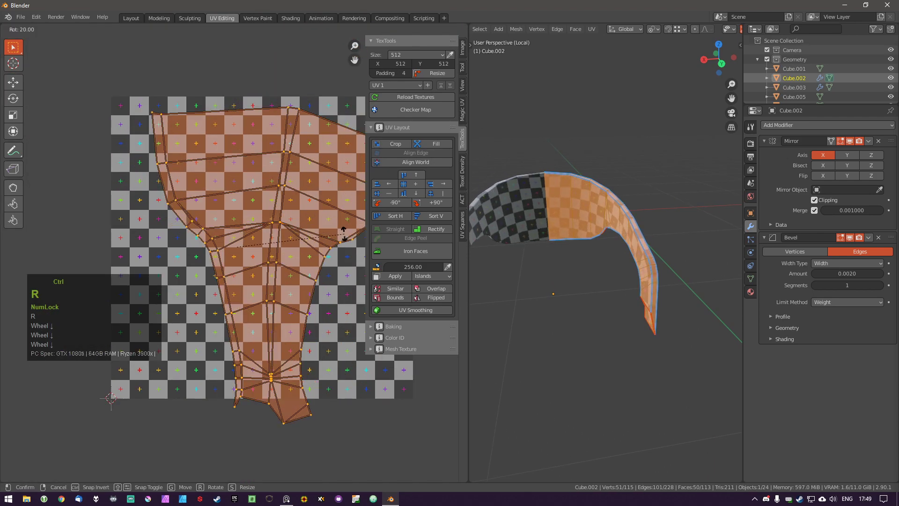
right_click(344, 232)
key("r")
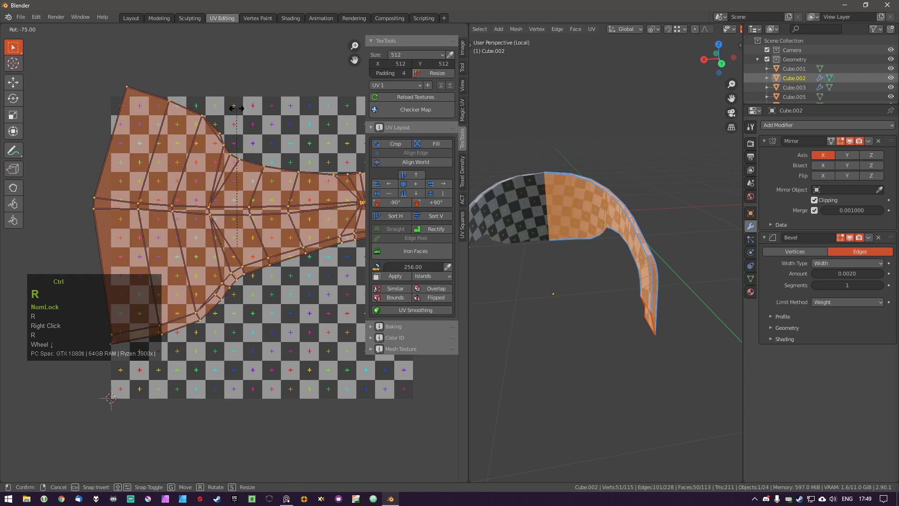
left_click(253, 109)
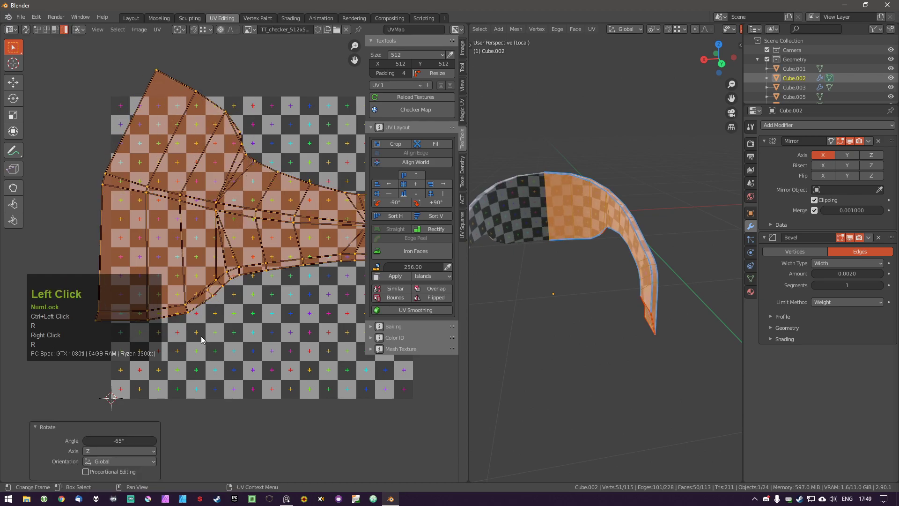
Unwrap the selected backrest and armrest part again with the Angle Based method.
key("u")
left_click(119, 434)
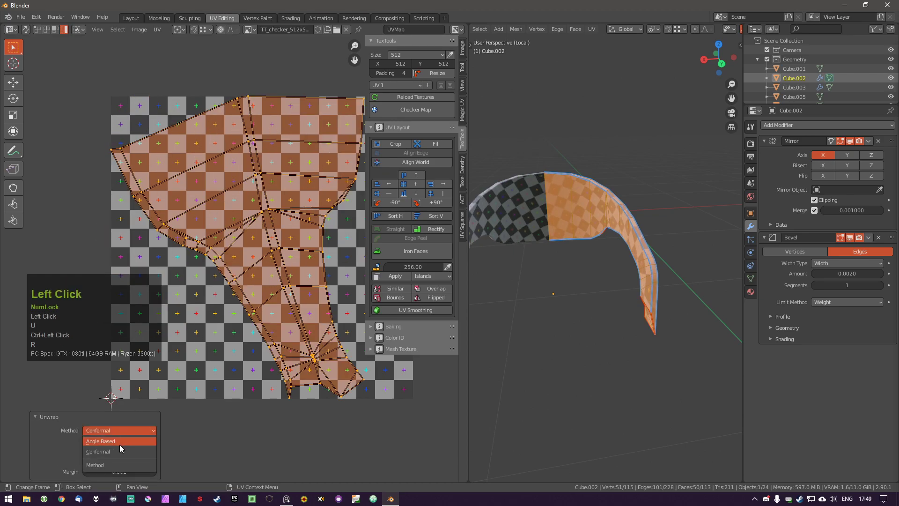
left_click(120, 442)
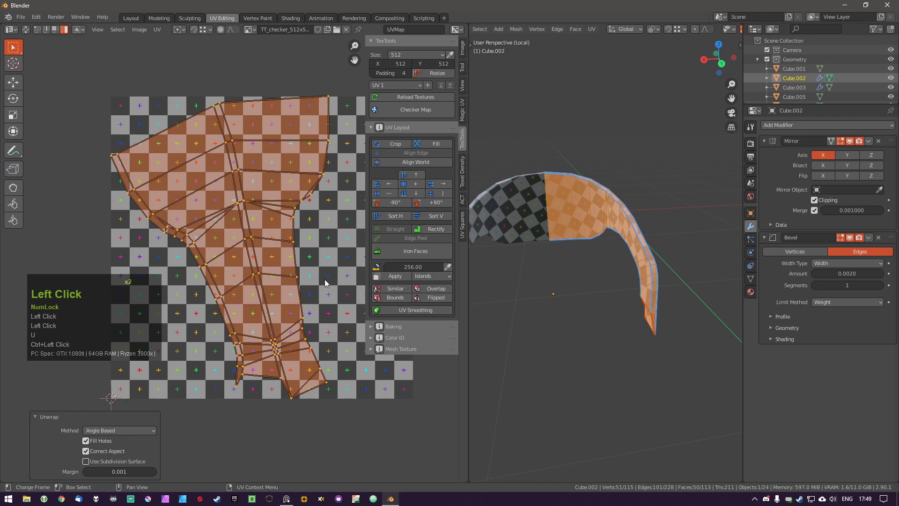
Rotate the angle-based UV island by -65° and move it about 0.087 along X over the checker image.
key("r")
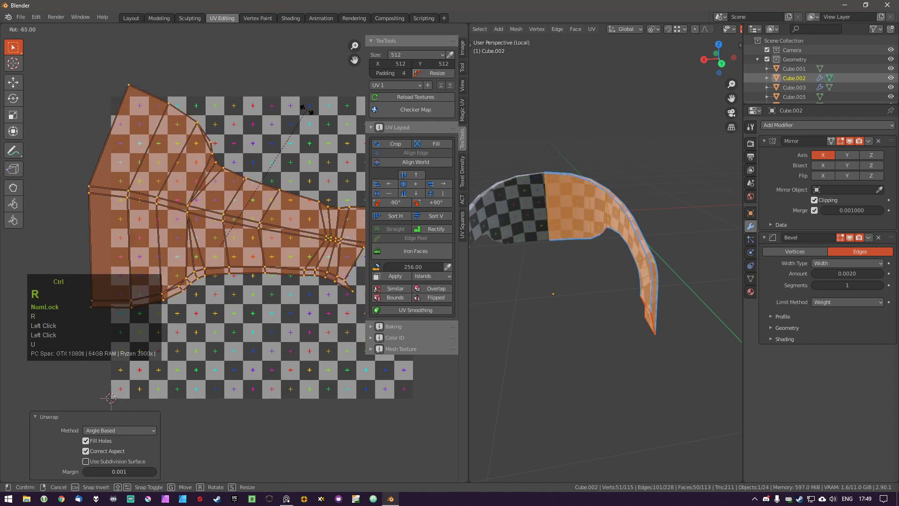
left_click(306, 110, "ctrl")
middle_click_drag(252, 192, 170, 213, "shift")
key("g")
middle_click(193, 213)
left_click(197, 214)
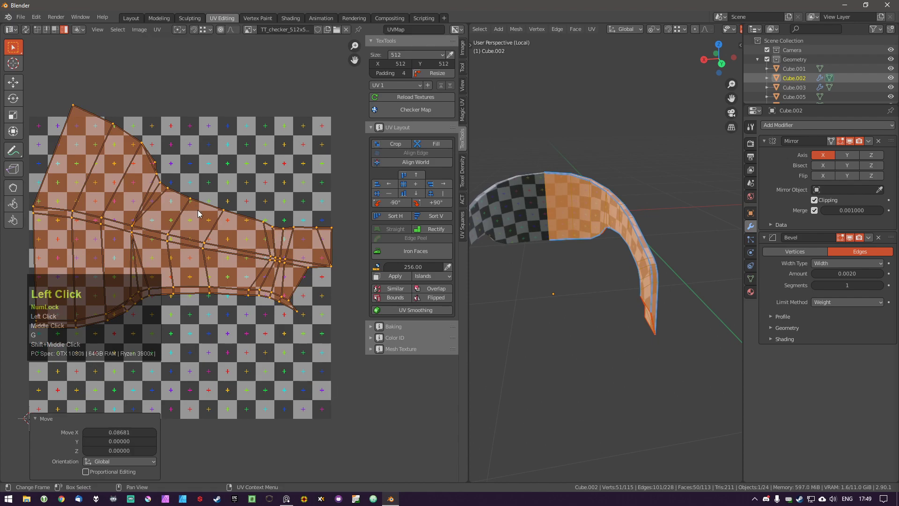
Inspect the checker pattern on the outside of the backrest and unwrap the part again.
middle_click_drag(616, 277, 513, 292)
scroll(652, 257, "up", 2)
scroll(616, 293, "down", 3)
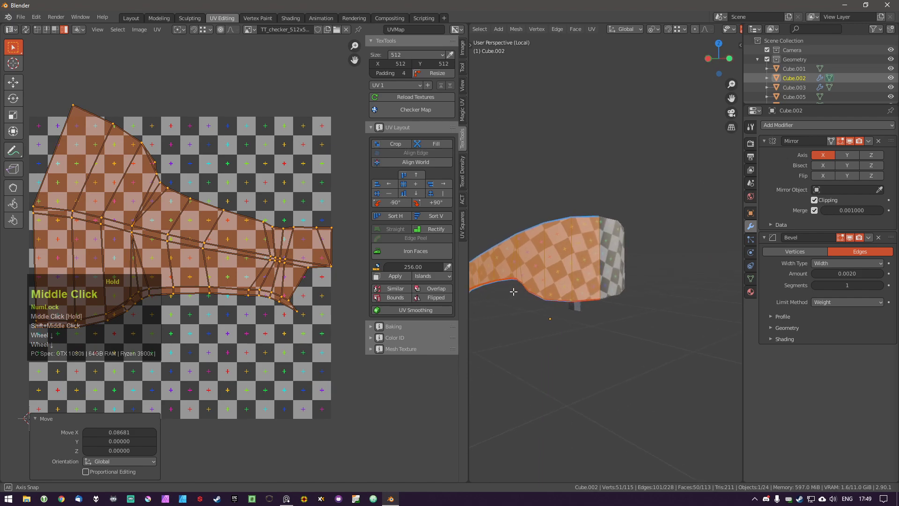
key("a")
middle_click_drag(577, 303, 631, 267)
key("a")
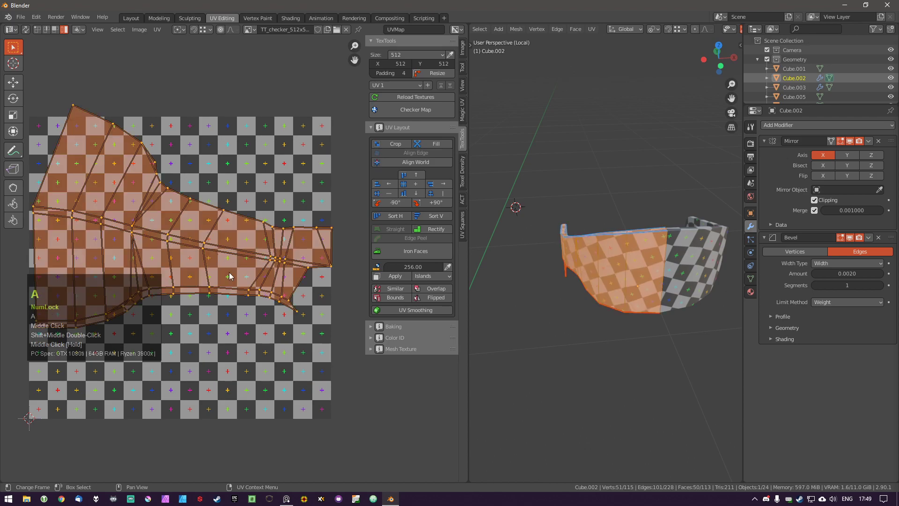
key("u")
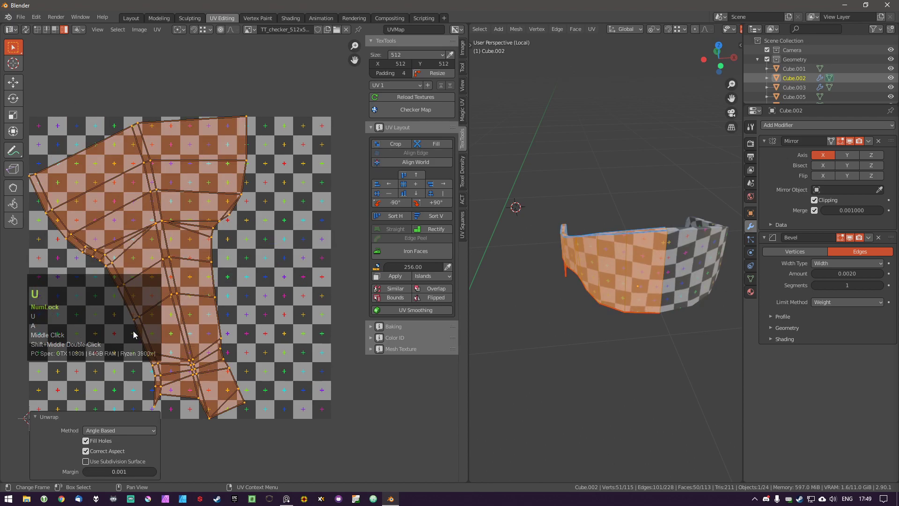
Try marking a seam on three edges along the backrest's top rim and unwrapping the linked part.
key("alt+a")
key("Tab")
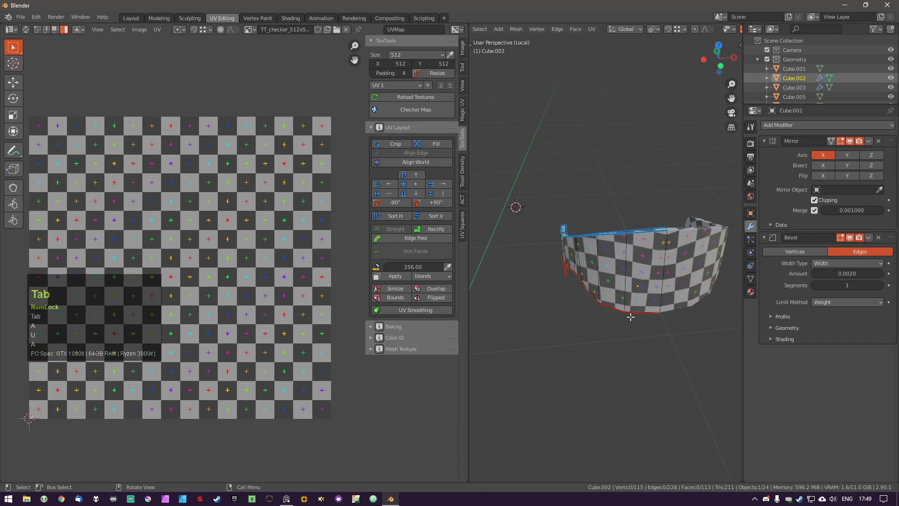
middle_click_drag(614, 266, 646, 303)
key("ctrl+e")
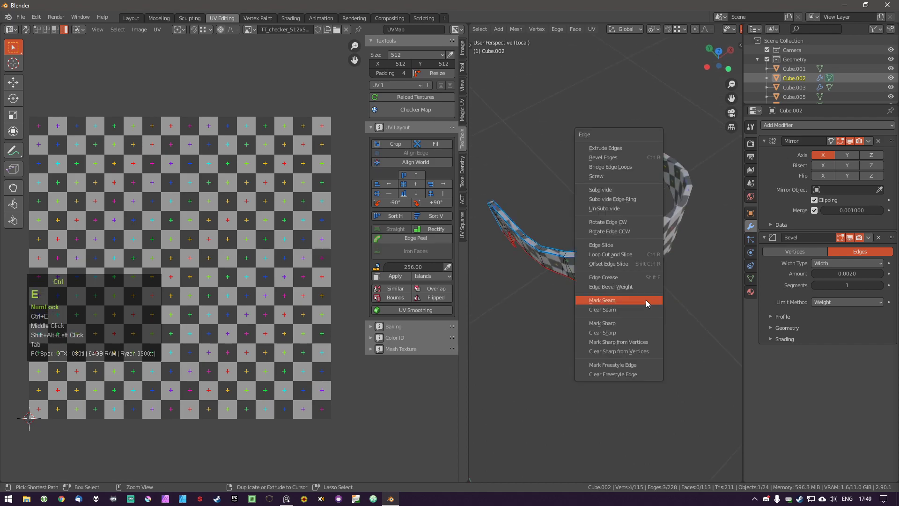
left_click(627, 300)
key("a")
key("l")
key("u")
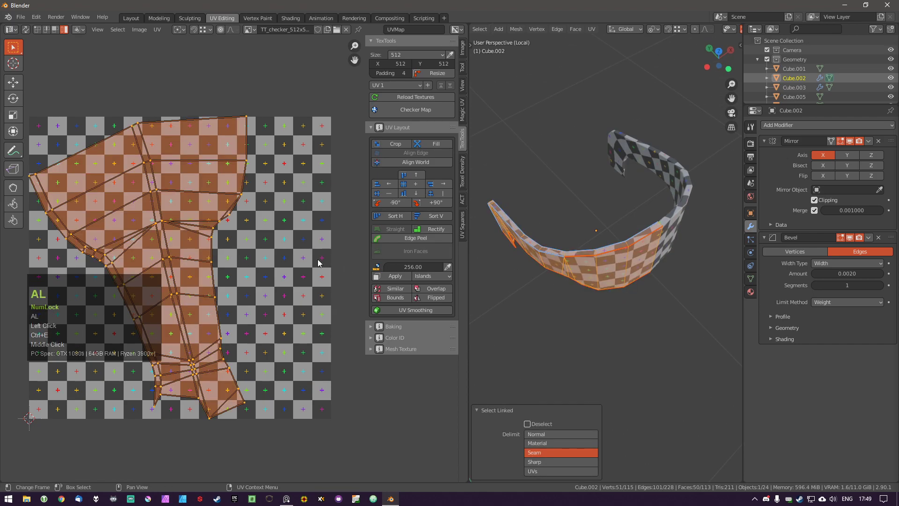
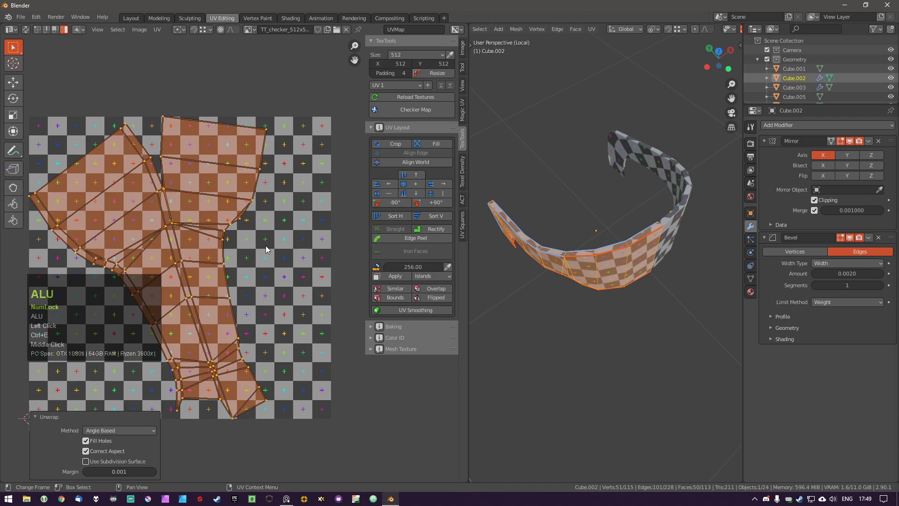
key("alt+a")
Mark a seam along the edge path from the armrest's front end to the middle of the backrest.
scroll(611, 245, "up", 3)
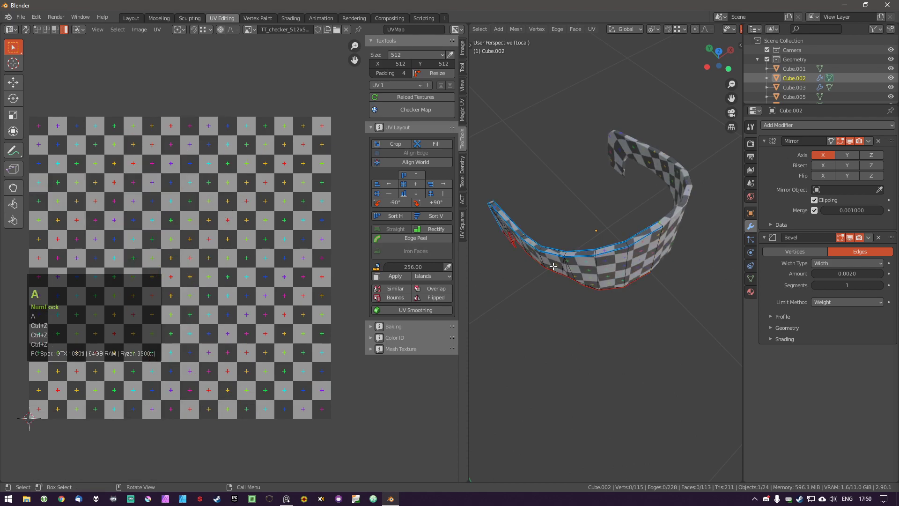
mouse_move(611, 245)
middle_mouse_down()
mouse_move(576, 273)
mouse_move(623, 245)
middle_mouse_up()
middle_click_drag(577, 279, 642, 263, "shift")
scroll(590, 283, "up", 2)
middle_click_drag(590, 283, 576, 381)
scroll(612, 306, "down", 2)
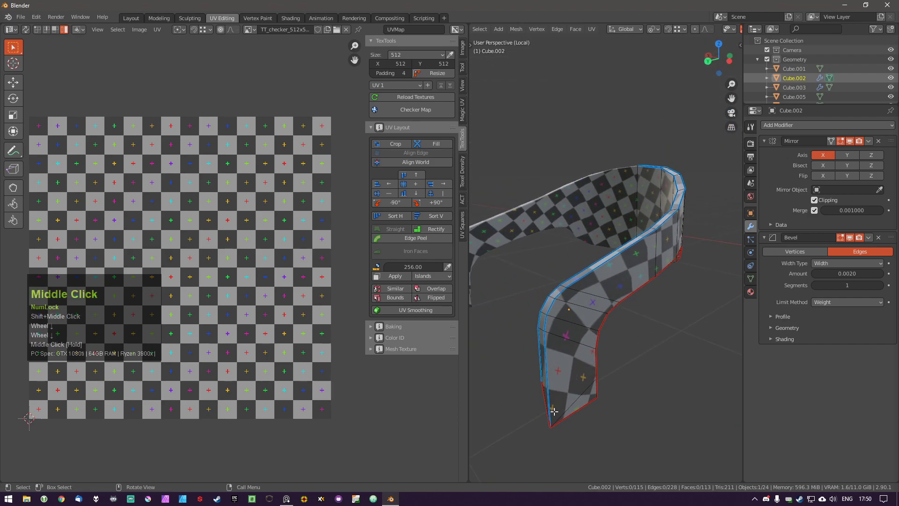
middle_click_drag(554, 411, 652, 381)
left_click(566, 358)
middle_click_drag(524, 269, 550, 254)
left_click(552, 253, "ctrl")
key("ctrl+e")
left_click(557, 306)
Select the linked inner and outer sides of the backrest and armrest part and unwrap them.
key("alt+a")
key("l")
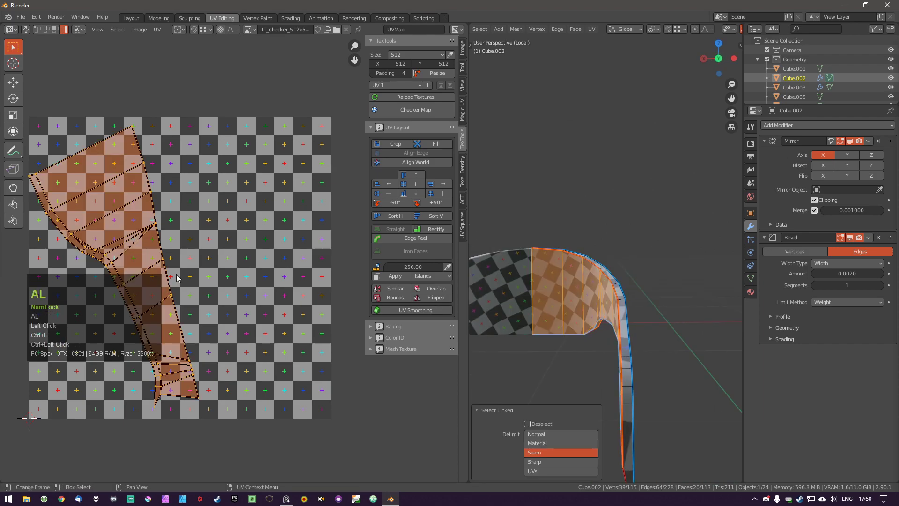
key("u")
middle_click_drag(626, 334, 570, 324)
key("l")
key("u")
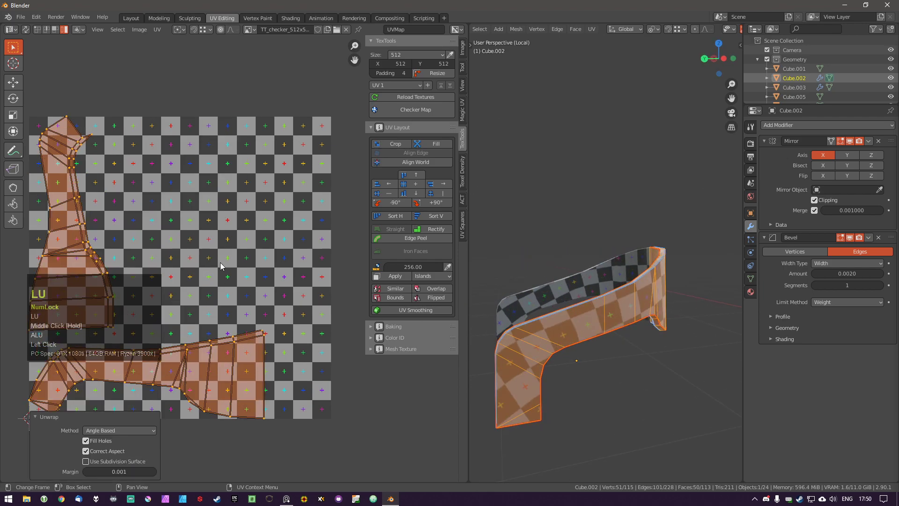
Try clearing the seam on the edges along the backrest's lower rim and unwrapping the linked part.
key("a")
key("a")
middle_click_drag(599, 323, 729, 244)
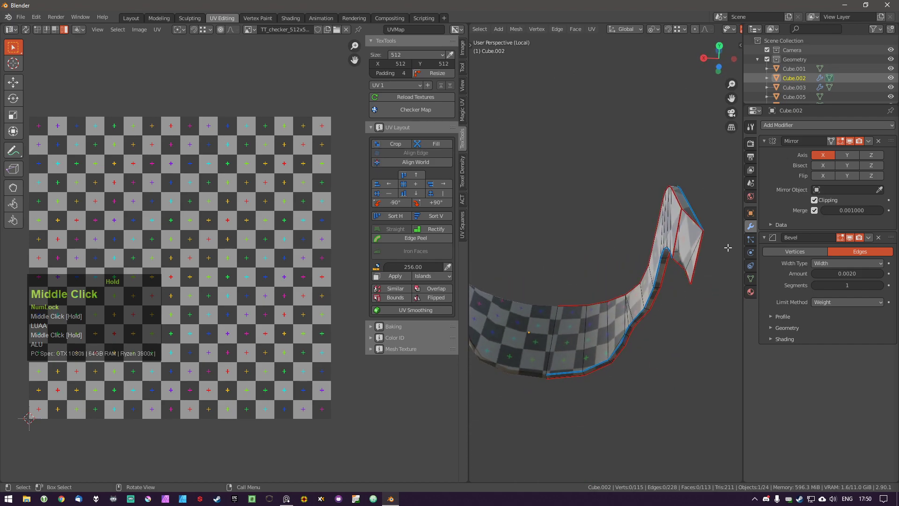
left_click(571, 380)
left_click(600, 375, "ctrl")
key("ctrl+e")
left_click(620, 397)
key("a")
key("l")
key("u")
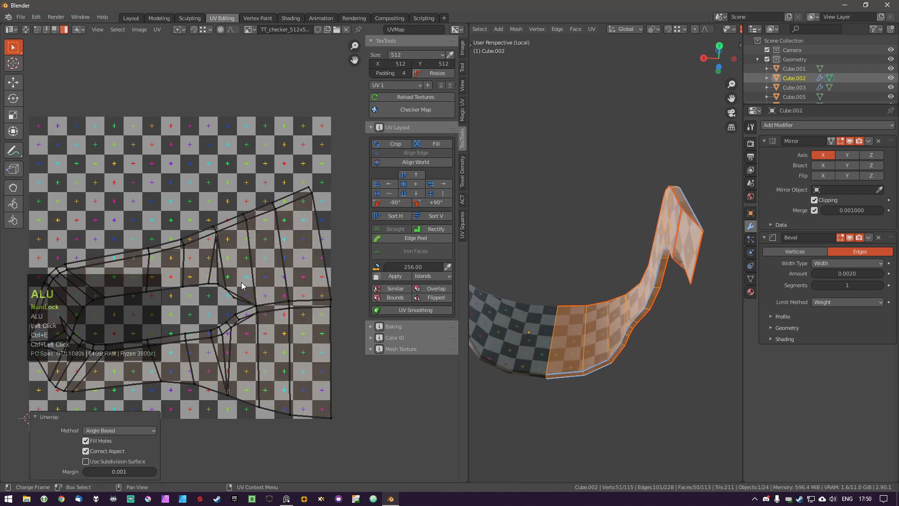
Rotate the resulting backrest UV island, inspect the model, and undo the rotation, unwrap and lower rim seam change.
key("a")
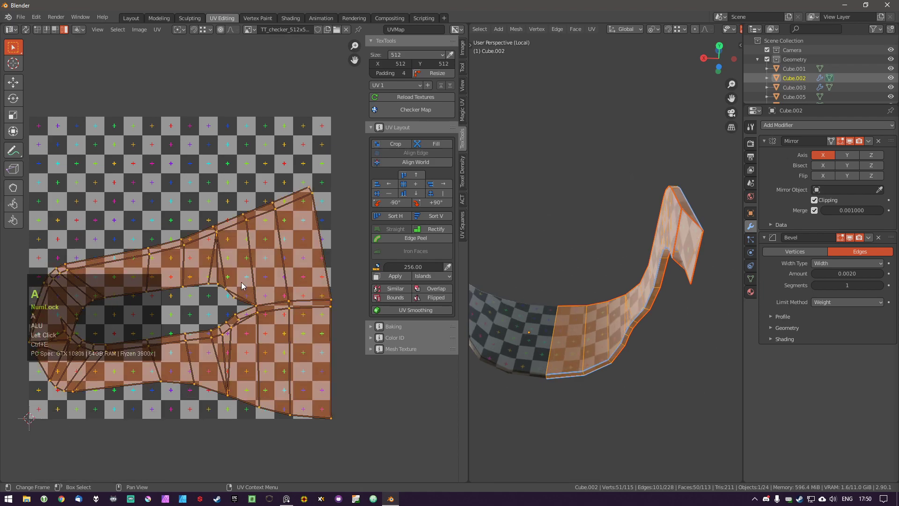
key("r")
left_click(213, 220, "ctrl")
key("a")
middle_click_drag(602, 359, 609, 328)
key("ctrl+z")
key("ctrl+z")
key("ctrl+z")
key("ctrl+z")
key("a")
key("ctrl+z")
Reveal the hidden seat faces, select all faces and unwrap the whole chair shell.
key("alt+h")
key("a")
key("a")
key("u")
key("u")
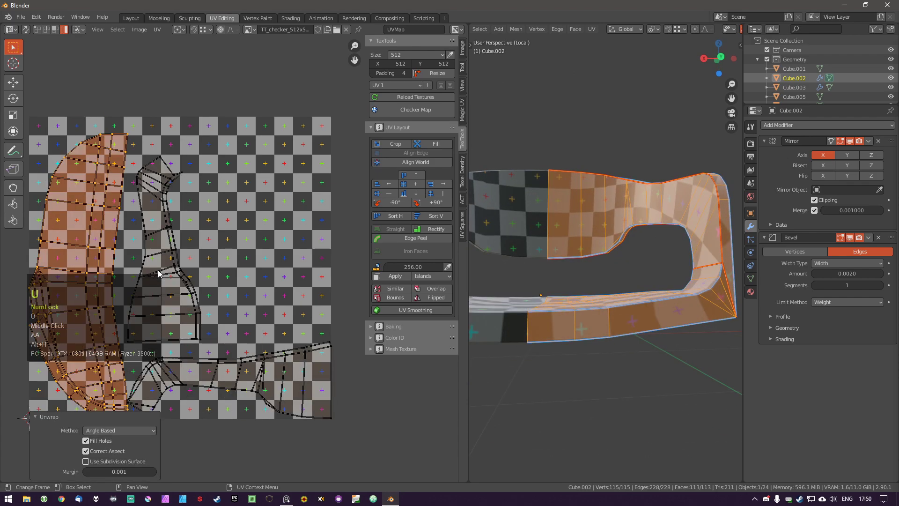
scroll(243, 286, "down", 2)
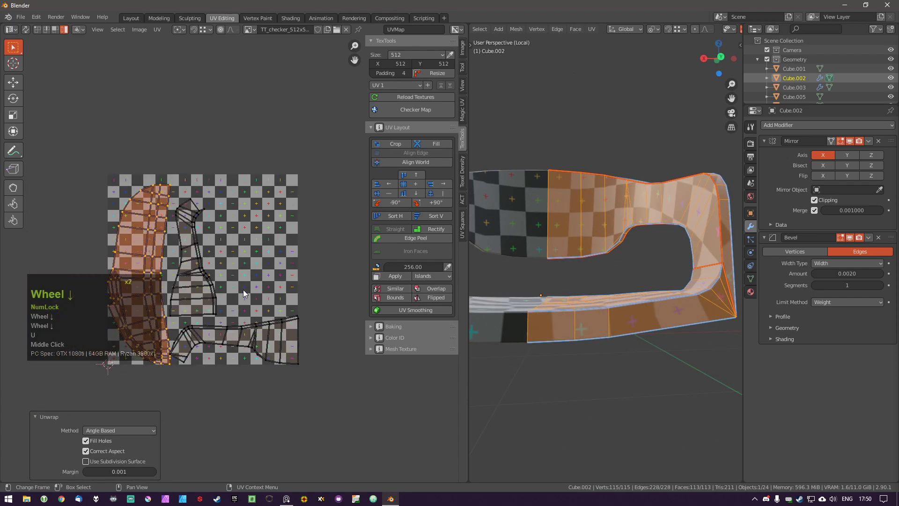
Rotate the horizontal backrest UV island by -85° and a further -5°, and place it in the UV square's upper-right corner.
key("a")
left_click(290, 328)
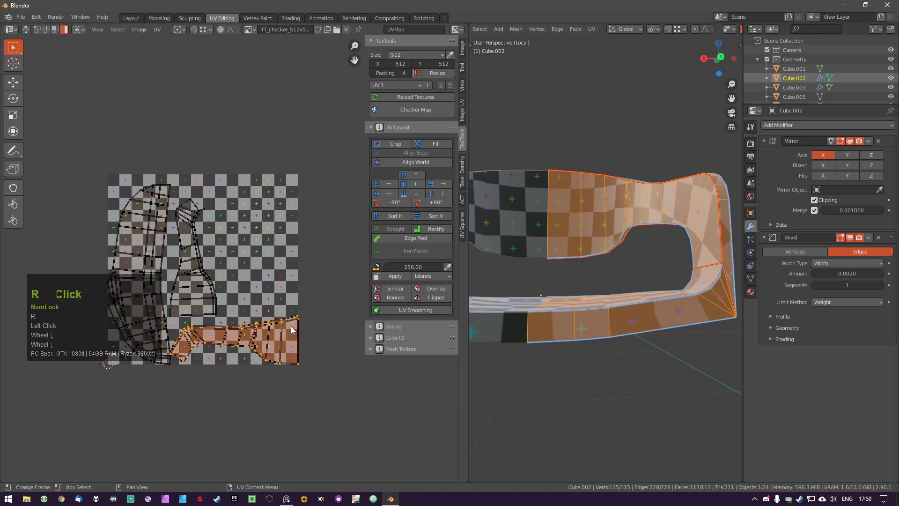
key("r")
left_click(220, 240, "ctrl")
key("g")
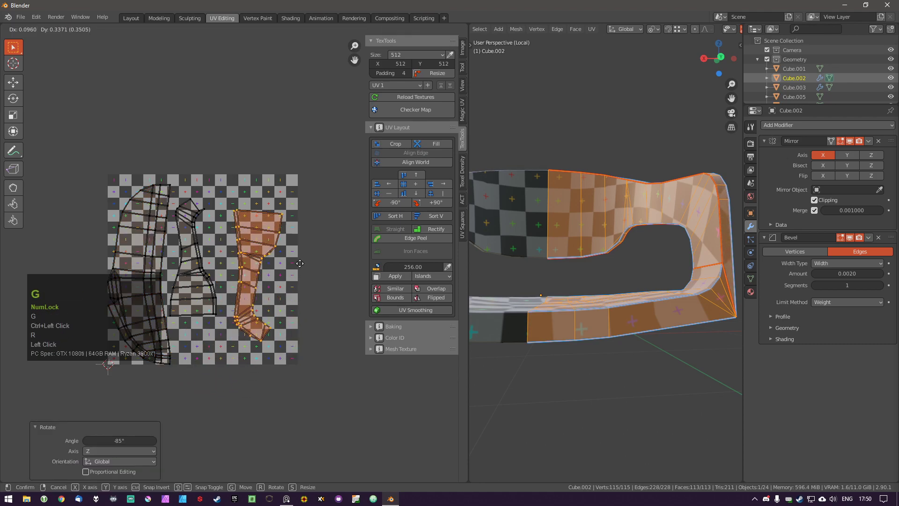
left_click(322, 238)
key("r")
left_click(323, 245, "ctrl")
key("g")
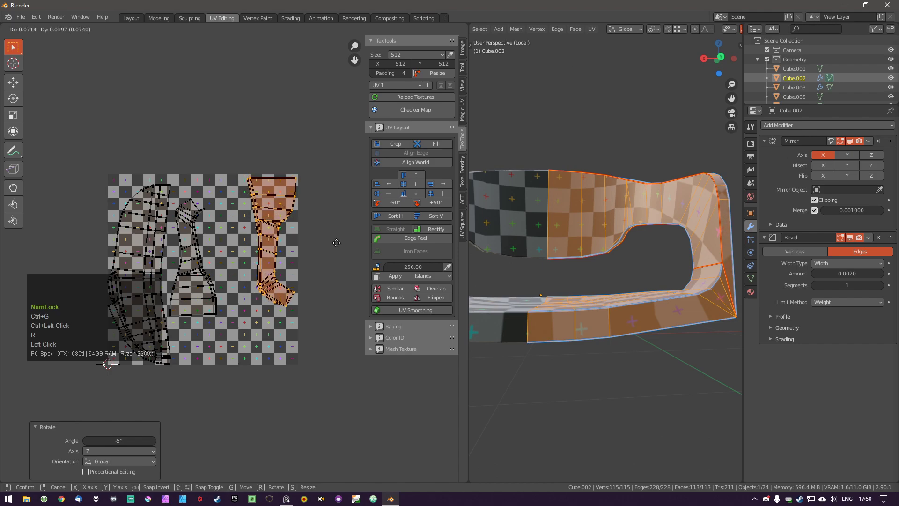
left_click(337, 240)
Rotate the other backrest UV island by 185° and move it about 0.123 in X and 0.121 in Y.
key("r")
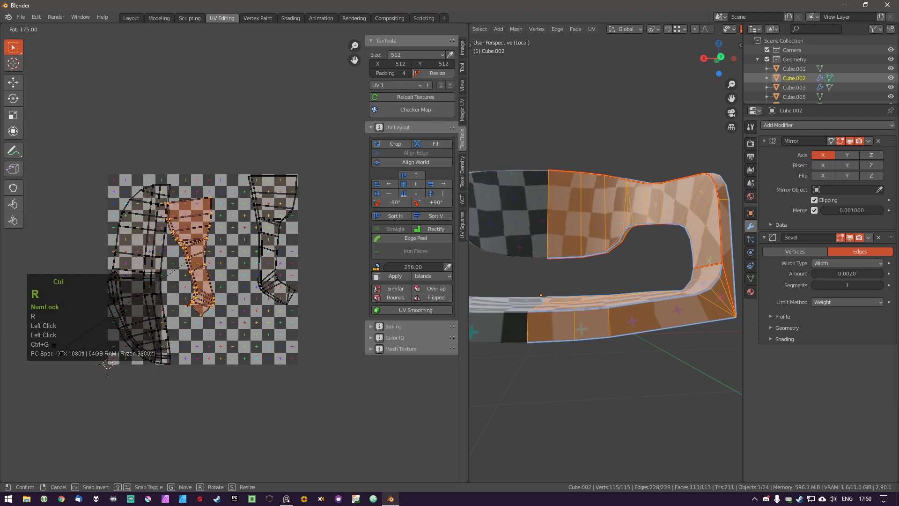
left_click(237, 333, "ctrl")
key("g")
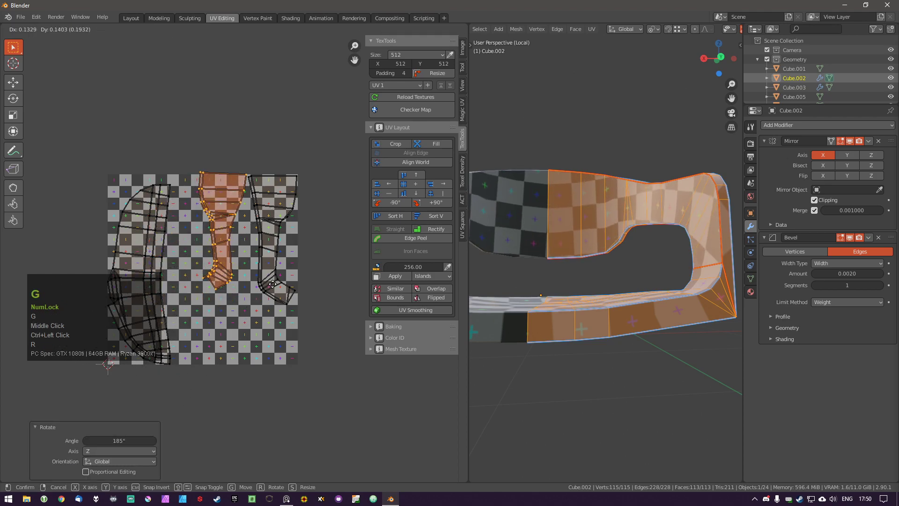
left_click(269, 288)
key("r")
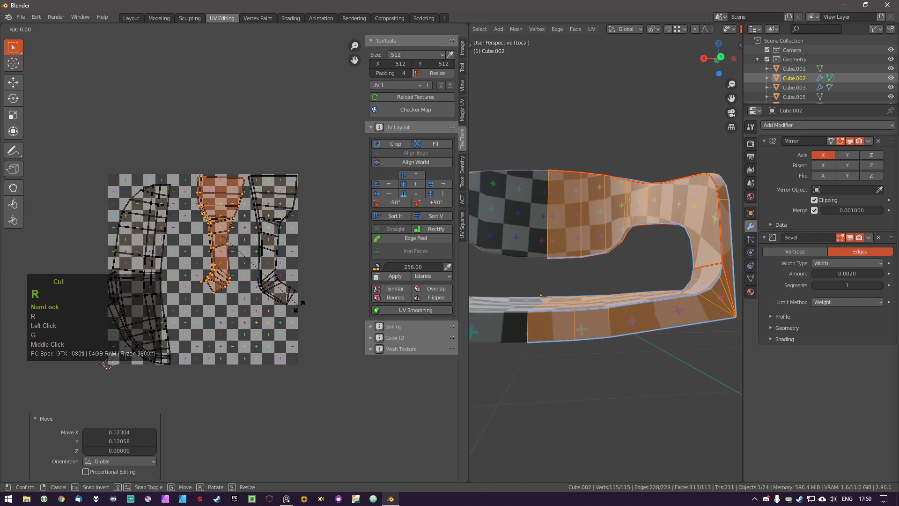
right_click(299, 302)
Inspect the checker pattern across the seat, backrest and armrest of the chair shell.
middle_click_drag(594, 262, 606, 279)
key("a")
key("a")
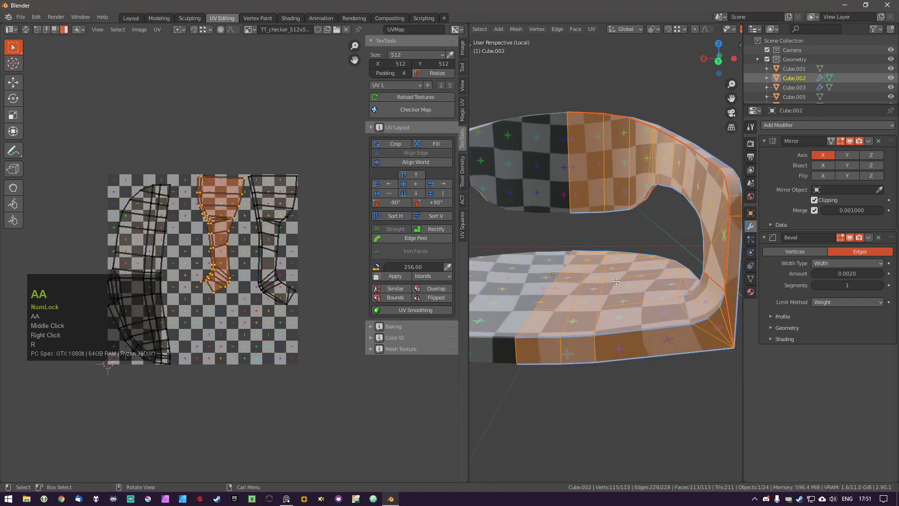
Unwrap all faces of the half chair shell again, return to Object Mode and save the file.
key("u")
left_click(220, 243)
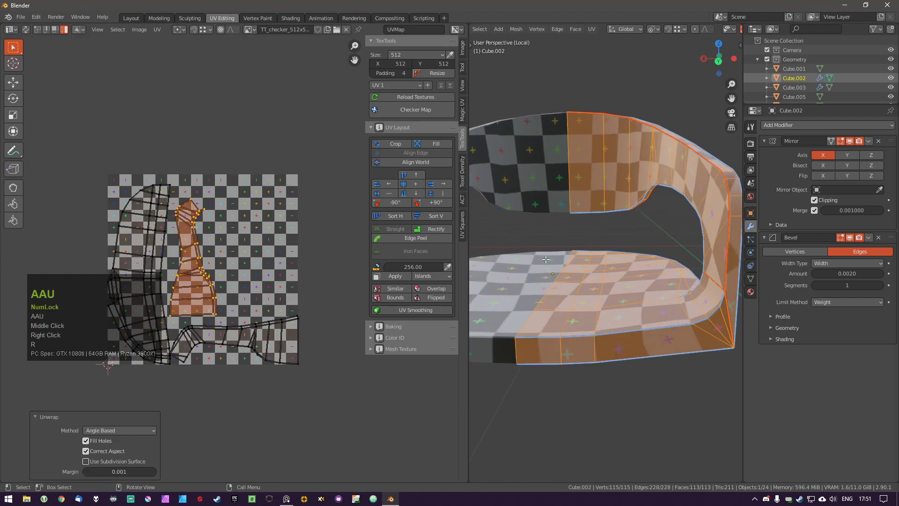
key("a")
middle_click_drag(609, 276, 620, 280)
scroll(621, 280, "down", 2)
key("Tab")
middle_click_drag(613, 238, 630, 237)
mouse_move(630, 236)
middle_mouse_down()
mouse_move(648, 235)
mouse_move(616, 244)
middle_mouse_up()
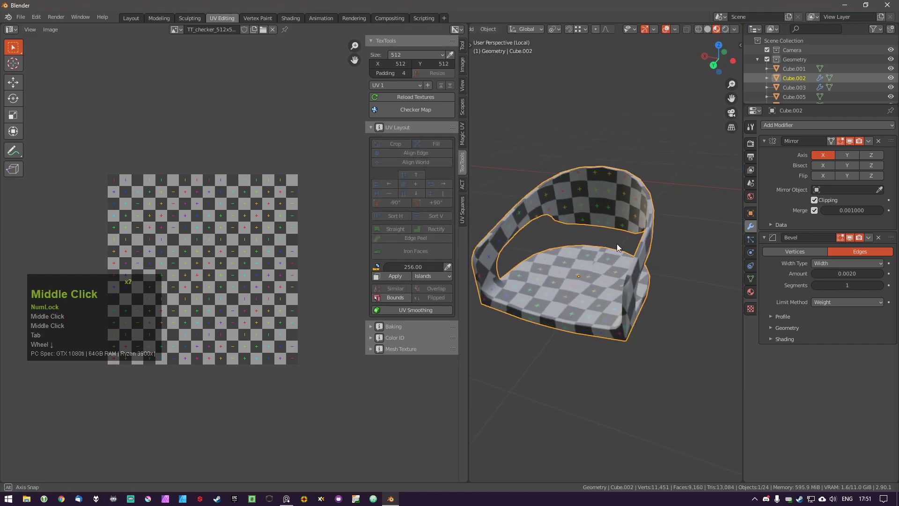
key("ctrl+s")
right_click(616, 243)
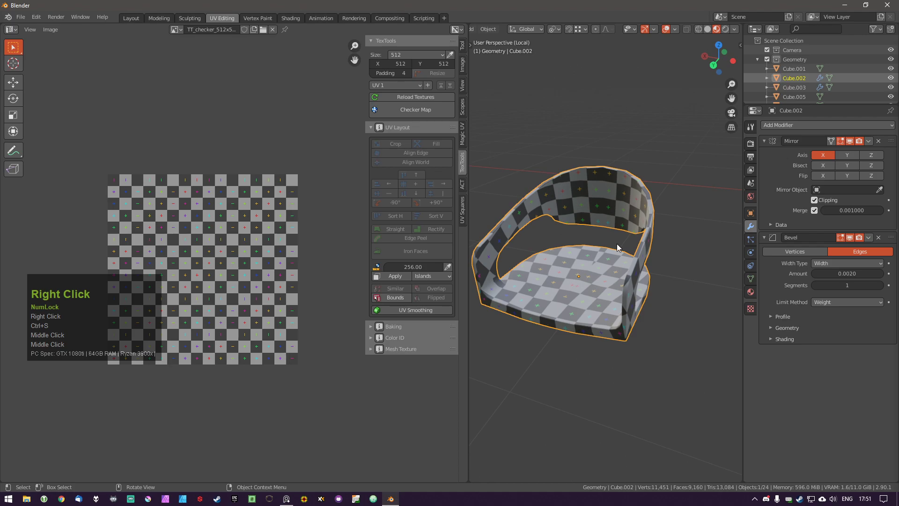
Duplicate the chair shell in place, rename the copy Chair_backup and hide it.
key("shift+d")
right_click(622, 265)
key("F2")
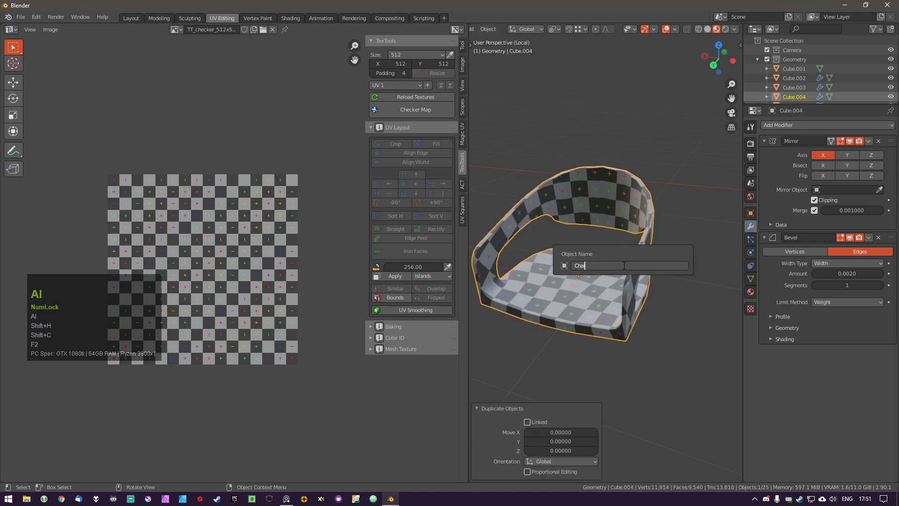
type("Chair_backup")
key("Return")
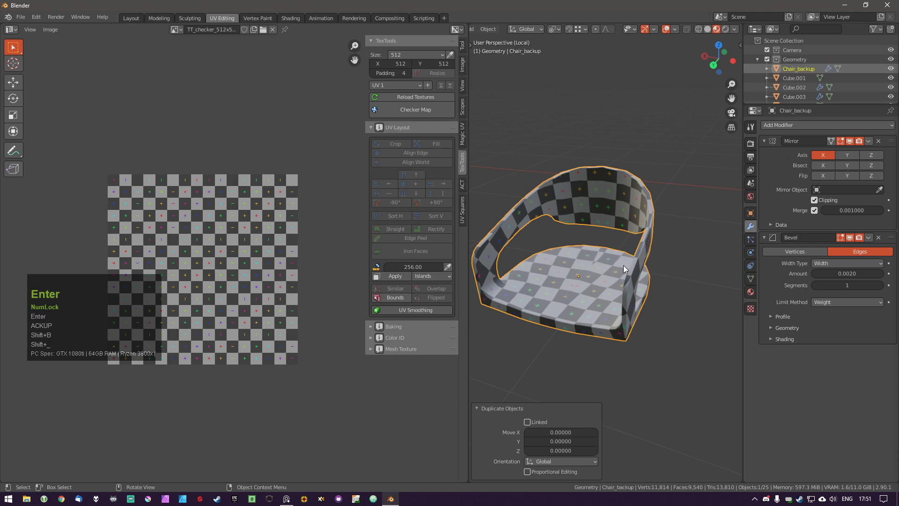
key("h")
Rename the original chair shell object as denis3d_loftstyle_chair.
left_click(617, 275)
key("F2")
type("denis3d_lo")
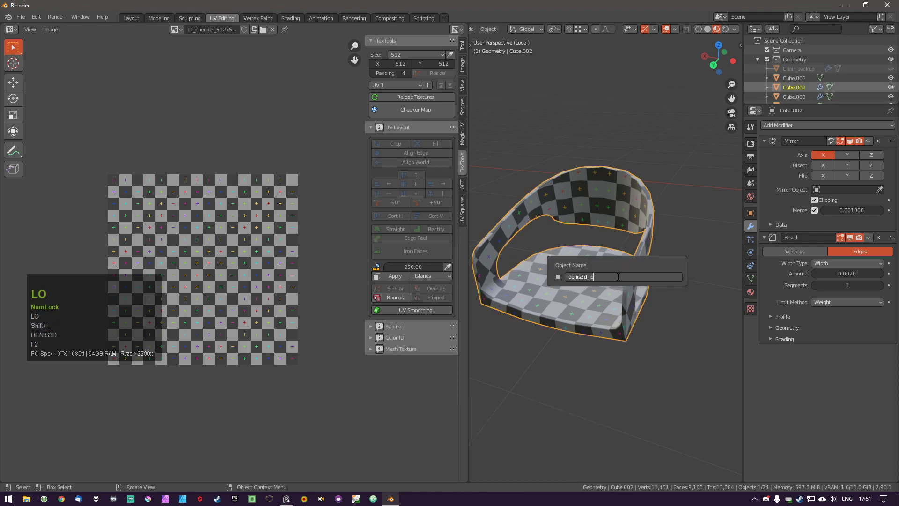
type("ftstyle_chair")
key("Return")
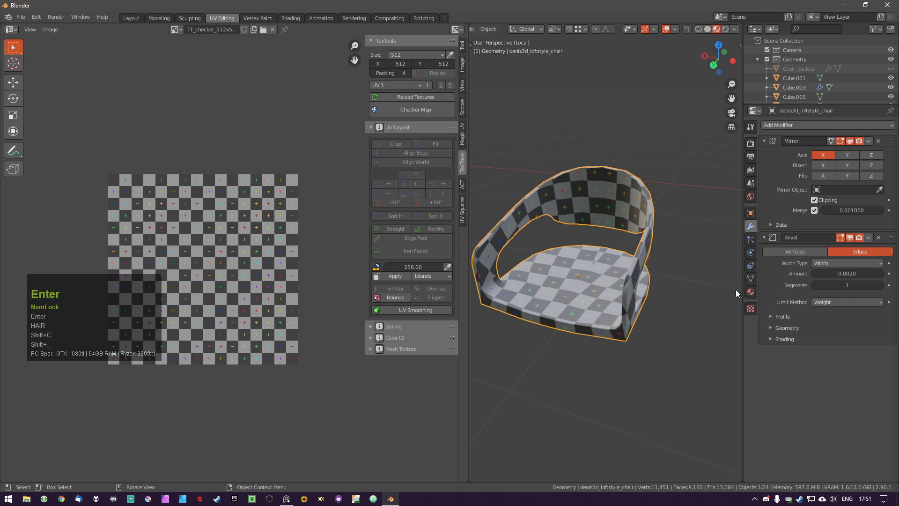
Apply the Mirror modifier to the chair shell and open the mesh in Edit Mode with nothing selected.
left_click(867, 141)
left_click(849, 152)
key("Tab")
key("a")
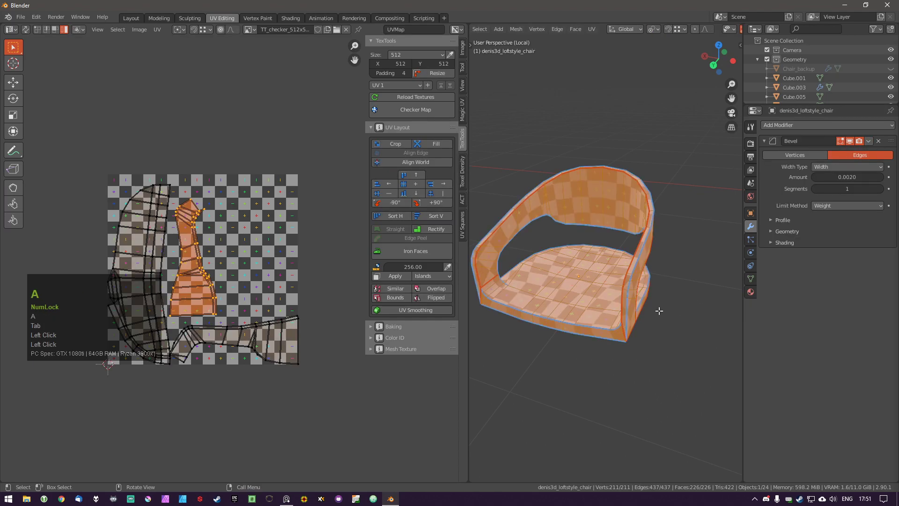
key("a")
Select all faces of the full chair shell and unwrap them with the Conformal method.
middle_click_drag(564, 274, 591, 185)
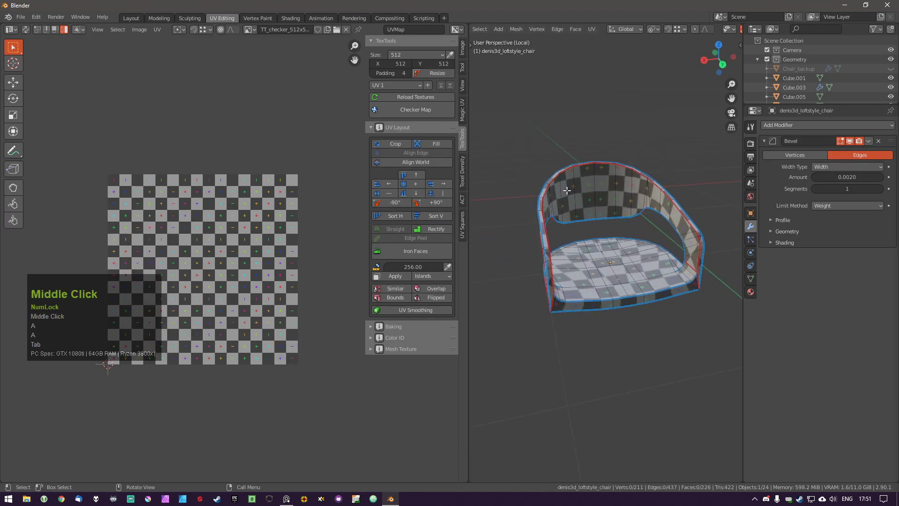
middle_click_drag(546, 215, 632, 278)
key("a")
key("u")
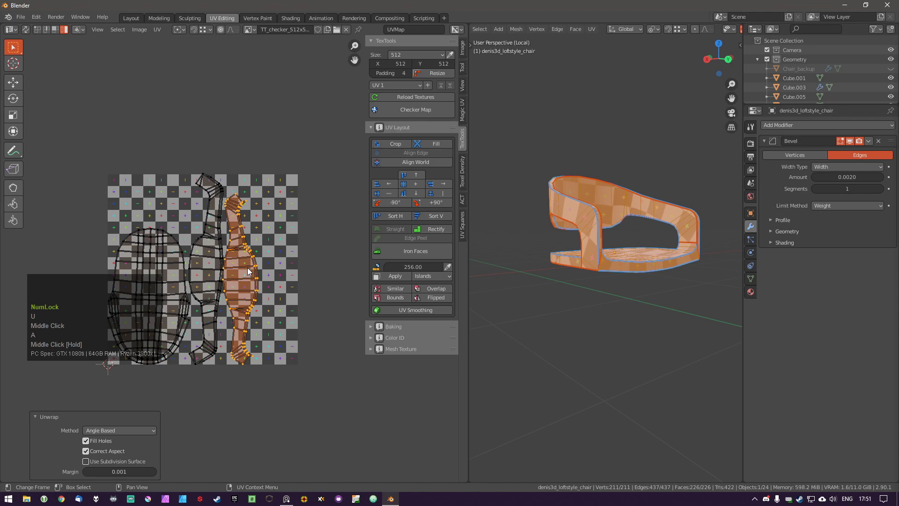
key("a")
key("a")
key("u")
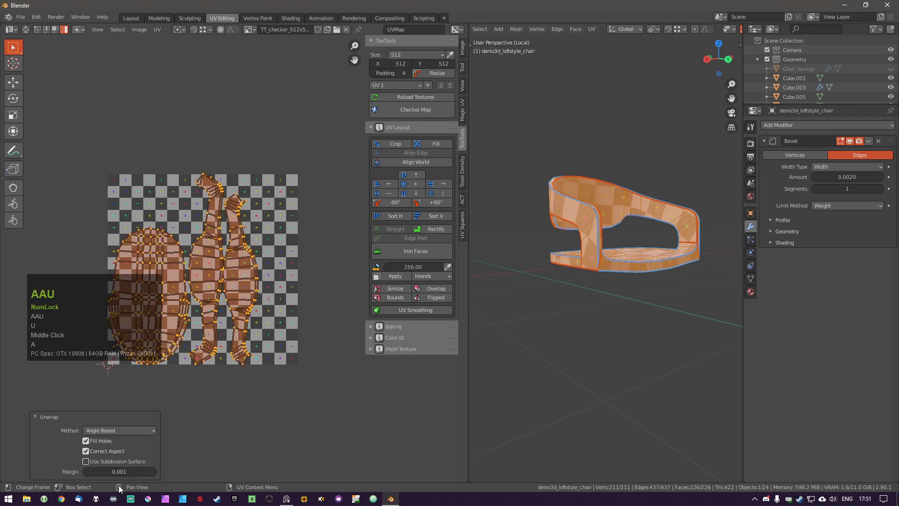
left_click(111, 432)
left_click(99, 451)
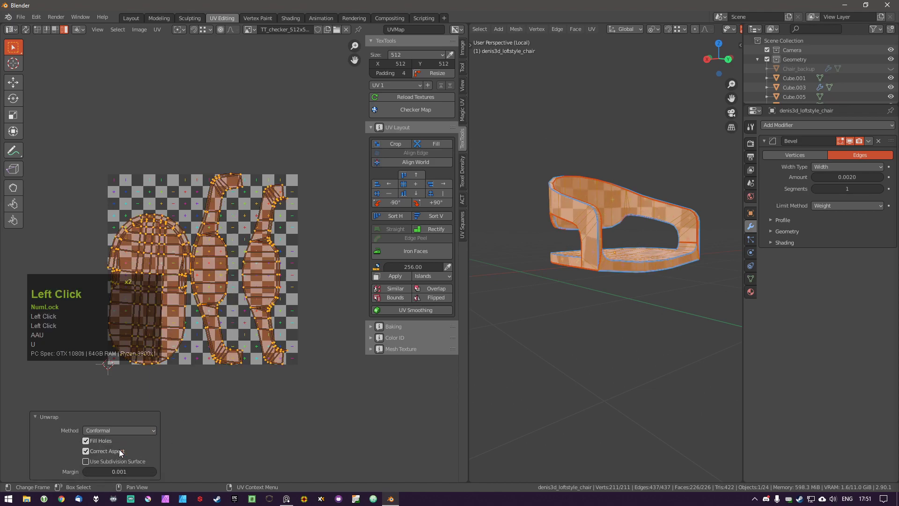
left_click(184, 277)
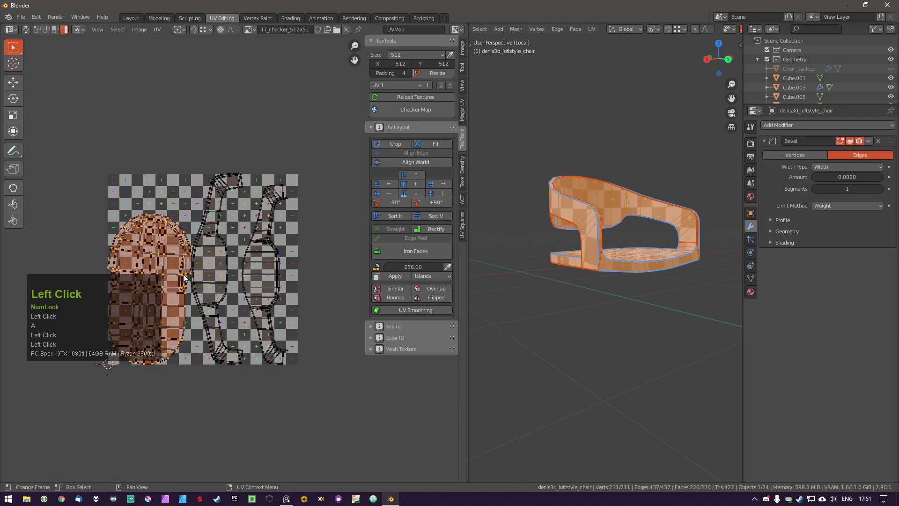
key("r")
right_click(281, 297)
key("a")
key("a")
middle_click_drag(590, 288, 629, 273)
Try texel densities of 5.12 and 2.56 px/cm on all UV islands of the chair shell.
key("a")
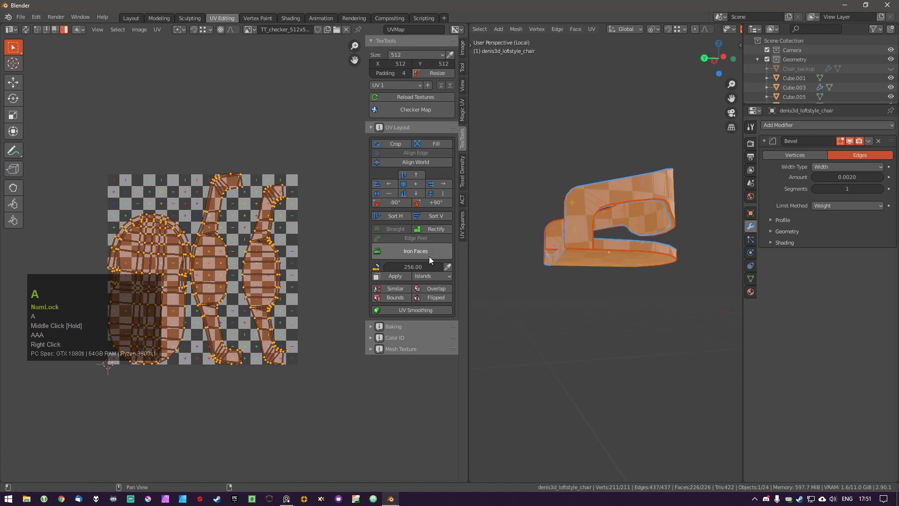
left_click(463, 201)
left_click(463, 205)
left_click(463, 183)
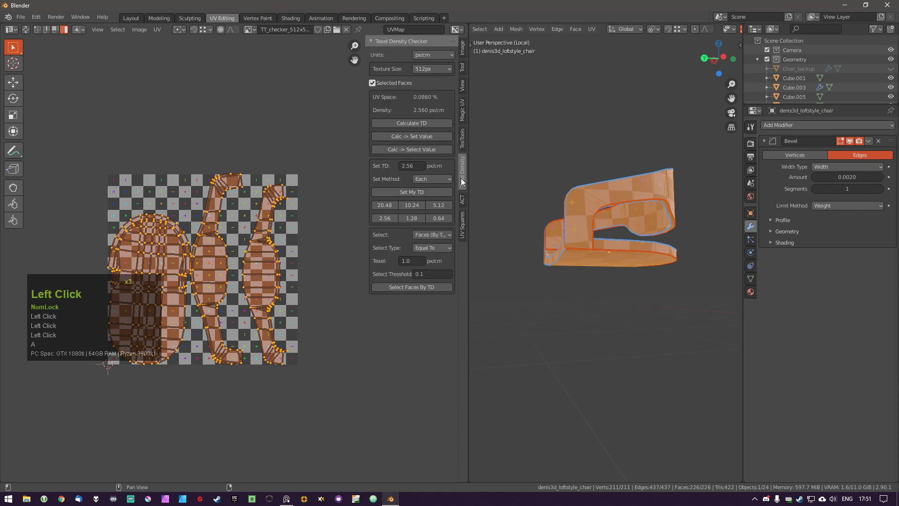
left_click(387, 218)
left_click(434, 204)
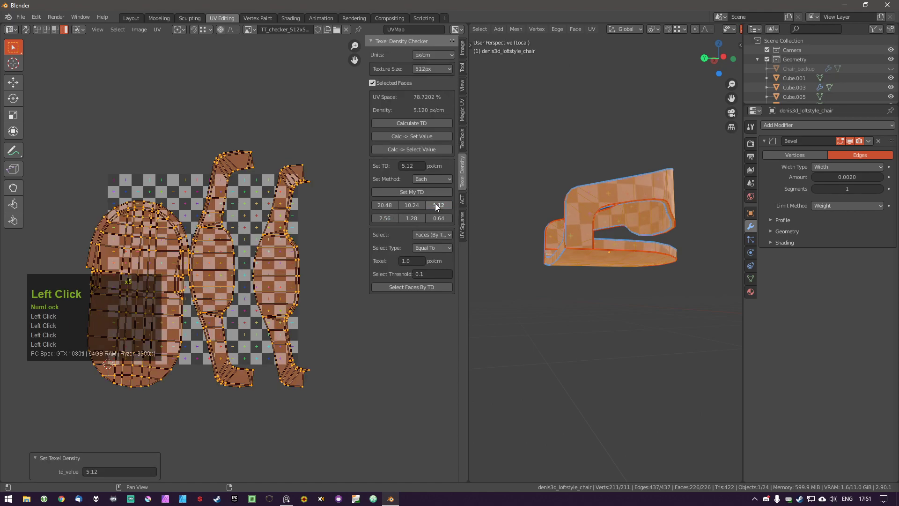
left_click(393, 218)
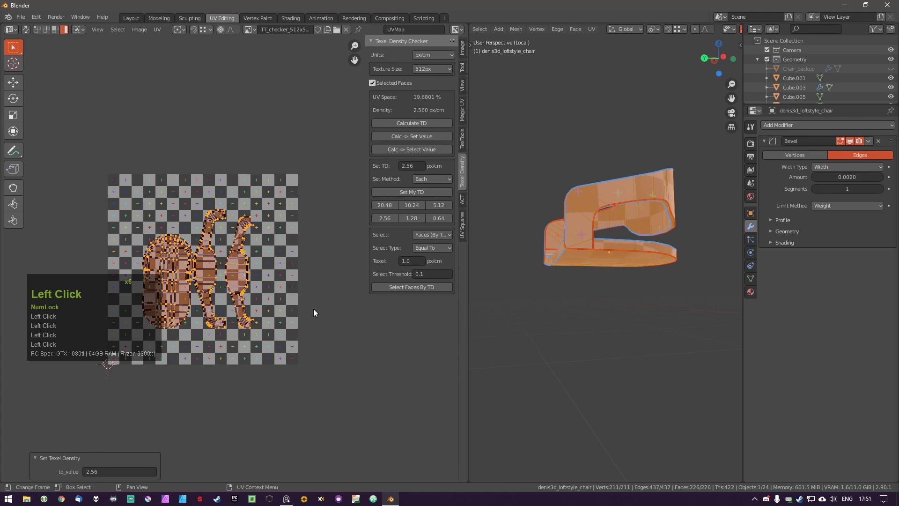
Unwrap the whole chair shell again with the Conformal method, then leave Edit Mode and local view.
key("u")
middle_click_drag(581, 319, 636, 335)
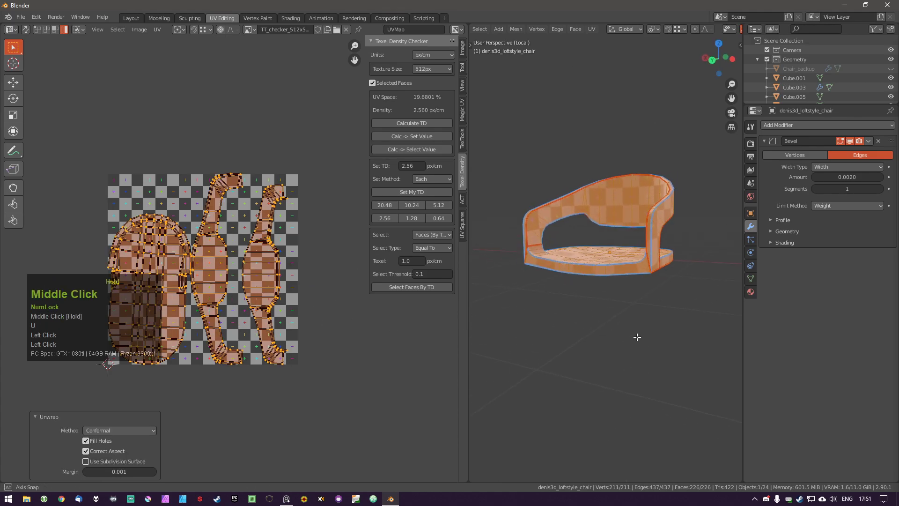
key("a")
key("Tab")
key("KP_Divide")
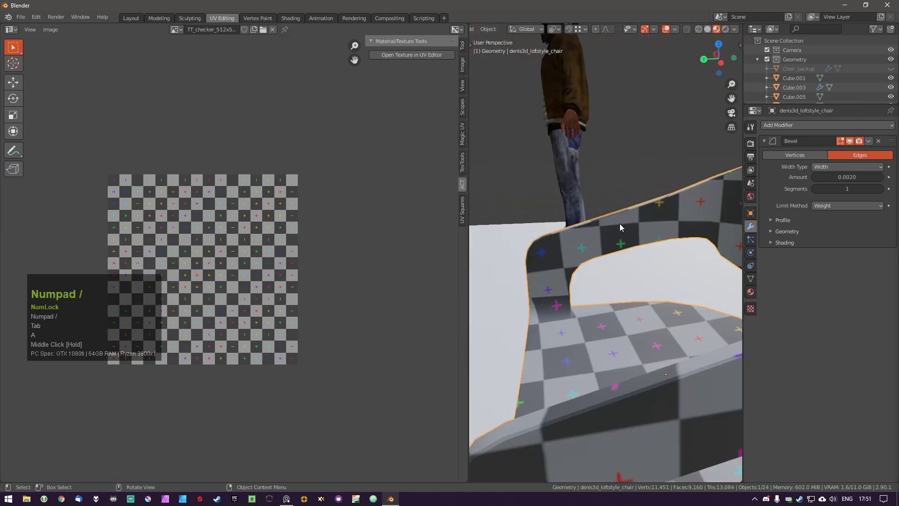
Select the chair's wooden legs object and remove both its material slots, Steel_Material and Wood_Material.
key("shift+grave")
key("s")
key("d")
left_click(605, 252)
key("a")
middle_click_drag(624, 267, 608, 289)
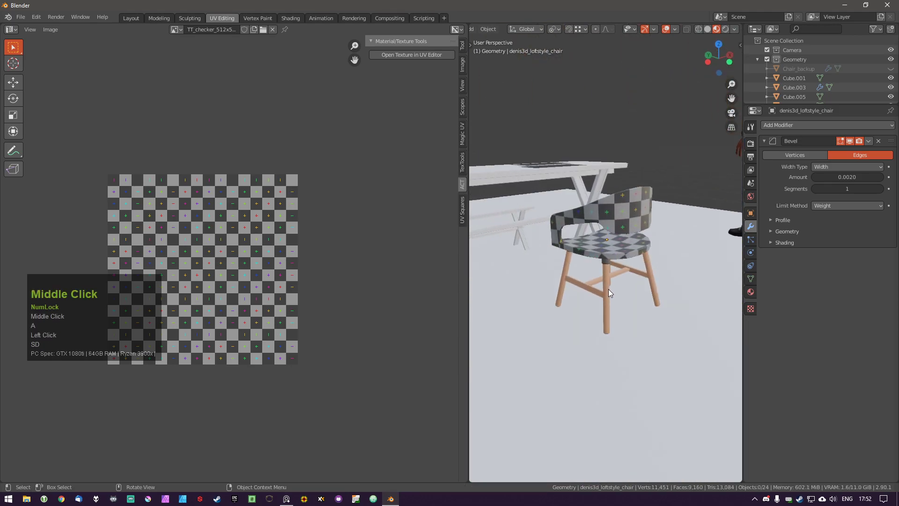
left_click(606, 278)
key("g")
right_click(601, 279)
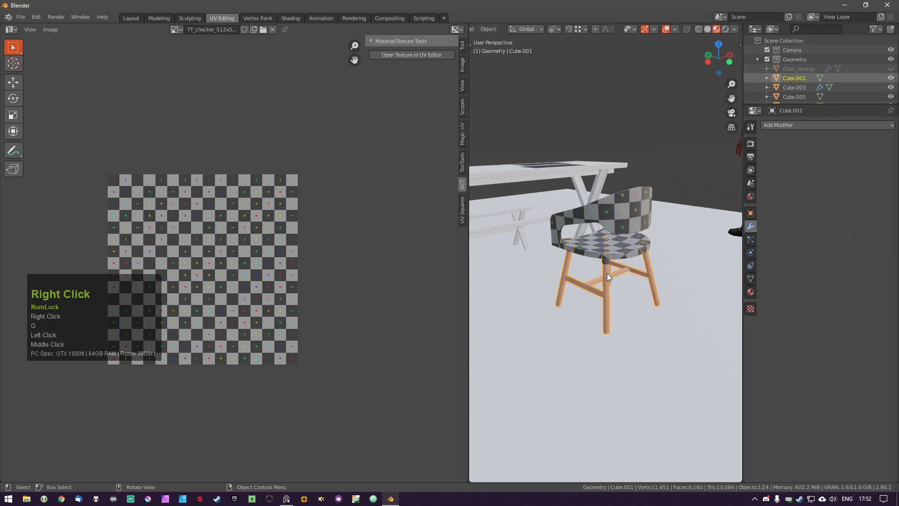
left_click(751, 292)
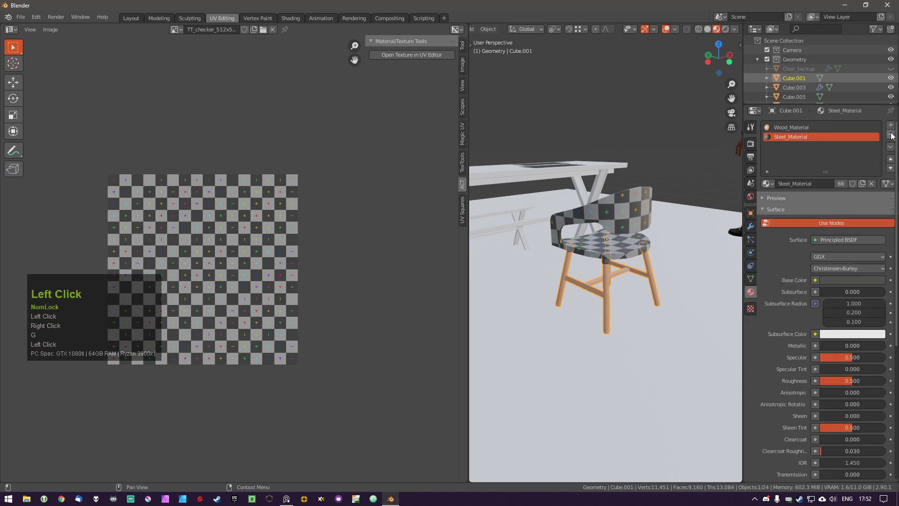
left_click(890, 135)
left_click(891, 135)
Select only the chair shell and show its modifier settings.
left_click(623, 257, "shift")
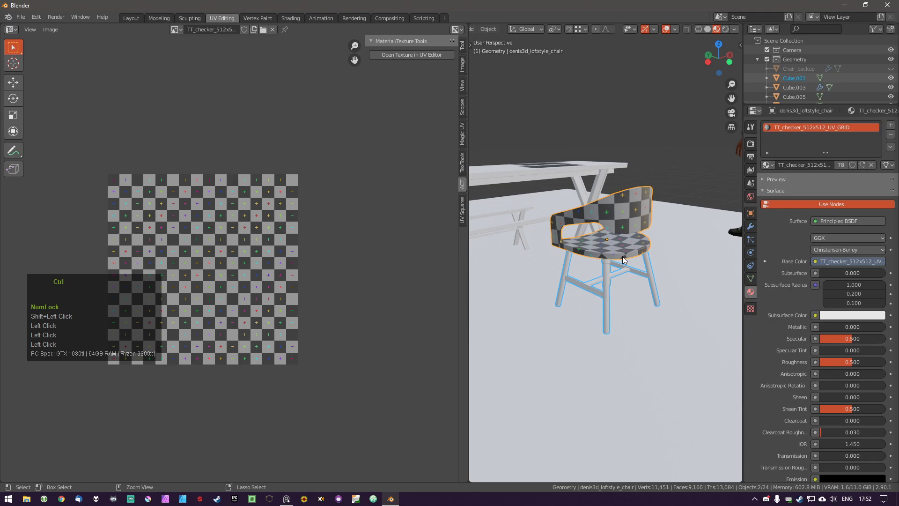
left_click(606, 279)
left_click(619, 243)
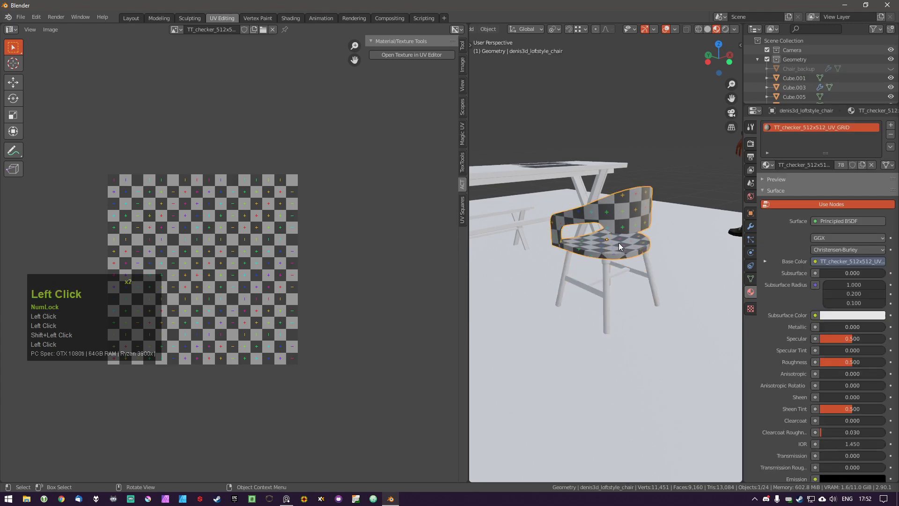
scroll(622, 237, "up", 2)
middle_click_drag(622, 237, 659, 255)
left_click(750, 227)
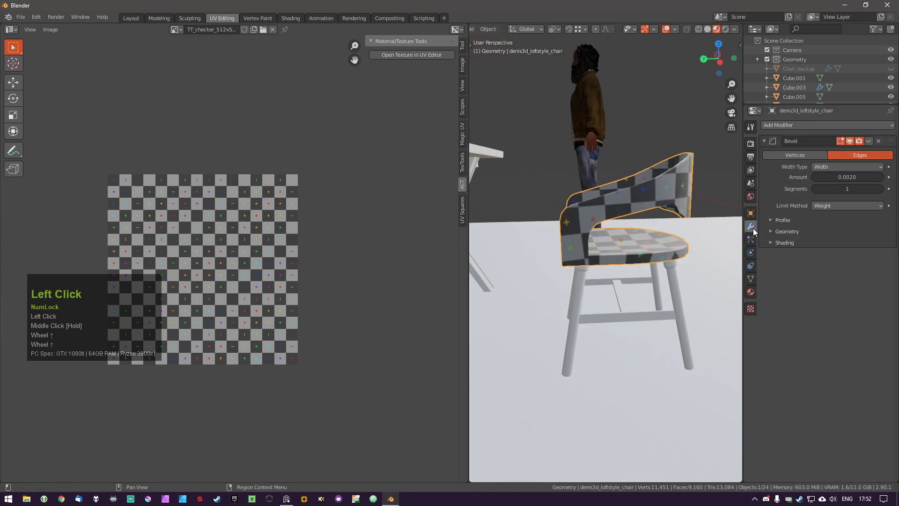
Try removing the Bevel modifier from the chair shell, then undo the removal.
middle_click_drag(638, 219, 651, 223)
key("shift+grave")
key("w")
key("w")
key("d")
key("w")
key("a")
key("w")
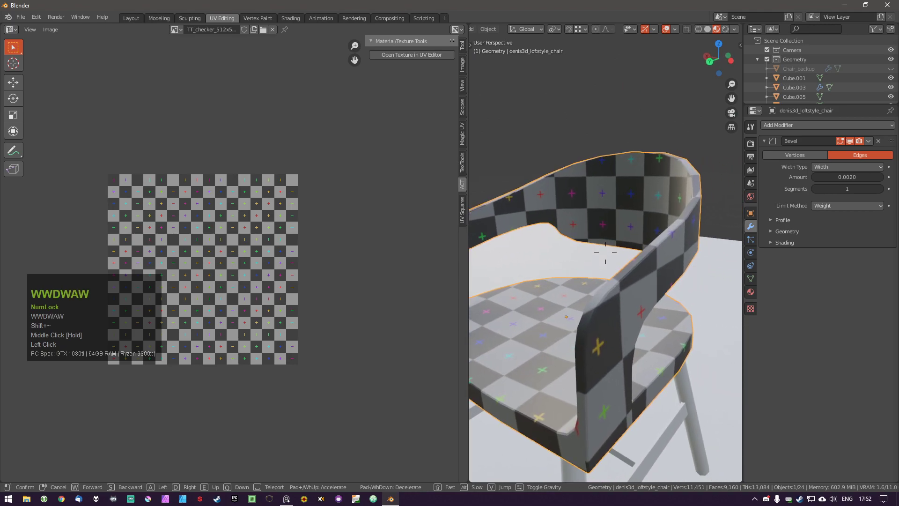
left_click(605, 253)
left_click(879, 144)
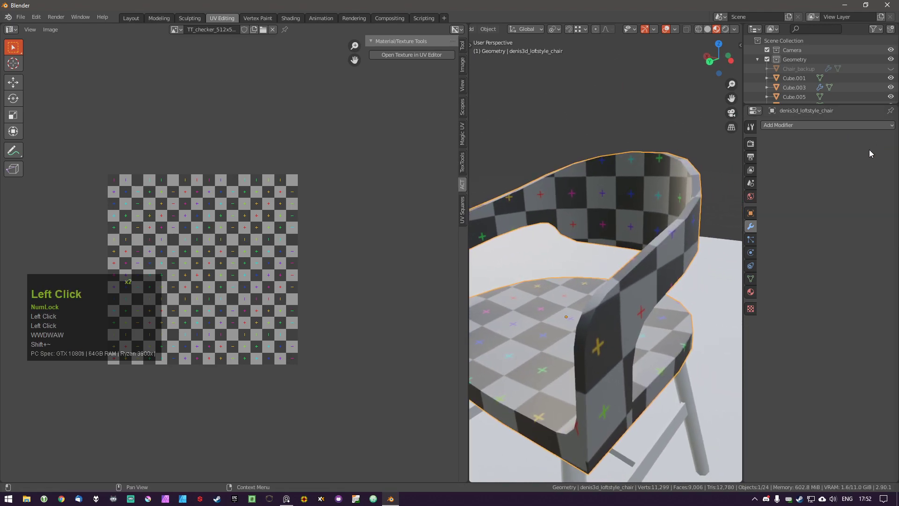
key("ctrl+z")
Join the chair legs into the denis3d_loftstyle_chair shell object.
middle_click_drag(640, 298, 614, 248, "shift")
left_click(584, 426)
left_click(603, 271, "shift")
key("ctrl+j")
key("a")
left_click(591, 398)
right_click(575, 361)
left_click(579, 264)
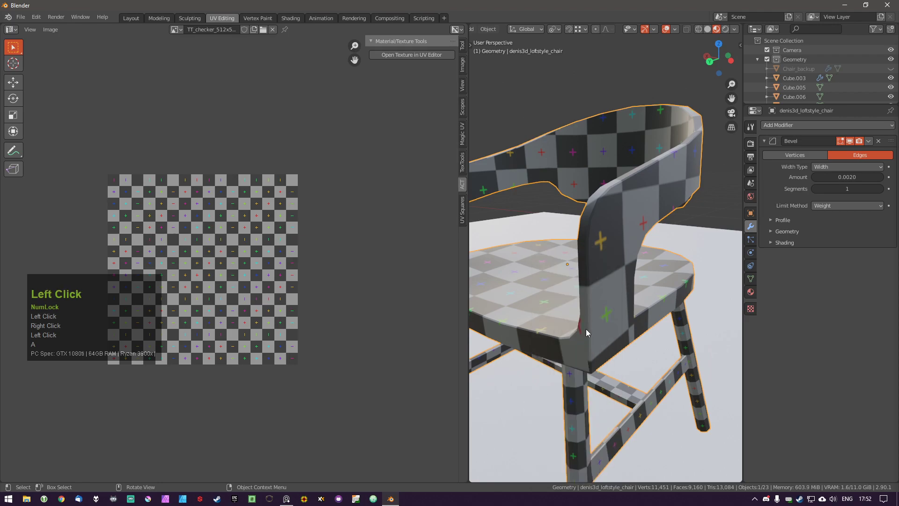
Set the joined chair's Auto Smooth normals angle to 60° and deselect everything.
middle_click_drag(586, 328, 585, 321, "shift")
left_click(575, 345)
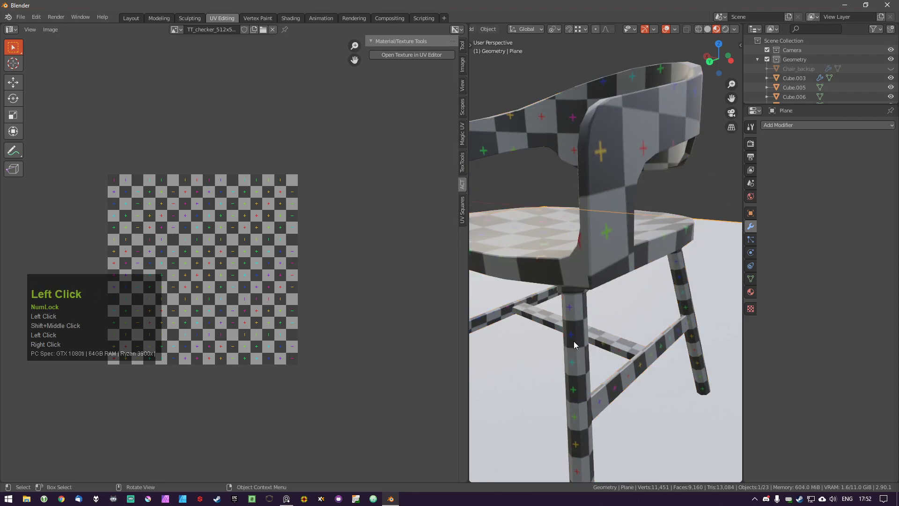
left_click(667, 243)
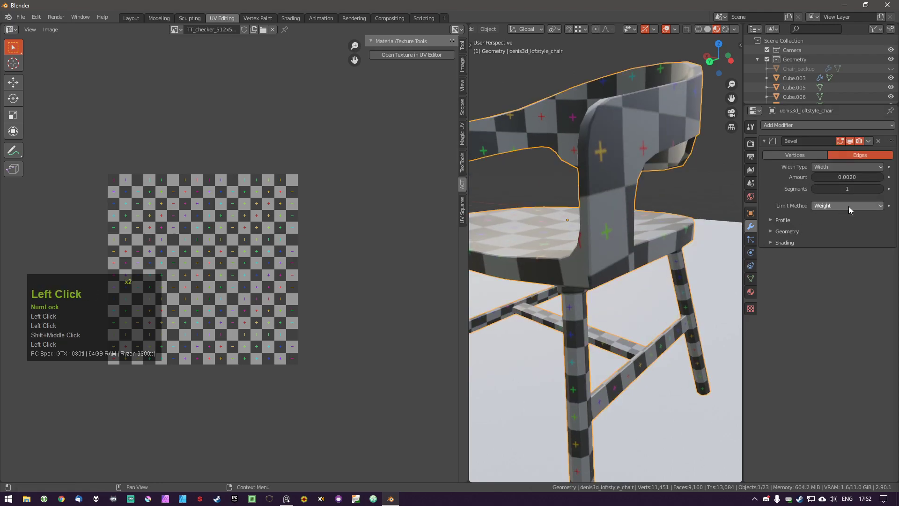
left_click(751, 279)
left_click(777, 286)
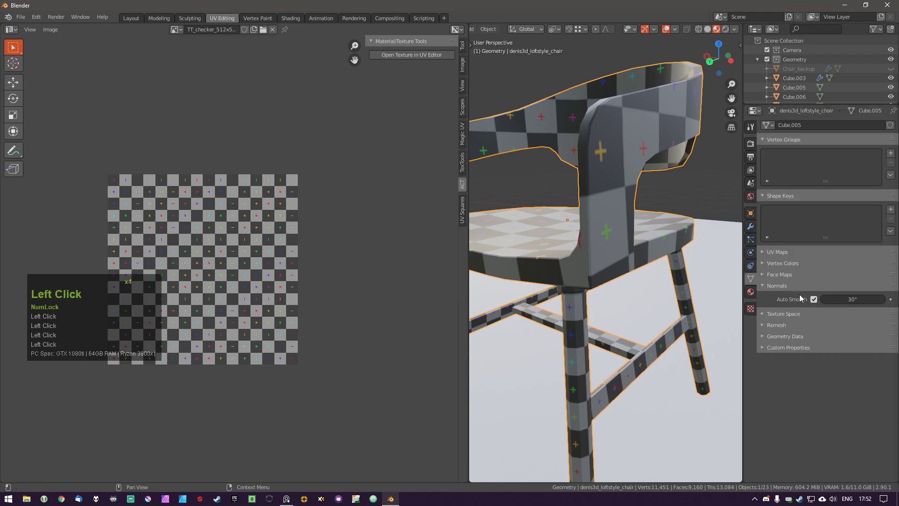
left_click_drag(852, 299, 885, 298)
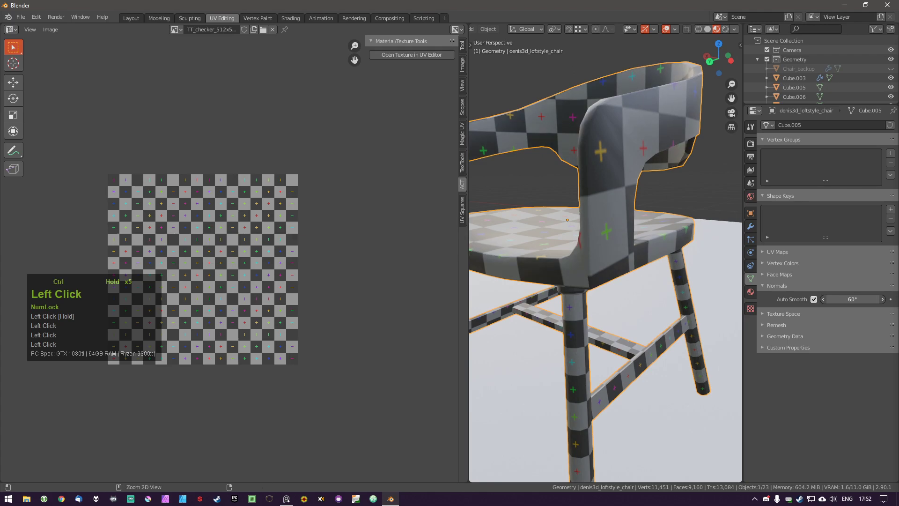
left_click_drag(852, 299, 861, 298)
key("a")
Select the four lengthwise edges of the side stretcher between the legs, check their bevel weight, then return to Object Mode.
middle_click_drag(621, 363, 585, 329, "shift")
left_click(591, 333)
key("Tab")
key("a")
key("a")
left_click(606, 318, "shift")
key("a")
left_click(625, 331, "alt+shift")
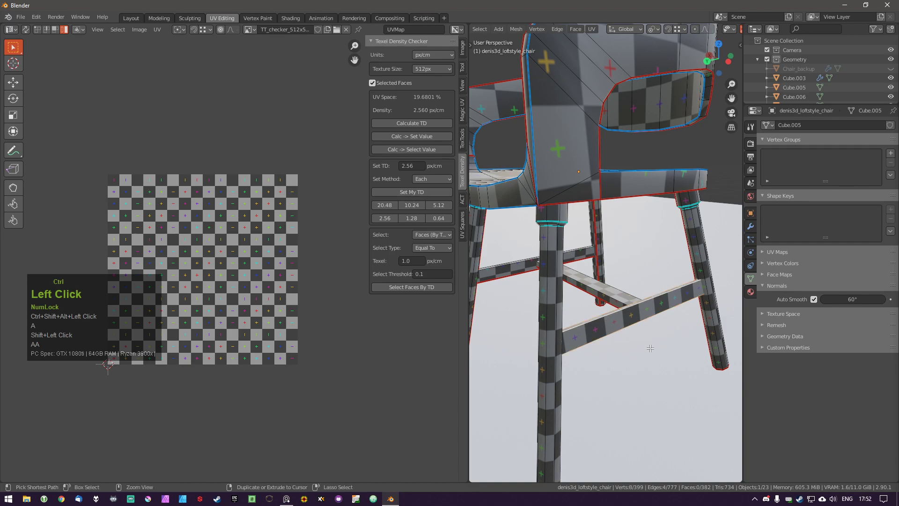
key("n")
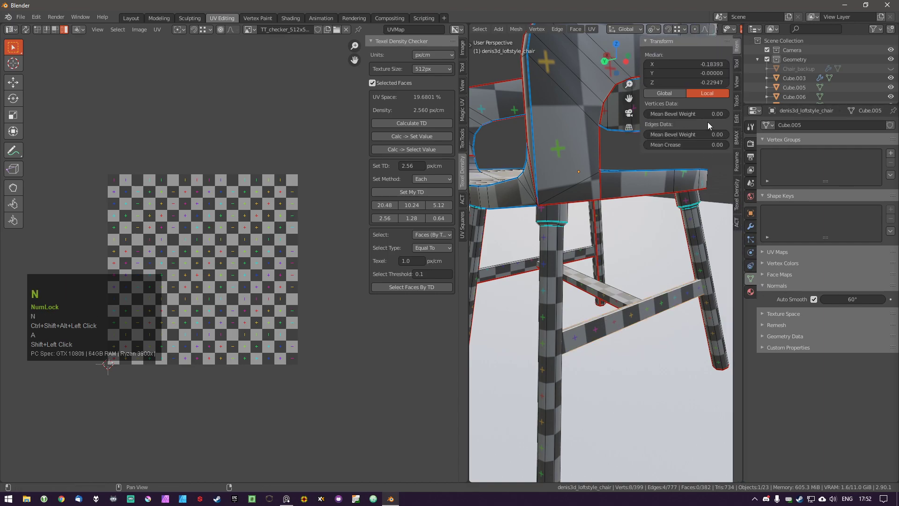
key("a")
key("Tab")
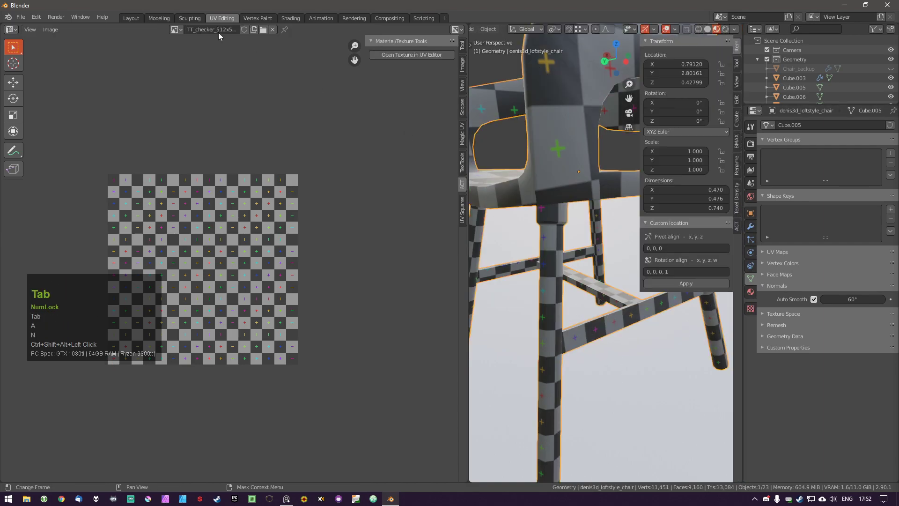
Switch to the Layout workspace and isolate the denis3d_loftstyle_chair object in local view.
left_click(138, 18)
scroll(452, 241, "down", 1)
key("a")
middle_click_drag(499, 342, 481, 327)
left_click(411, 276)
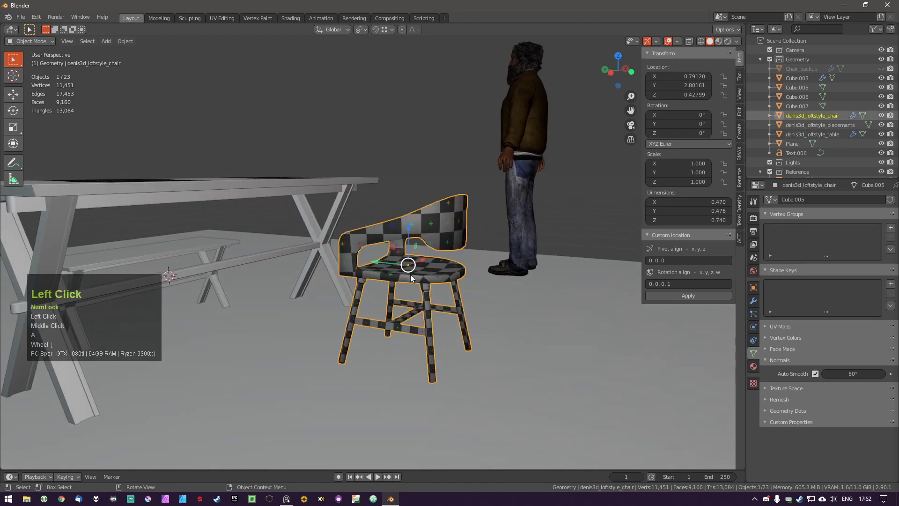
key("KP_Divide")
key("a")
left_click(392, 286)
middle_click_drag(392, 283, 419, 289, "shift")
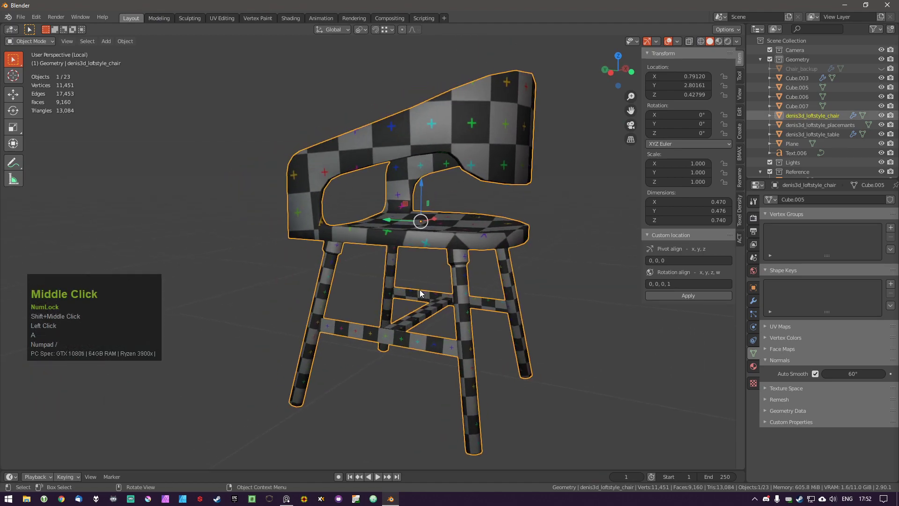
Set the mean bevel weight to 1.00 on the lengthwise edges of the side stretcher and the cross stretcher.
key("Tab")
key("a")
key("a")
middle_click_drag(428, 373, 494, 375)
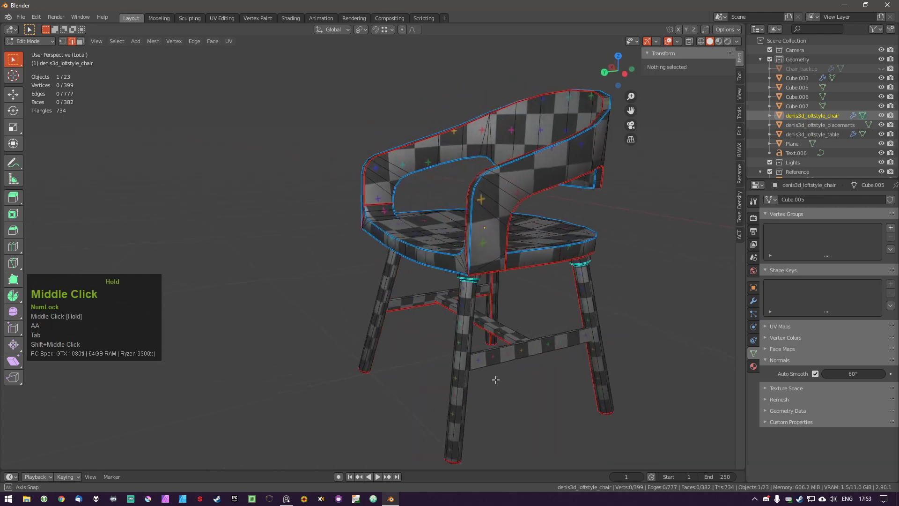
scroll(539, 337, "up", 2)
left_click(557, 340, "ctrl+alt+shift")
left_click_drag(695, 145, 730, 145)
key("a")
scroll(506, 329, "up", 2)
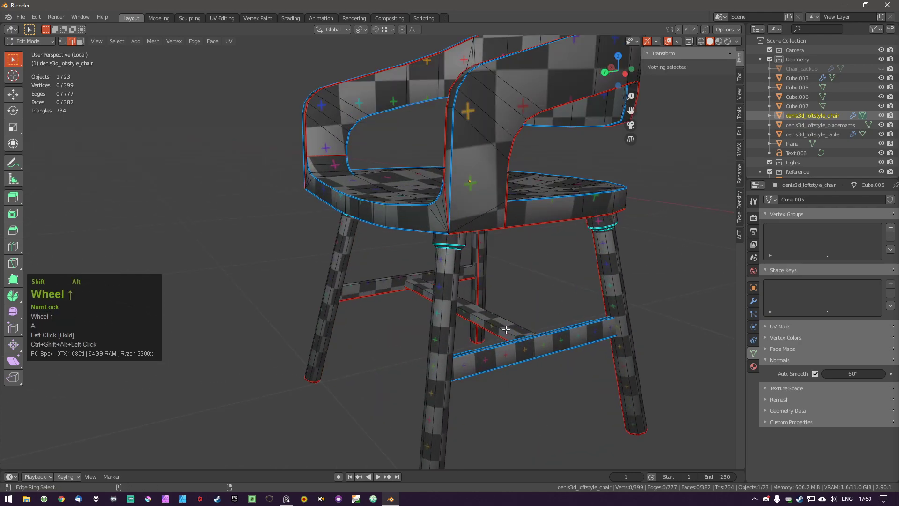
left_click(506, 330, "alt+shift")
key("a")
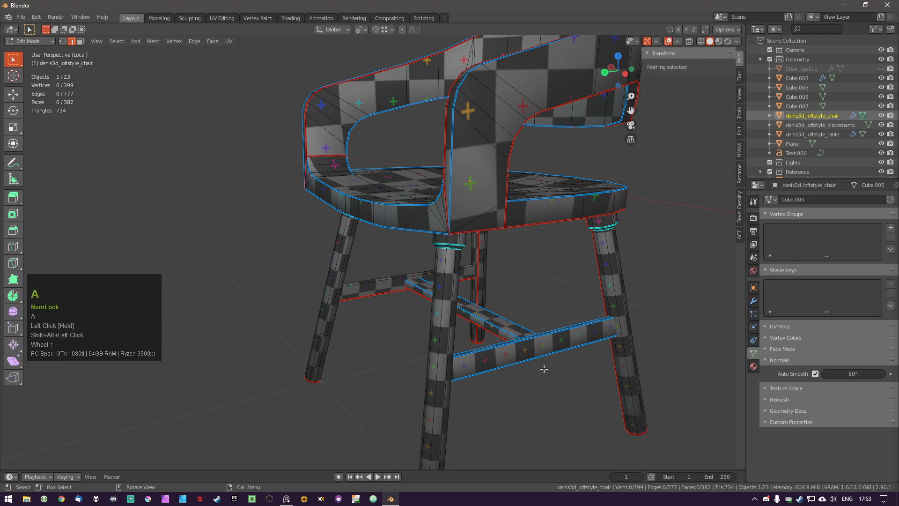
Check the bevelled stretchers in Object Mode, then return to Edit Mode with nothing selected.
key("Tab")
scroll(515, 370, "up", 2)
key("a")
middle_click_drag(533, 345, 539, 309)
scroll(533, 339, "down", 2)
key("Tab")
key("a")
key("a")
key("Tab")
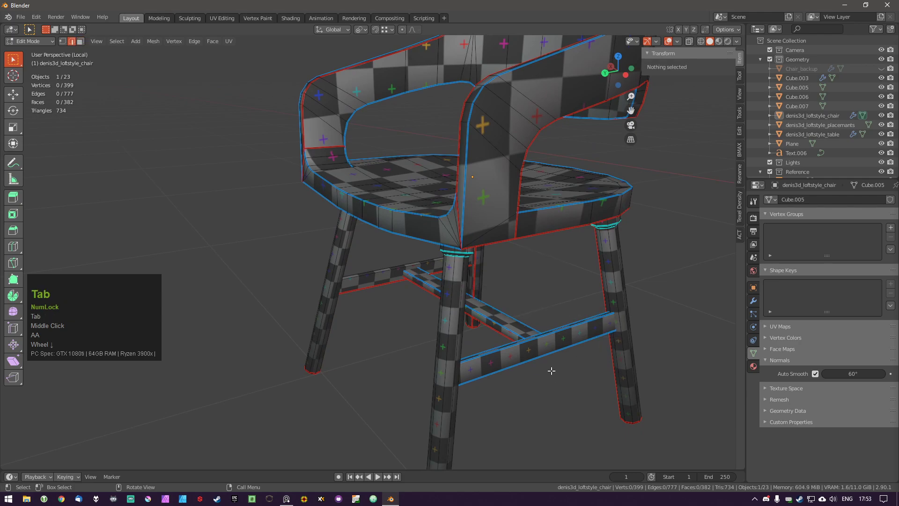
Mark the side stretcher's four lengthwise edges and a bevelled edge loop on the seat shell as sharp.
scroll(562, 347, "up", 2)
left_click(549, 331, "ctrl+alt+shift")
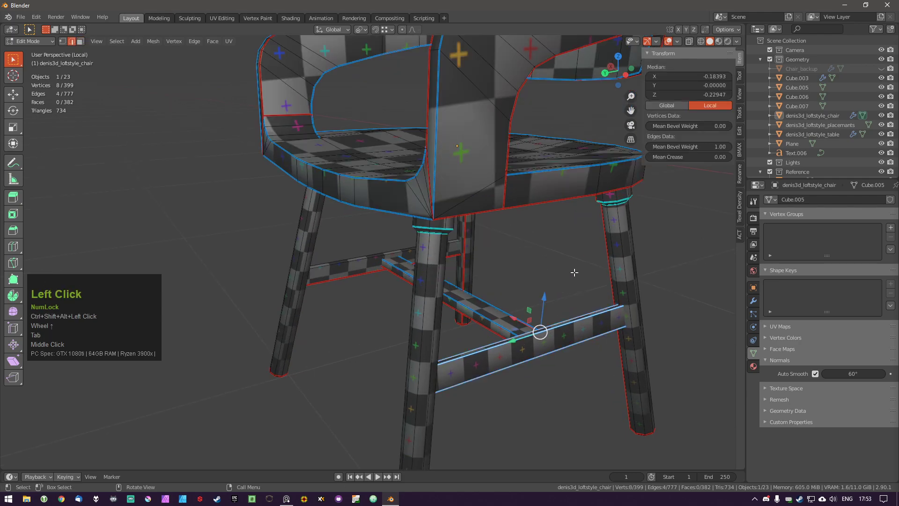
key("ctrl+e")
left_click(555, 245)
key("a")
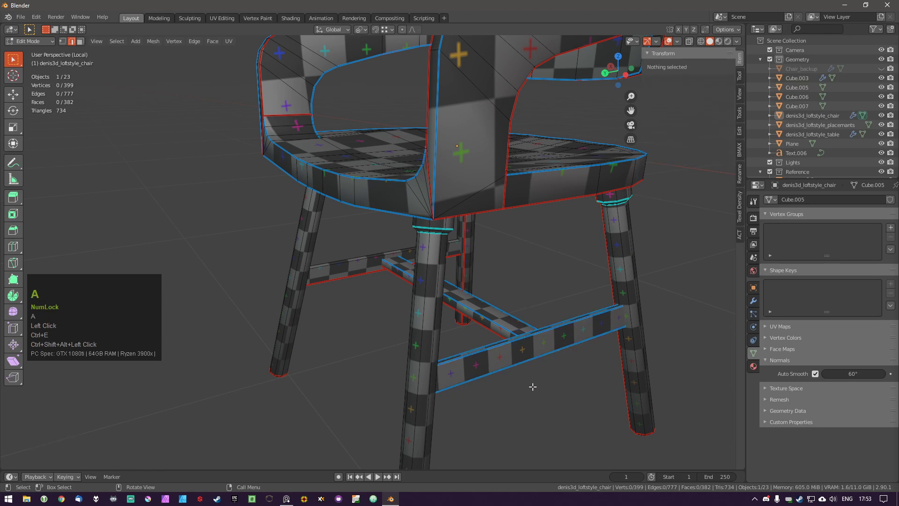
middle_click_drag(538, 303, 474, 327, "shift")
left_click(489, 236, "alt+shift")
key("ctrl+e")
left_click(569, 321)
key("a")
Mark the upper and lower front edge loops of the seat as sharp.
middle_click_drag(488, 237, 450, 297)
left_click(352, 264, "alt+shift")
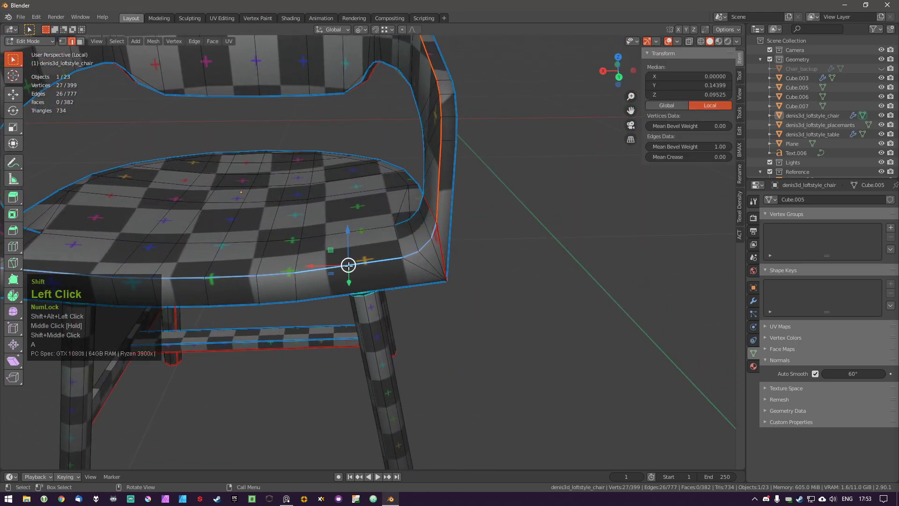
left_click(407, 284, "alt")
left_click(423, 257, "alt")
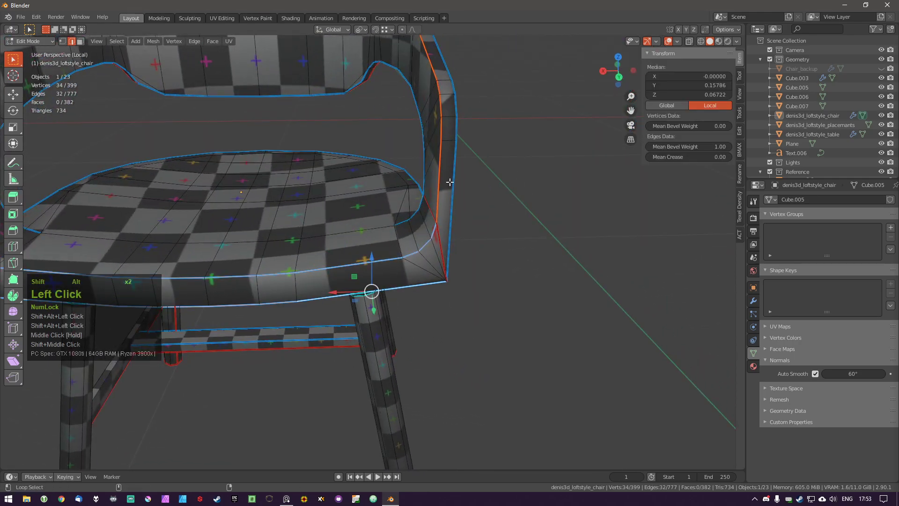
key("ctrl+e")
left_click(398, 228)
key("a")
Mark two further edge loops on the chair's armrest as sharp.
middle_click_drag(445, 219, 394, 211)
left_click(415, 213, "alt+shift")
double_click(445, 270, "alt+shift")
key("ctrl+e")
left_click(501, 253)
key("a")
Mark the upper edge loop around the rear of the seat as sharp.
middle_click_drag(510, 253, 417, 234)
scroll(574, 235, "up", 1)
middle_click_drag(576, 235, 437, 252, "shift")
left_click(441, 237, "alt+shift")
key("a")
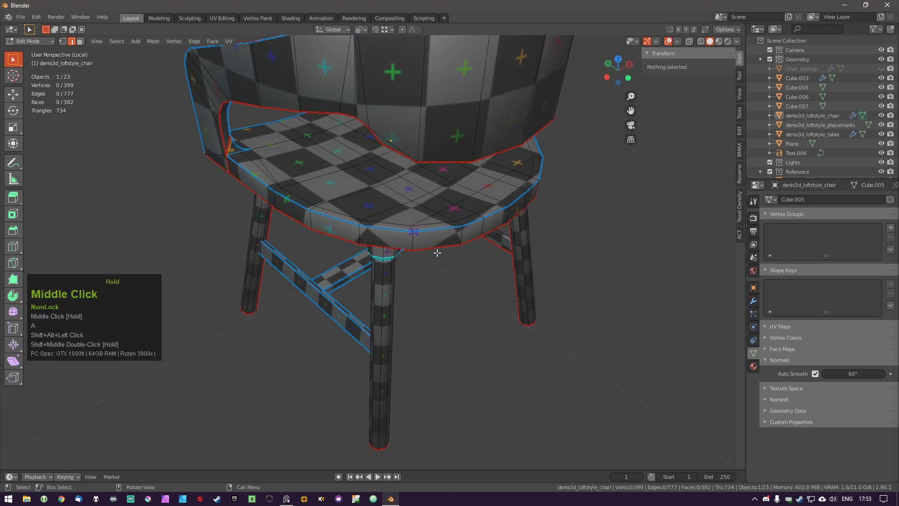
left_click(438, 237, "alt+shift")
key("ctrl+e")
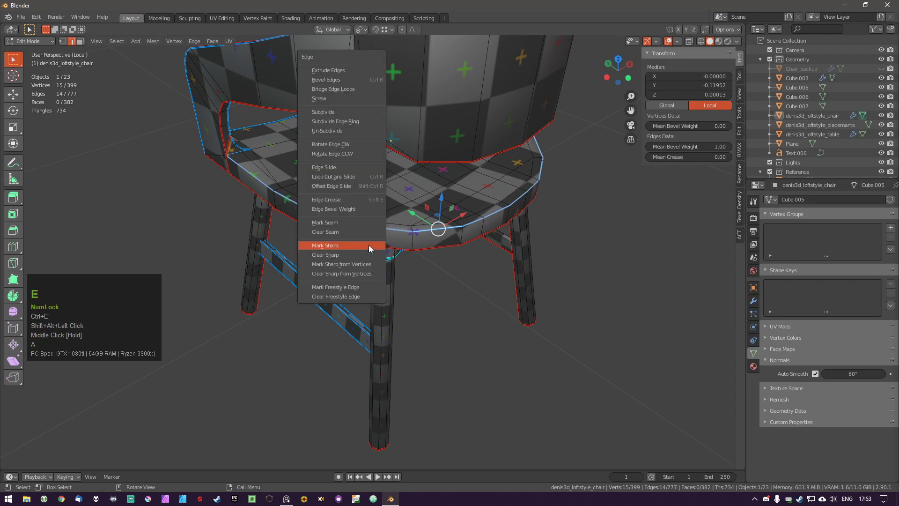
left_click(368, 245)
key("a")
scroll(231, 131, "up", 3)
left_click(231, 131, "alt+shift")
middle_click_drag(271, 149, 325, 133)
key("ctrl+e")
left_click(325, 133)
right_click(395, 166)
key("ctrl+z")
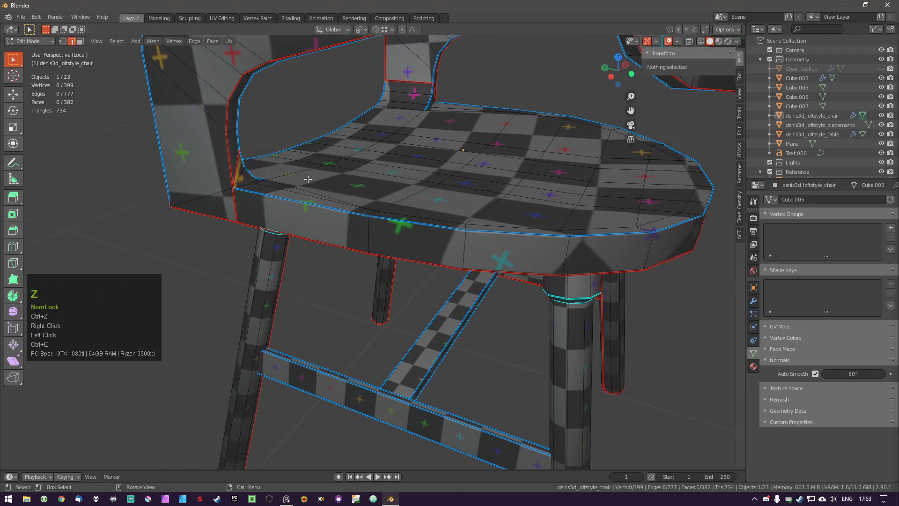
Mark the armrest's rear edge loop beside the opening as sharp.
left_click(222, 152, "alt+shift")
key("ctrl+e")
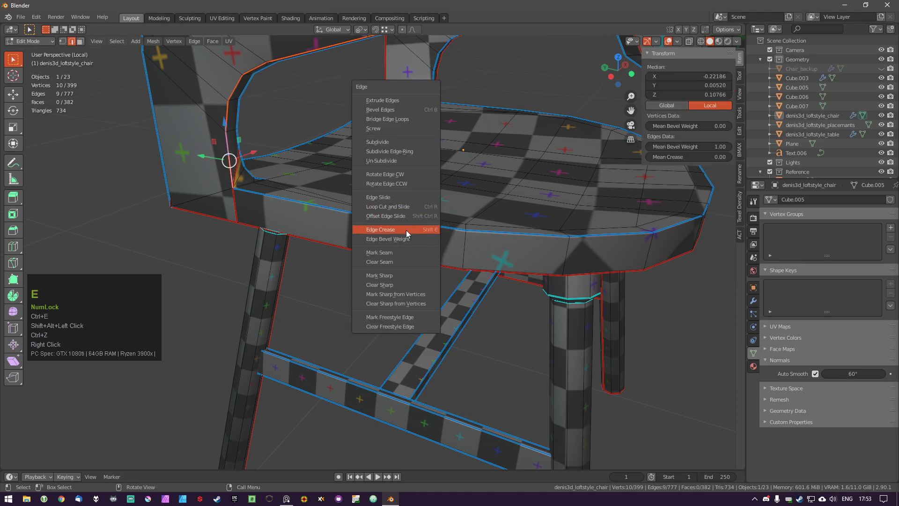
left_click(401, 263)
key("a")
Mark the outer lower edges running from the armrest along the underside of the backrest as sharp.
middle_click_drag(392, 180, 383, 211, "shift")
mouse_move(383, 211)
middle_mouse_down()
mouse_move(380, 229)
mouse_move(463, 178)
mouse_move(379, 223)
middle_mouse_up()
middle_click_drag(378, 223, 422, 120)
scroll(423, 86, "down", 2)
left_click(429, 91)
left_click(463, 115, "shift")
left_click(415, 82, "shift")
left_click(398, 54, "alt+shift")
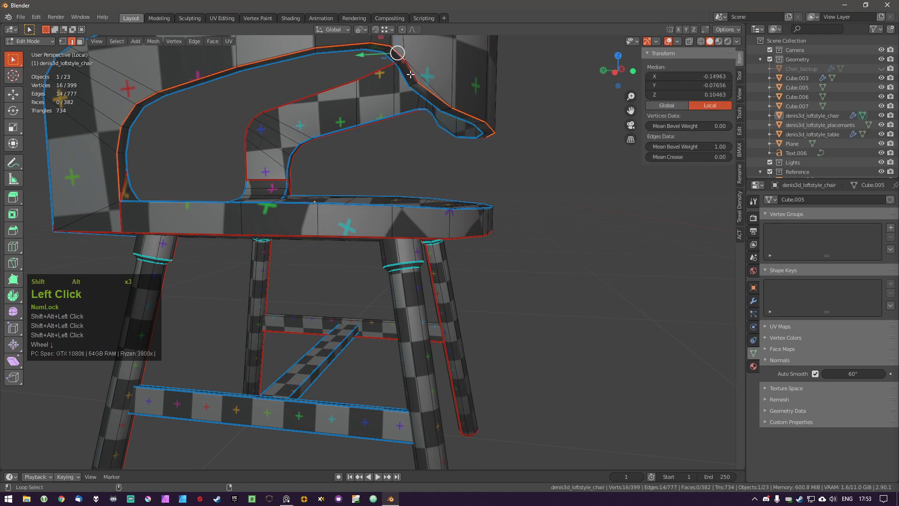
key("ctrl+e")
left_click(438, 209)
key("a")
Mark the top rim loops of the backrest and the front edges of the armrests as sharp.
middle_click_drag(437, 210, 407, 238, "shift")
middle_click_drag(407, 239, 434, 283)
double_click(376, 130, "alt+shift")
scroll(382, 100, "down", 2, "shift")
scroll(383, 96, "down", 2)
middle_click_drag(261, 200, 314, 234)
left_click(314, 234, "alt+shift")
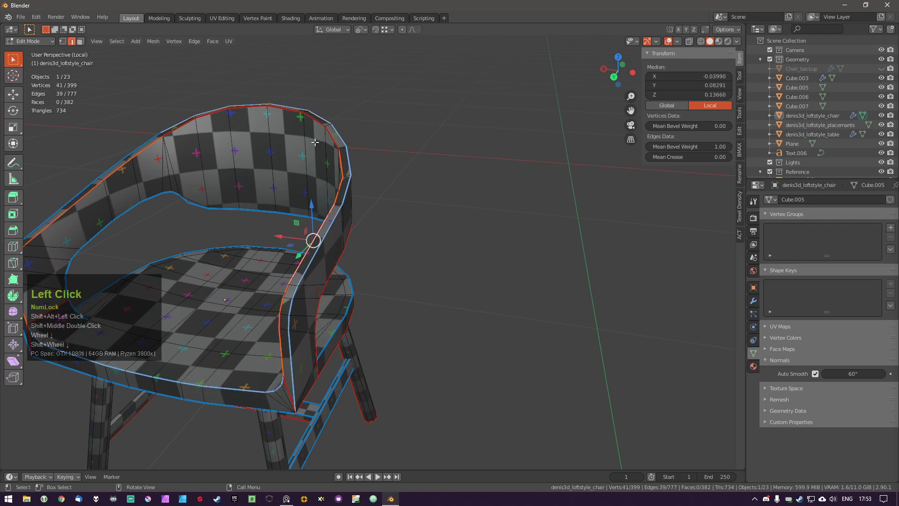
key("ctrl+e")
left_click(313, 207)
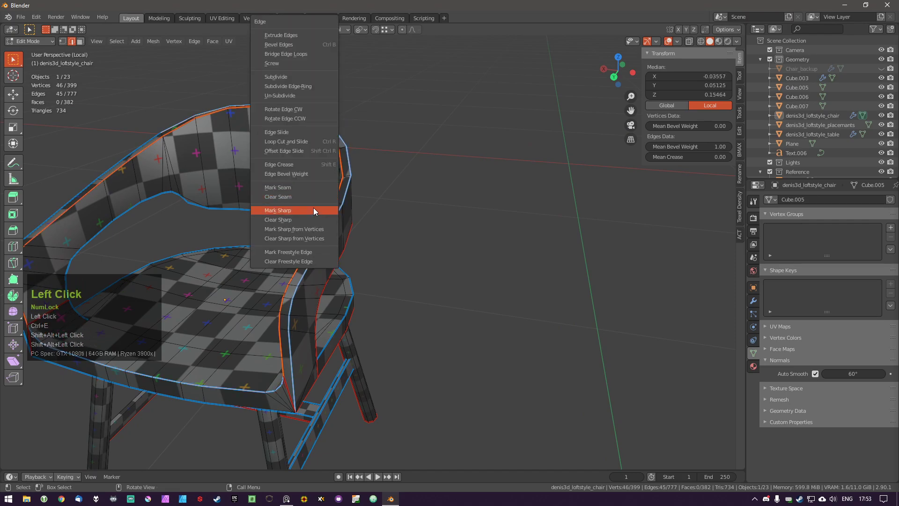
key("a")
middle_click_drag(305, 228, 400, 218, "shift")
key("Tab")
key("Tab")
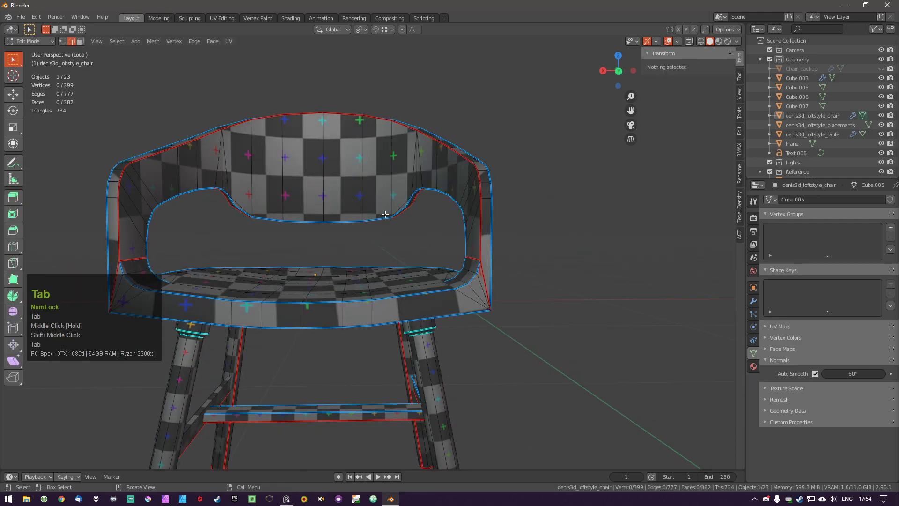
Mark the inner edges of the backrest opening, along the armrest and the backrest's lower edge, as sharp.
scroll(331, 217, "up", 3)
middle_click_drag(504, 281, 548, 376)
left_click(547, 377)
key("a")
left_click(586, 343, "alt+shift")
left_click(586, 343, "shift")
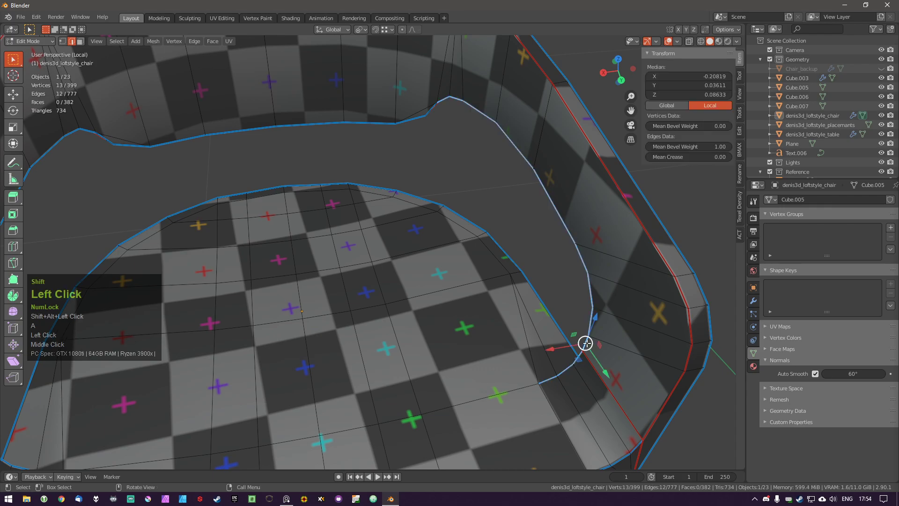
left_click(369, 124, "alt+shift")
left_click(406, 121, "alt+shift")
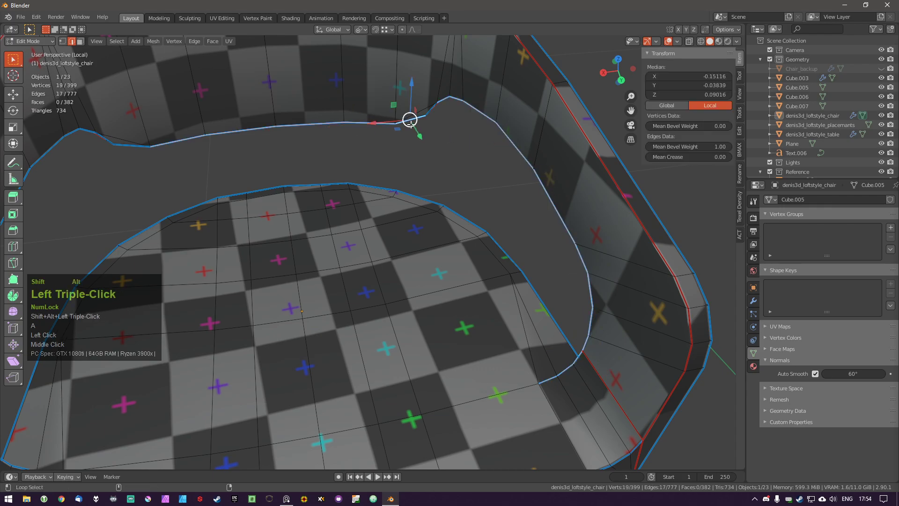
middle_click_drag(406, 121, 397, 96)
left_click(450, 137, "alt+shift")
key("ctrl+e")
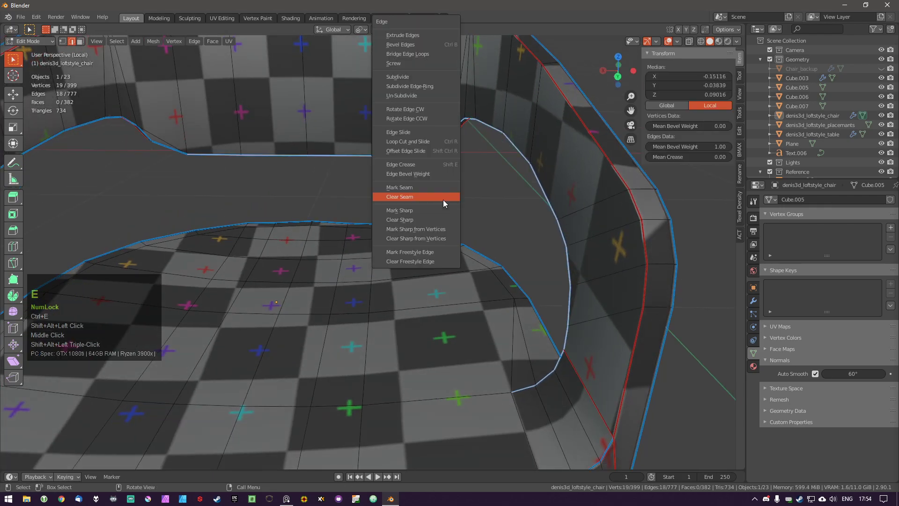
left_click(439, 206)
key("a")
Examine the shading of the backrest, armrests and seat from several sides in Object Mode, including the viewport shading options.
key("Tab")
scroll(435, 268, "down", 2)
key("a")
middle_click_drag(436, 268, 591, 167)
left_click(737, 41)
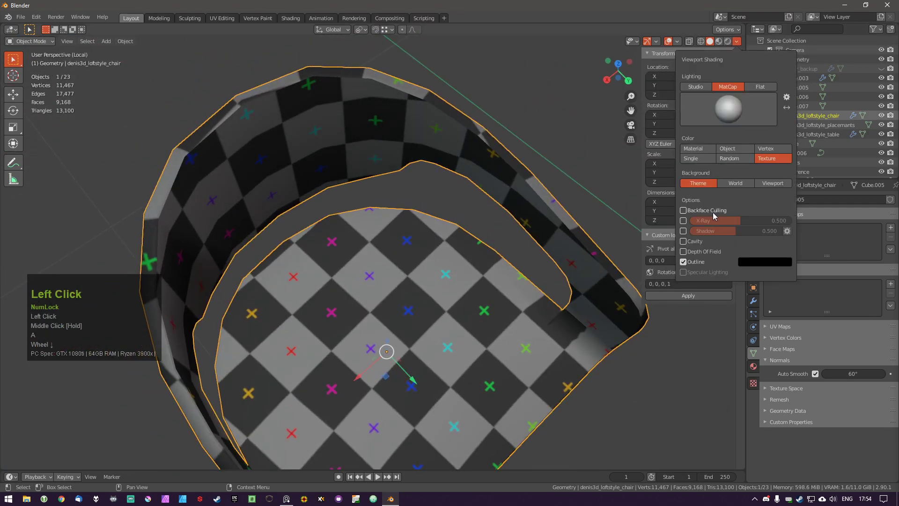
mouse_move(422, 374)
middle_mouse_down()
mouse_move(478, 279)
mouse_move(363, 268)
mouse_move(468, 336)
mouse_move(480, 296)
mouse_move(504, 271)
mouse_move(477, 271)
mouse_move(486, 297)
middle_mouse_up()
key("a")
key("Tab")
key("Tab")
middle_click_drag(497, 246, 536, 271)
scroll(448, 300, "down", 3)
scroll(345, 278, "up", 2)
mouse_move(346, 278)
middle_mouse_down()
mouse_move(398, 254)
mouse_move(434, 268)
mouse_move(348, 274)
middle_mouse_up()
left_click(434, 240)
key("Tab")
key("Tab")
middle_click_drag(505, 242, 403, 252, "shift")
middle_click_drag(403, 253, 345, 264)
Mark the armrest's outer front edge loop, running up to the top rim, as sharp.
key("Tab")
left_click(339, 276, "alt+shift")
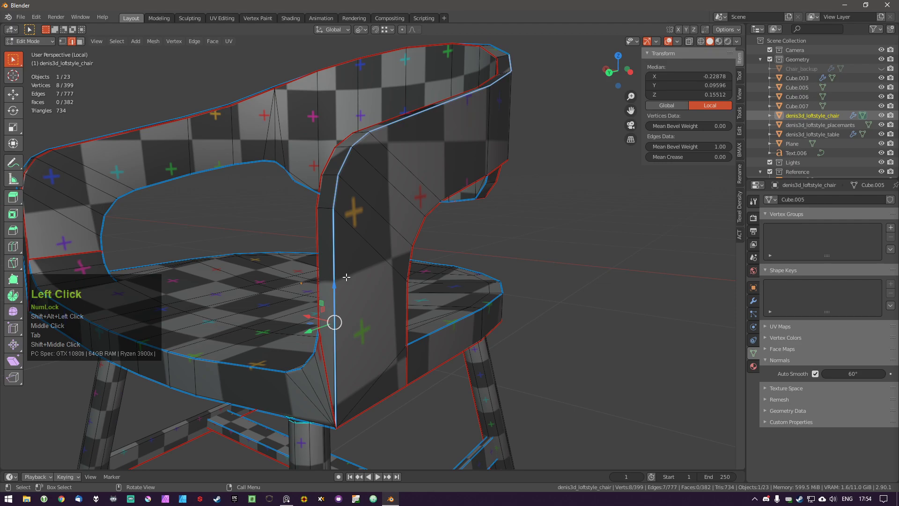
key("ctrl+e")
left_click(451, 213)
key("a")
key("a")
Mark two more edge loops near the lower end of the armrests as sharp.
middle_click_drag(367, 320, 243, 349)
left_click(420, 396, "alt+shift")
key("ctrl+e")
left_click(423, 394)
key("a")
key("a")
middle_click_drag(365, 390, 514, 383)
left_click(313, 361, "alt+shift")
key("ctrl+e")
left_click(334, 347)
key("a")
key("a")
Try other Auto Smooth angles on the chair in Object Mode and return to 60°.
middle_click_drag(335, 351, 370, 238)
key("Tab")
mouse_move(853, 374)
left_mouse_down()
mouse_move(841, 374)
mouse_move(868, 374)
mouse_move(838, 373)
mouse_move(851, 374)
left_mouse_up()
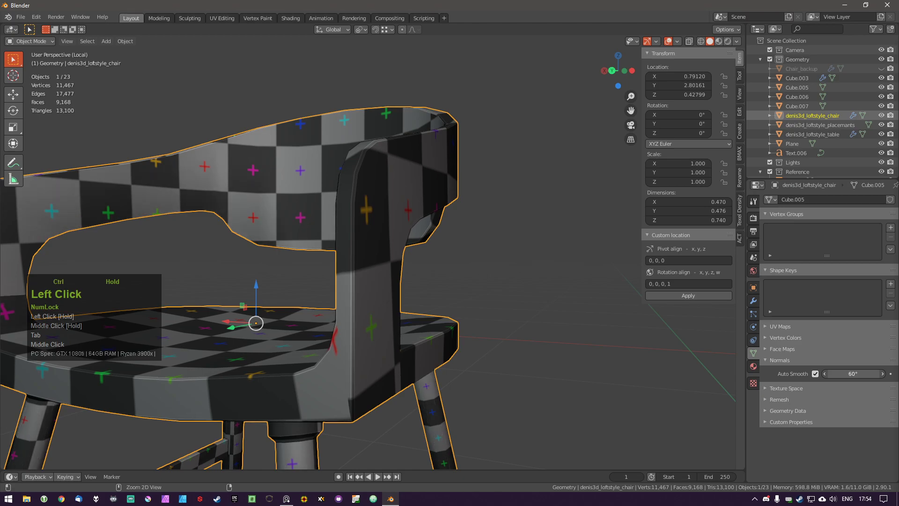
left_click_drag(853, 374, 846, 373, "ctrl")
middle_click_drag(384, 184, 338, 186)
scroll(339, 187, "down", 2)
Return to Edit Mode and examine the chair's marked edges, leaving everything deselected.
key("Tab")
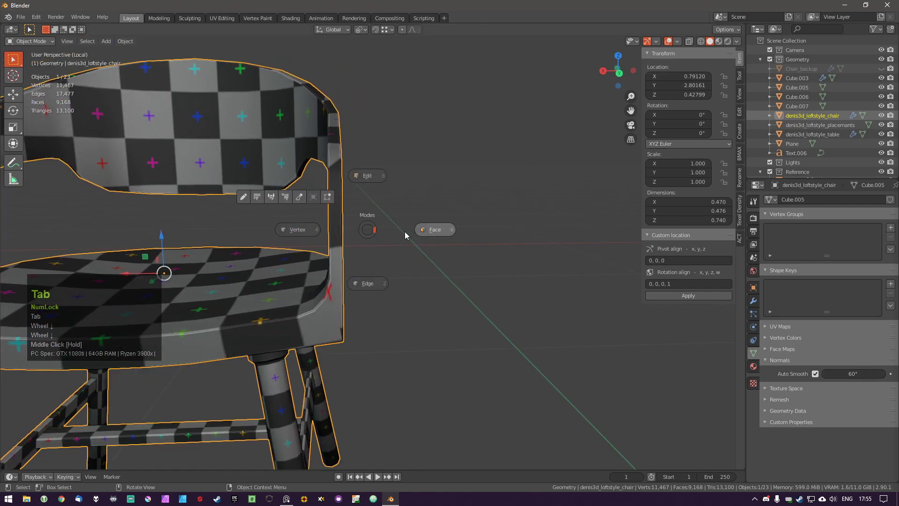
middle_click_drag(406, 235, 412, 234)
key("a")
key("a")
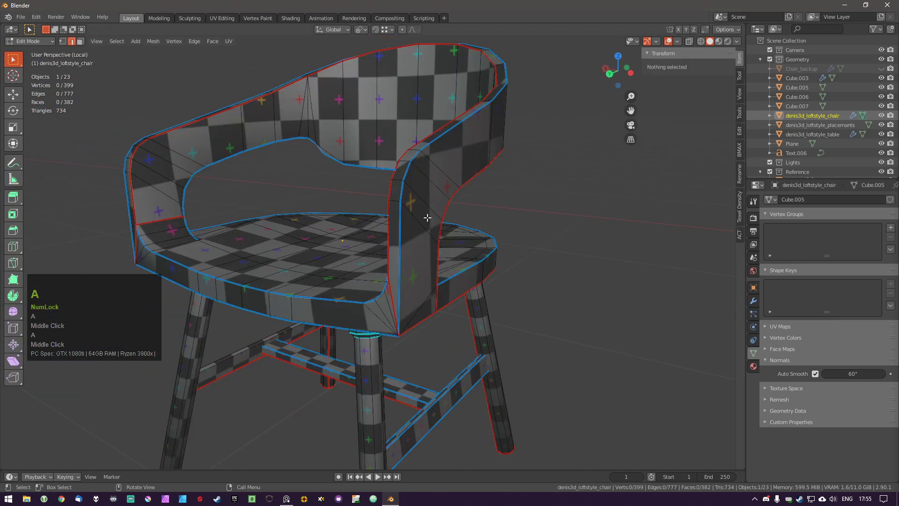
key("a")
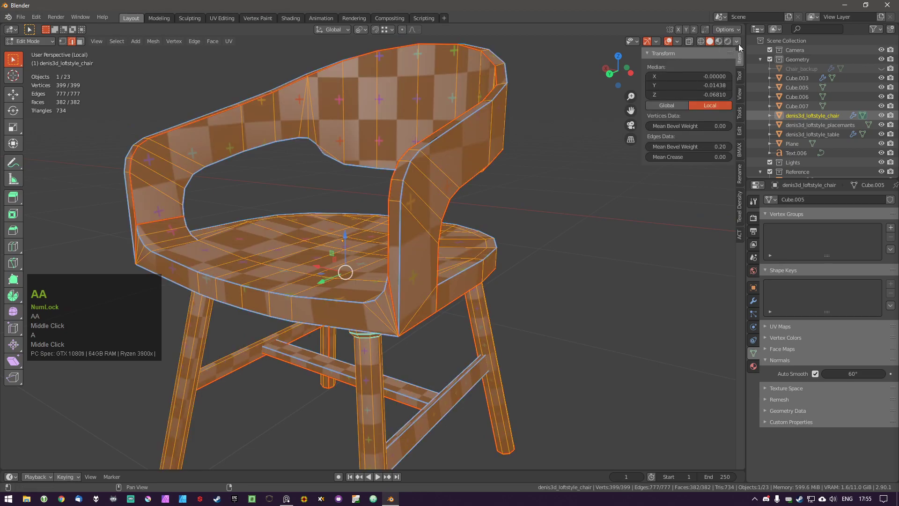
key("a")
left_click(397, 286)
key("a")
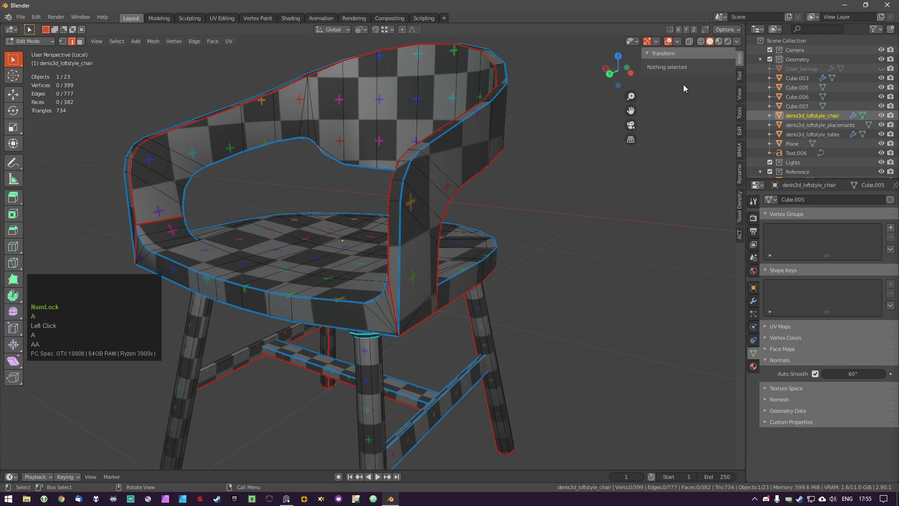
Turn off the bevel-weight and seam edge overlays for the chair so that only its sharp marks are highlighted.
middle_click_drag(410, 341, 410, 305)
middle_click_drag(435, 263, 320, 182)
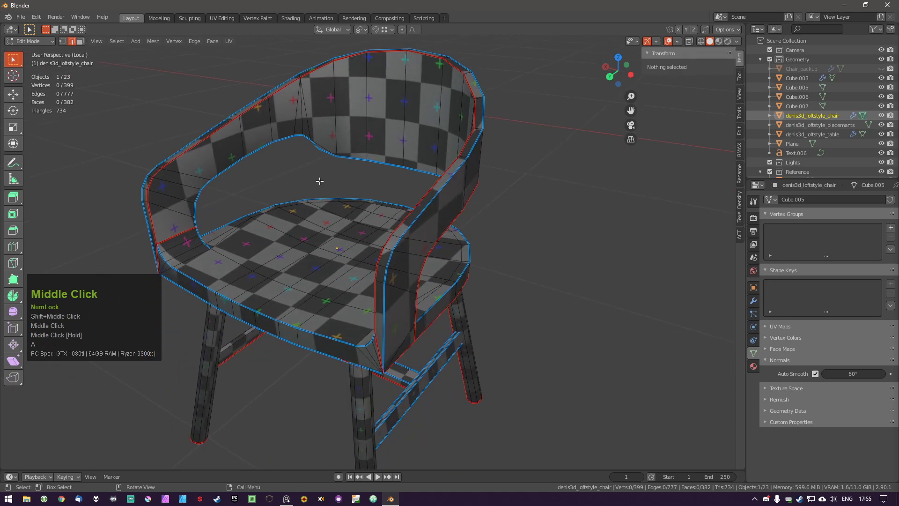
left_click(737, 41)
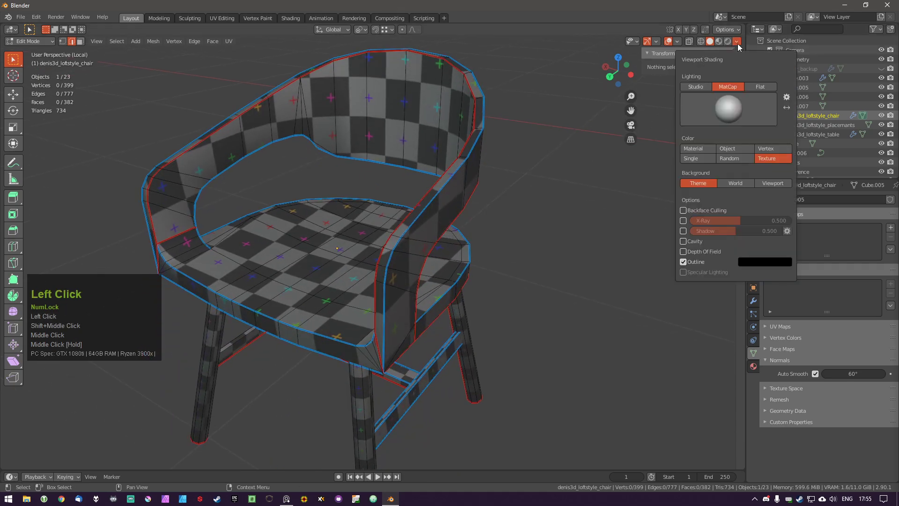
left_click(678, 41)
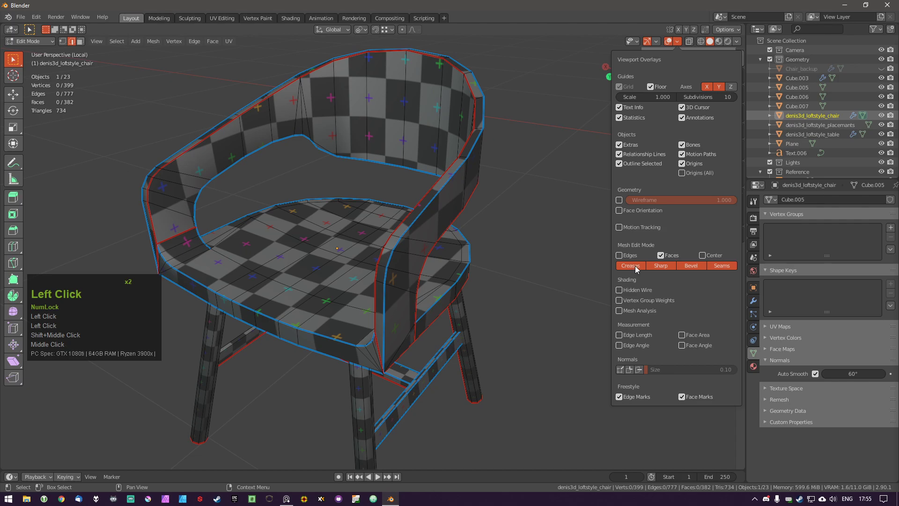
left_click(692, 265)
mouse_move(449, 262)
middle_mouse_down()
mouse_move(435, 260)
mouse_move(456, 259)
mouse_move(498, 287)
mouse_move(201, 262)
mouse_move(201, 273)
mouse_move(251, 245)
mouse_move(297, 245)
mouse_move(310, 221)
mouse_move(378, 209)
mouse_move(420, 217)
mouse_move(467, 261)
mouse_move(433, 284)
mouse_move(447, 277)
middle_mouse_up()
key("Tab")
Mark the outer front edge loop of the still unmarked armrest as sharp and clear the selection.
middle_click_drag(258, 277, 270, 279, "shift")
left_click(206, 358, "alt+shift")
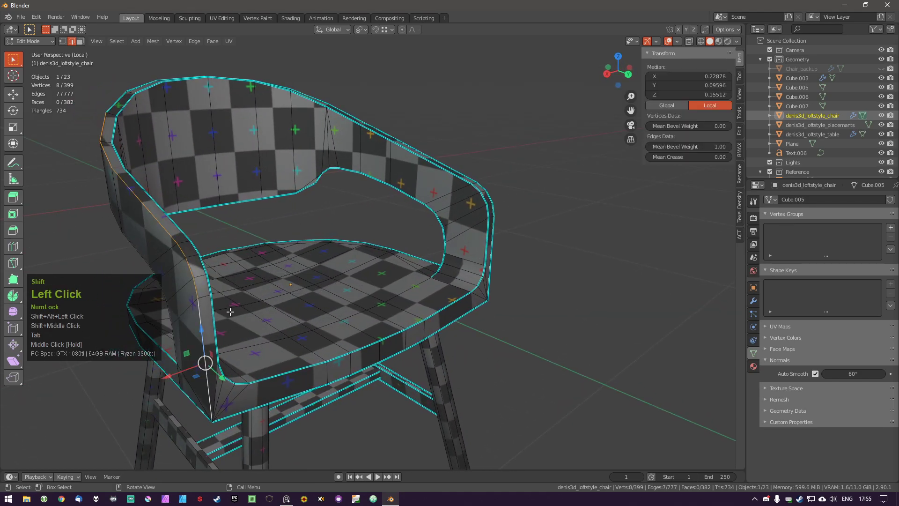
middle_click_drag(244, 310, 363, 309, "shift")
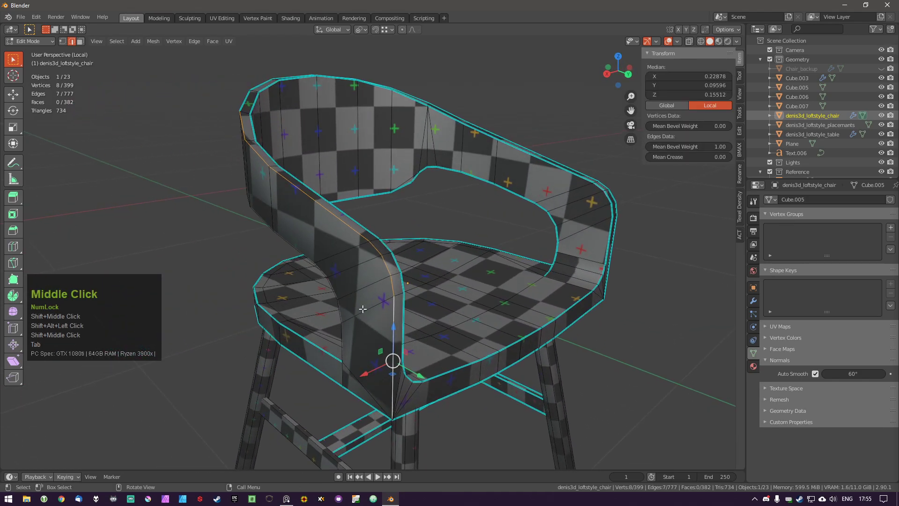
key("ctrl+e")
left_click(388, 328)
key("alt+a")
Mark the two edge loops bordering the opening beneath the same armrest as sharp.
left_click(345, 331, "alt+shift")
middle_click_drag(323, 294, 314, 210)
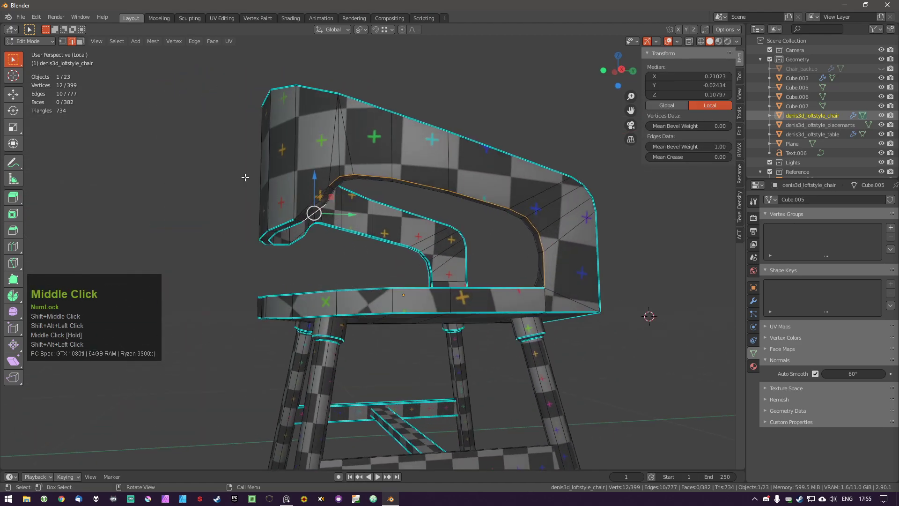
scroll(319, 216, "up", 2)
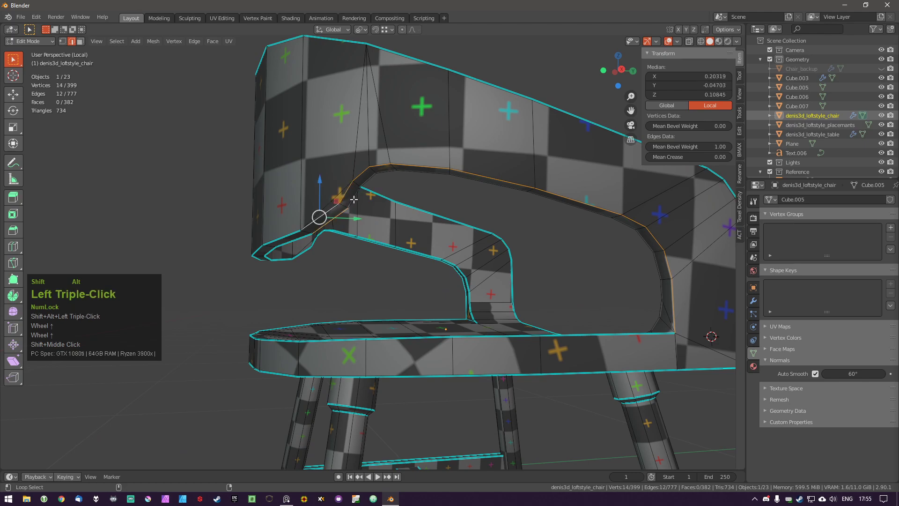
middle_click_drag(563, 288, 655, 328)
scroll(591, 324, "down", 2)
middle_click_drag(591, 323, 469, 324, "shift")
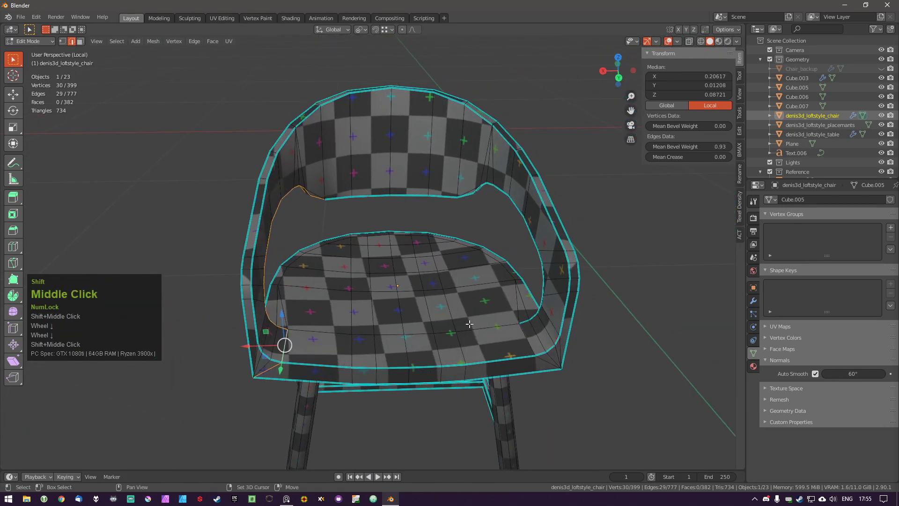
middle_click_drag(323, 335, 279, 345)
key("ctrl+e")
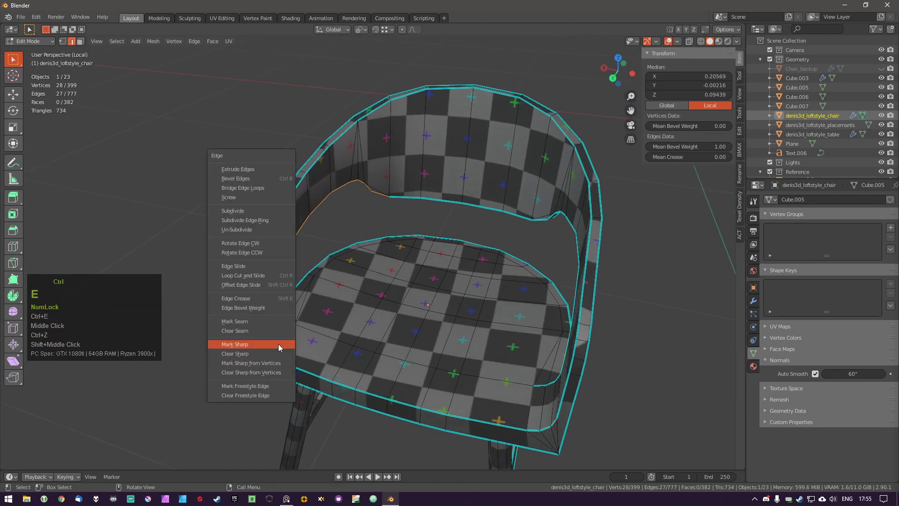
left_click(279, 344)
Check the chair's shading around the armrest in Object Mode and return to Edit Mode with nothing selected.
key("a")
middle_click(380, 307)
middle_click_drag(380, 307, 363, 267)
key("Tab")
middle_click_drag(482, 245, 286, 248)
key("Tab")
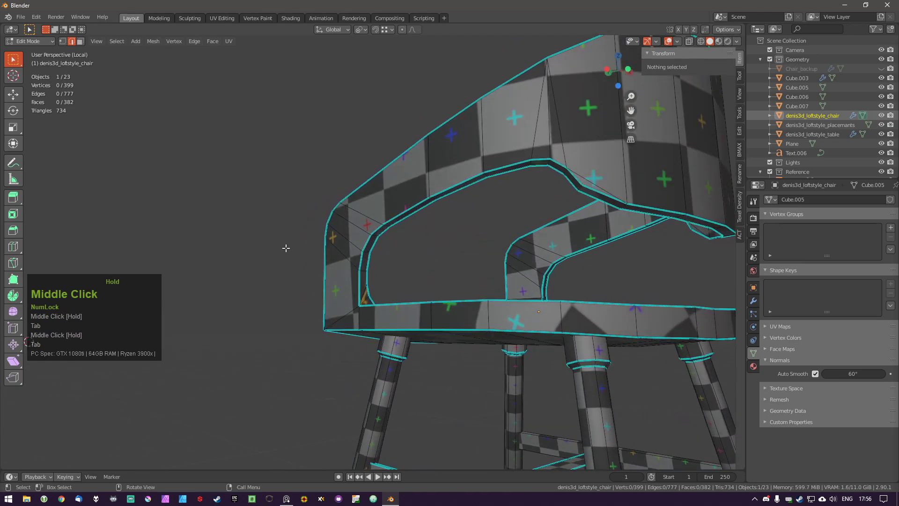
left_click(364, 286)
key("g")
key("g")
right_click(395, 259)
middle_click_drag(398, 257, 472, 292)
key("g")
right_click(487, 249)
middle_click_drag(381, 262, 390, 240)
key("alt+a")
scroll(412, 247, "up", 2)
left_click(385, 261)
key("g")
right_click(394, 262)
key("alt+a")
left_click(389, 257)
key("g")
key("g")
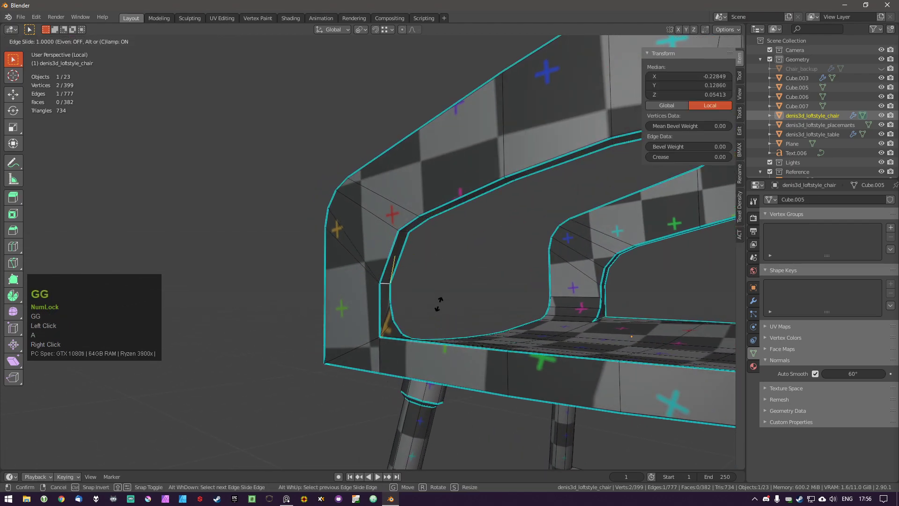
right_click(470, 225)
key("alt+a")
Examine the whole chair's shading in Object Mode.
middle_click_drag(457, 257, 450, 282)
key("Tab")
scroll(468, 257, "down", 2)
key("alt+a")
scroll(502, 296, "down", 3)
left_click(456, 287)
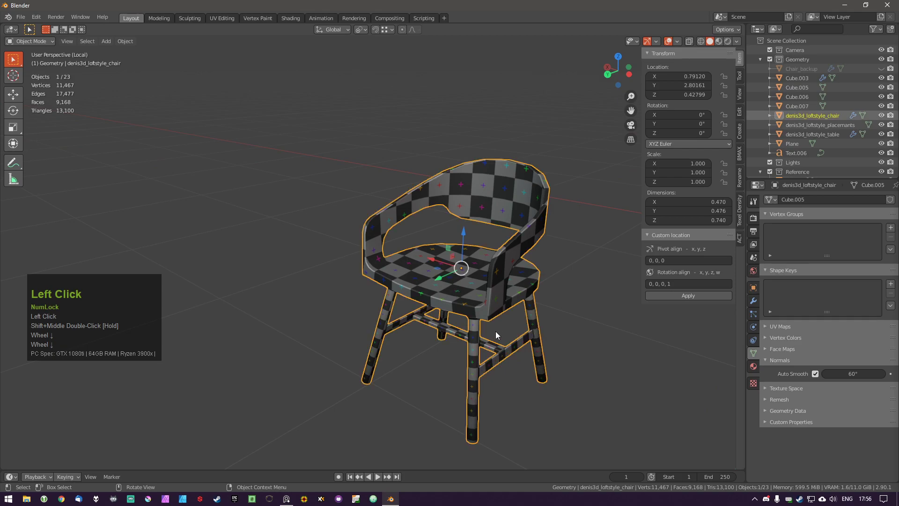
Try triangulating all of the chair's faces in Edit Mode and undo it.
mouse_move(501, 327)
middle_mouse_down()
mouse_move(484, 328)
mouse_move(492, 301)
mouse_move(499, 332)
middle_mouse_up()
key("Tab")
key("a")
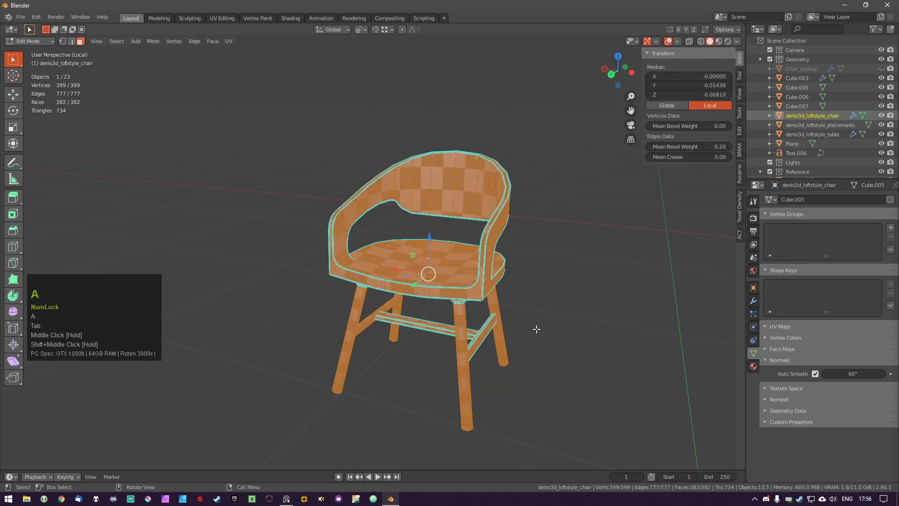
middle_click_drag(435, 326, 474, 337)
key("ctrl+t")
key("ctrl+z")
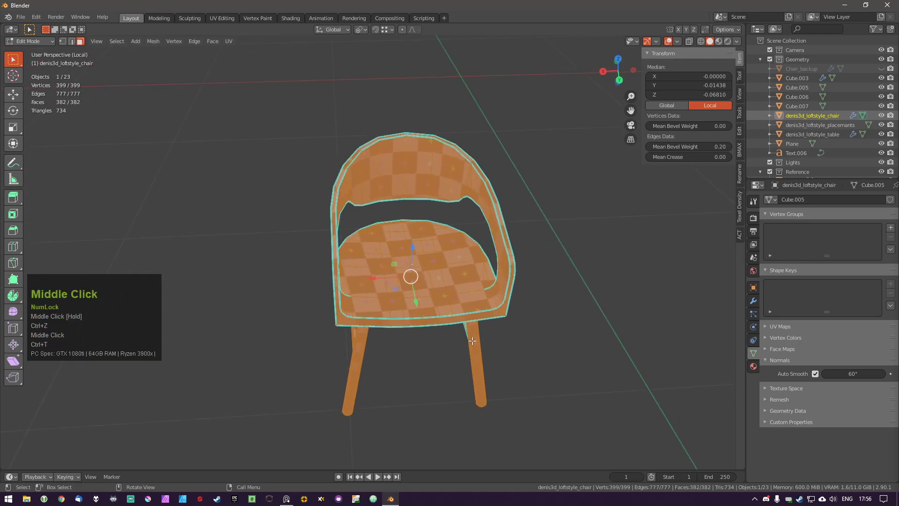
Leave local view to show the full scene, and select all faces of the chair in Edit Mode.
key("Tab")
key("a")
middle_click_drag(482, 288, 403, 271)
key("KP_Divide")
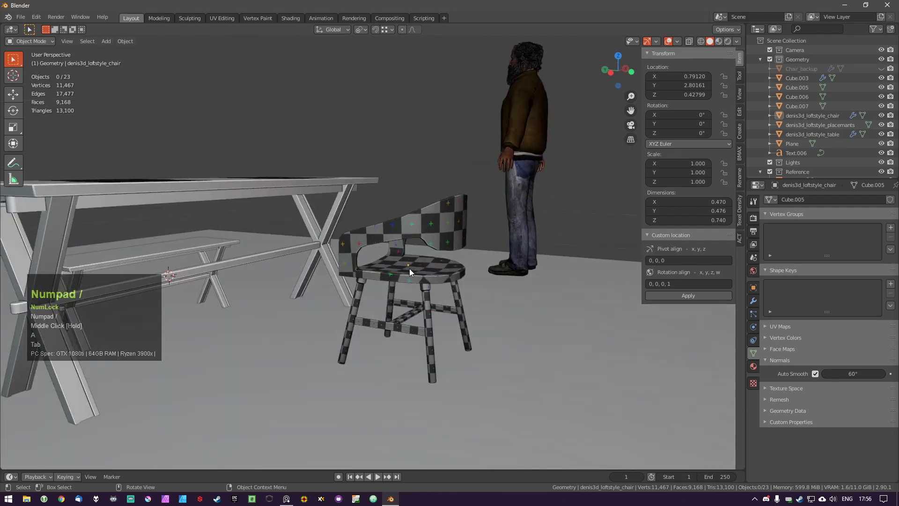
left_click(409, 268)
key("Tab")
key("a")
key("a")
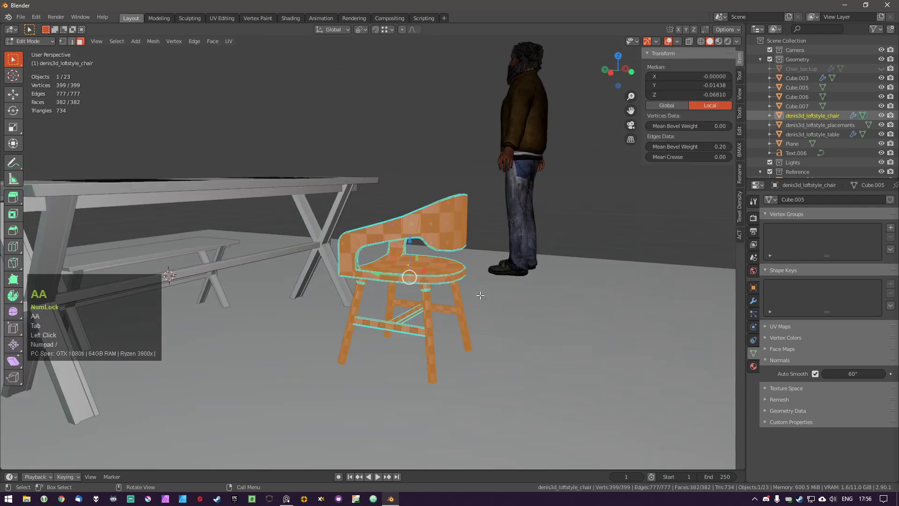
Switch to the UV Editing workspace and unwrap all of the chair's faces anew.
left_click(212, 23)
key("a")
key("a")
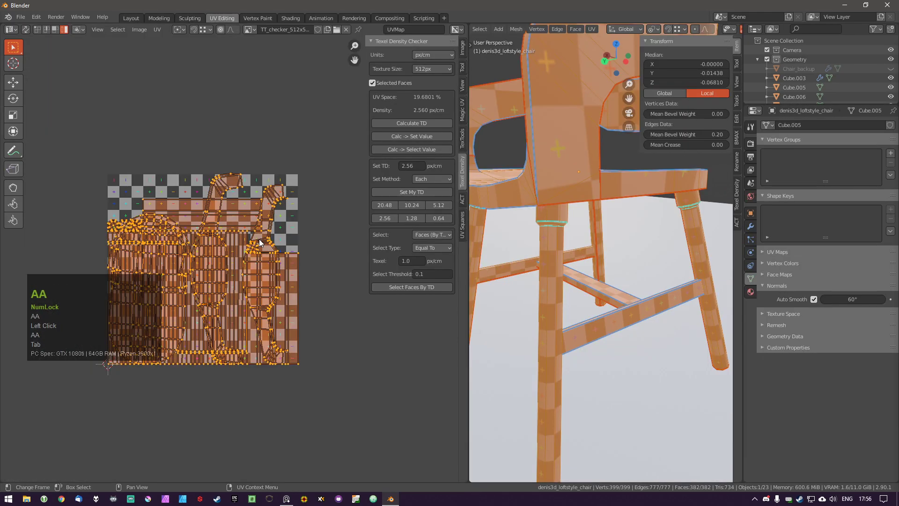
key("u")
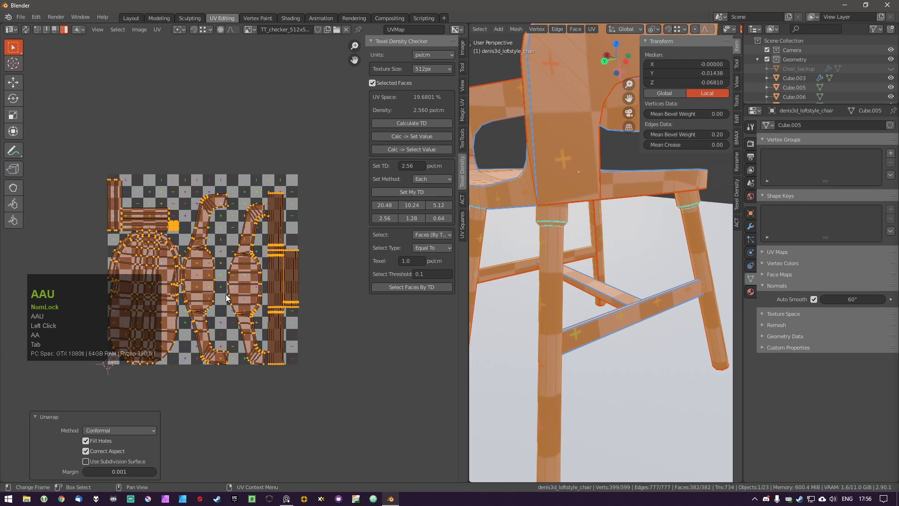
Inspect the unwrapped layout by selecting the backrest and leg islands individually.
left_click(240, 291)
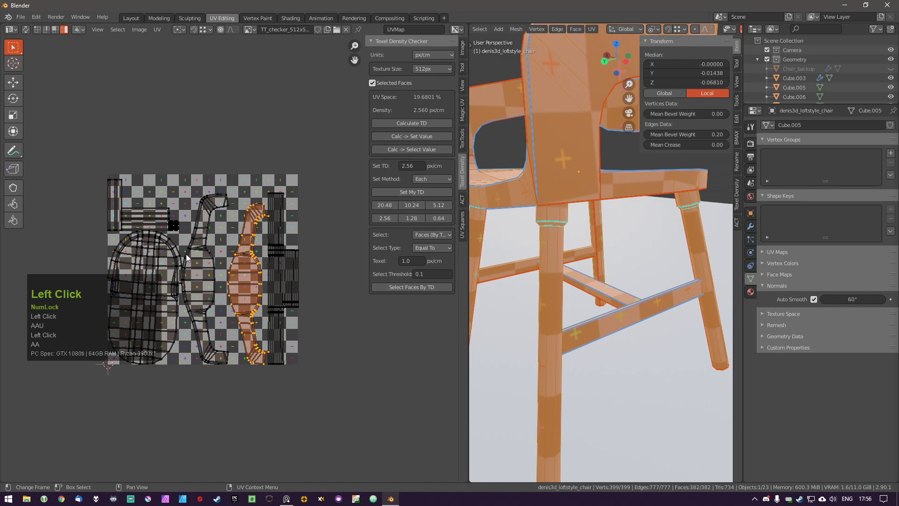
key("a")
key("a")
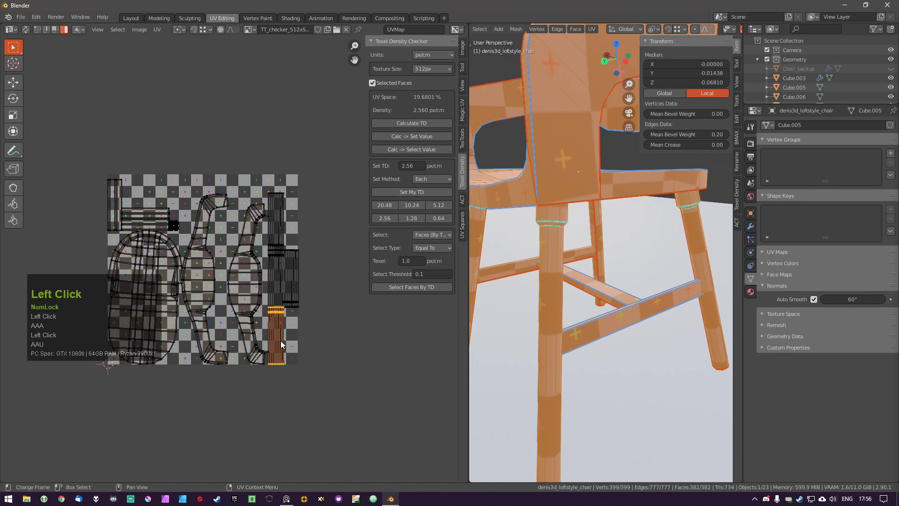
key("a")
key("a")
left_click(237, 275)
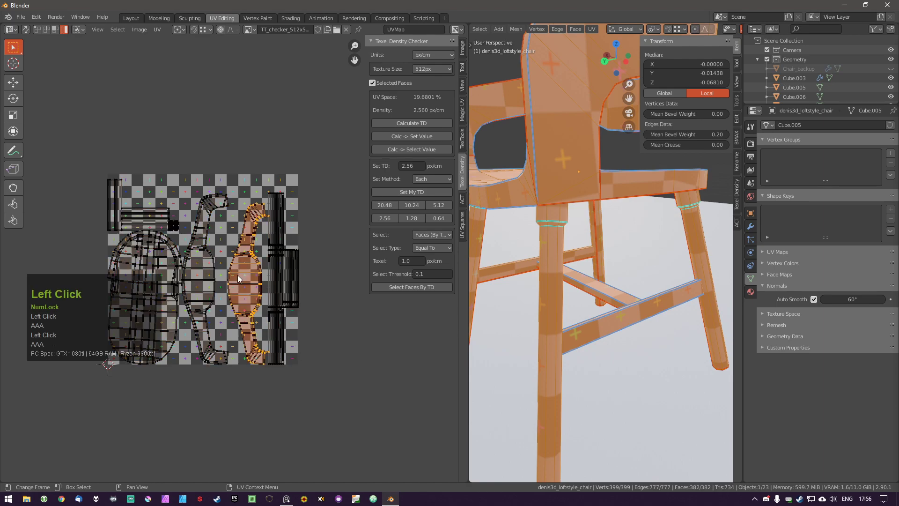
Unwrap all of the chair's faces once more and try scaling up the whole UV layout.
key("a")
key("a")
key("u")
left_click(220, 281)
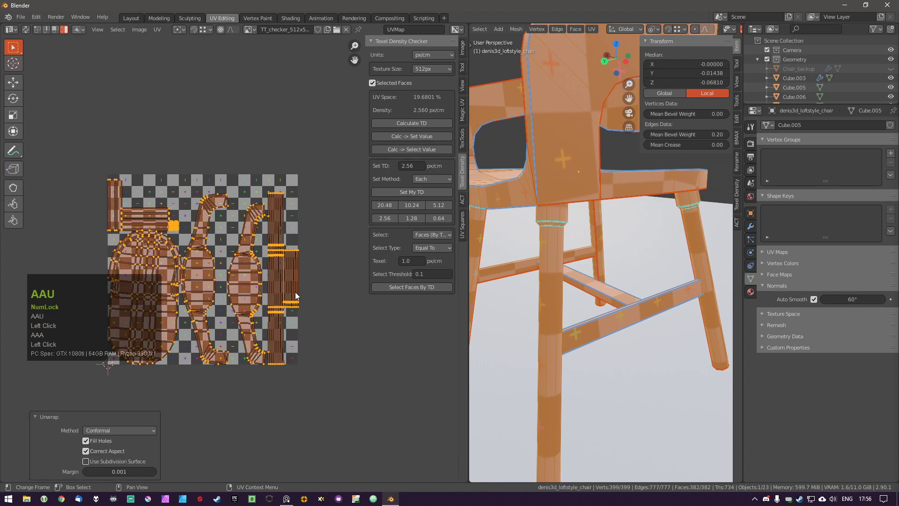
key("s")
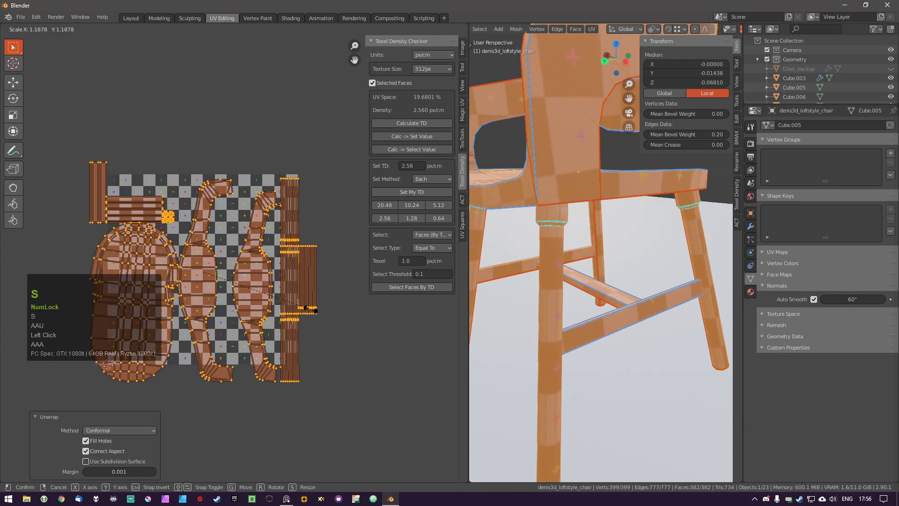
right_click(302, 295)
key("a")
key("a")
key("a")
left_click(231, 277)
key("g")
right_click(181, 275)
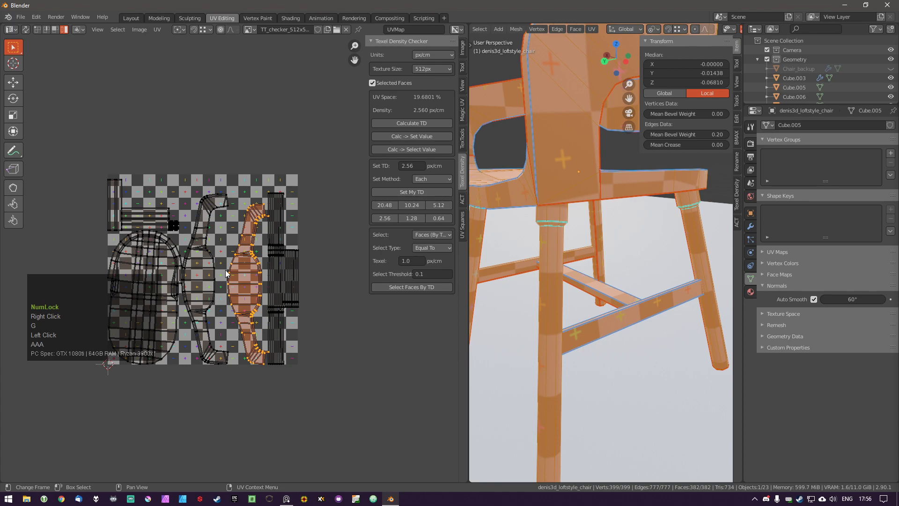
Isolate the chair in local view and select all of its UV islands.
scroll(511, 255, "down", 2)
middle_click_drag(510, 254, 585, 253)
scroll(581, 266, "down", 1)
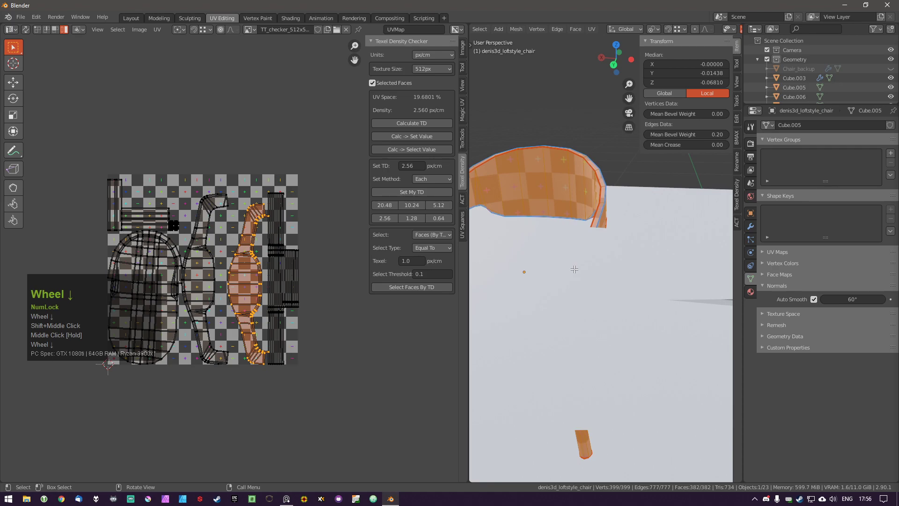
key("KP_Divide")
key("a")
key("a")
key("a")
key("a")
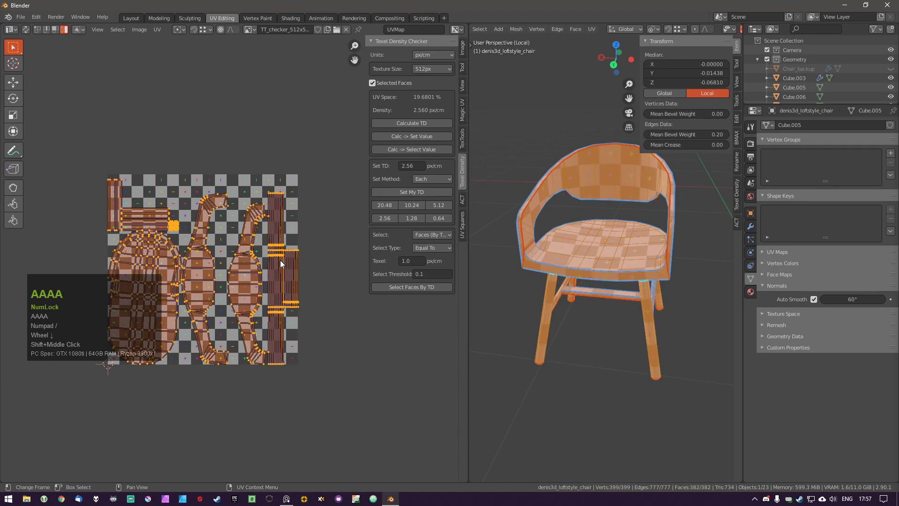
Try texel densities of 5.12 and 2.56 px/cm on the unwrapped islands, undo the last one and unwrap again.
key("u")
left_click(439, 206)
left_click(438, 206)
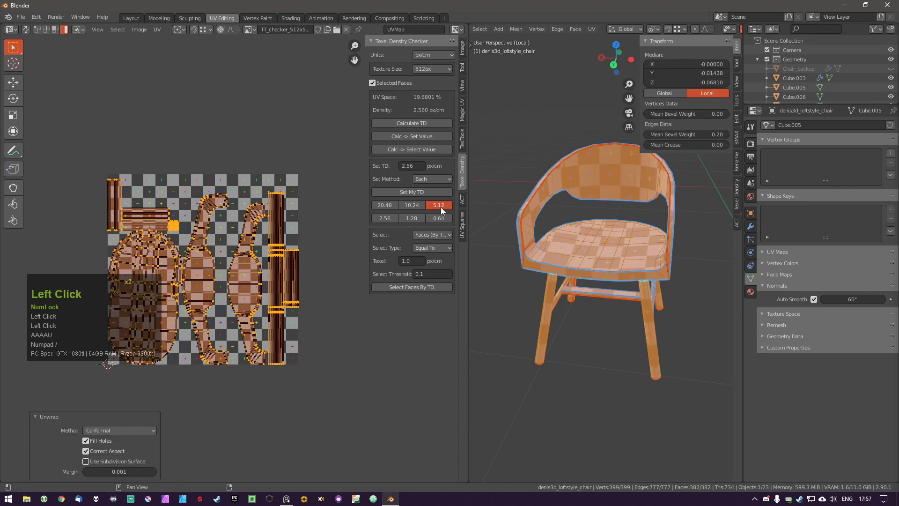
left_click(389, 218)
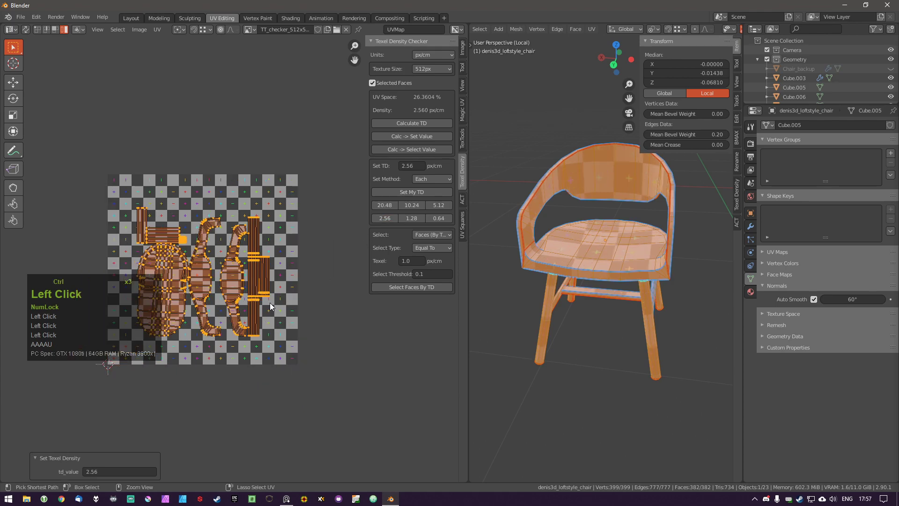
key("ctrl+z")
key("u")
Select the rectangular stretcher islands and move them off the checker image, beyond its right edge.
key("a")
left_click(142, 215)
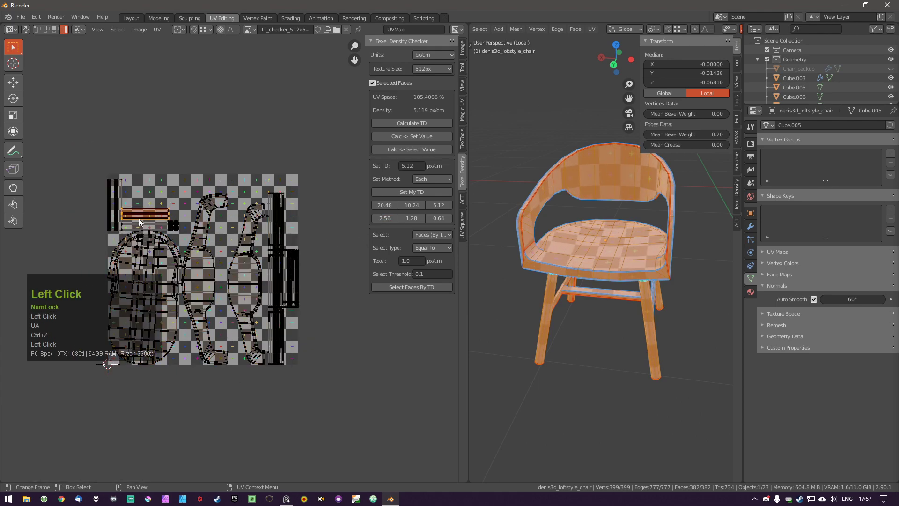
scroll(164, 224, "up", 4)
left_click(172, 238, "shift")
left_click(86, 228, "shift")
scroll(163, 230, "down", 4)
middle_click_drag(163, 230, 70, 151, "shift")
key("g")
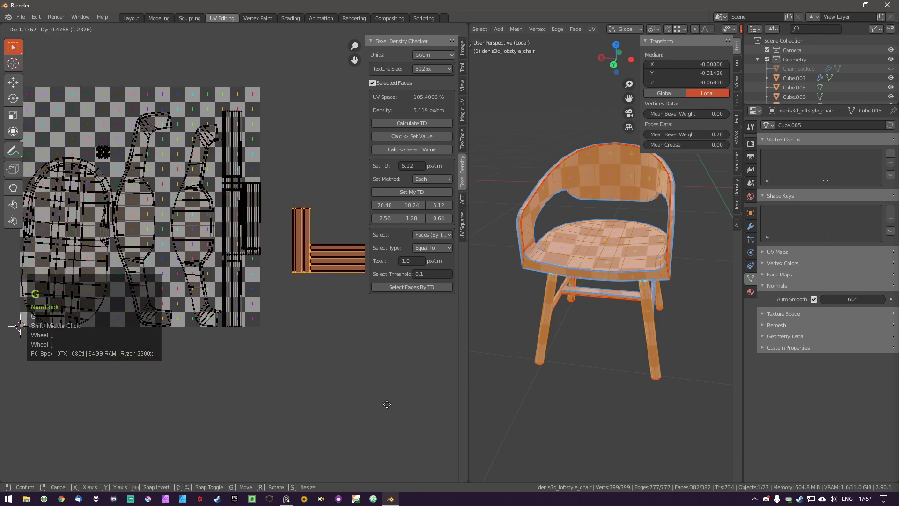
left_click(380, 404)
Rotate the horizontal stretcher islands by -90° and place them right beside the vertical ones.
key("a")
left_click(322, 253)
middle_click_drag(327, 271, 315, 277, "shift")
key("r")
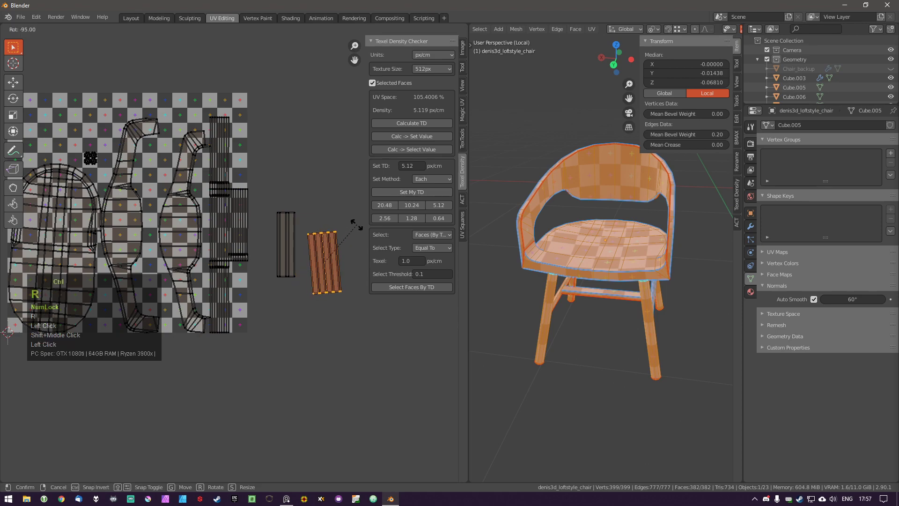
left_click(360, 225, "ctrl")
key("g")
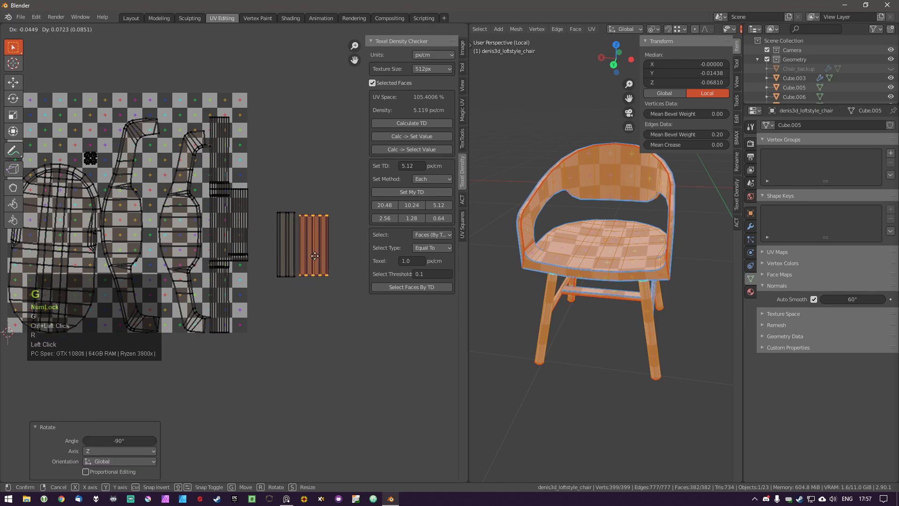
right_click(314, 256)
double_click(299, 255)
key("g")
right_click(310, 276)
Move three leg islands one by one off the checker image and line them up above the stretcher islands.
middle_click_drag(369, 290, 357, 289)
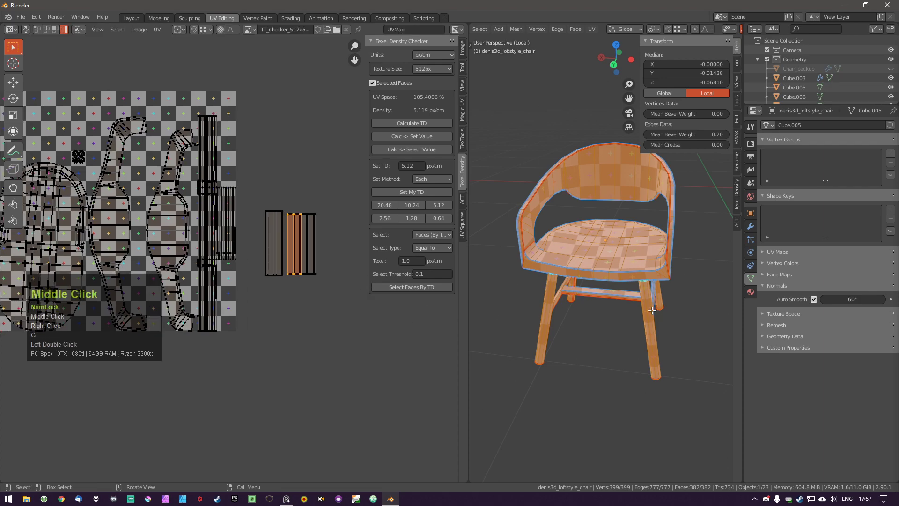
middle_click_drag(618, 300, 645, 300)
scroll(209, 222, "up", 1)
key("g")
left_click(283, 197)
left_click(218, 175)
middle_click_drag(255, 213, 202, 257, "shift")
key("g")
left_click(336, 282)
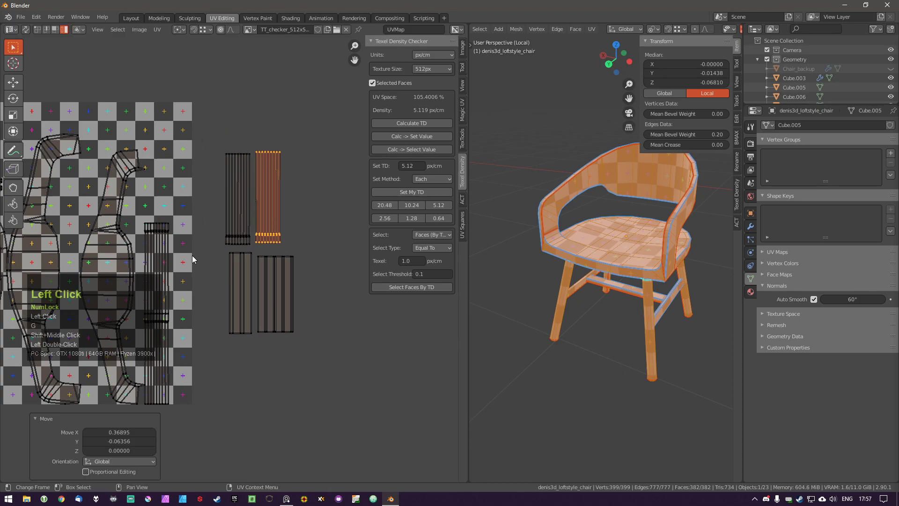
double_click(167, 251)
key("g")
left_click(318, 171)
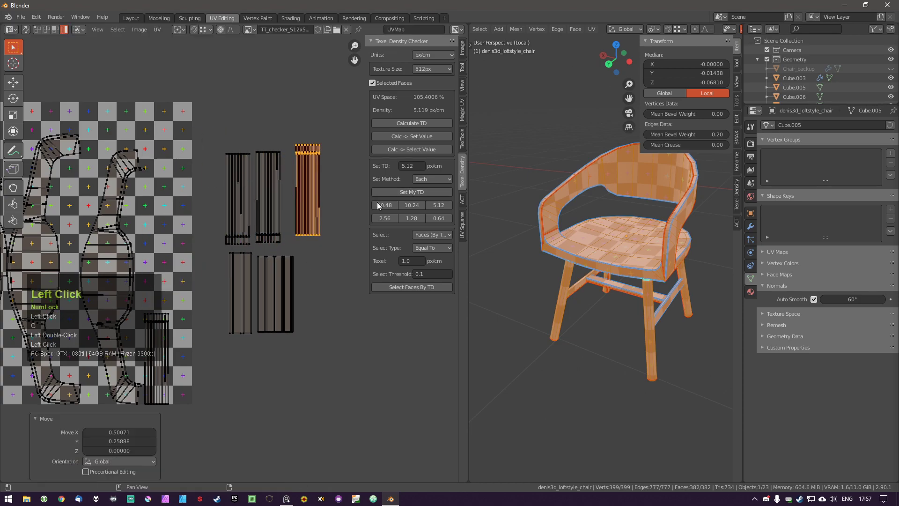
Move the remaining leg island off the checker image and place it at the end of the leg island row.
left_click(163, 350)
middle_click_drag(256, 403, 201, 398, "shift")
key("g")
left_click(389, 228)
Snap one of the shorter stretcher islands onto its twin, and move the stacked pair away from the other stretcher stack.
left_click(240, 284)
key("g")
left_click(204, 256, "ctrl")
left_click_drag(203, 253, 234, 337)
key("g")
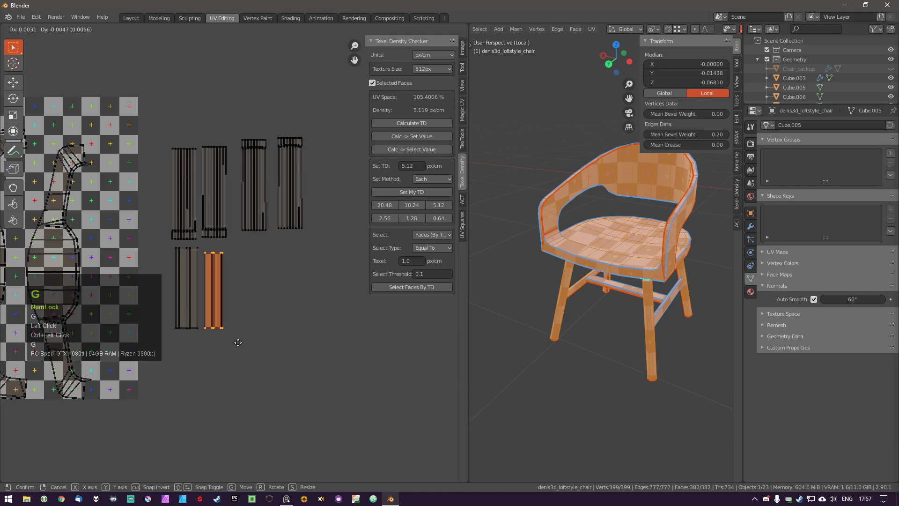
left_click(275, 355)
Stack the third leg island exactly on top of the fourth one with snapping.
key("a")
left_click(266, 154)
key("g")
left_click(307, 135, "ctrl")
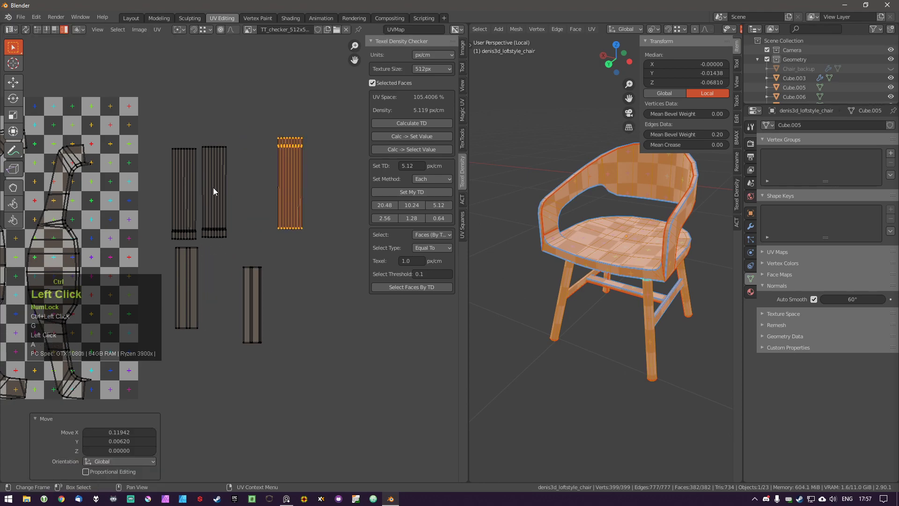
Rotate the second leg island by -180° so its cap end matches the stacked leg islands.
left_click(212, 188)
key("r")
left_click(158, 226, "ctrl")
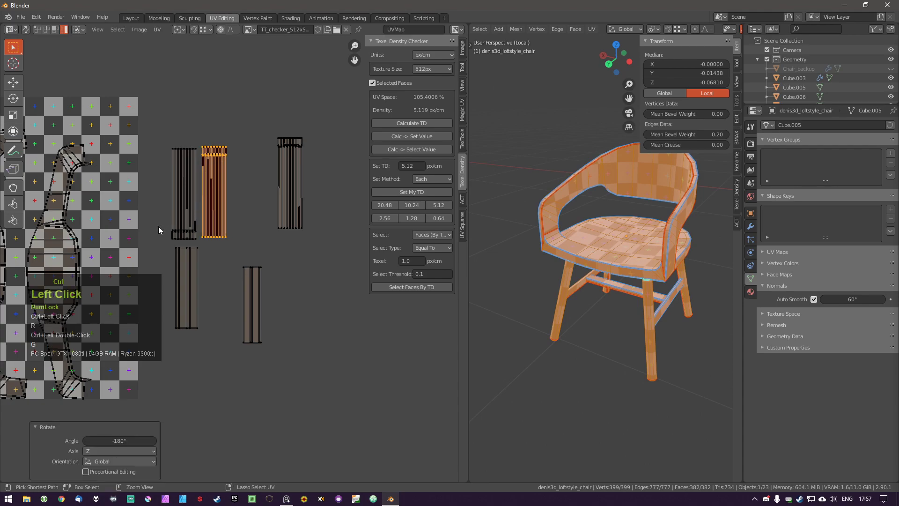
key("g")
right_click(311, 134)
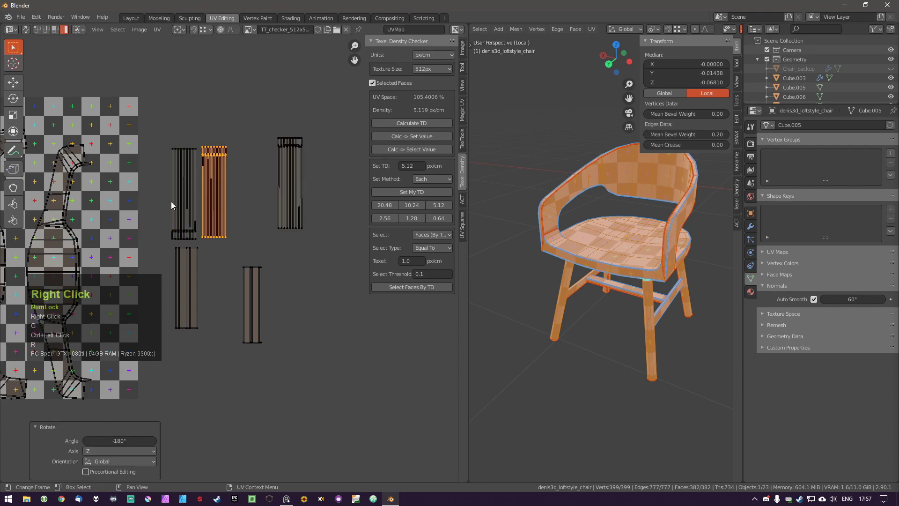
Rotate the first leg island by -180° and snap it exactly onto the second leg island.
left_click(173, 199)
key("r")
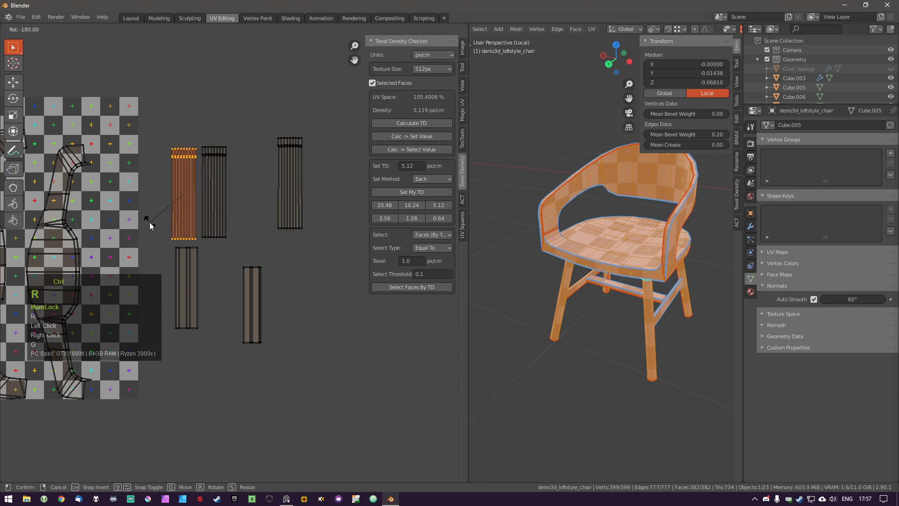
left_click(149, 222, "ctrl")
key("g")
left_click(234, 149, "ctrl")
Move the newly stacked leg pair directly against the other stacked leg pair, level with it.
key("a")
left_click_drag(176, 136, 203, 167)
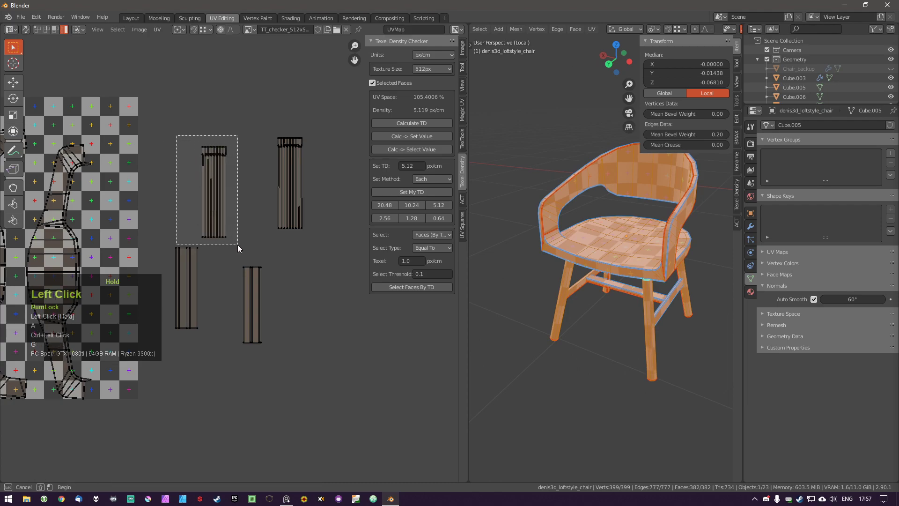
left_click_drag(238, 244, 238, 245)
key("g")
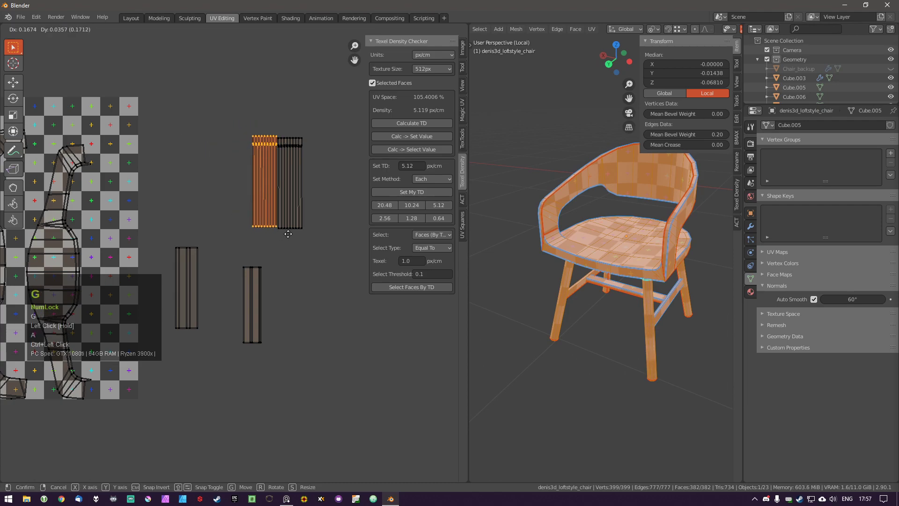
left_click(287, 236)
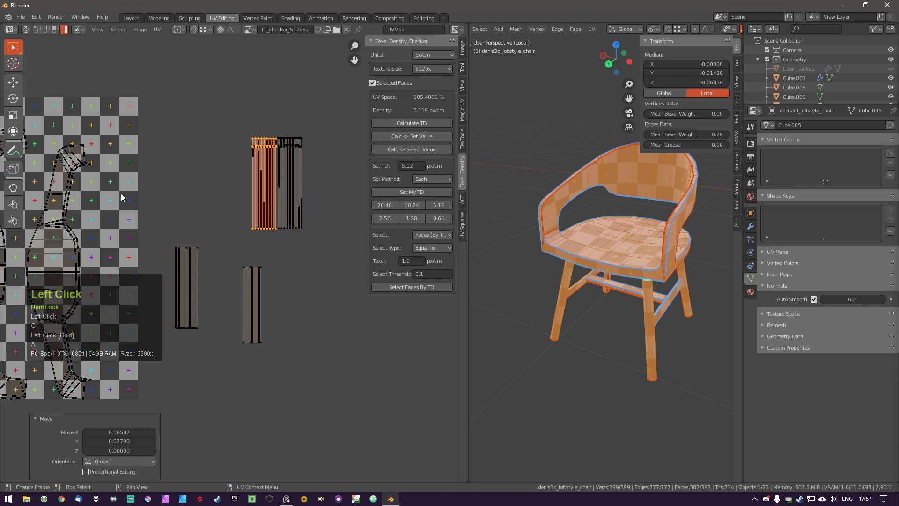
Select the small round leg-end islands and move them off the checker image, next to the leg stacks.
key("a")
middle_click_drag(122, 194, 120, 185, "shift")
scroll(119, 183, "down", 4)
left_click_drag(139, 191, 139, 192)
key("g")
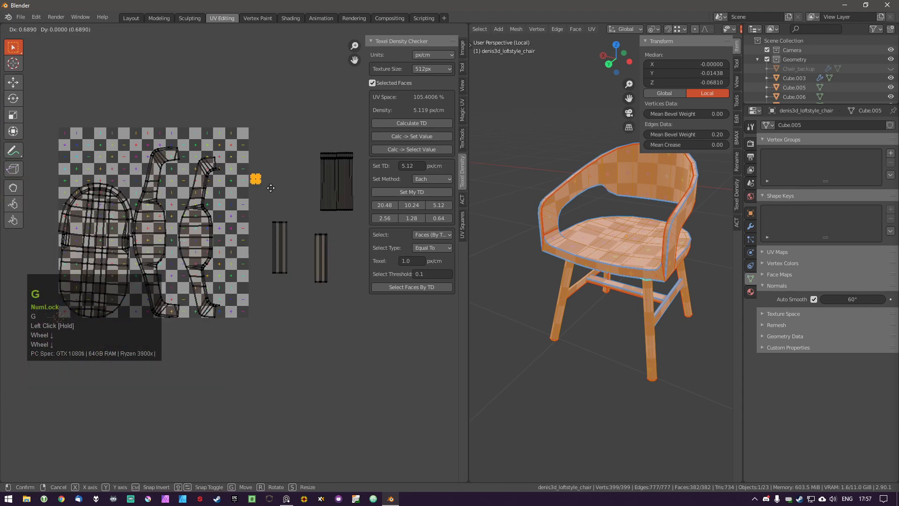
left_click(319, 169)
Scale all UV islands up by 1.160 and shift them back over the checker image.
key("a")
key("a")
key("a")
key("a")
key("s")
left_click(186, 321)
key("g")
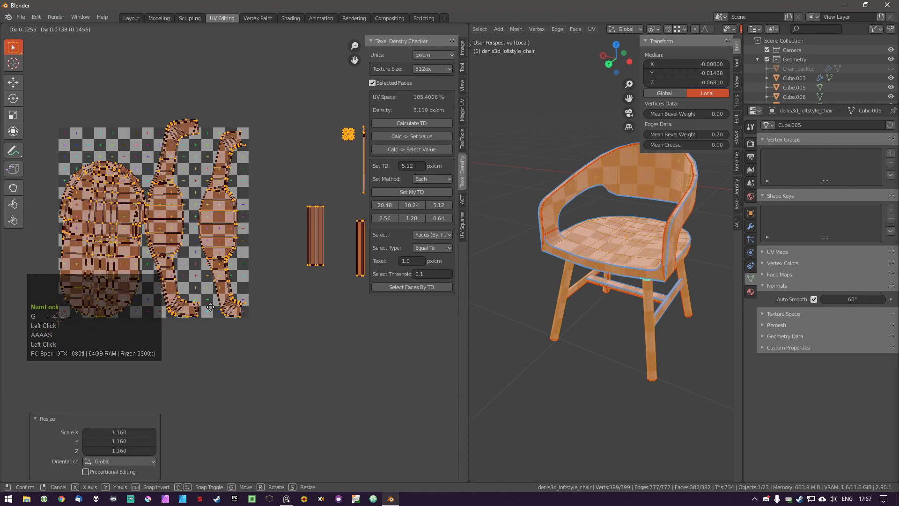
left_click(210, 307)
key("a")
left_click(176, 237)
key("g")
middle_click(187, 230)
right_click(192, 225)
Scale all UV islands by 0.923 and move them so the seat and backrest islands fit inside the checker image.
scroll(281, 307, "down", 2)
key("a")
left_click_drag(120, 146, 350, 312)
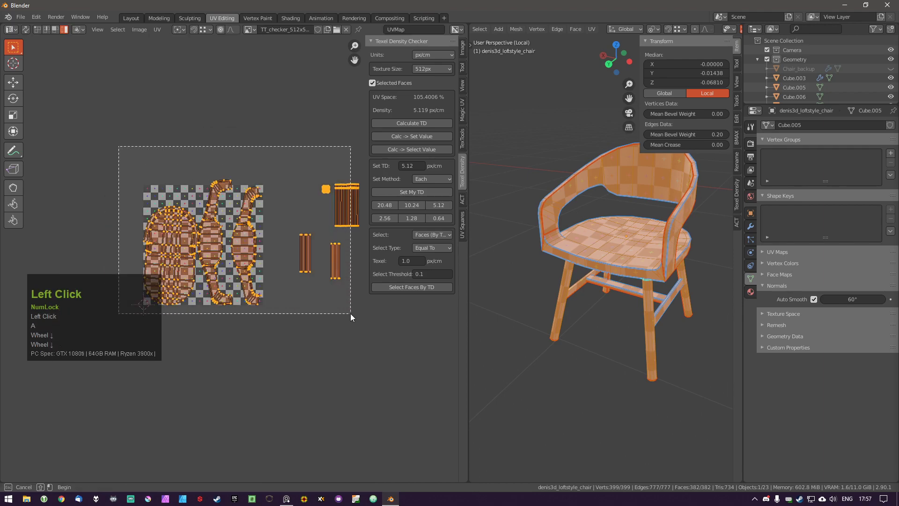
left_click(290, 312)
left_click_drag(90, 137, 371, 356)
key("s")
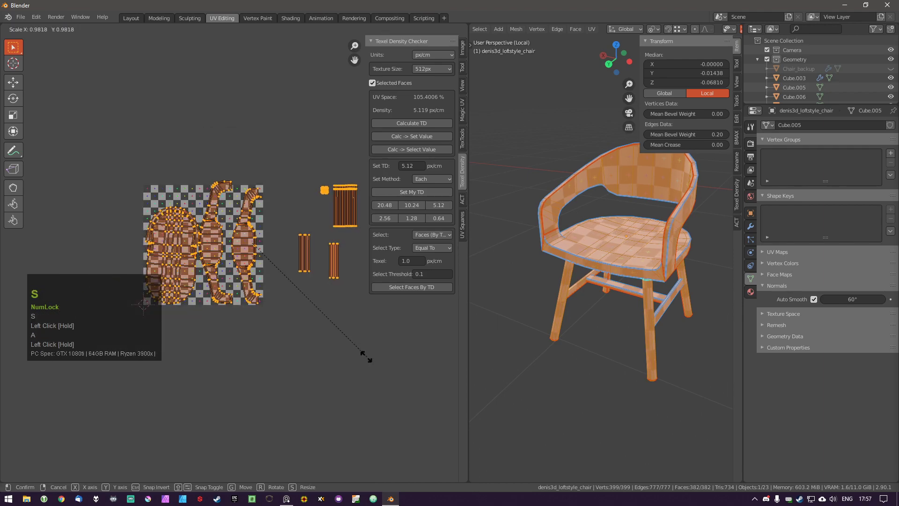
left_click(355, 354)
scroll(208, 234, "up", 1)
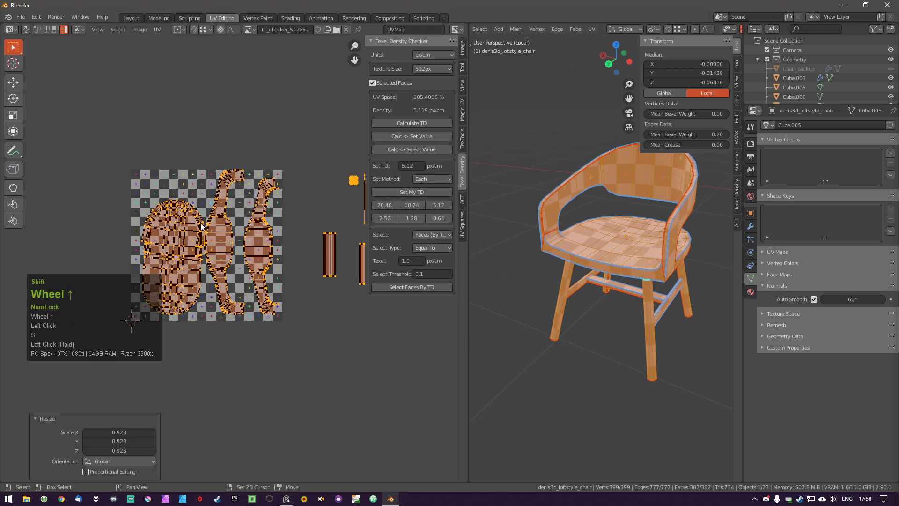
middle_click_drag(209, 227, 249, 229)
key("g")
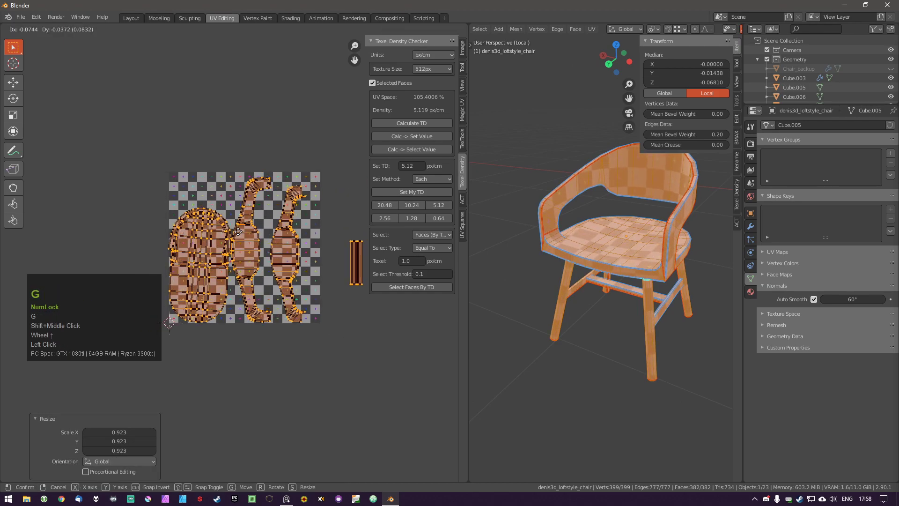
left_click(238, 231)
Rotate the seat island by -3.3° to straighten it and shift it along X inside the checker image.
left_click(197, 253)
scroll(280, 252, "up", 3)
key("r")
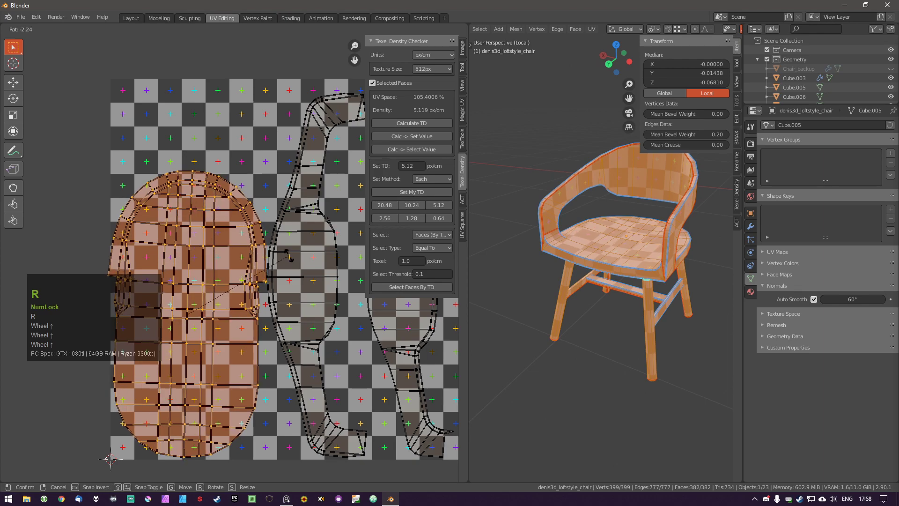
left_click(289, 255)
key("g")
middle_click(292, 276)
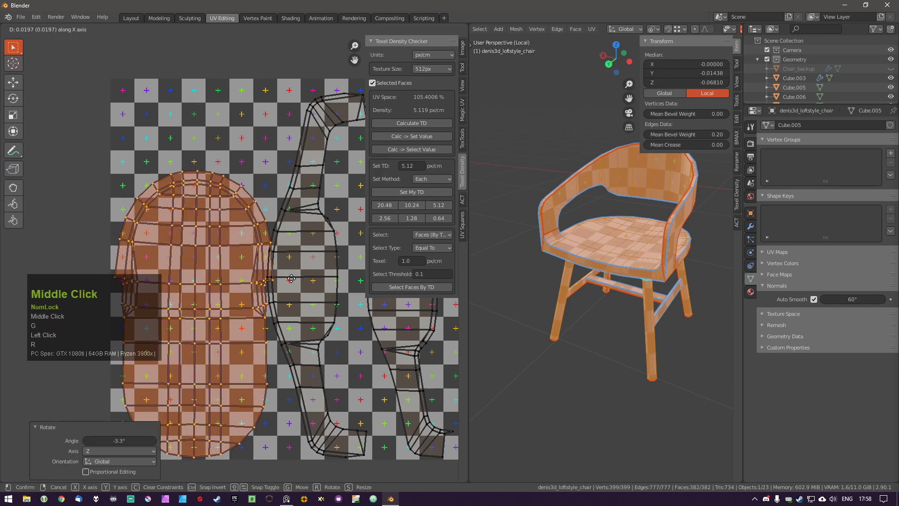
left_click(293, 282)
Shift the middle backrest island along X clear of the seat island, and move the outer backrest island closer to it.
left_click(316, 310)
middle_click_drag(332, 328, 244, 311, "shift")
key("g")
middle_click(262, 312)
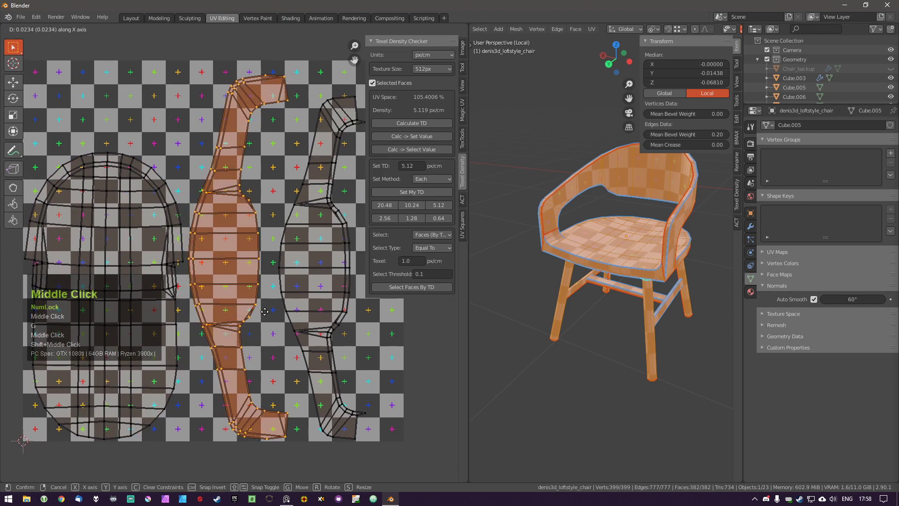
left_click(269, 311)
double_click(306, 290)
middle_click_drag(306, 290, 260, 298, "shift")
key("g")
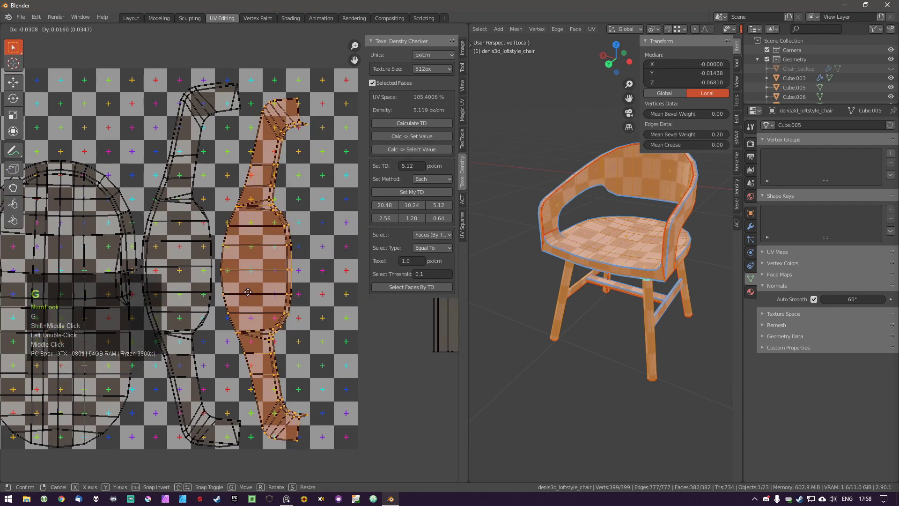
left_click(243, 291)
Rotate the outer backrest island by 90° and place it along the upper edge of the checker image.
scroll(334, 177, "down", 2)
key("r")
key("ctrl")
left_click(338, 267, "ctrl")
key("g")
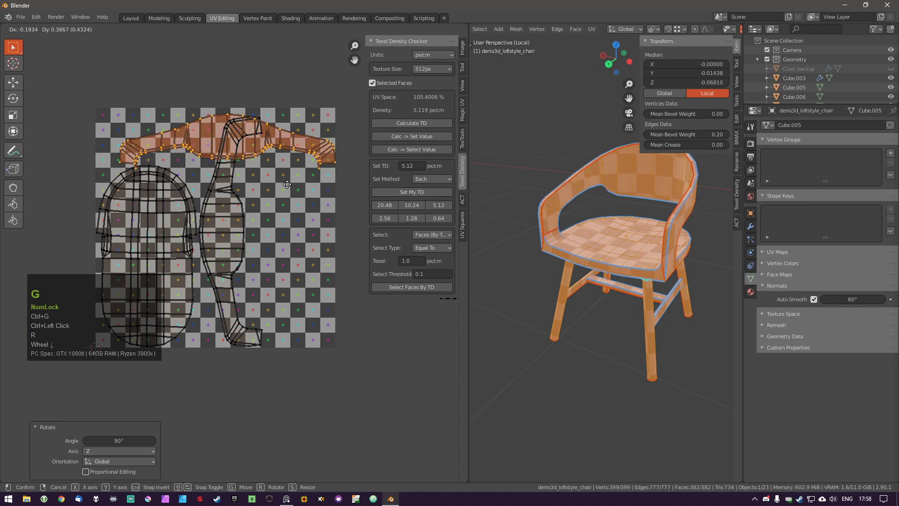
left_click(281, 169)
Rotate the other backrest island by 90° and place it directly below the first backrest island.
left_click(257, 168)
key("r")
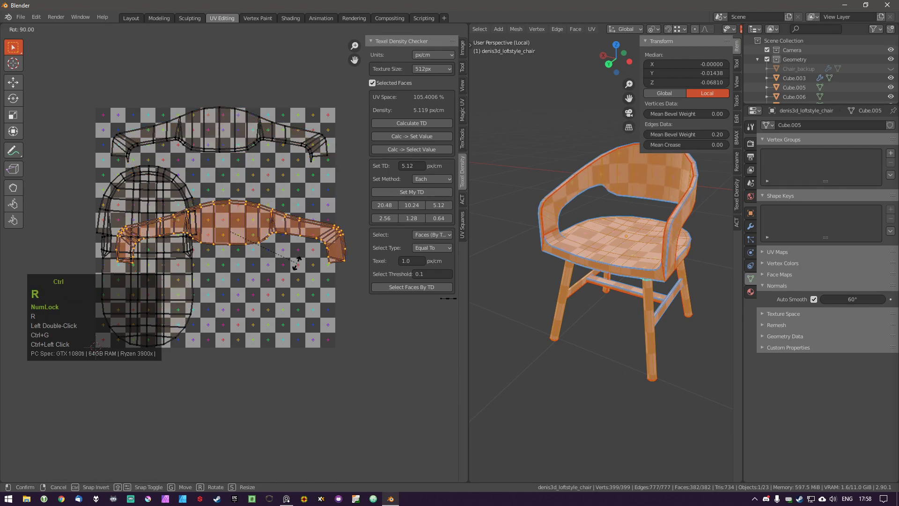
left_click(278, 269)
key("g")
left_click(280, 216)
left_click(154, 262)
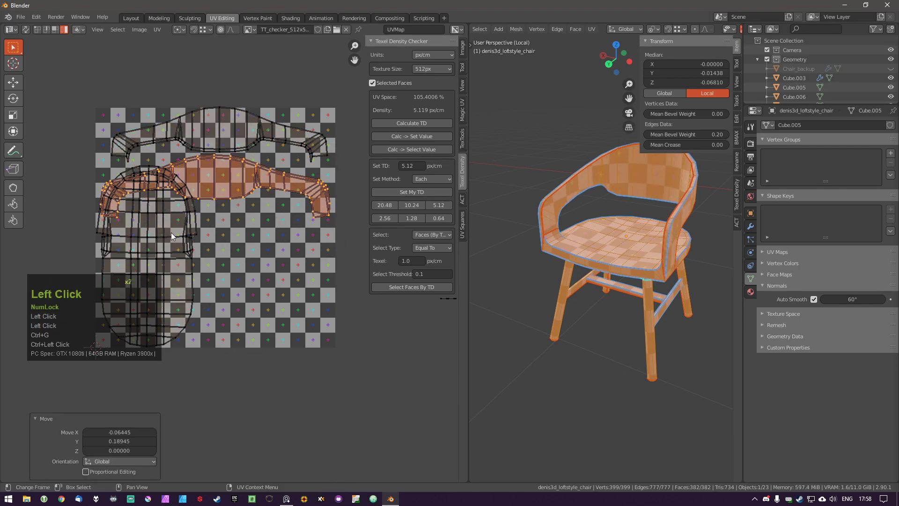
key("r")
key("ctrl")
right_click(225, 253)
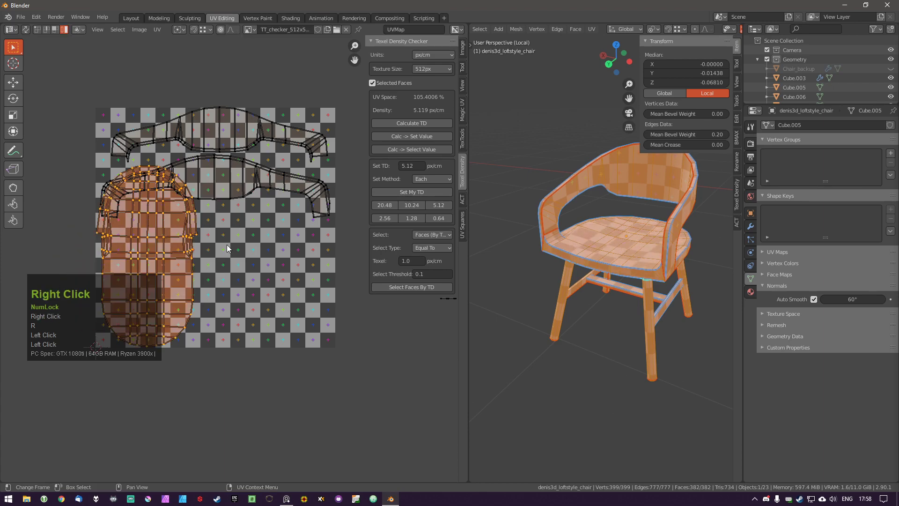
left_click(234, 171)
left_click(242, 144)
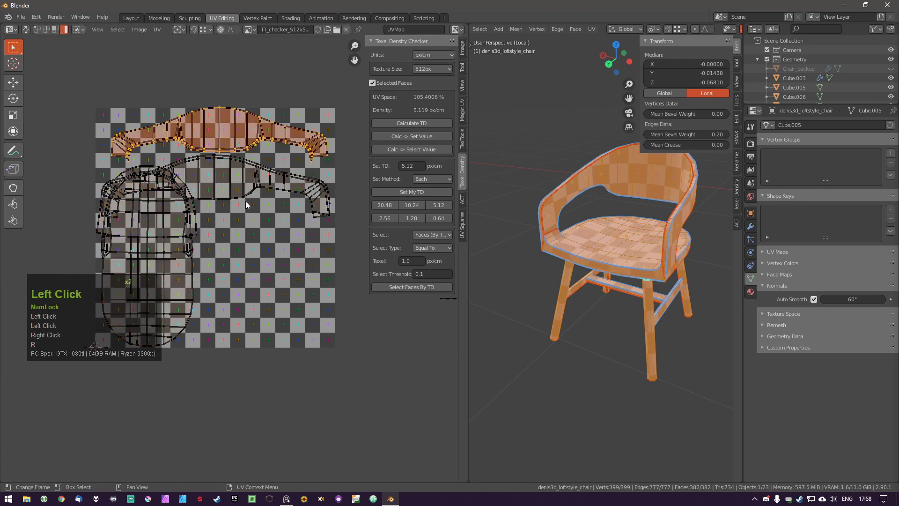
Rotate the seat island by 90° and place it in the lower-left corner of the checker image.
left_click(198, 229)
key("g")
right_click(199, 230)
key("r")
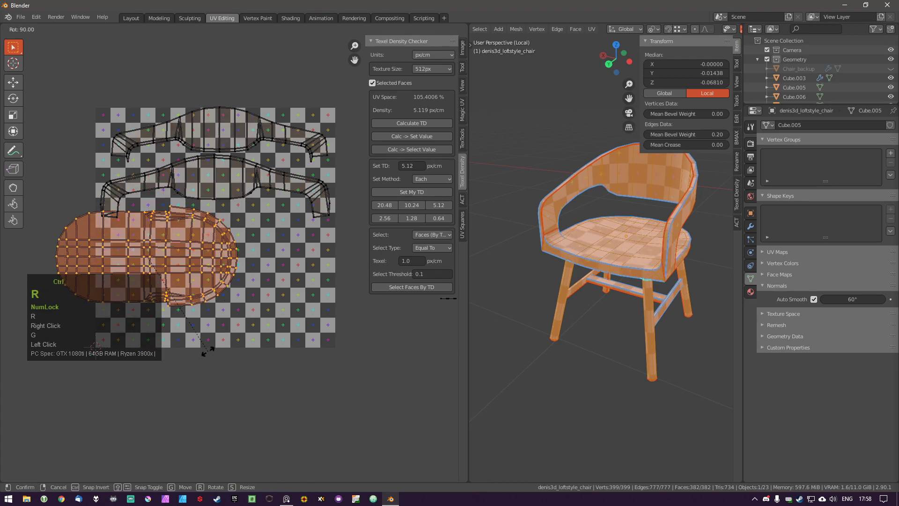
left_click(206, 354, "ctrl")
key("ctrl+g")
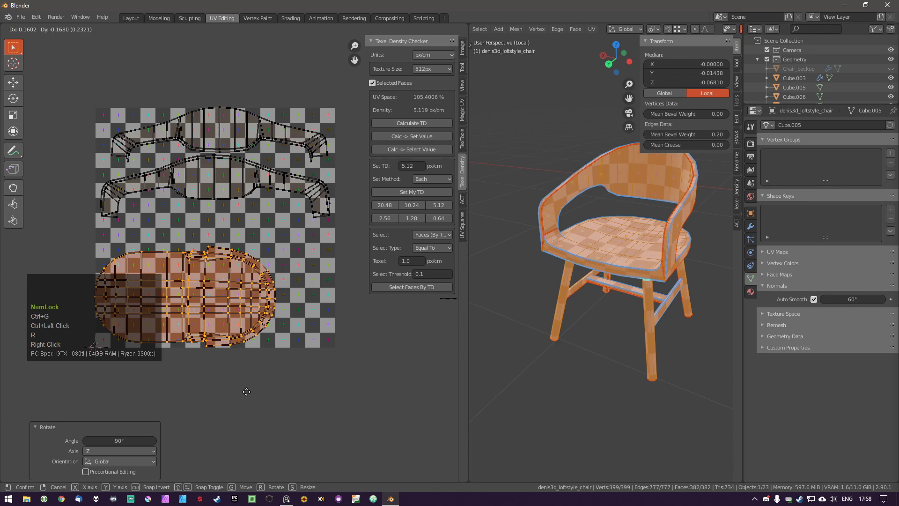
left_click(246, 392)
left_click(225, 144)
key("g")
right_click(227, 142)
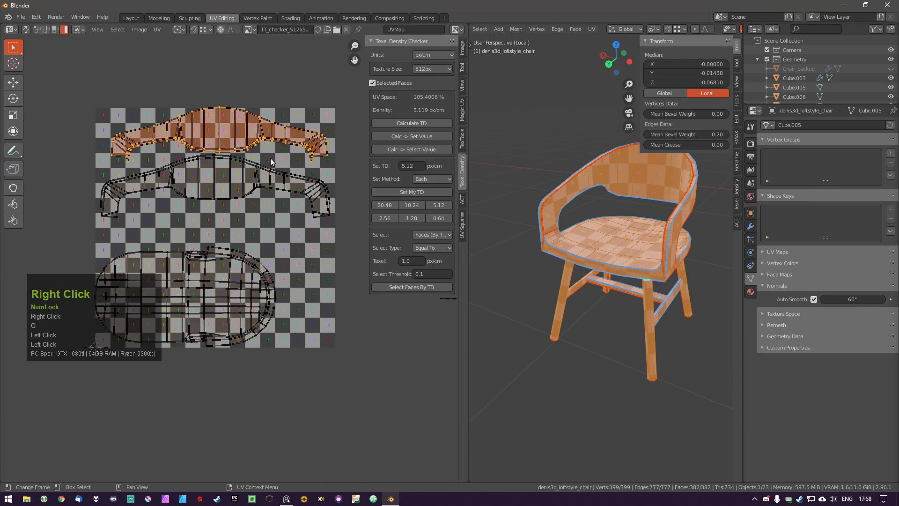
Nudge the two backrest islands so they nest closely at the upper part of the checker image without overlapping.
scroll(228, 140, "up", 3)
key("g")
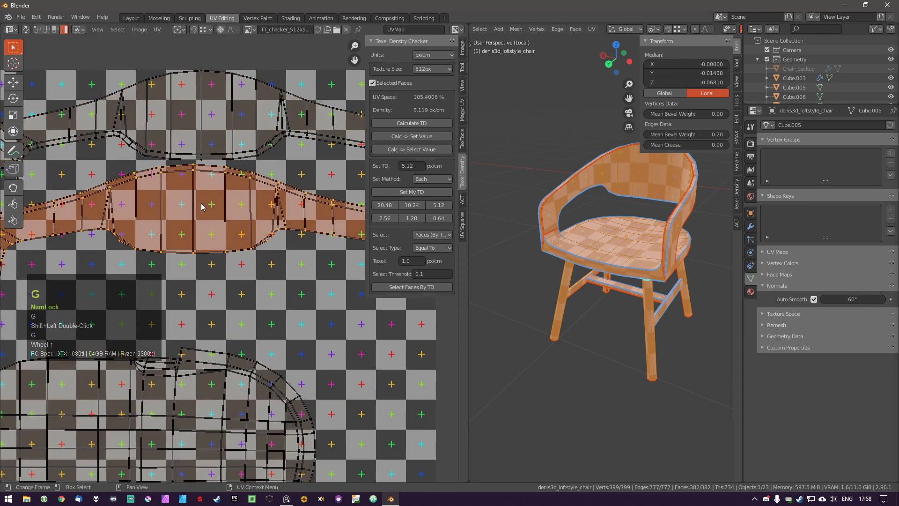
left_click(233, 216)
scroll(233, 219, "down", 3)
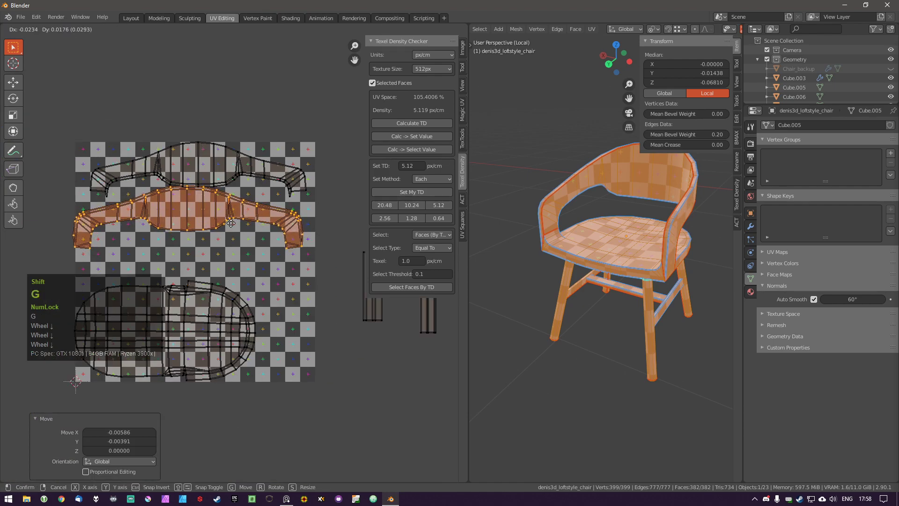
left_click(238, 230)
left_click(226, 184)
key("g")
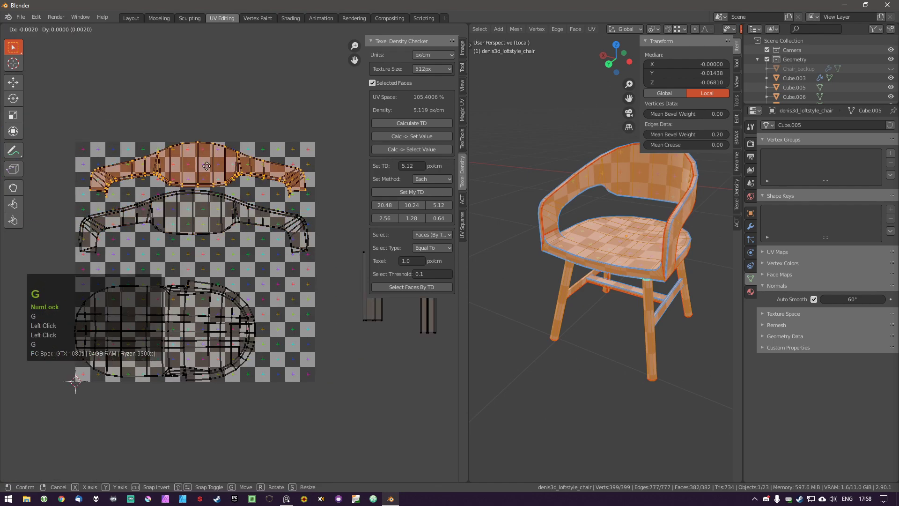
left_click(218, 205)
Move the small round leg-end islands into the checker image's upper-right corner, beside the upper backrest island.
key("a")
scroll(266, 281, "down", 2)
middle_click_drag(267, 283, 208, 252, "shift")
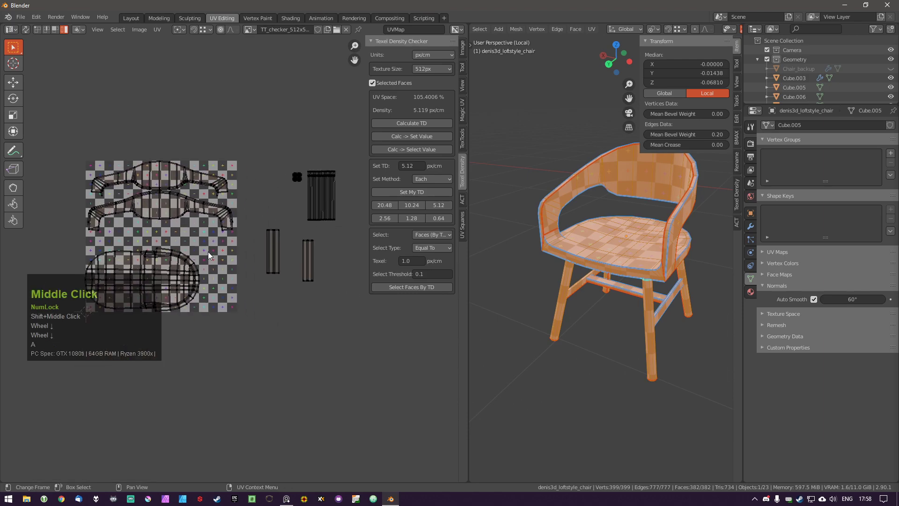
left_click_drag(287, 168, 303, 187)
key("g")
left_click(237, 184)
key("ctrl+z")
scroll(288, 193, "up", 2)
key("g")
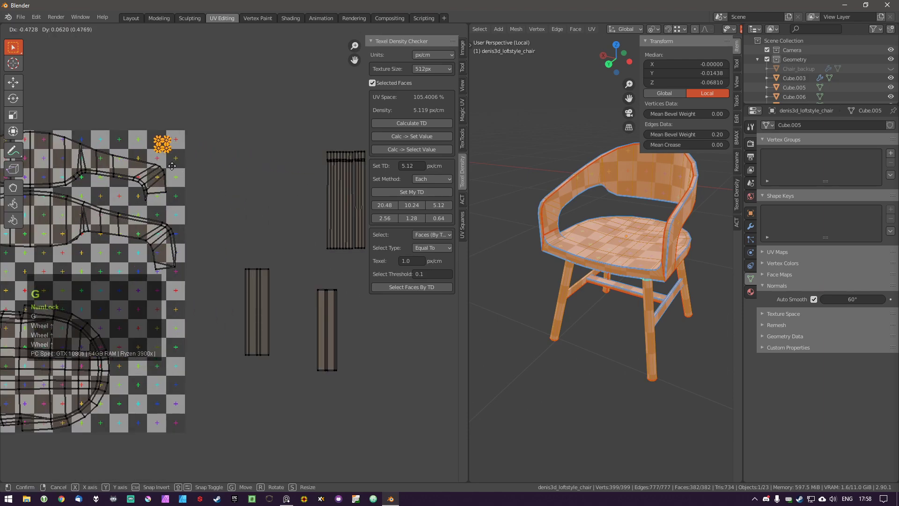
left_click(178, 174)
scroll(179, 173, "up", 1)
key("g")
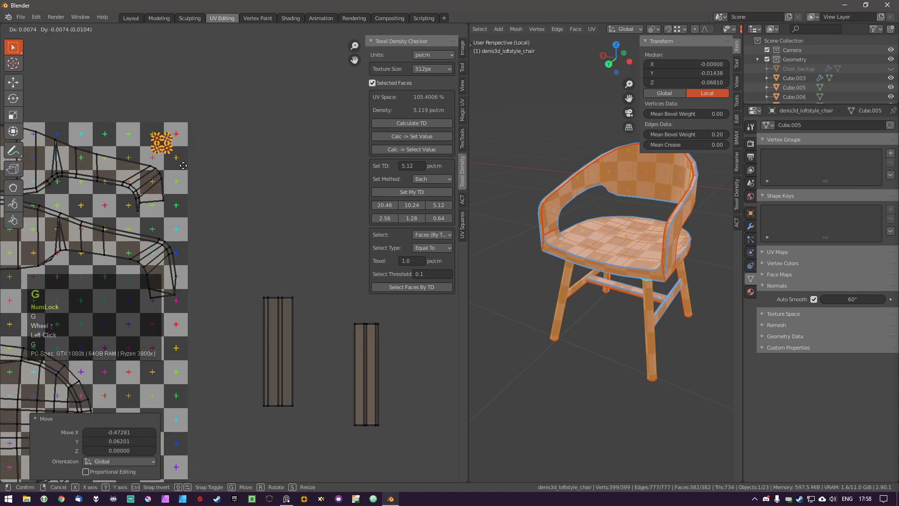
right_click(183, 166)
scroll(318, 192, "down", 2)
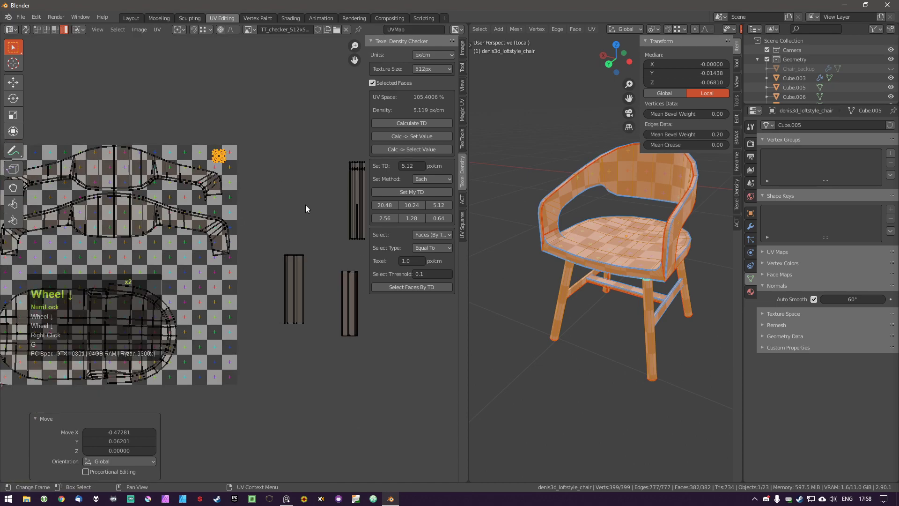
Move two narrow stretcher islands into the checker image, upright and side by side to the right of the seat island.
scroll(306, 209, "down", 1)
key("a")
left_click(297, 281)
key("g")
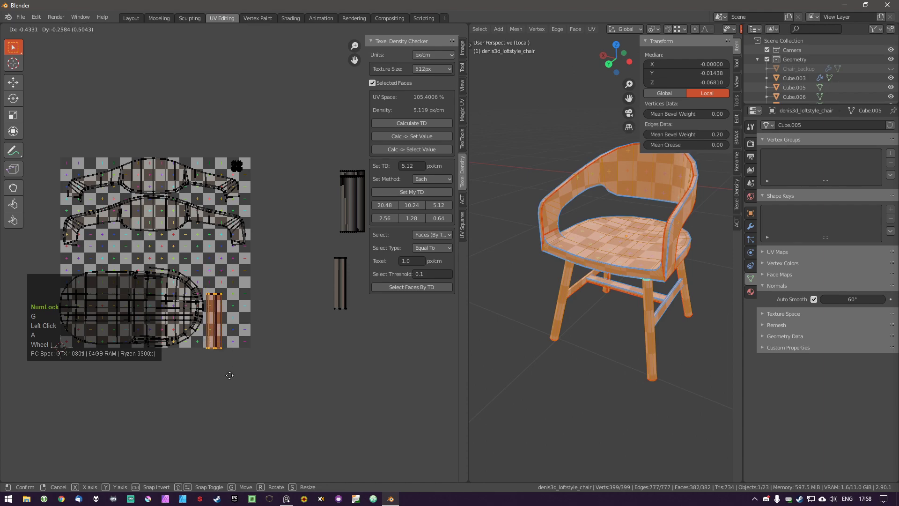
left_click(229, 375)
left_click_drag(313, 243, 361, 348)
key("g")
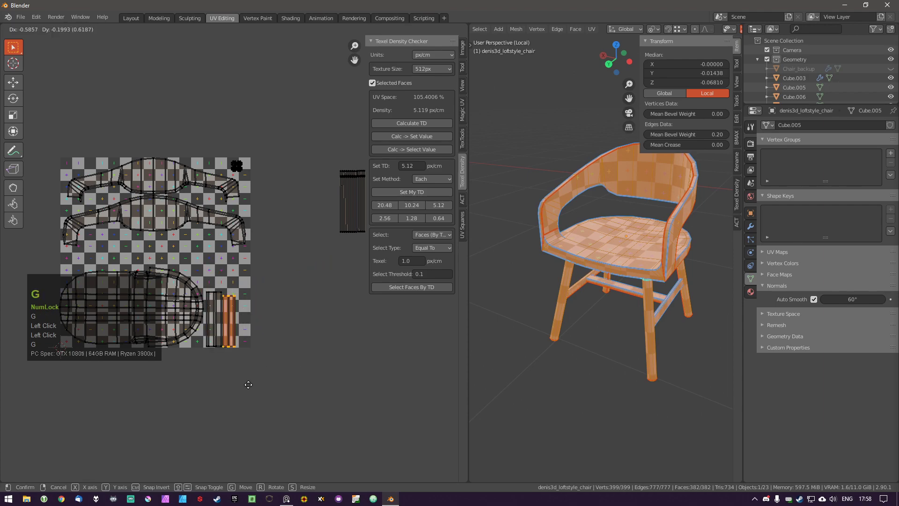
left_click(248, 385)
Rotate one of the leg islands by 90° and place it horizontally in the space under the lower backrest island.
left_click(338, 209)
key("g")
left_click(235, 270)
key("g")
right_click(254, 266)
key("r")
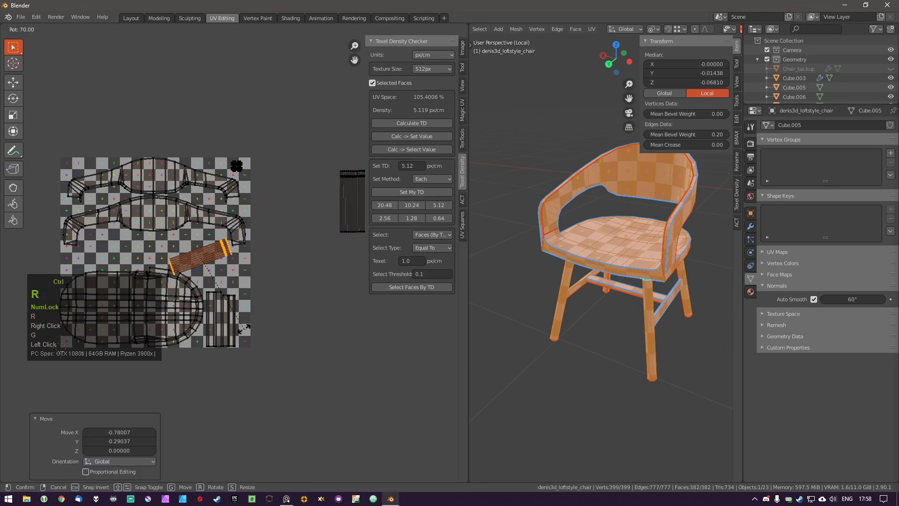
left_click(218, 355, "ctrl")
key("ctrl+g")
key("g")
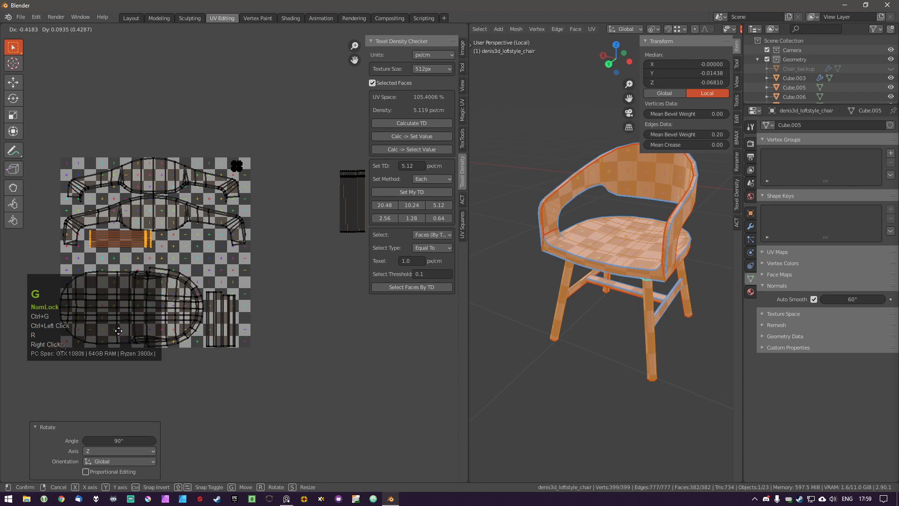
left_click(112, 332)
Rotate a second leg island by -90° and place it end to end with the first one under the lower backrest island.
left_click(326, 233)
key("g")
right_click(292, 240)
key("r")
left_click(342, 261, "ctrl")
key("ctrl+g")
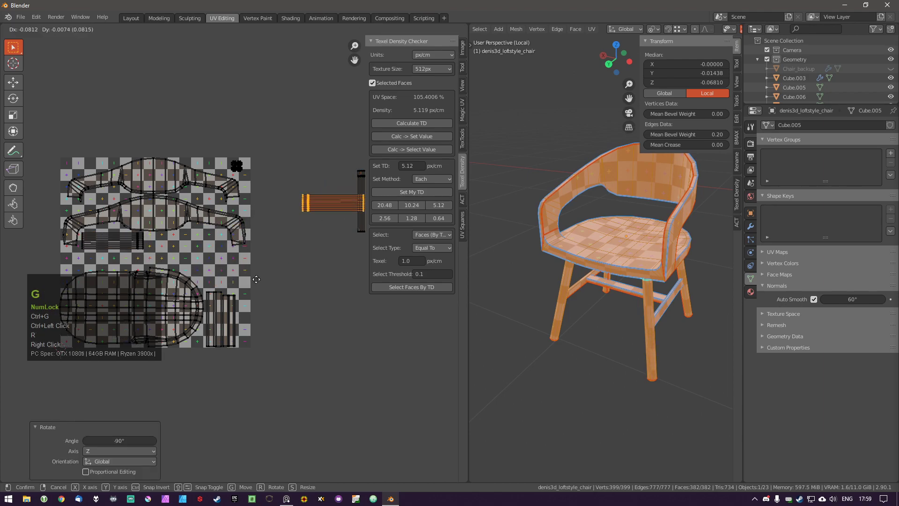
left_click(111, 315)
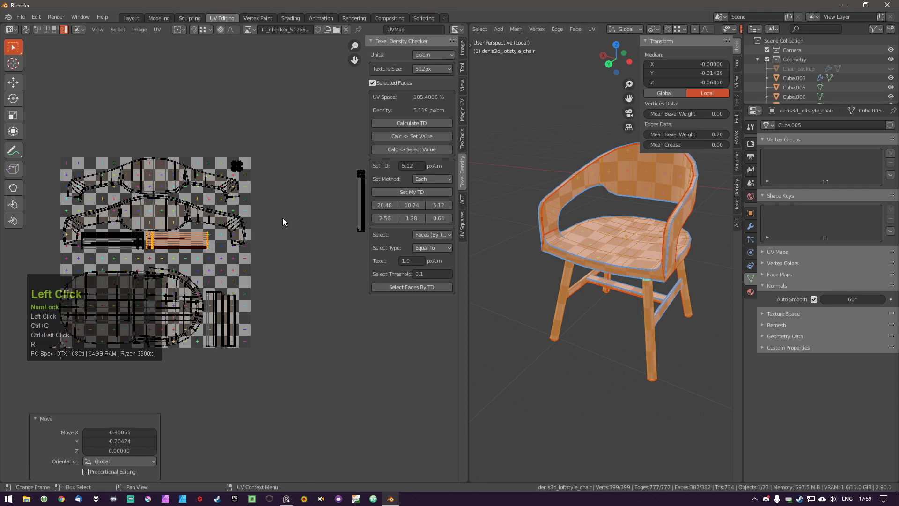
Move a third leg island upright into the checker image, directly above the narrow stretcher islands.
middle_click_drag(282, 221, 217, 219, "shift")
left_click(298, 213)
key("g")
left_click(179, 282)
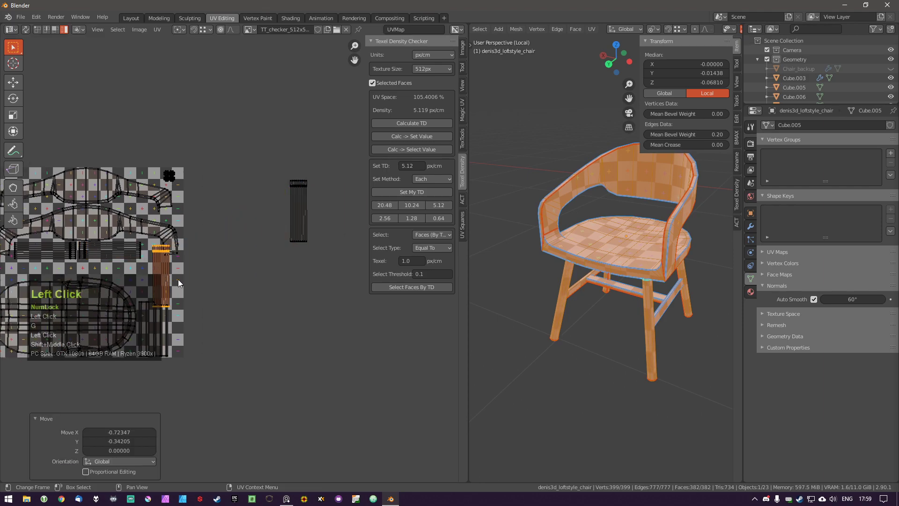
Rotate one stretcher island by -90° and place it above the seat island near the checker image's left edge.
middle_click_drag(143, 337, 231, 243, "shift")
left_click(259, 236)
key("r")
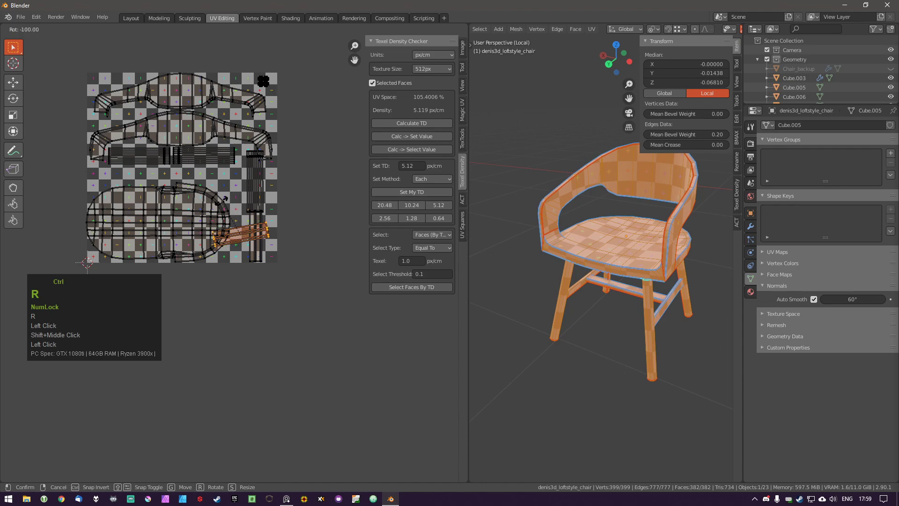
left_click(222, 201, "ctrl")
key("g")
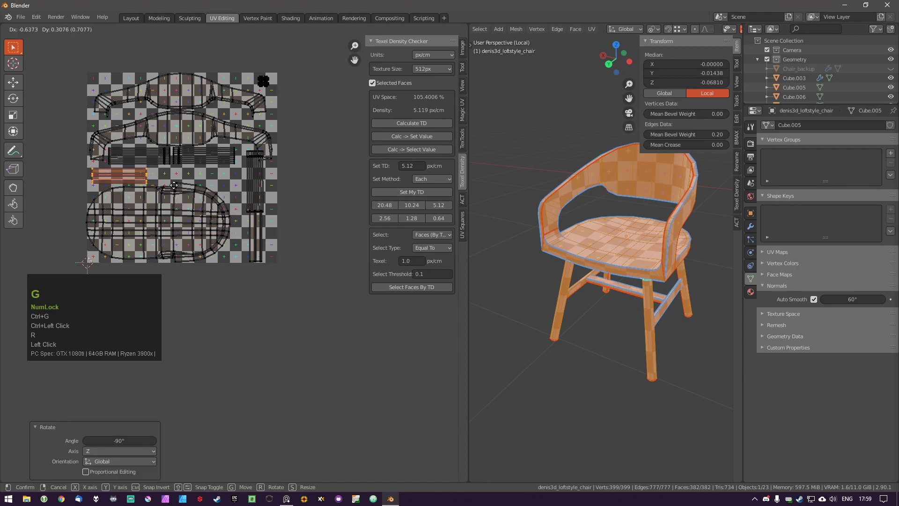
left_click(174, 182)
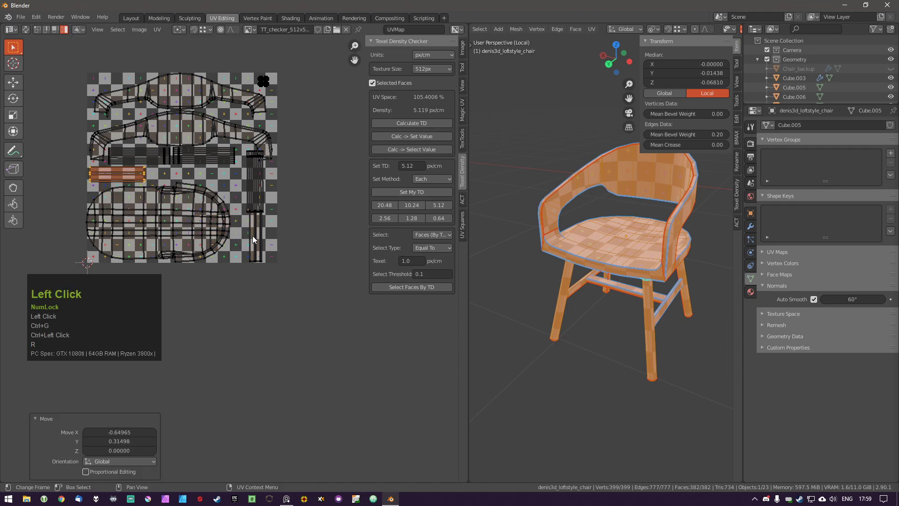
Rotate a second stretcher island by -90° in total and line it up beside the first one above the seat island.
left_click(255, 234)
key("g")
left_click(219, 188)
key("r")
left_click(213, 151, "ctrl")
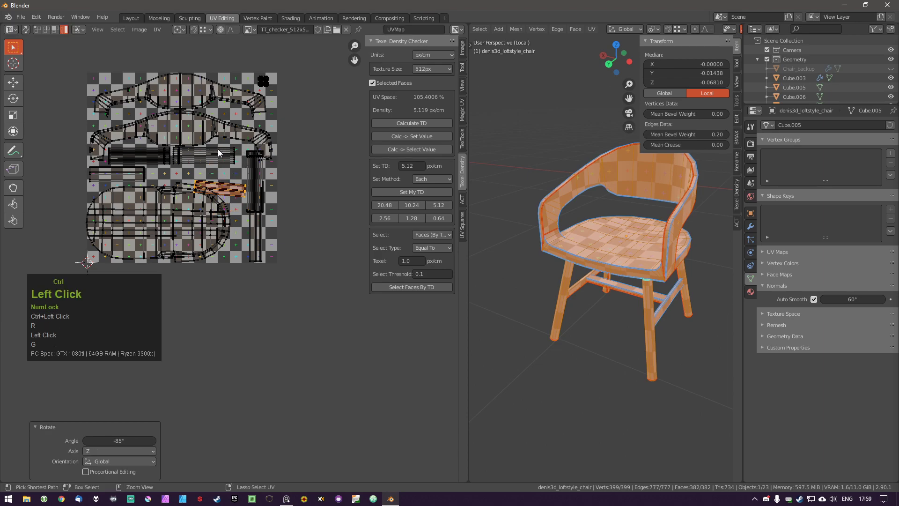
scroll(230, 158, "up", 2)
key("r")
left_click(335, 160, "ctrl")
key("g")
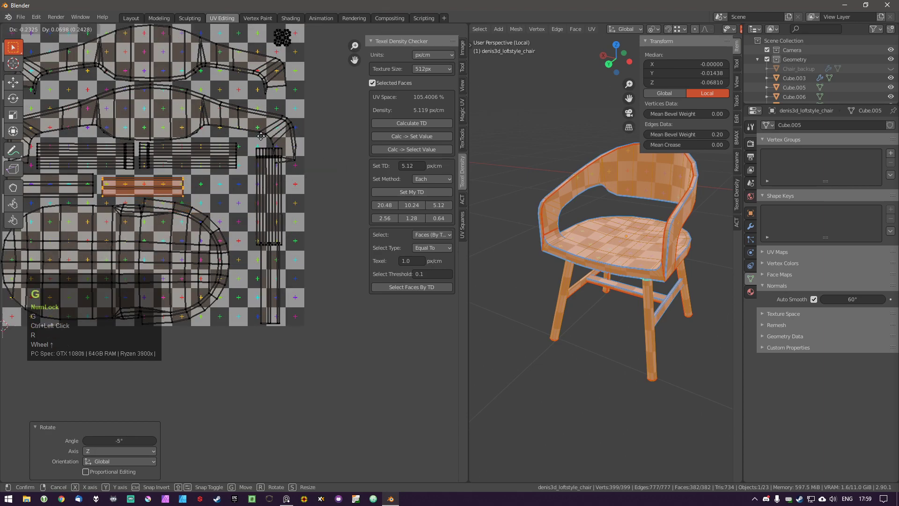
left_click(258, 135)
Rotate the remaining stretcher island by -90° and place it at the right end of the stretcher row.
left_click(271, 286)
key("r")
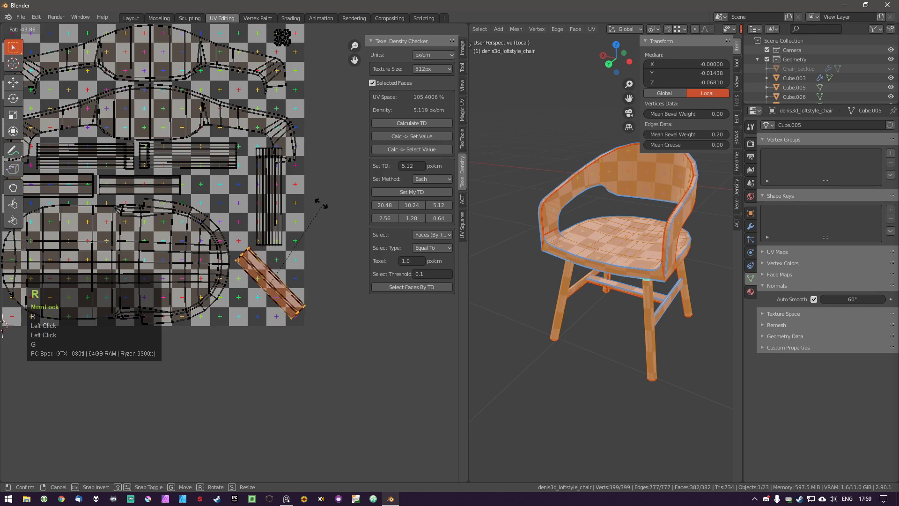
left_click(253, 200, "ctrl")
key("g")
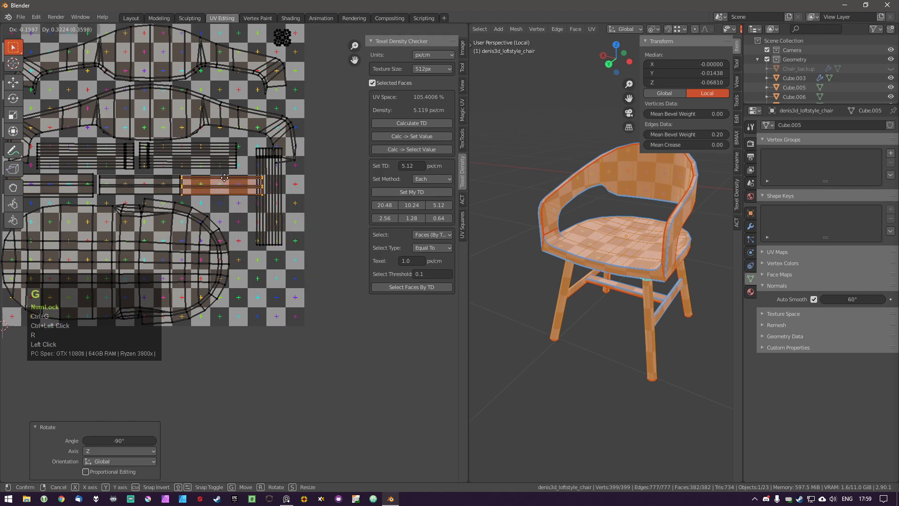
left_click(228, 179)
Place the third and fourth leg islands upright, side by side in the checker image's lower-right area beside the seat island.
left_click(264, 187)
key("g")
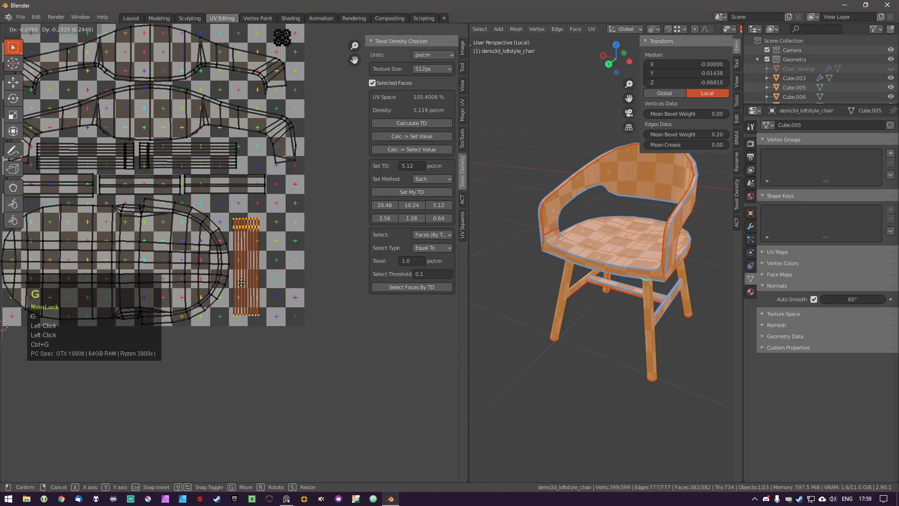
left_click(239, 259)
scroll(297, 209, "down", 1)
scroll(296, 209, "down", 1)
middle_click_drag(297, 209, 276, 201, "shift")
key("a")
left_click(309, 172)
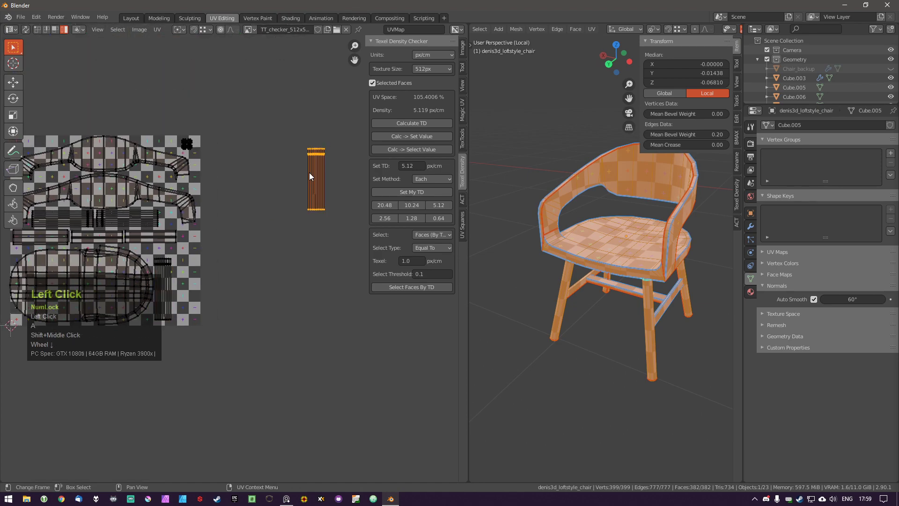
key("g")
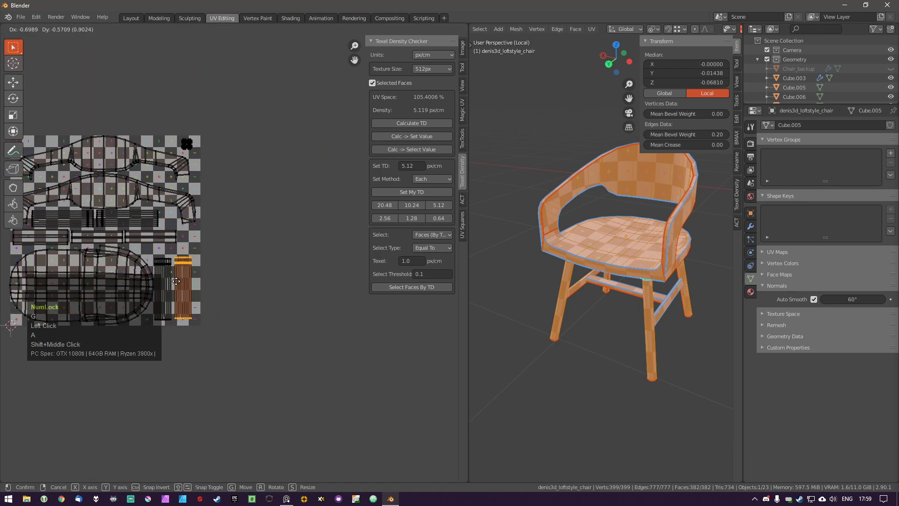
left_click(175, 285, "shift")
key("a")
middle_click_drag(243, 300, 250, 300)
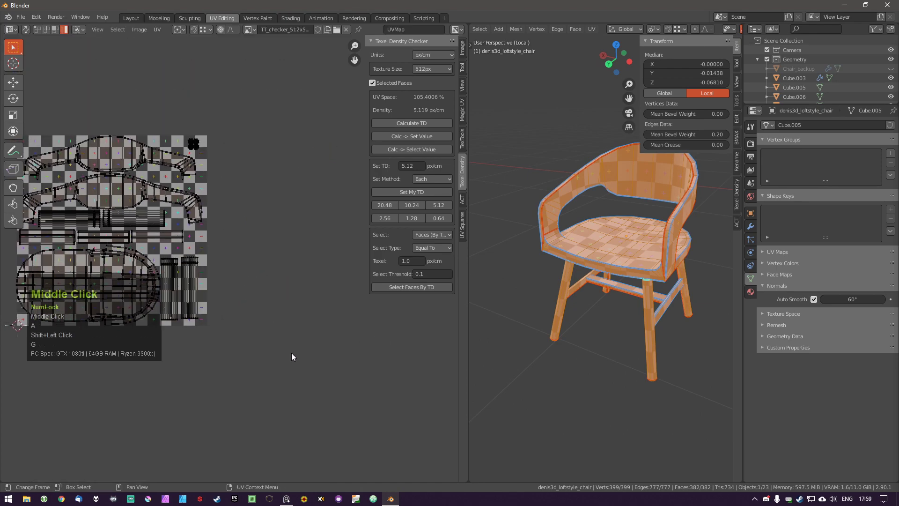
Leave Edit Mode and local view, and switch to the Layout workspace with nothing selected.
key("Tab")
middle_click_drag(611, 291, 595, 291)
scroll(595, 291, "down", 1)
key("KP_Divide")
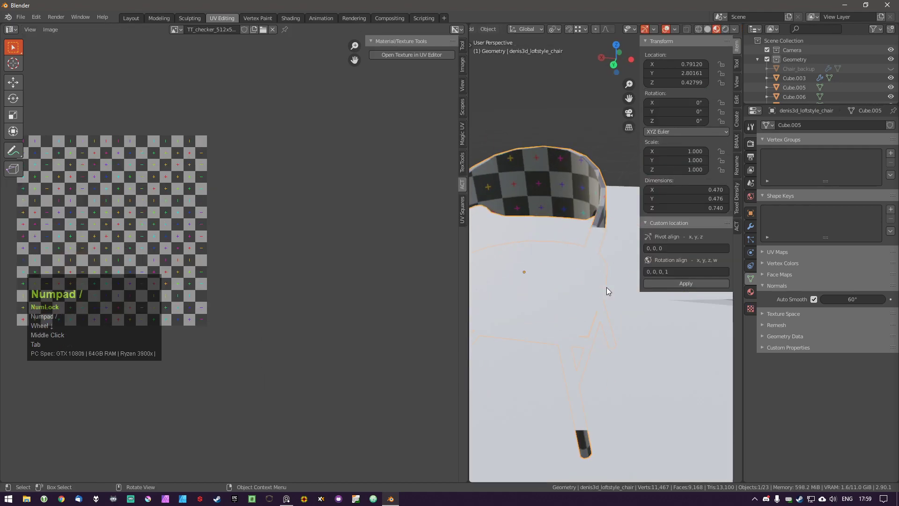
left_click(133, 19)
scroll(340, 235, "down", 2)
key("a")
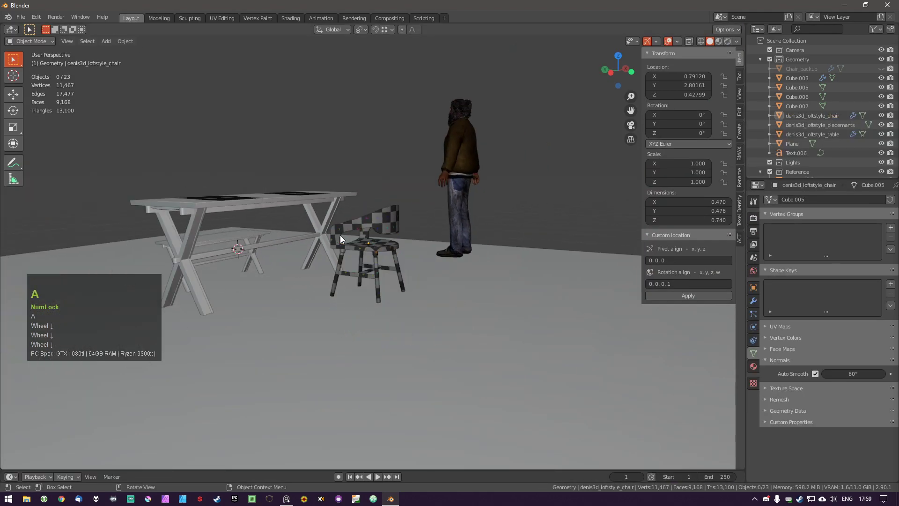
middle_click_drag(340, 236, 339, 313)
left_click(348, 268, "shift")
middle_click_drag(349, 269, 373, 235)
left_click(372, 235)
key("g")
right_click(370, 248)
left_click(248, 294, "shift")
key("g")
right_click(277, 282)
middle_click_drag(278, 283, 298, 293)
Select the chair, show its material settings and look through the names of the existing materials.
left_click(365, 243)
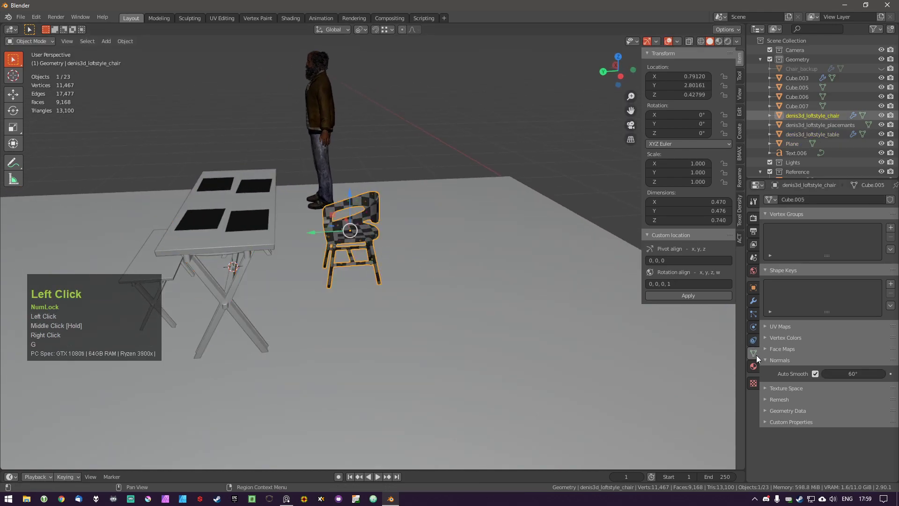
double_click(755, 369)
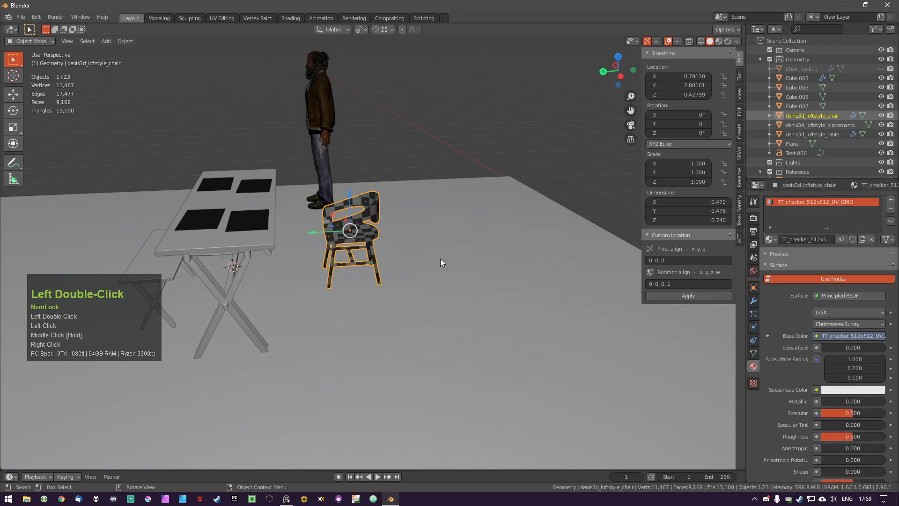
left_click(769, 240)
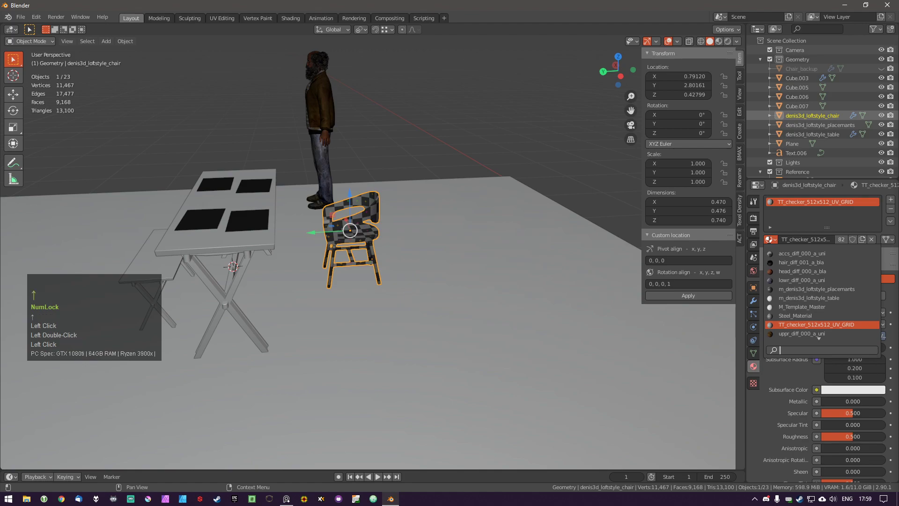
key("Up")
key("Up")
key("Up")
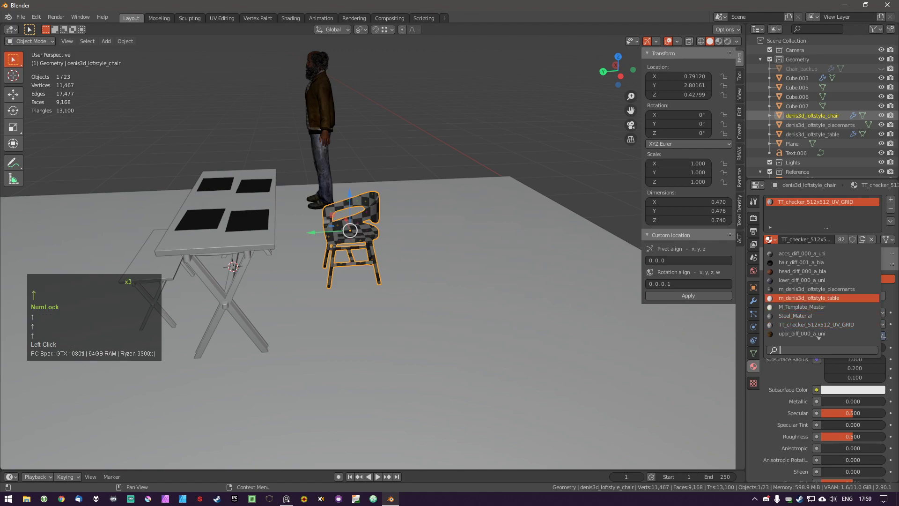
key("Up")
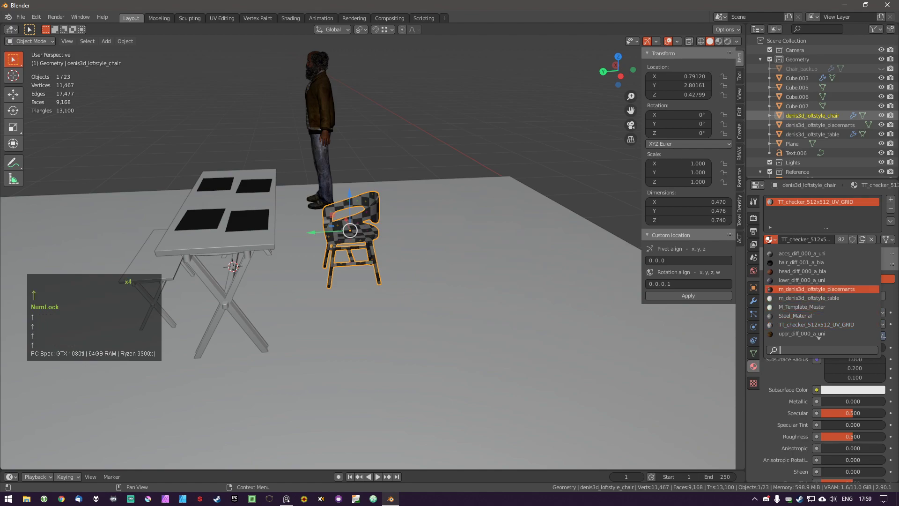
key("Down")
key("Down")
key("Down")
key("Down")
key("Down")
key("Down")
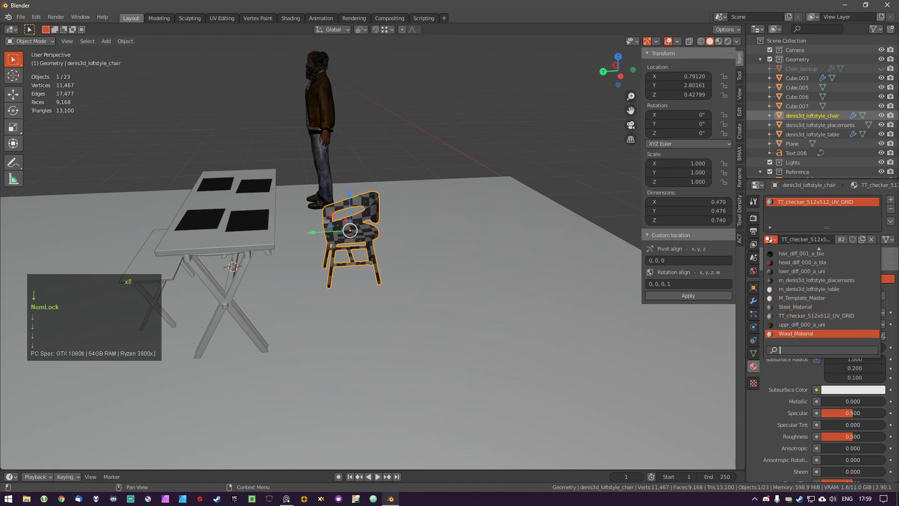
key("Up")
key("Up")
key("Up")
key("Up")
key("Up")
key("Up")
key("Up")
key("Up")
key("Up")
key("Up")
key("Escape")
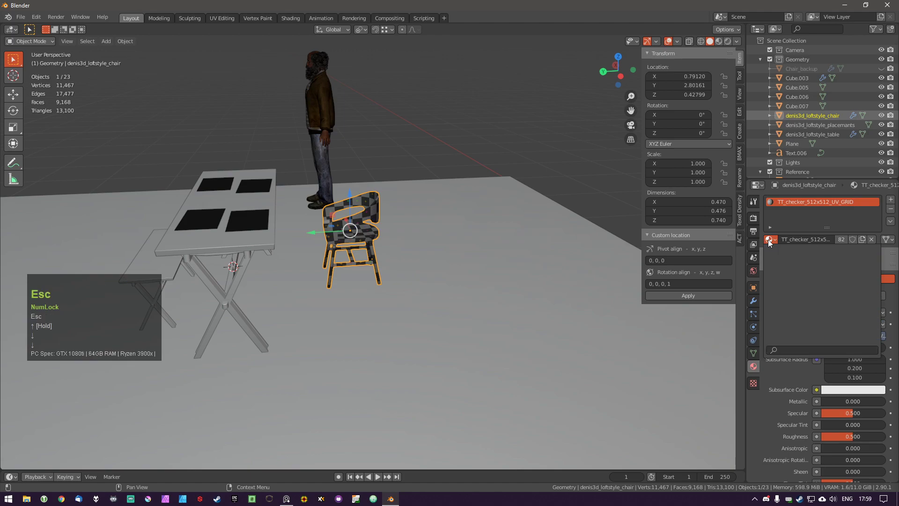
left_click(366, 232)
left_click(366, 232)
key("F2")
key("Escape")
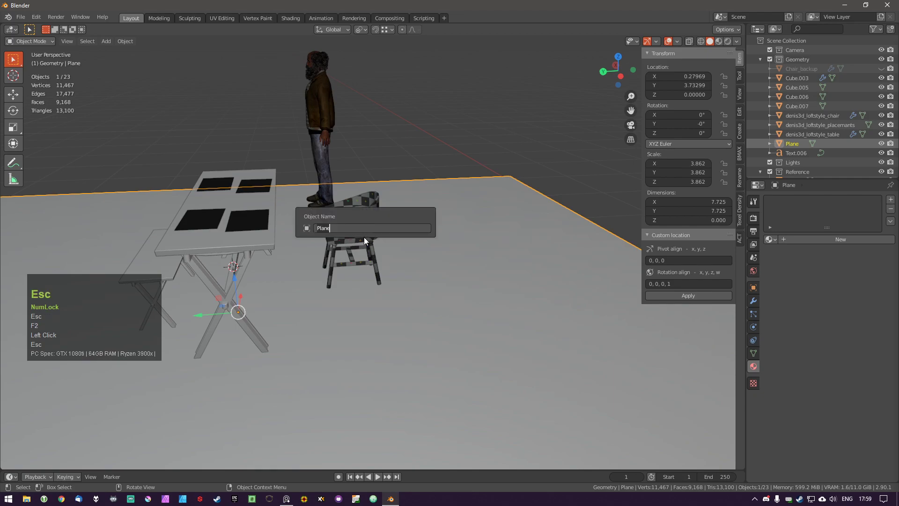
Copy the chair's object name and rename its checker material as m_denis3d_loftstyle_chair.
left_click(370, 232)
key("F2")
key("ctrl+c")
key("Escape")
double_click(812, 239)
key("ctrl+v")
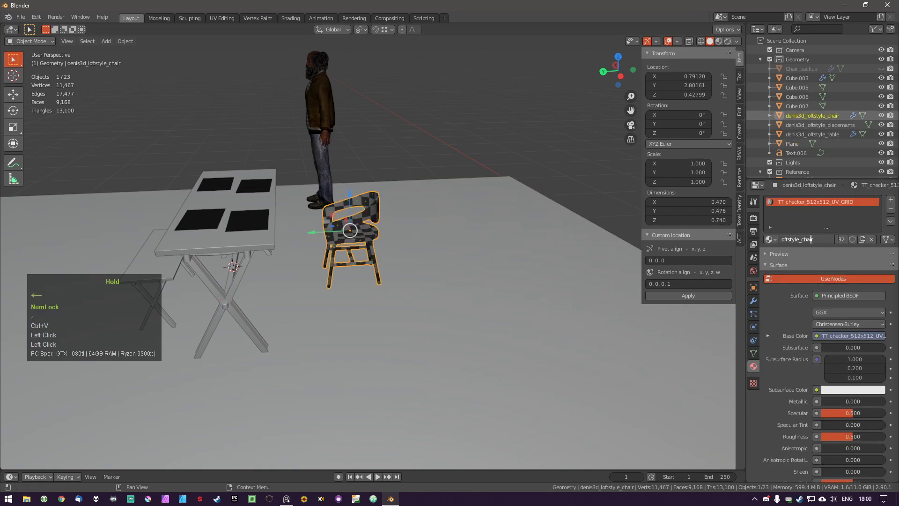
type("m_")
key("Return")
Select the table to check the name of its material.
middle_click_drag(543, 283, 456, 268)
key("a")
left_click(374, 255)
left_click(327, 290)
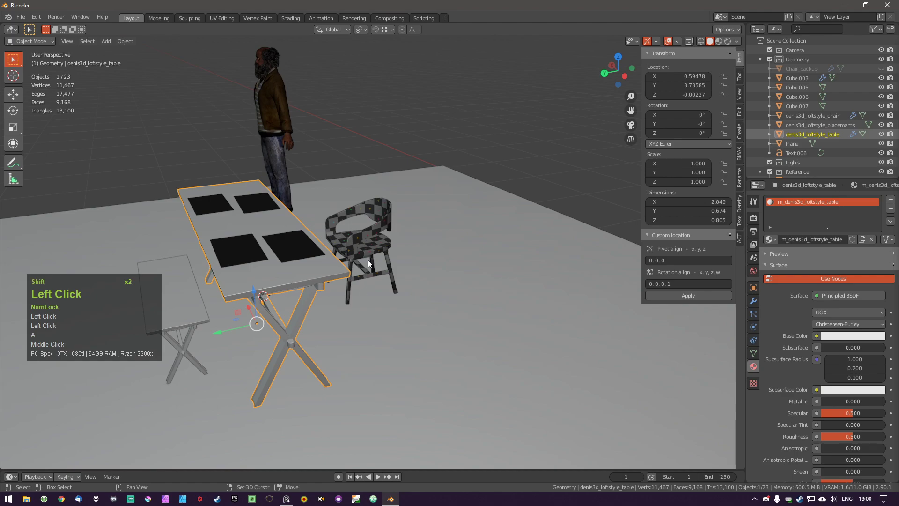
Open the chair's mesh in Edit Mode with all of its geometry deselected.
left_click(380, 245)
middle_click_drag(383, 272, 398, 297, "shift")
middle_click_drag(398, 297, 347, 300)
key("Tab")
scroll(375, 293, "up", 2)
key("a")
key("a")
scroll(367, 282, "up", 2)
key("Tab")
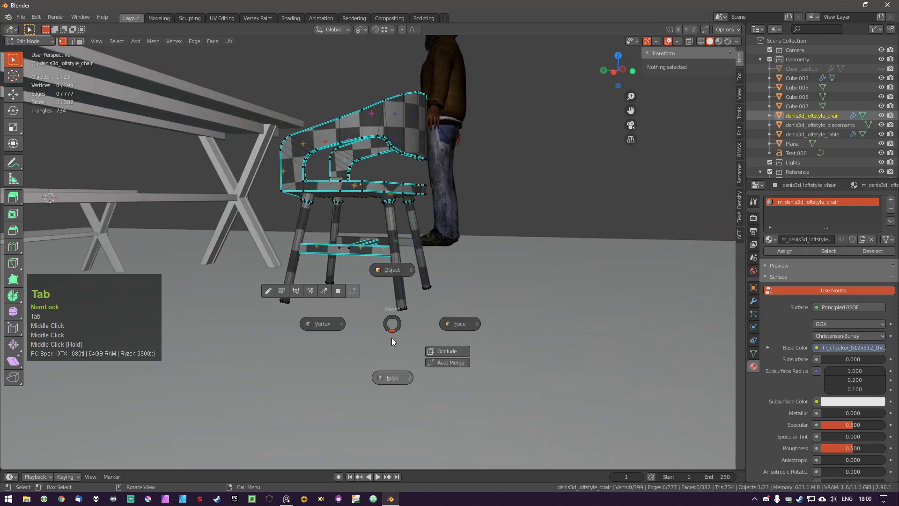
Box-select the lower ends of all the chair legs and set the chair's origin to that selection.
key("b")
left_click_drag(255, 269, 507, 366)
mouse_move(357, 295)
middle_mouse_down()
mouse_move(321, 311)
mouse_move(374, 298)
middle_mouse_up()
key("b")
left_click_drag(260, 279, 575, 380)
key("shift+s")
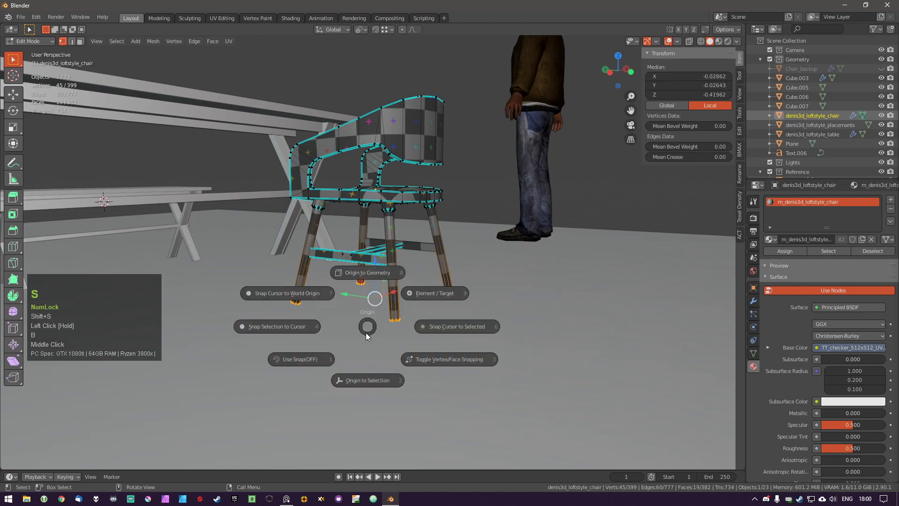
left_click(367, 380)
Examine the table and chair together from several angles and clear the selection.
scroll(360, 299, "down", 2)
middle_click_drag(359, 299, 331, 310, "shift")
left_click(285, 234)
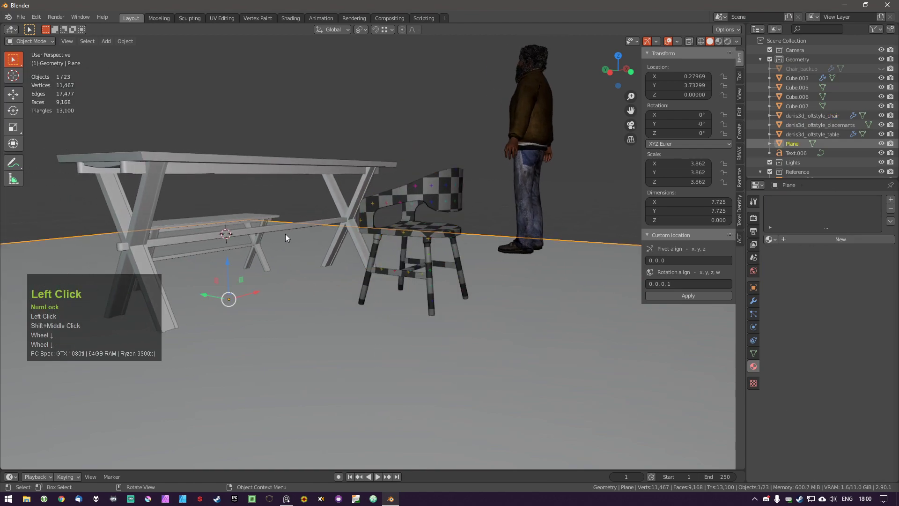
left_click(289, 230)
middle_click_drag(337, 237, 322, 268)
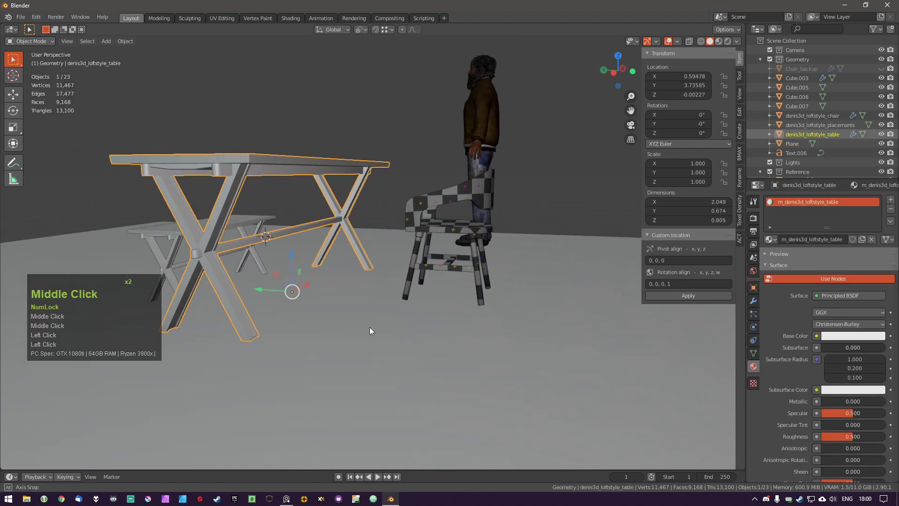
middle_click_drag(369, 326, 402, 332)
scroll(401, 330, "down", 1)
left_click(393, 269, "shift")
scroll(406, 275, "down", 2)
middle_click_drag(406, 275, 339, 279)
key("a")
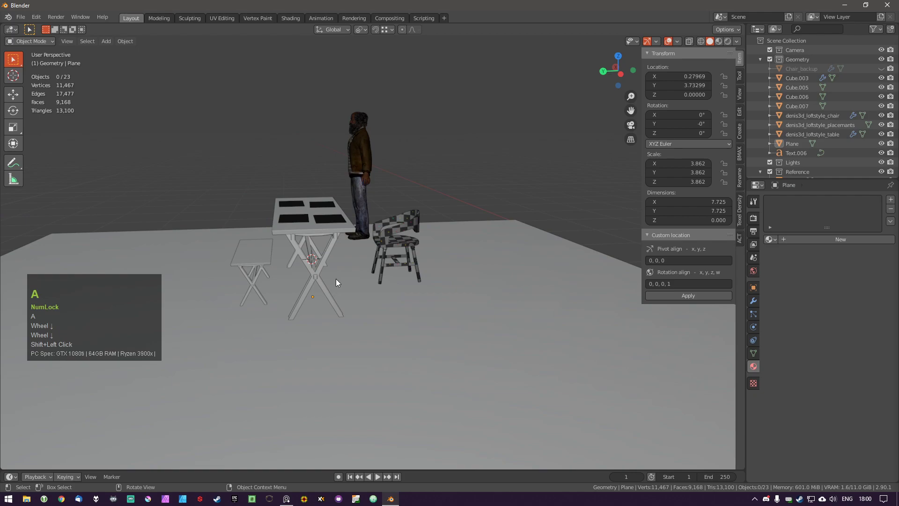
Move the table and the chair together across the floor plane, keeping their height, away from the placemats and the standing figure.
left_click(339, 279)
left_click(403, 265, "shift")
key("g")
key("shift+z")
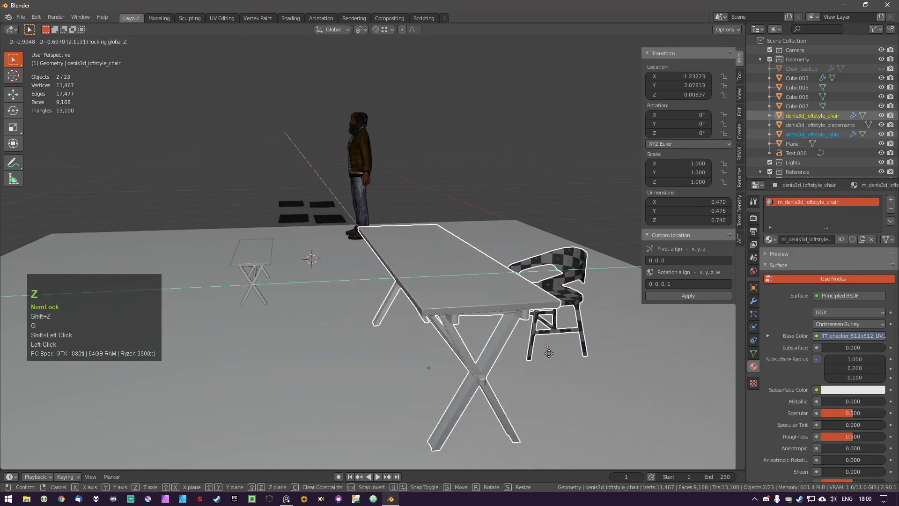
left_click(573, 359)
middle_click_drag(573, 359, 336, 347, "shift")
key("a")
Move the chair on its own along the Y axis, away from the table, to about Y 1.38.
left_click(332, 340)
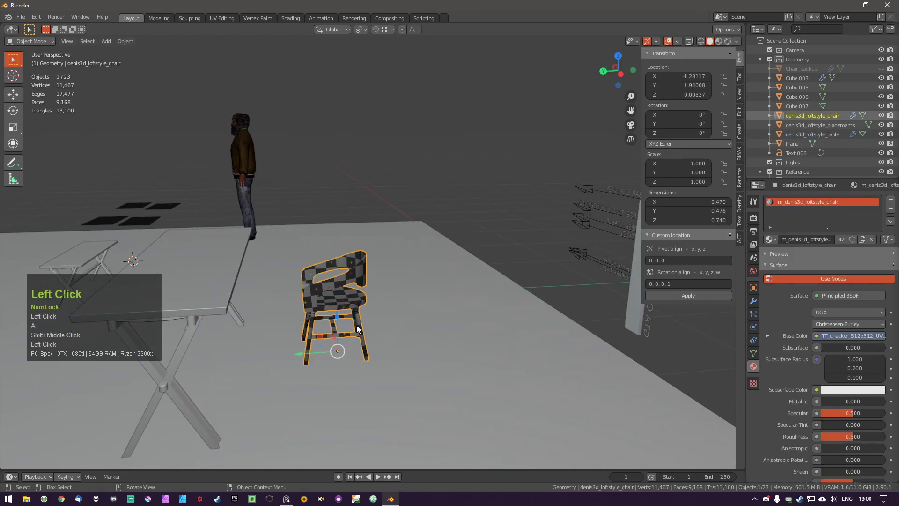
key("g")
middle_click(417, 351)
left_click(384, 372)
middle_click_drag(384, 373, 424, 335, "shift")
left_click(272, 250)
middle_click_drag(273, 251, 384, 328)
scroll(405, 349, "down", 2)
key("a")
Select the table and the chair together with the chair active, and show the chair's modifiers.
left_click(408, 282)
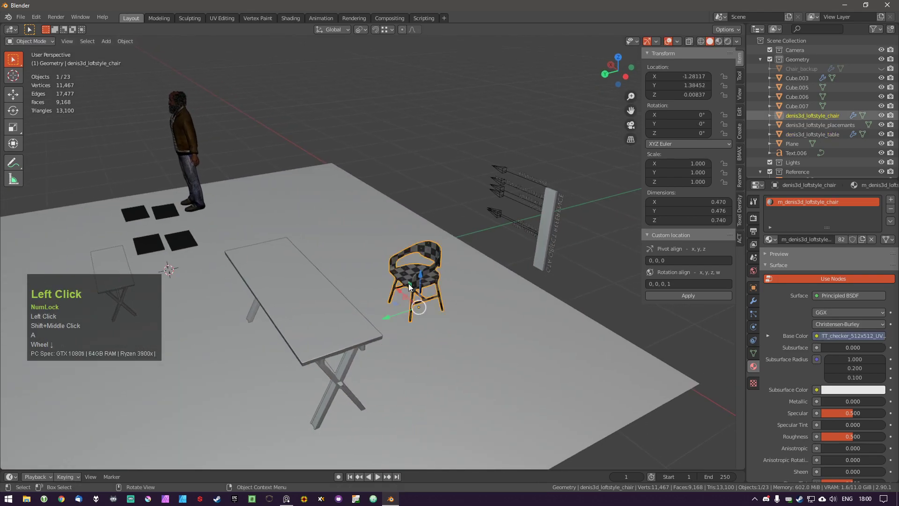
left_click(326, 325)
left_click(412, 295, "shift")
key("a")
middle_click_drag(421, 361, 403, 351)
left_click(317, 329)
left_click(412, 294, "shift")
key("n")
key("n")
key("n")
key("n")
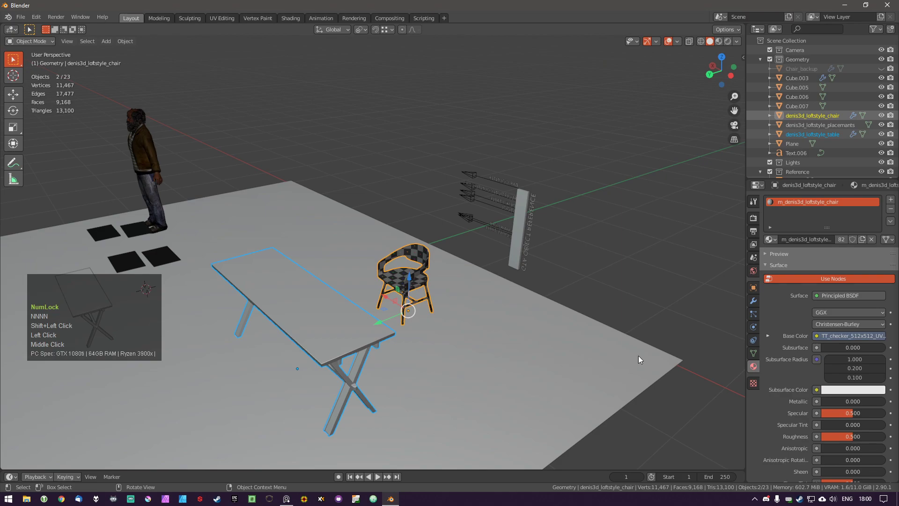
left_click(754, 302)
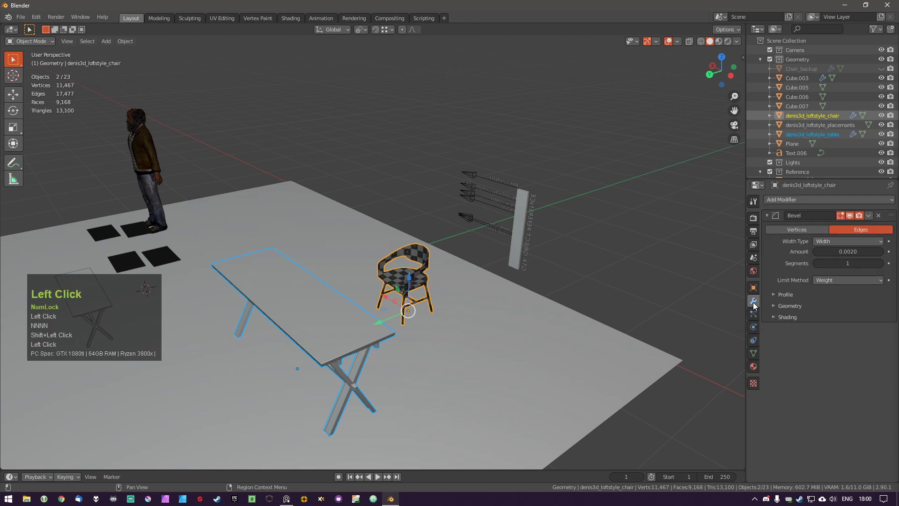
Set the ACT export mode to All->One FBX and the target engine to Unreal.
key("n")
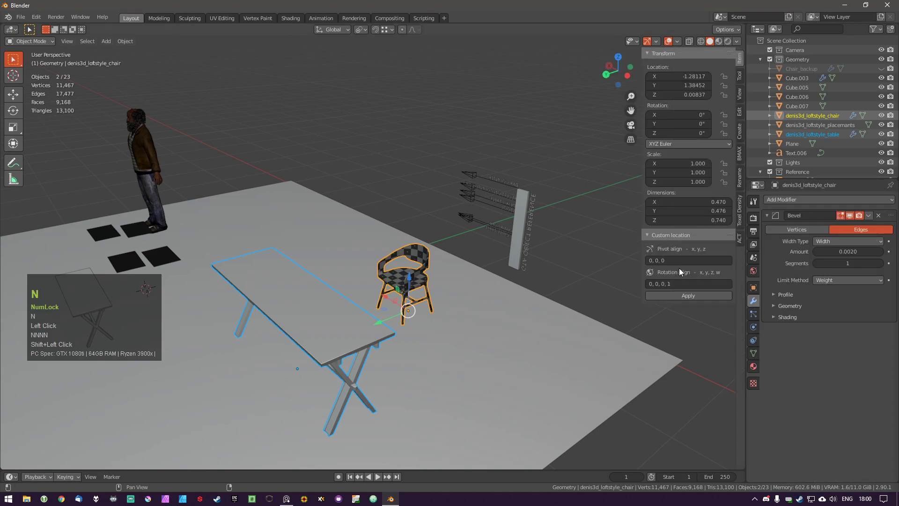
left_click(741, 237)
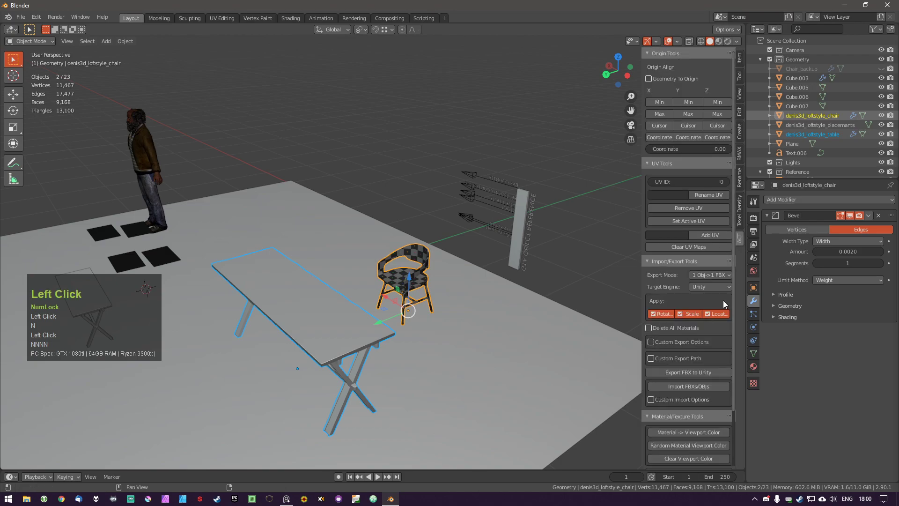
left_click(650, 52)
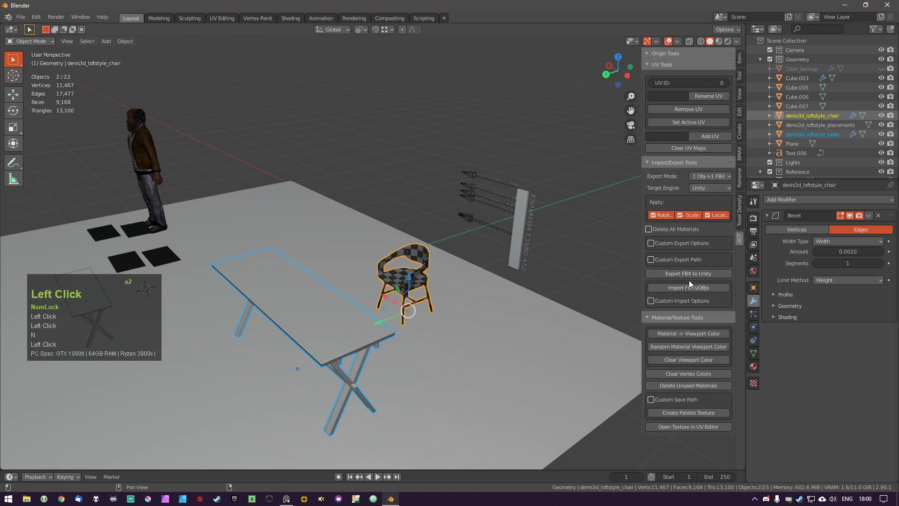
left_click(723, 176)
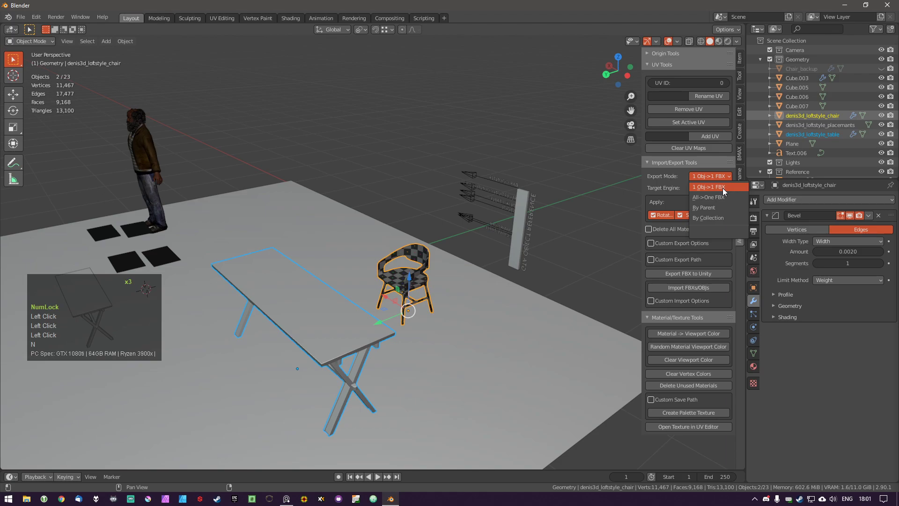
left_click(715, 201)
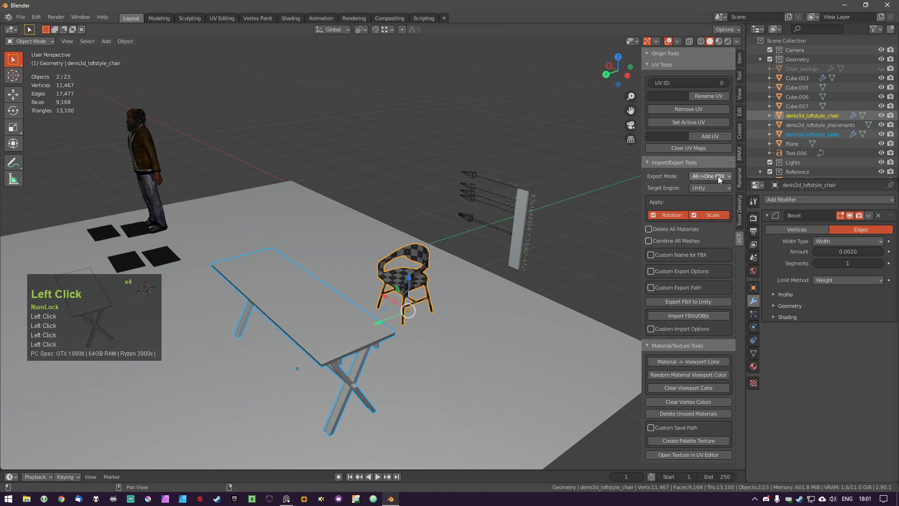
left_click(704, 187)
left_click(722, 201)
Enable a custom export path and point it to a new Desktop folder named Loft Style Assets.
left_click(688, 271)
left_click(683, 271)
left_click(675, 288)
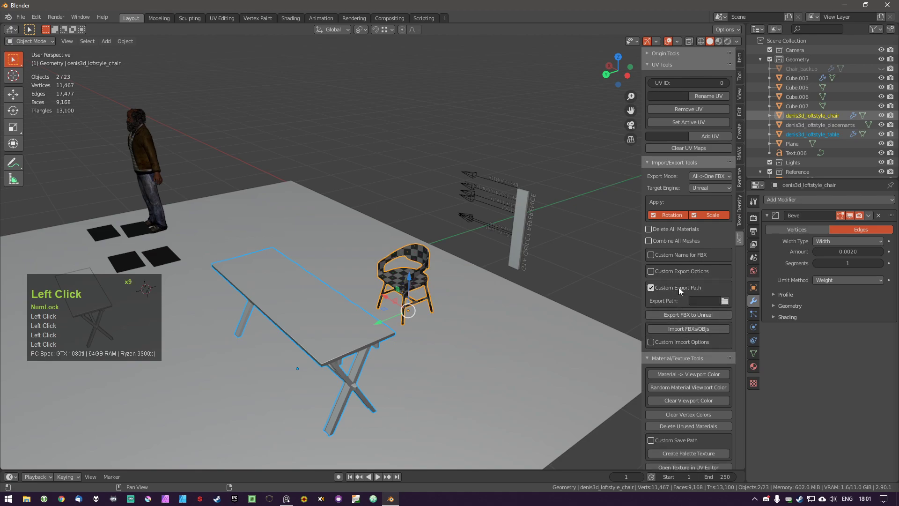
left_click(723, 301)
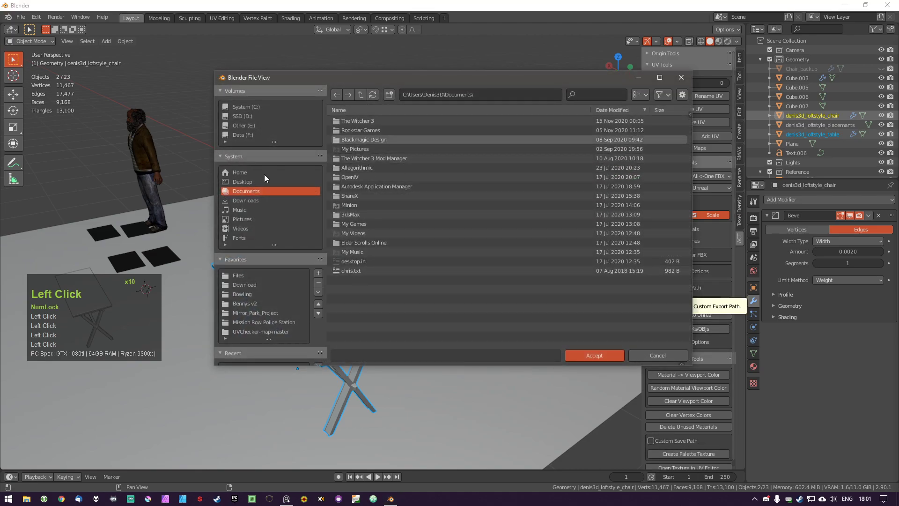
left_click(248, 182)
left_click(389, 95)
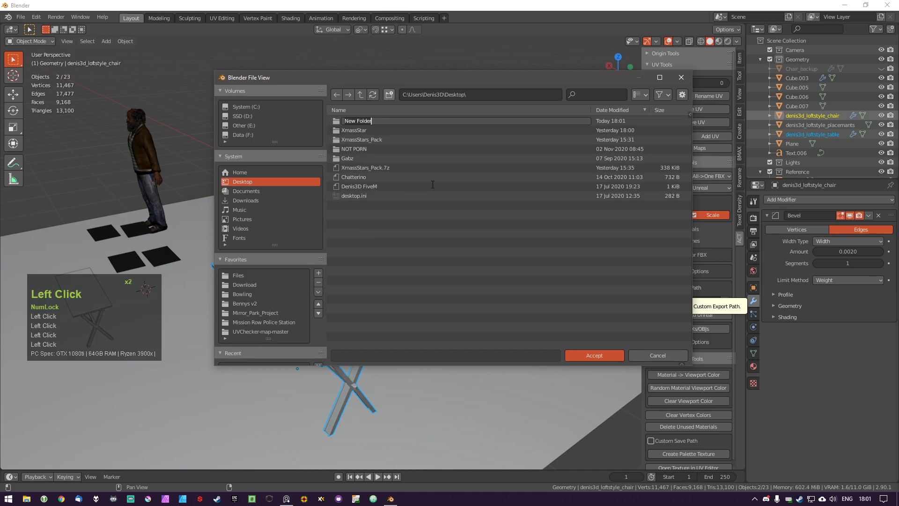
type("Loft Style Assets")
key("Return")
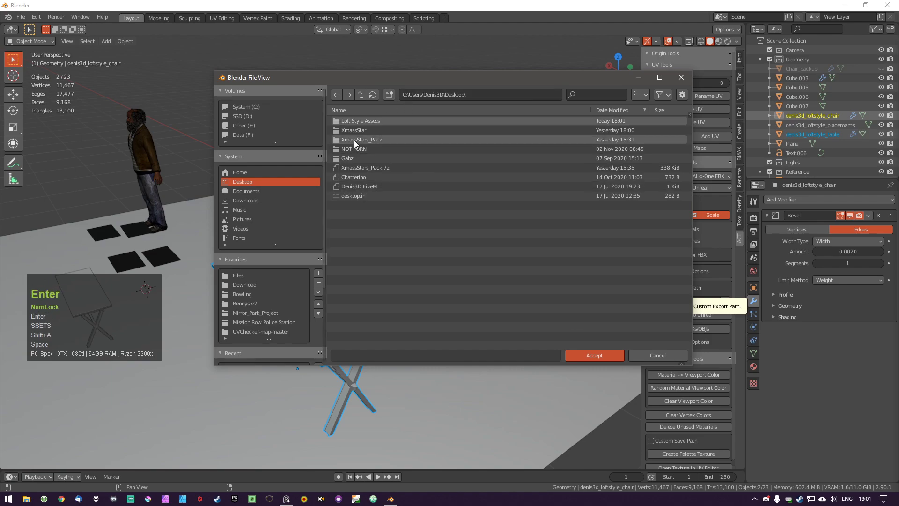
double_click(373, 121)
left_click(593, 356)
Start saving the scene into the Desktop folder Loft Style Assets and open its file name for editing.
key("ctrl+s")
left_click(463, 326)
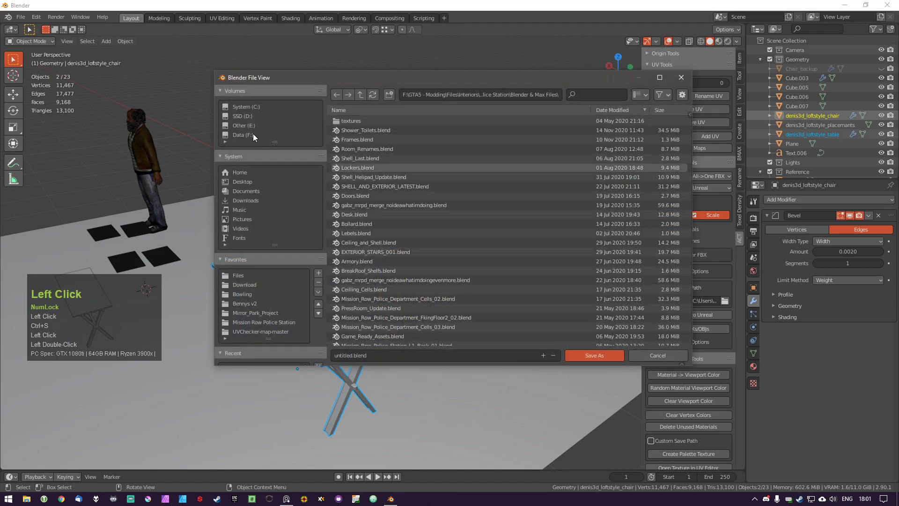
left_click(246, 182)
double_click(384, 120)
left_click(390, 361)
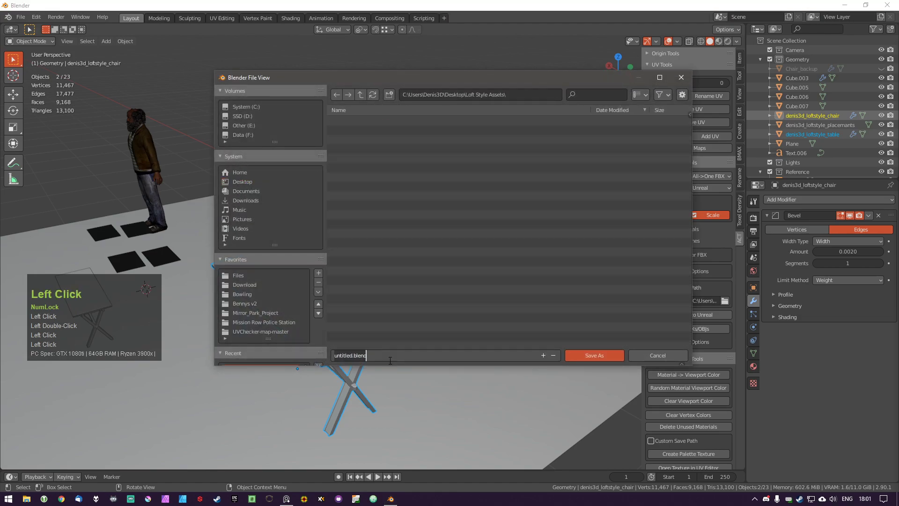